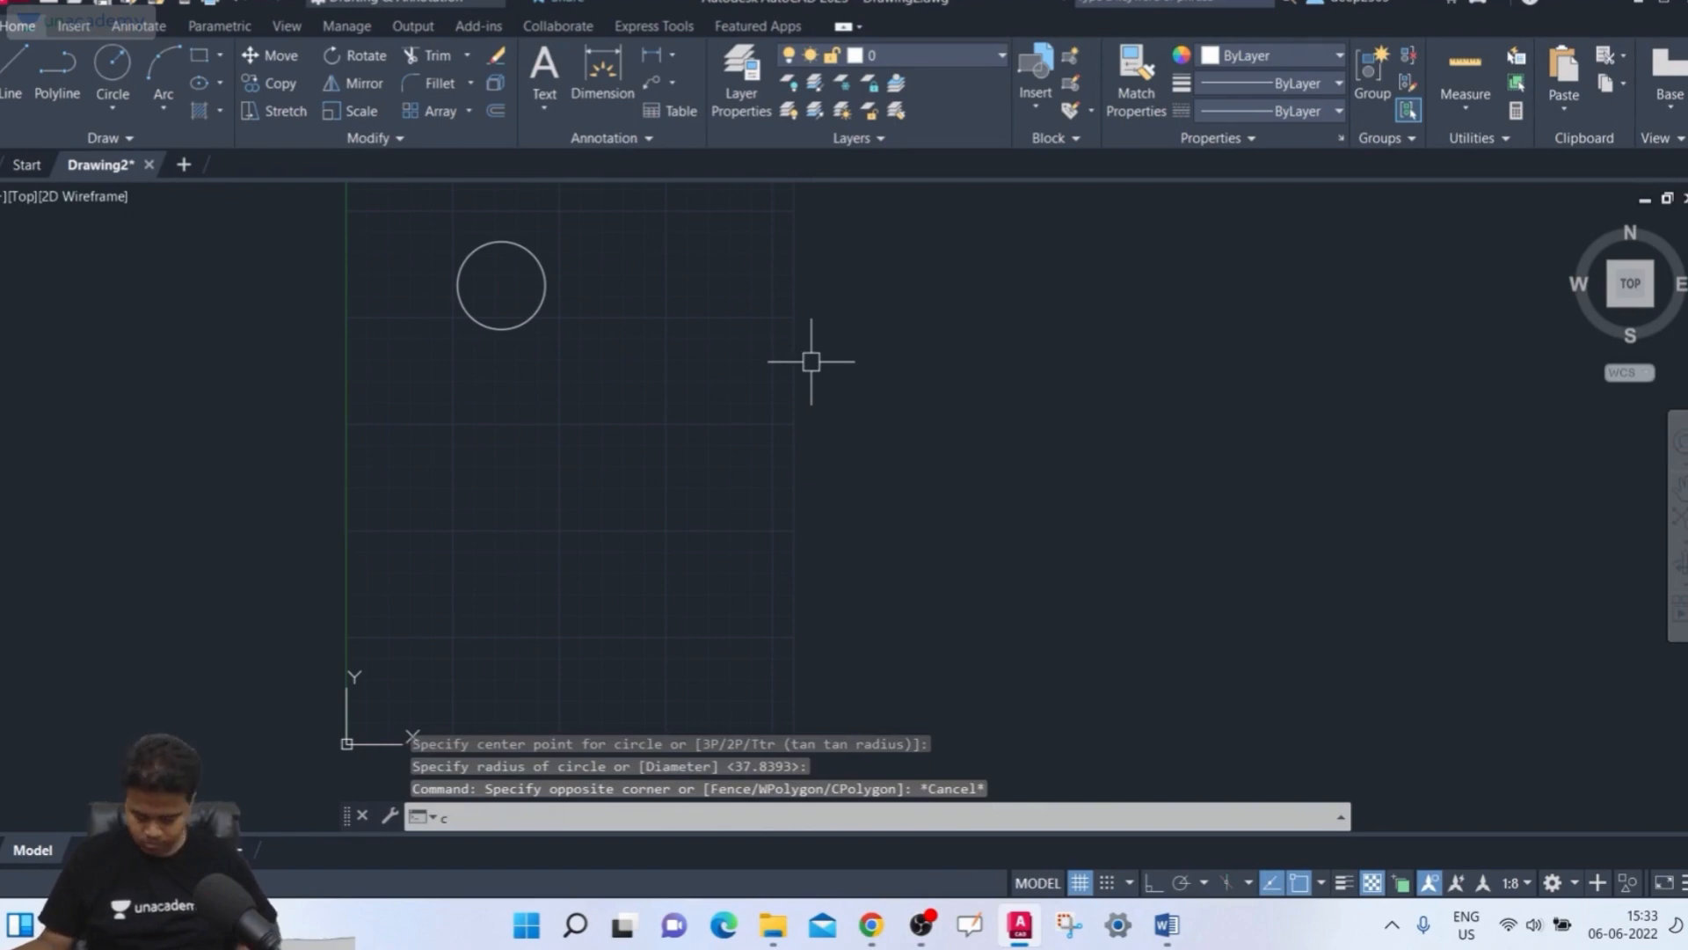
Draw two more circles of increasing size to the right of the first circle
key(space)
click(693, 285)
click(747, 334)
key(space)
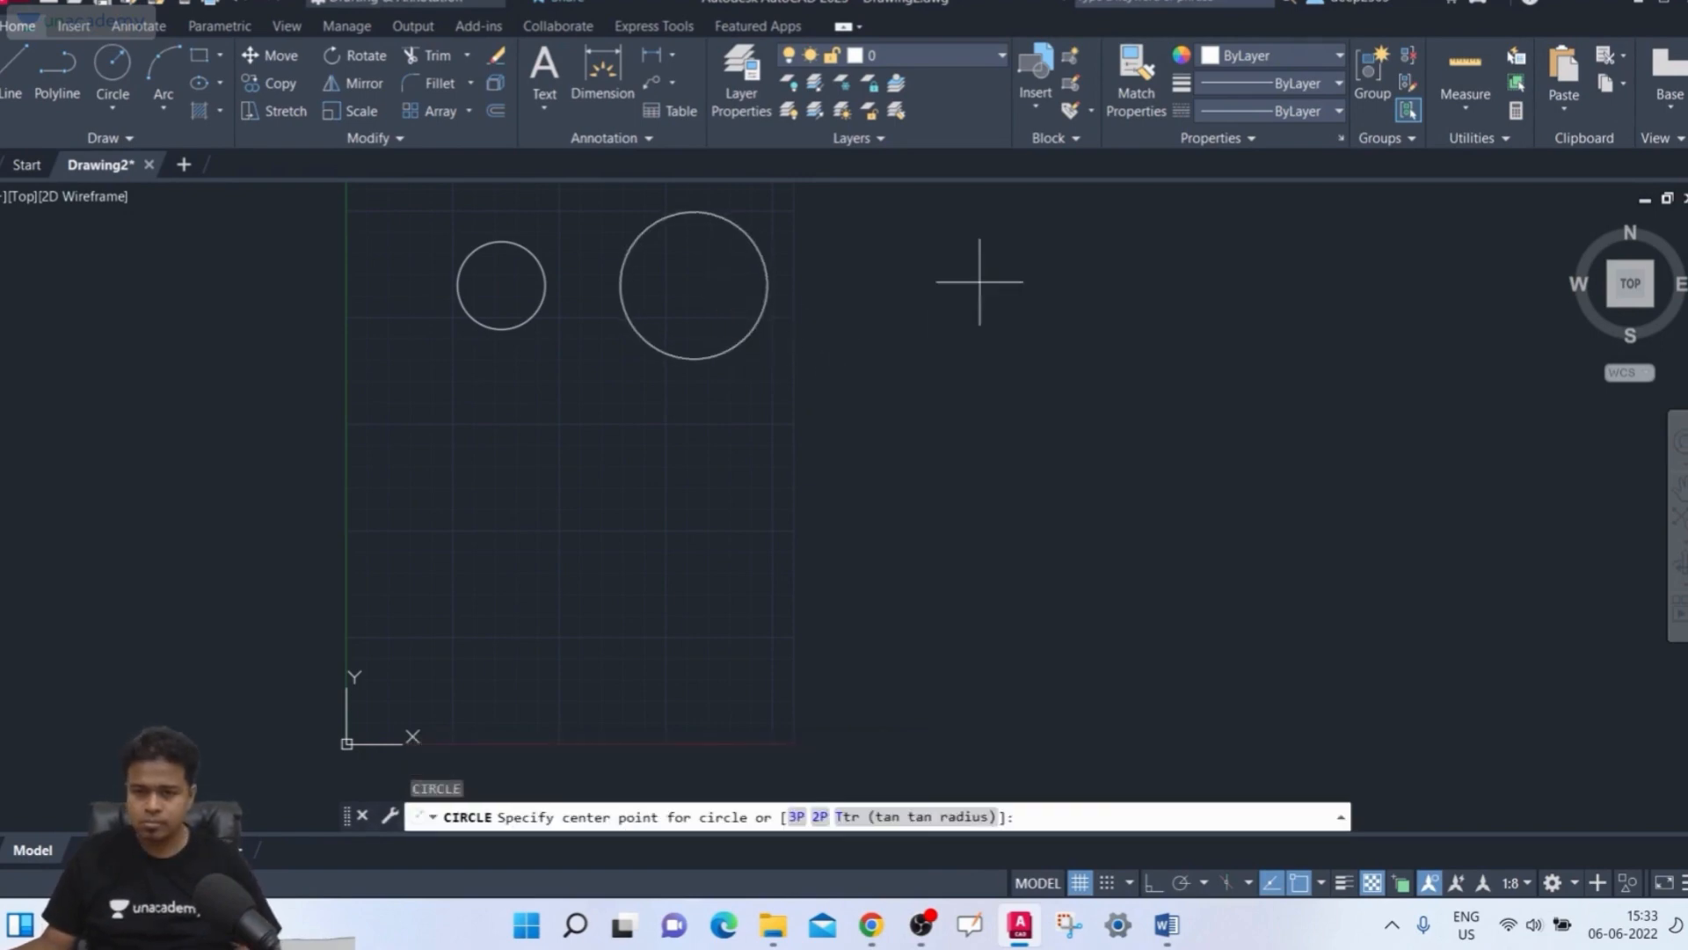
click(1020, 266)
click(998, 370)
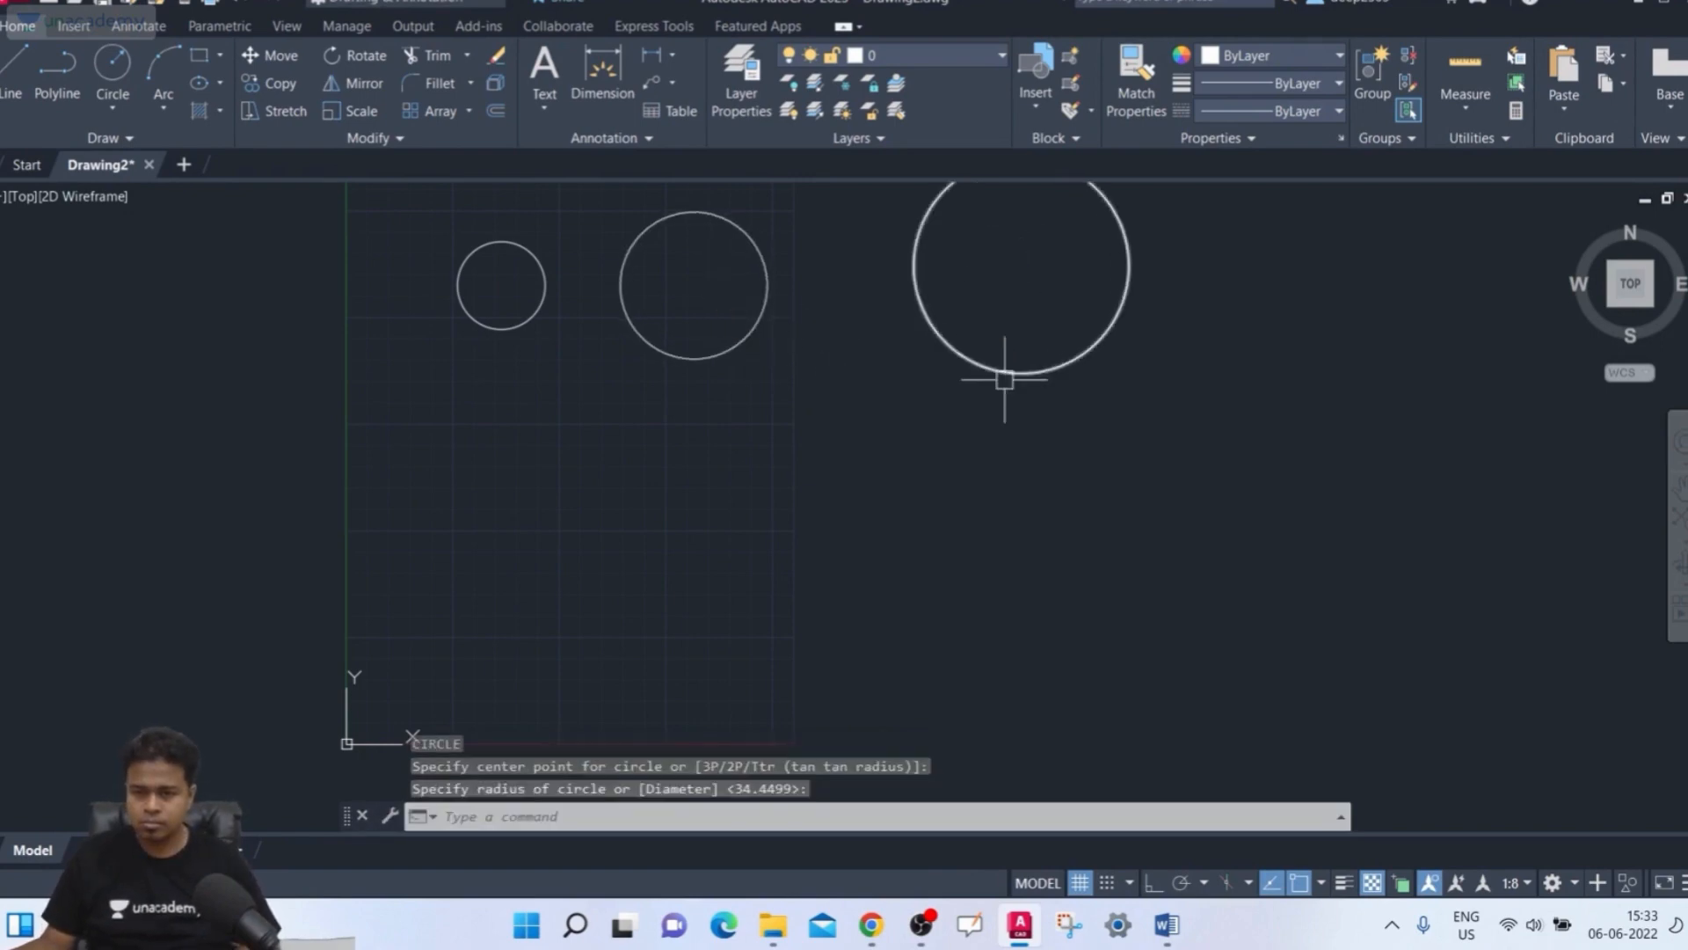
Draw a wide rectangle below the circles with the Rectangle command
middle_drag(979, 451, 950, 493)
mouse_move(852, 524)
middle_down()
mouse_move(900, 577)
mouse_move(910, 620)
middle_up()
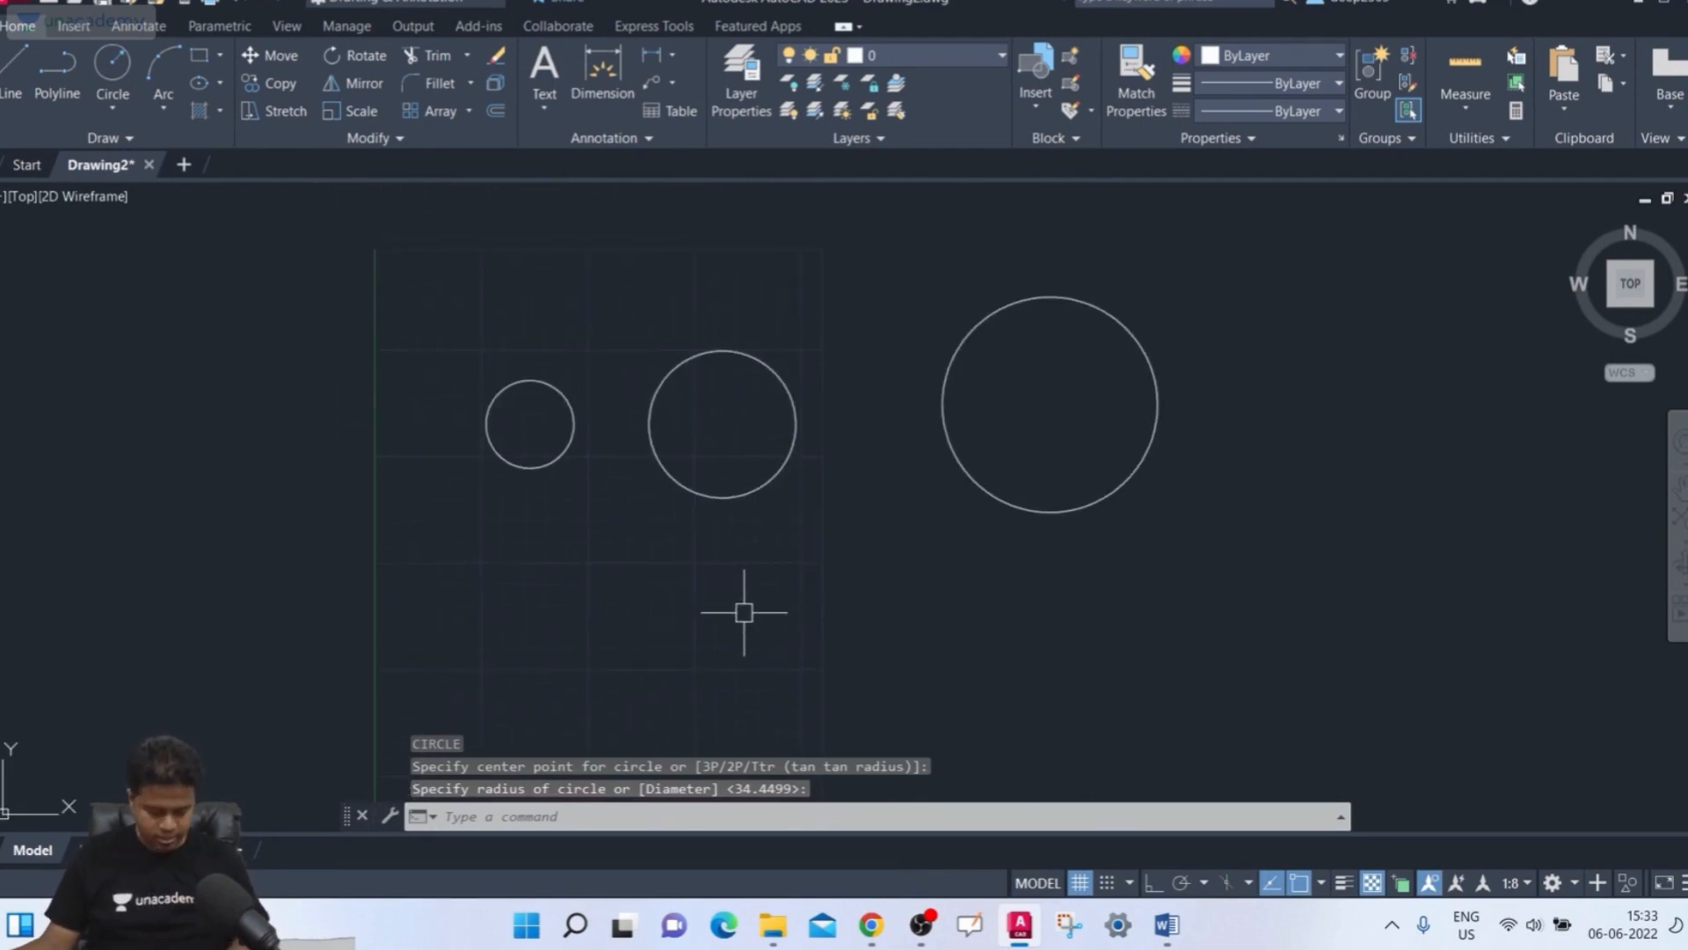
text(rec)
key(Return)
click(568, 622)
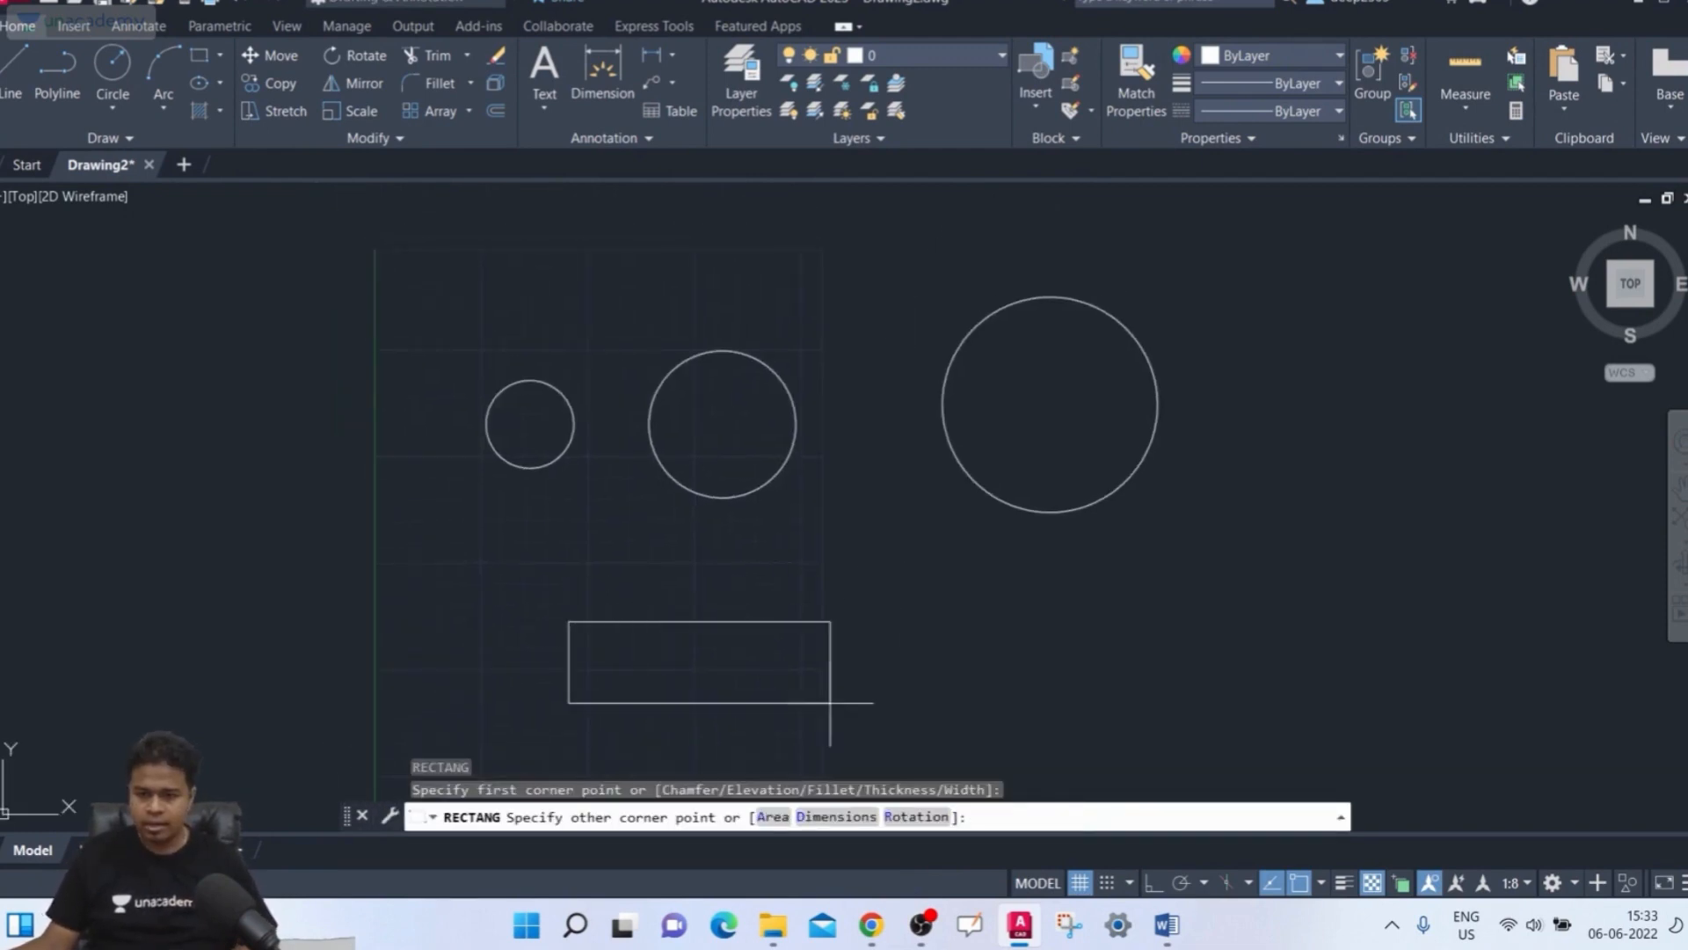
click(1075, 762)
Start Hatch with picked internal points and fill the two smaller circles with the ANSI31 pattern
mouse_move(1157, 651)
middle_down()
mouse_move(1131, 572)
mouse_move(1089, 554)
middle_up()
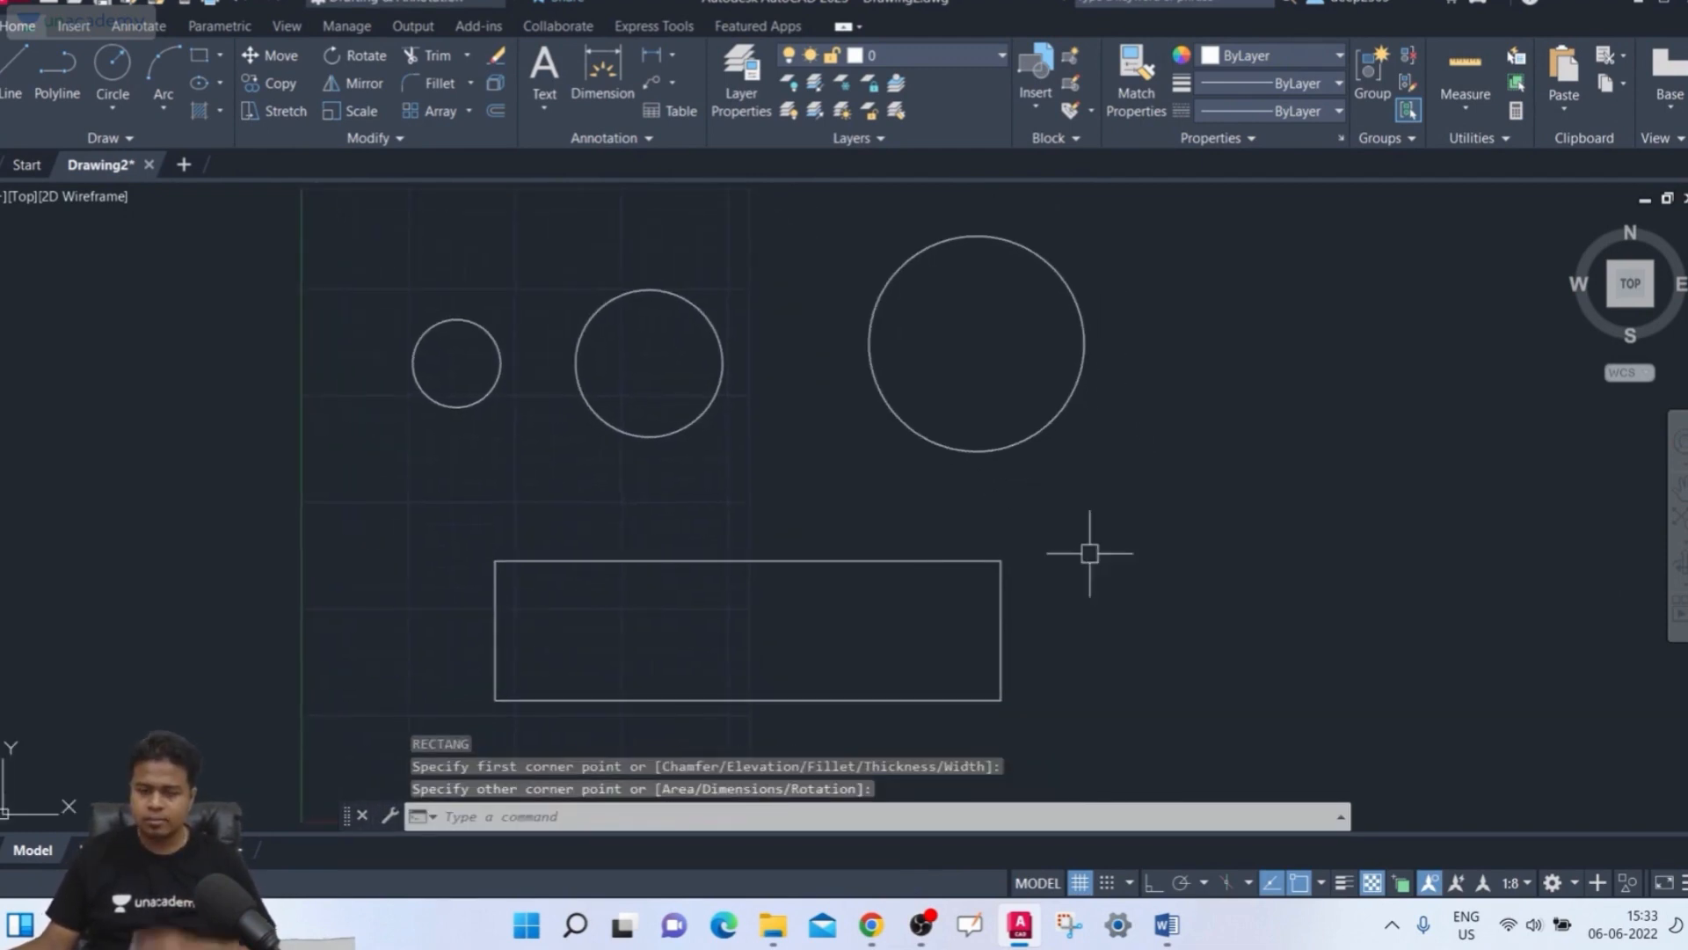
text(h)
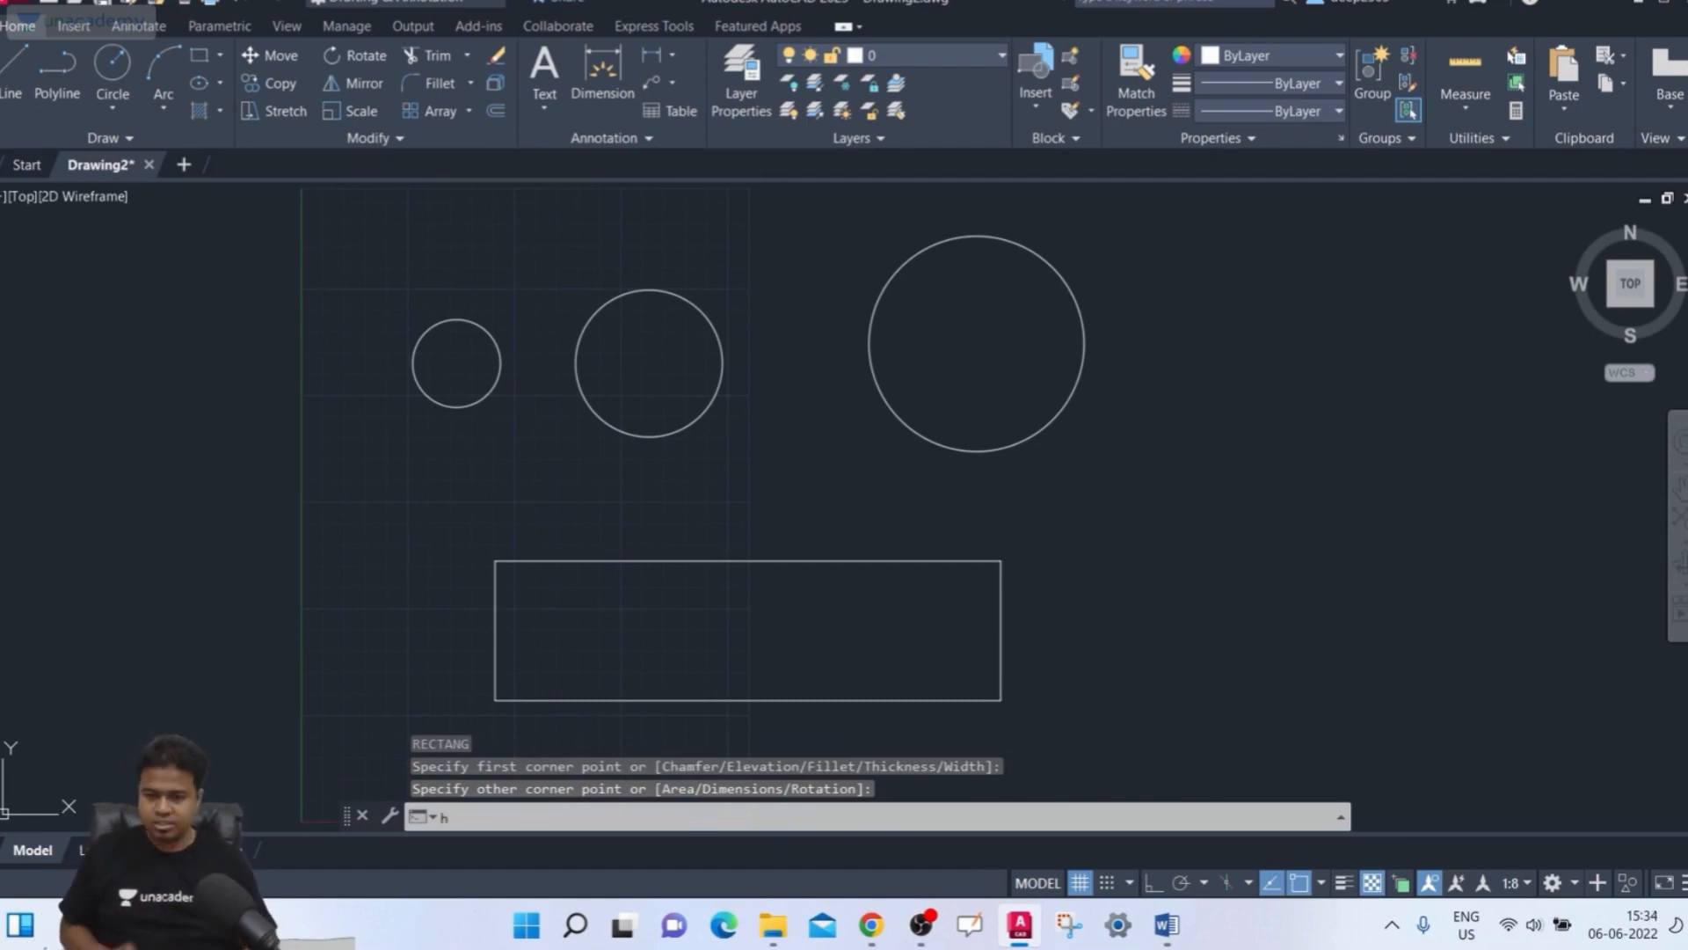
key(Return)
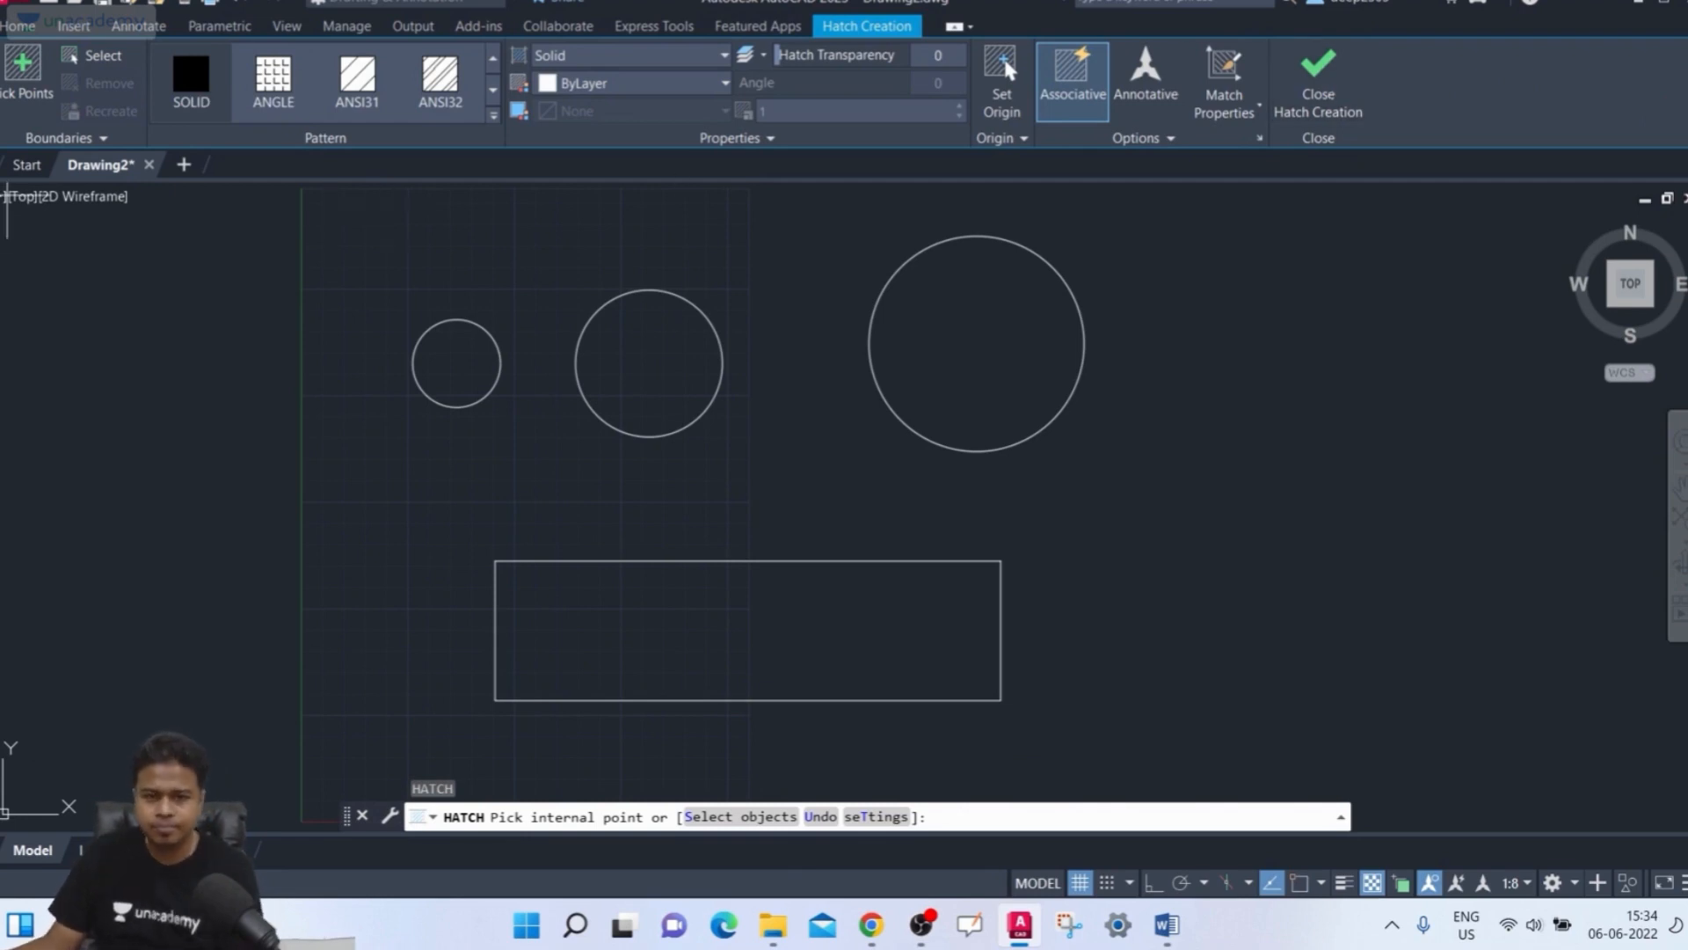
click(29, 93)
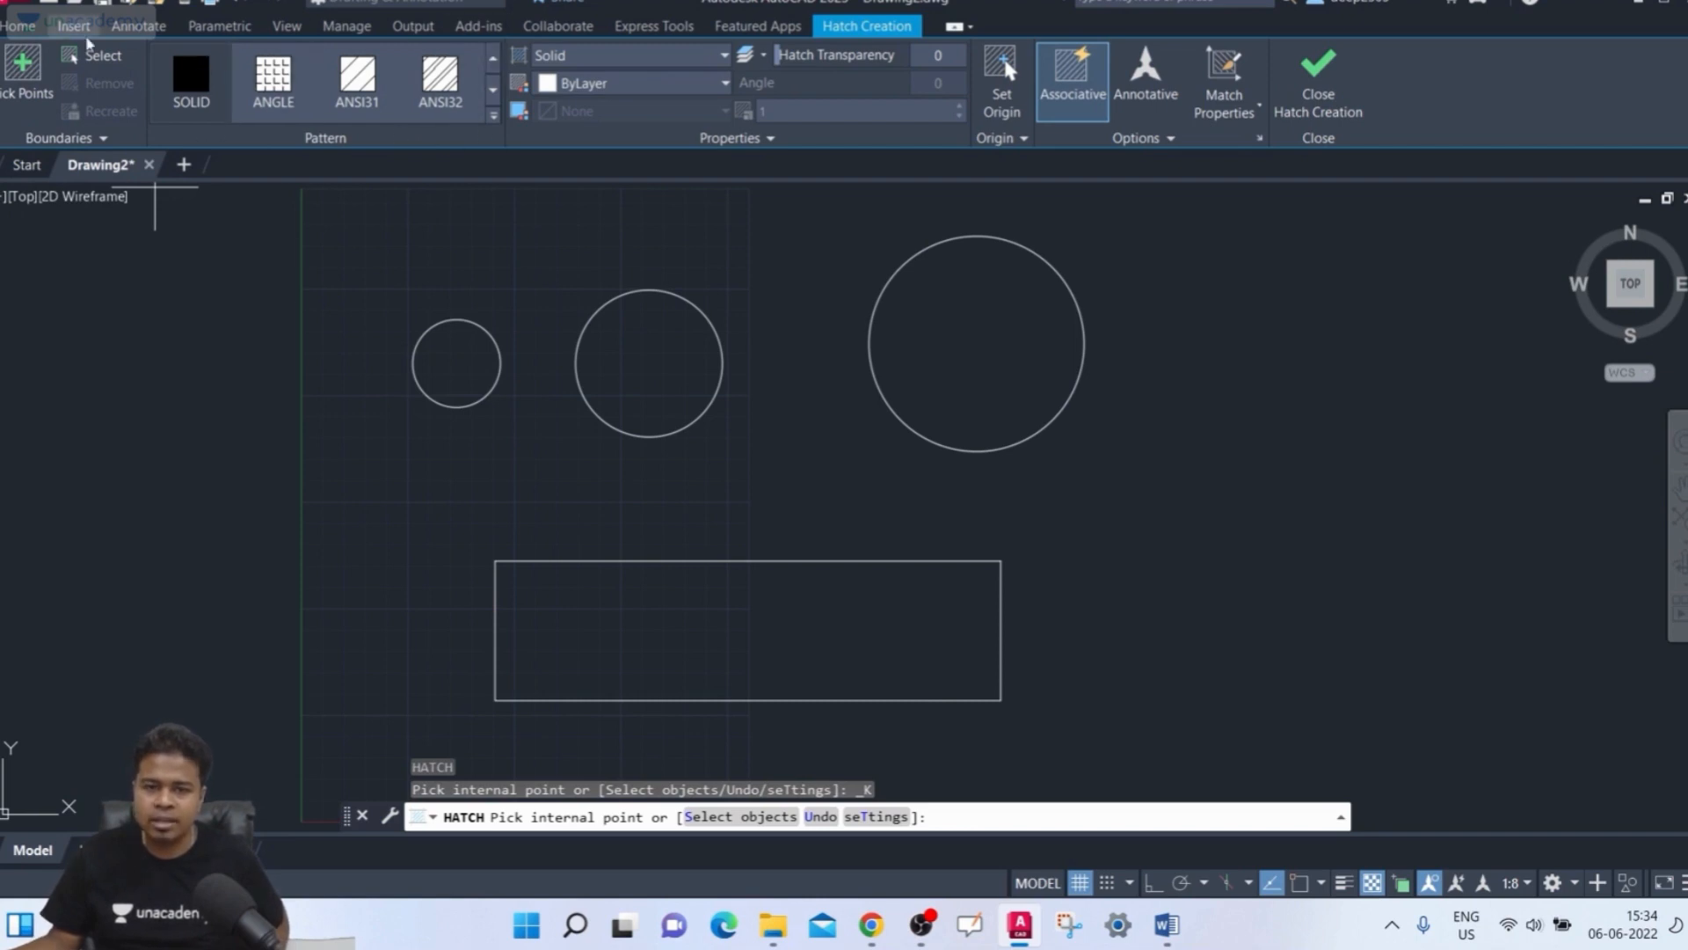
click(293, 98)
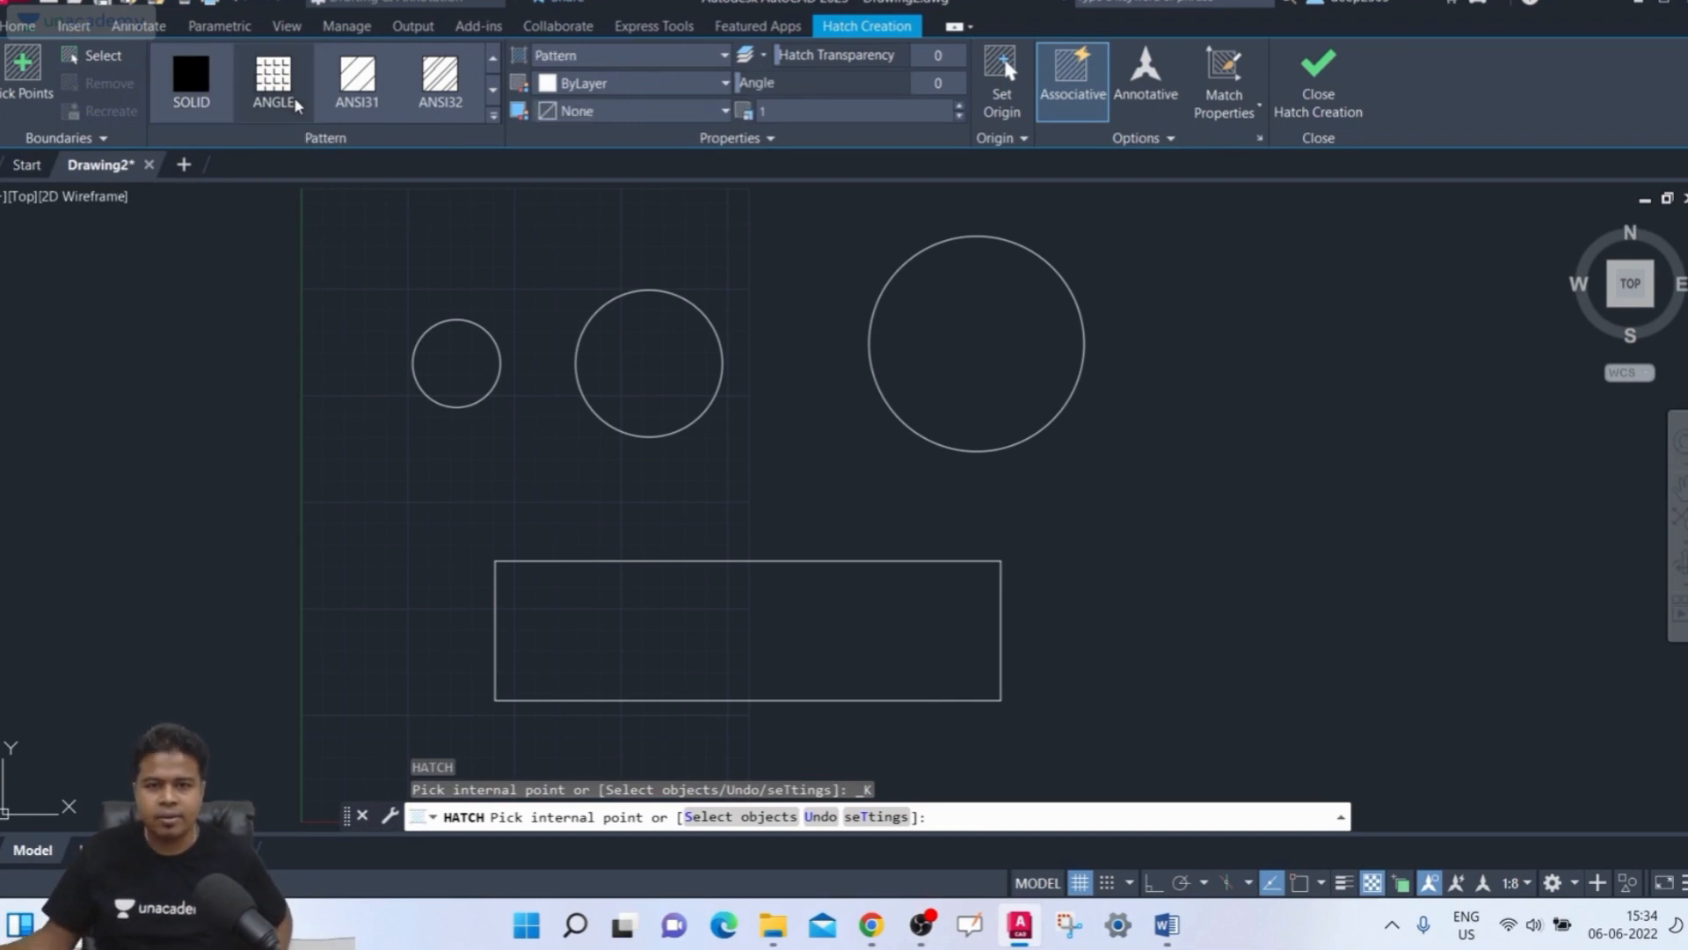
click(477, 359)
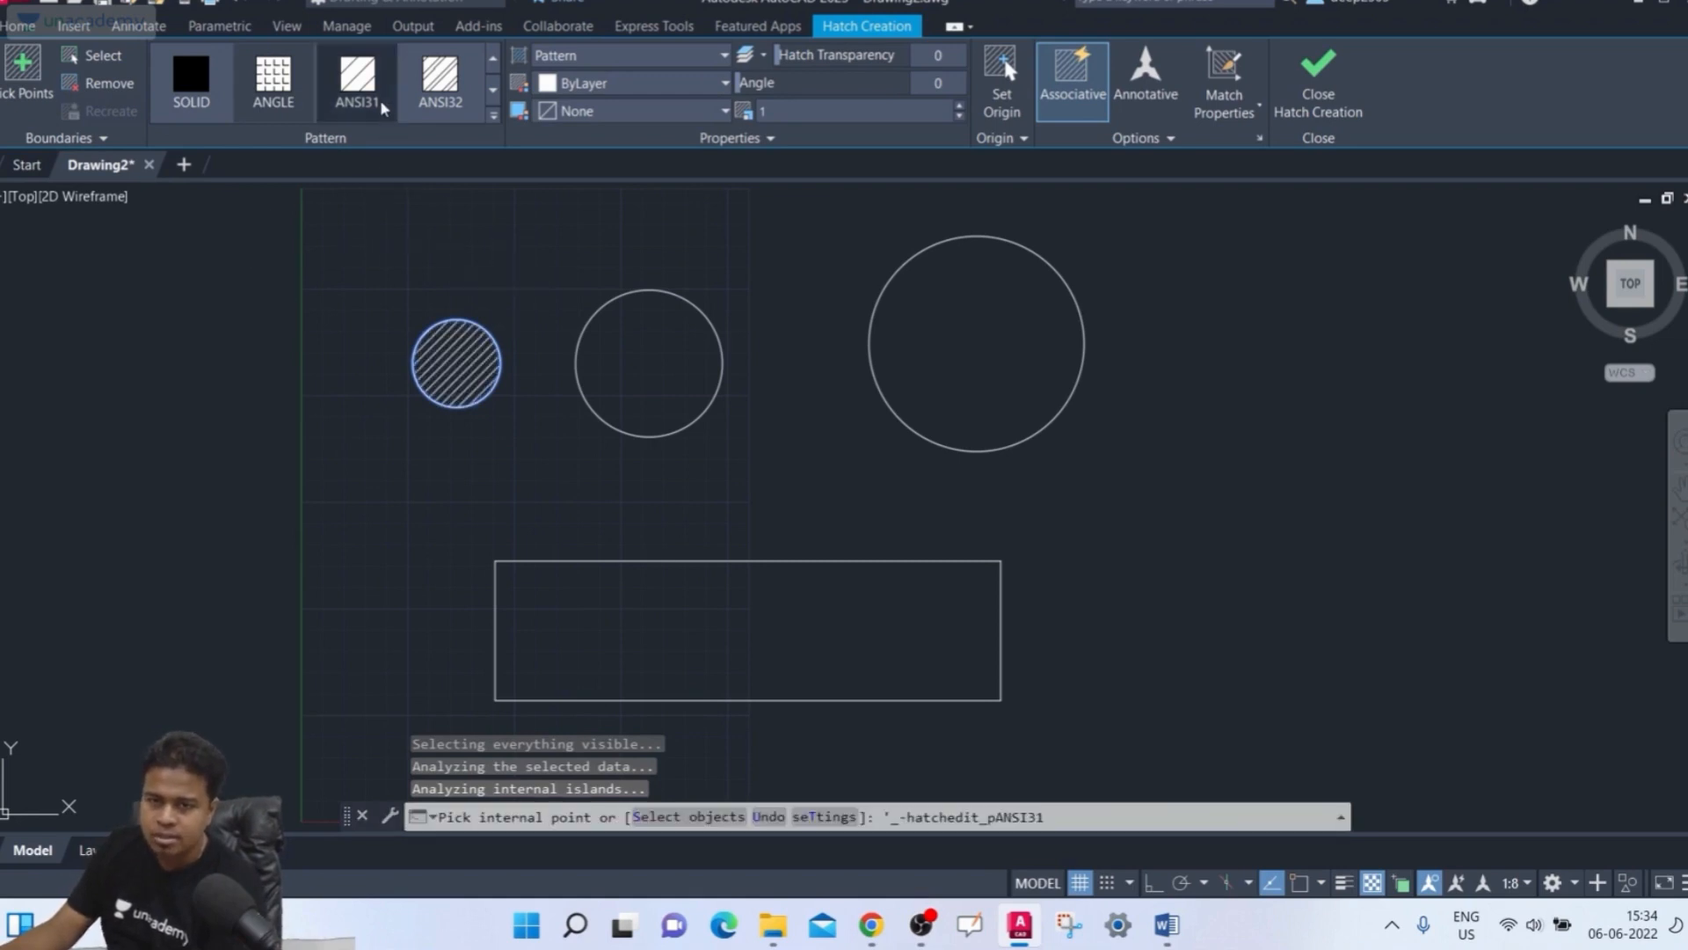
click(673, 352)
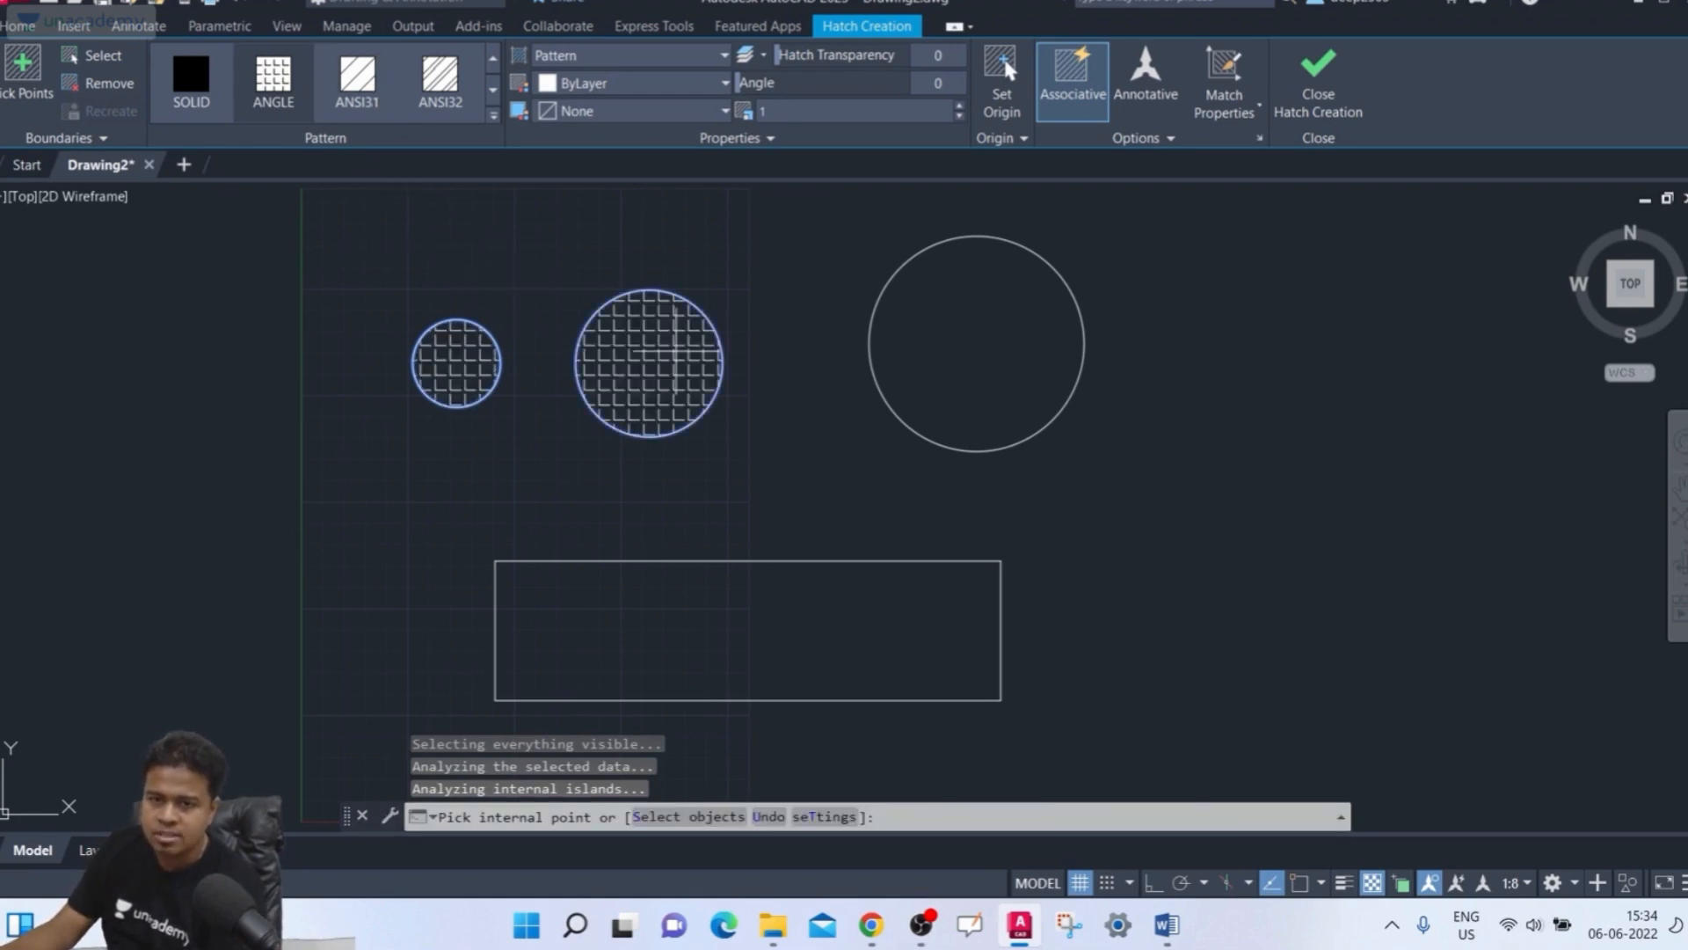
click(379, 102)
click(439, 88)
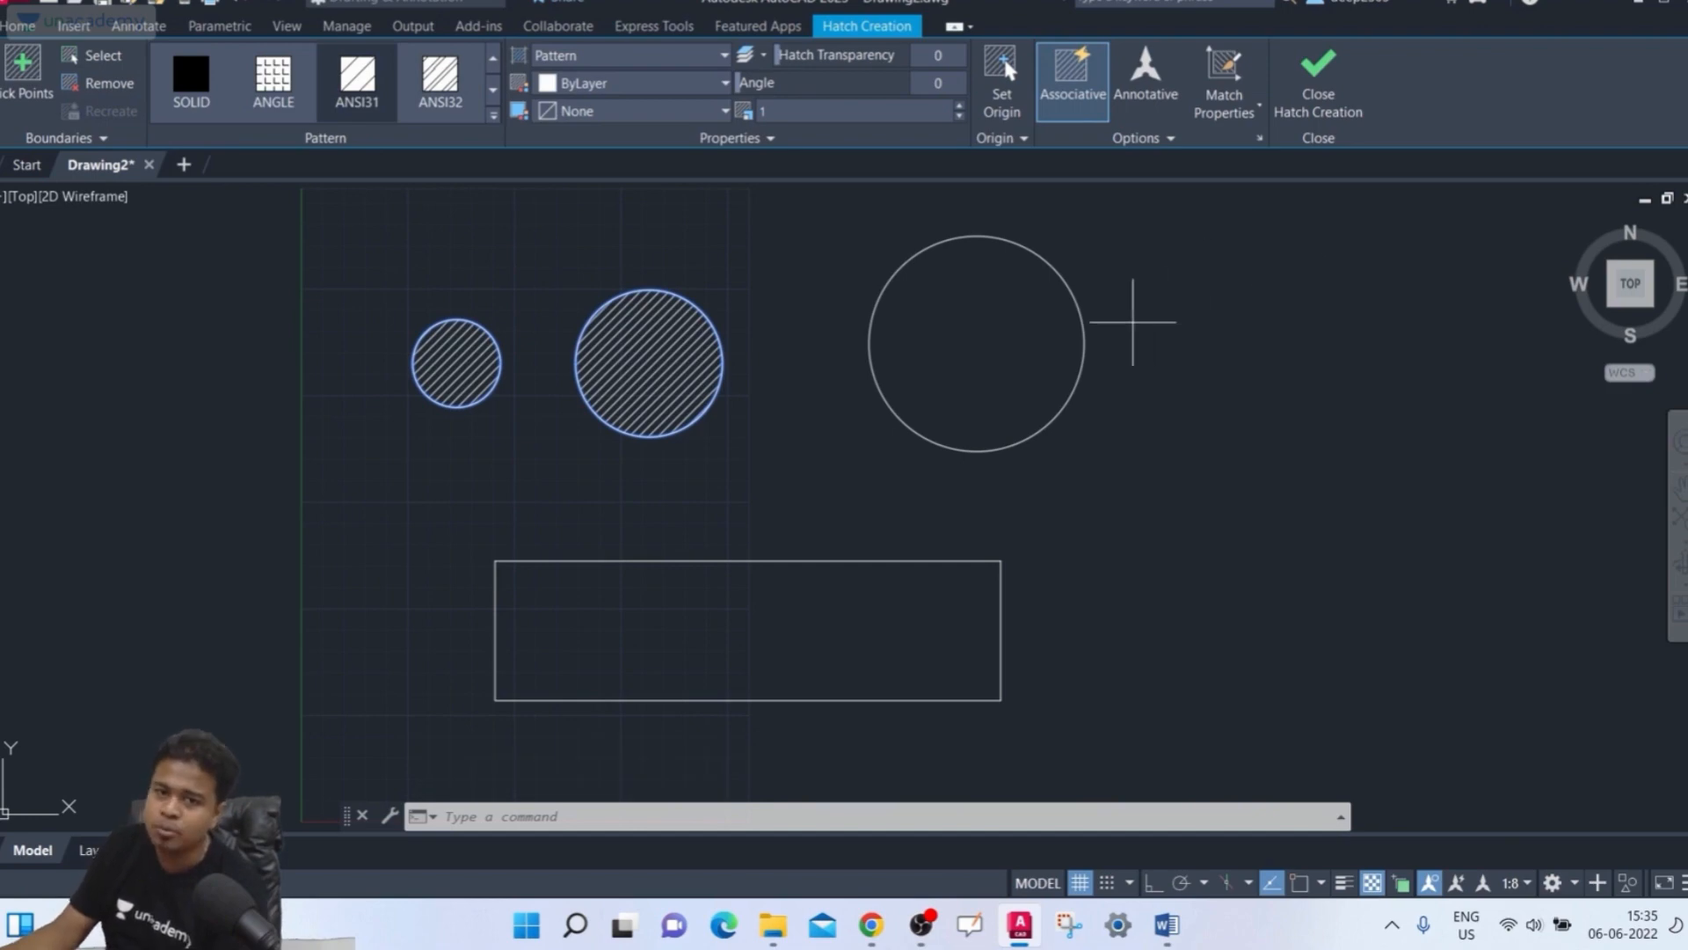
Add the large circle and the rectangle to the ANSI31 hatch by picking points inside them
click(23, 72)
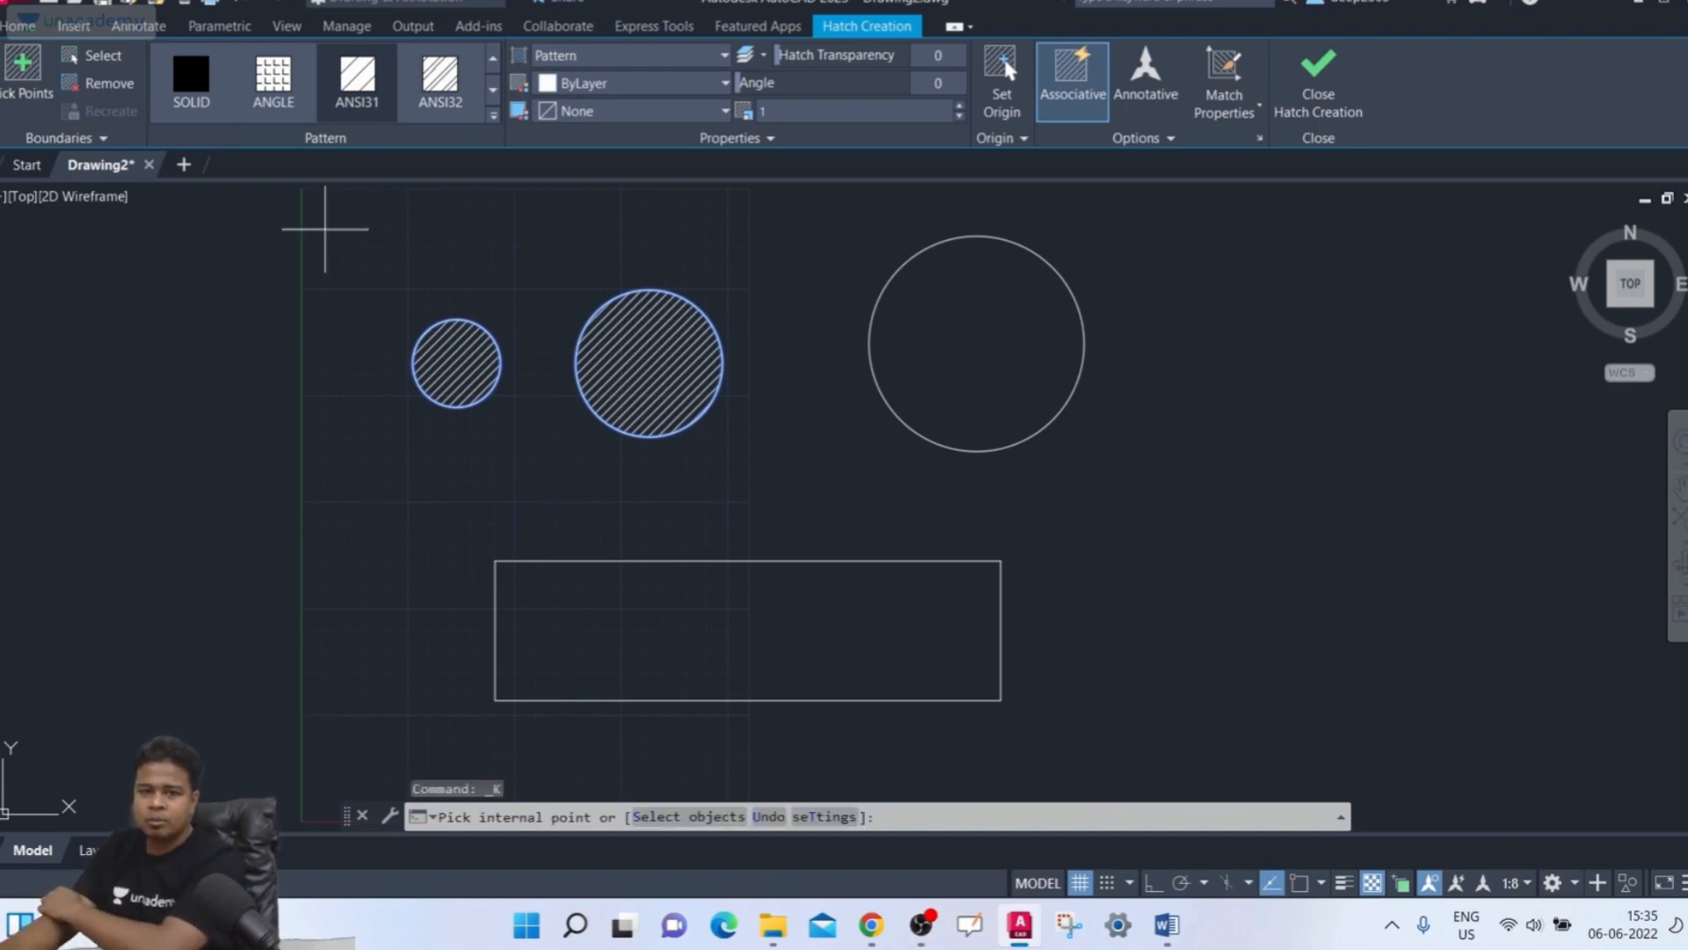
click(1000, 338)
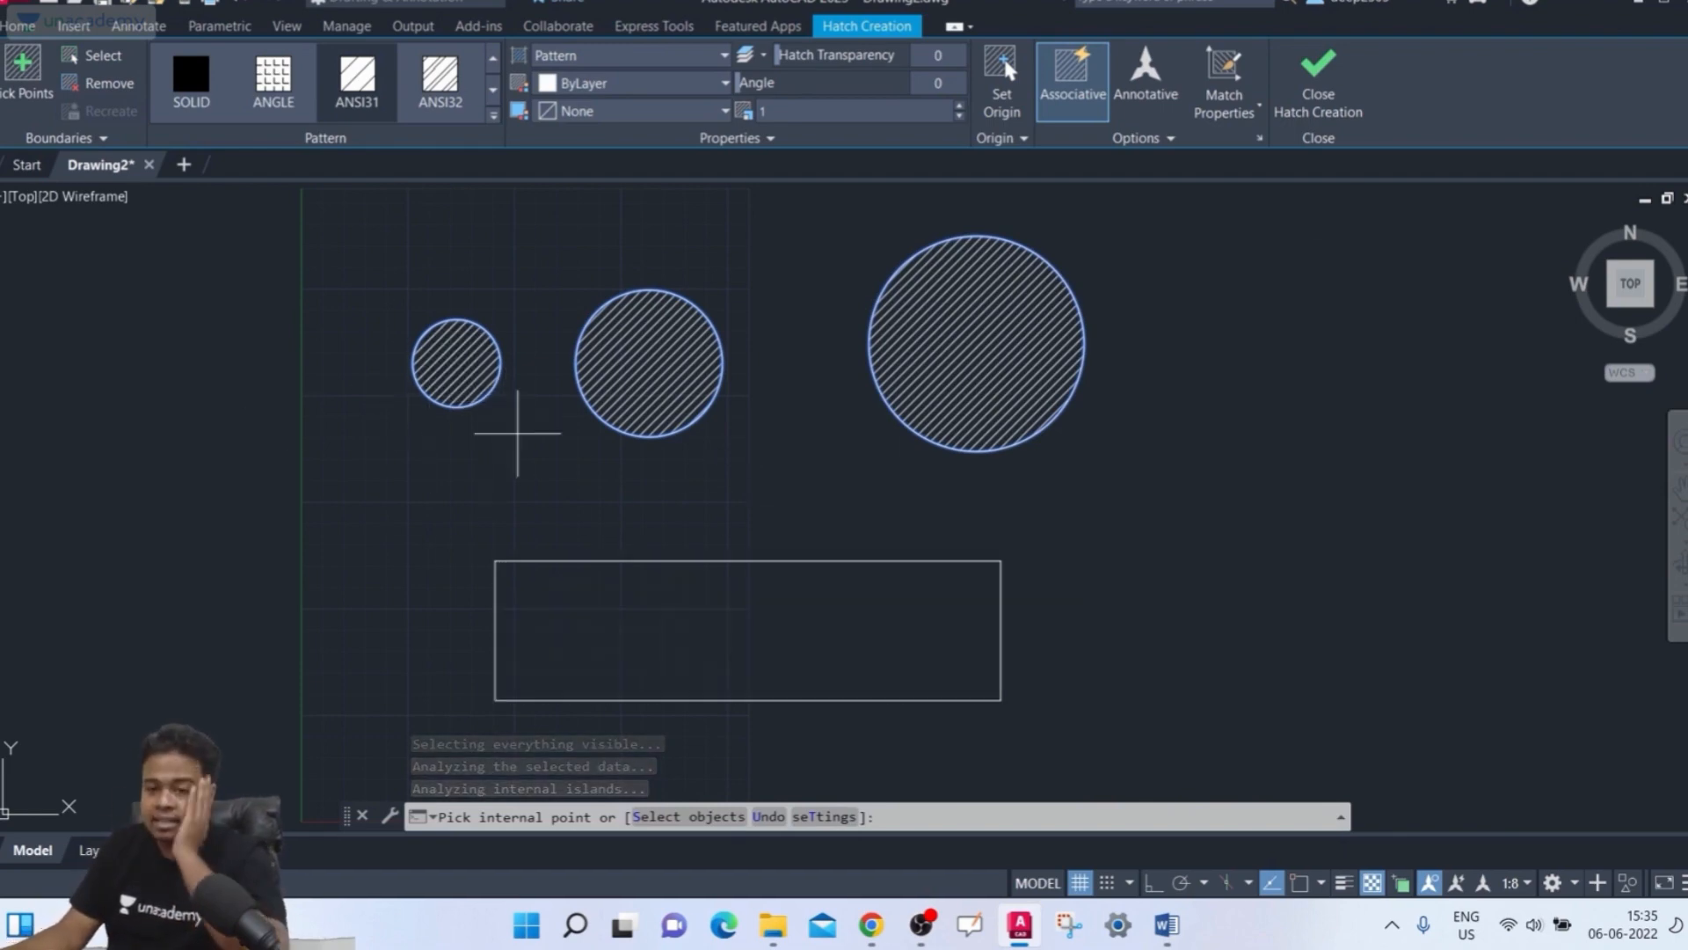
click(732, 674)
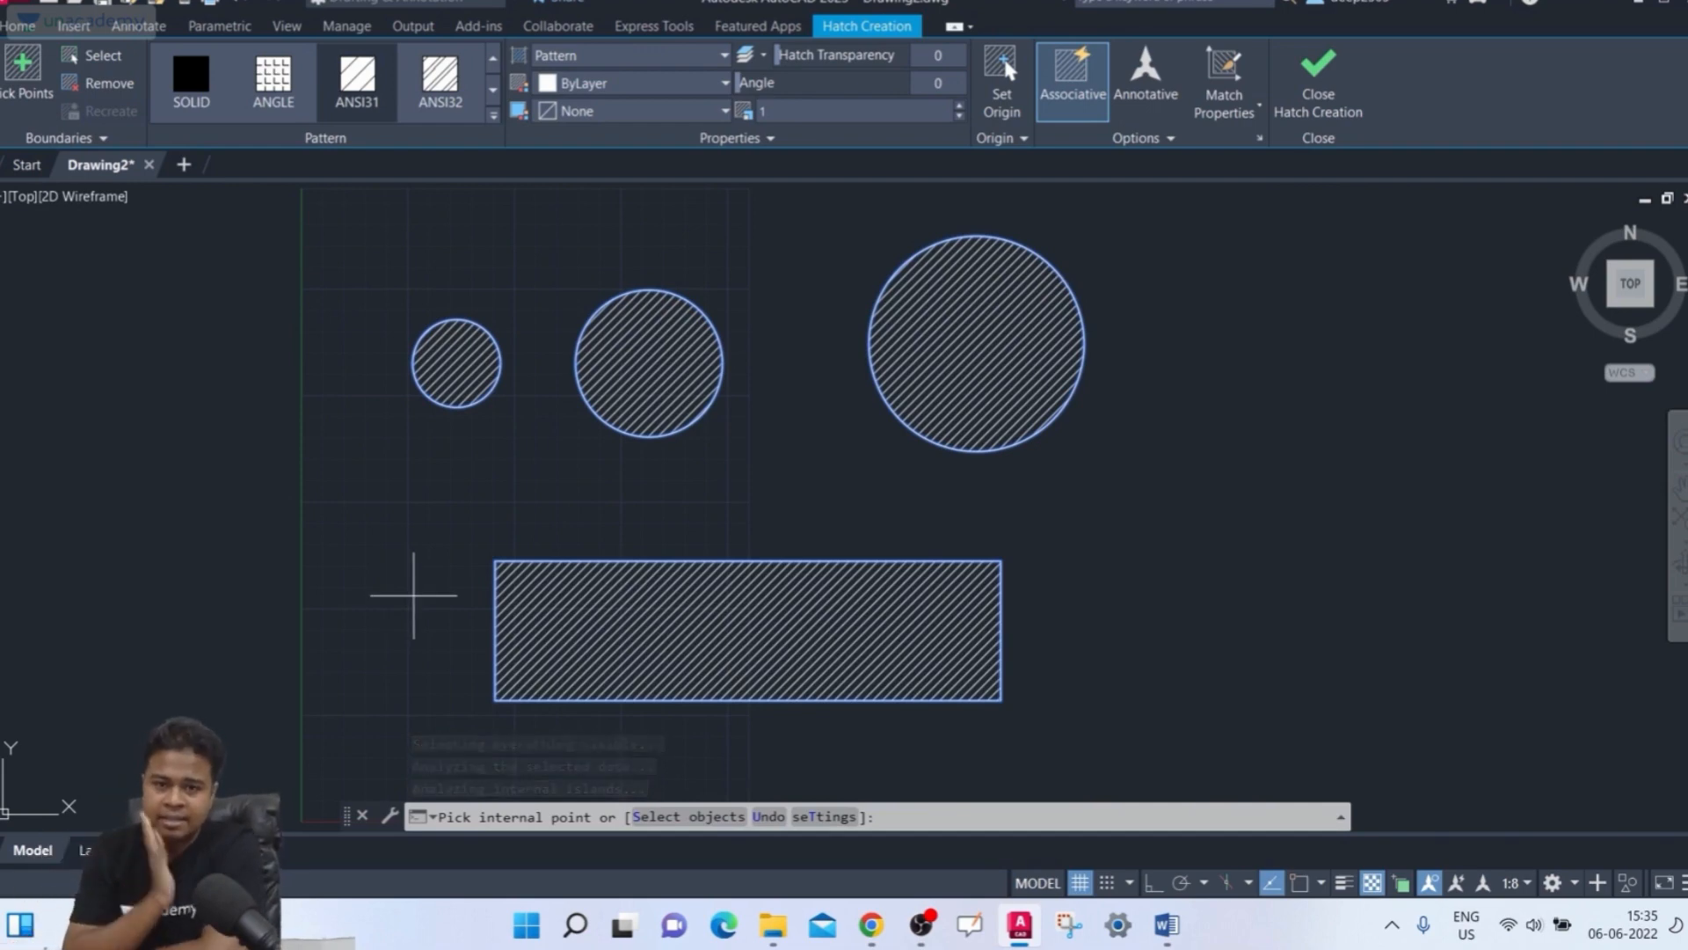
Preview the ANSI32, AR-B816C, ANSI38 and ANSI37 patterns on the hatch before returning to ANSI31
click(440, 79)
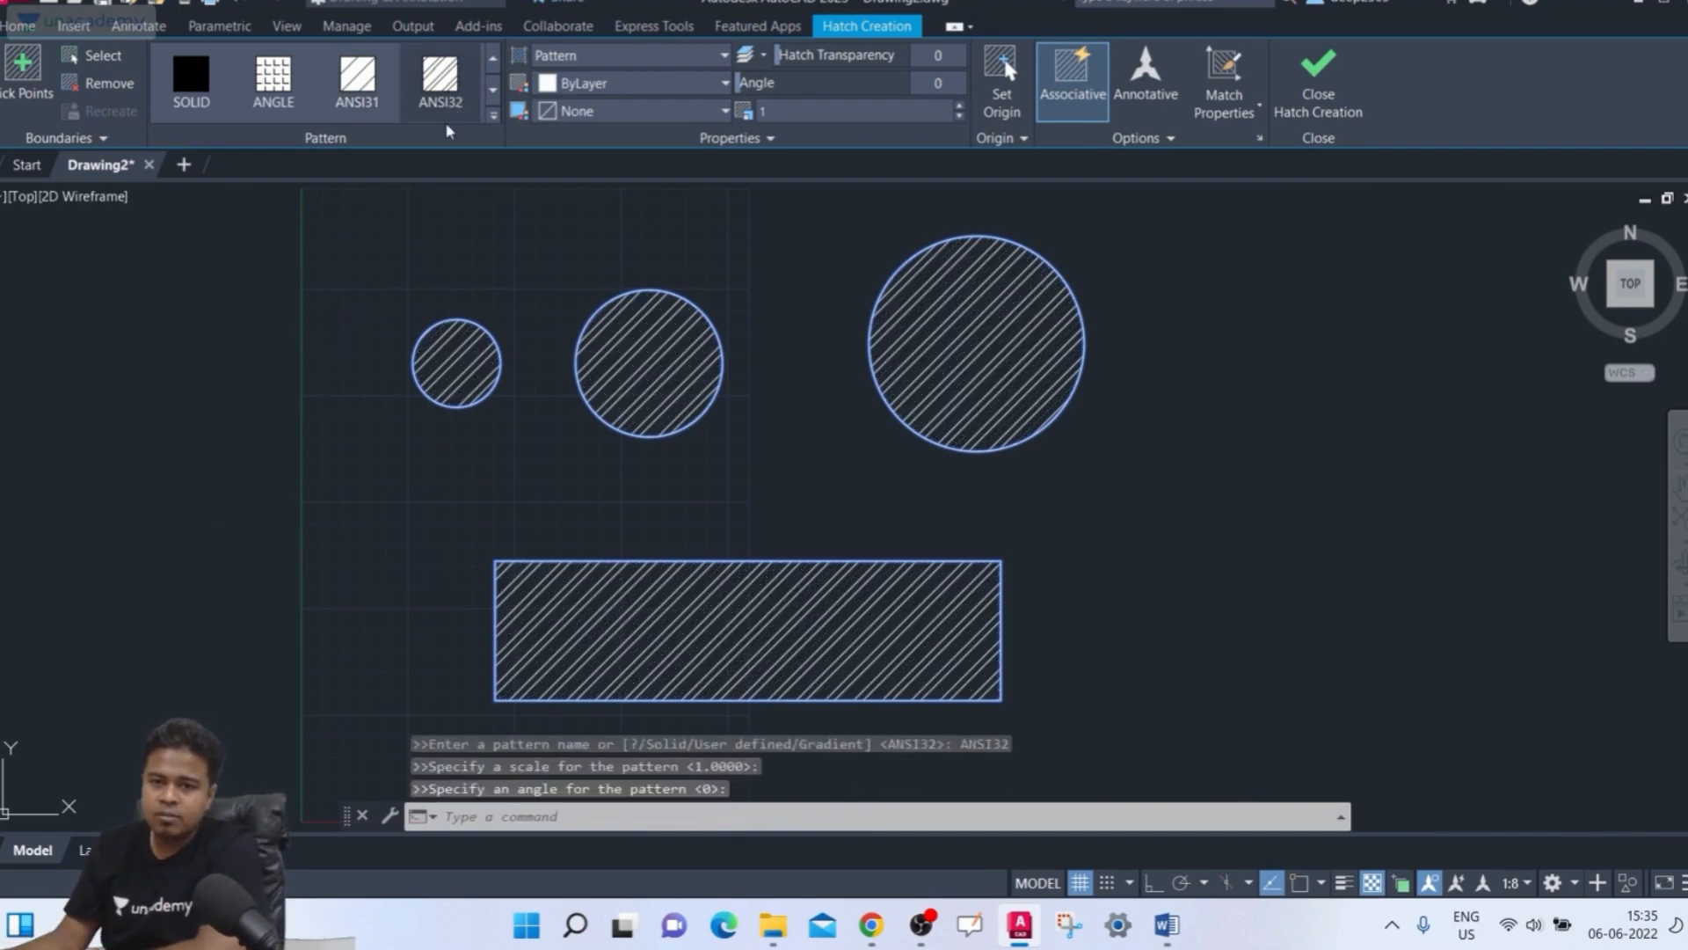
click(494, 117)
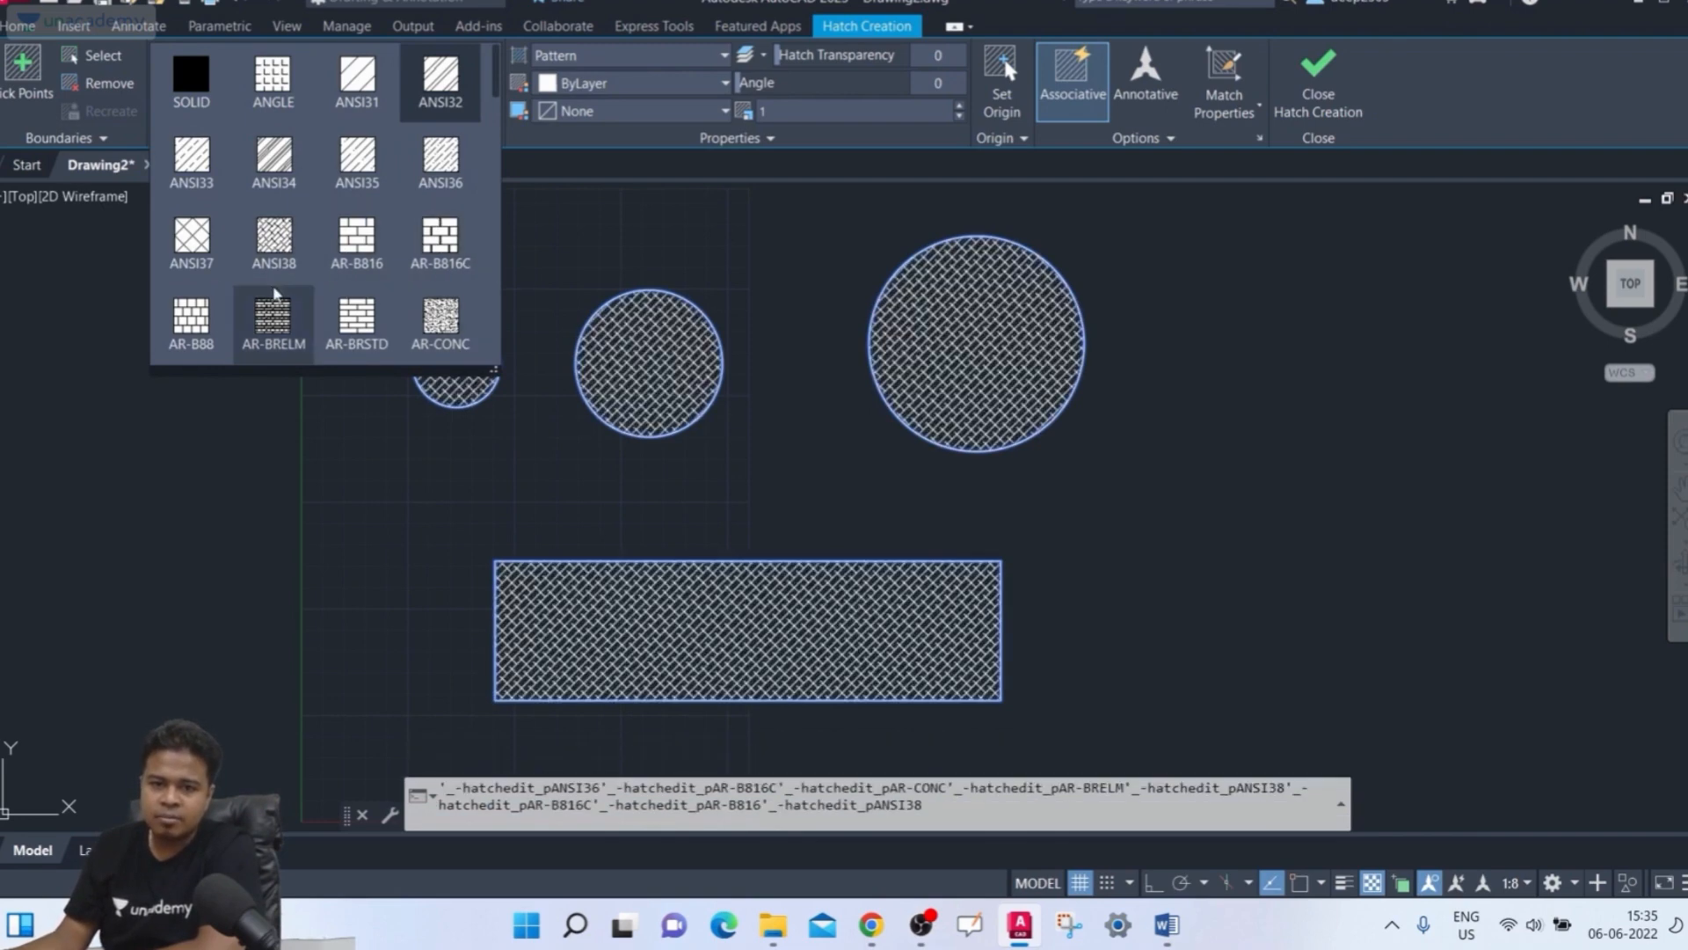
click(436, 243)
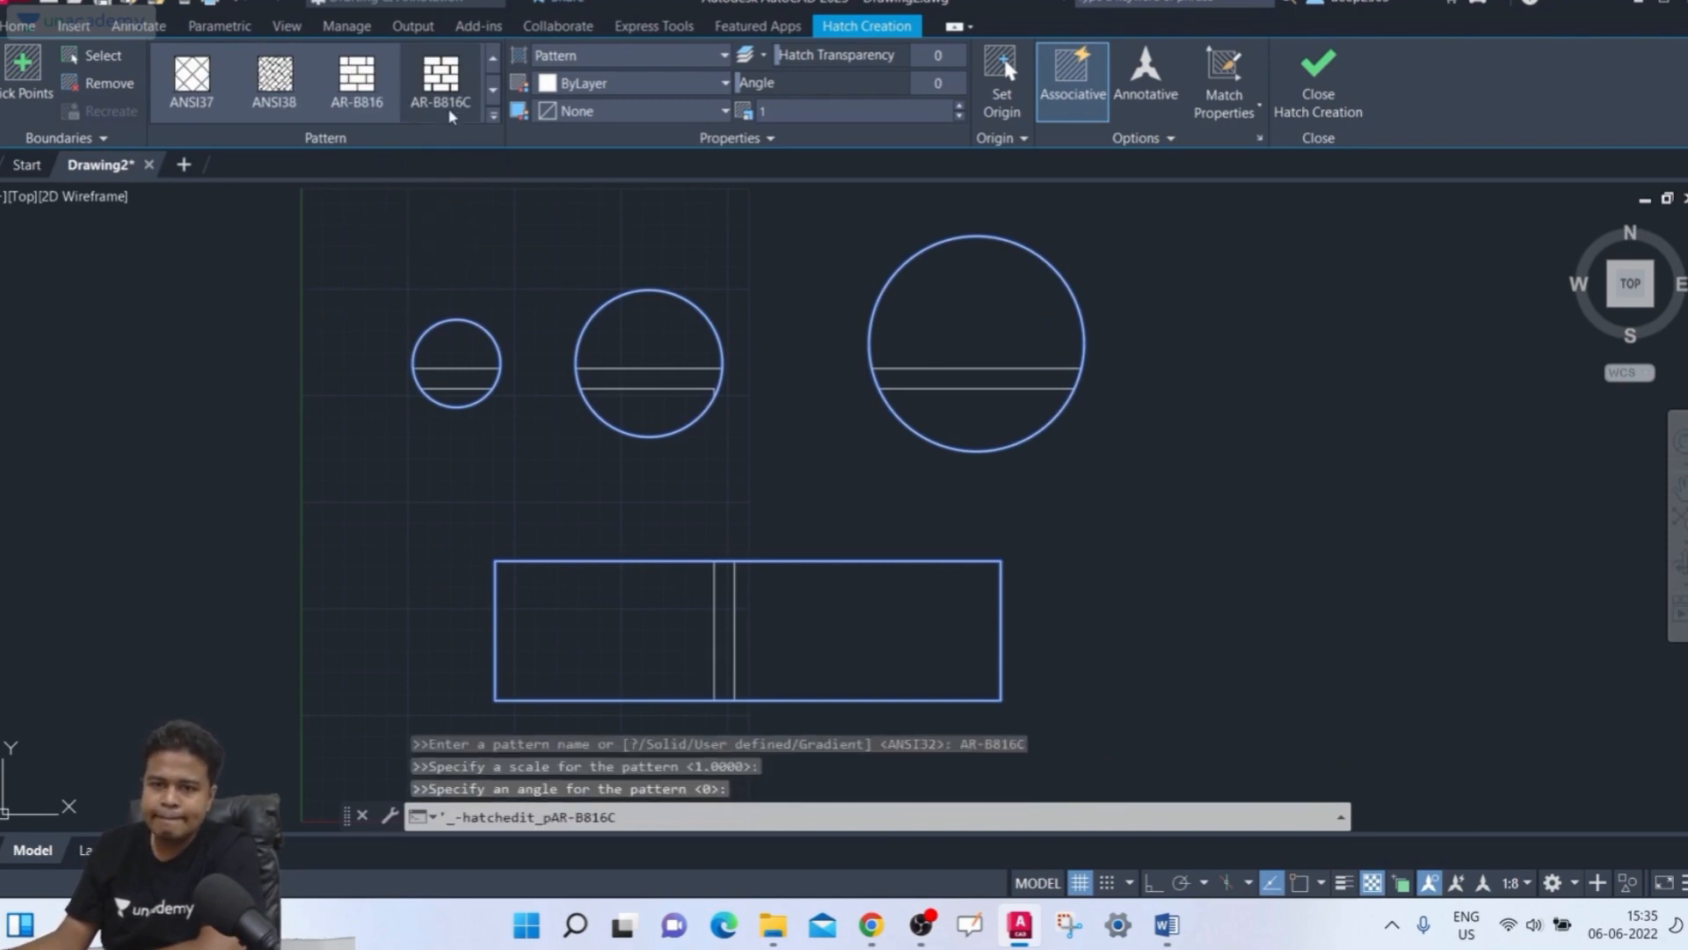
click(279, 106)
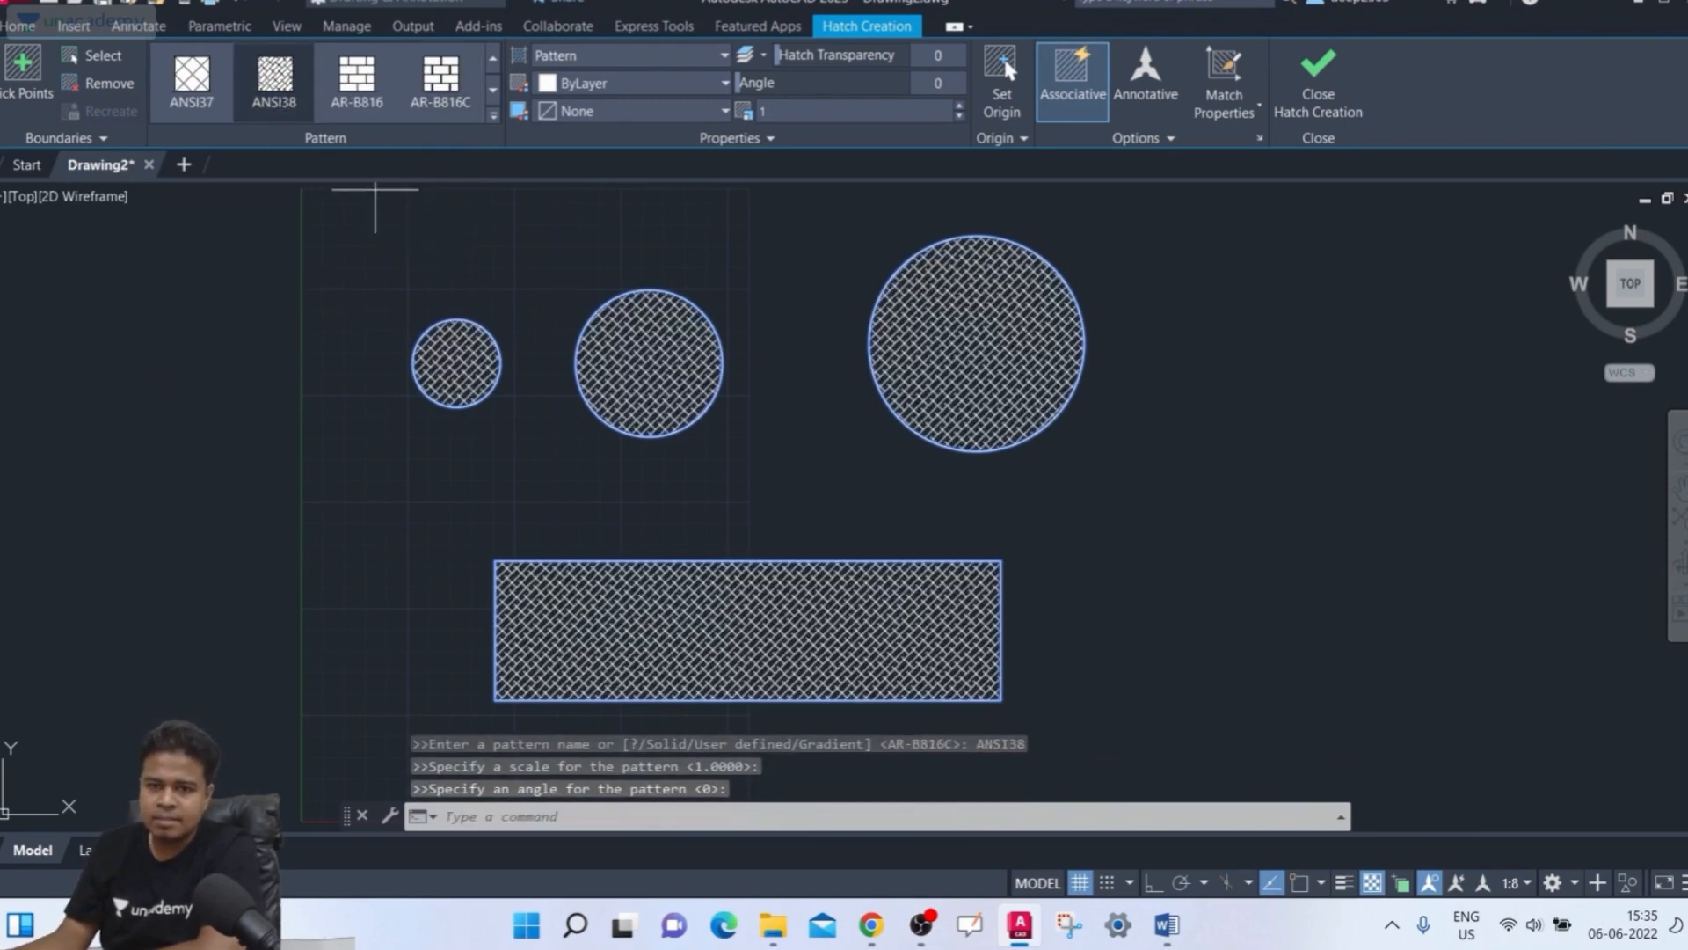
click(181, 112)
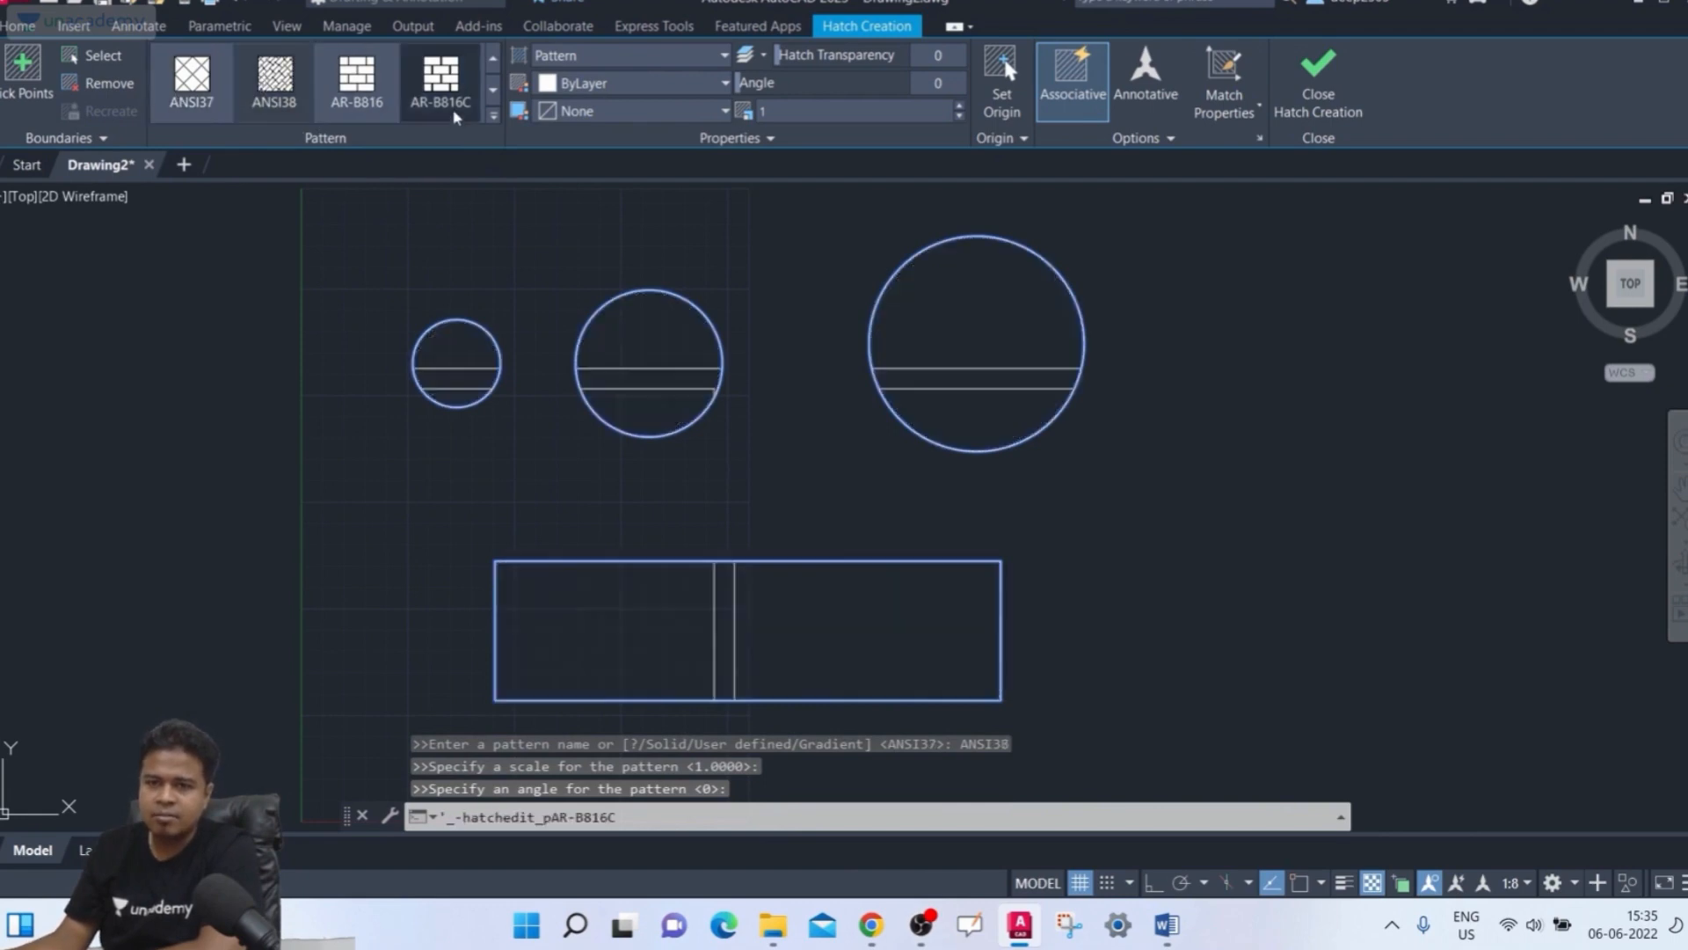
click(496, 124)
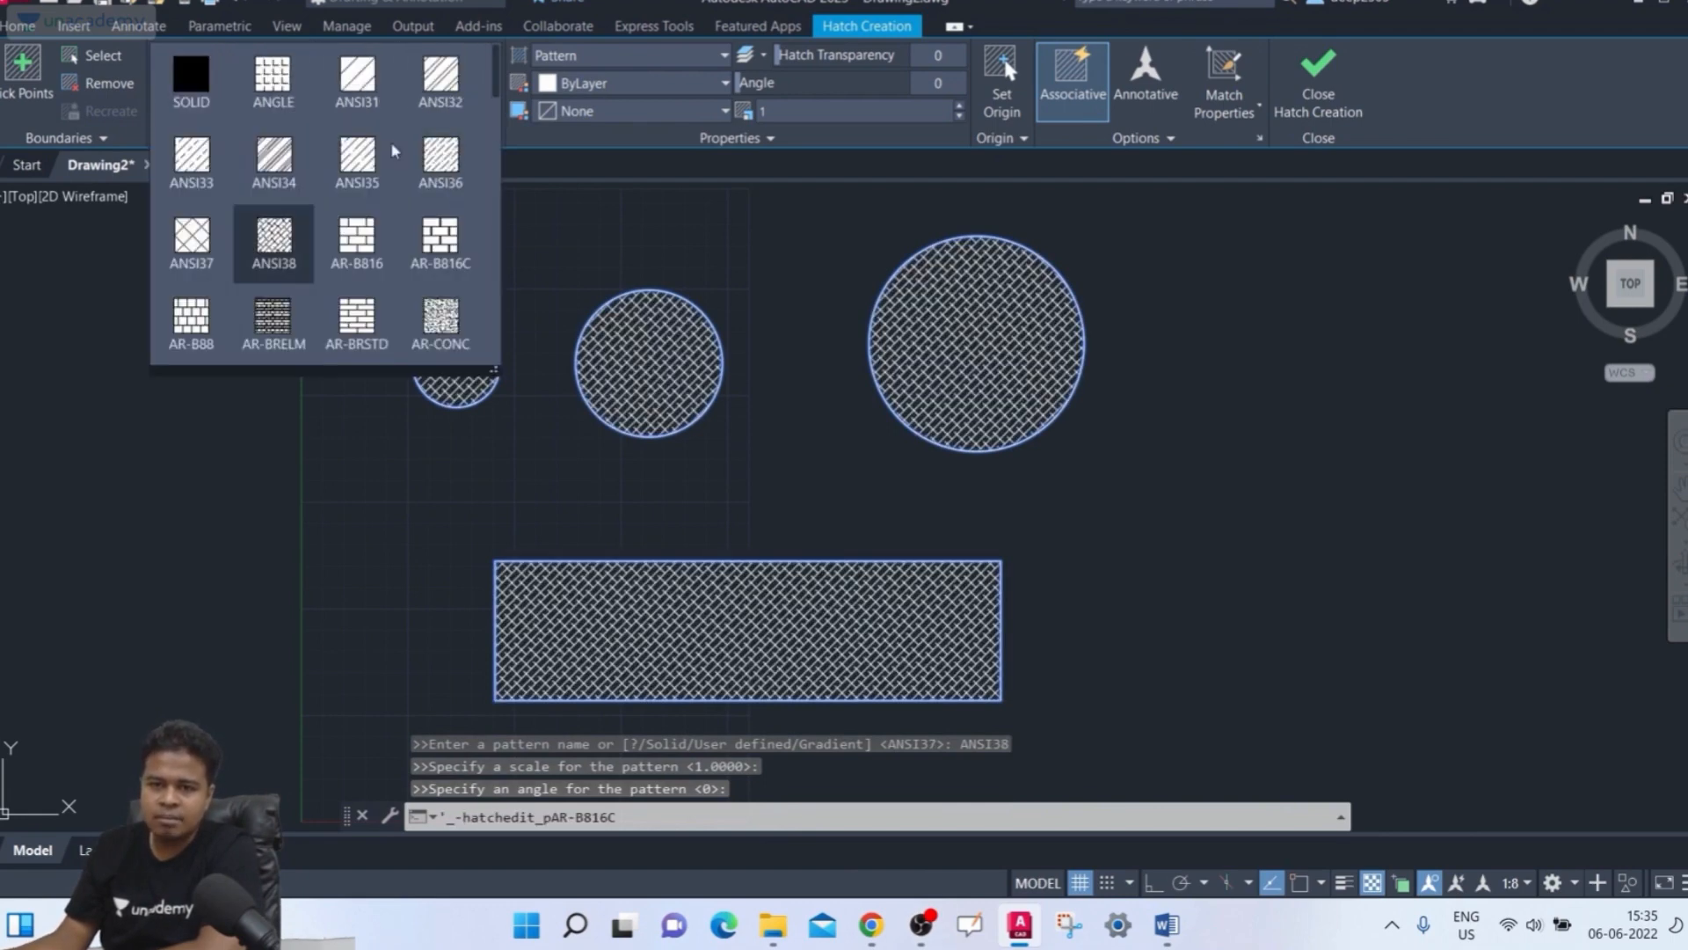
click(365, 106)
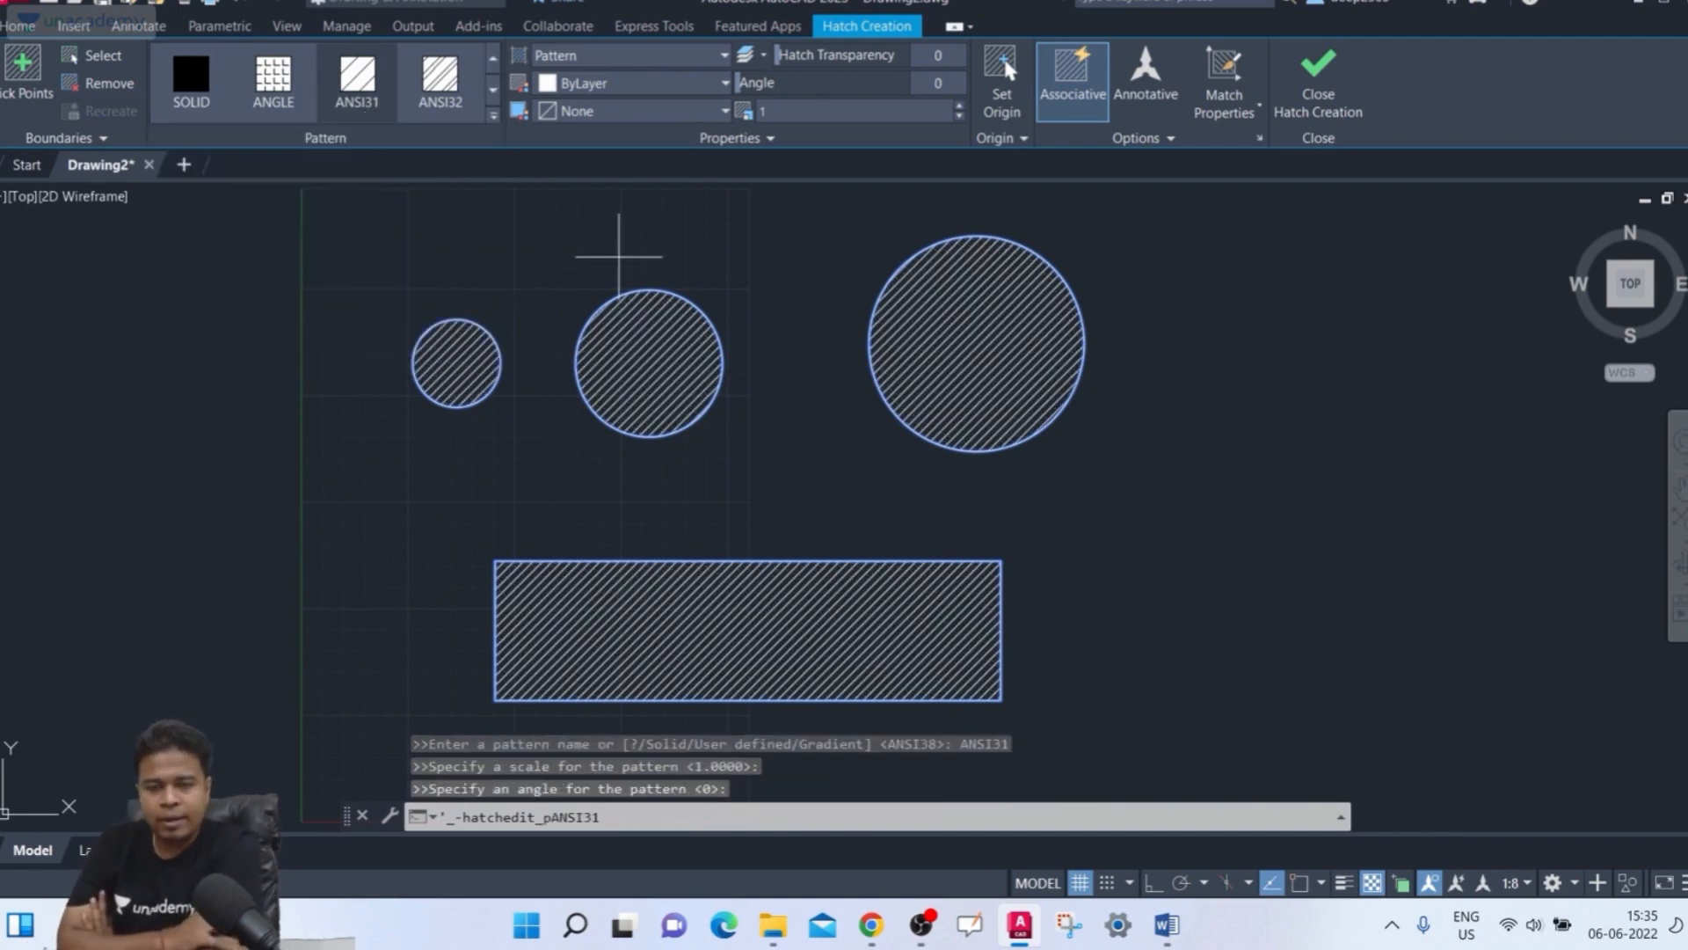
Switch the hatch type to Solid to preview a solid fill
click(723, 56)
click(733, 60)
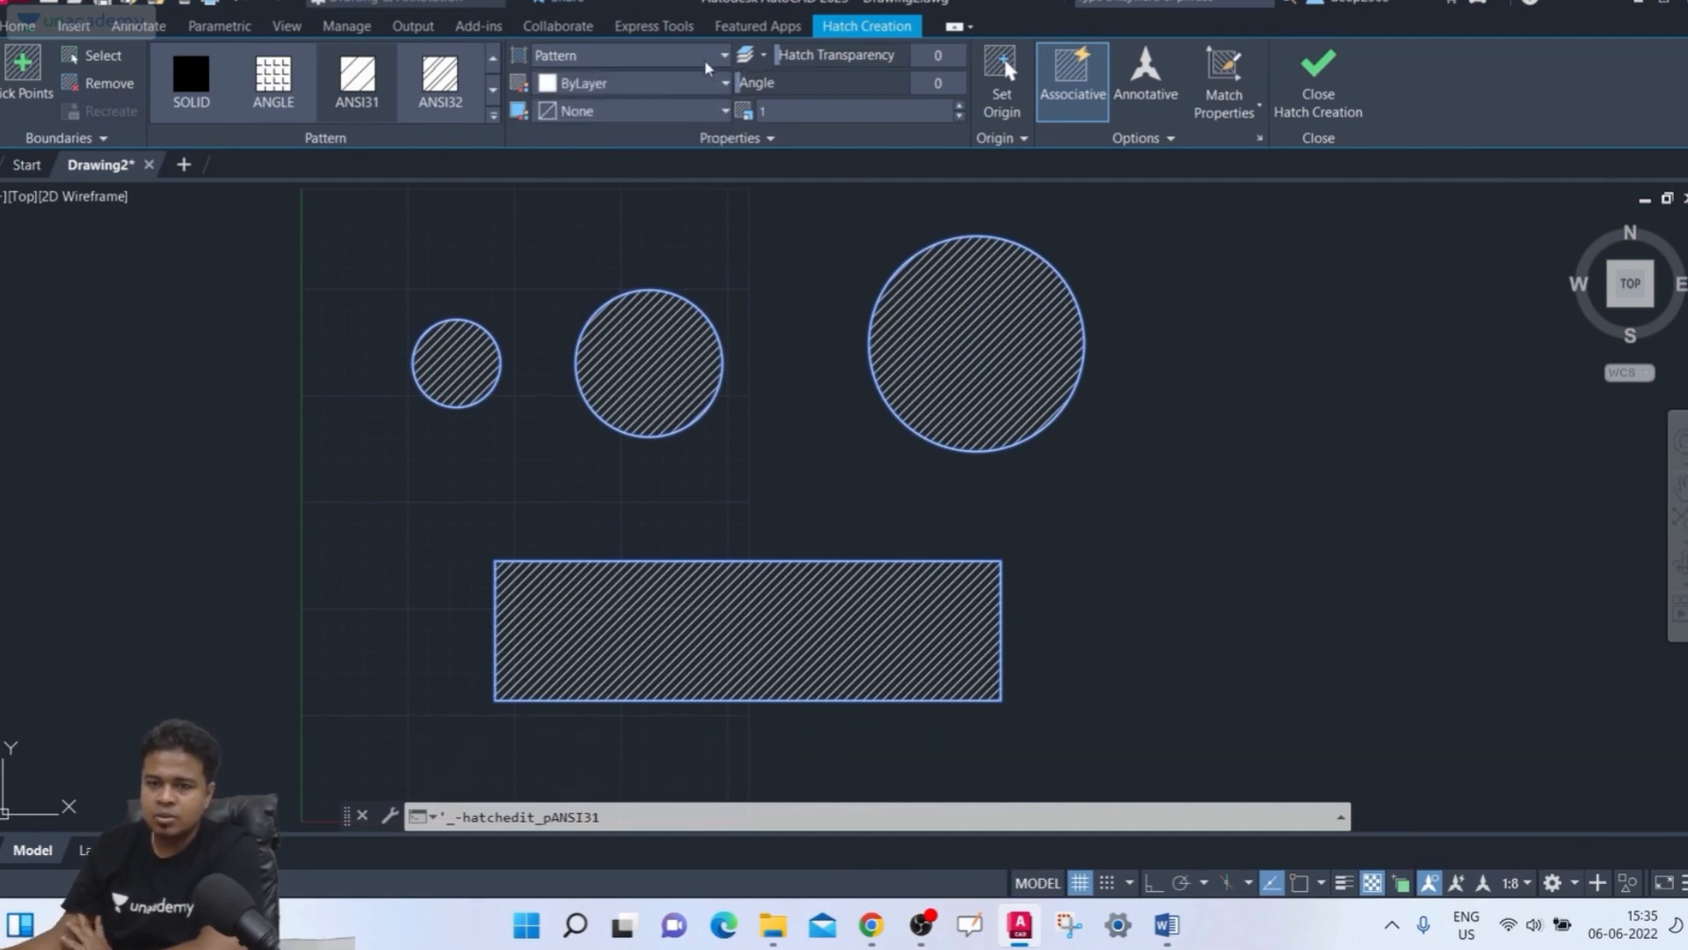
click(704, 60)
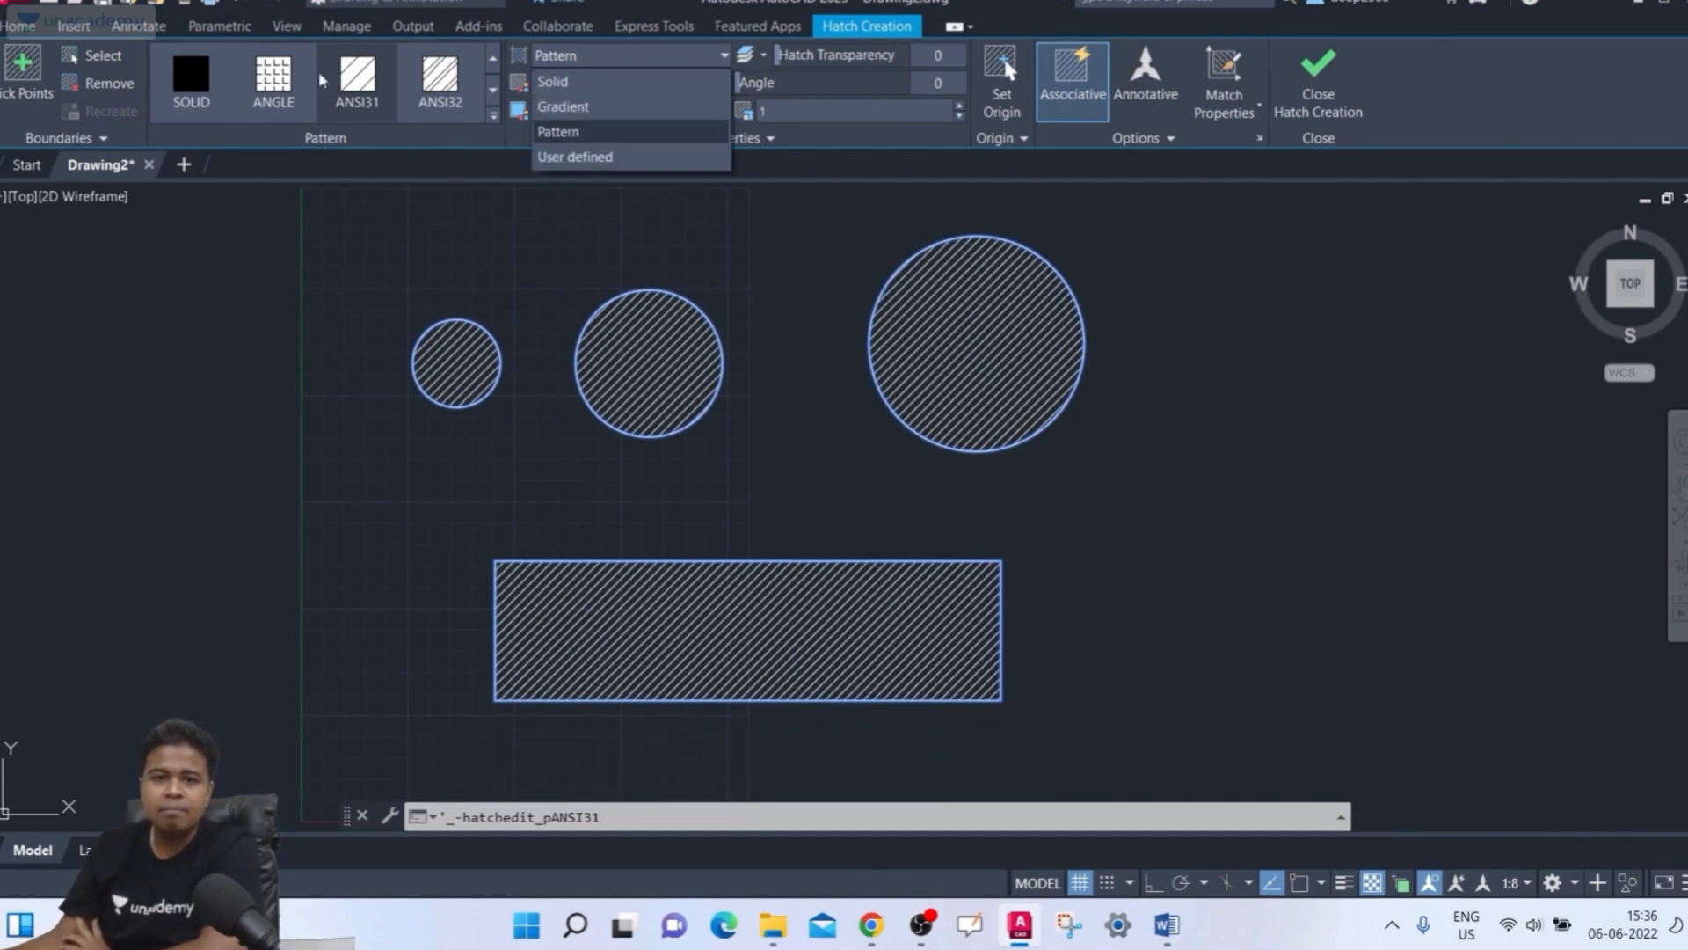
click(603, 82)
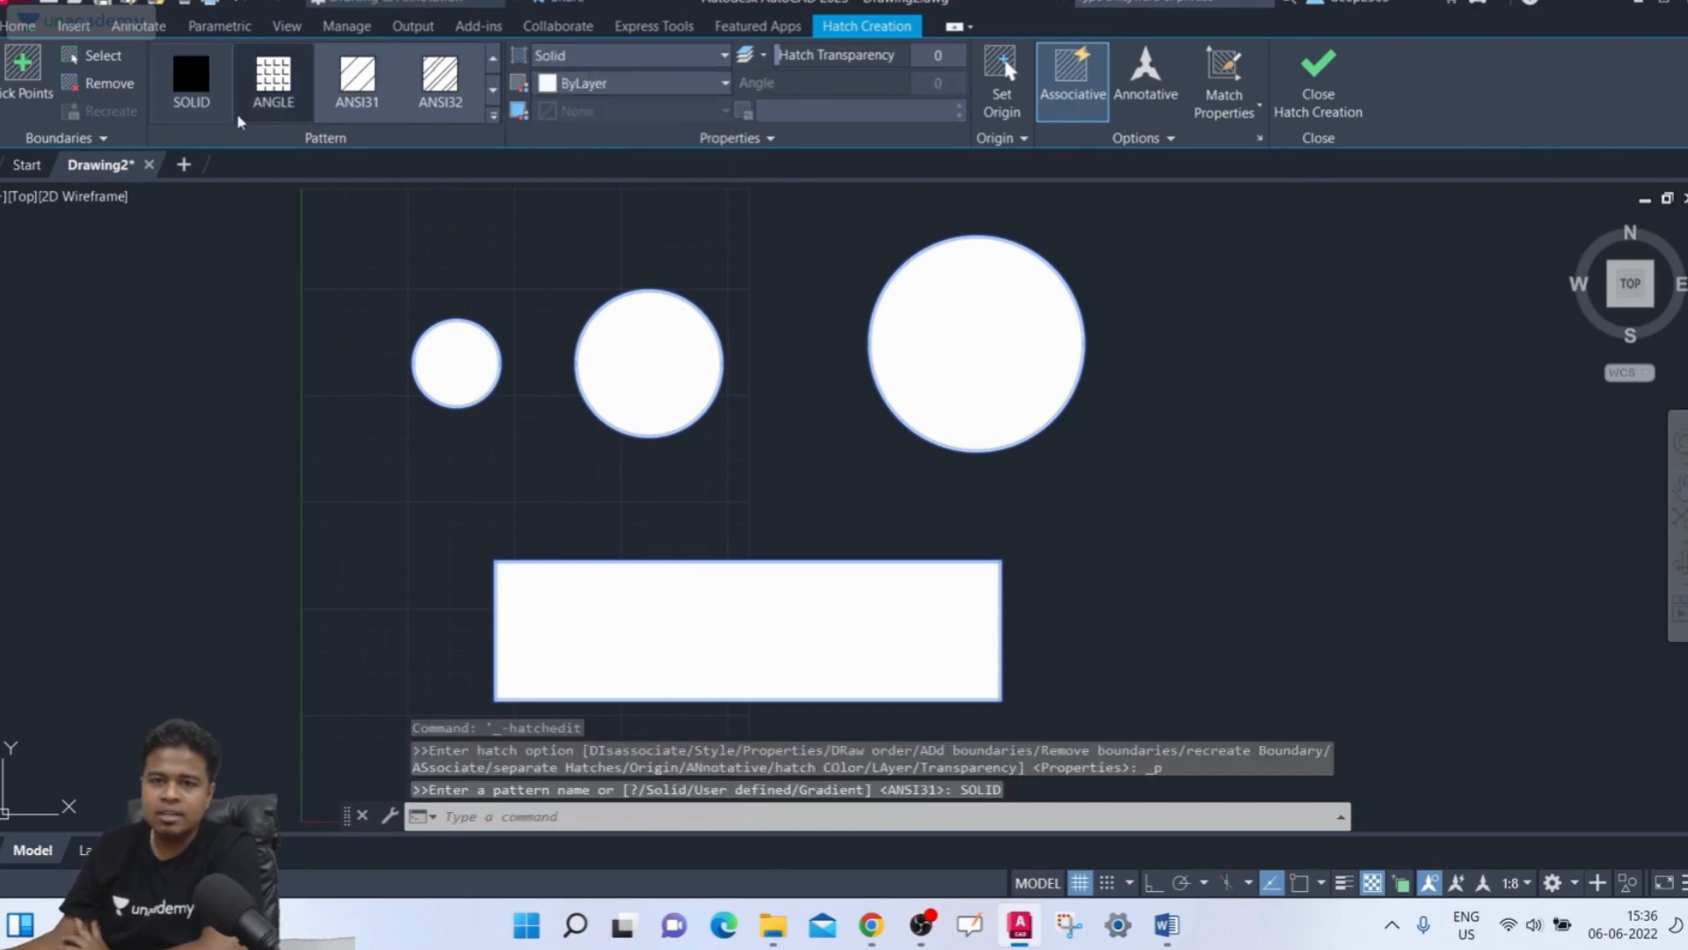
click(654, 55)
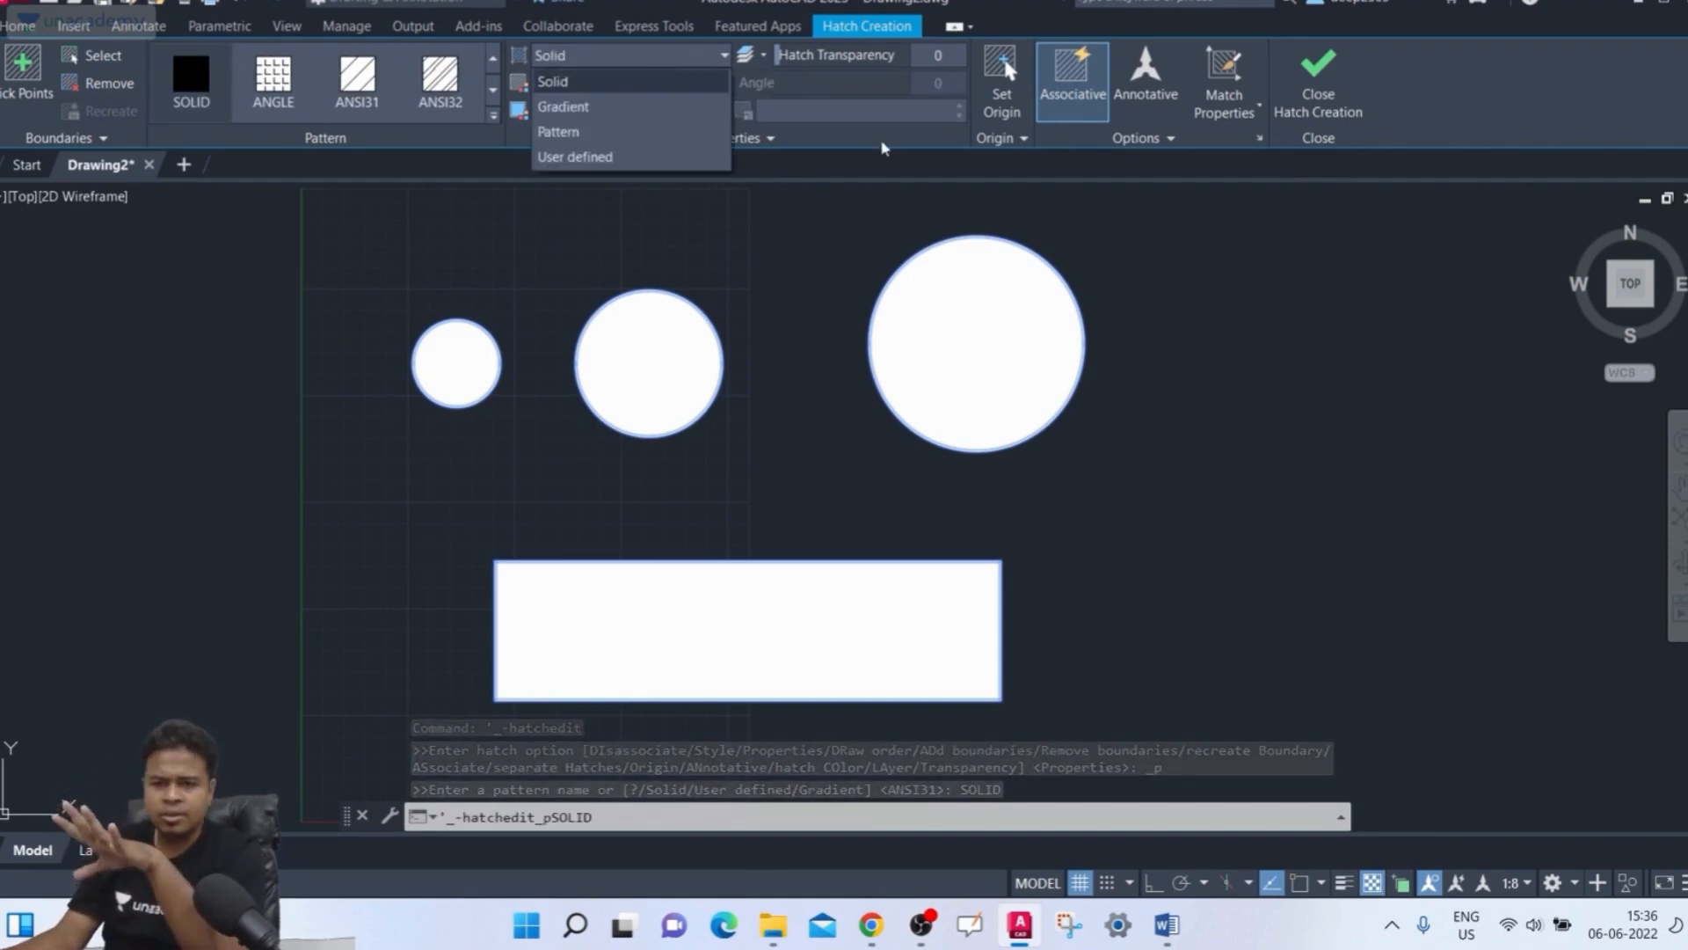
click(885, 148)
Preview the Gradient and User defined hatch types, then set the hatch type back to Pattern
click(673, 60)
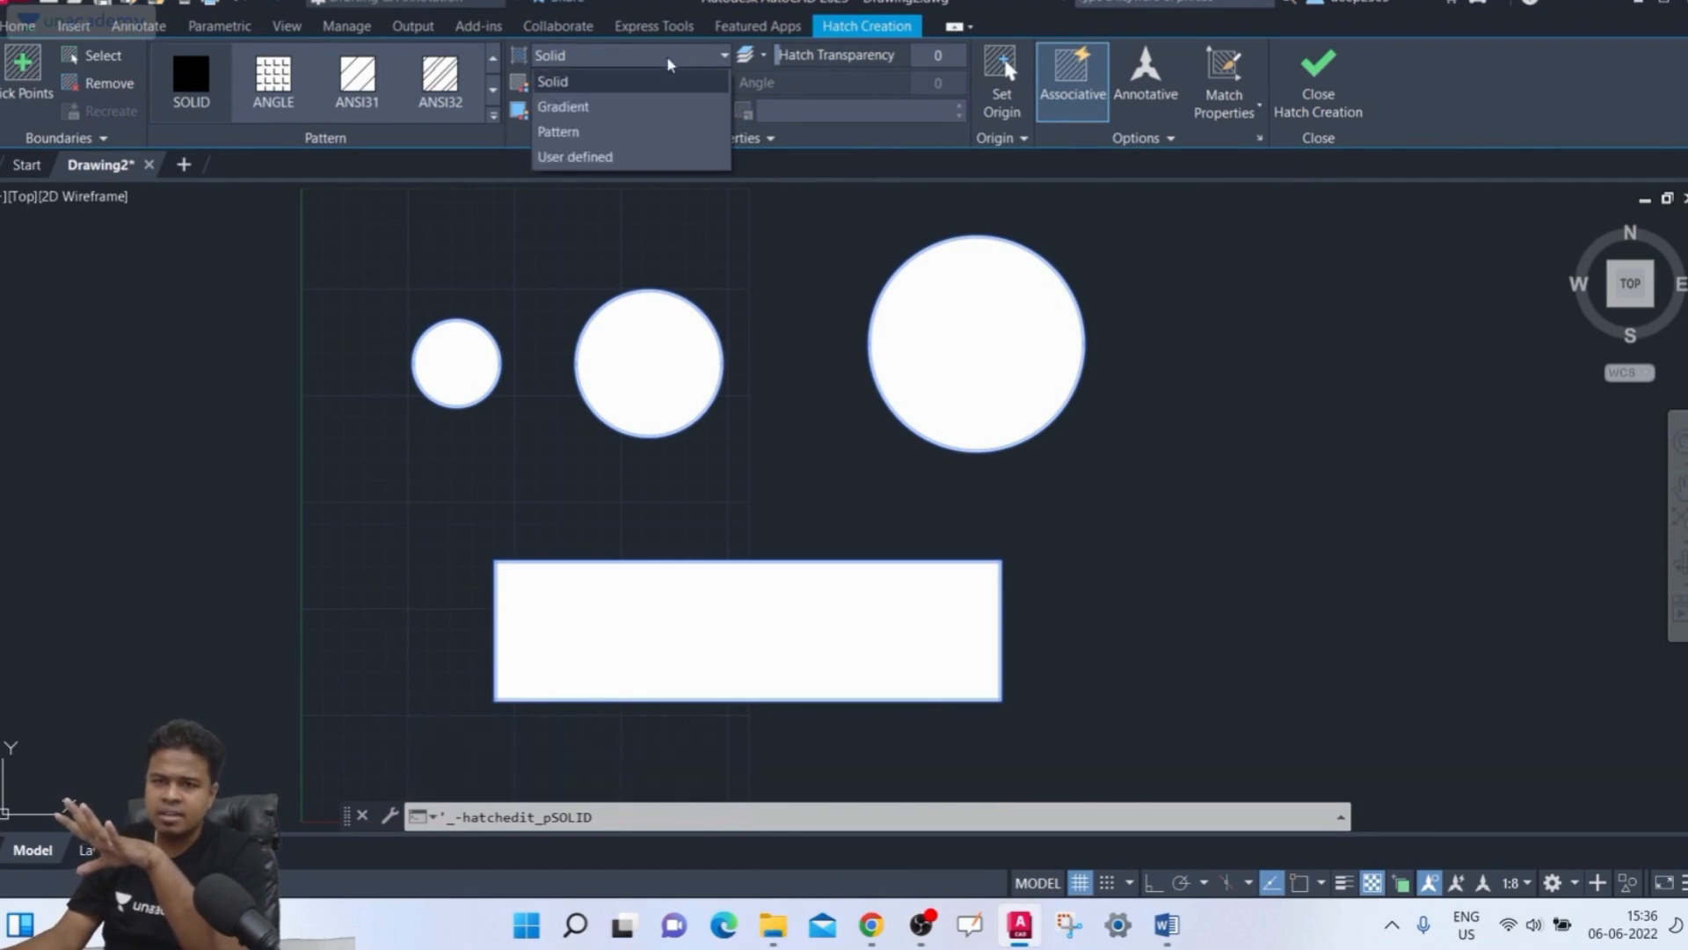
click(630, 107)
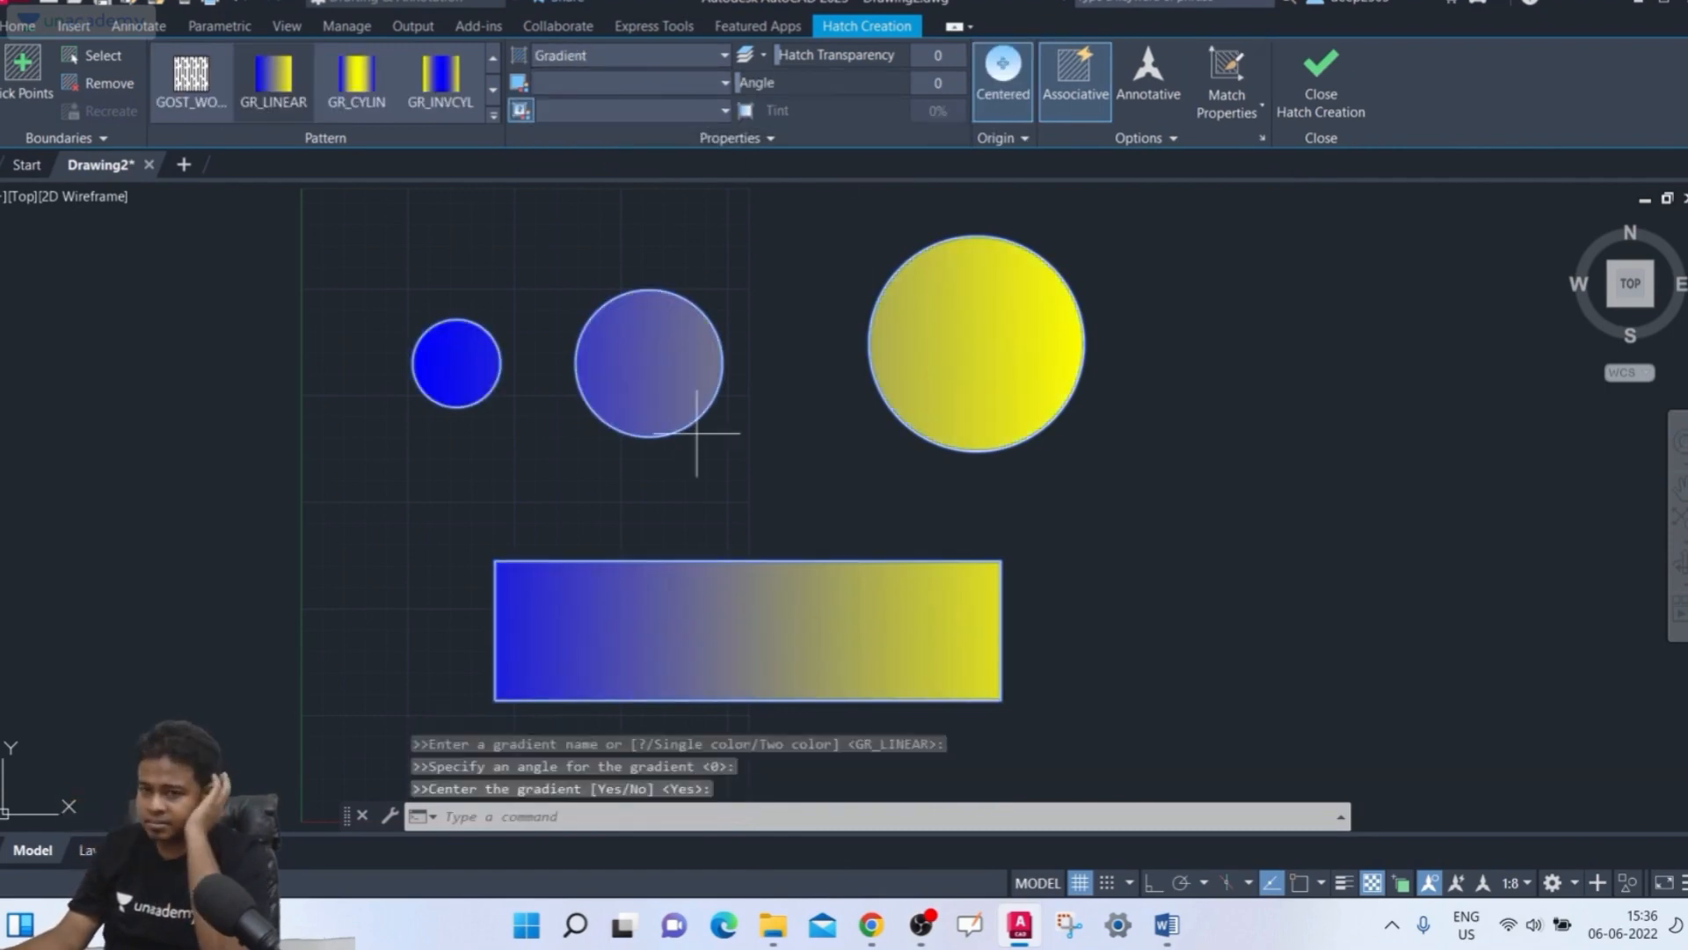
click(615, 58)
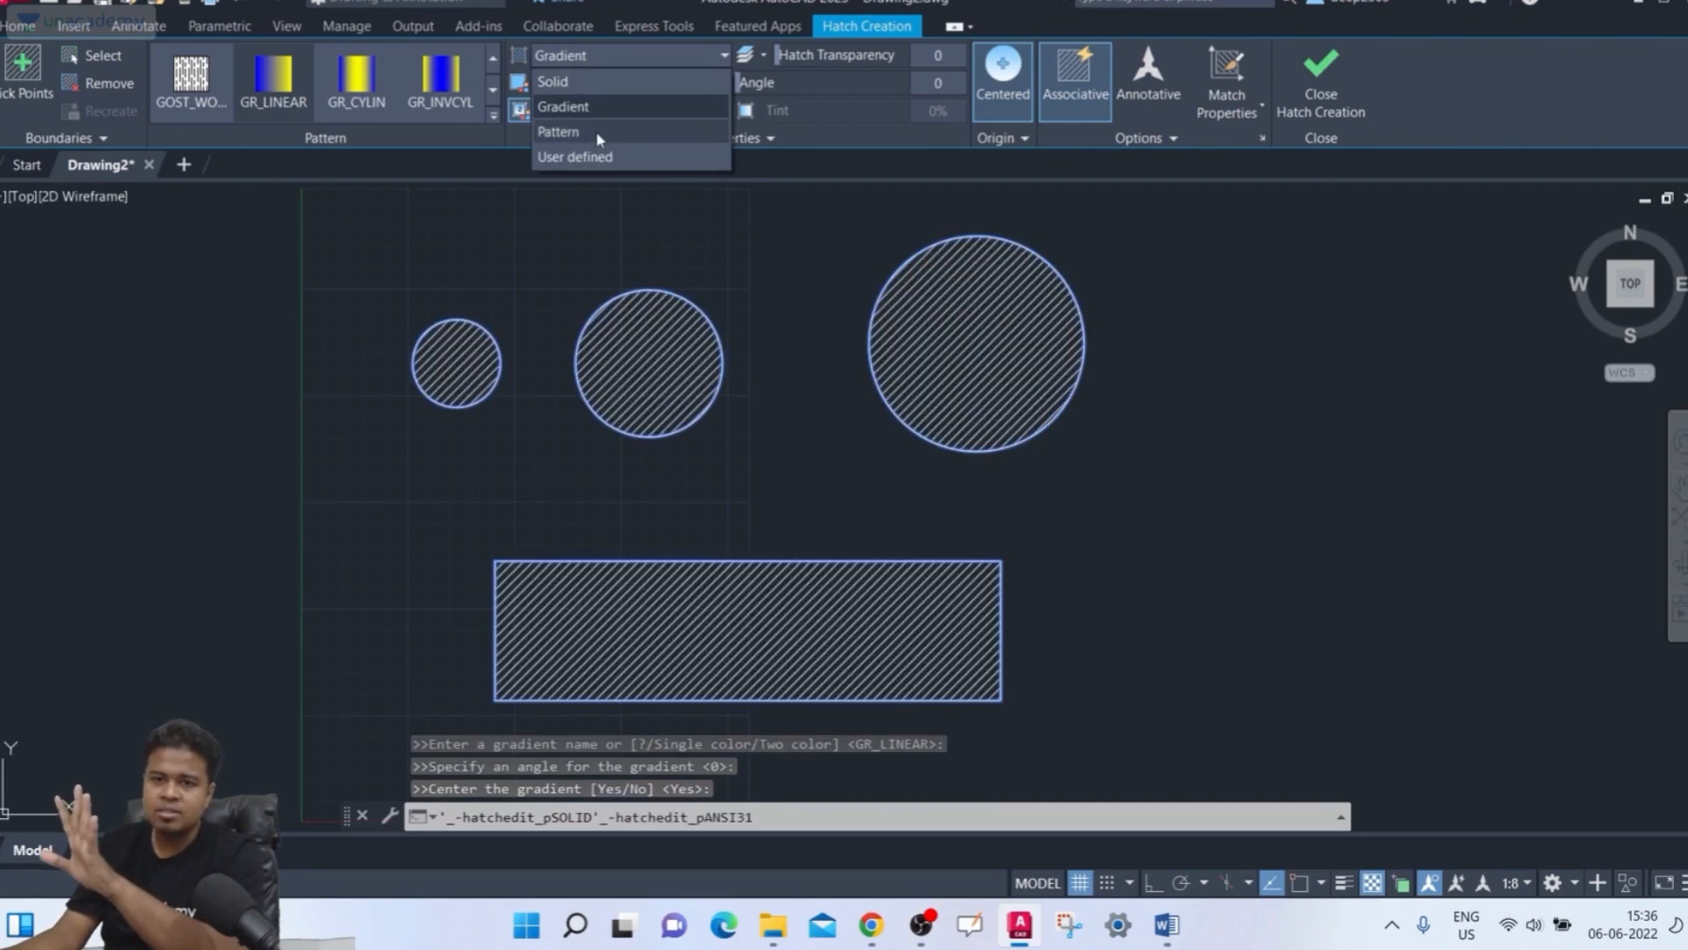
click(599, 138)
click(619, 55)
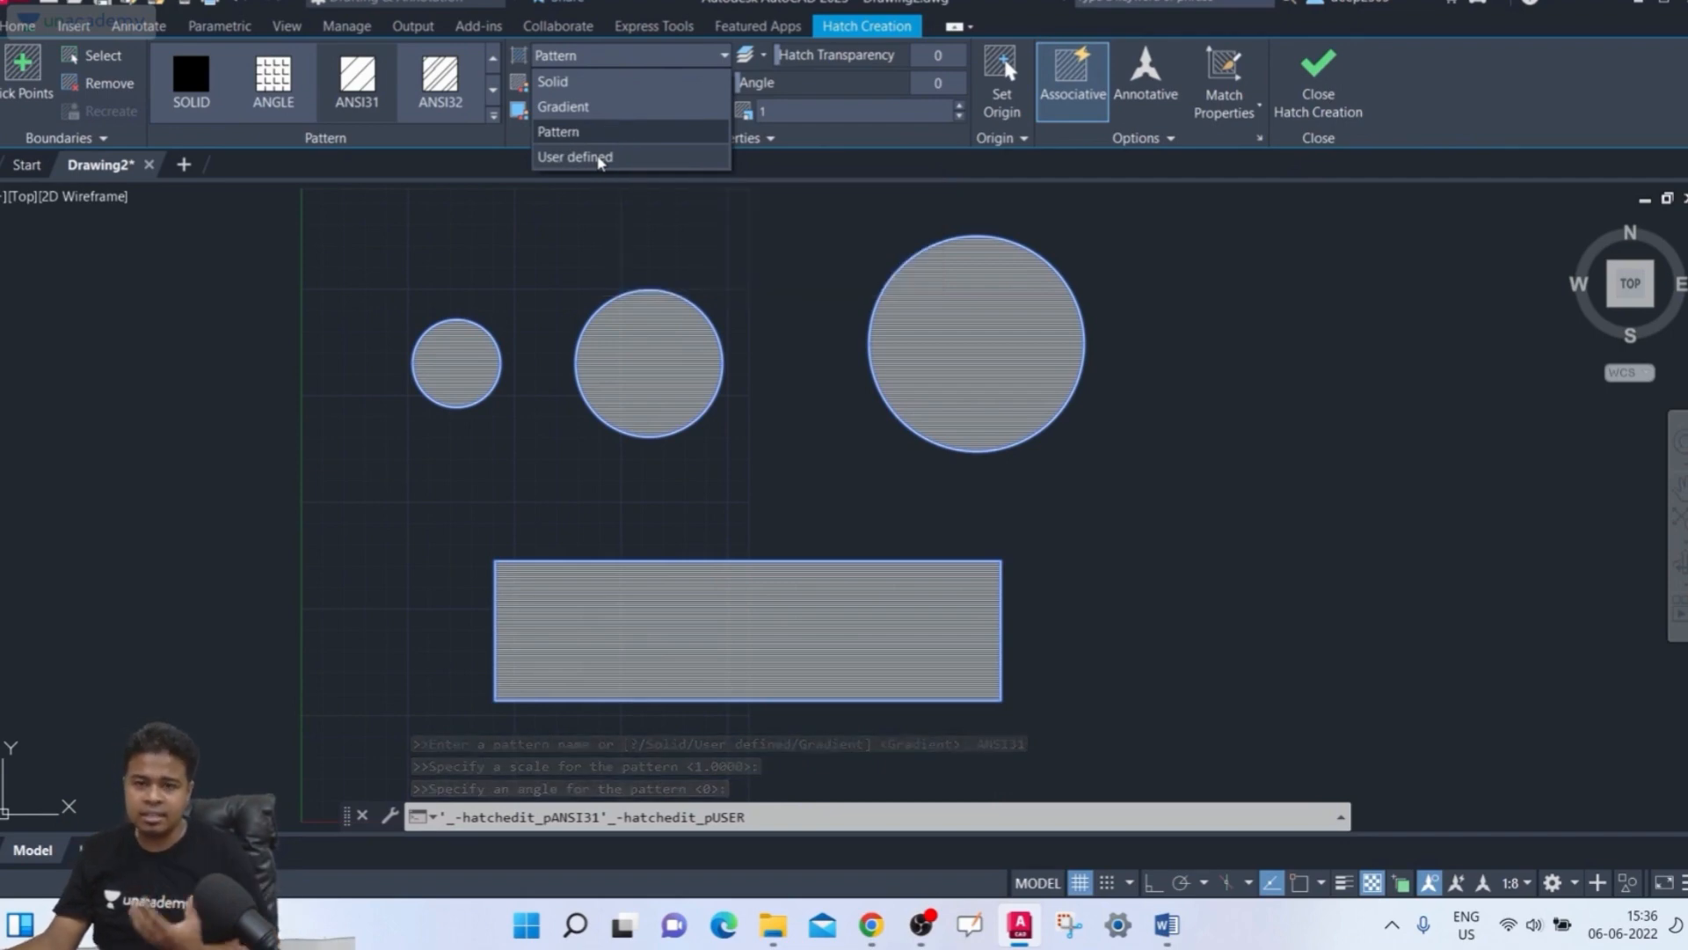
click(599, 158)
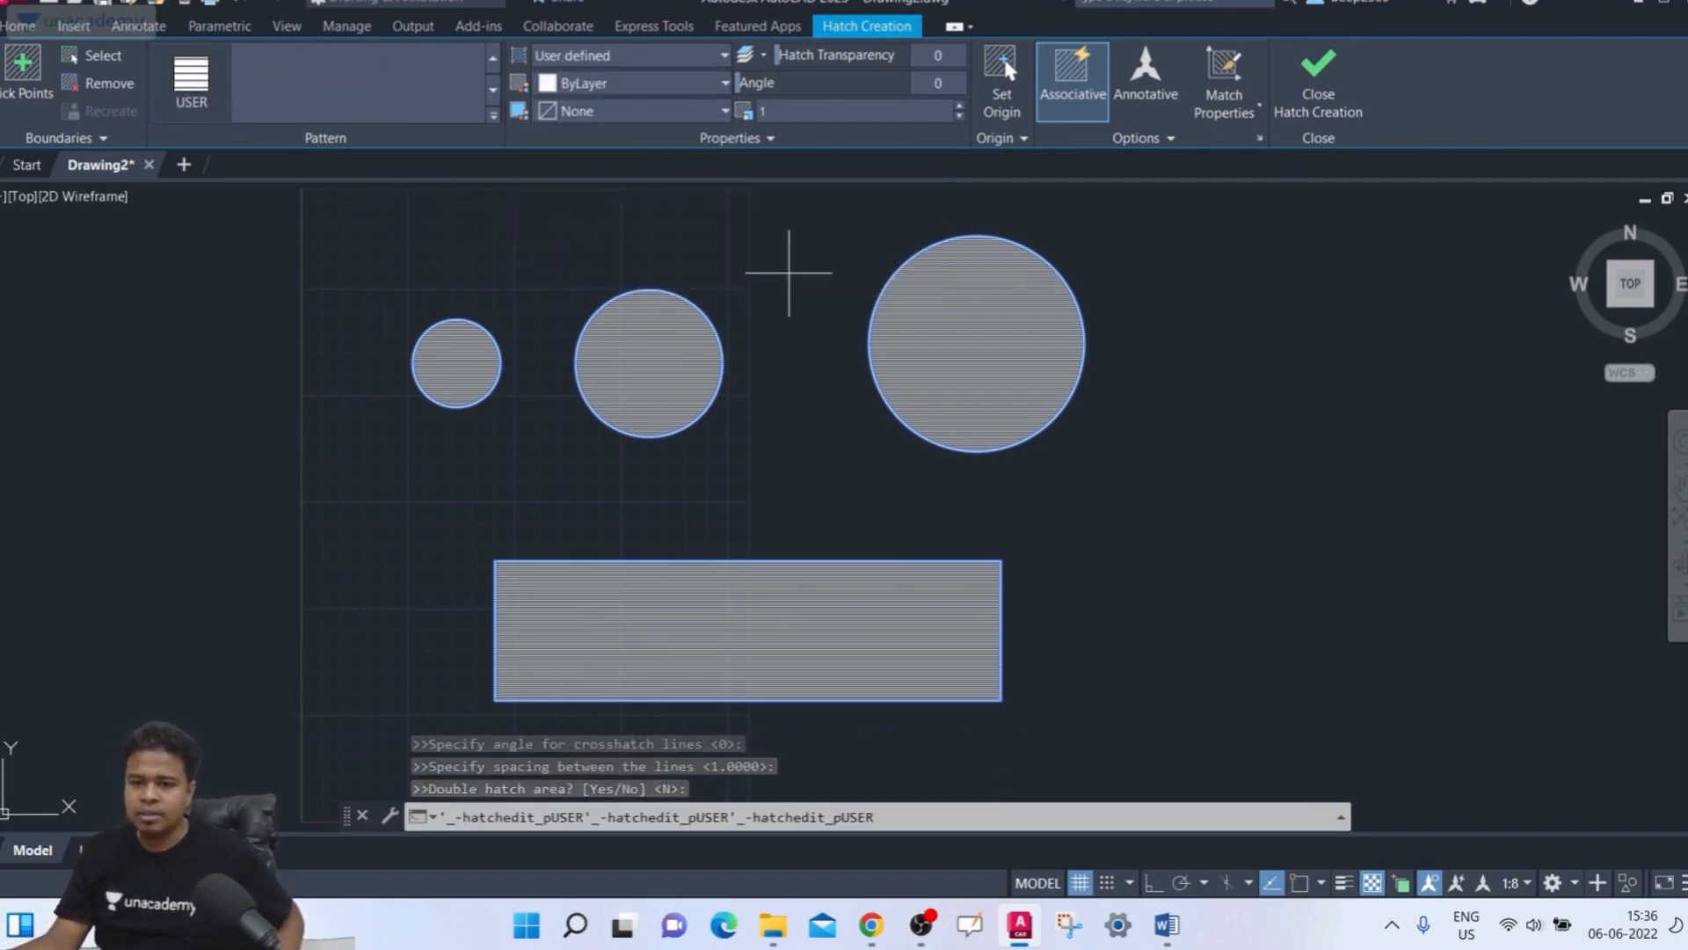
click(601, 55)
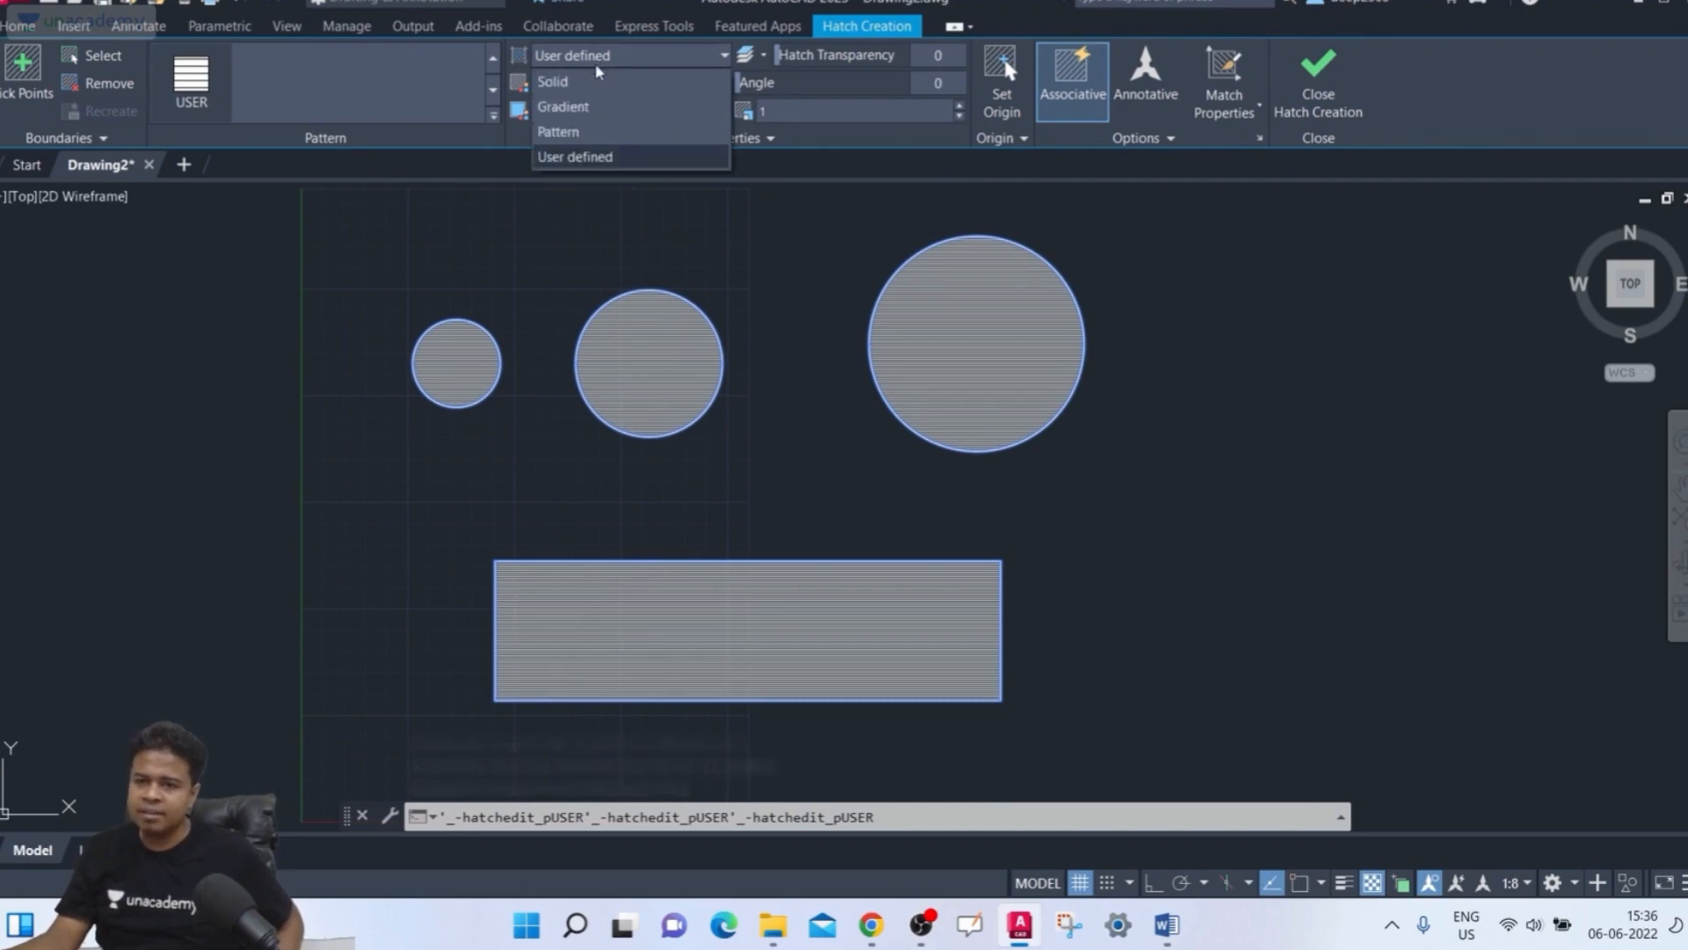
click(589, 132)
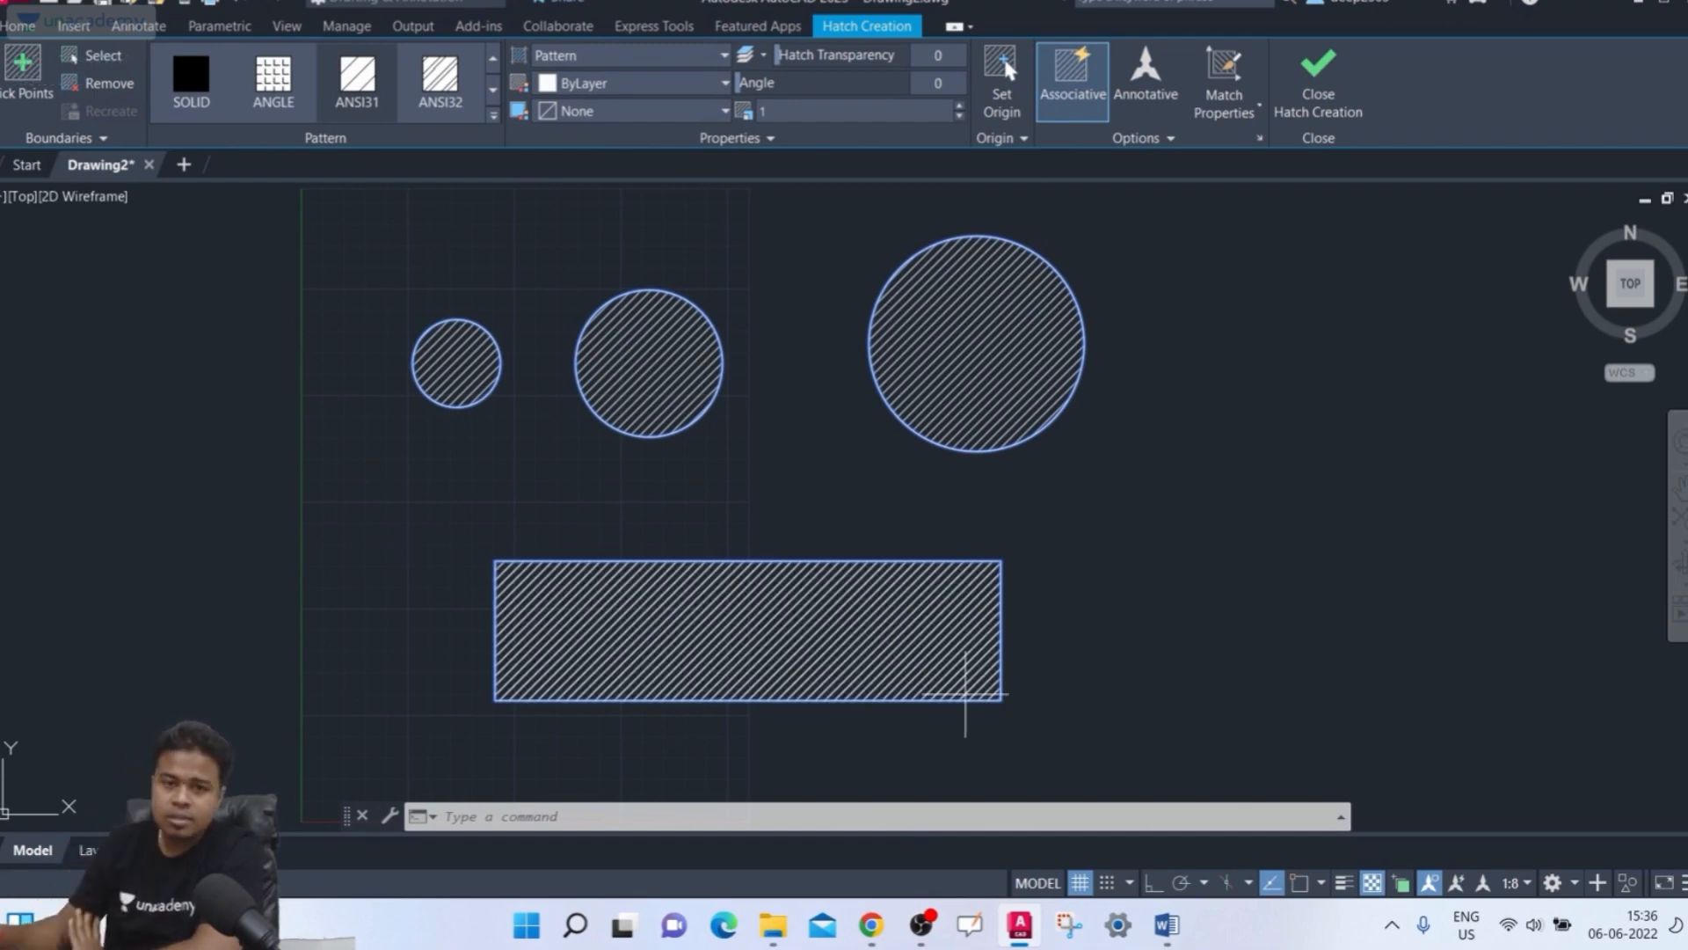
Remove the rectangle and the small circle from the hatch boundaries
click(893, 648)
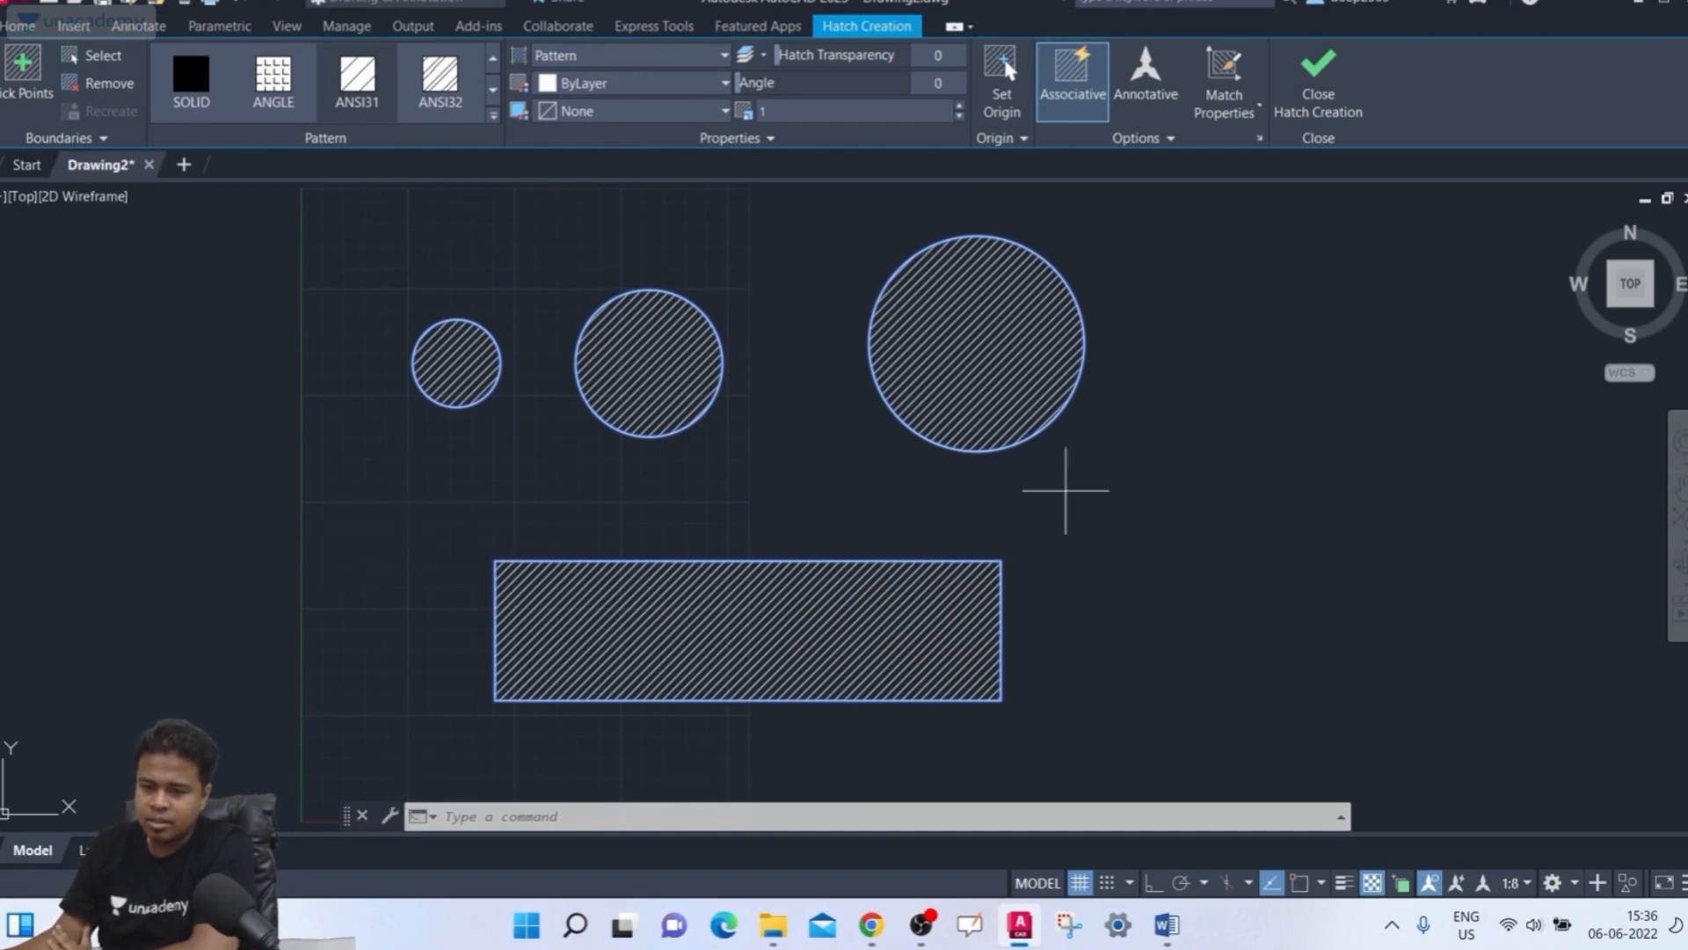
click(109, 83)
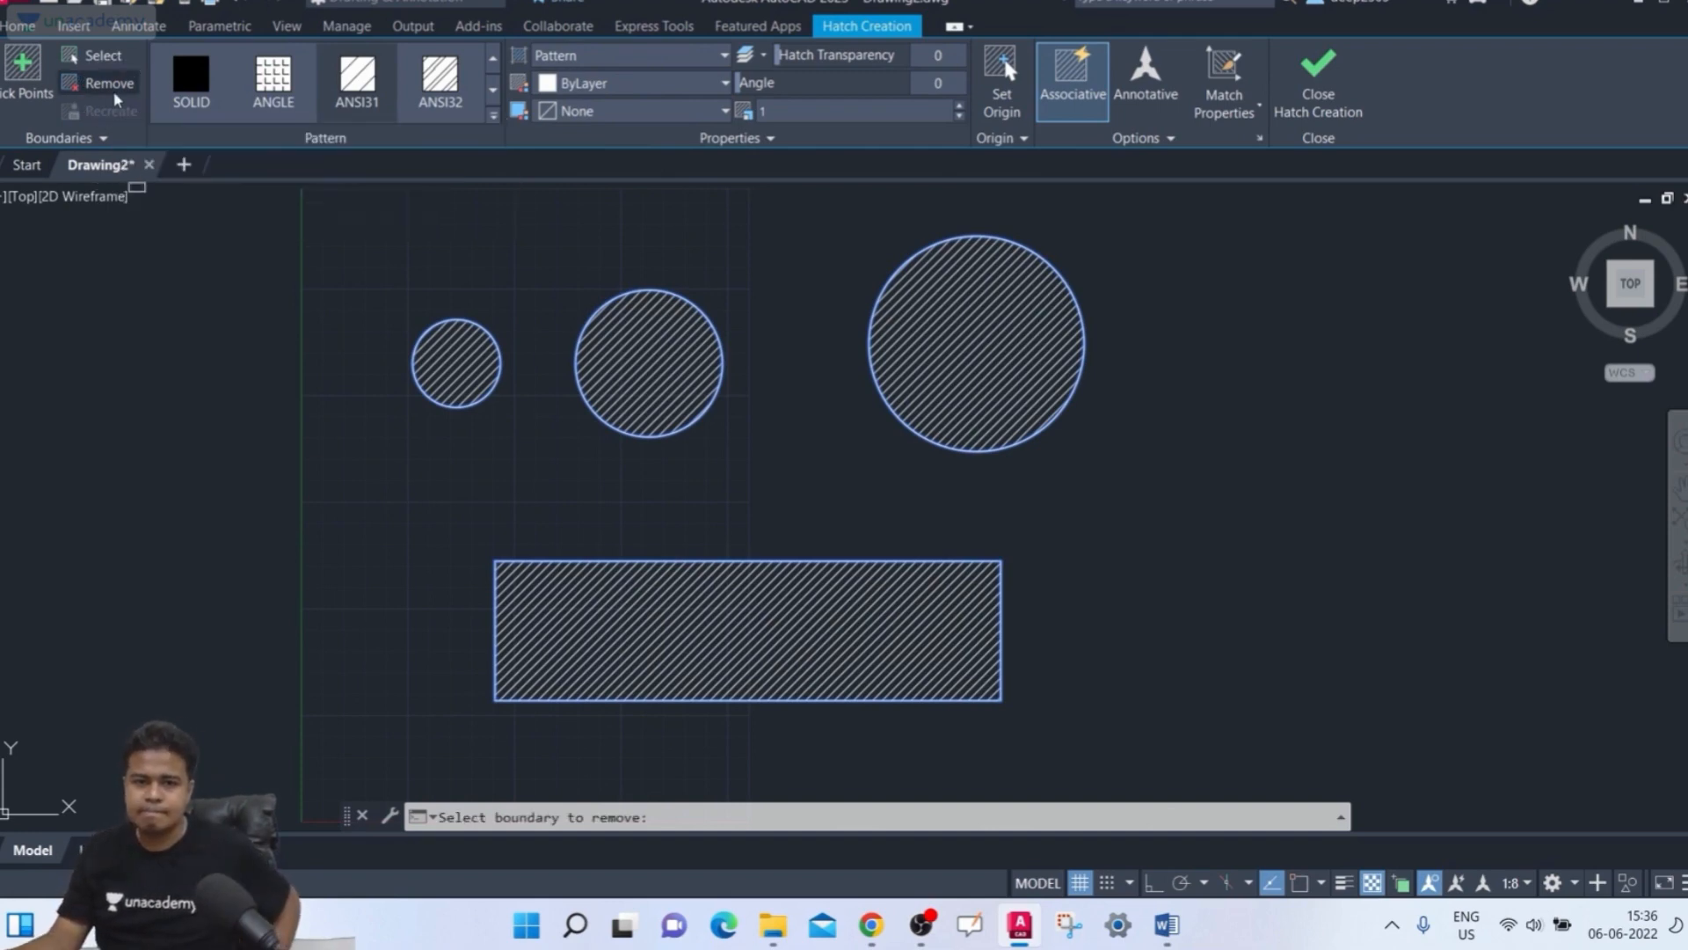
click(701, 560)
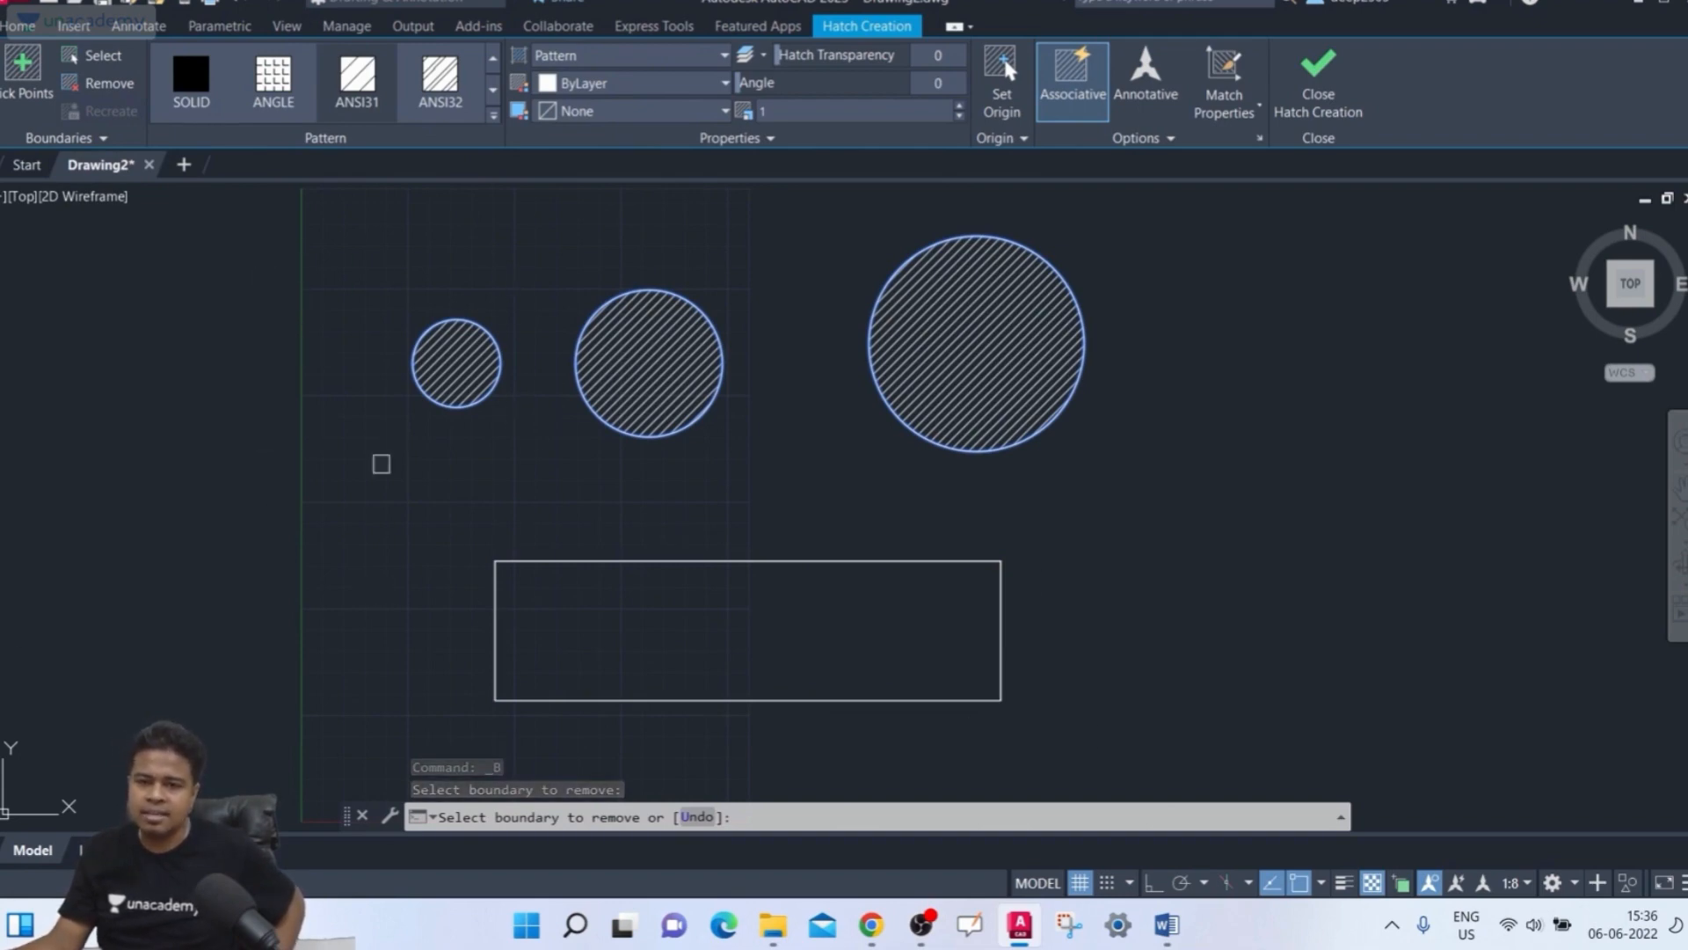
click(463, 406)
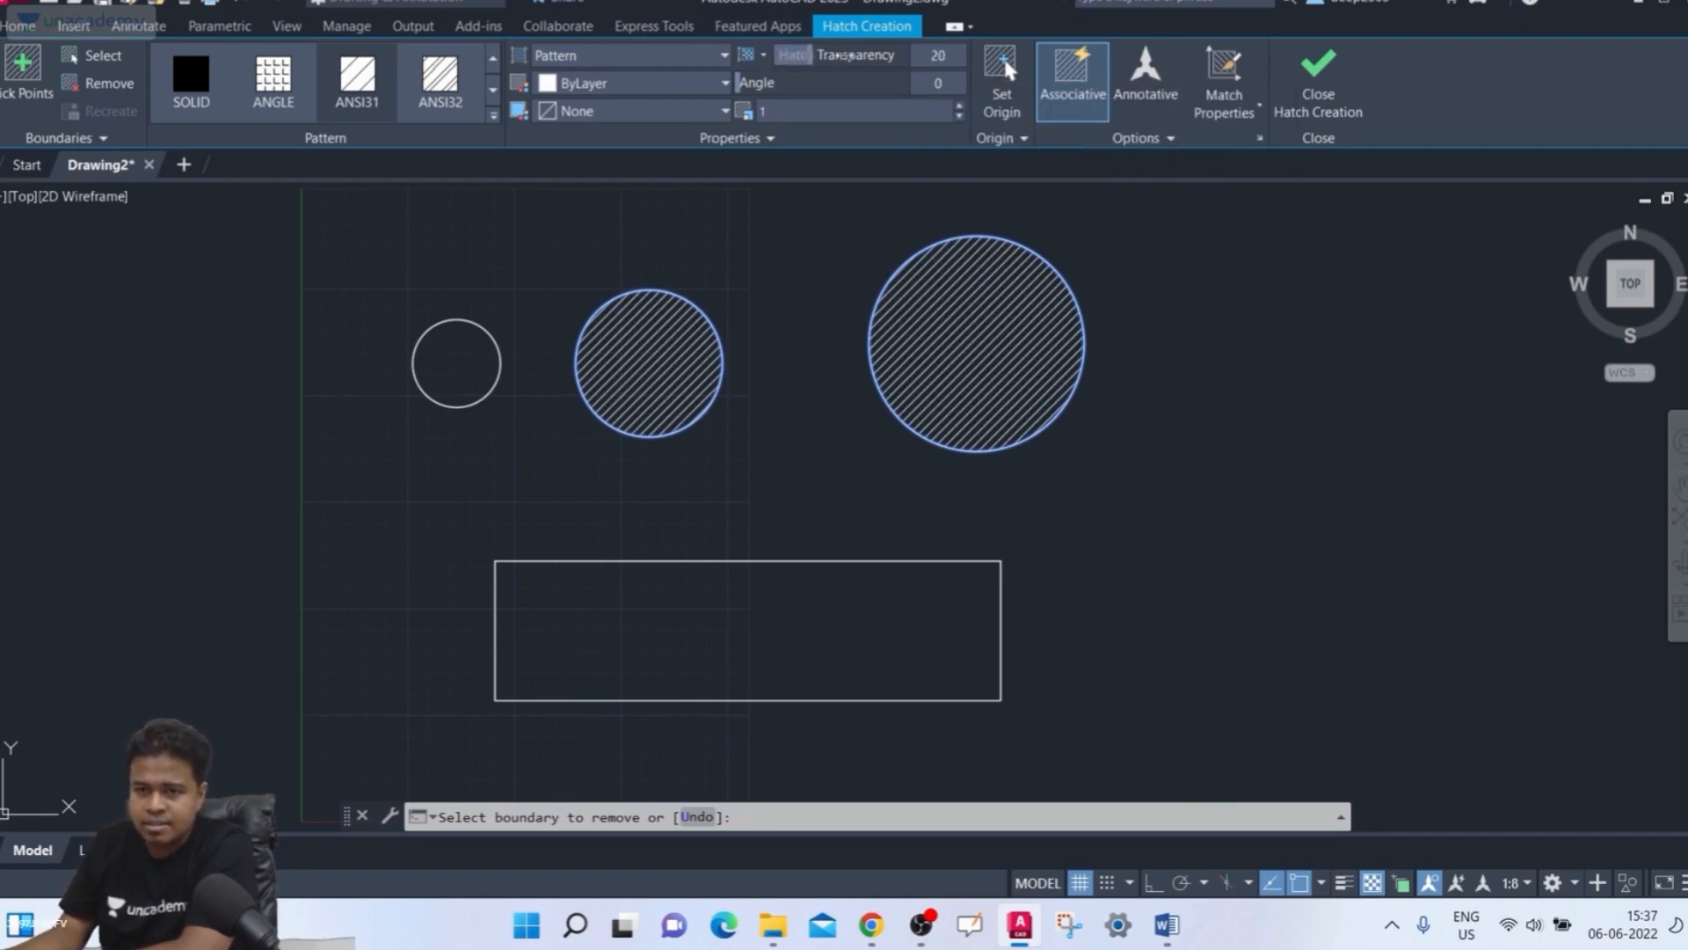
Raise the hatch transparency, entering 90 as the value
drag(845, 55, 878, 55)
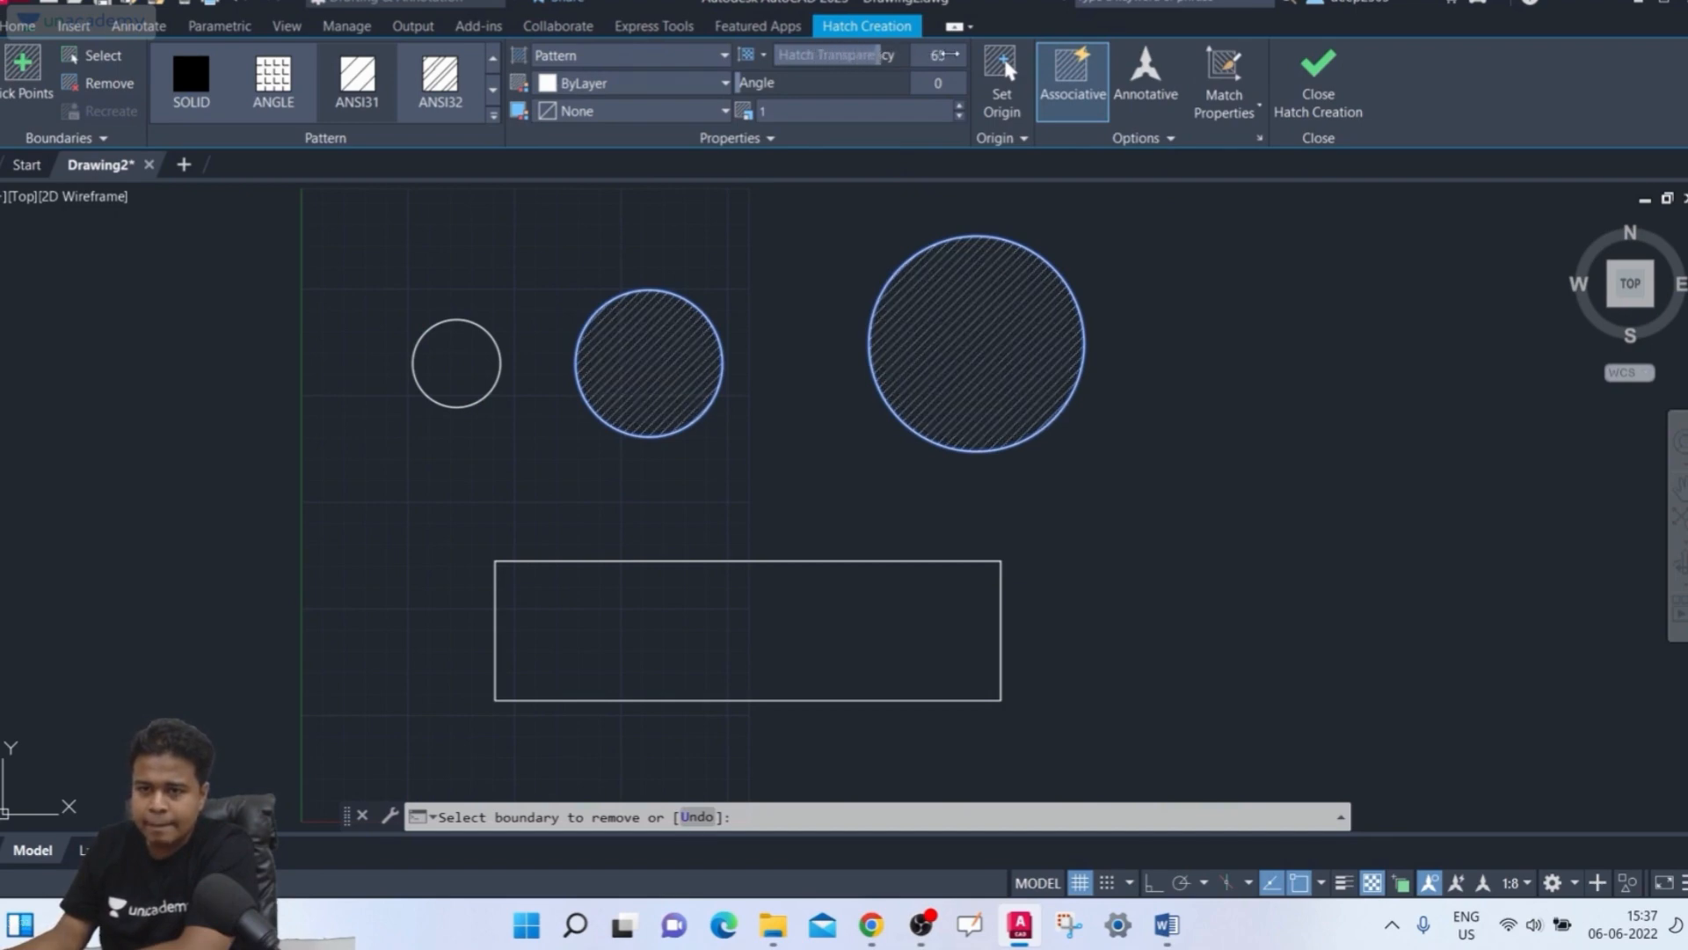
mouse_move(963, 54)
mouse_down()
mouse_move(818, 55)
mouse_move(886, 54)
mouse_move(858, 70)
mouse_move(817, 54)
mouse_move(888, 54)
mouse_move(848, 75)
mouse_move(805, 55)
mouse_move(897, 54)
mouse_up()
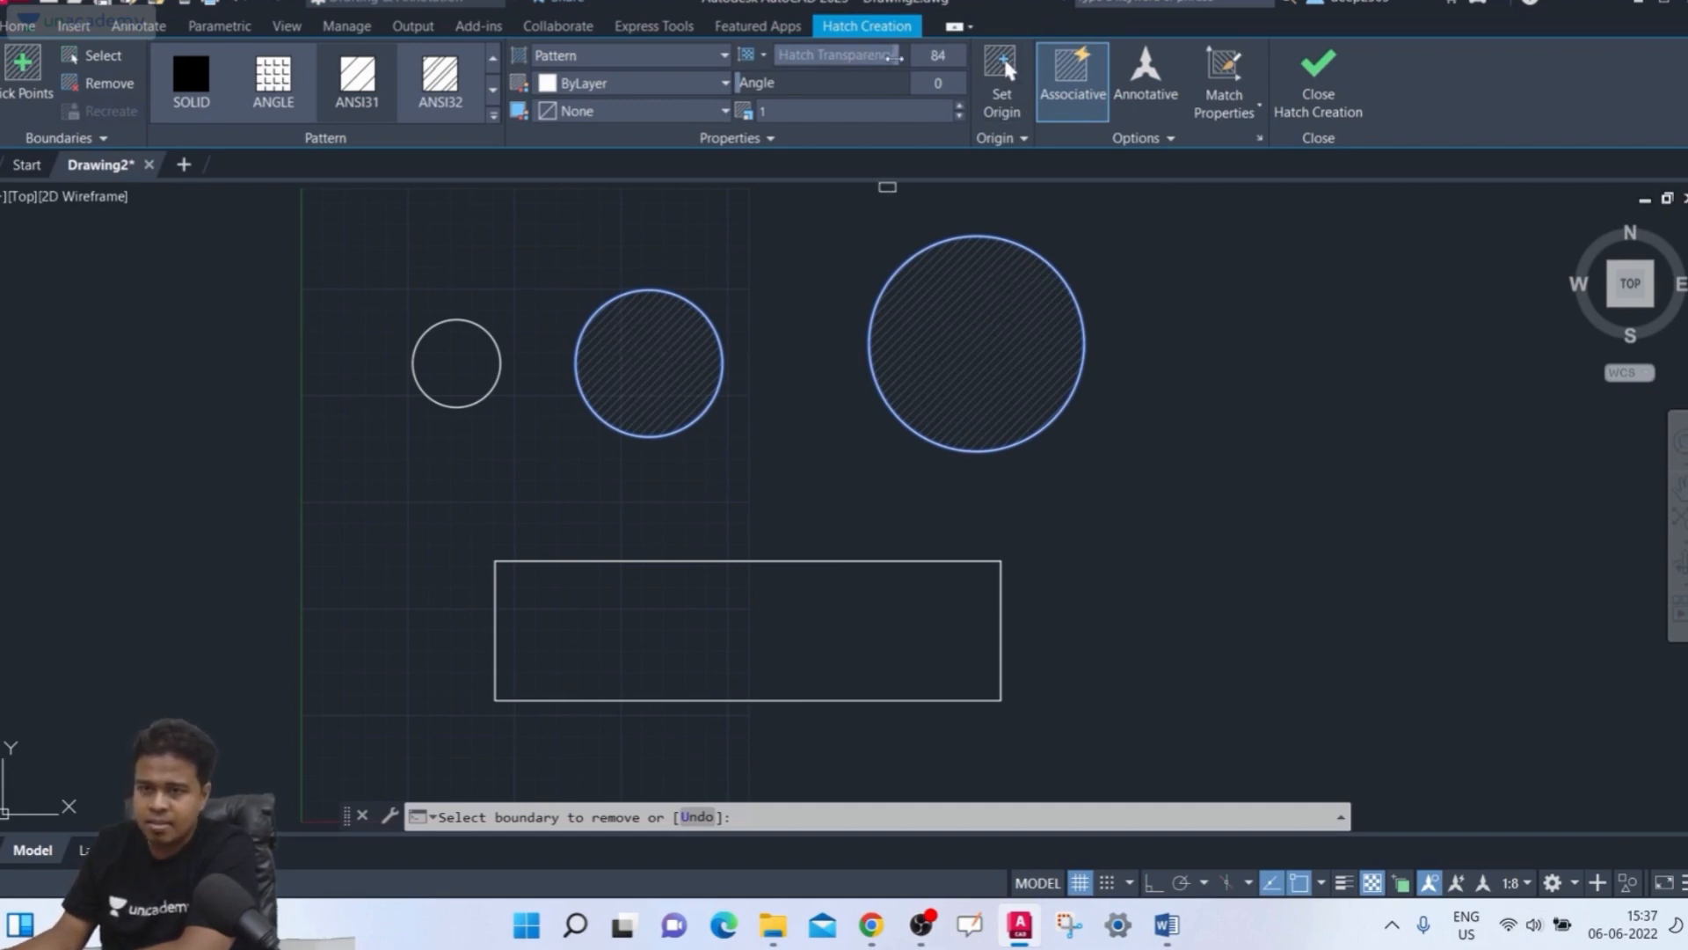
mouse_move(894, 58)
mouse_down()
mouse_move(770, 75)
mouse_move(871, 80)
mouse_move(719, 84)
mouse_up()
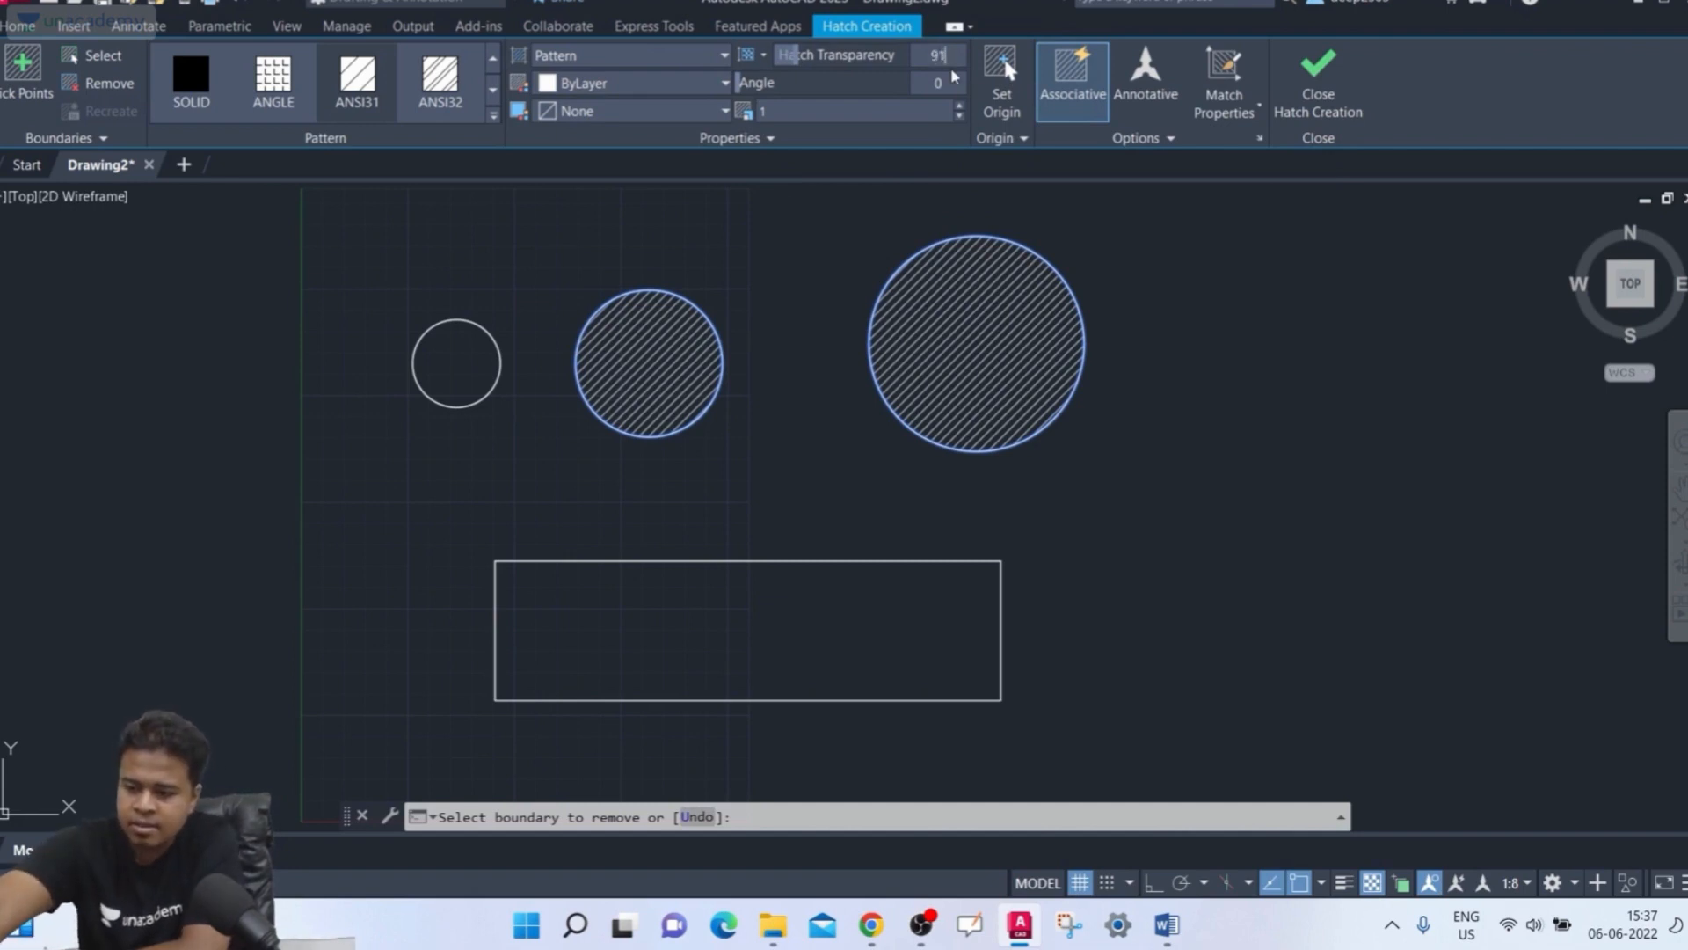
key(Return)
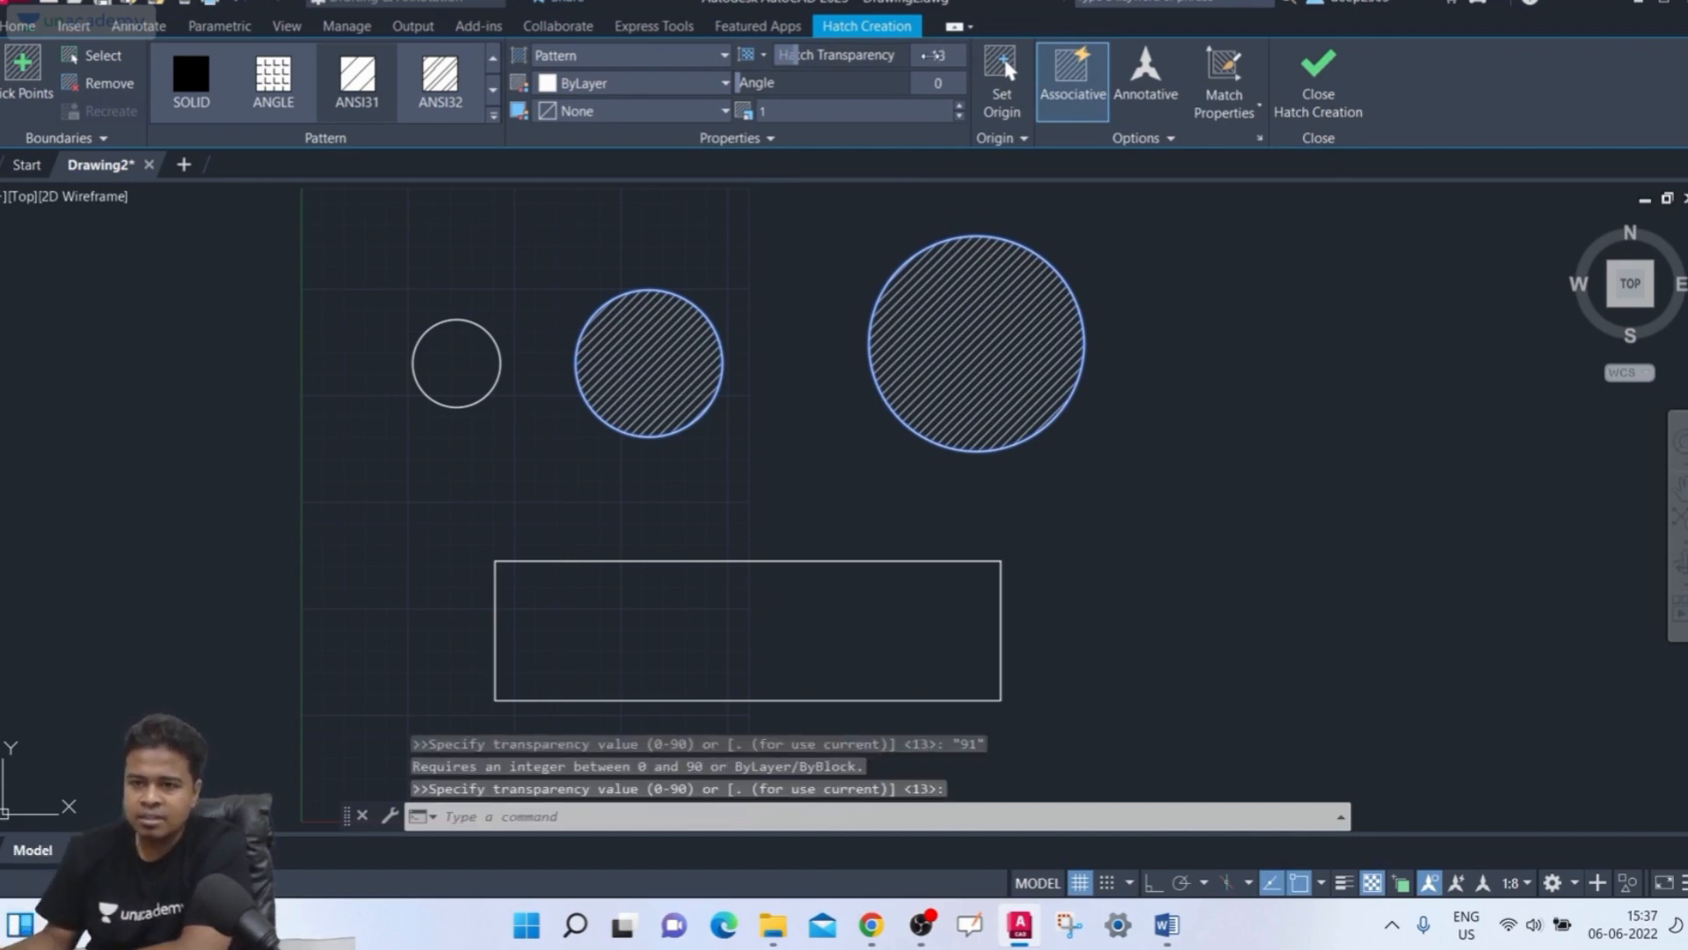
text(90)
key(Return)
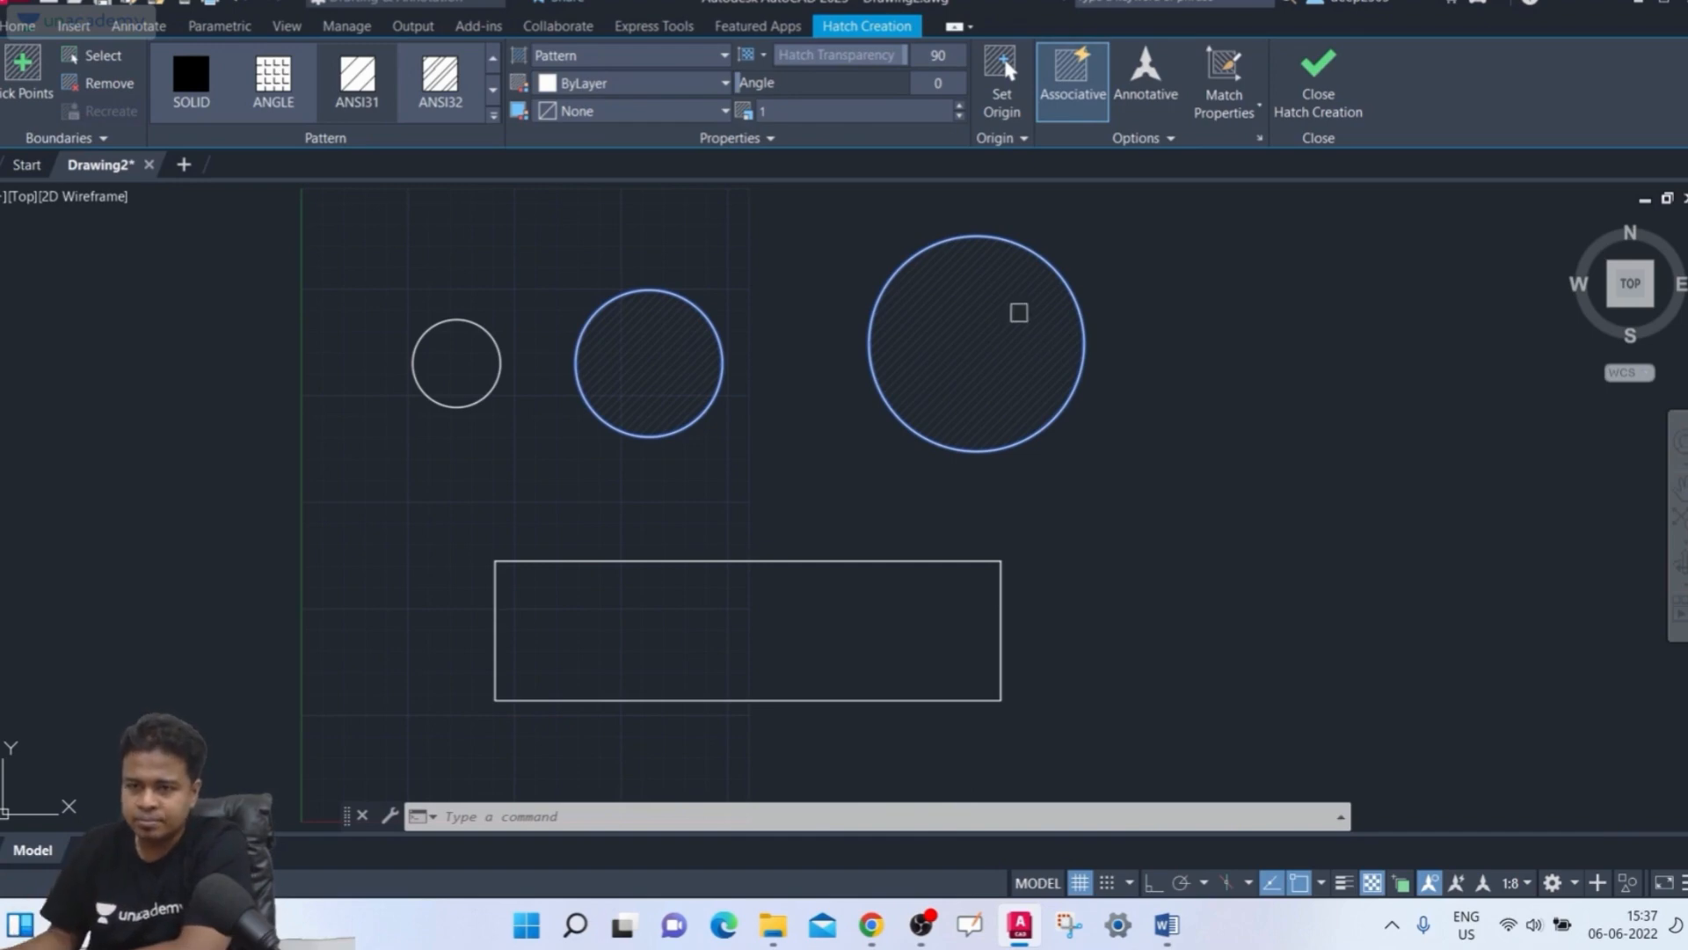
Set the hatch transparency to 1
mouse_move(906, 55)
mouse_down()
mouse_move(923, 62)
mouse_move(722, 71)
mouse_up()
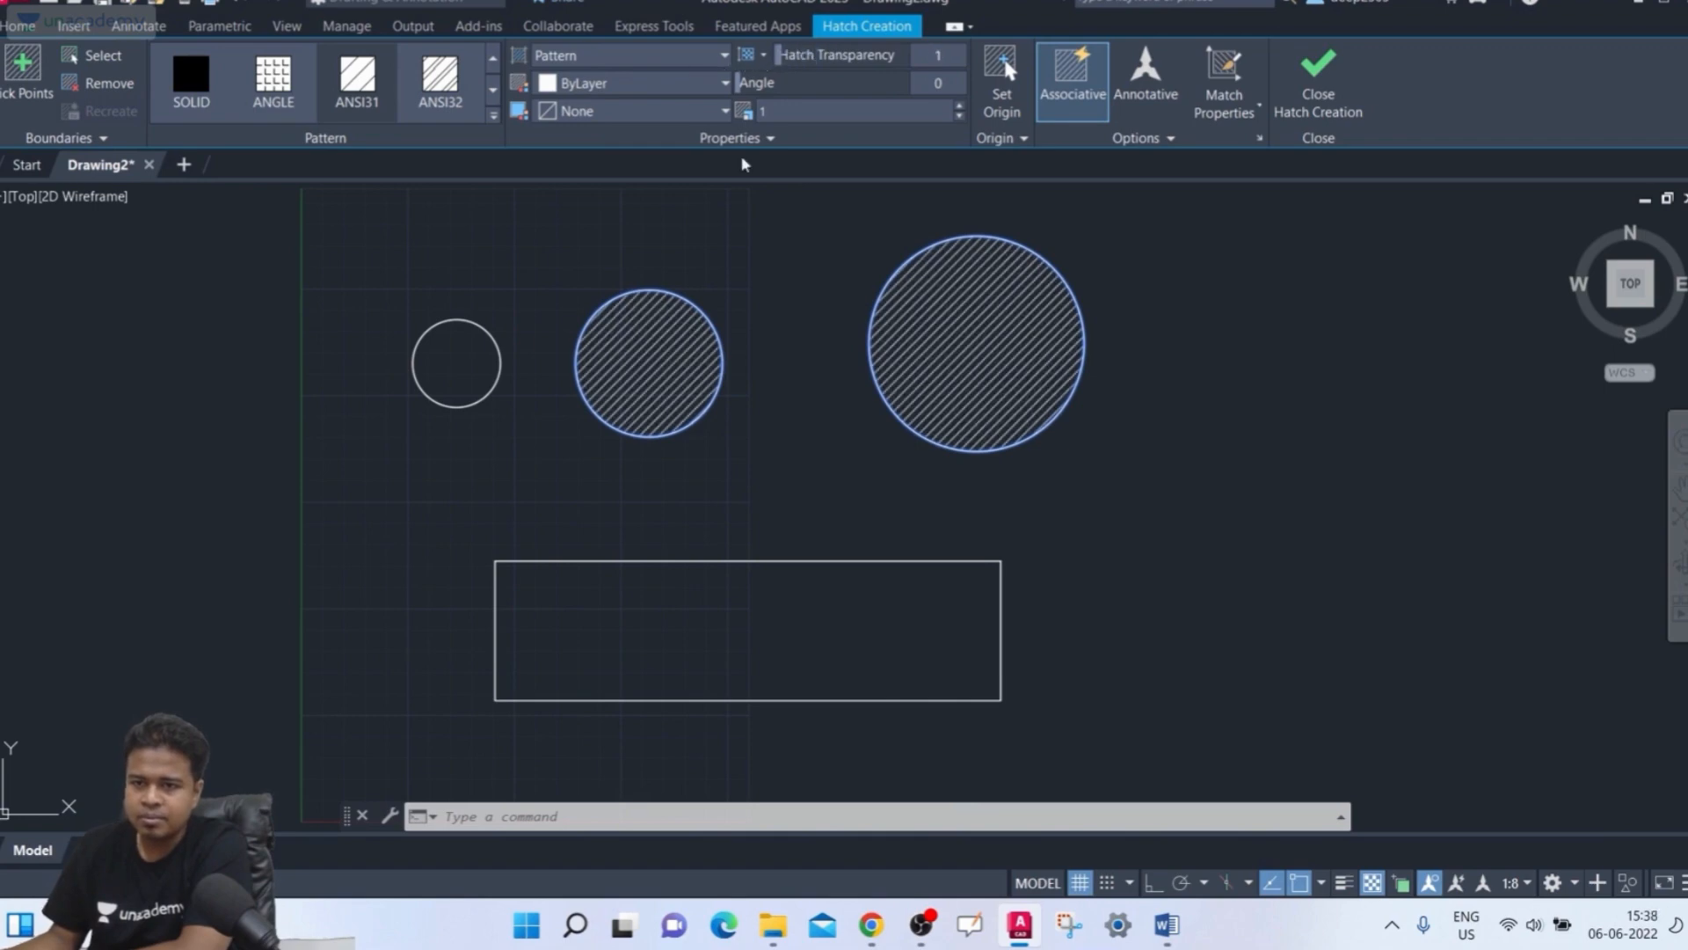
scroll(706, 359, up, 4)
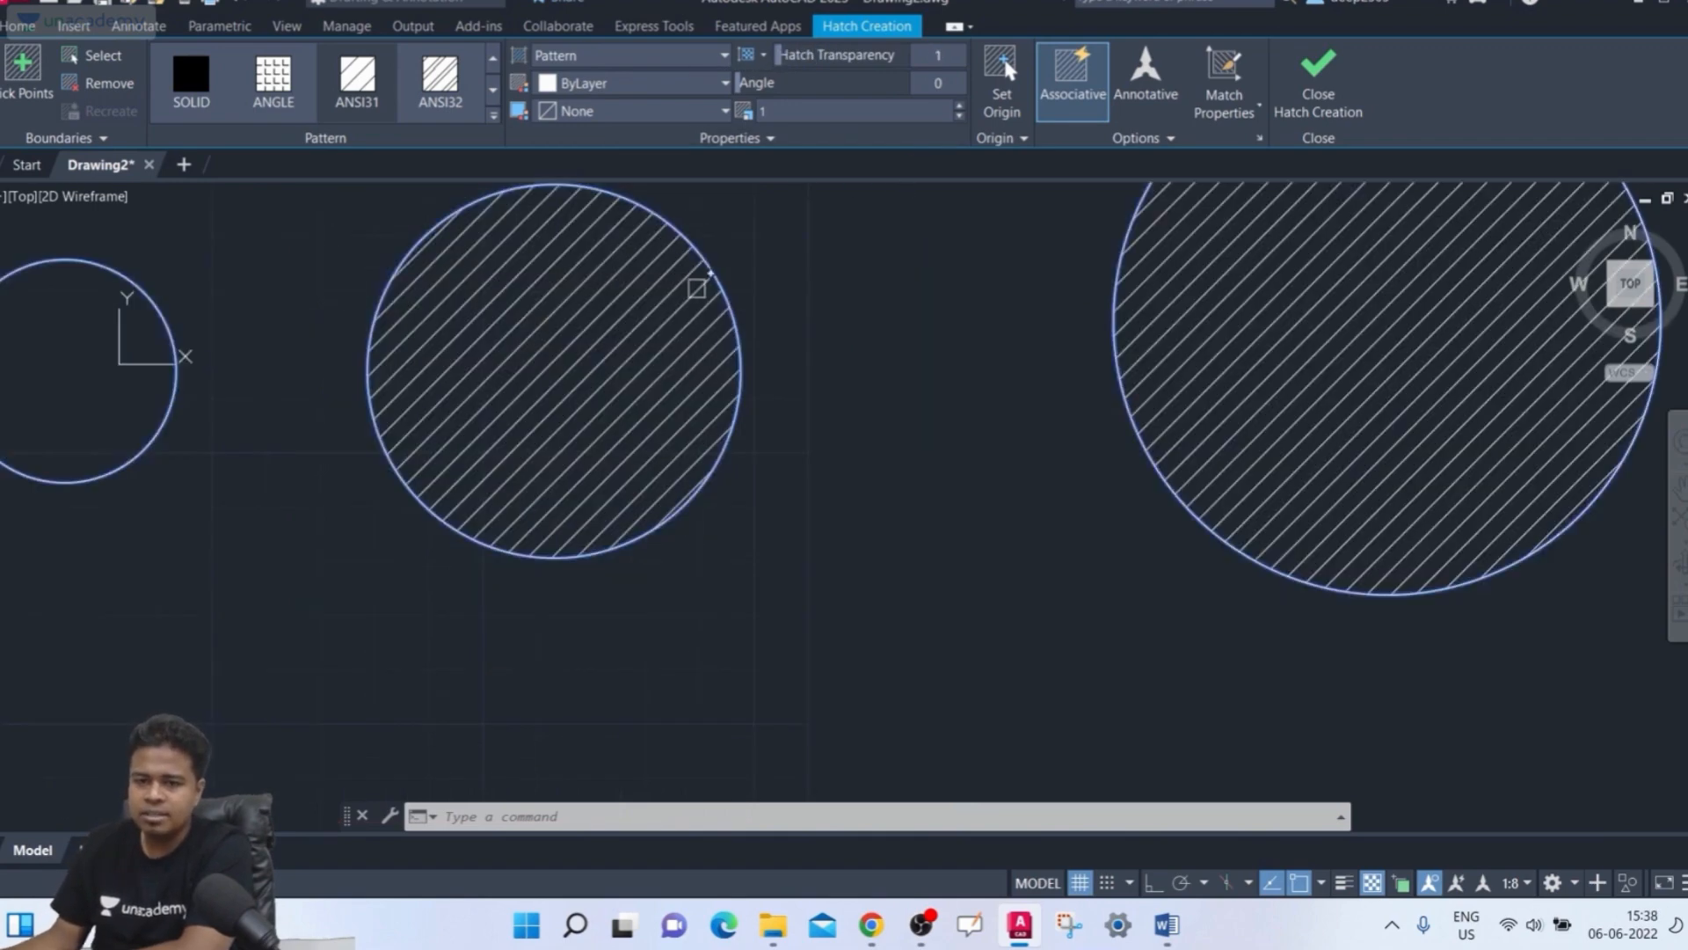
scroll(619, 443, down, 4)
middle_drag(648, 355, 585, 418)
scroll(538, 475, up, 2)
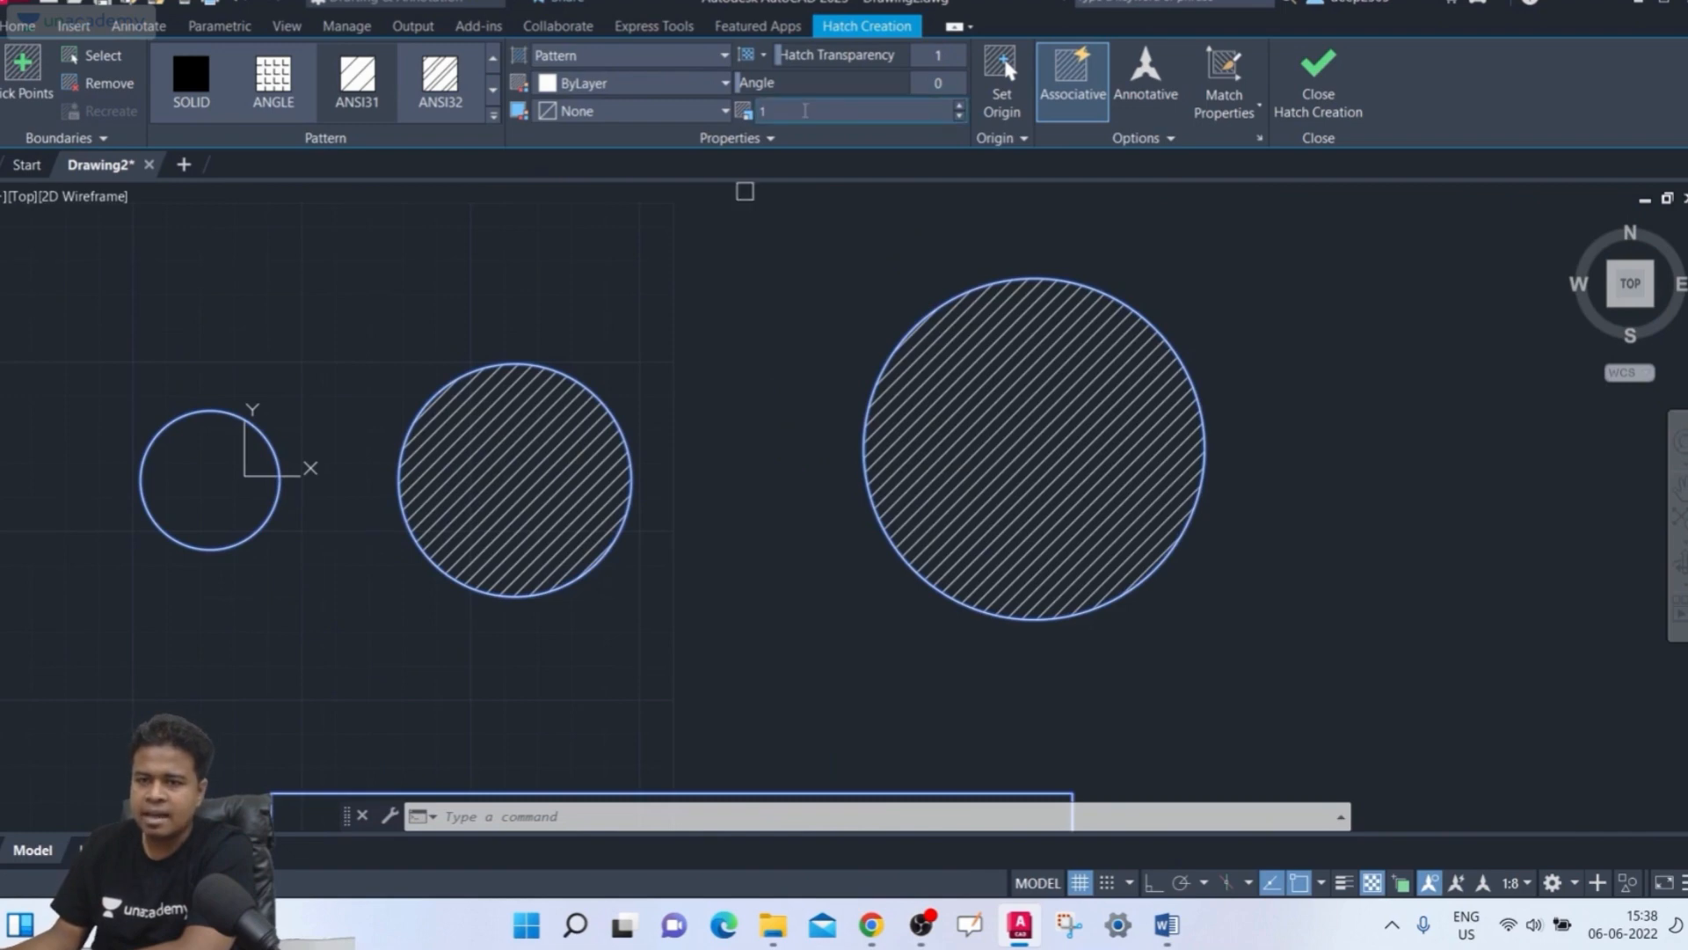
Preview a hatch angle of 90 and reset the angle to 0
mouse_move(857, 85)
mouse_down()
mouse_move(921, 87)
mouse_move(779, 102)
mouse_up()
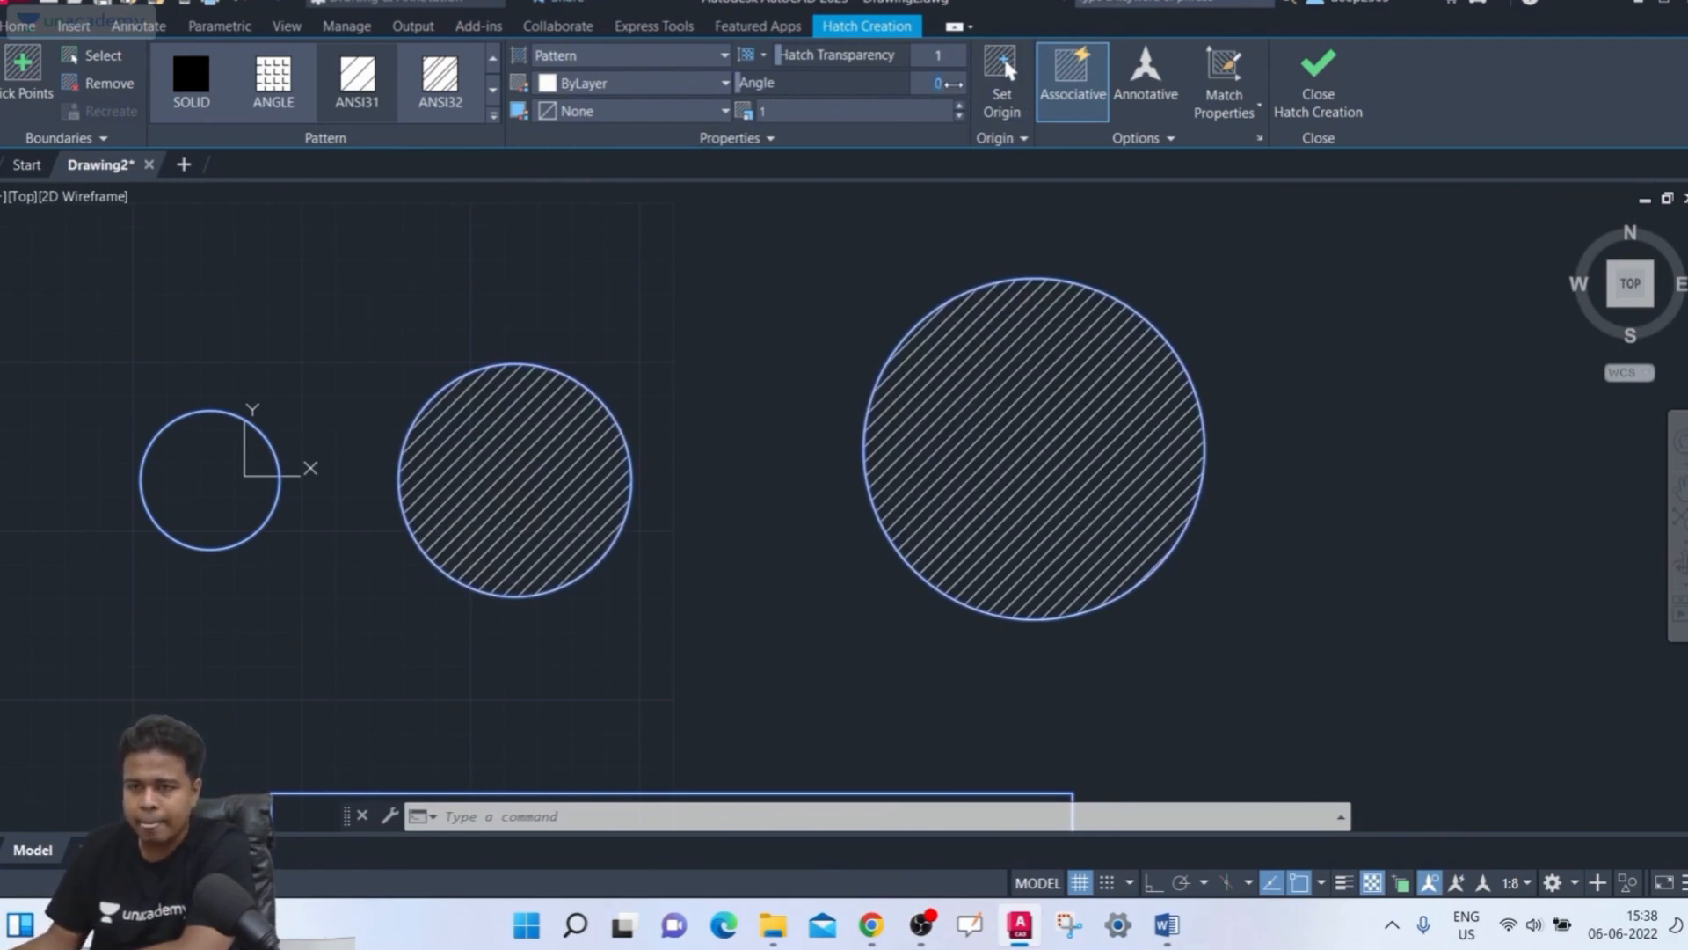
key(Return)
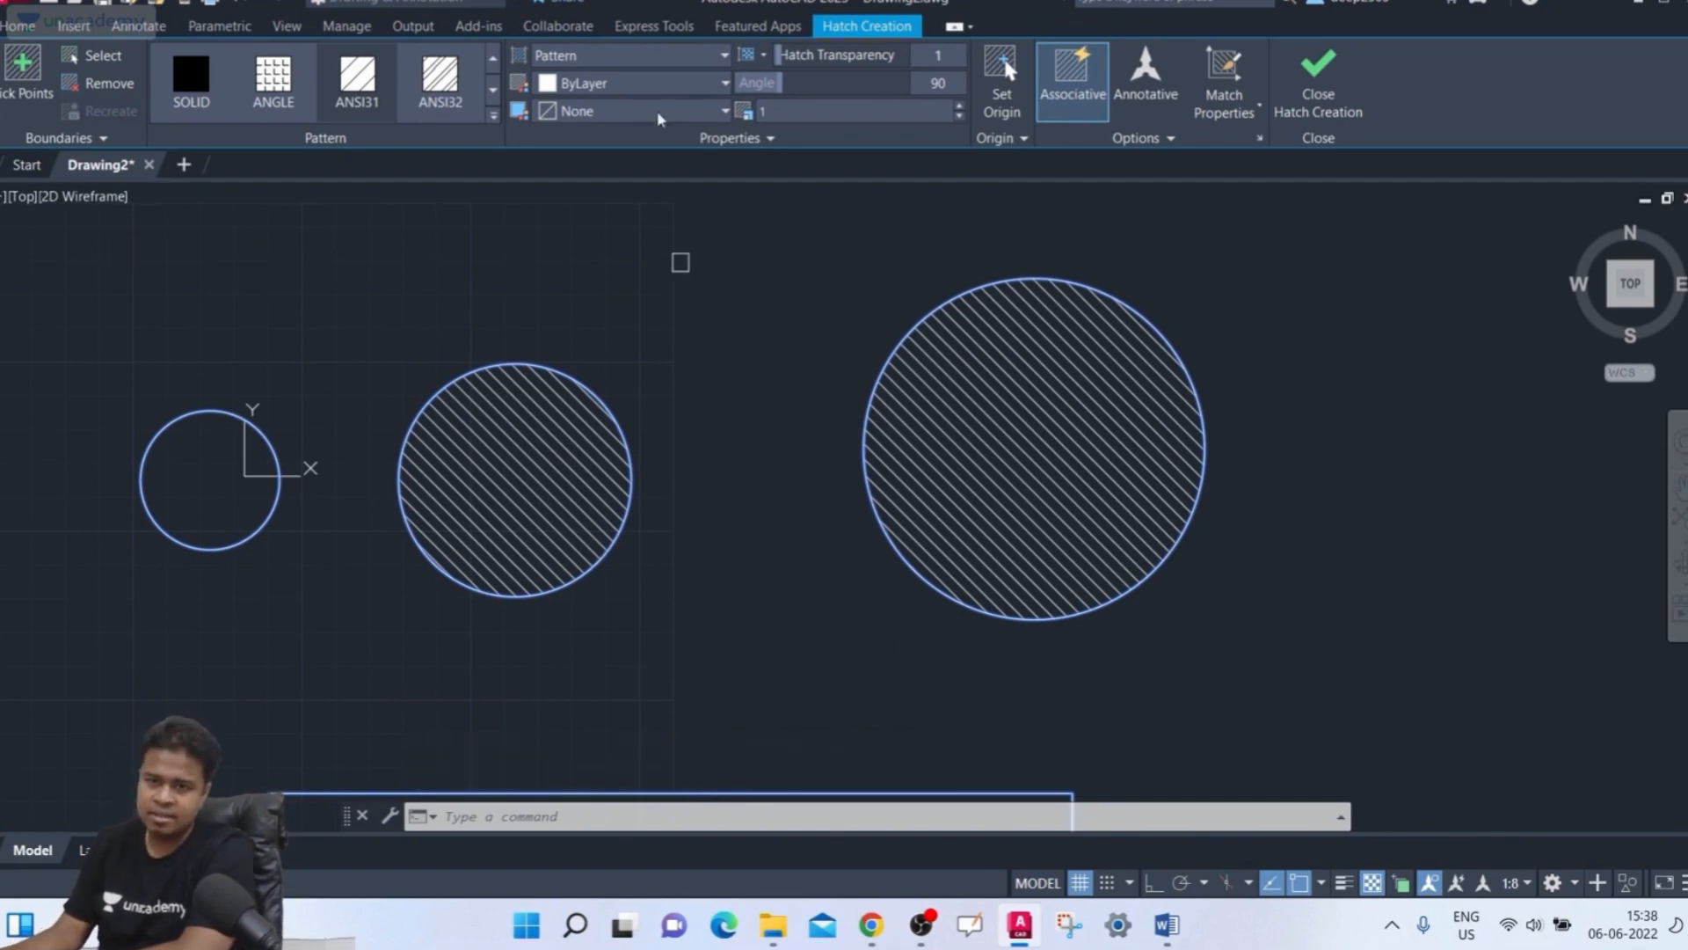
text(0)
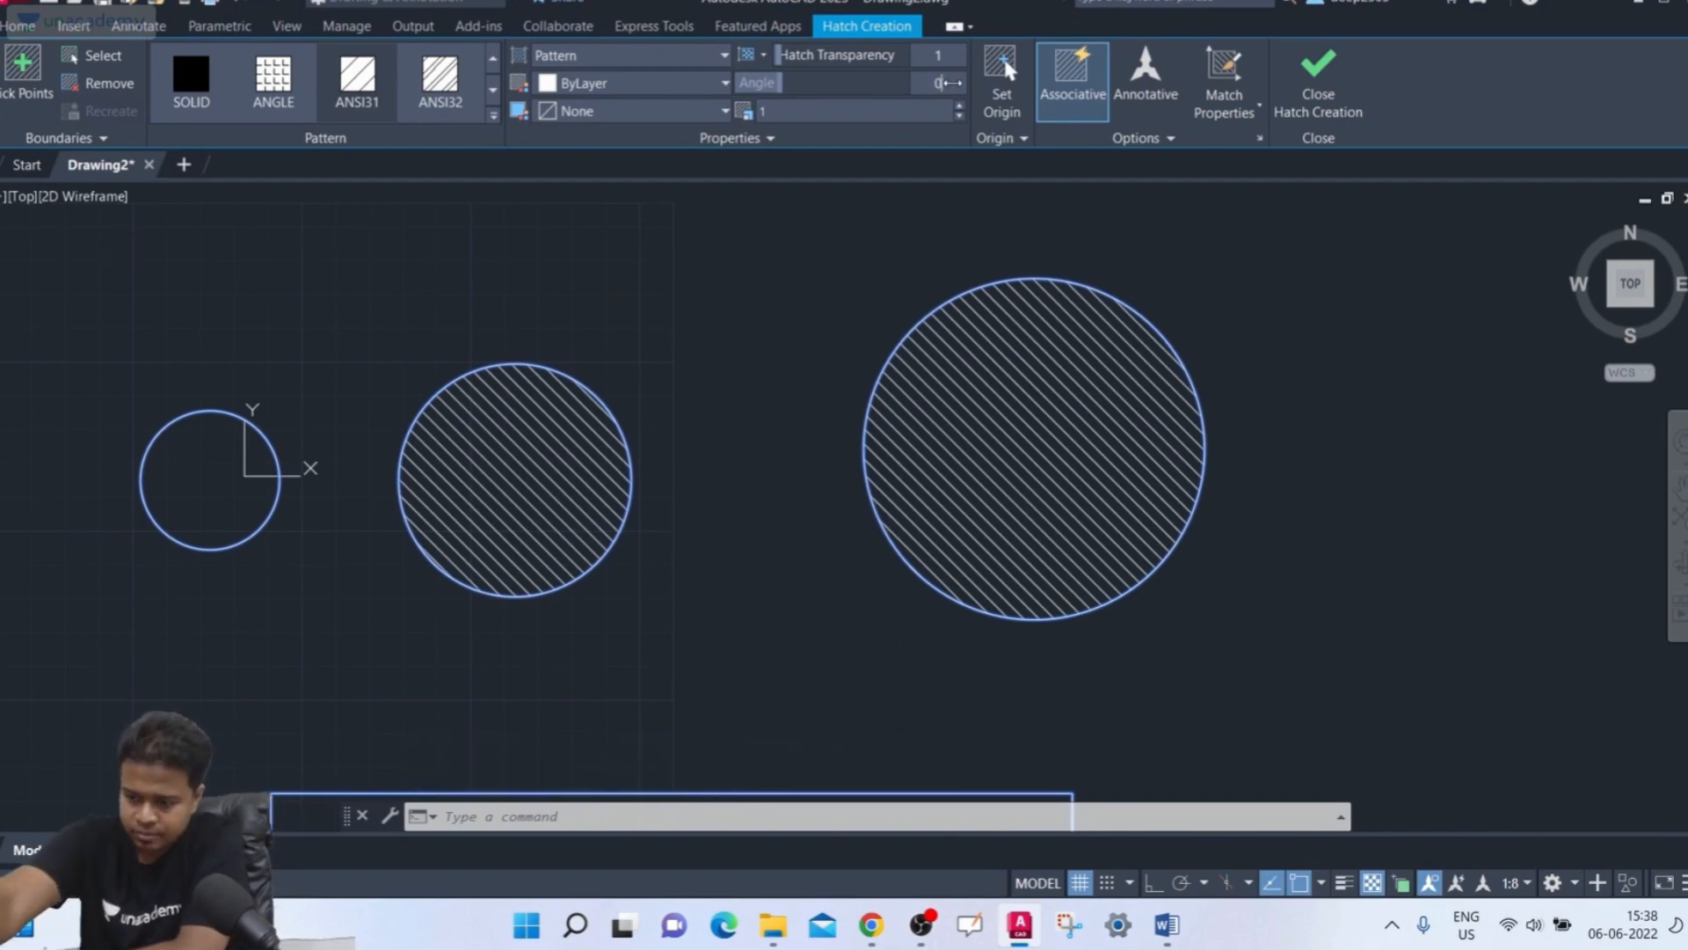
key(Return)
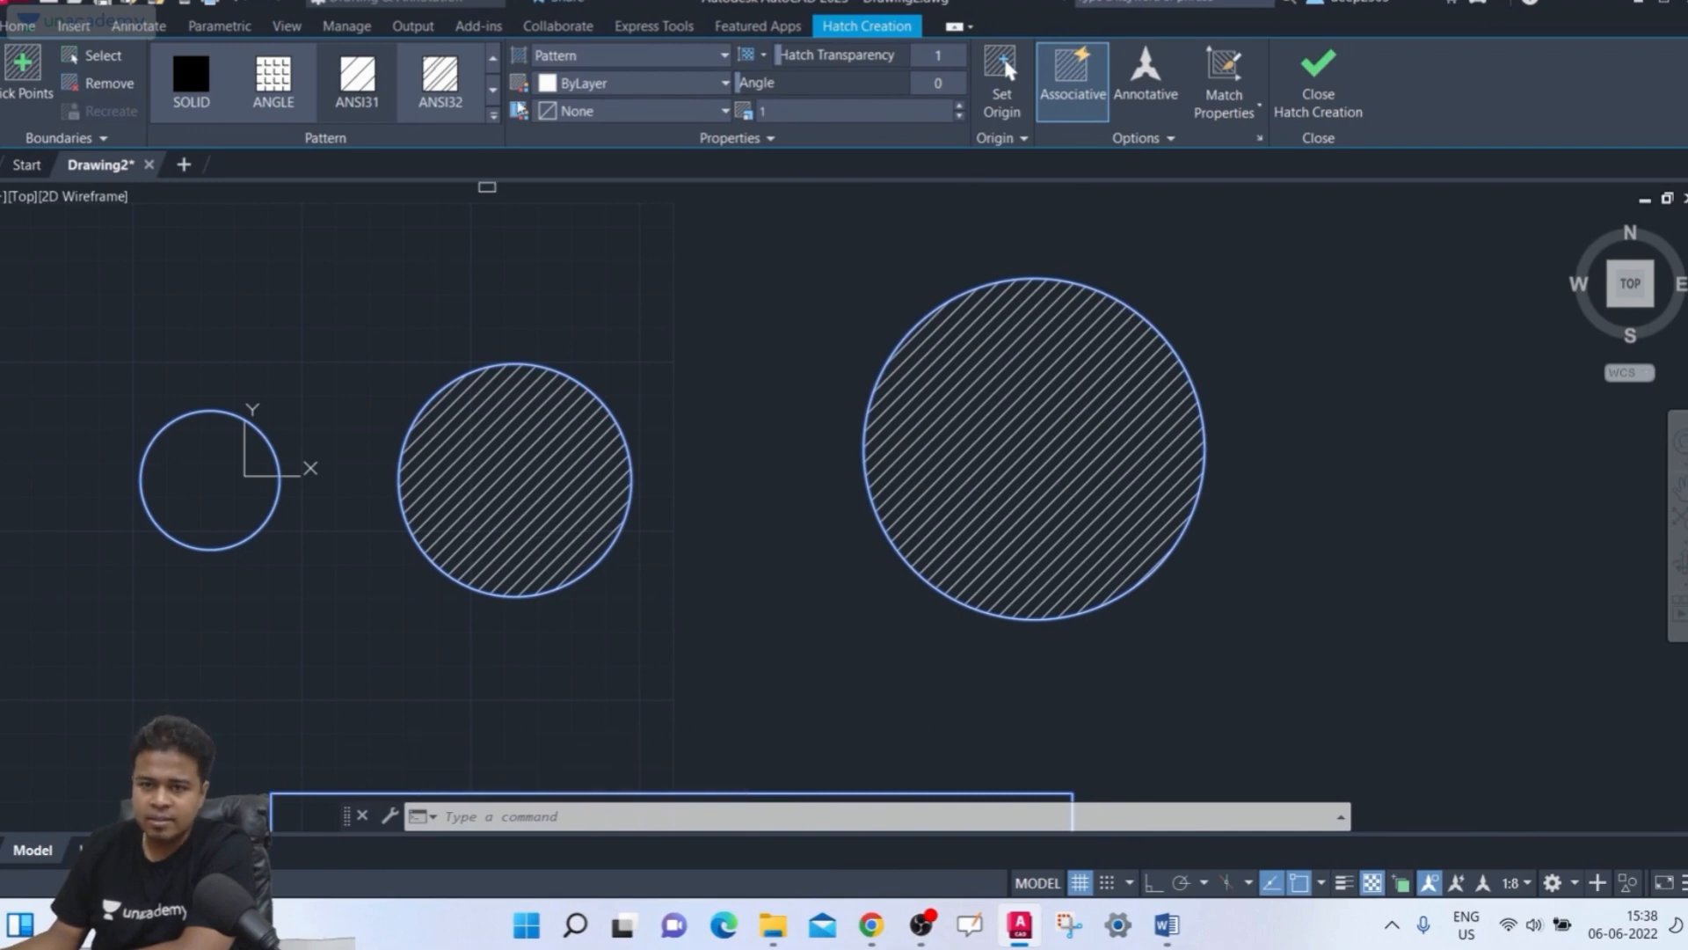
Try orange hatch colors, then set the hatch color to green 19,155,72
click(613, 86)
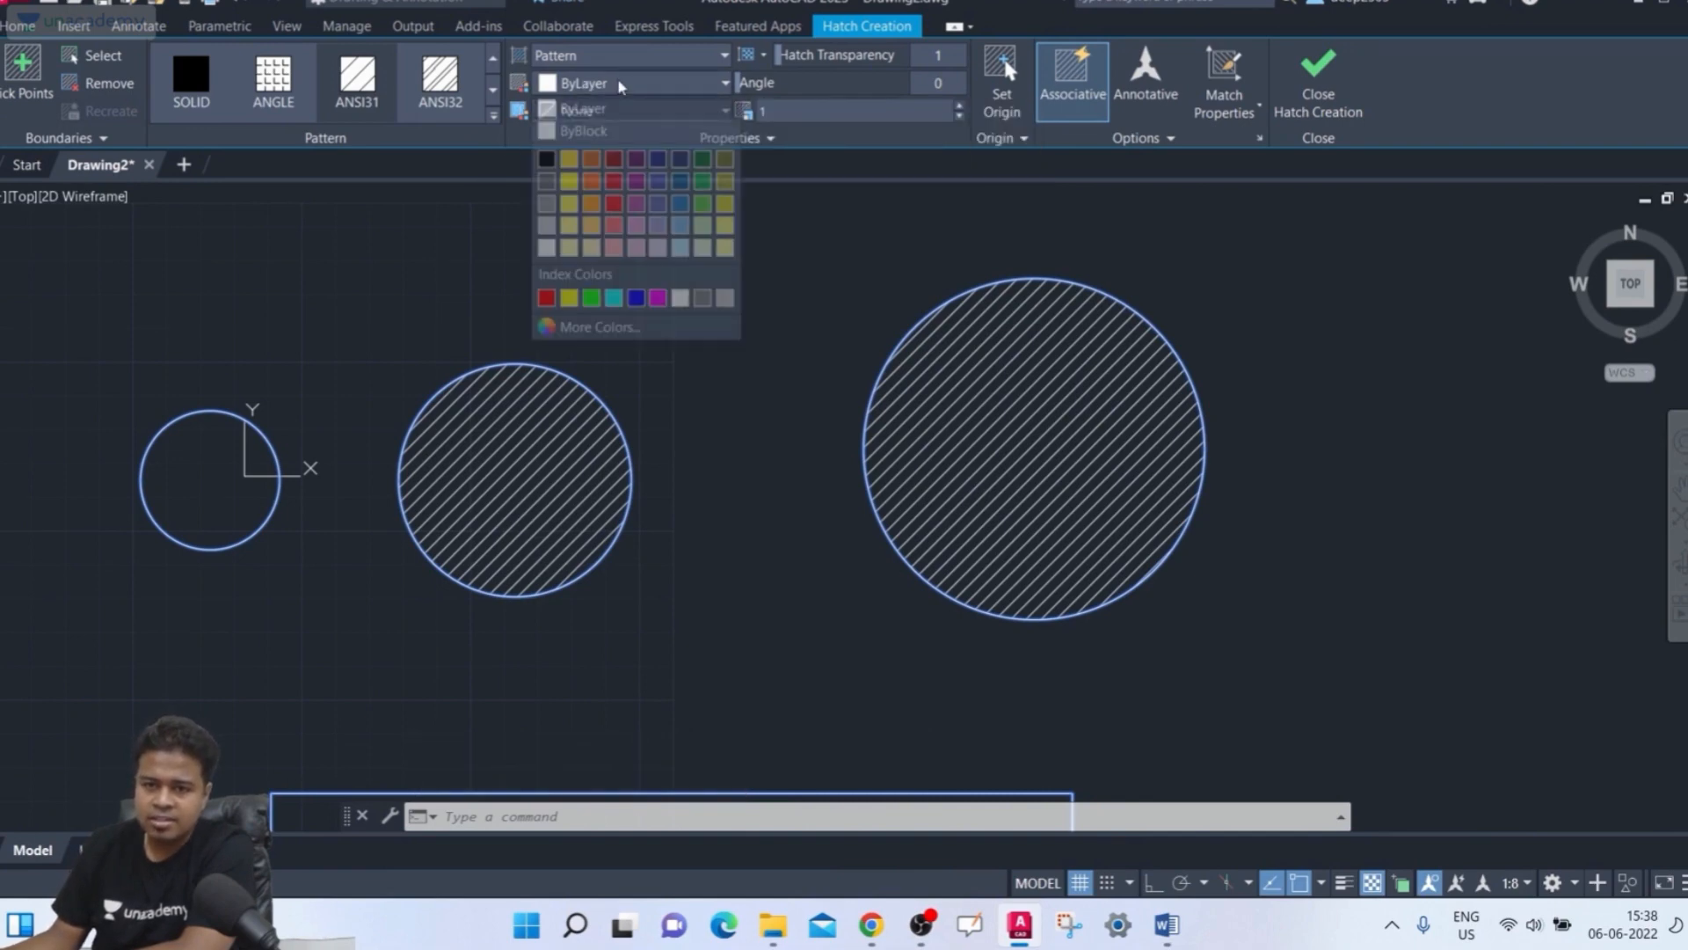
click(591, 160)
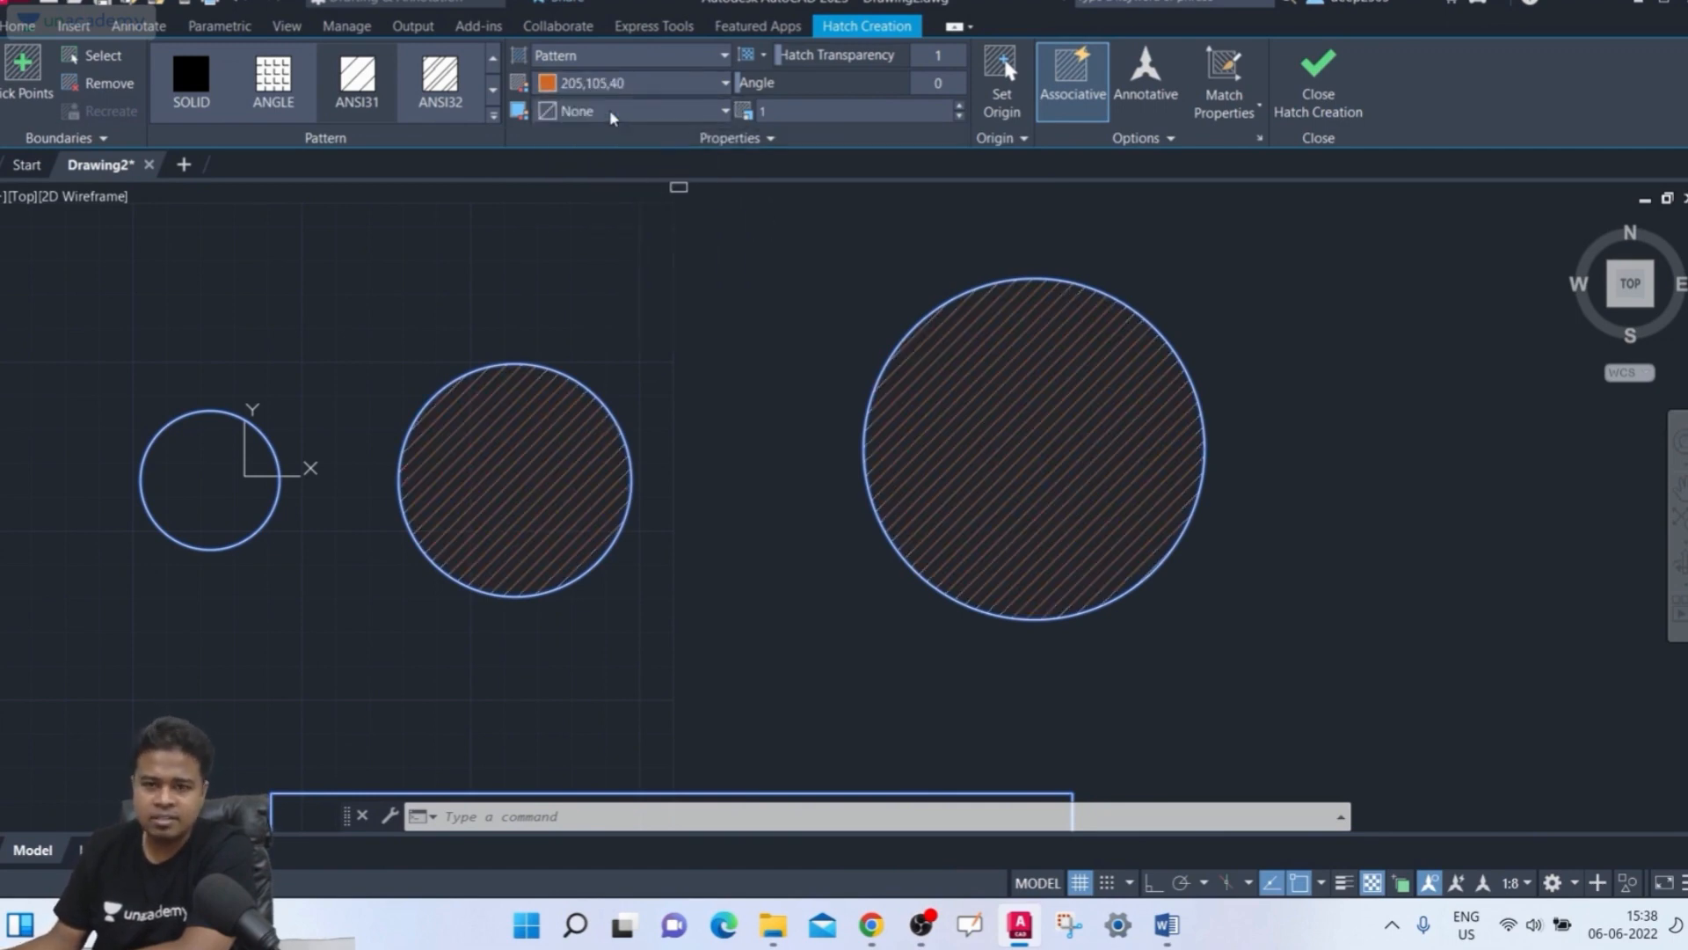
click(635, 84)
click(591, 211)
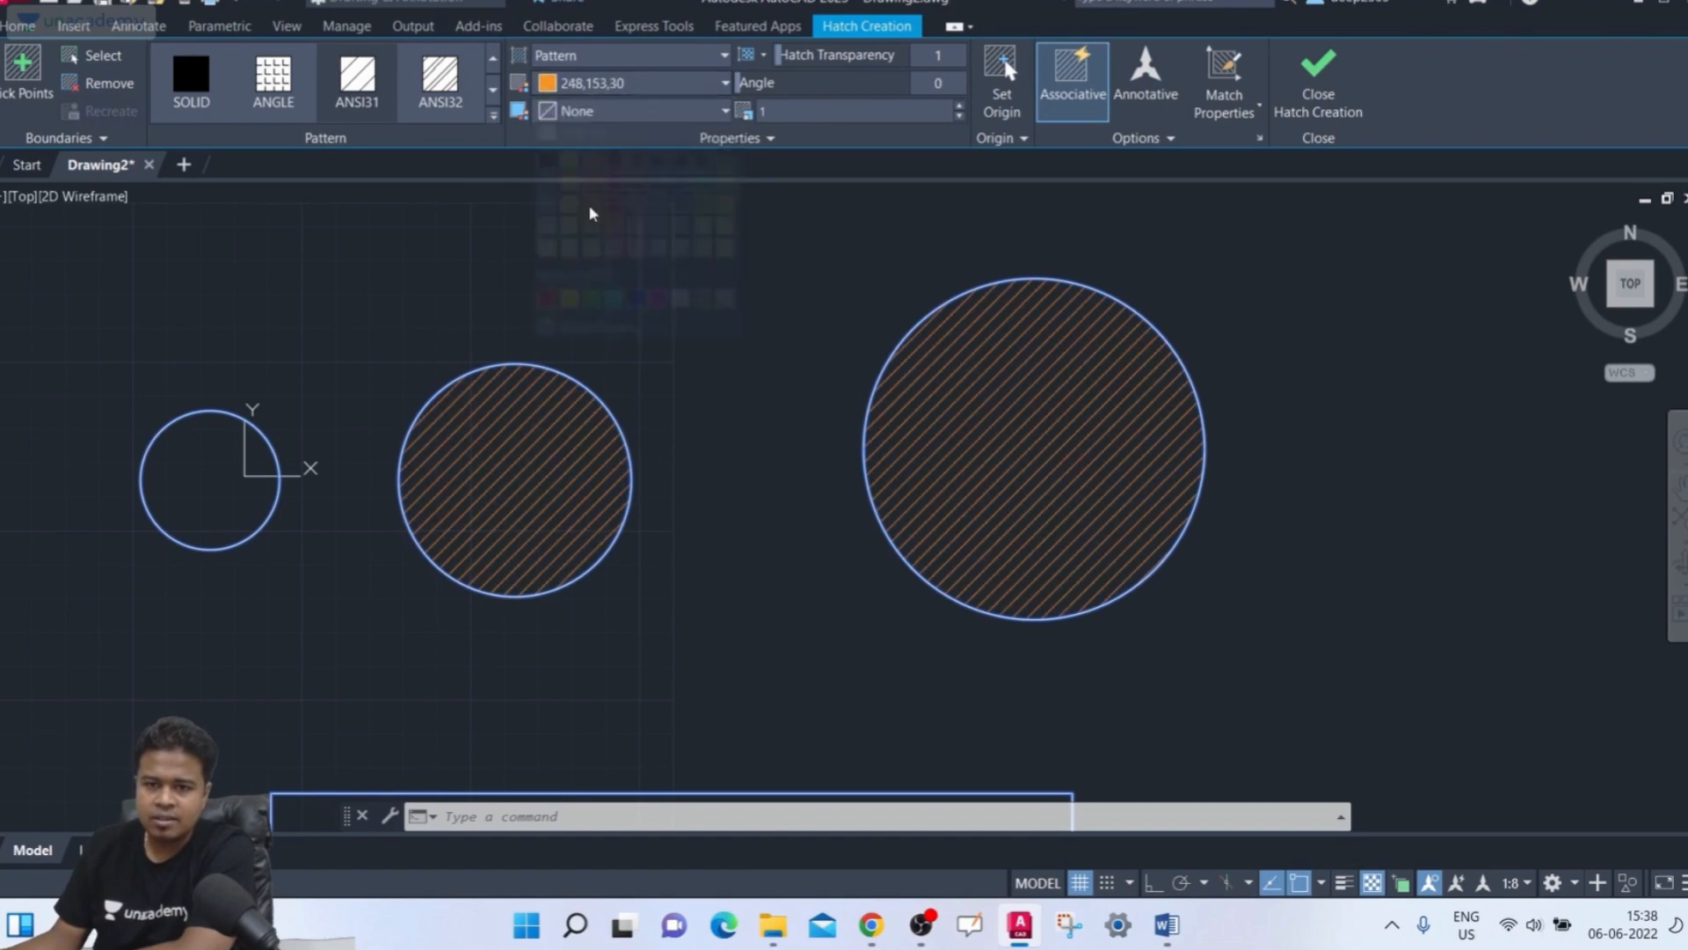
click(643, 93)
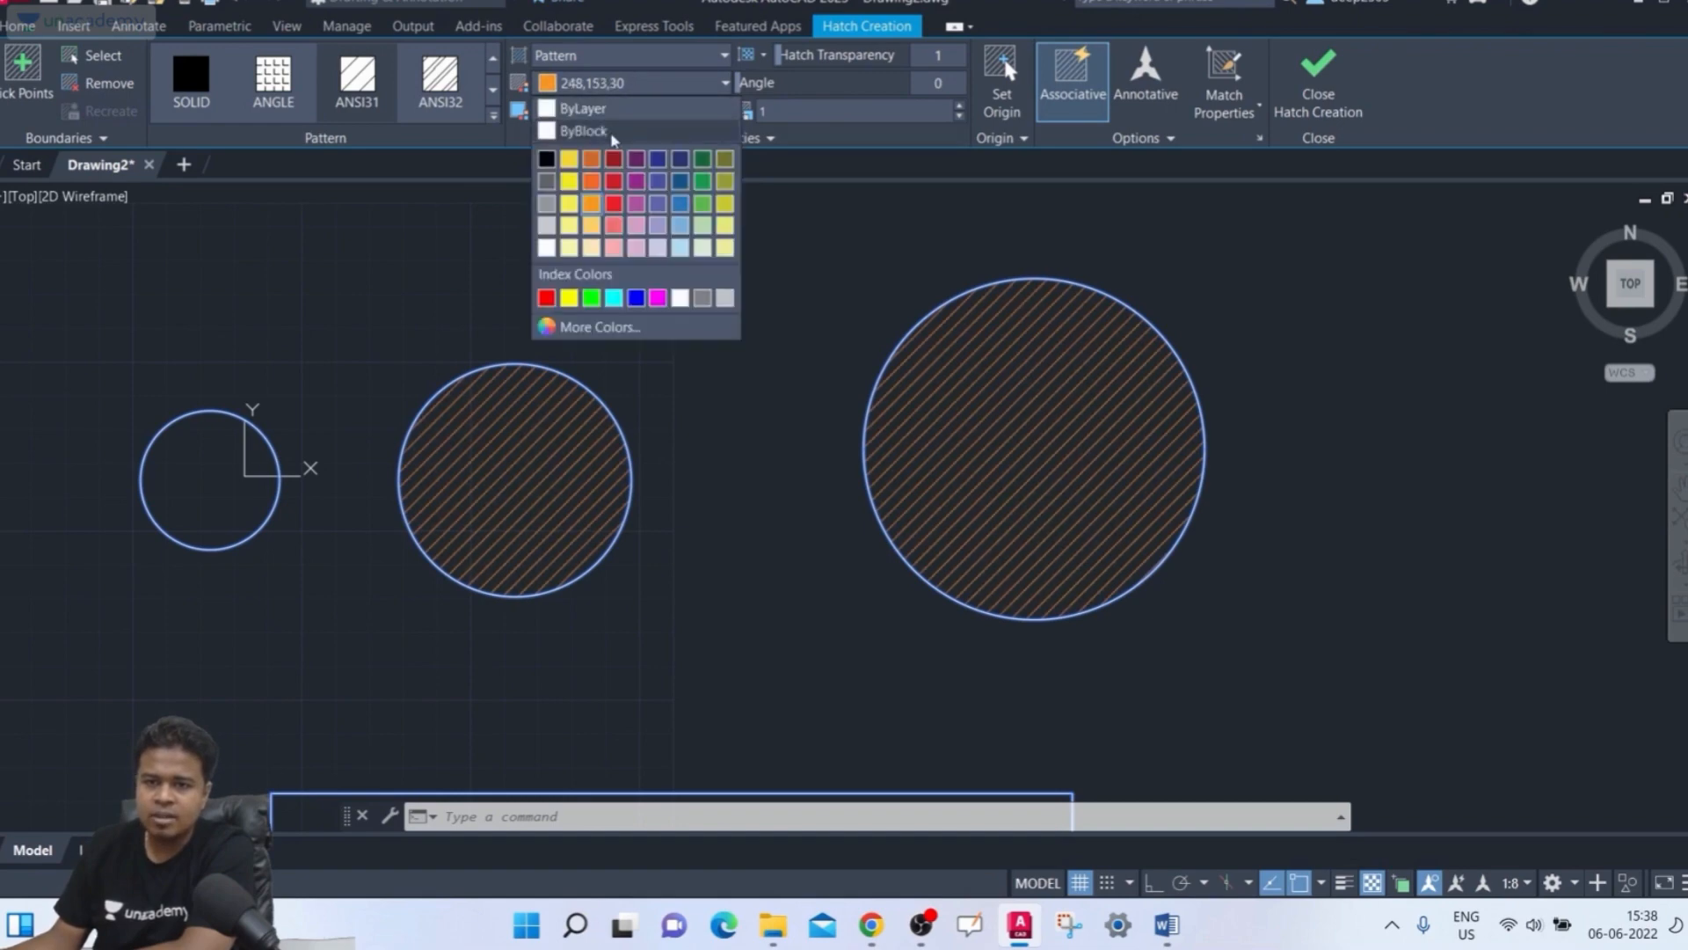
click(702, 180)
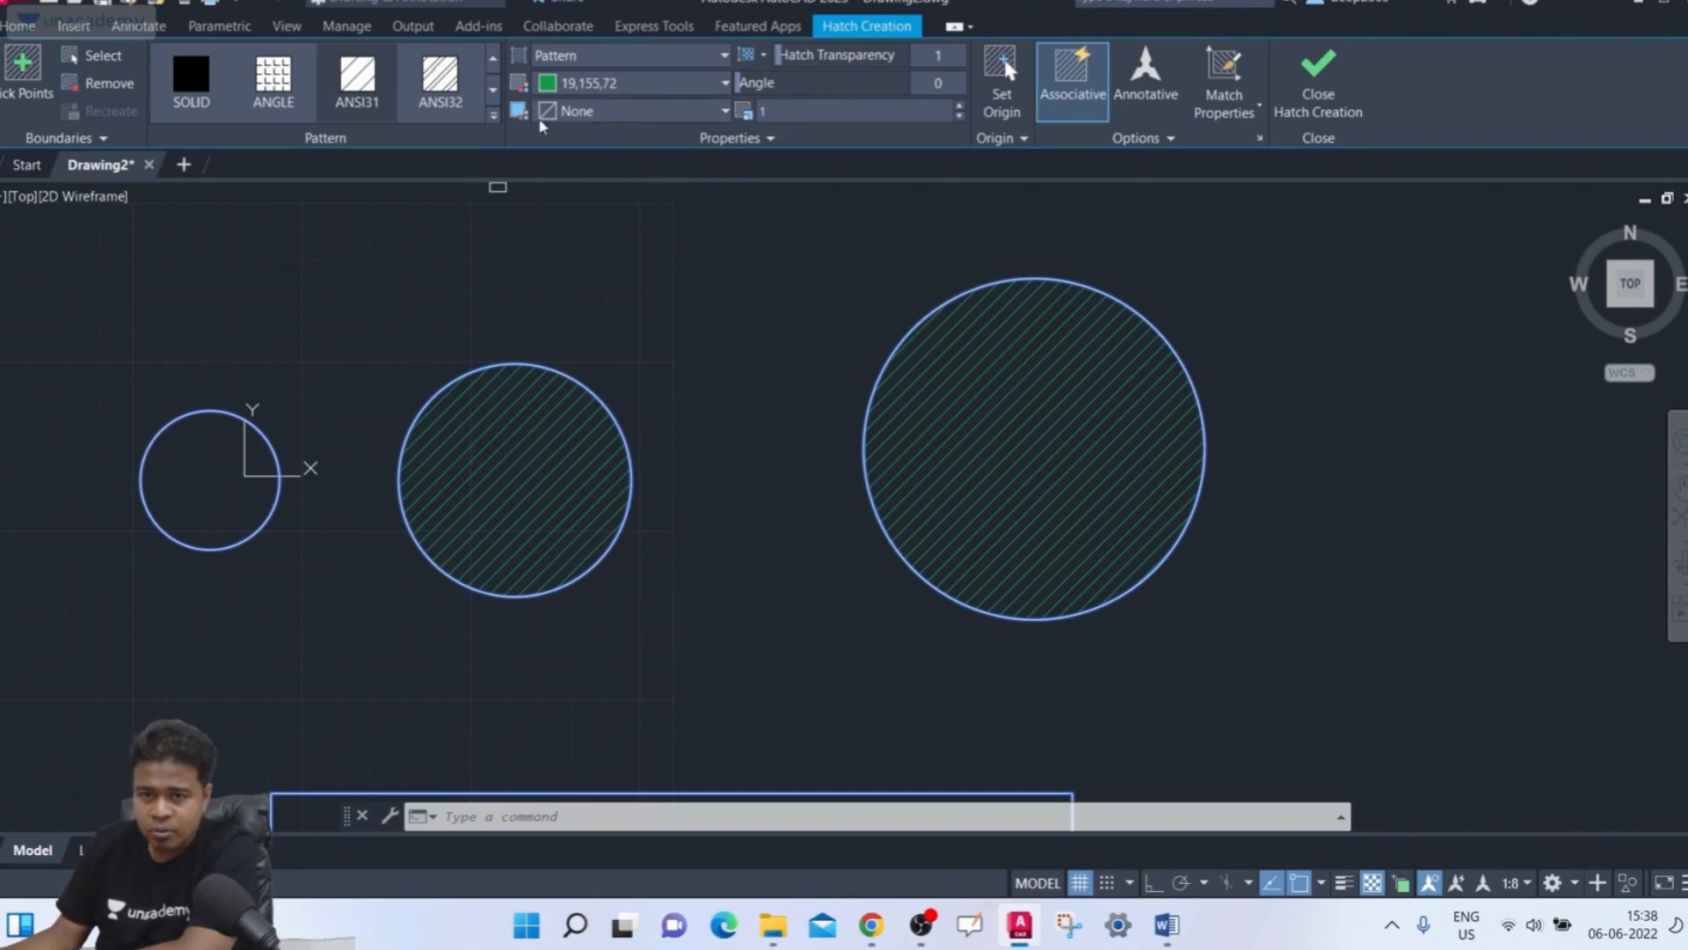
Preview yellow and white background colors for the hatch, then set the background back to None
click(601, 115)
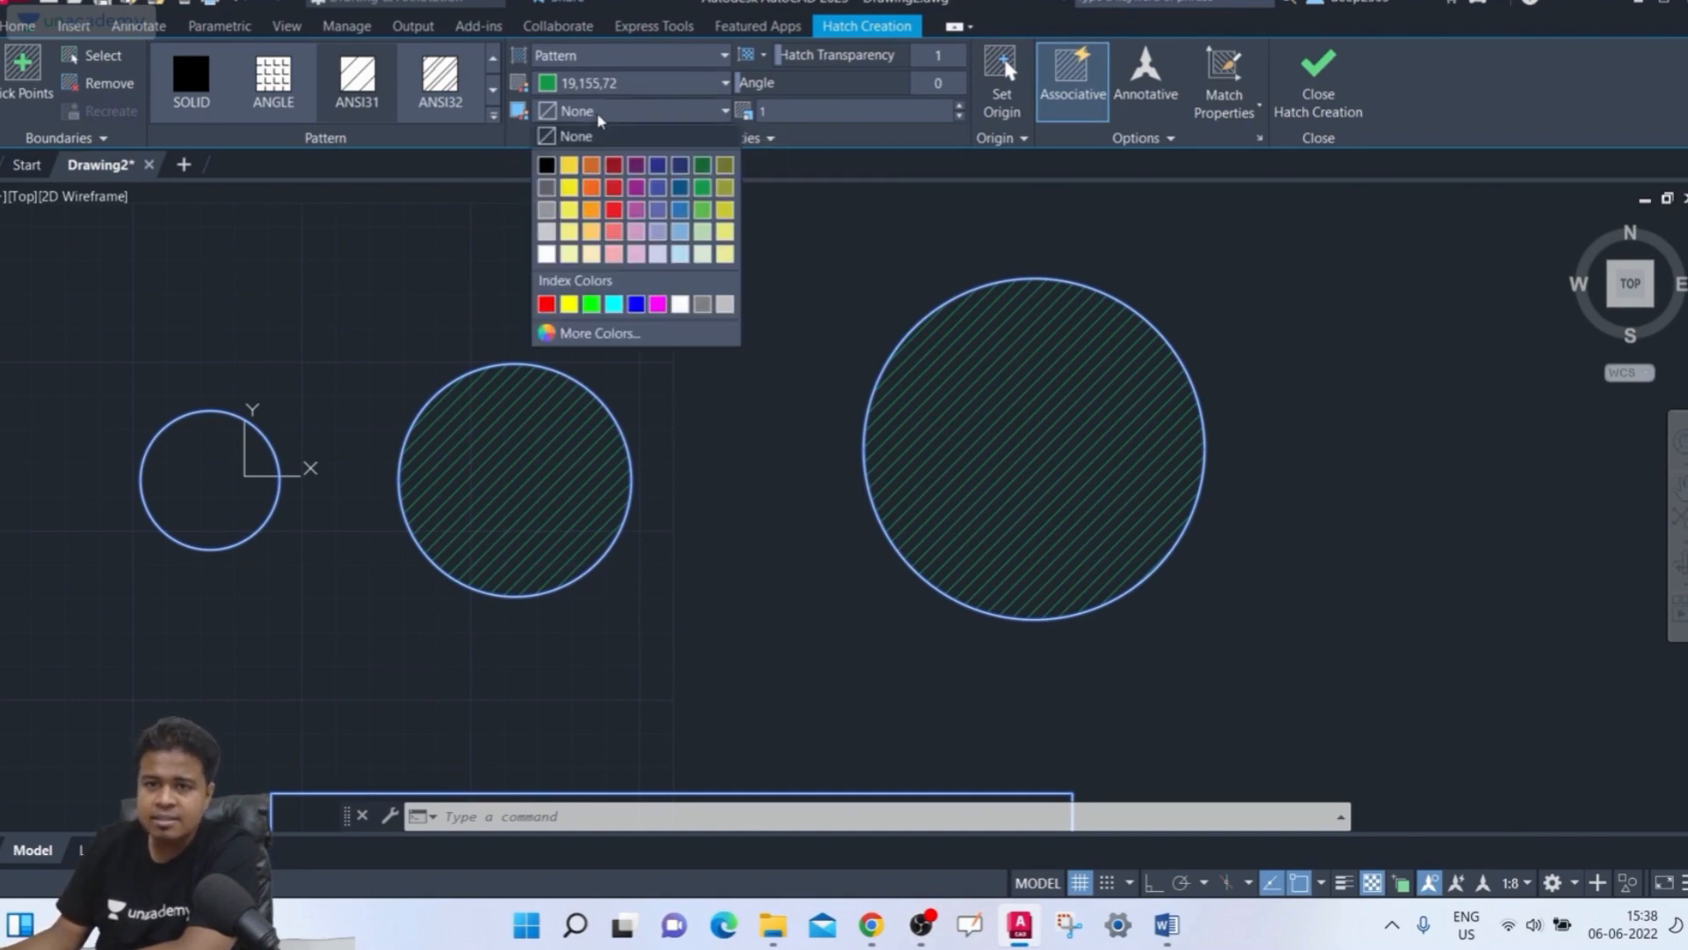
click(517, 115)
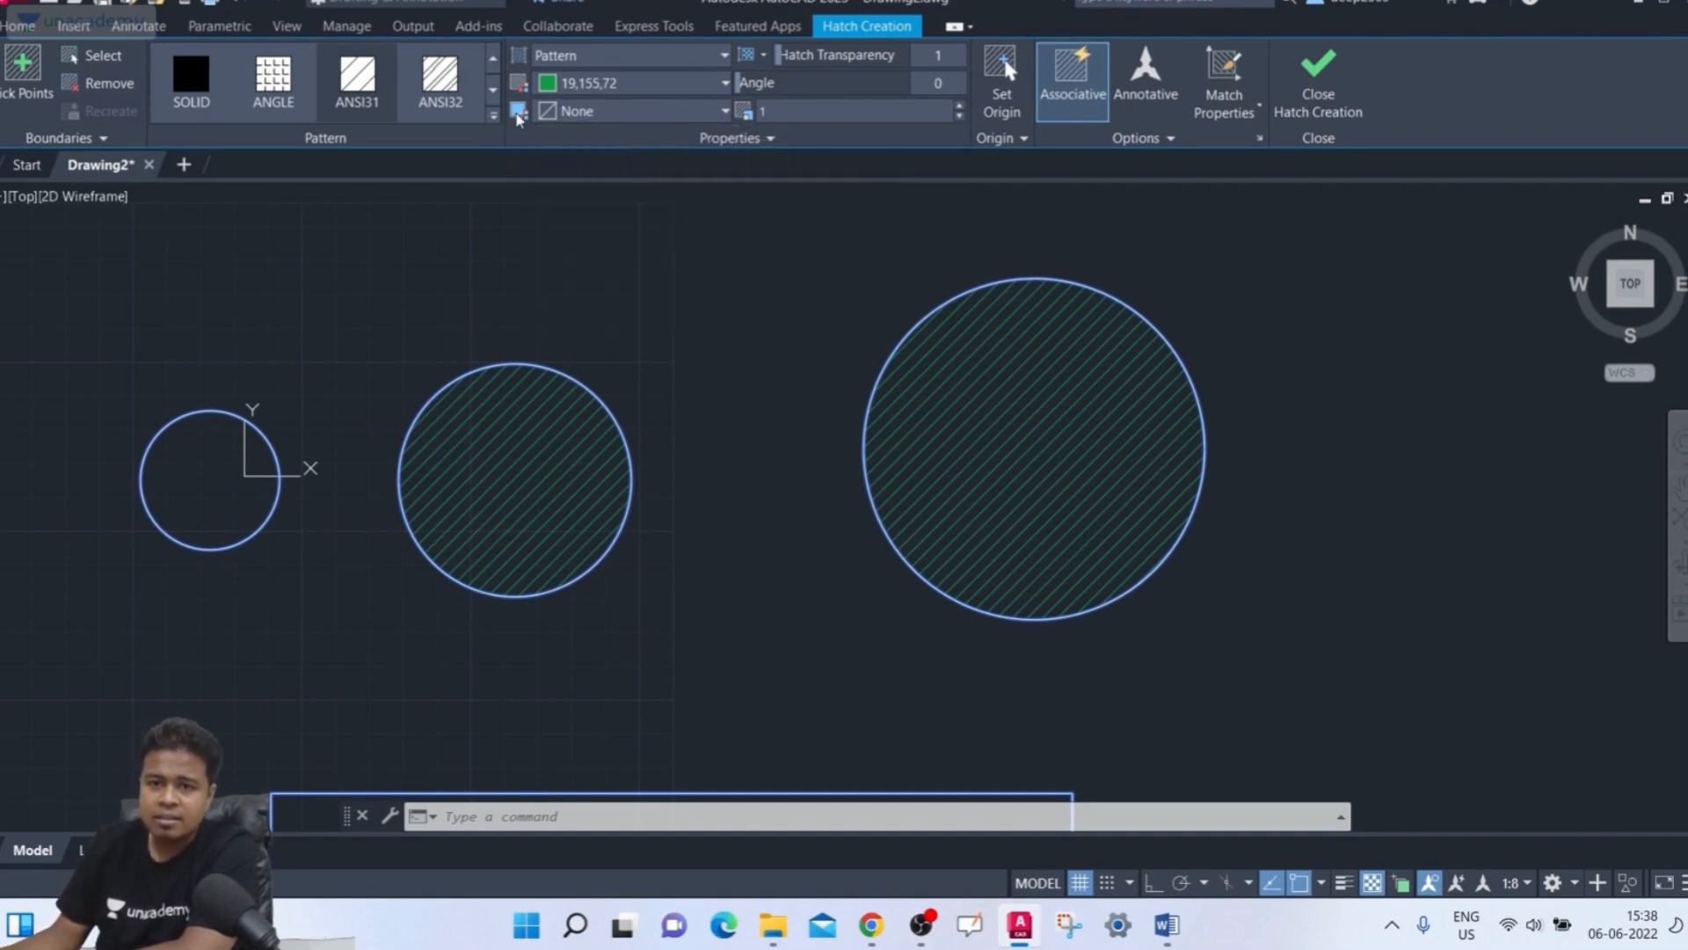
click(569, 112)
click(570, 188)
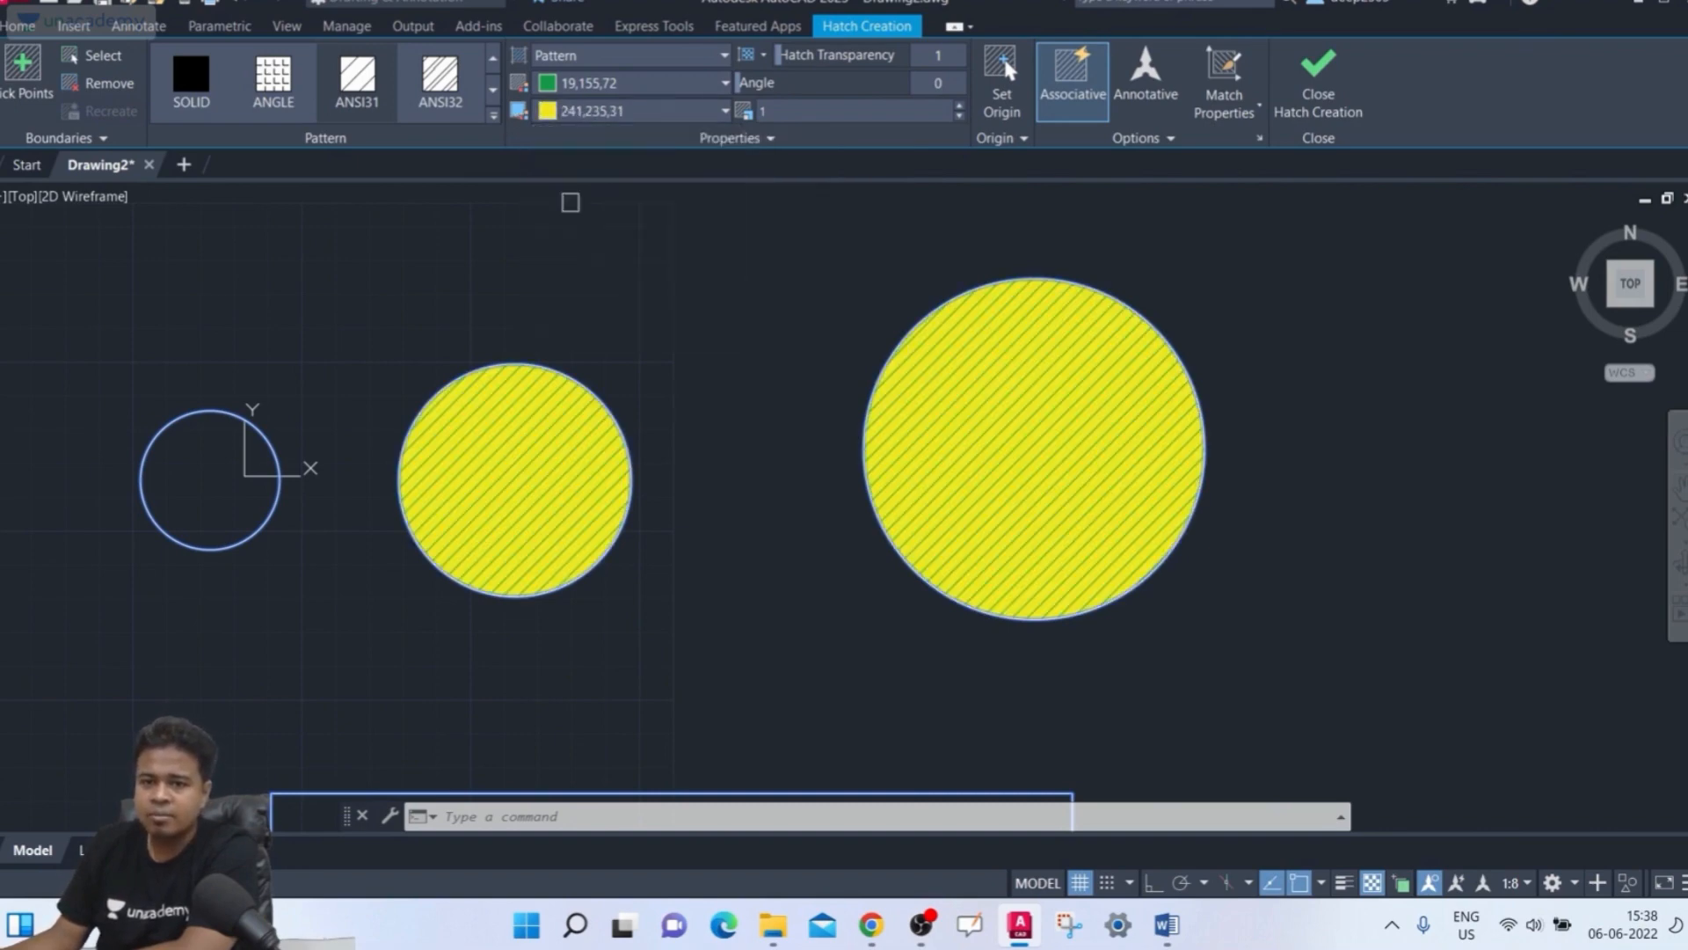
click(615, 111)
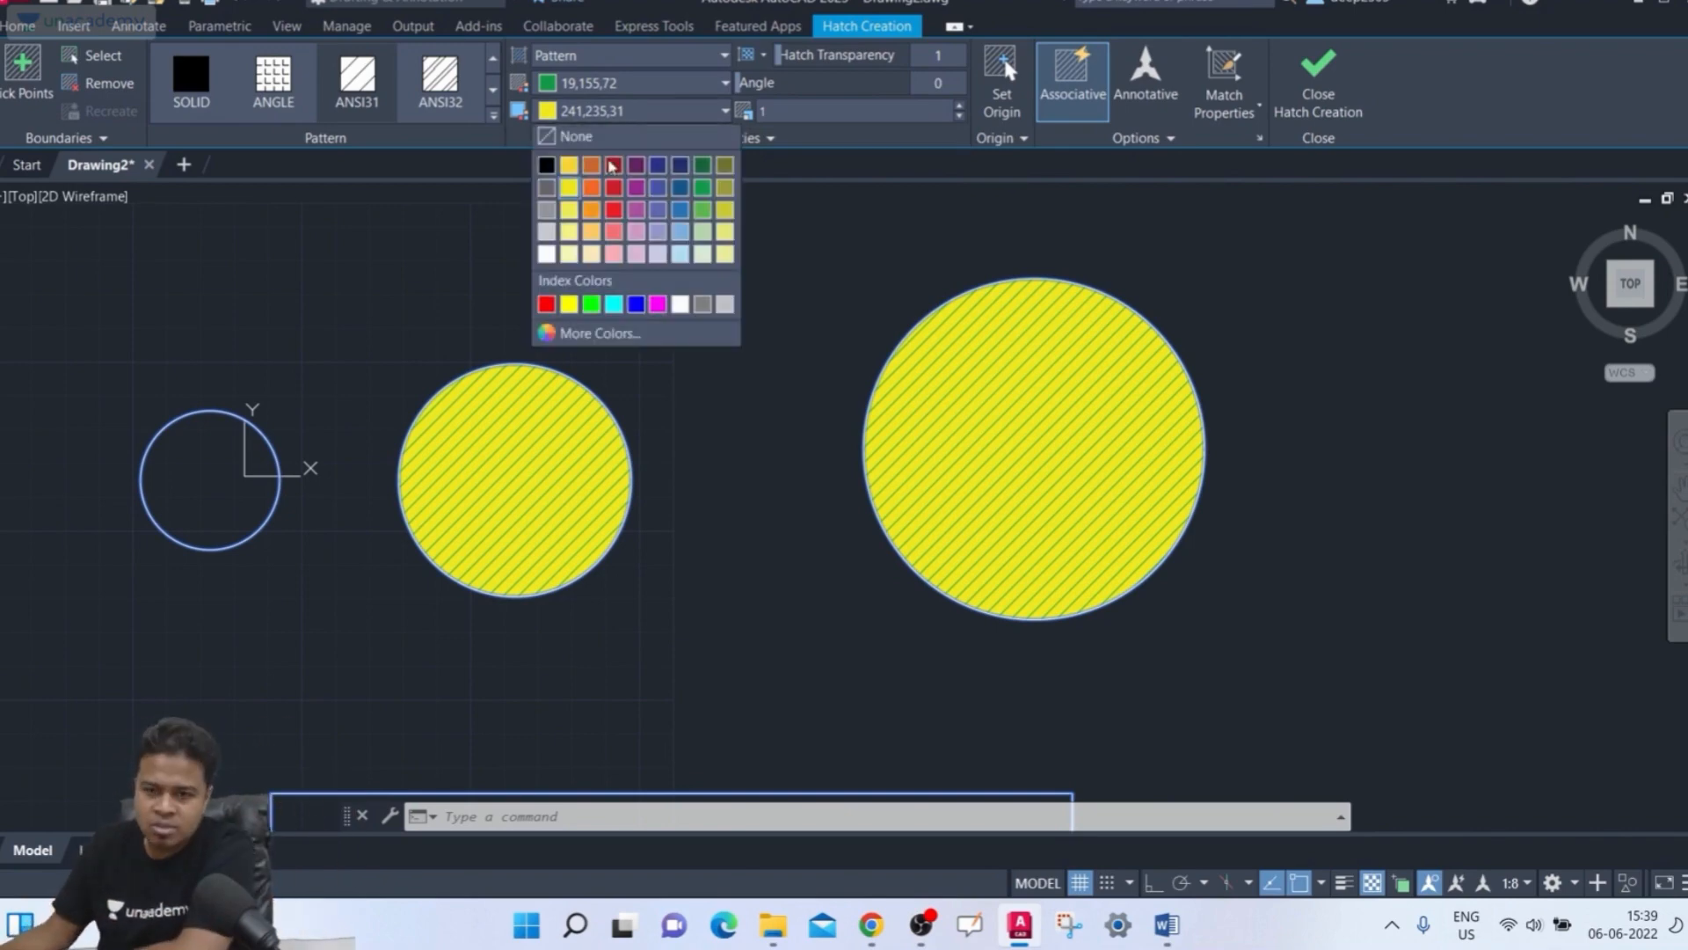
click(547, 188)
click(620, 114)
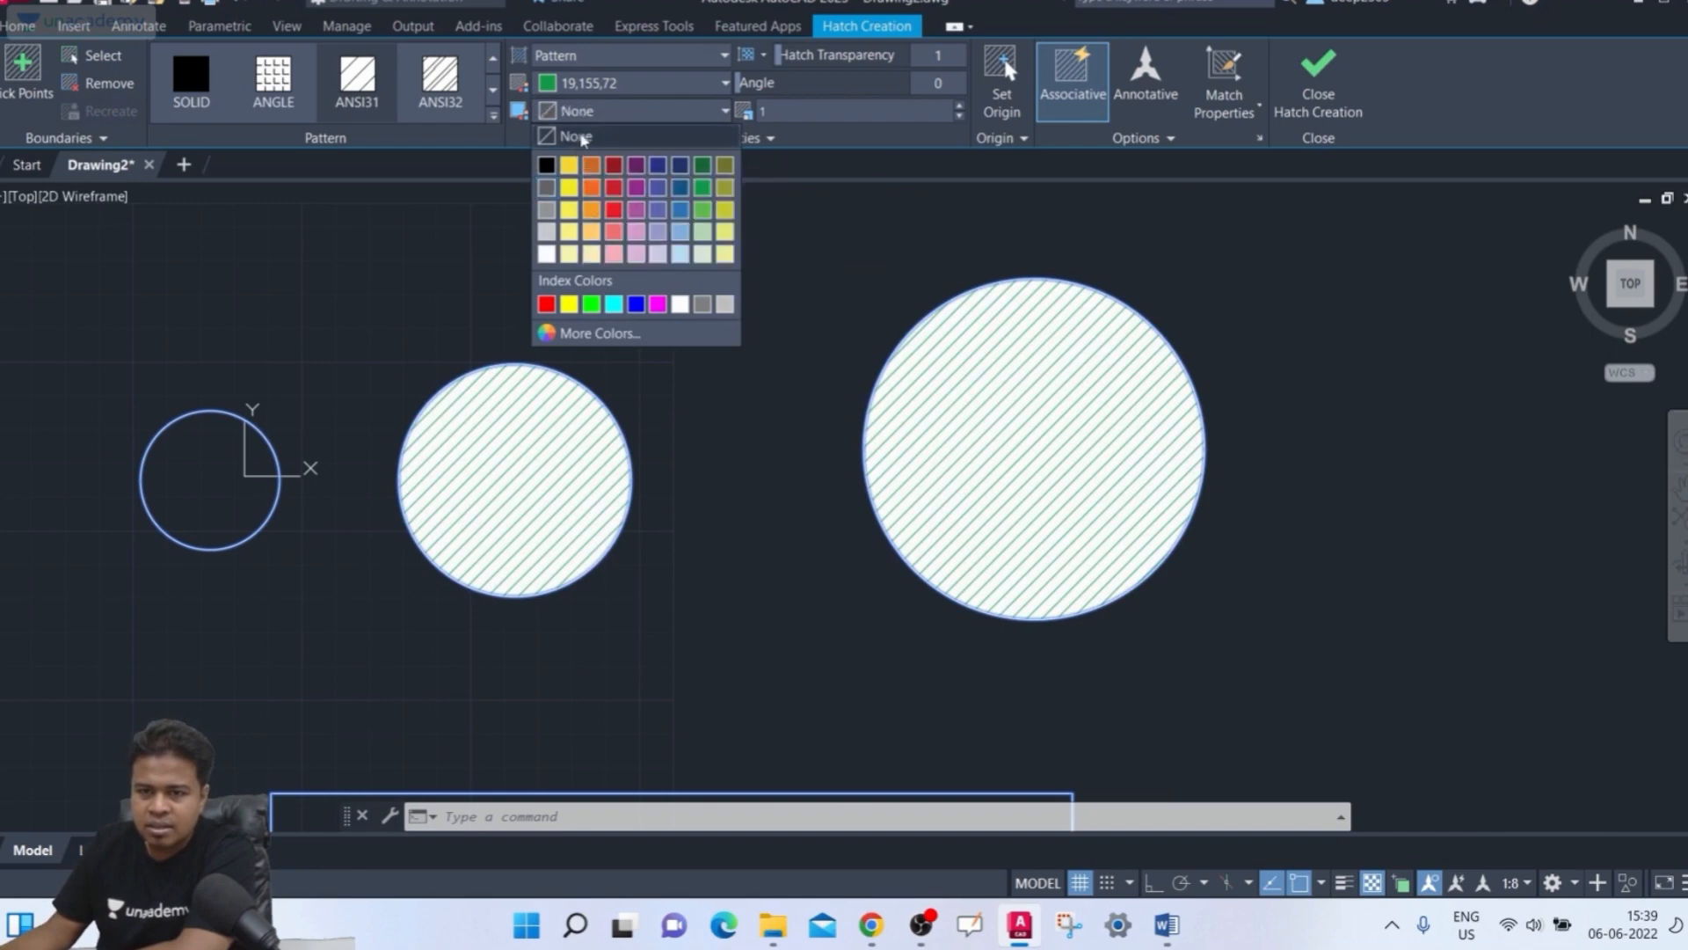
click(574, 137)
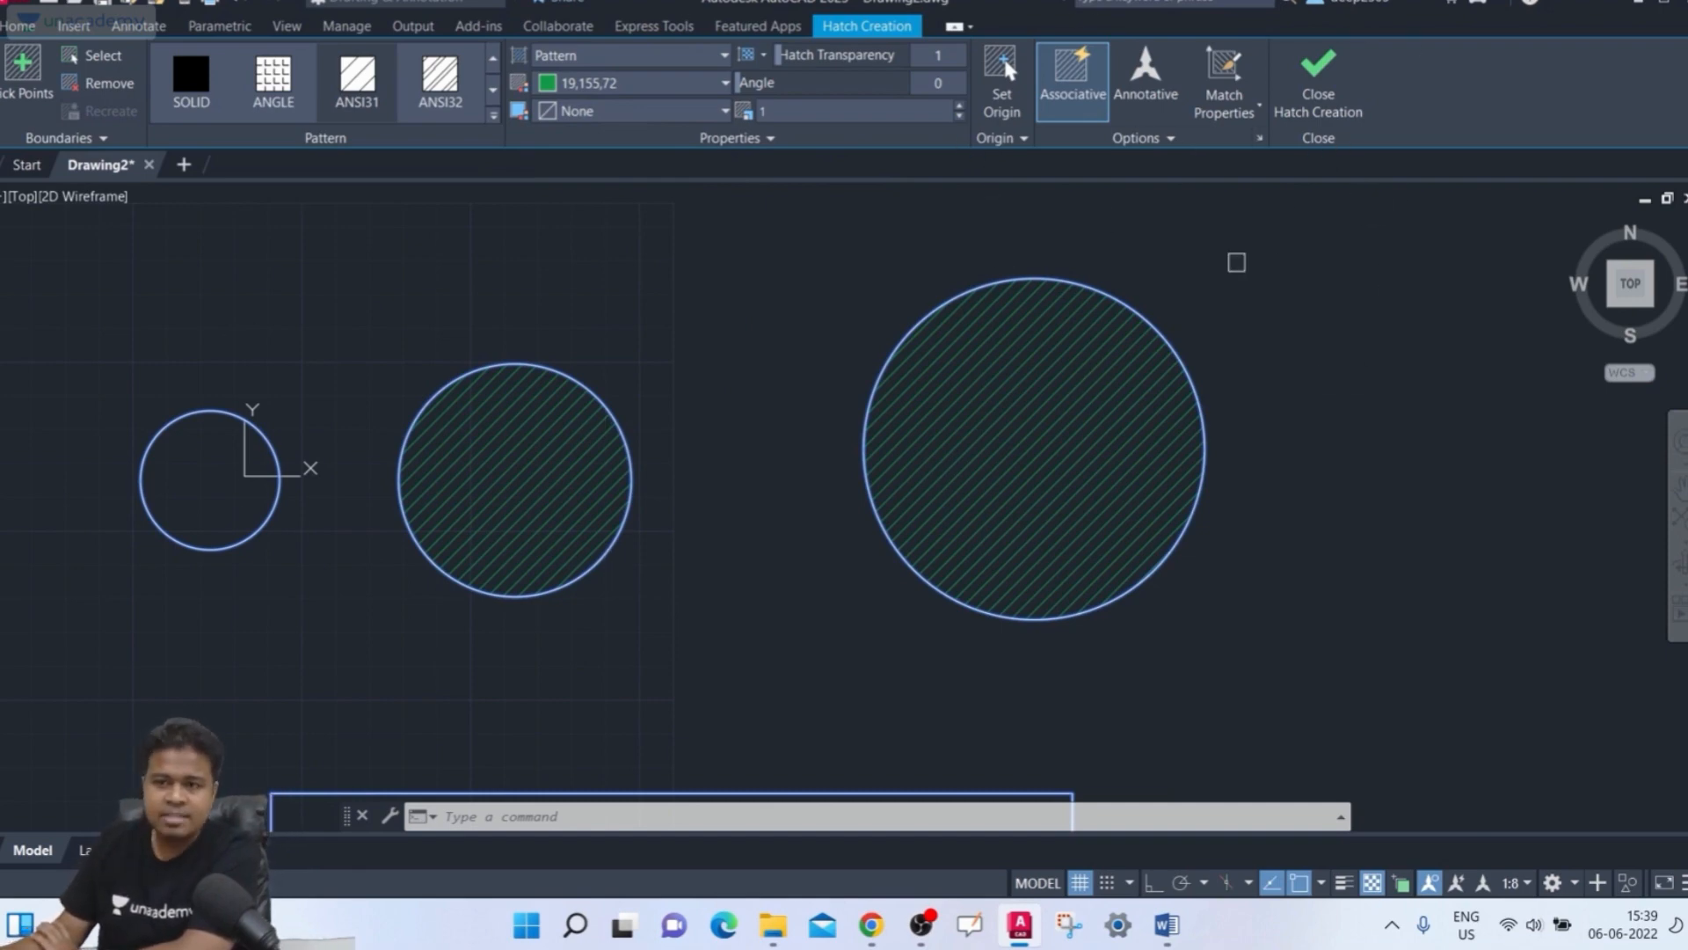
Finish creating the hatch
click(1345, 83)
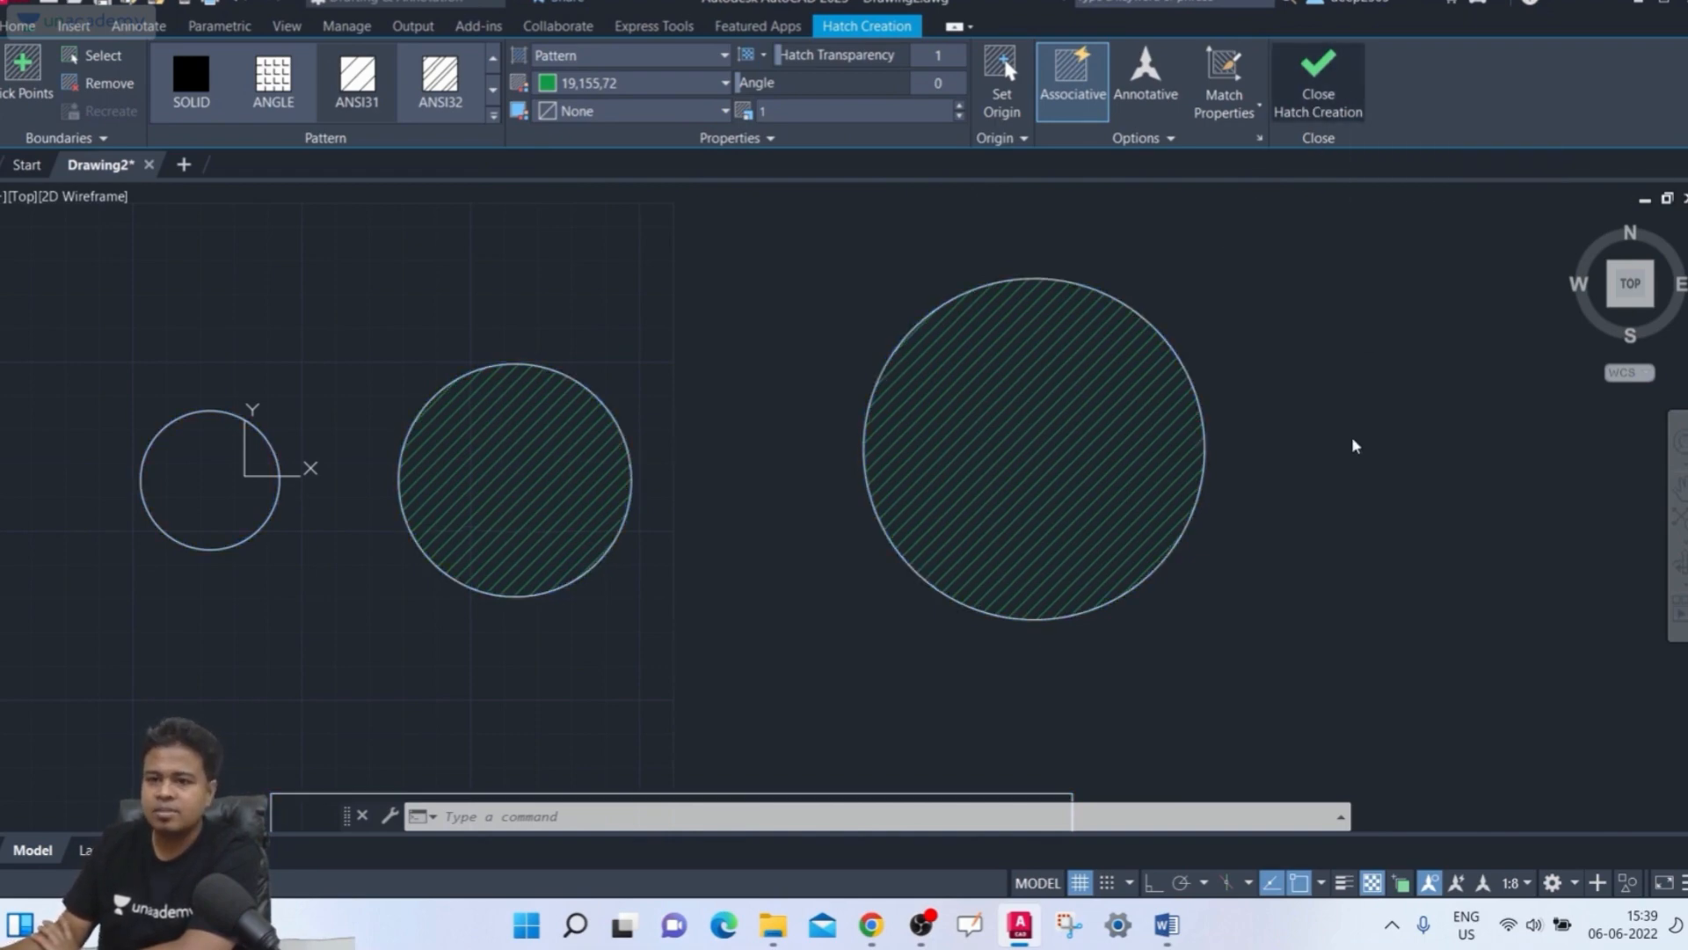
mouse_move(1237, 362)
middle_down()
mouse_move(1175, 306)
mouse_move(1091, 286)
middle_up()
scroll(1176, 306, down, 2)
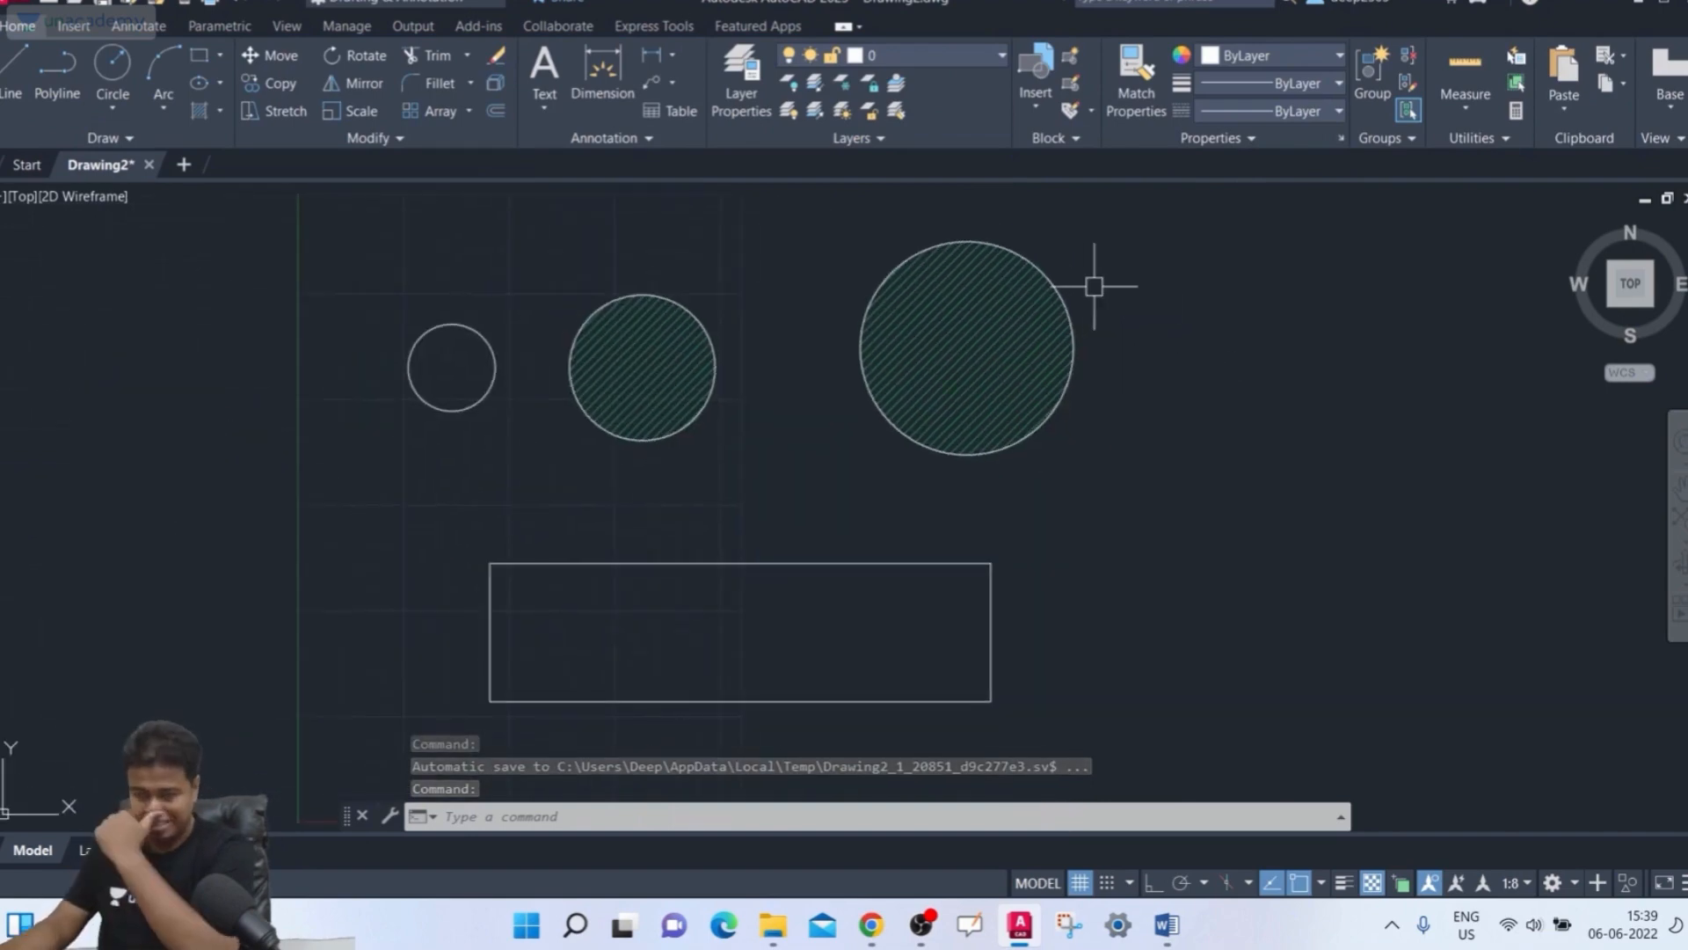
Edit the large circle's hatch, switching it to the ANGLE pattern and setting its origin near the circle's top
click(982, 318)
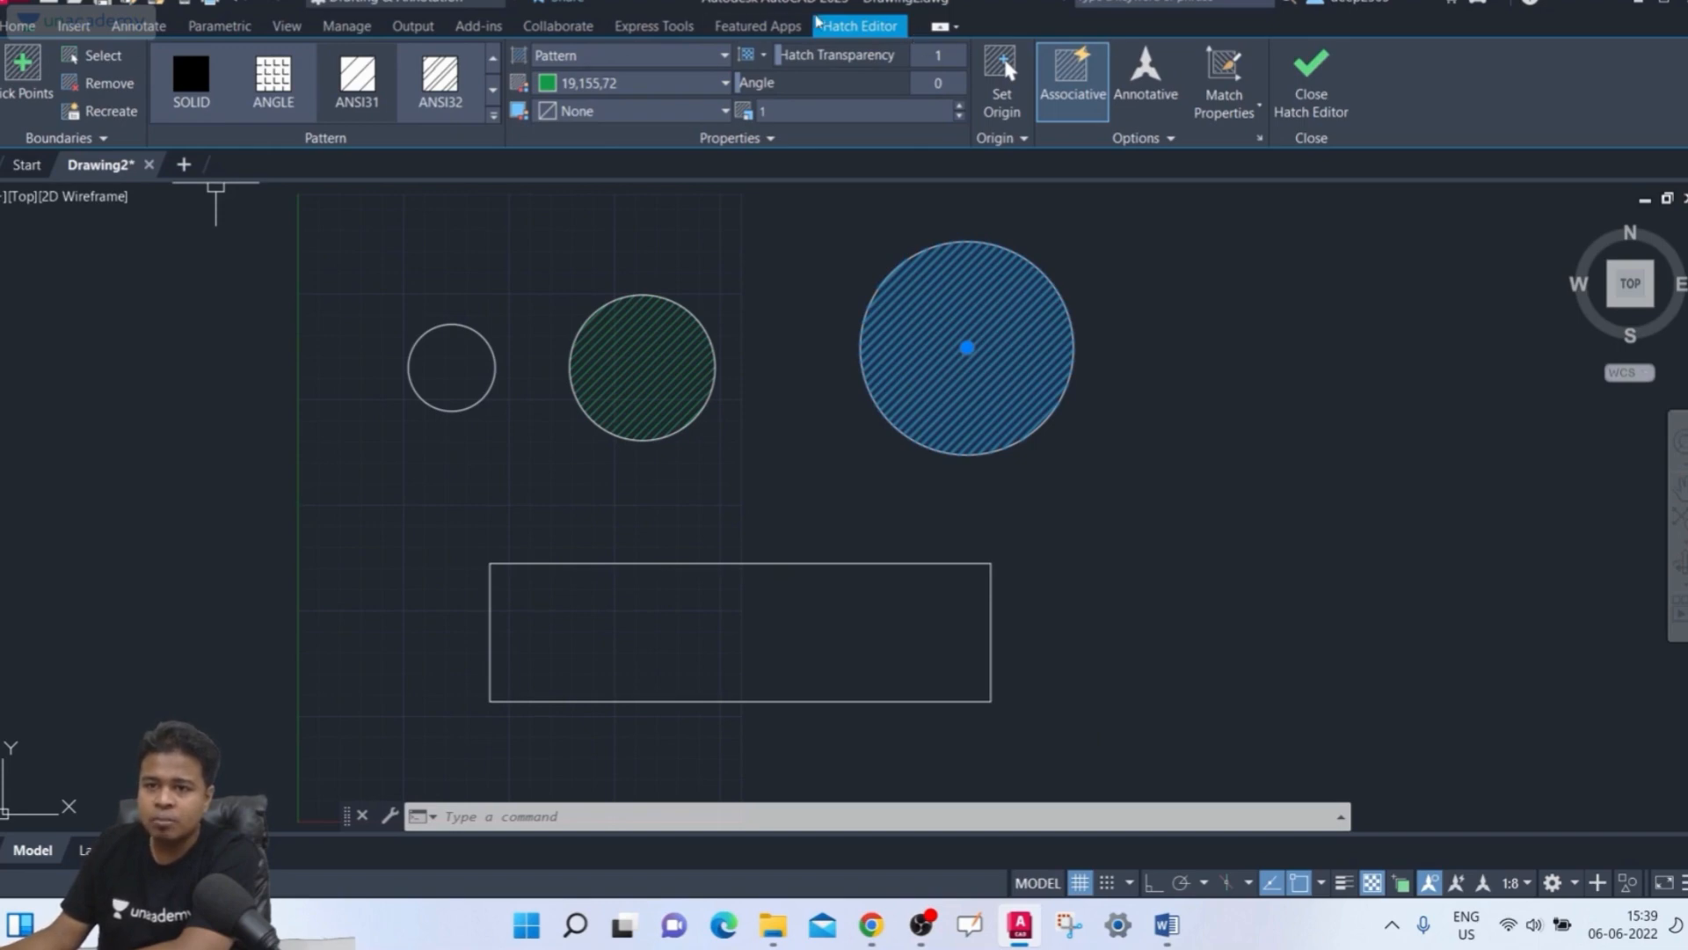
click(273, 79)
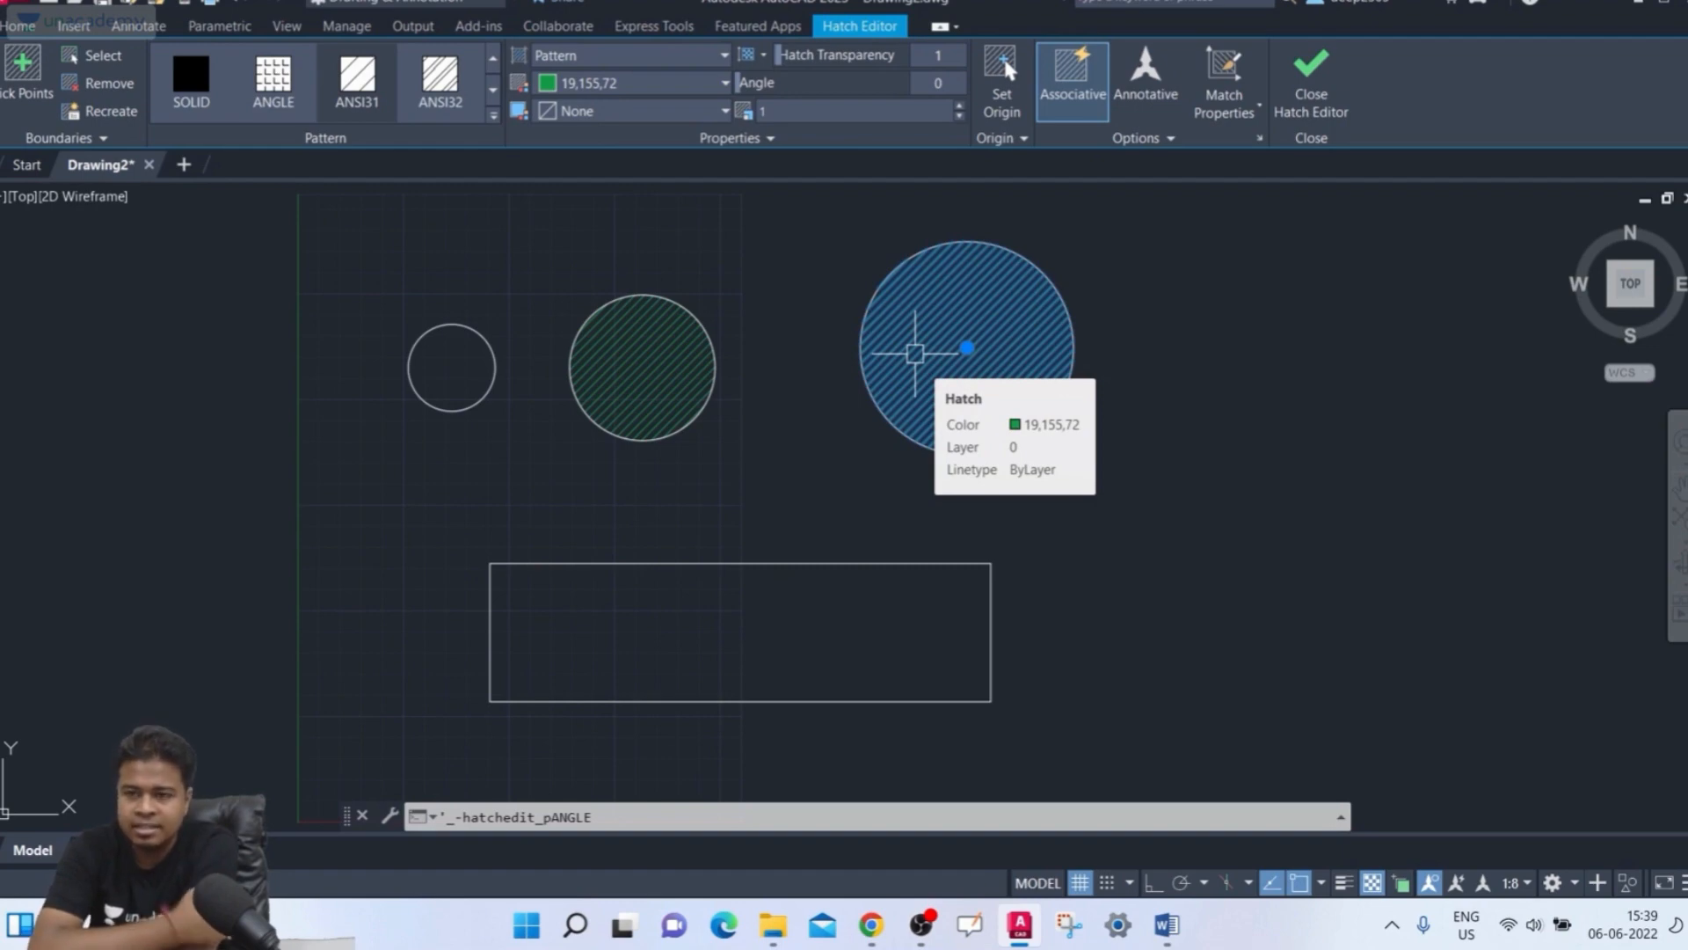
click(1001, 79)
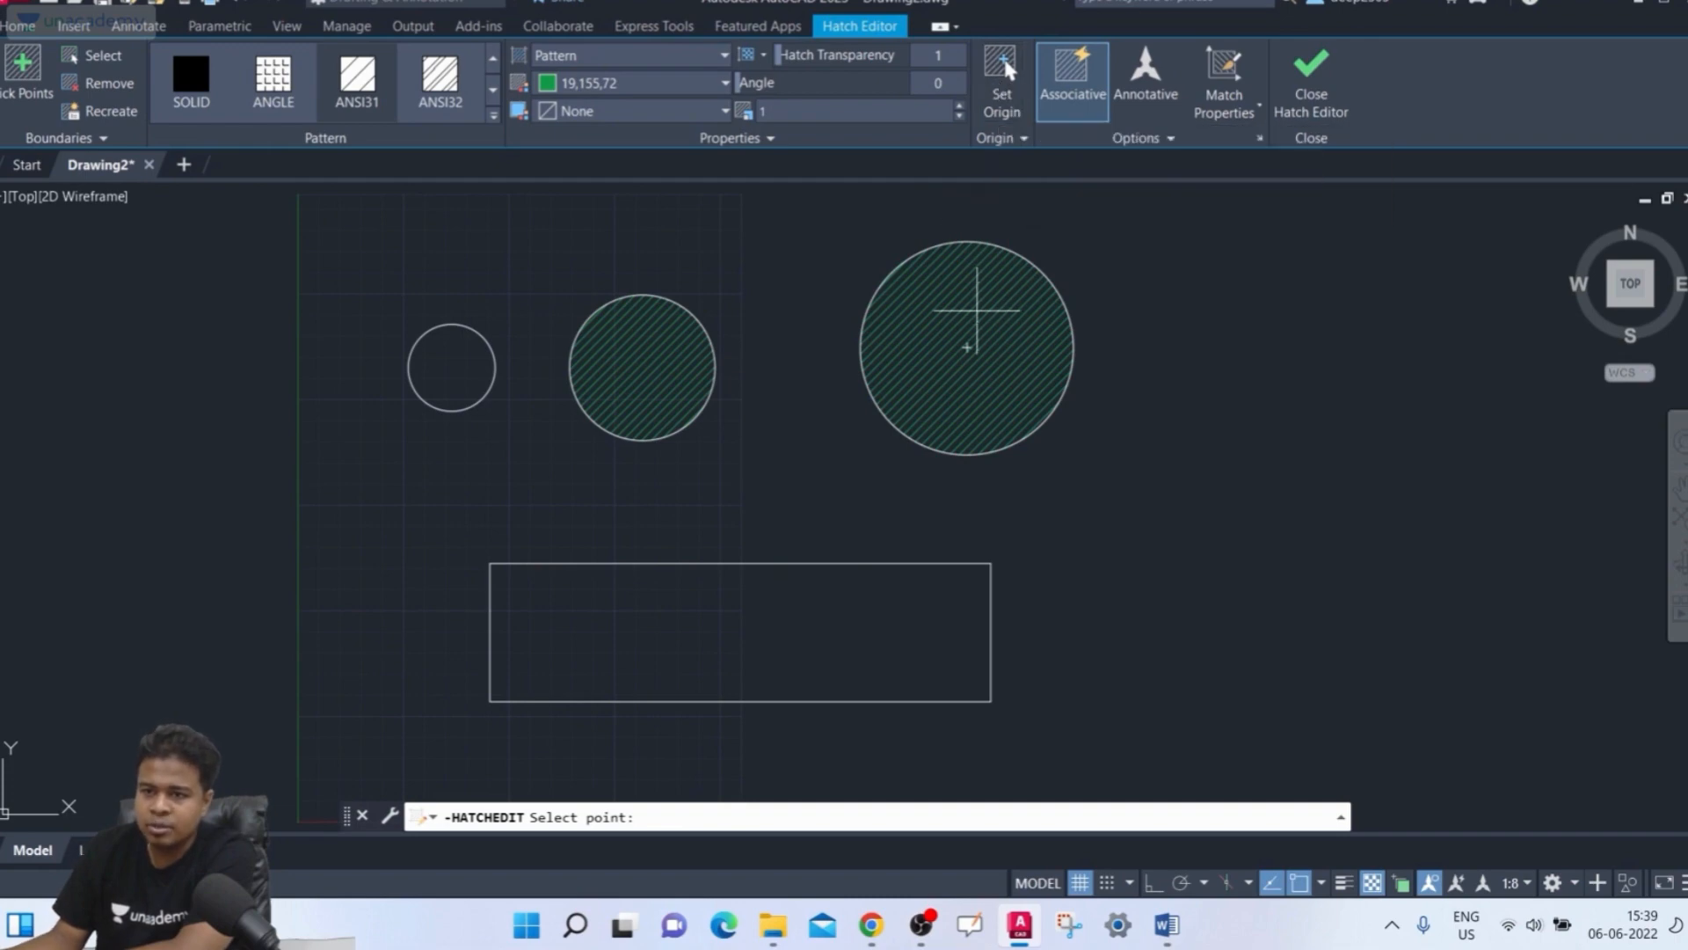
click(984, 281)
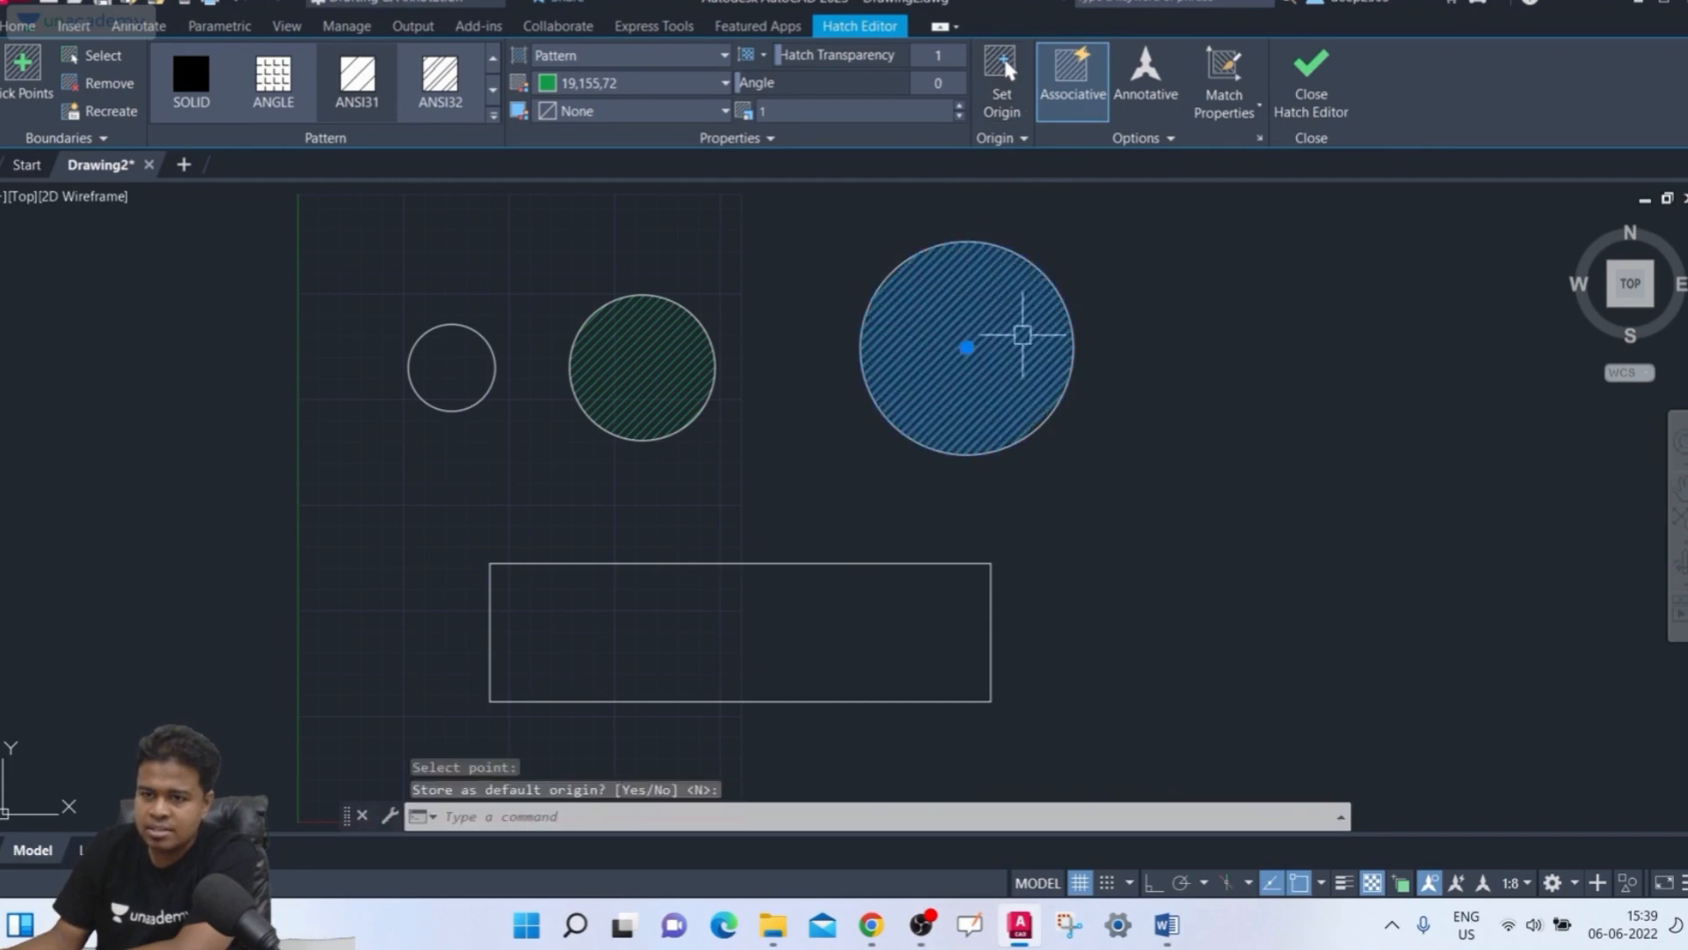
key(Return)
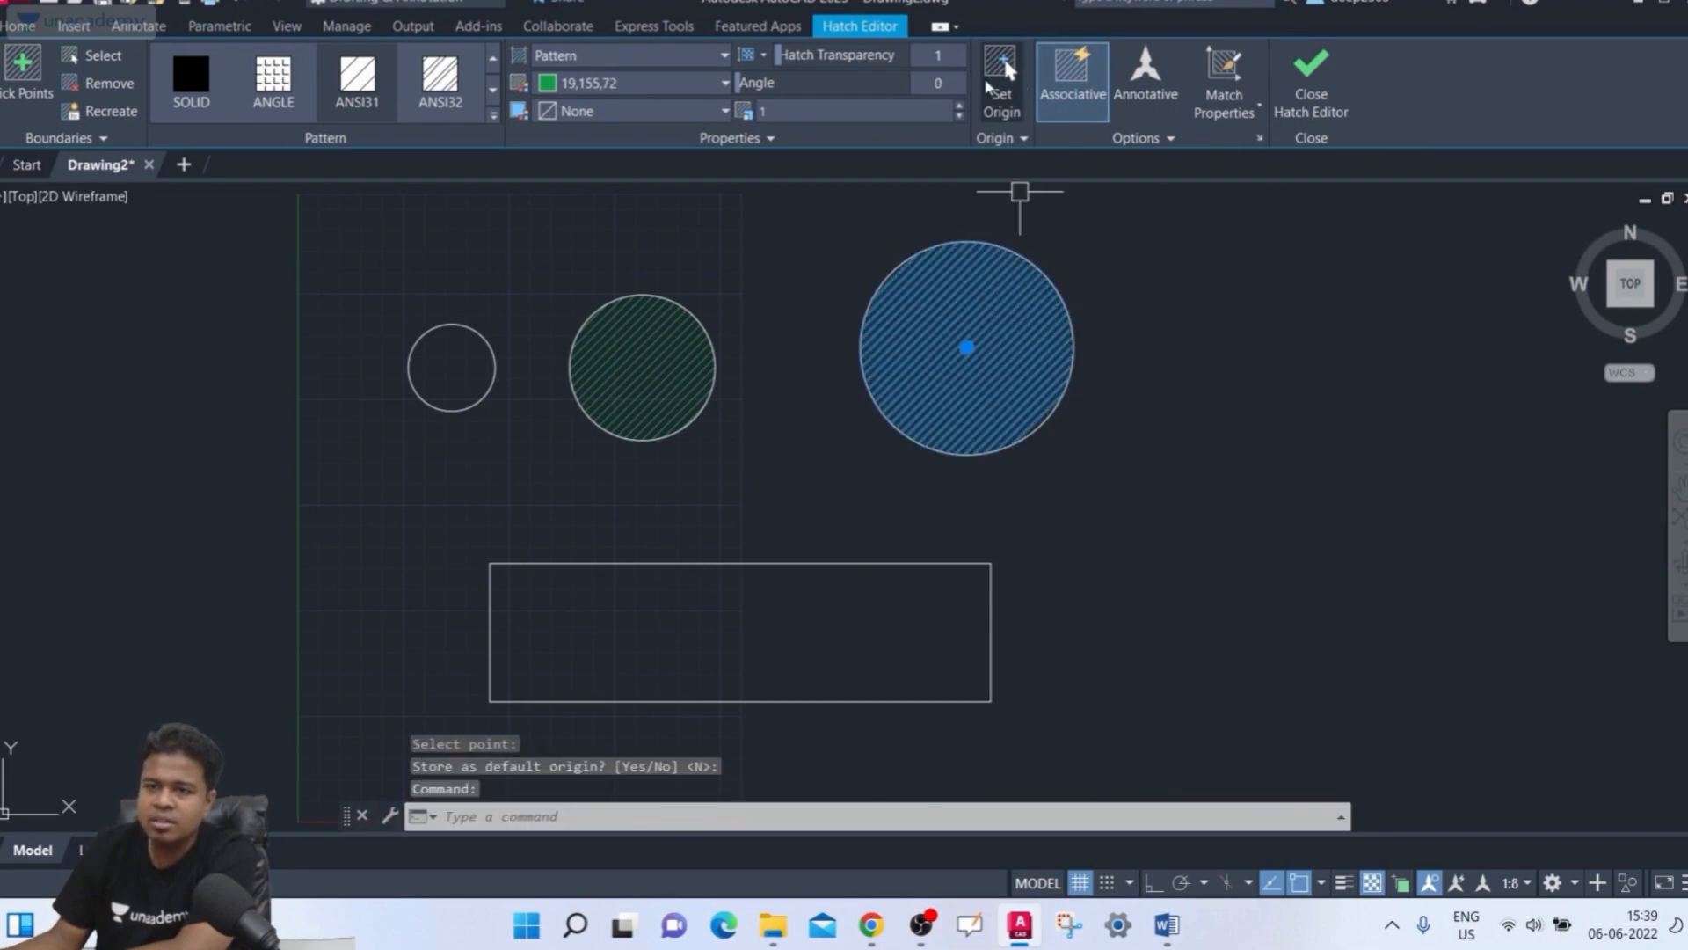
Set the large circle's hatch origin at a point in its lower right, without storing it as the default
click(1004, 77)
click(997, 295)
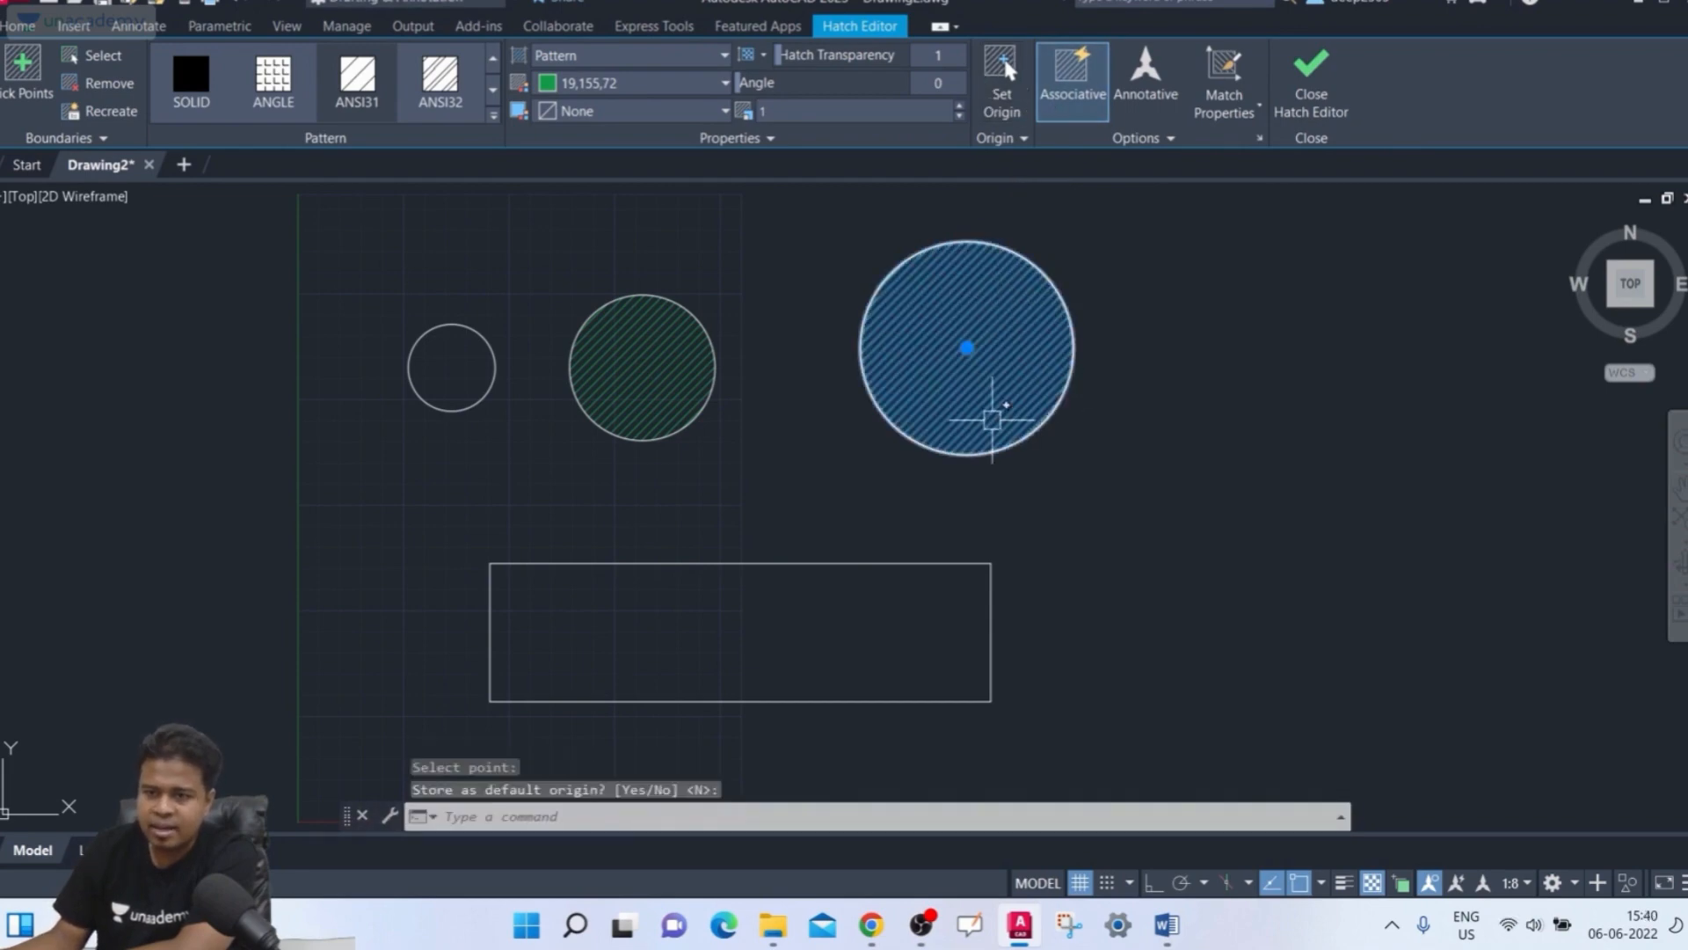
scroll(872, 341, up, 3)
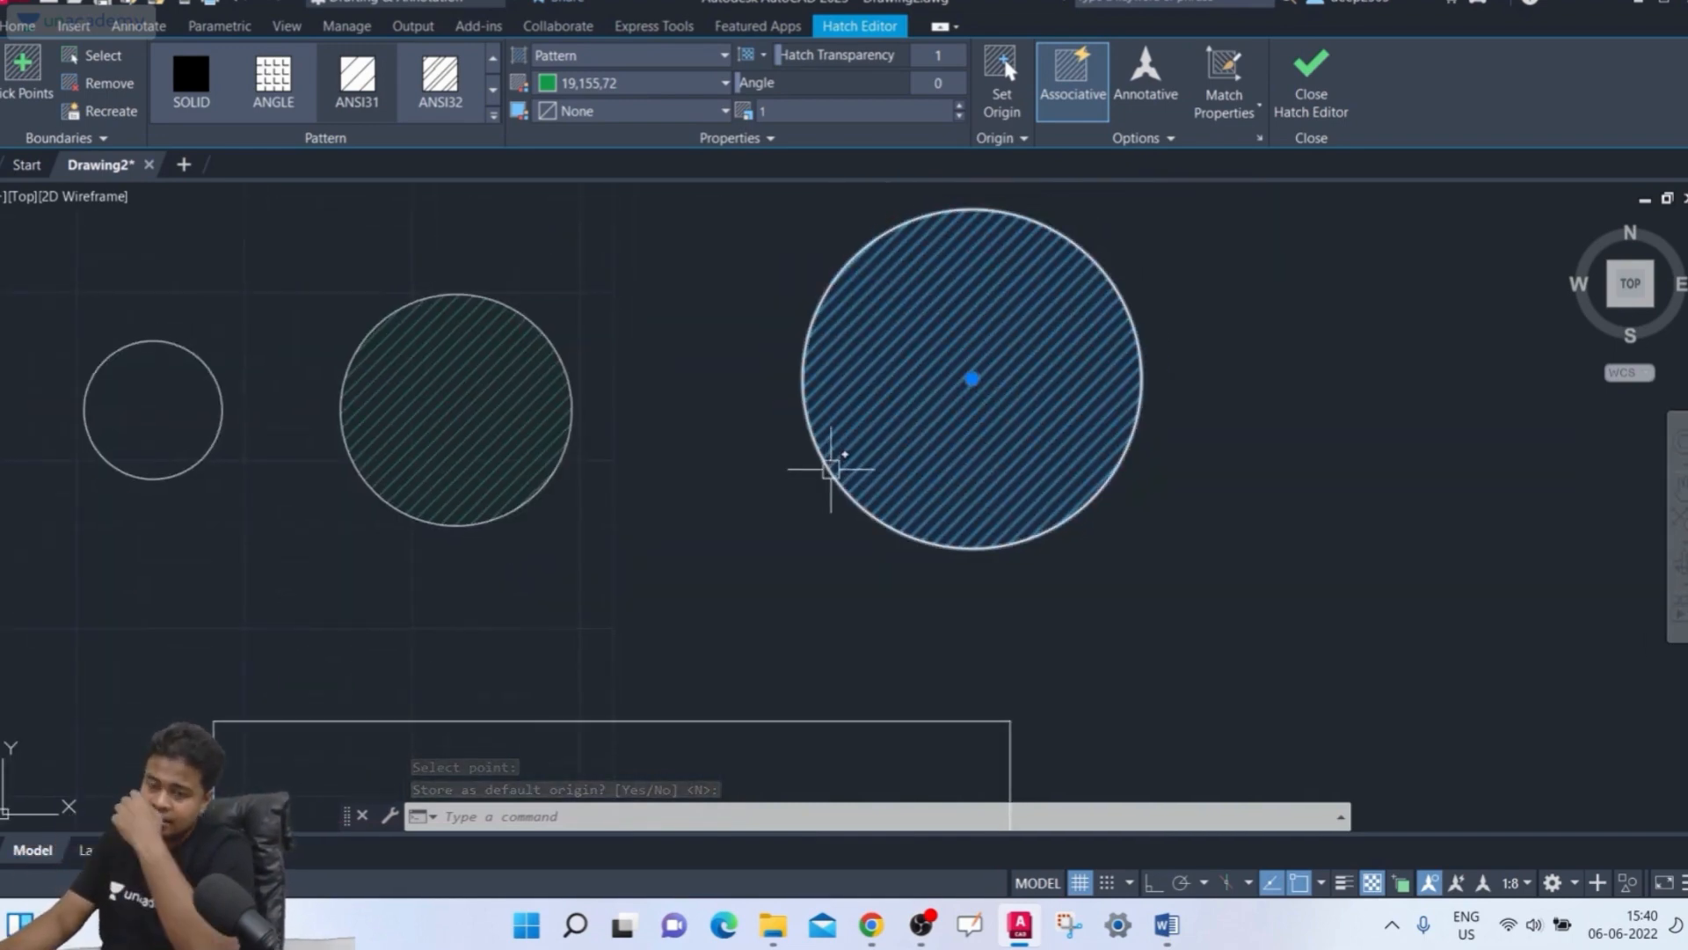
key(Return)
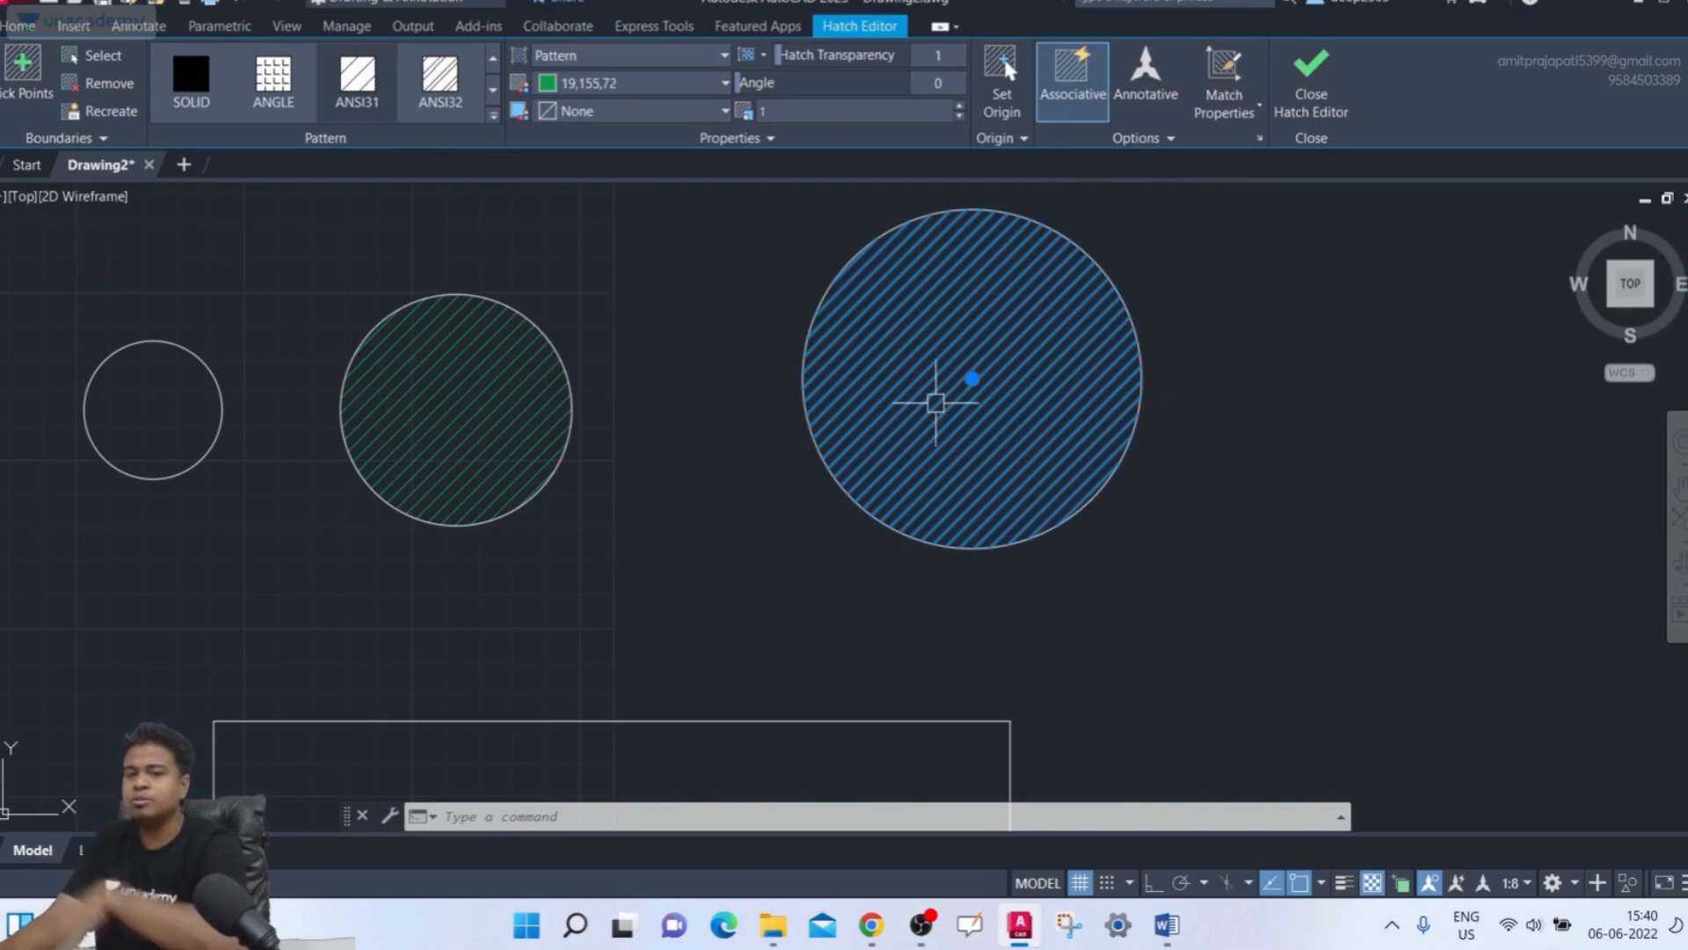
Switch the large circle's hatch to the ANGLE pattern and try several origin points in and above the circle
click(296, 81)
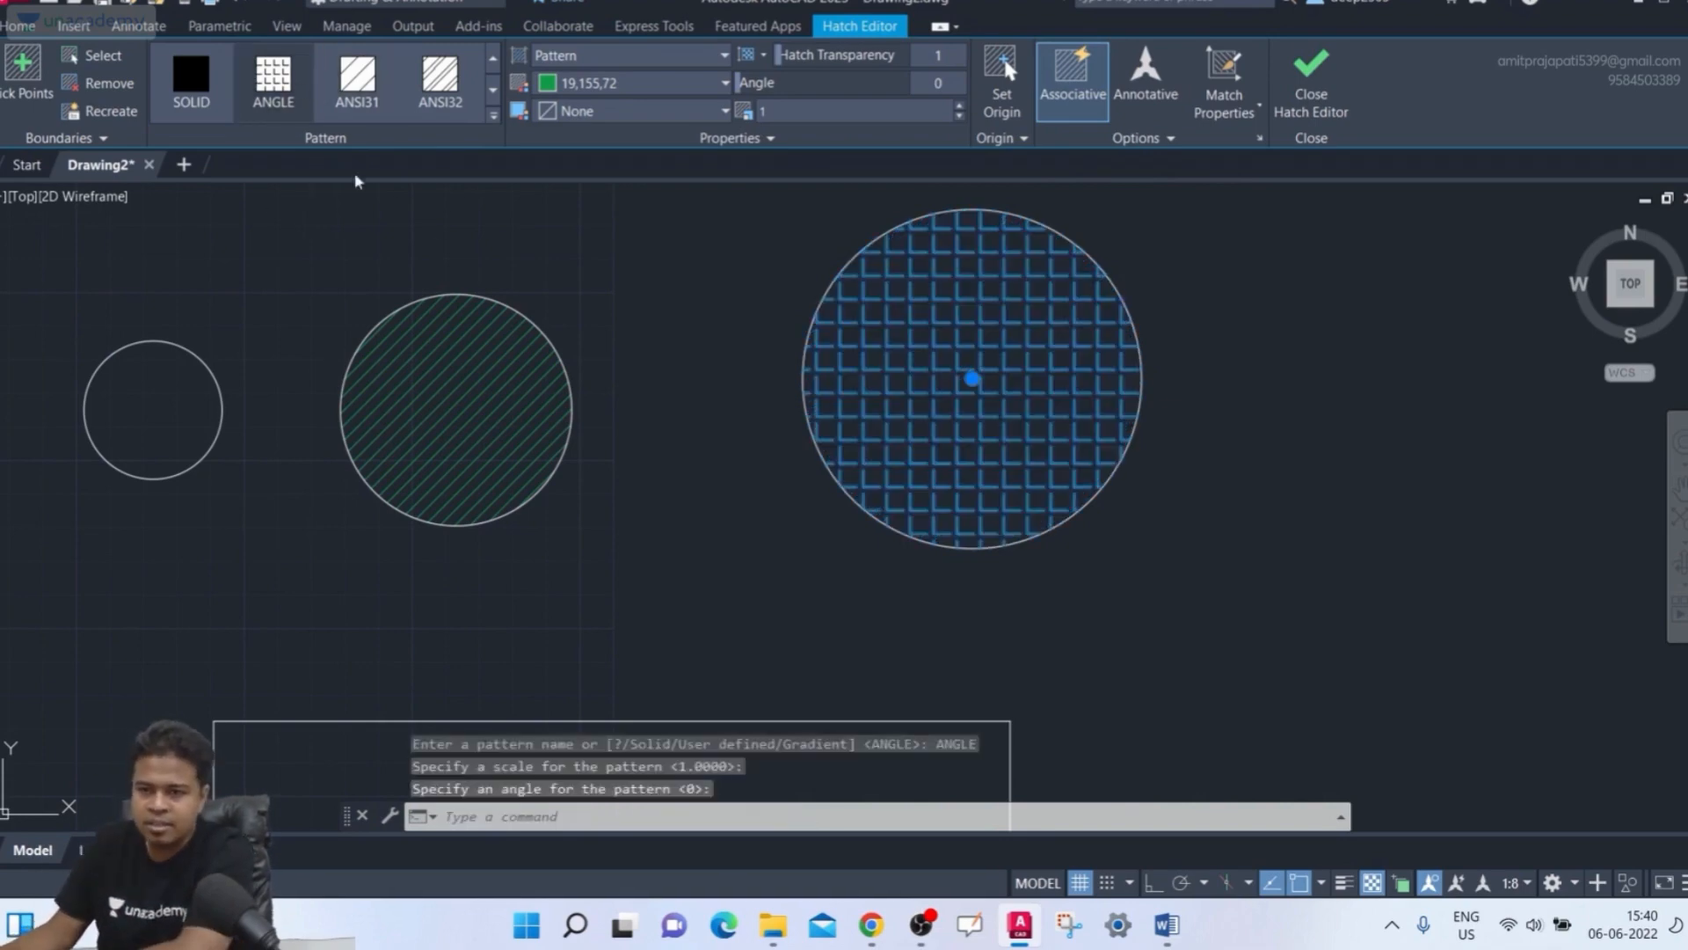
middle_drag(1116, 325, 1065, 331)
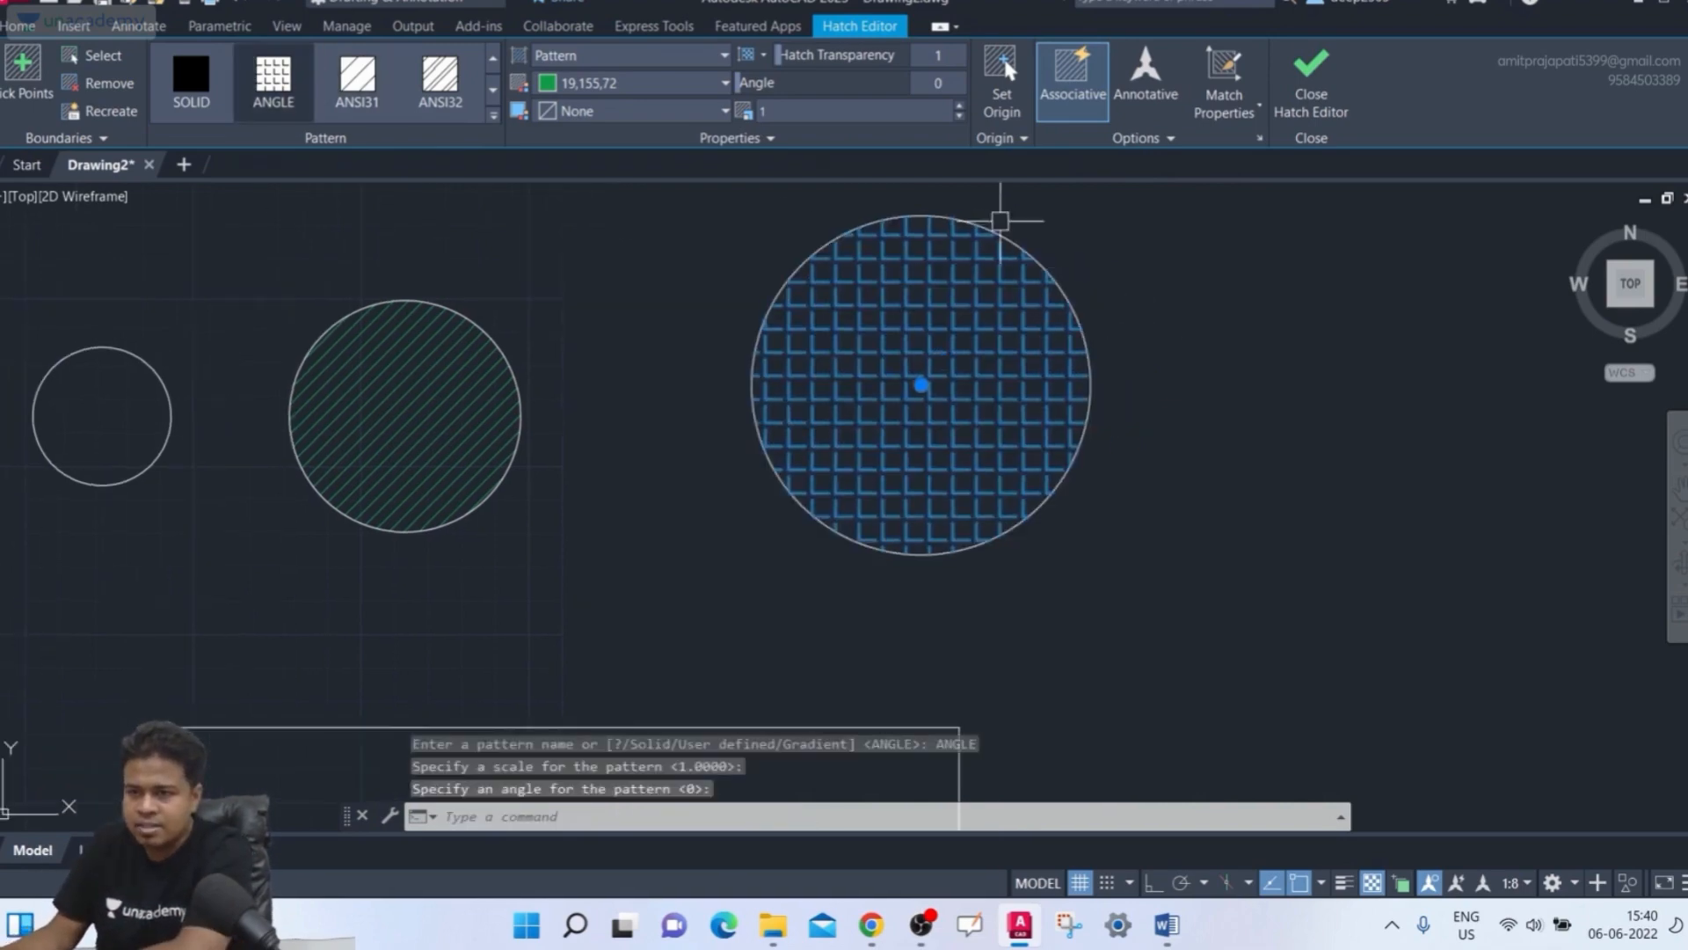
click(1011, 111)
click(1015, 394)
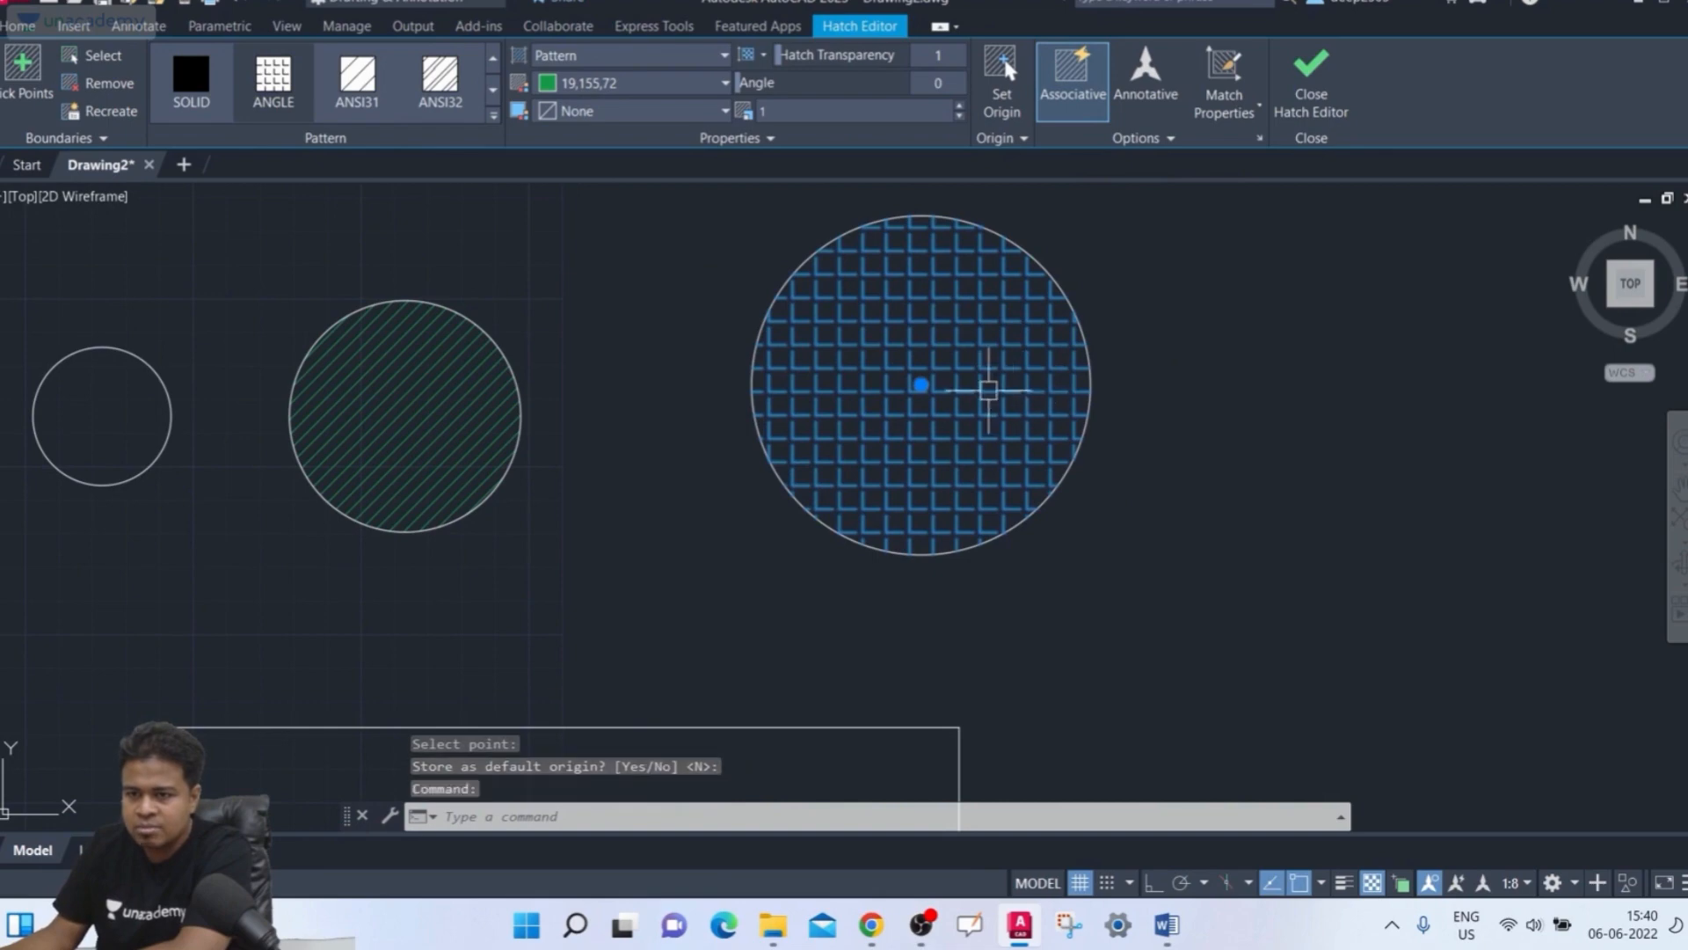
click(1003, 107)
click(875, 254)
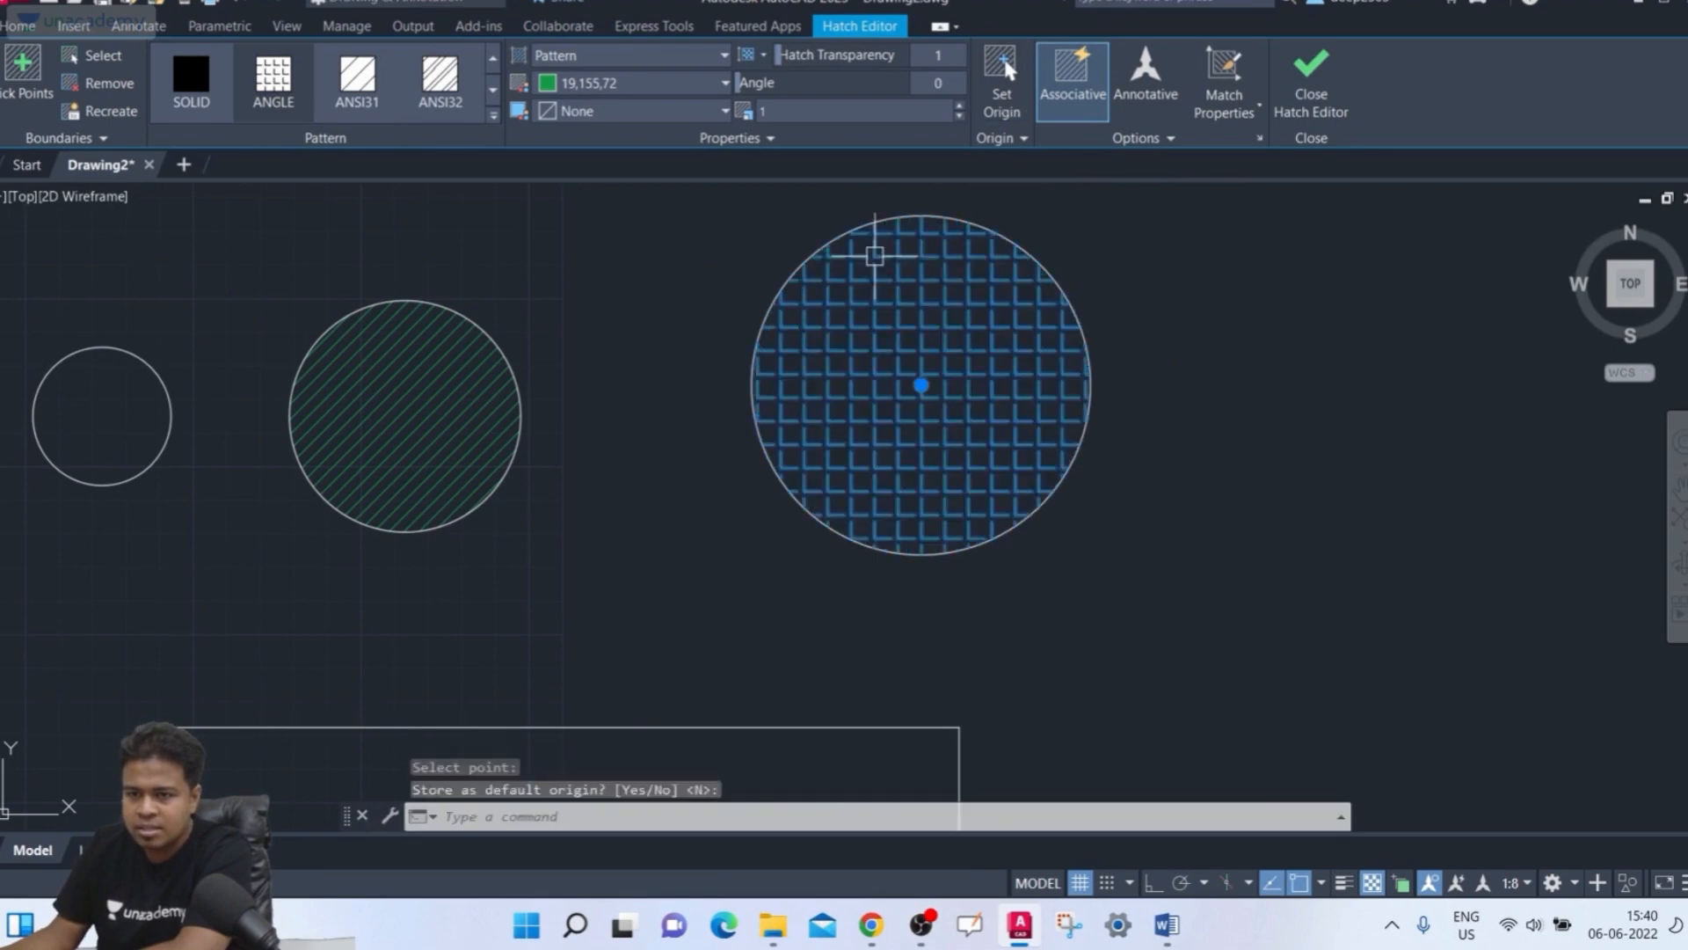
click(1011, 111)
click(841, 480)
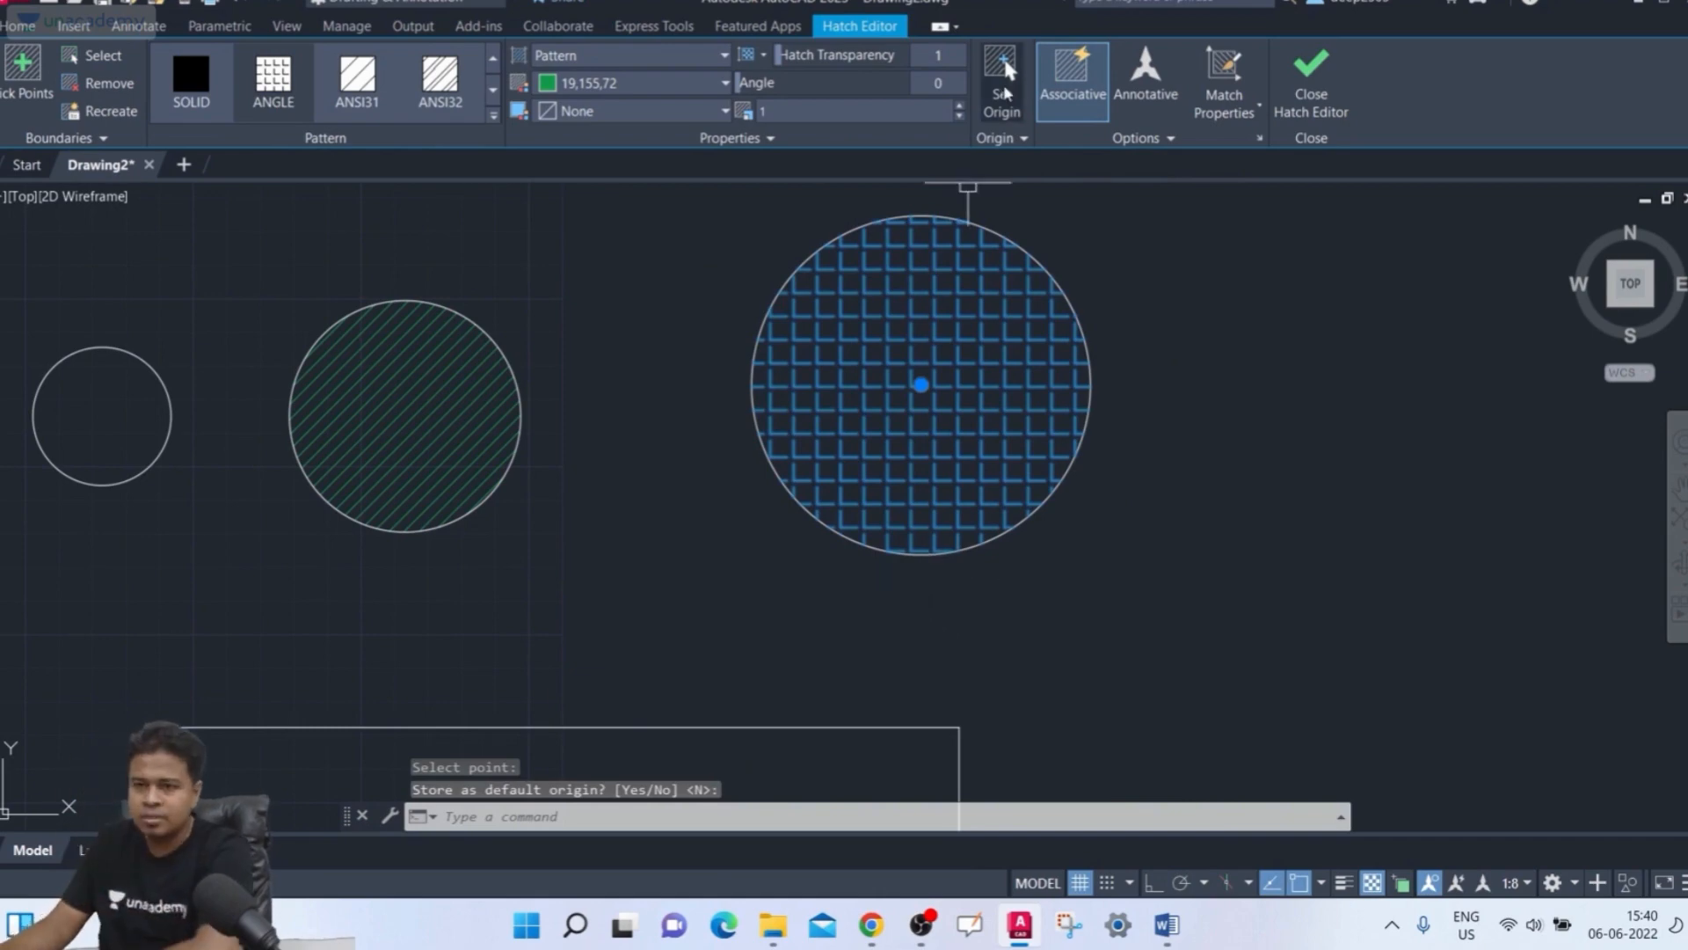
Reset the hatch origin several more times, ending at a point just below the circle's centre
click(1005, 91)
click(948, 445)
click(1004, 101)
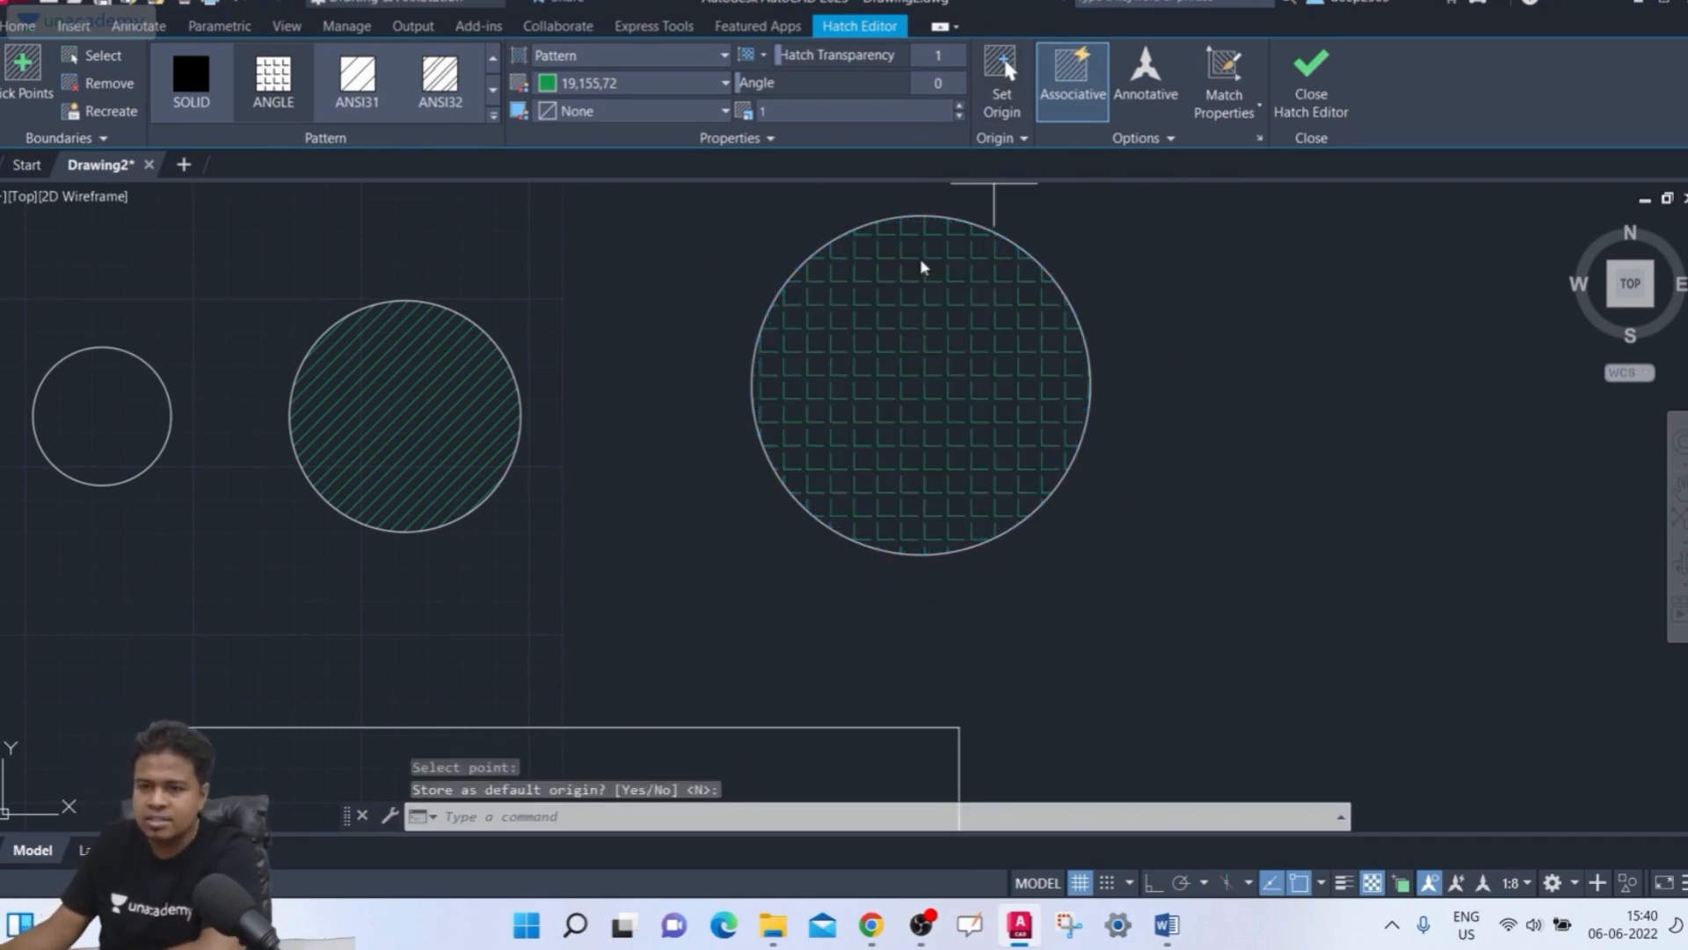
click(847, 282)
click(1013, 112)
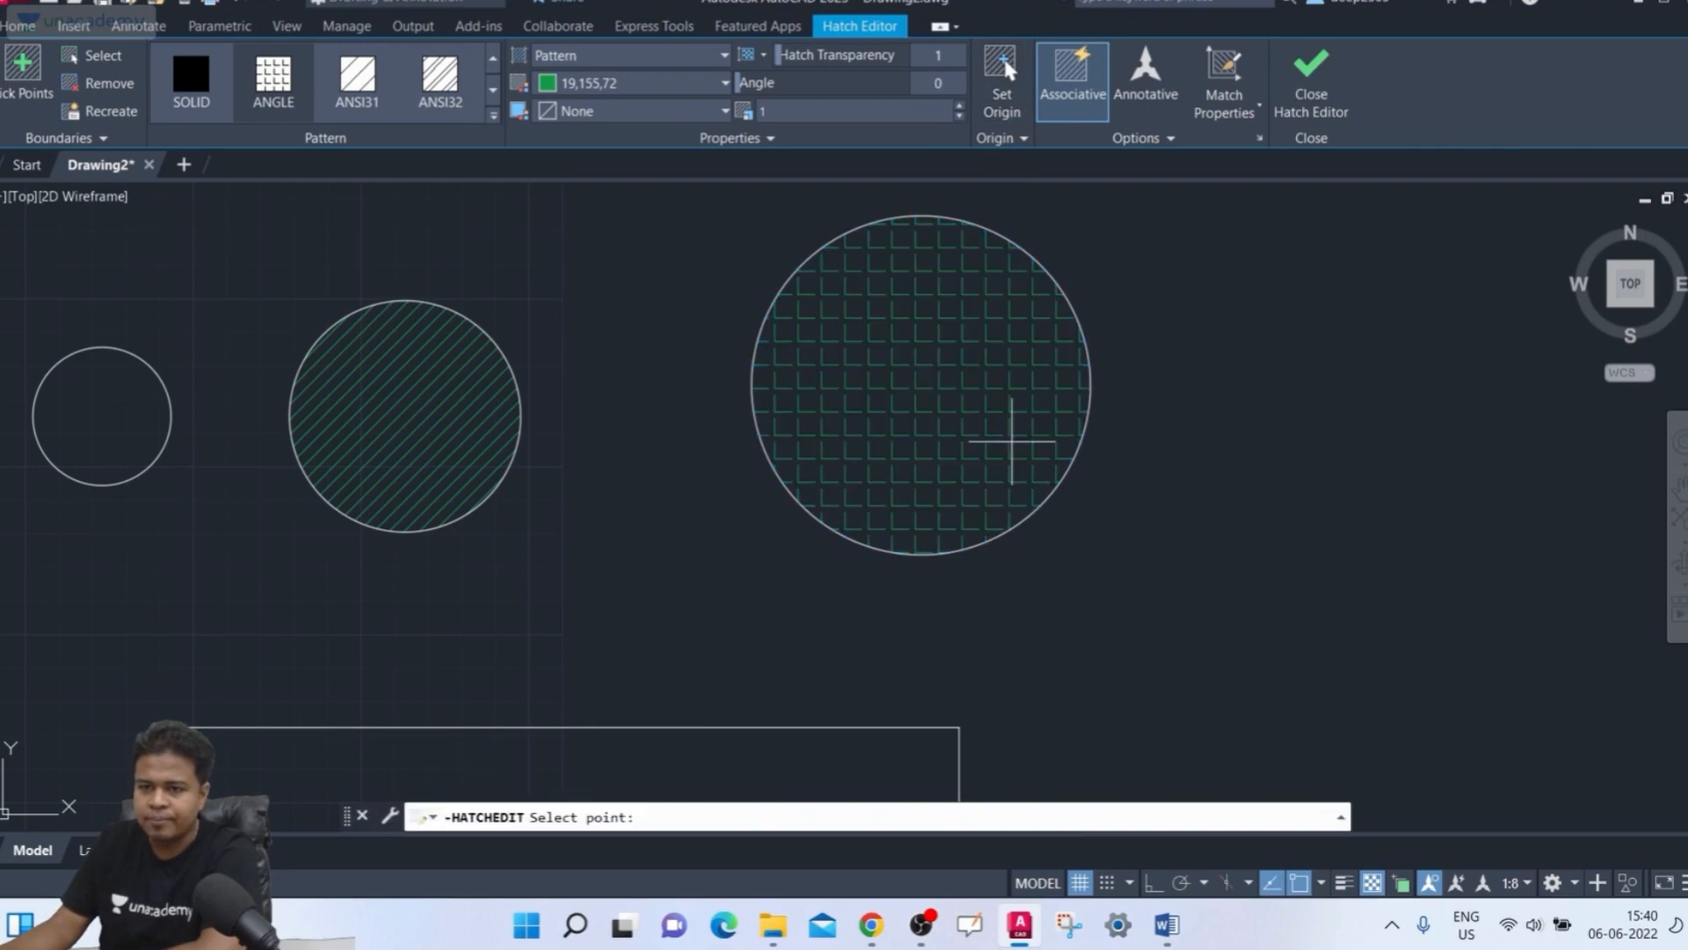
click(1010, 441)
click(997, 75)
click(897, 422)
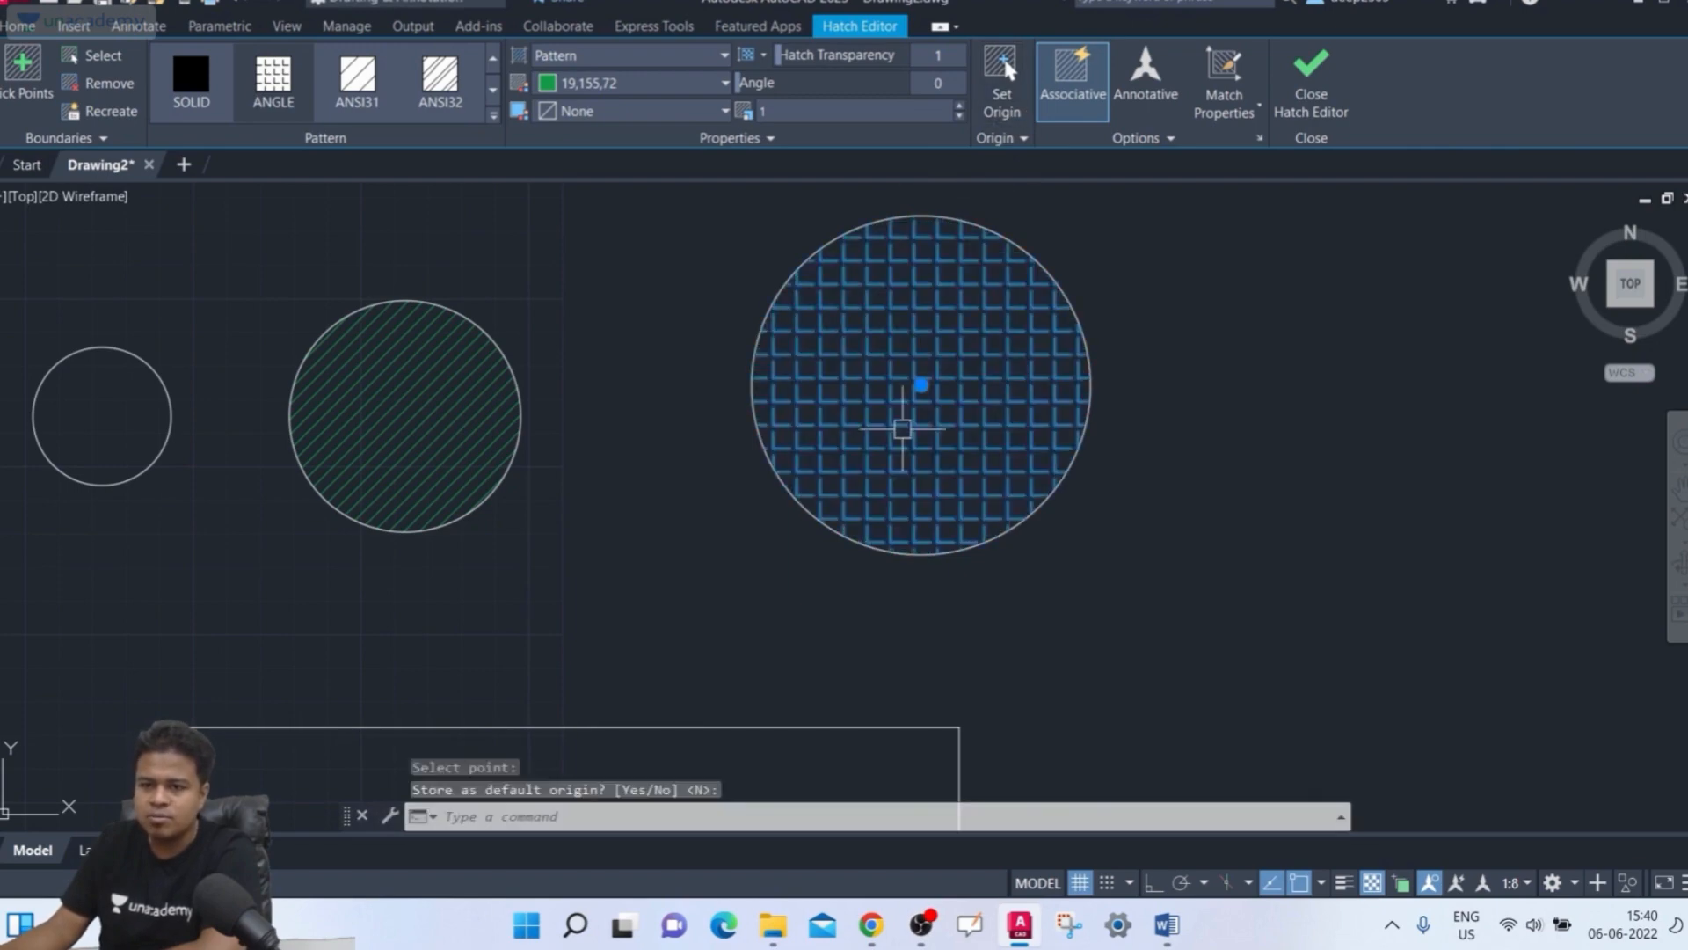
click(1001, 75)
click(998, 469)
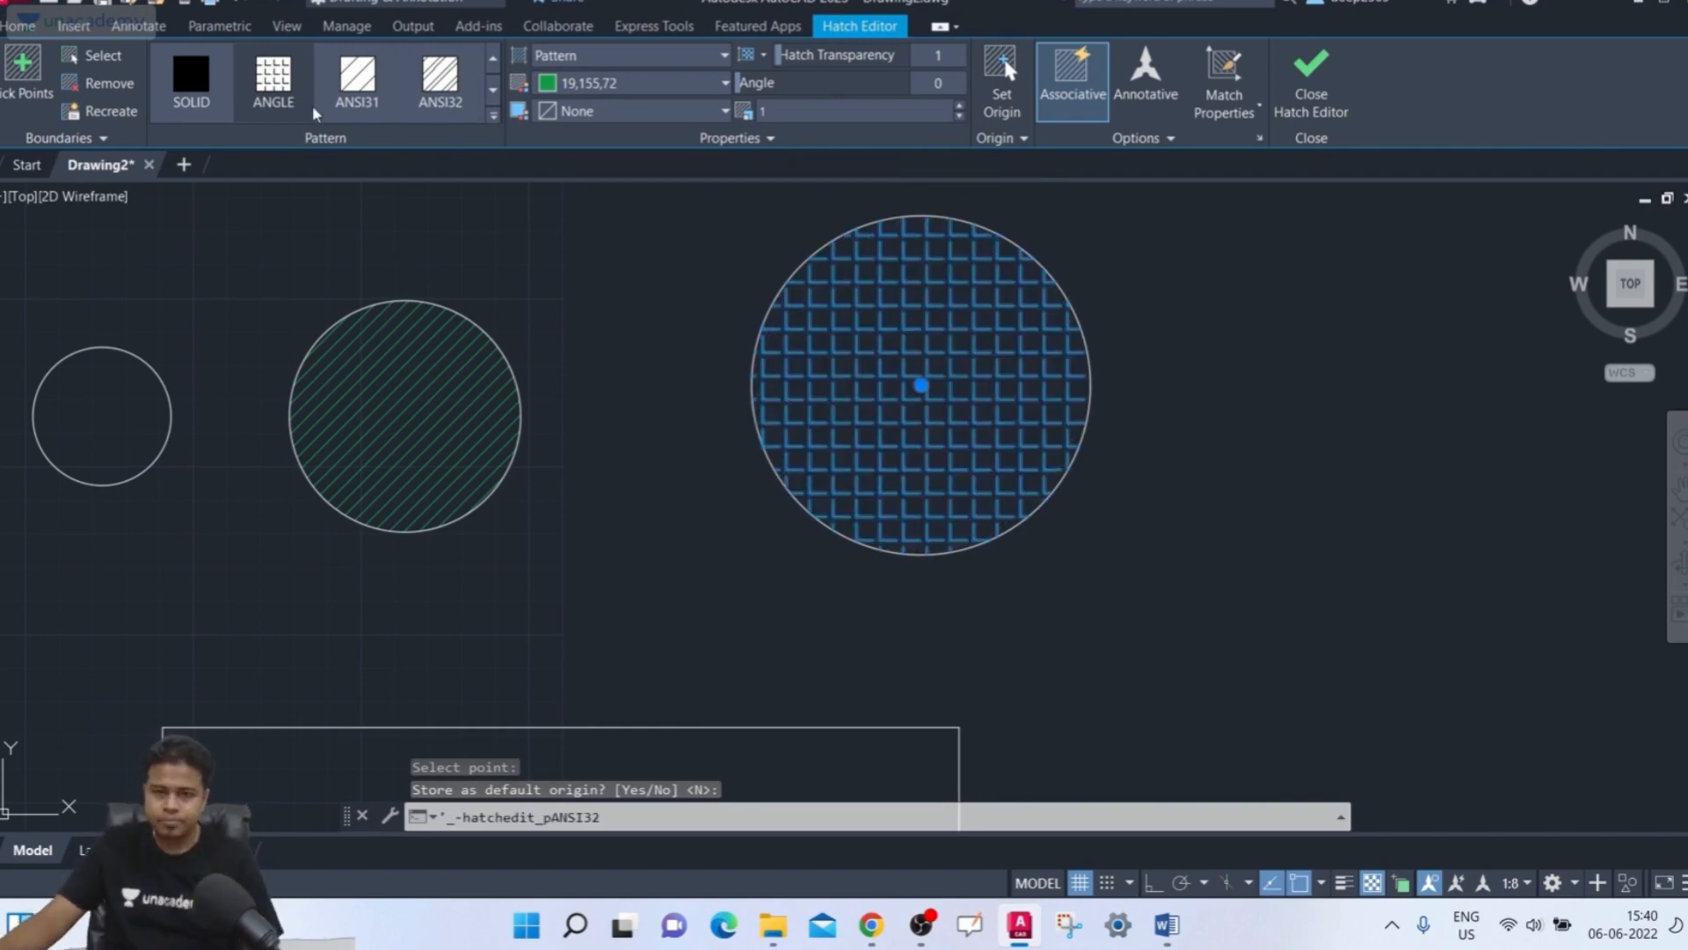
Change the large circle's hatch pattern to ANSI31 and close the hatch editor
click(356, 81)
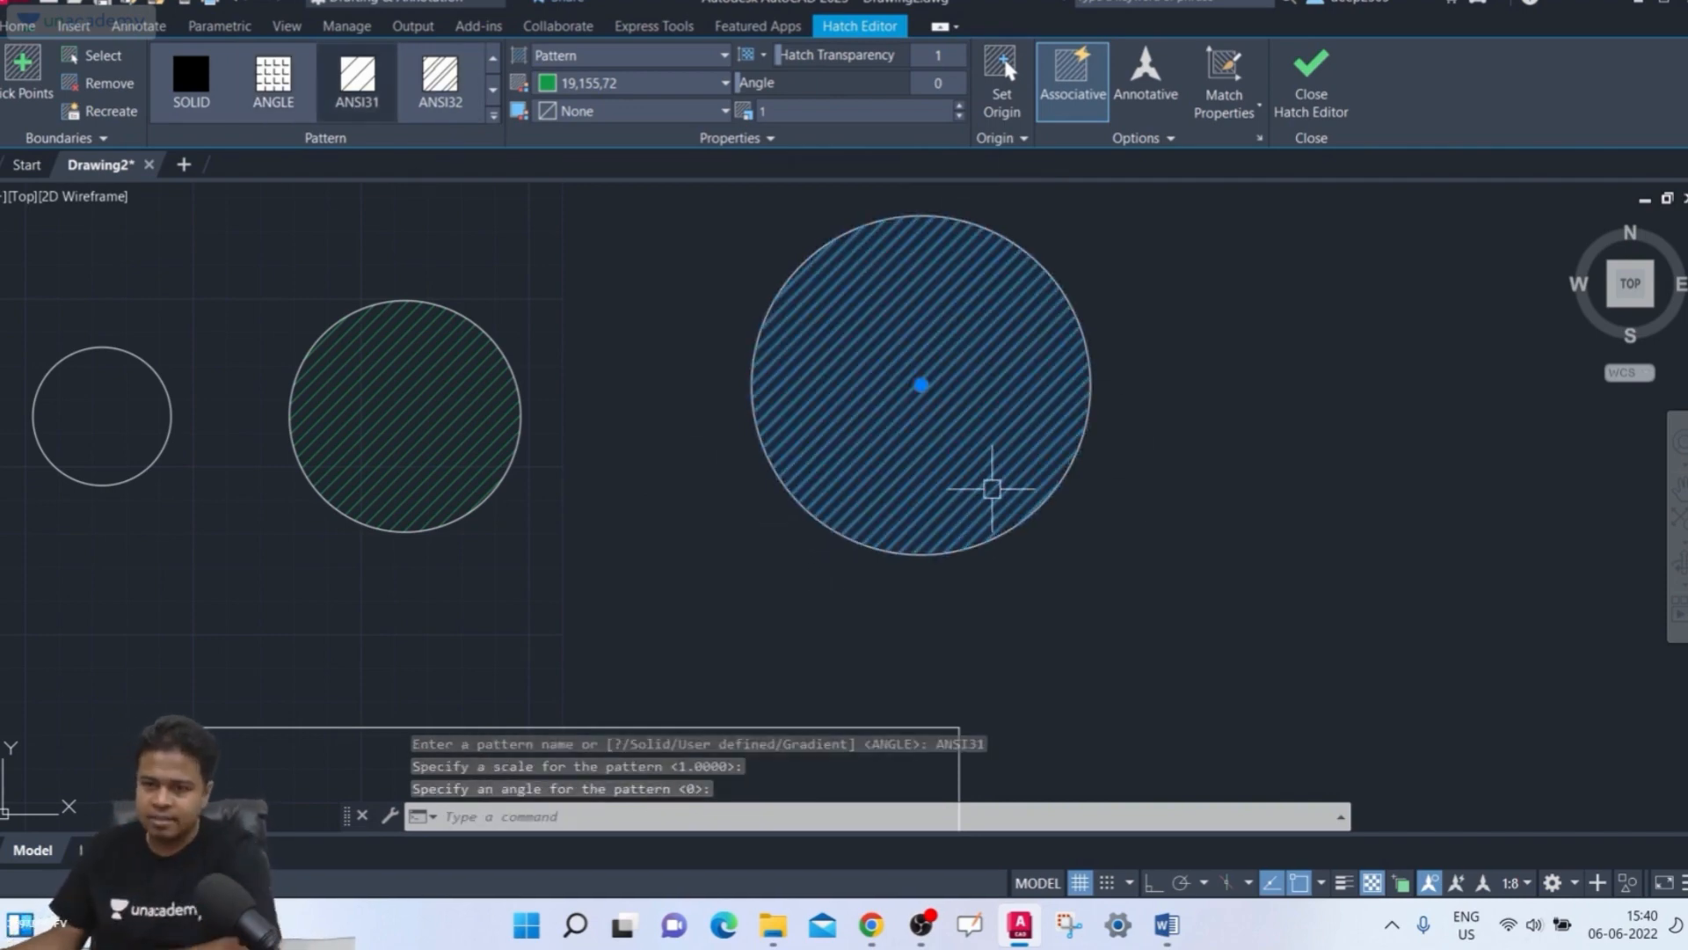
click(1293, 81)
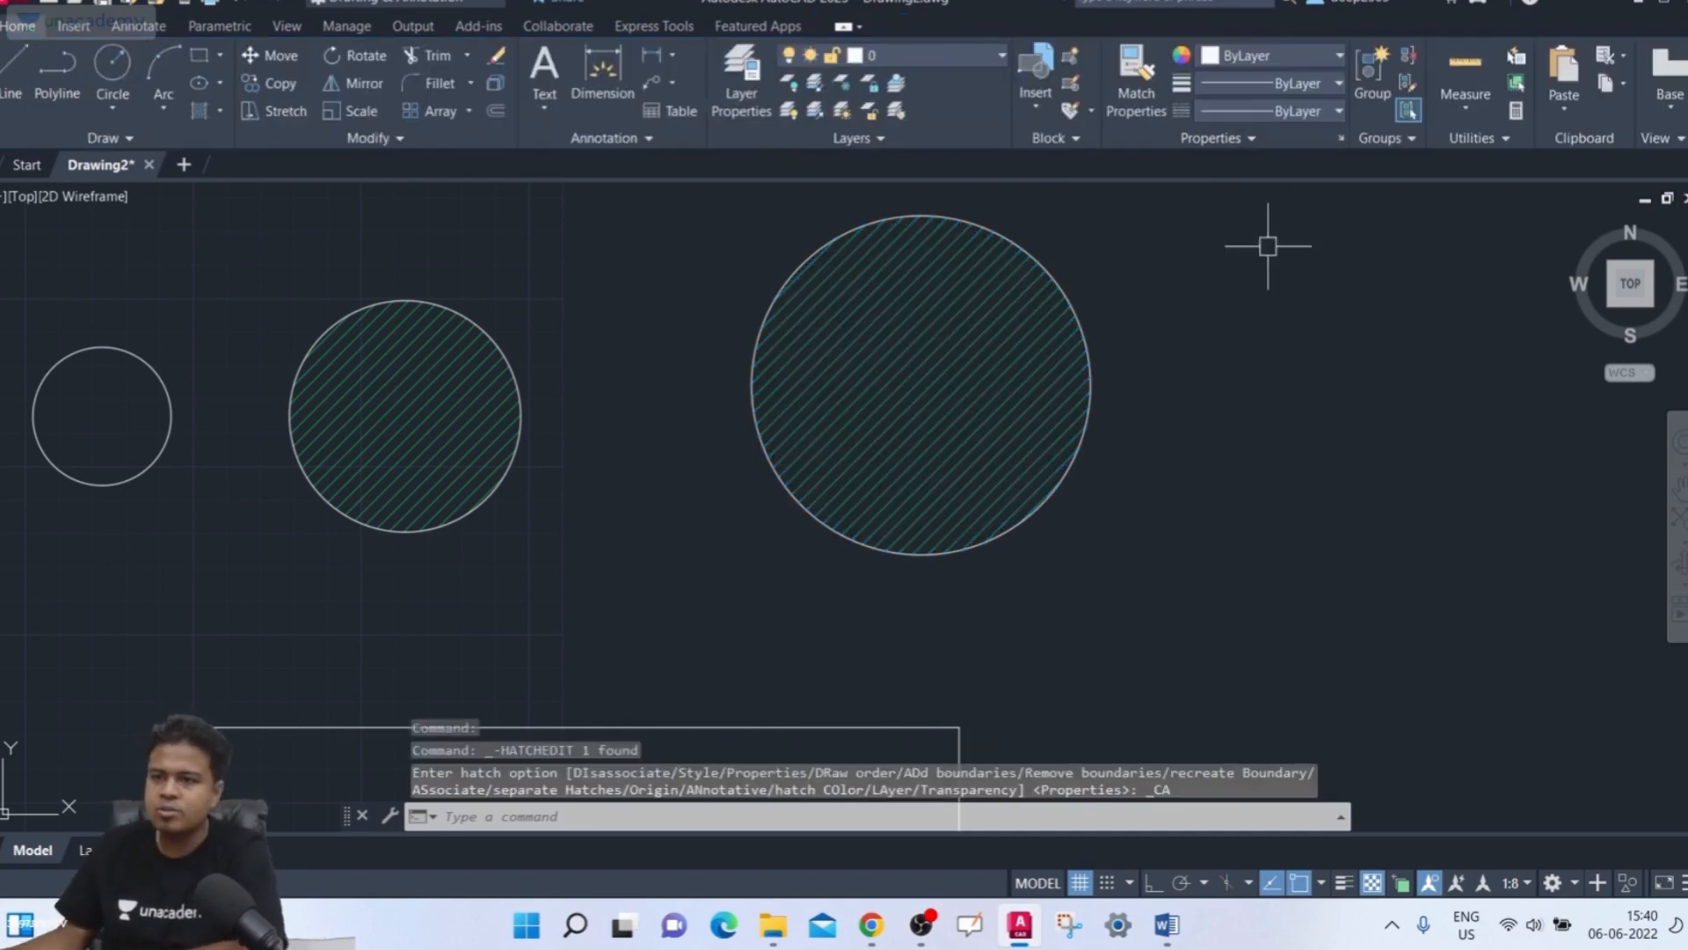
click(397, 373)
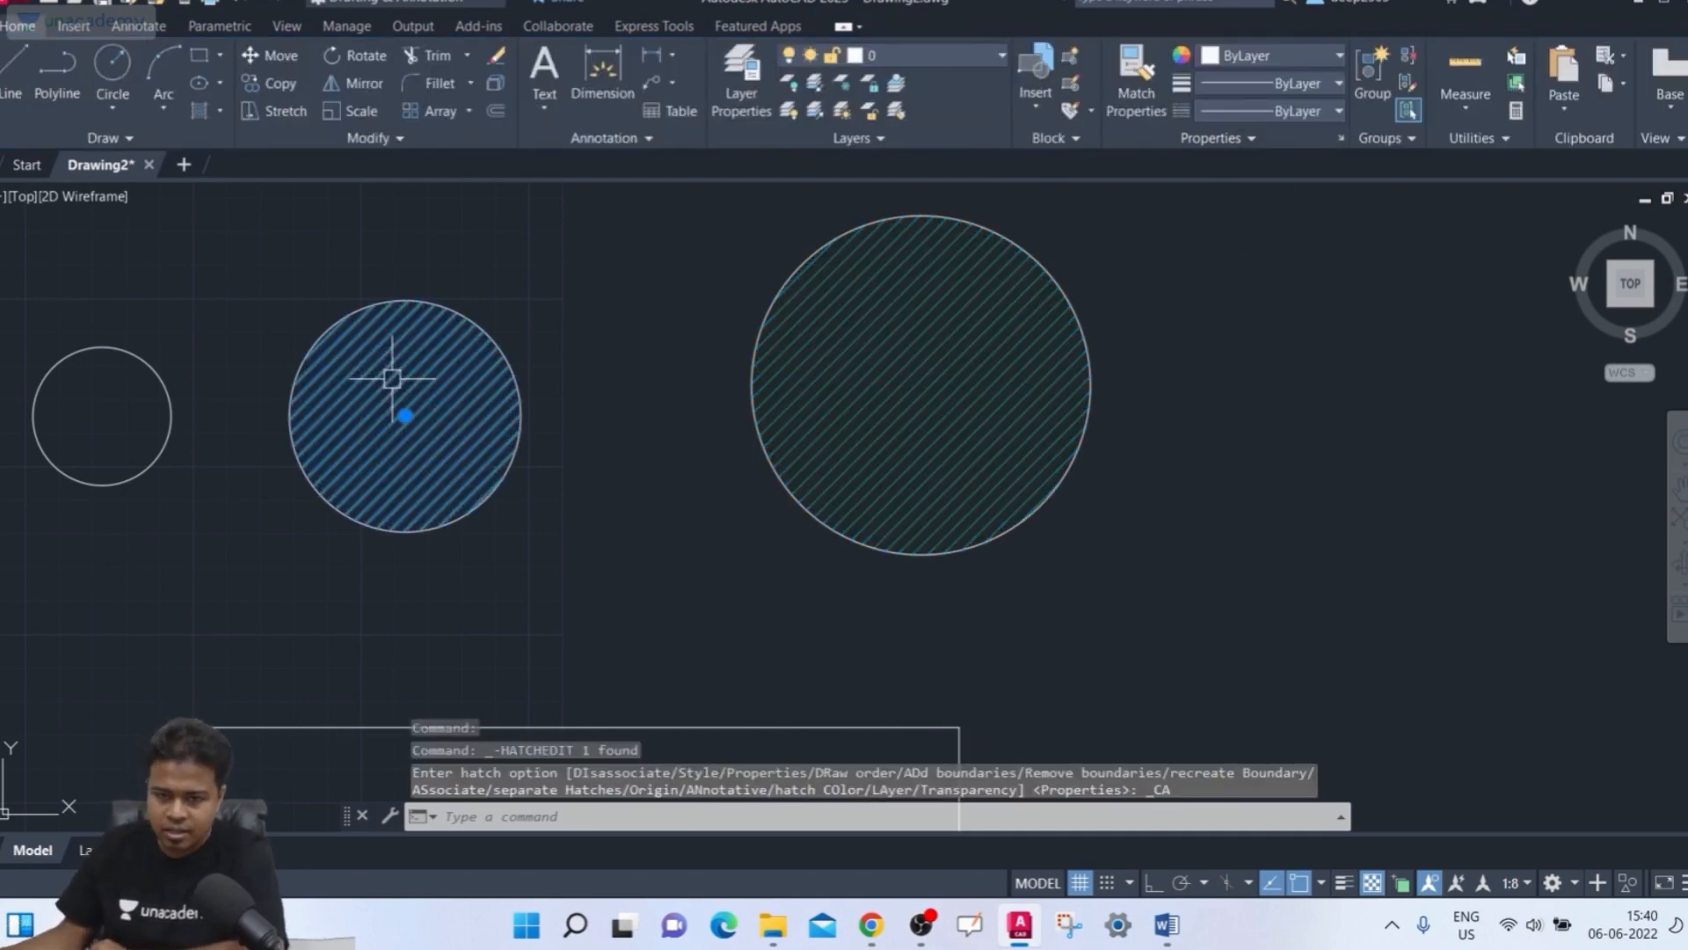
mouse_move(745, 517)
middle_down()
mouse_move(912, 377)
mouse_move(808, 395)
middle_up()
scroll(905, 387, down, 4)
key(Escape)
scroll(804, 413, up, 2)
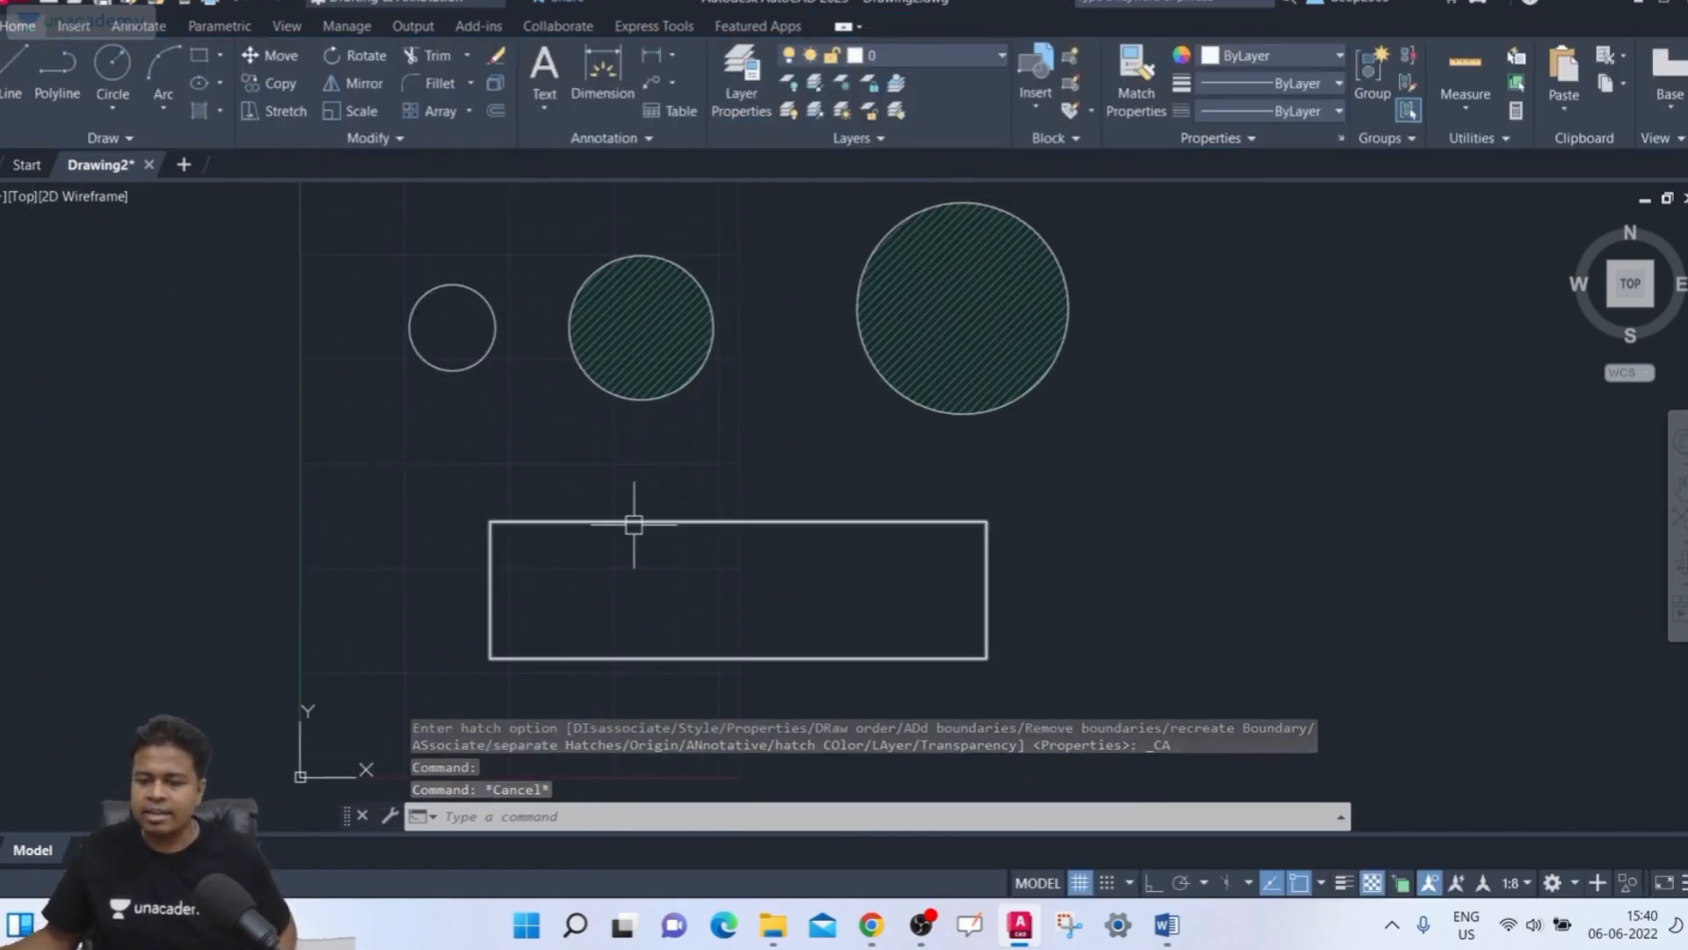
Start a new hatch and select the small circle and the rectangle as boundary objects
mouse_move(633, 525)
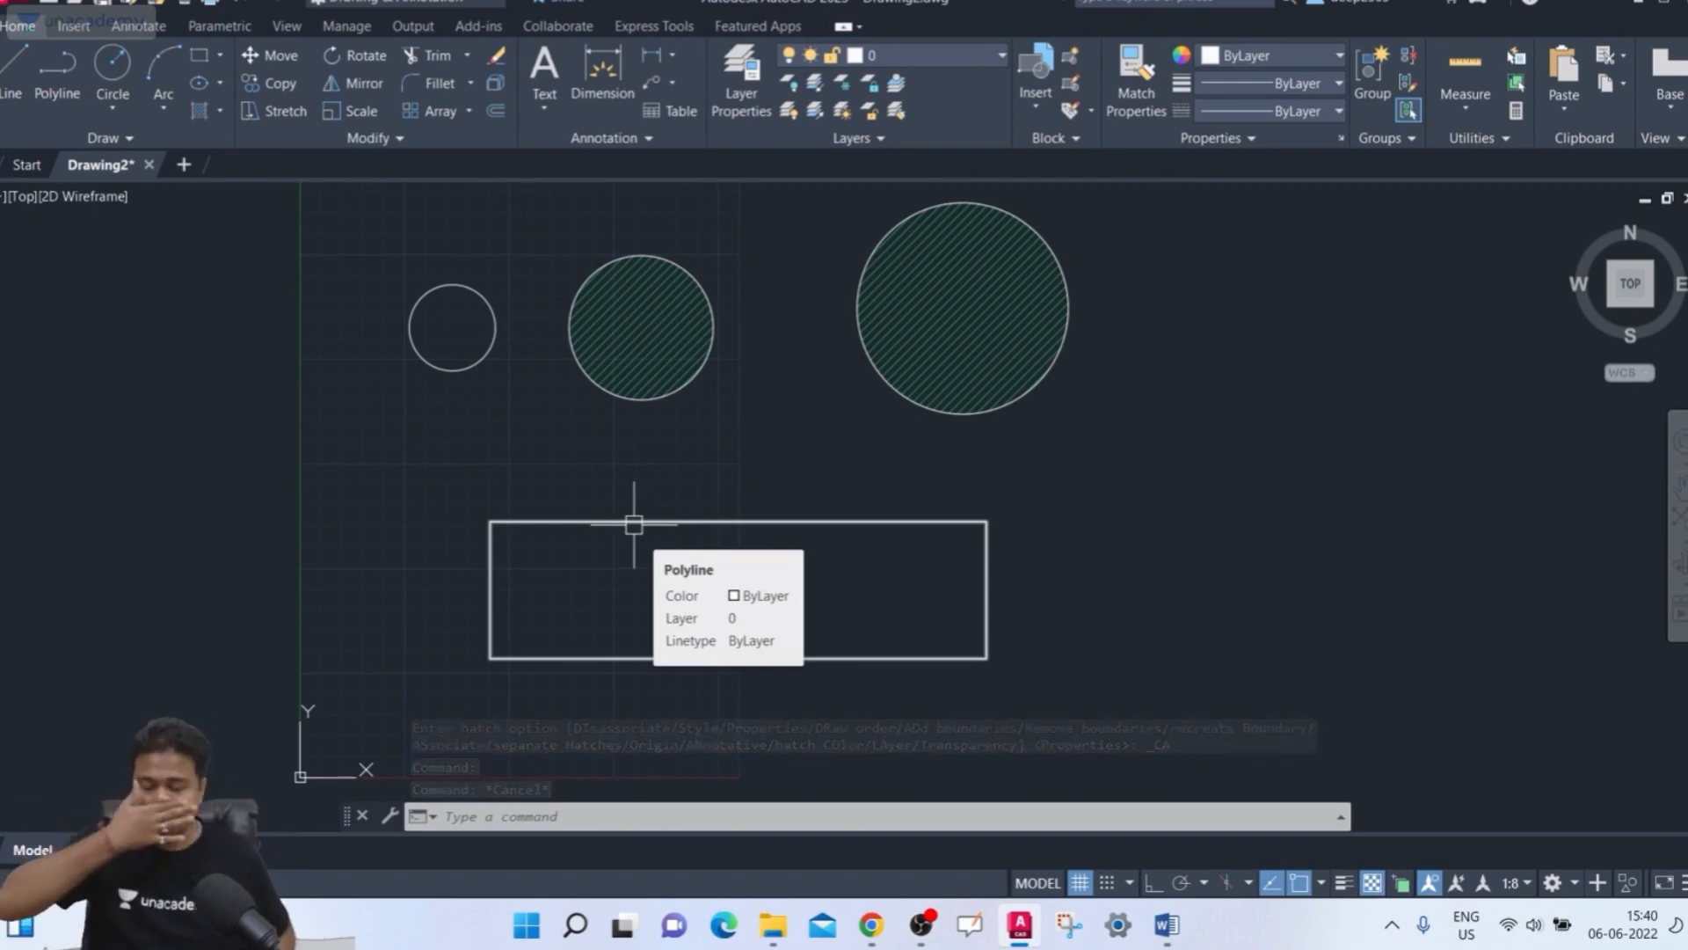
text(h)
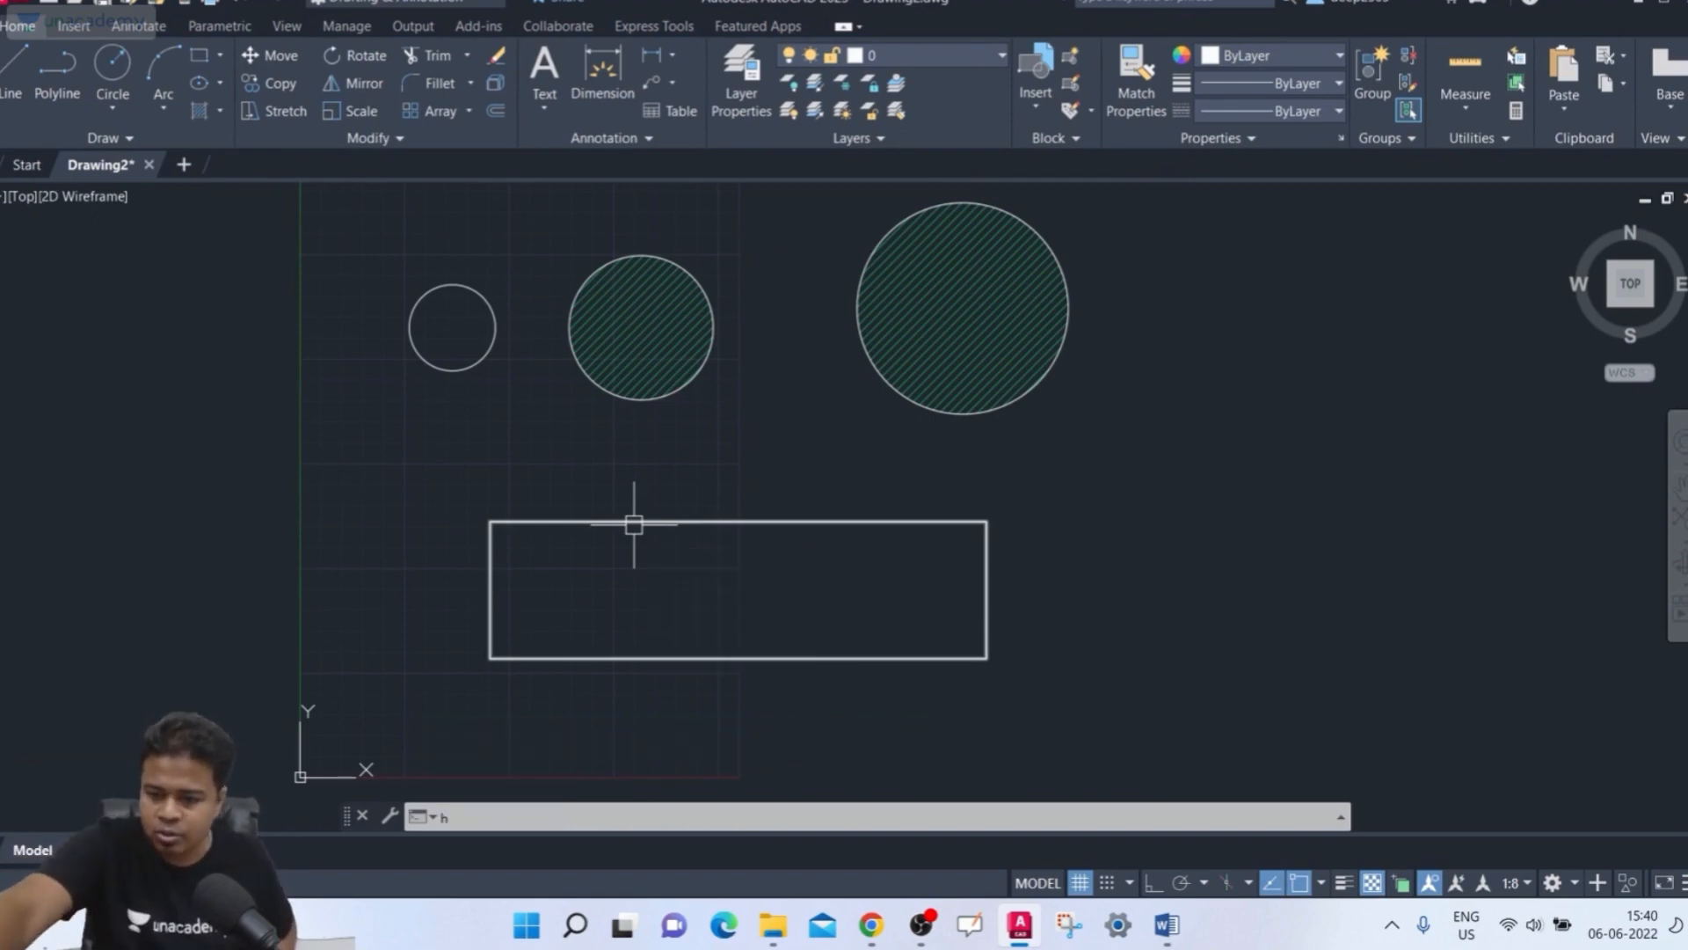
key(Return)
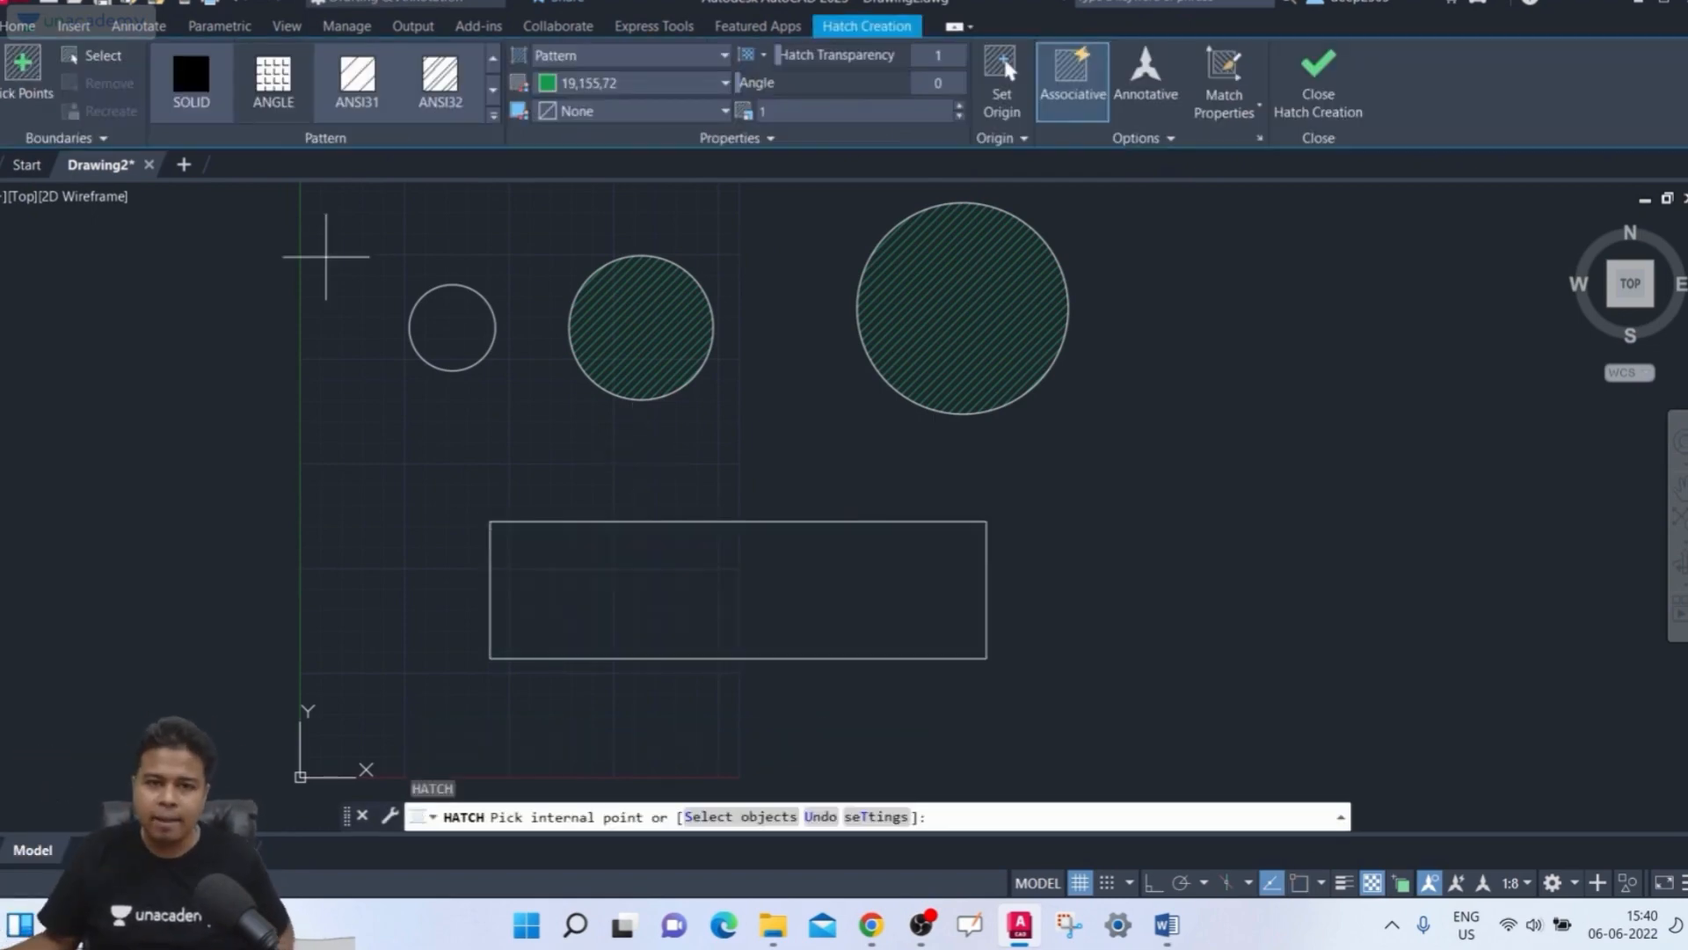
click(117, 64)
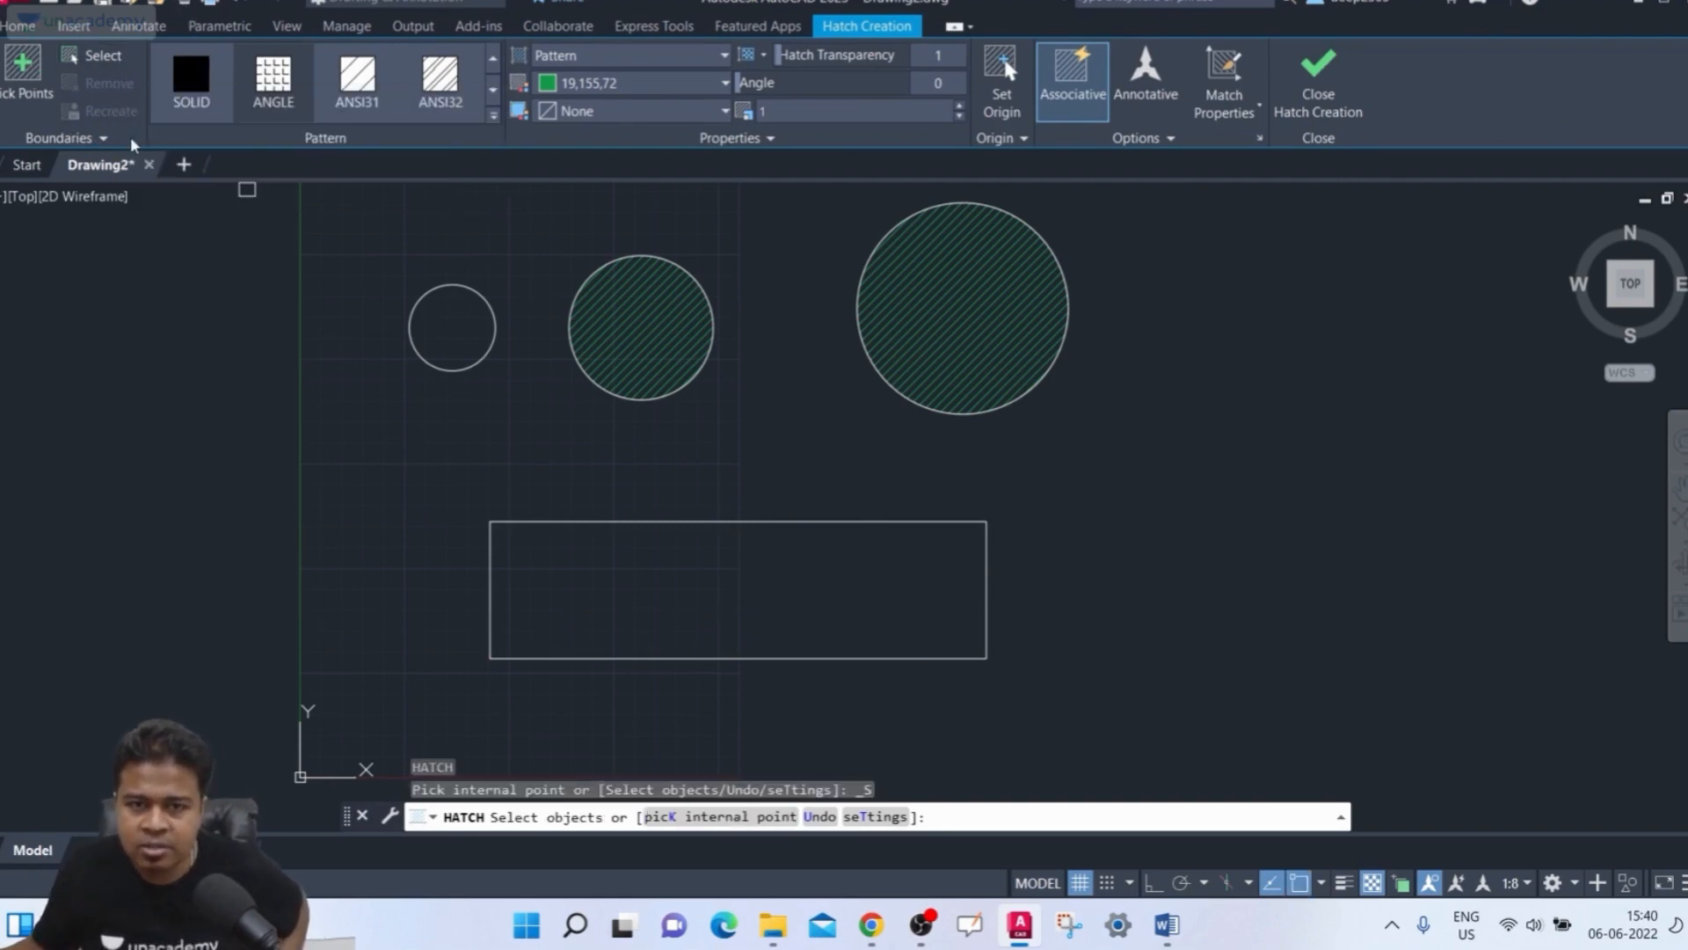
click(459, 373)
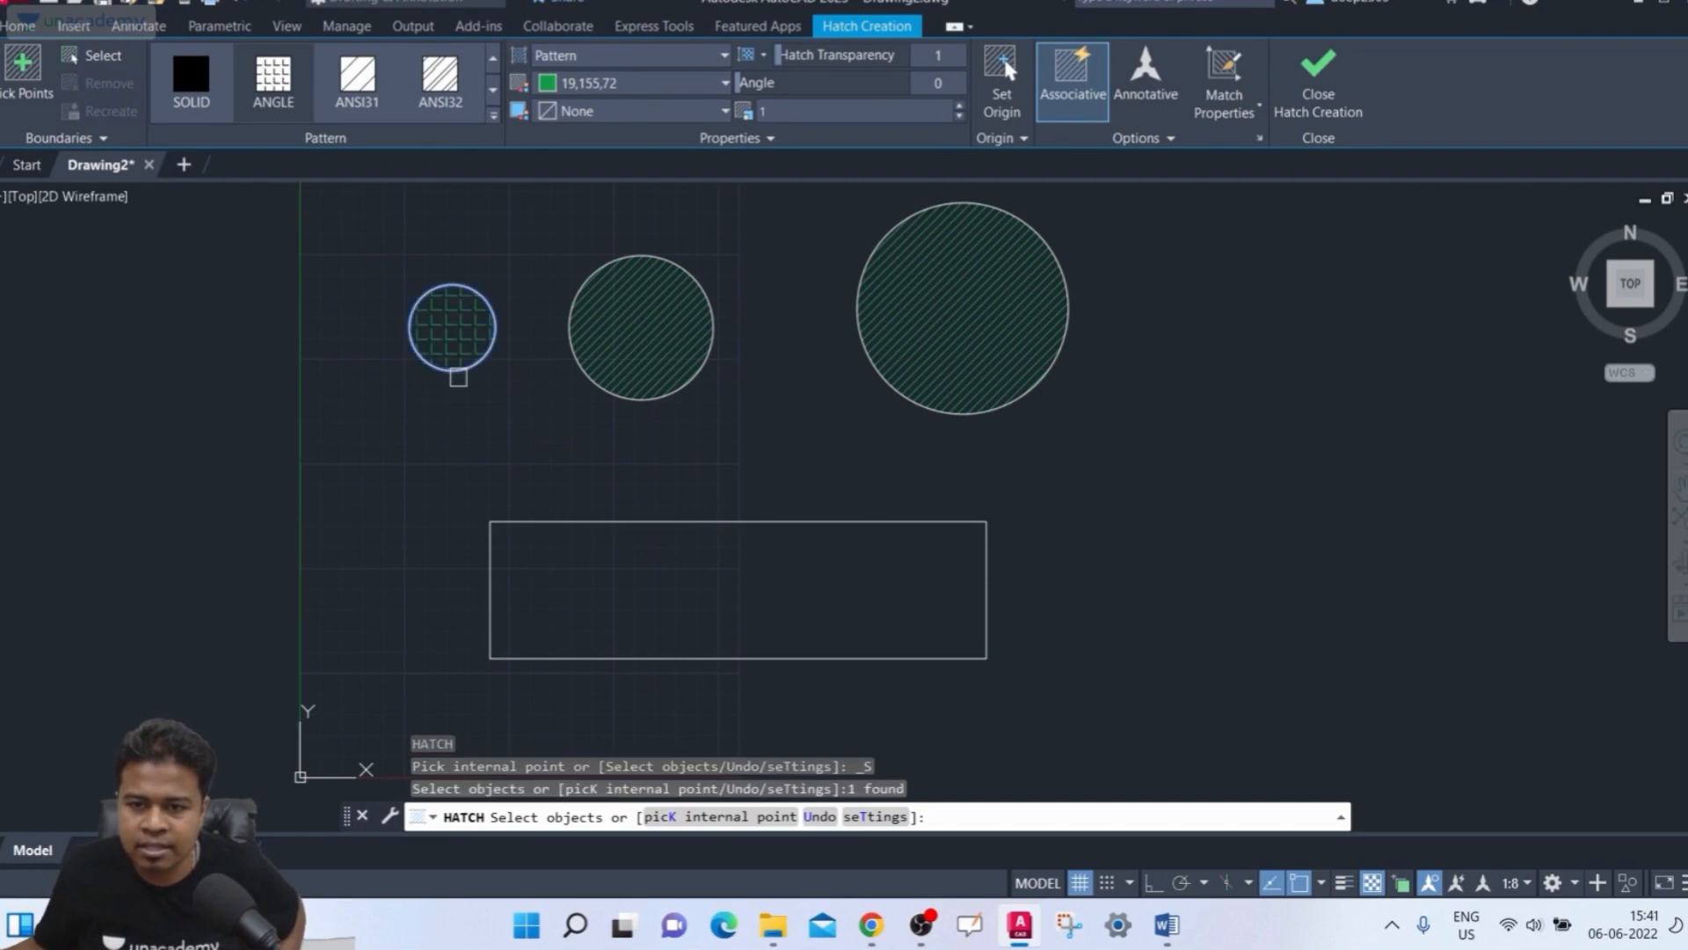
click(546, 522)
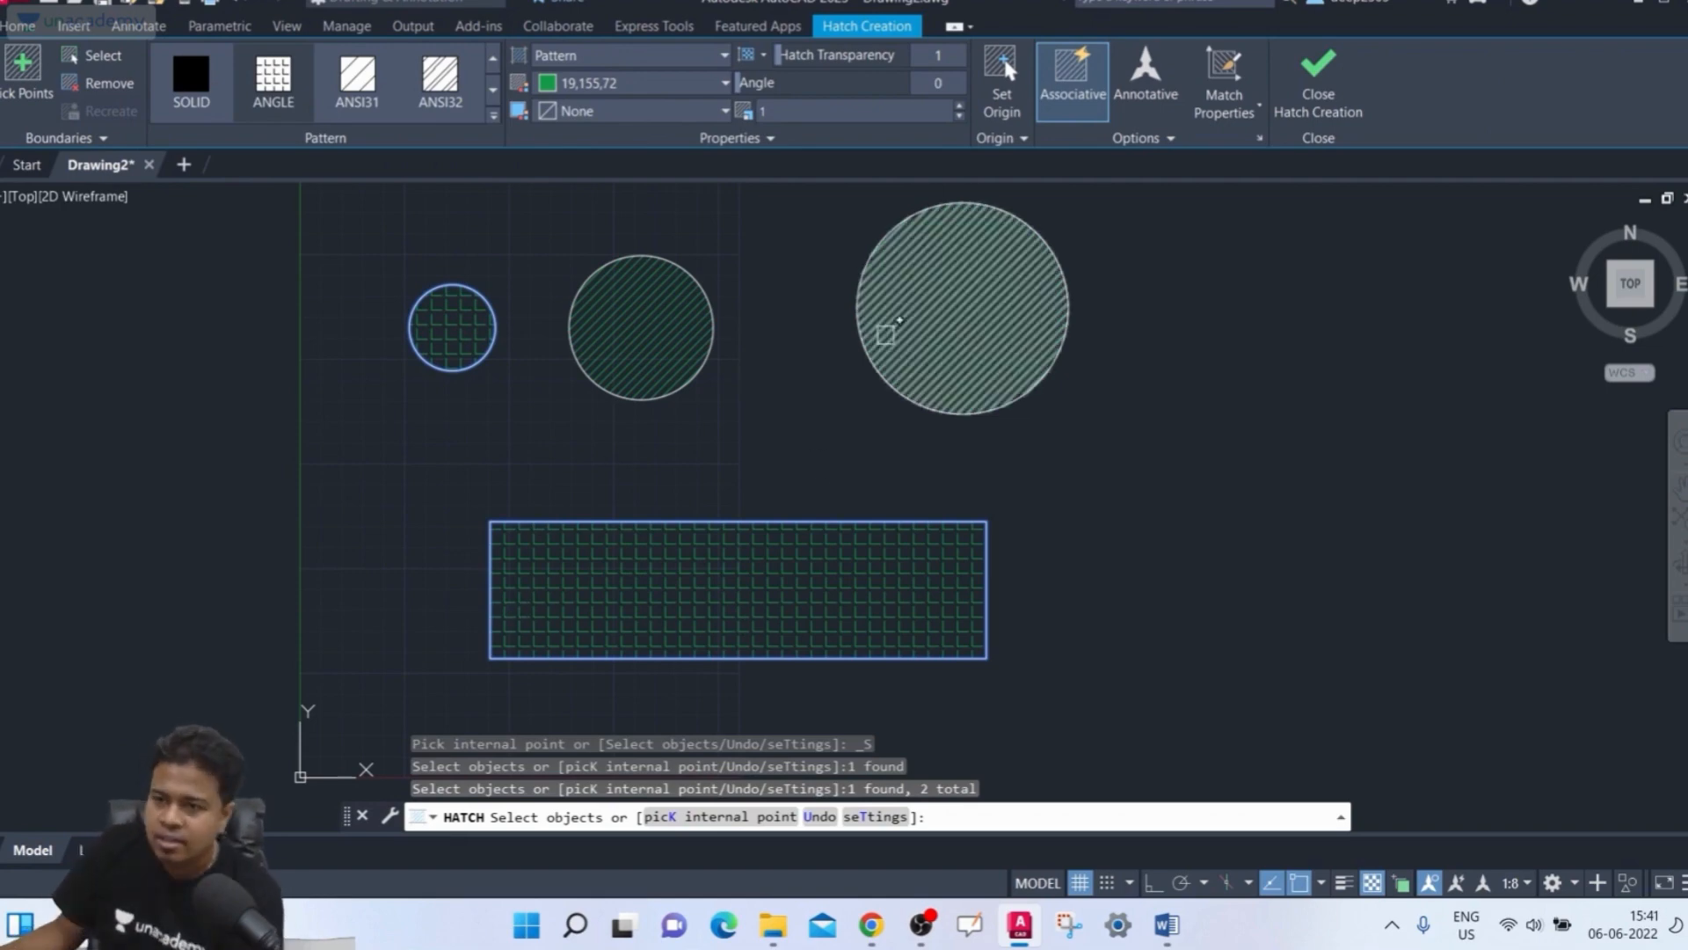
Open the hatch options, toggle Create Separate Hatches, and finish creating the hatch
click(1147, 140)
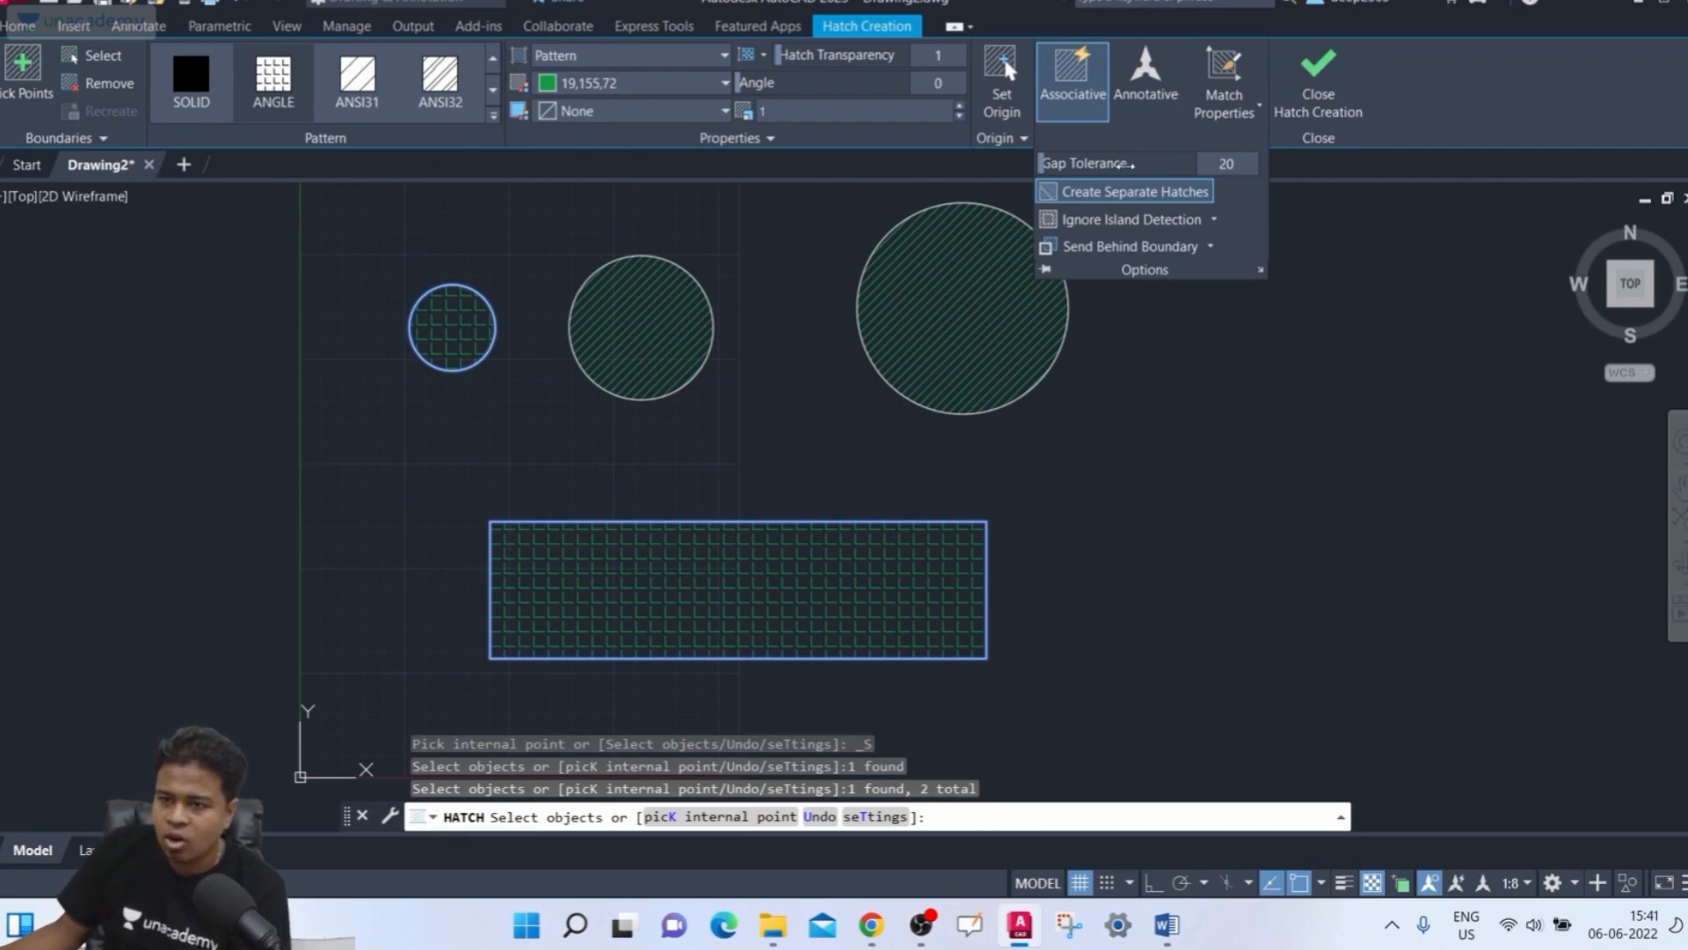
click(1083, 203)
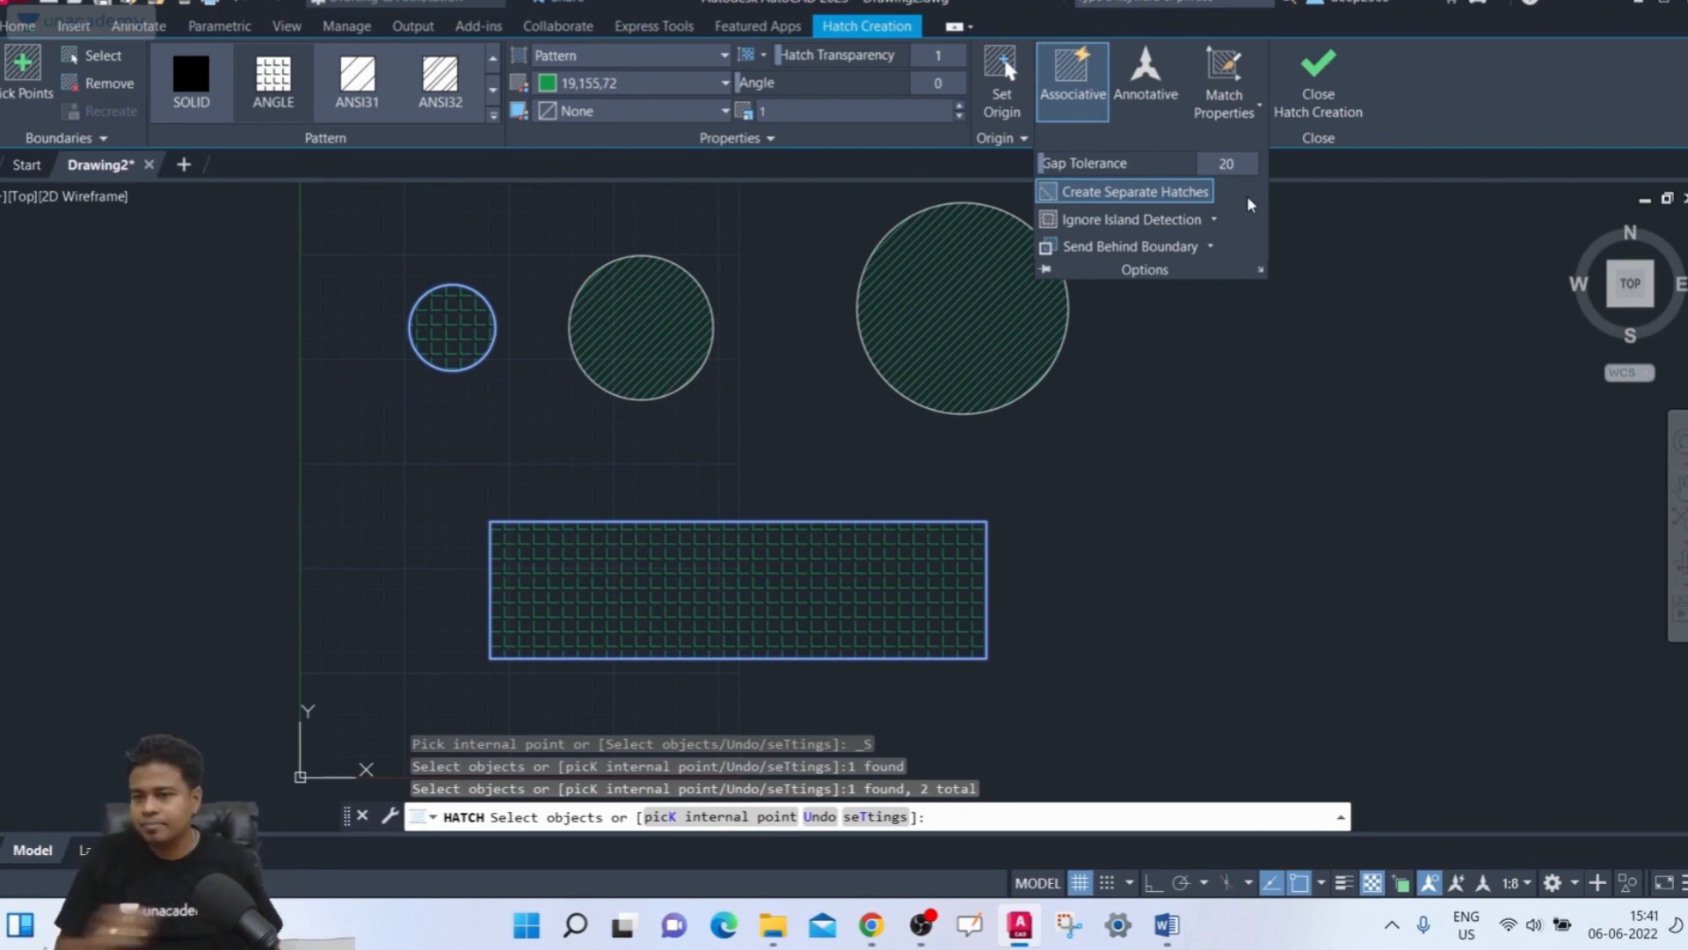
click(1143, 193)
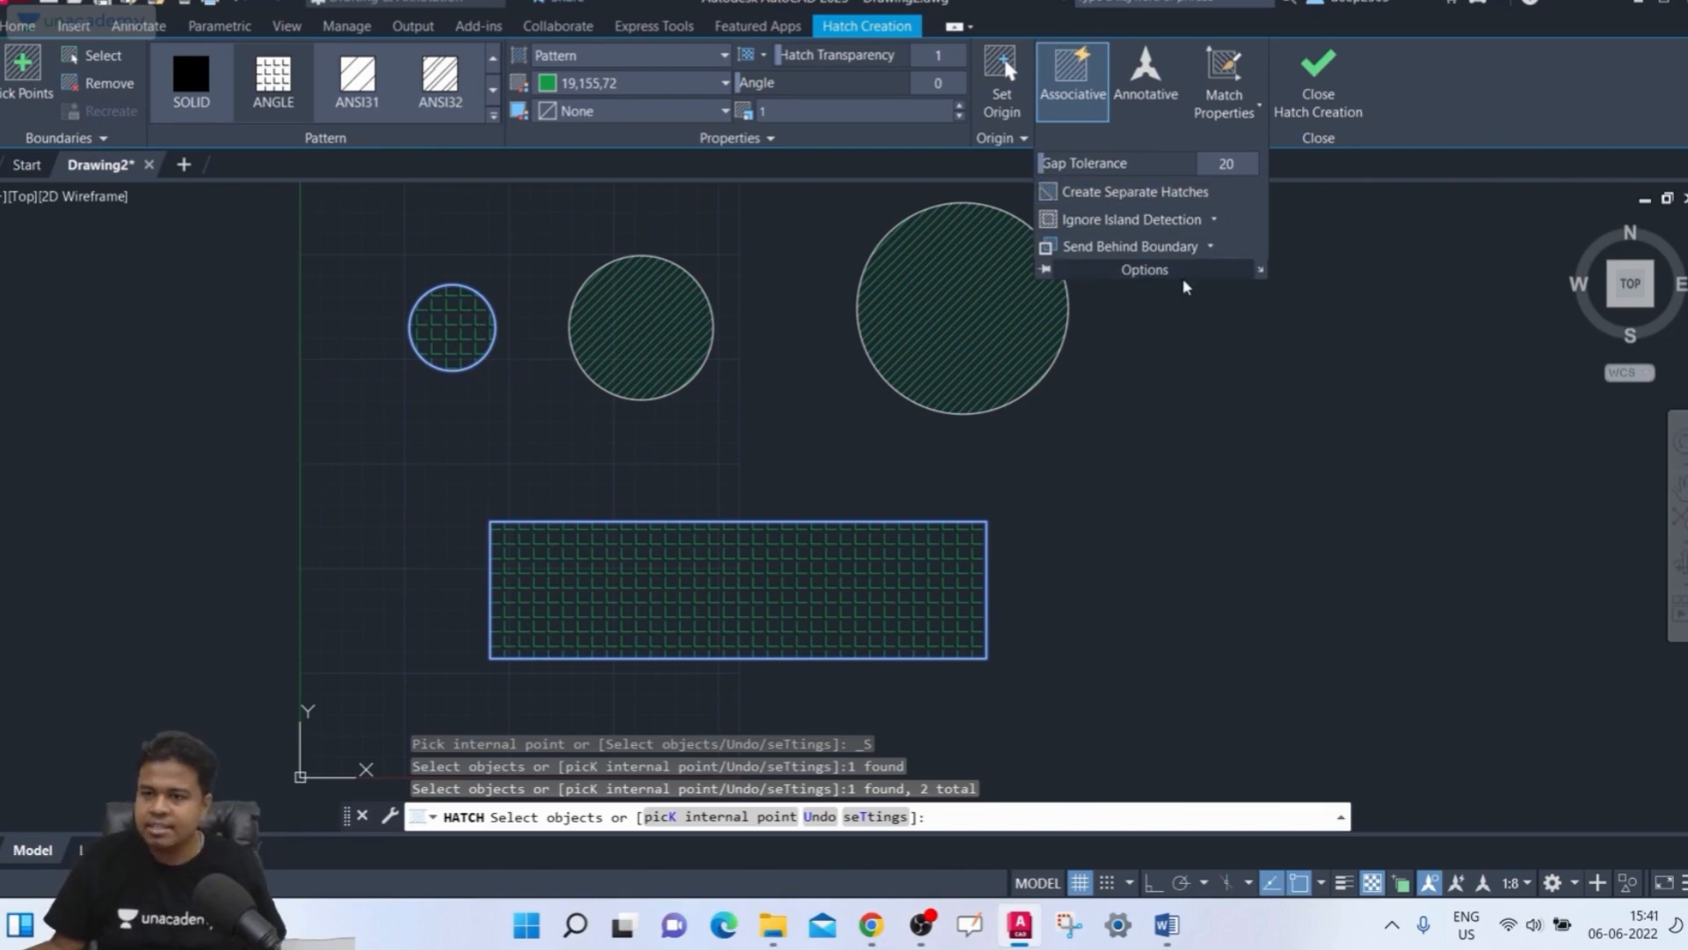
click(1340, 74)
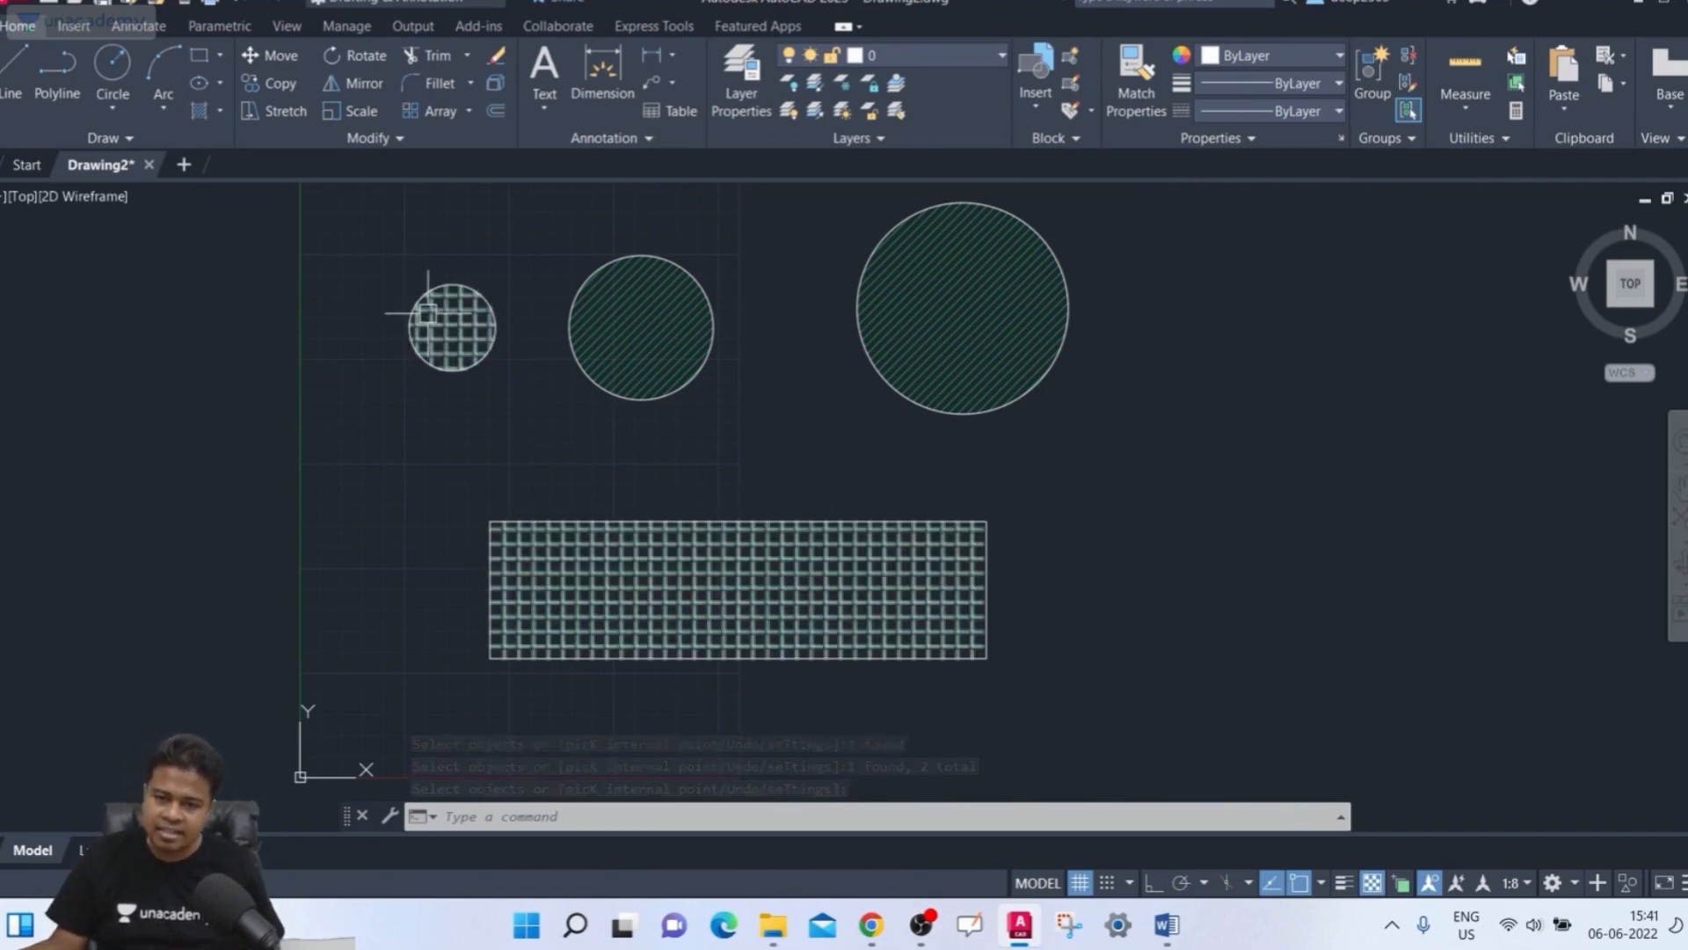
Edit the rectangle's hatch, split it into separate hatches, and close the hatch editor
mouse_move(570, 575)
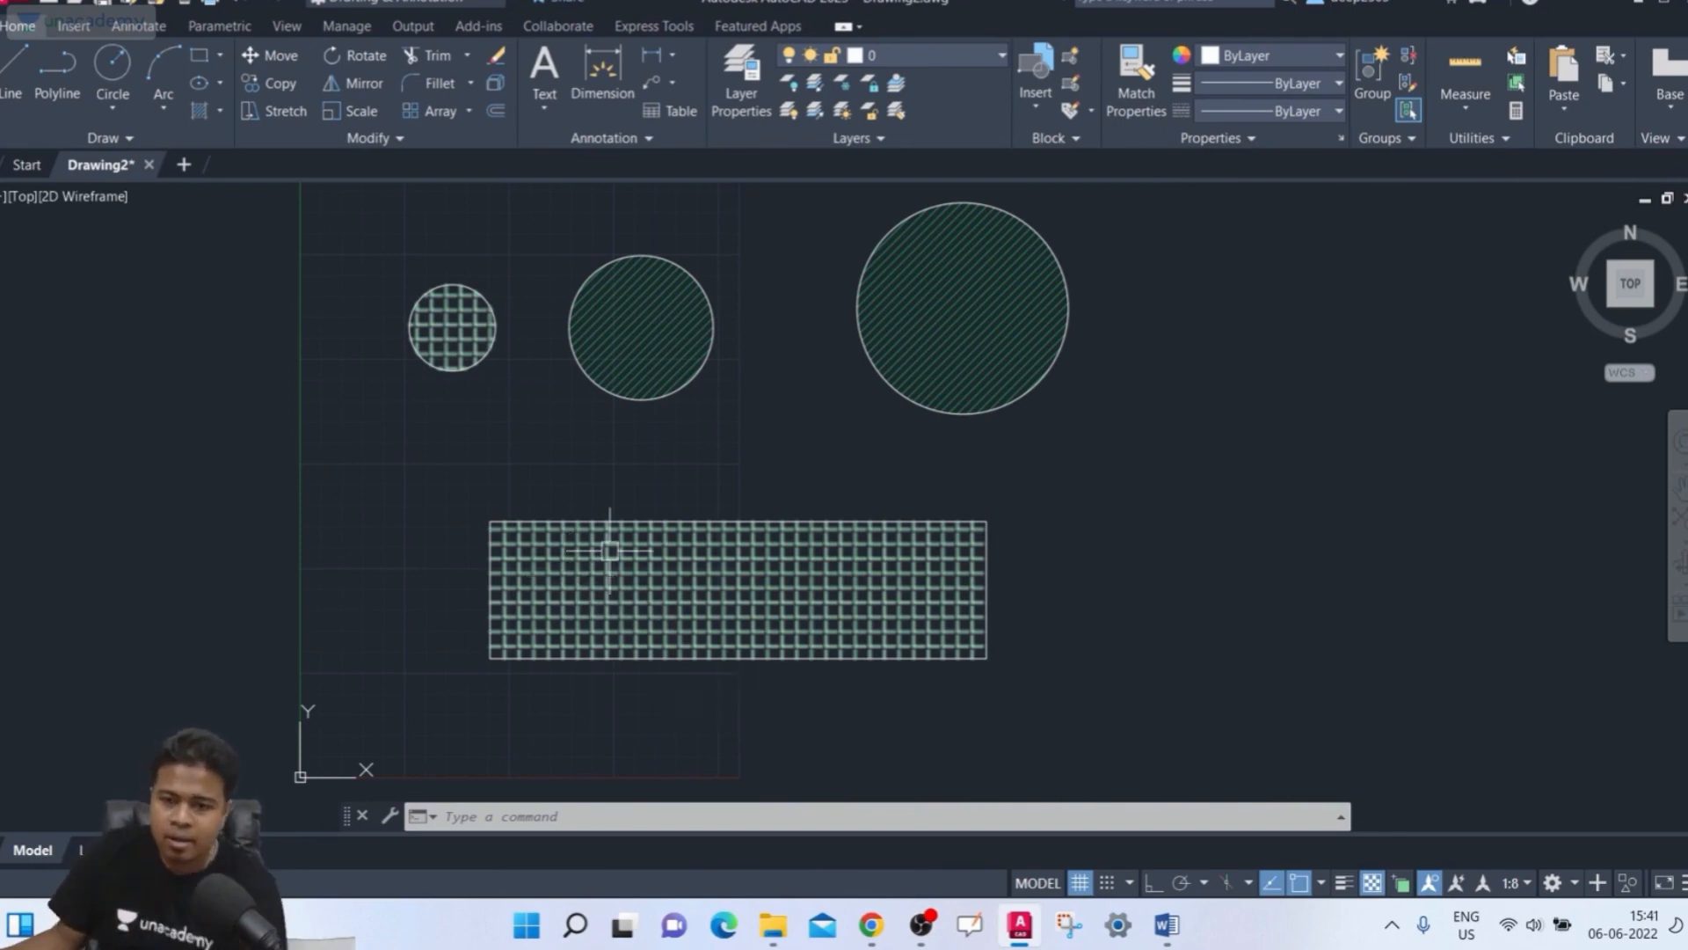
click(656, 593)
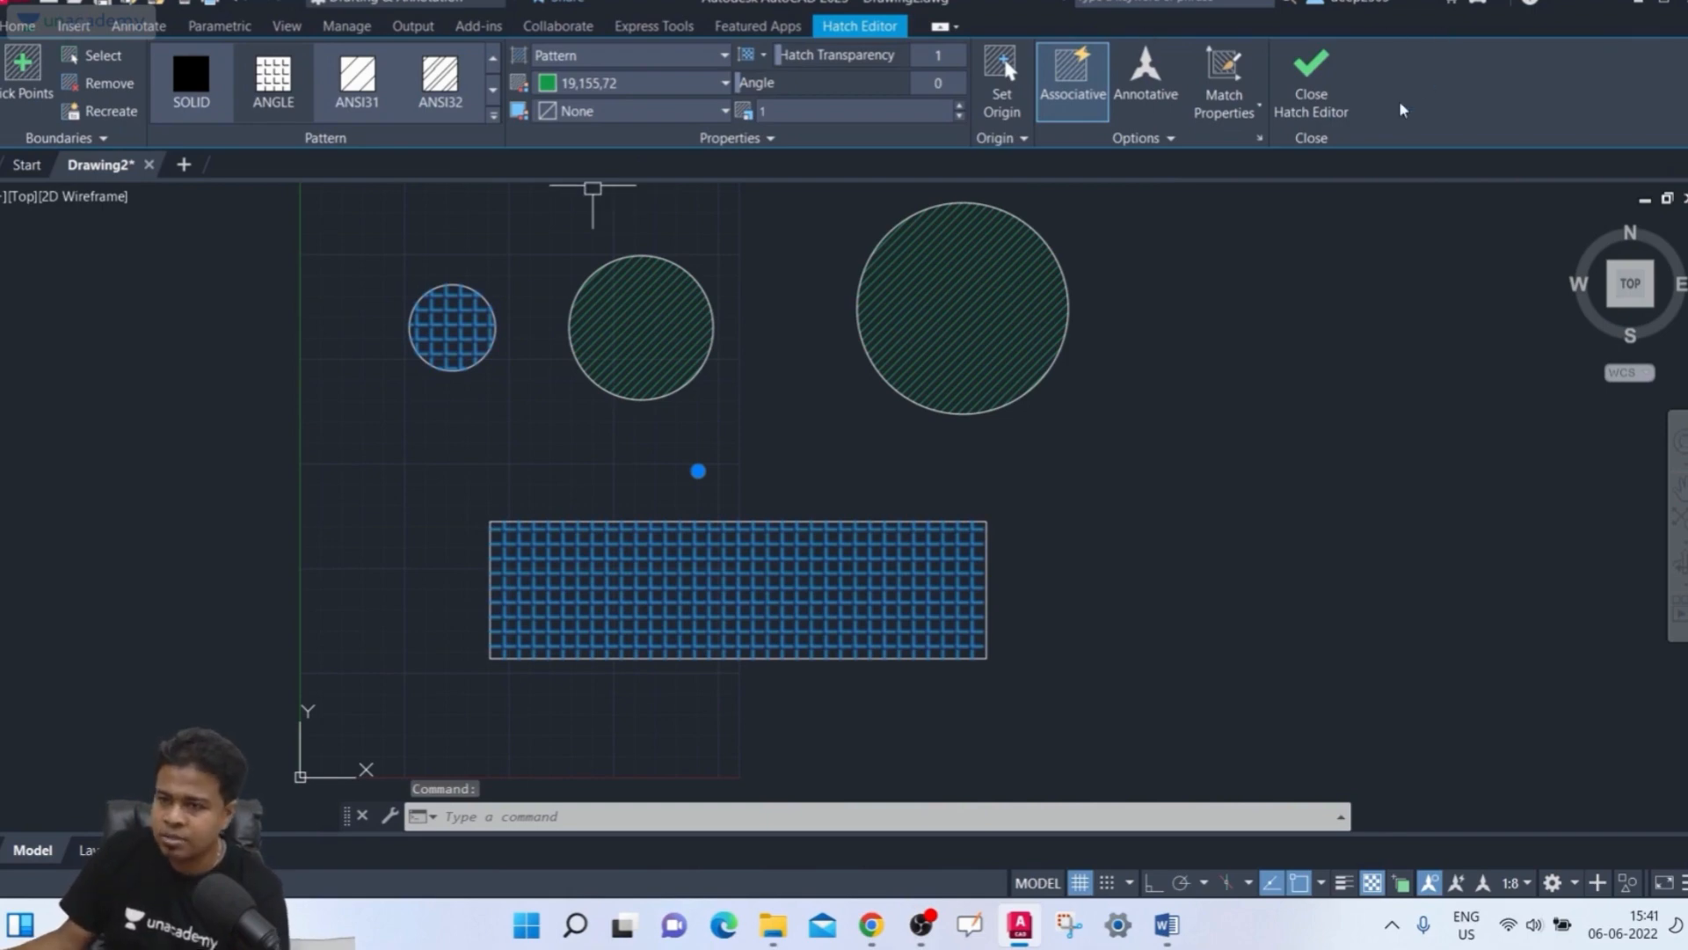
click(1162, 134)
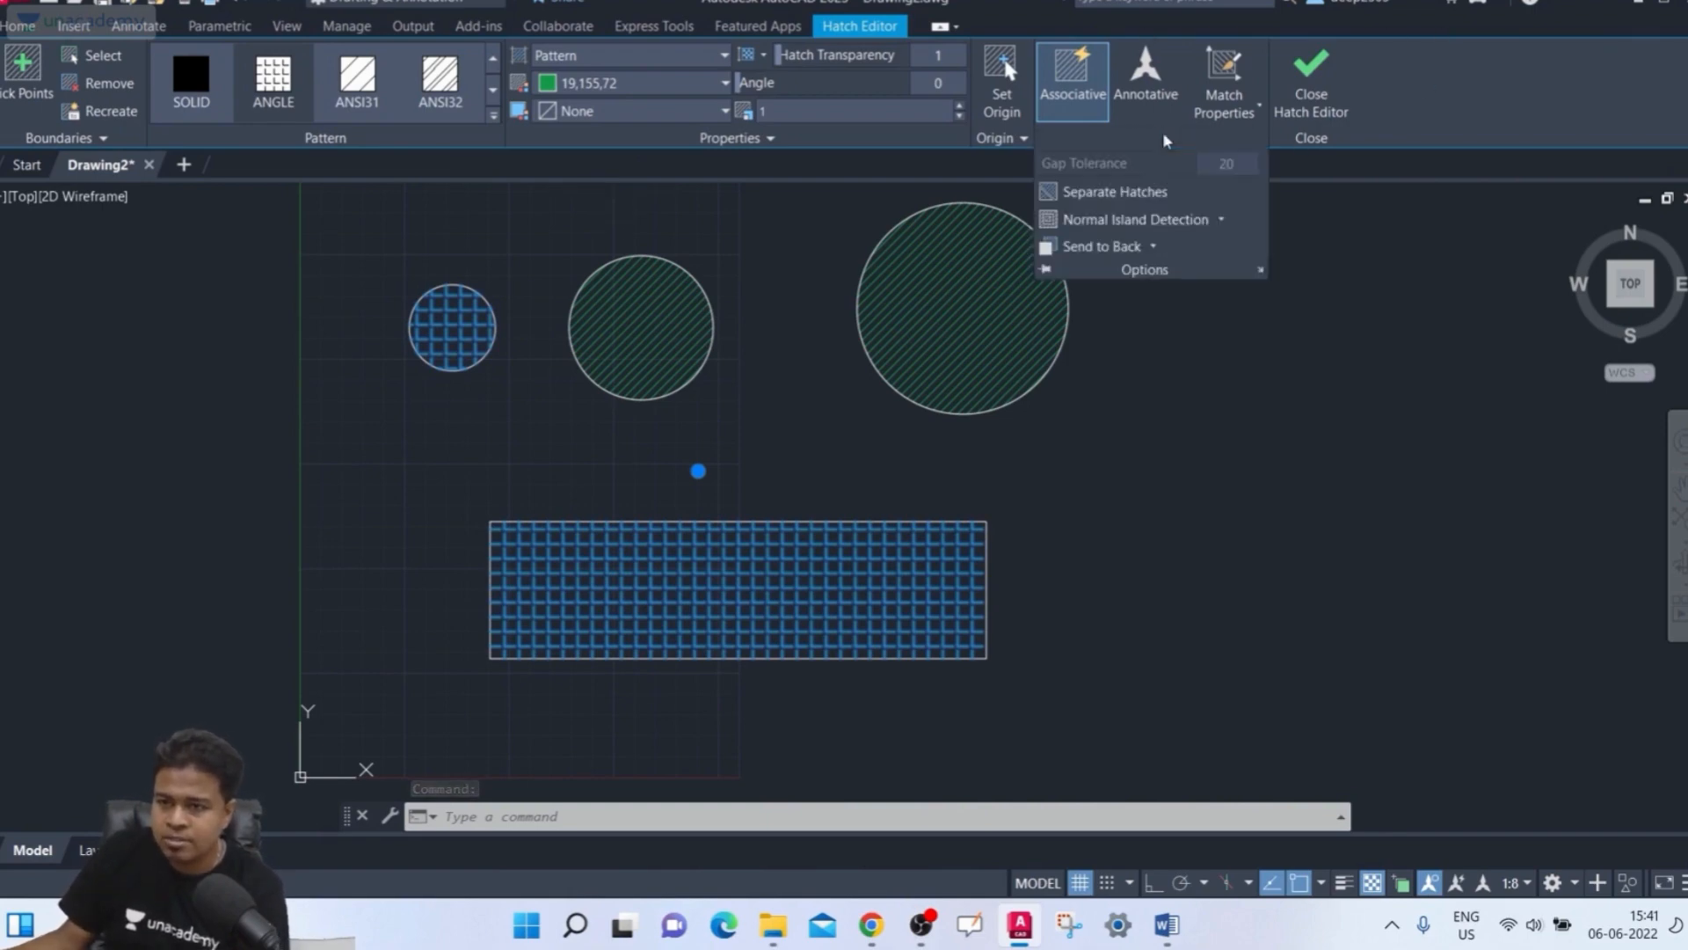
click(1081, 193)
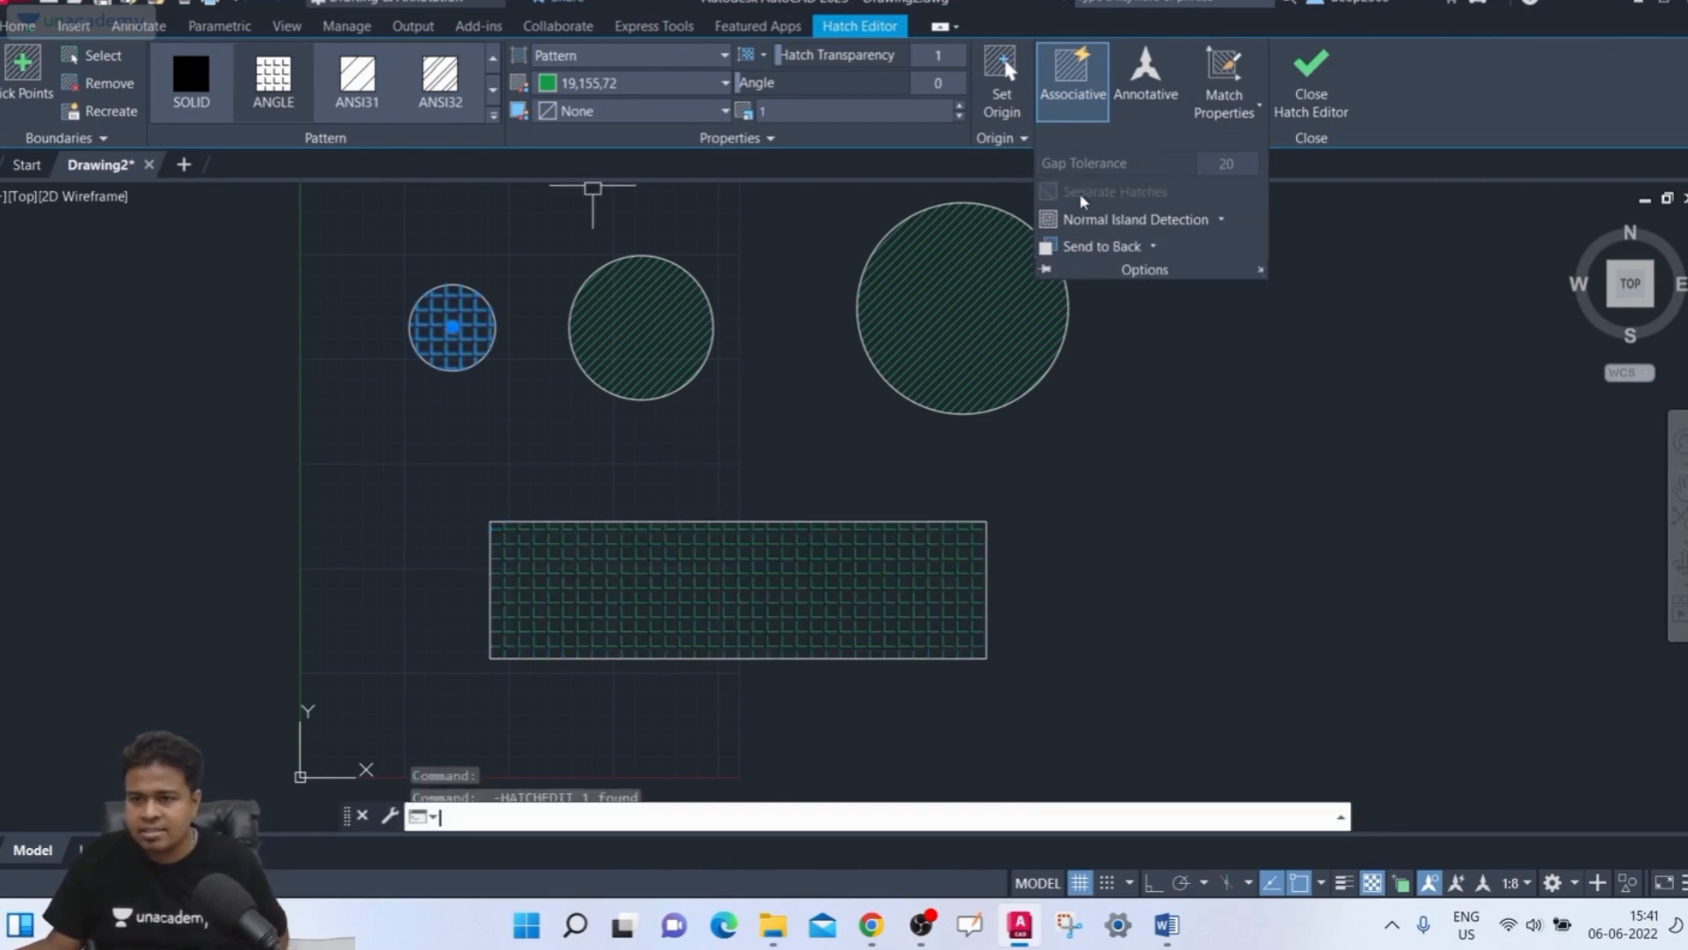
click(1314, 102)
Select the rectangle and small-circle hatches in turn to check whether they are separate objects
click(711, 583)
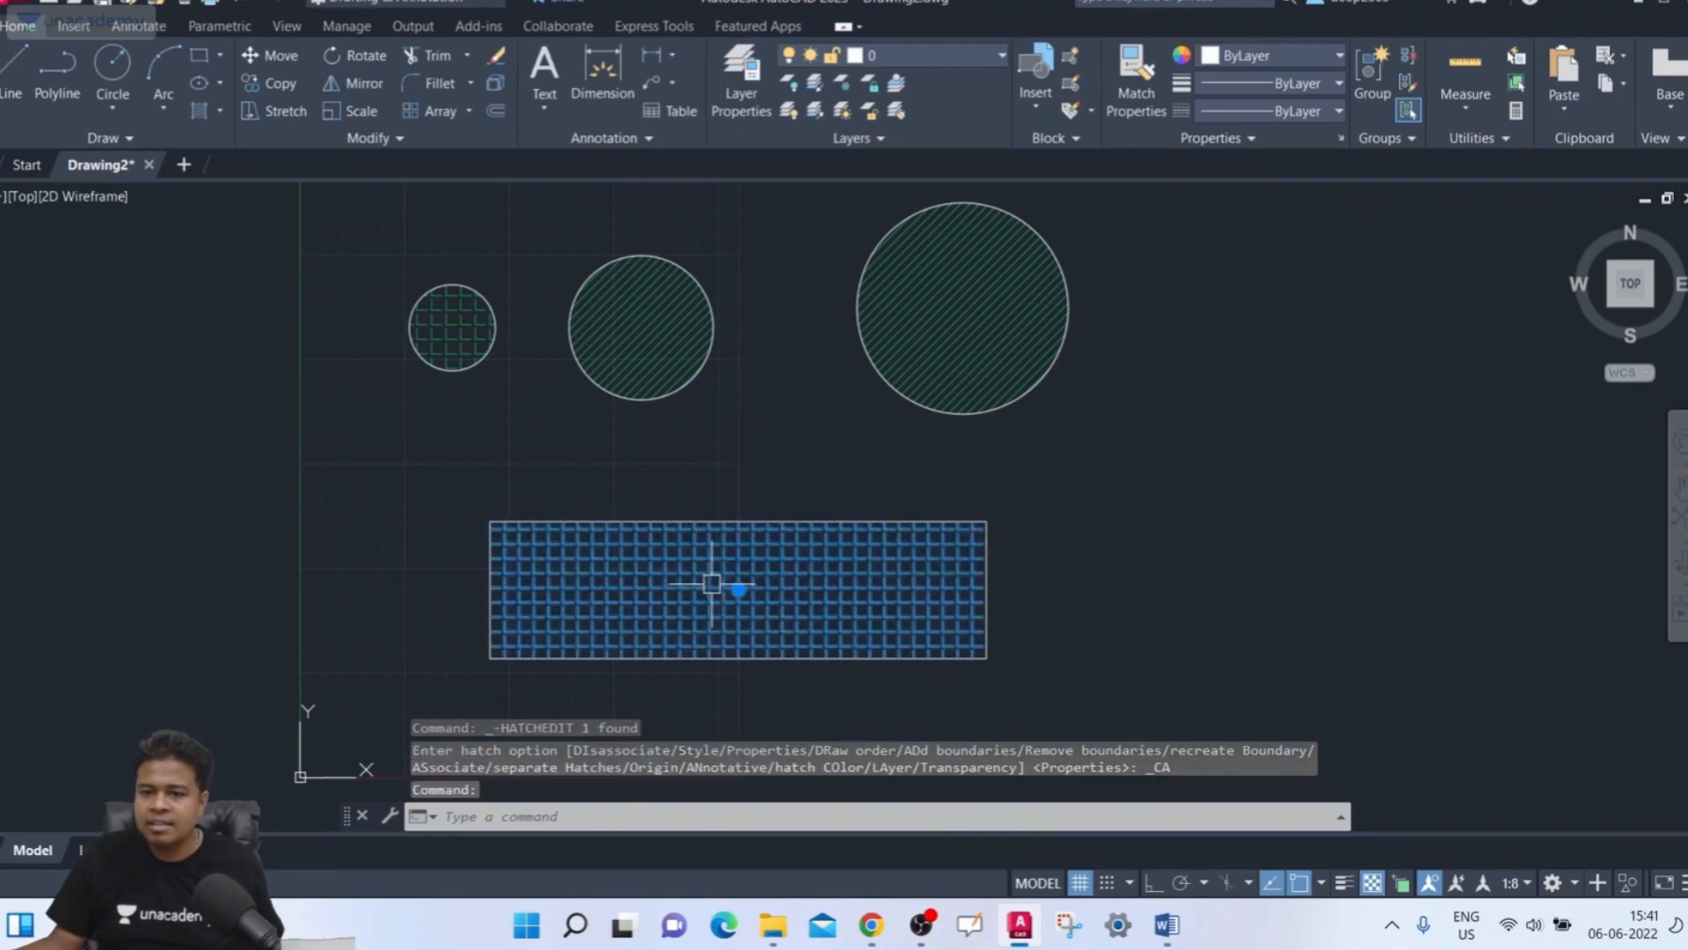
key(Escape)
click(475, 357)
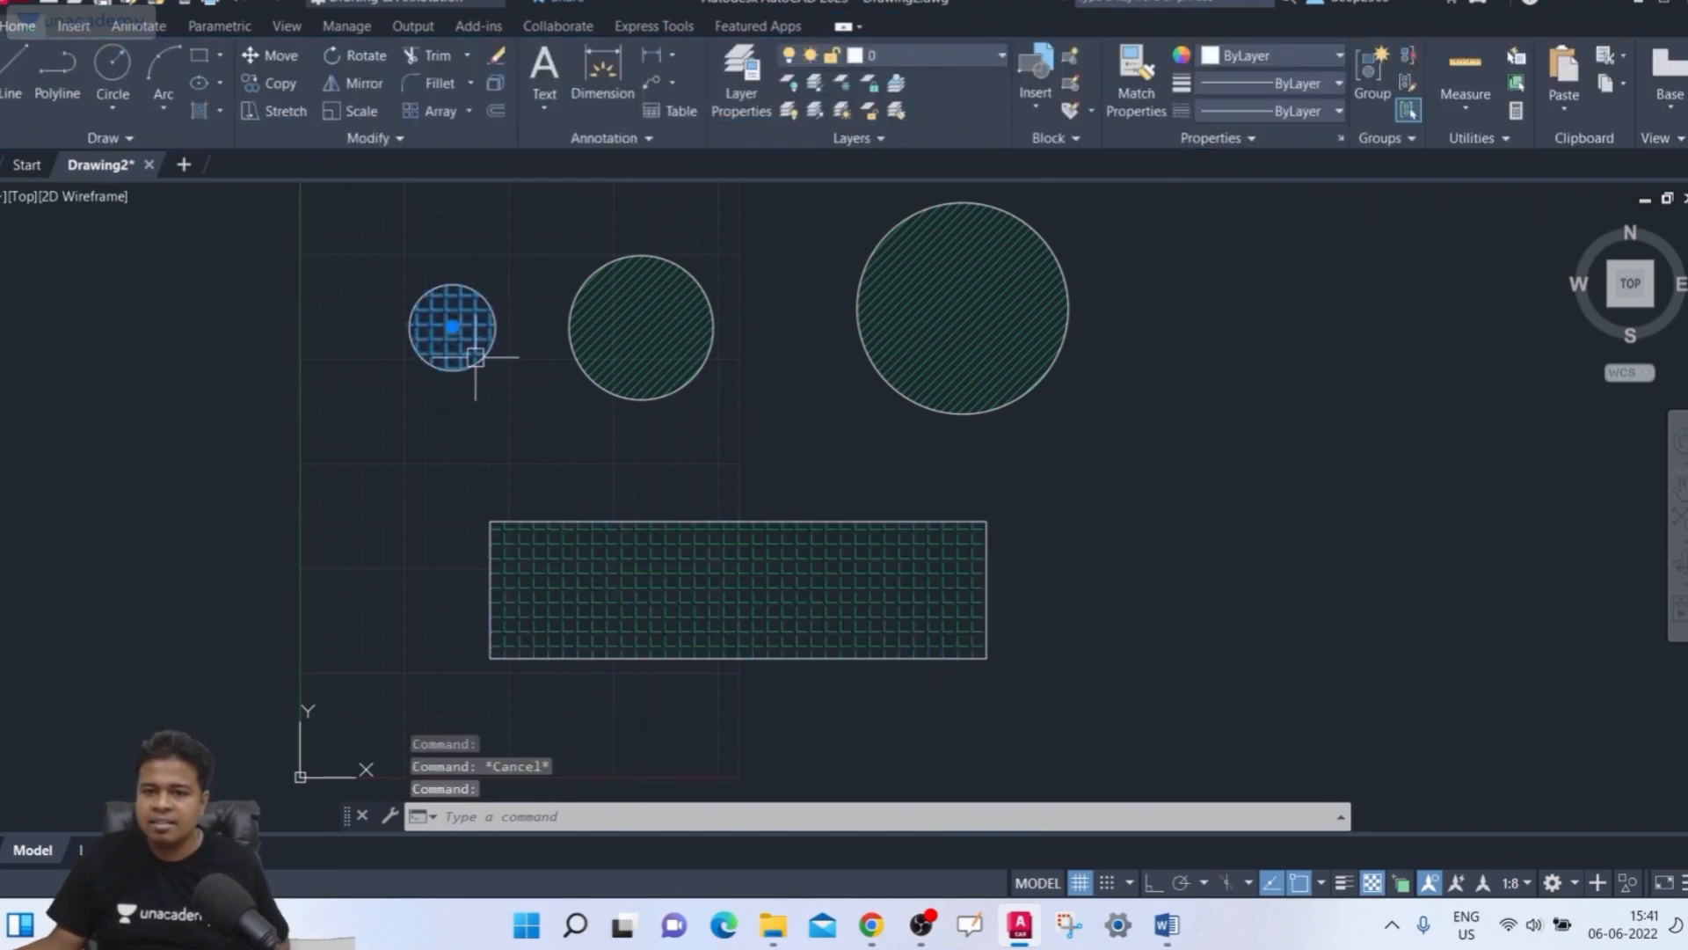
key(Escape)
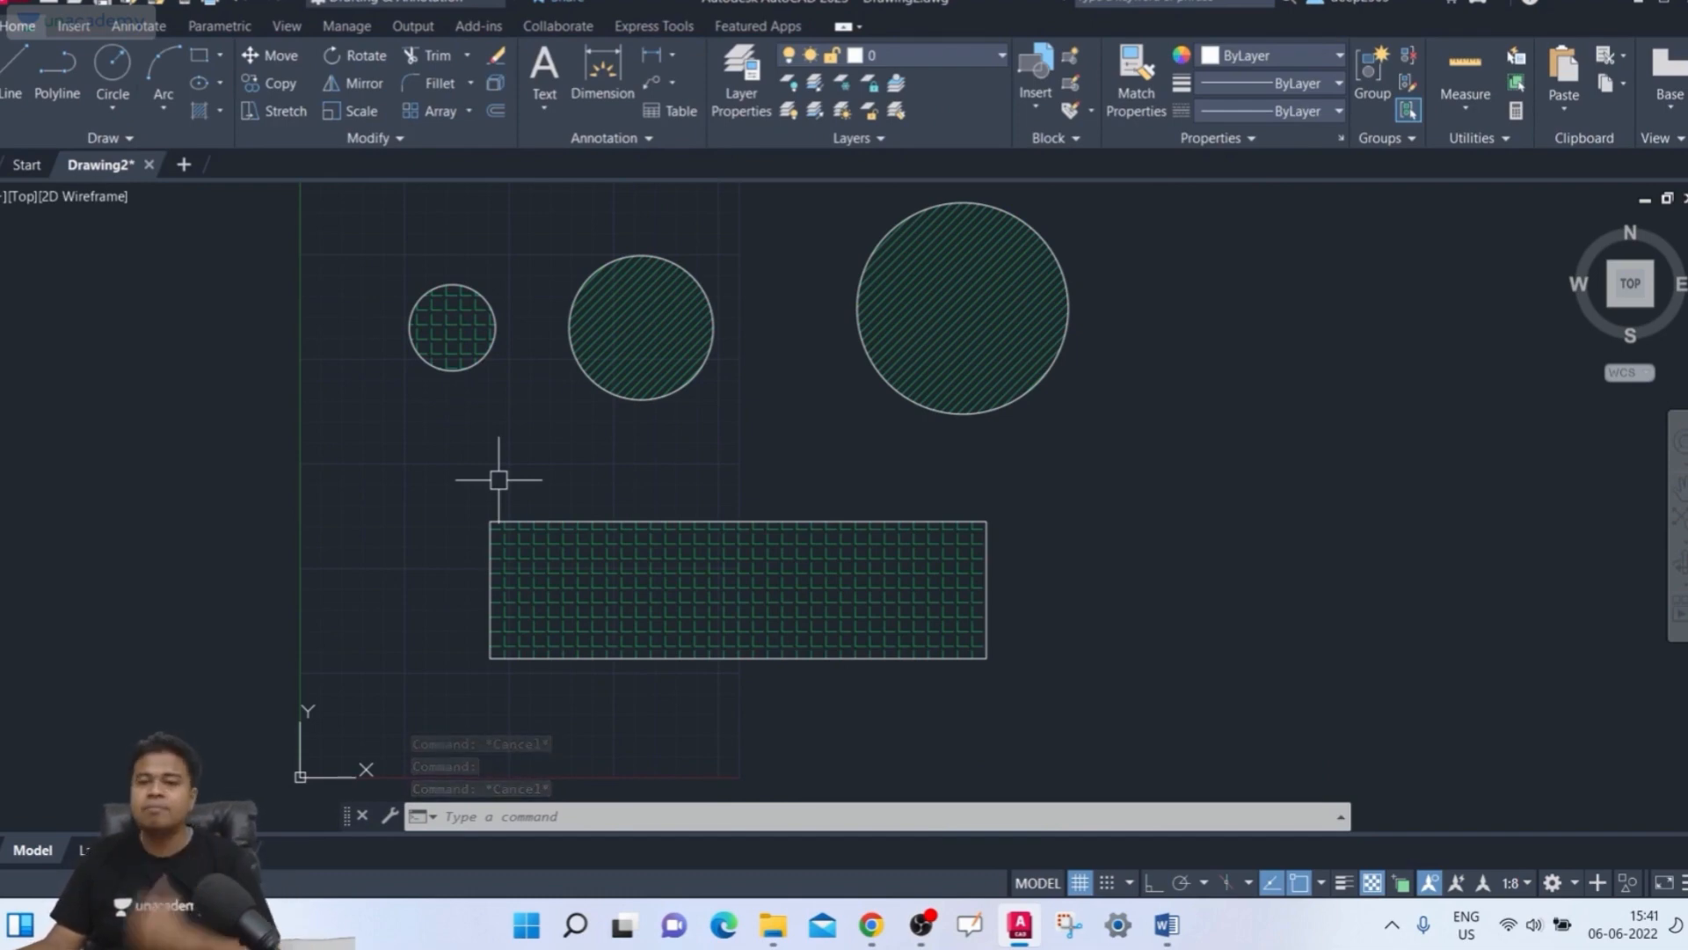
click(644, 598)
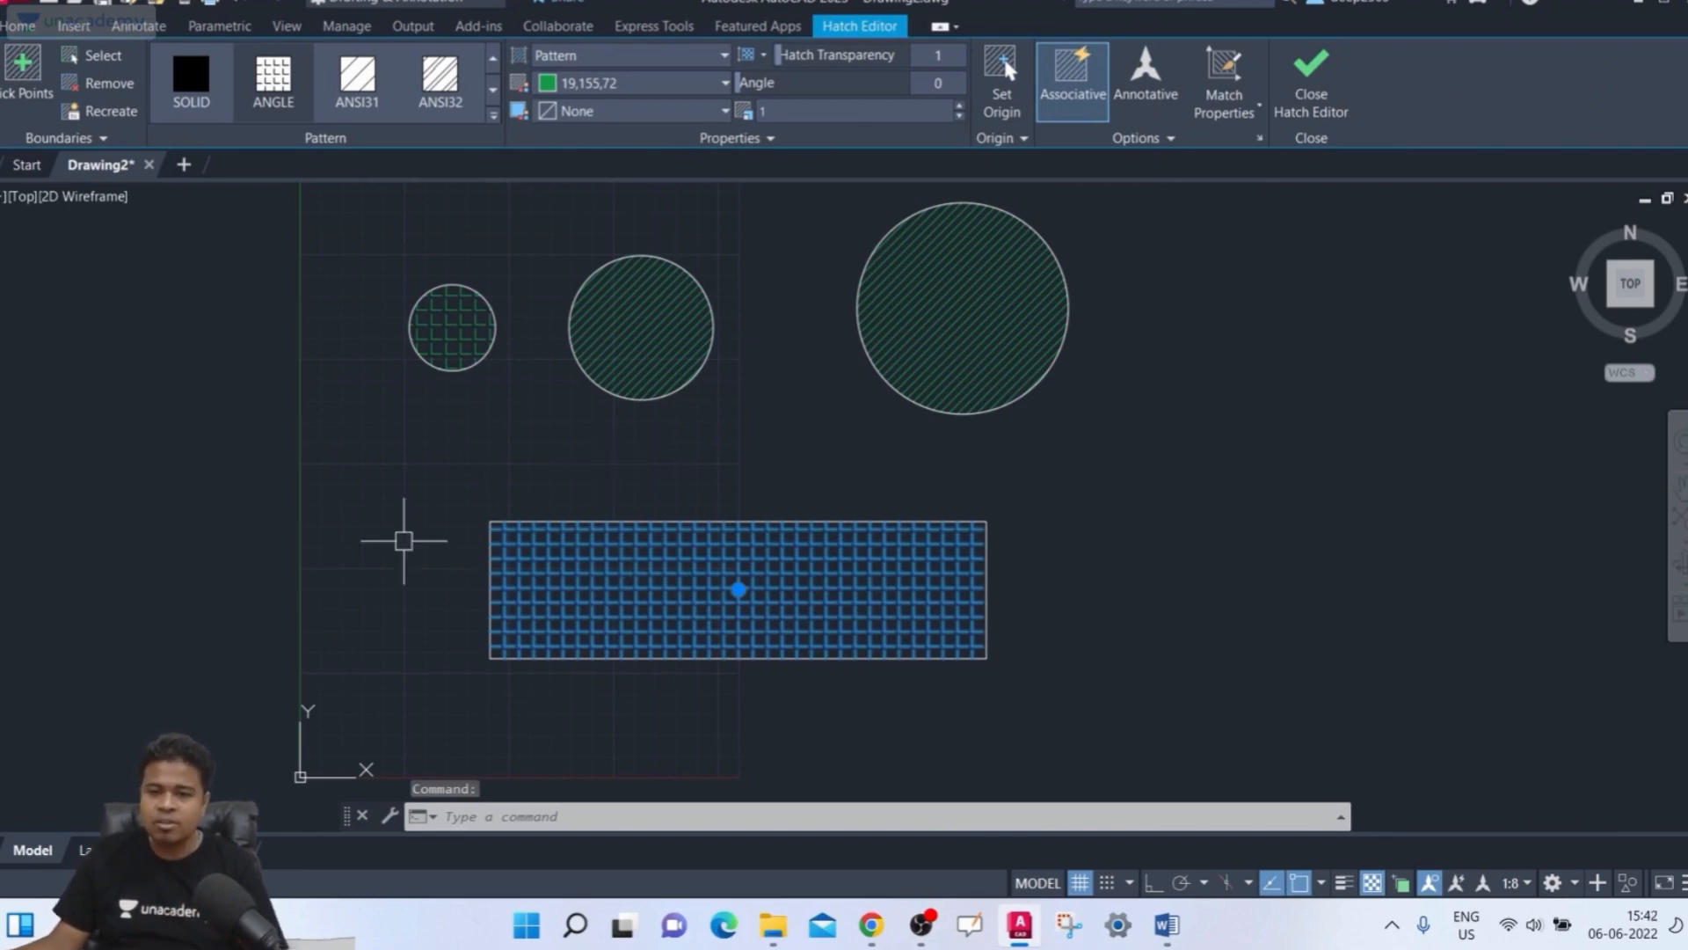
key(Escape)
key(Escape)
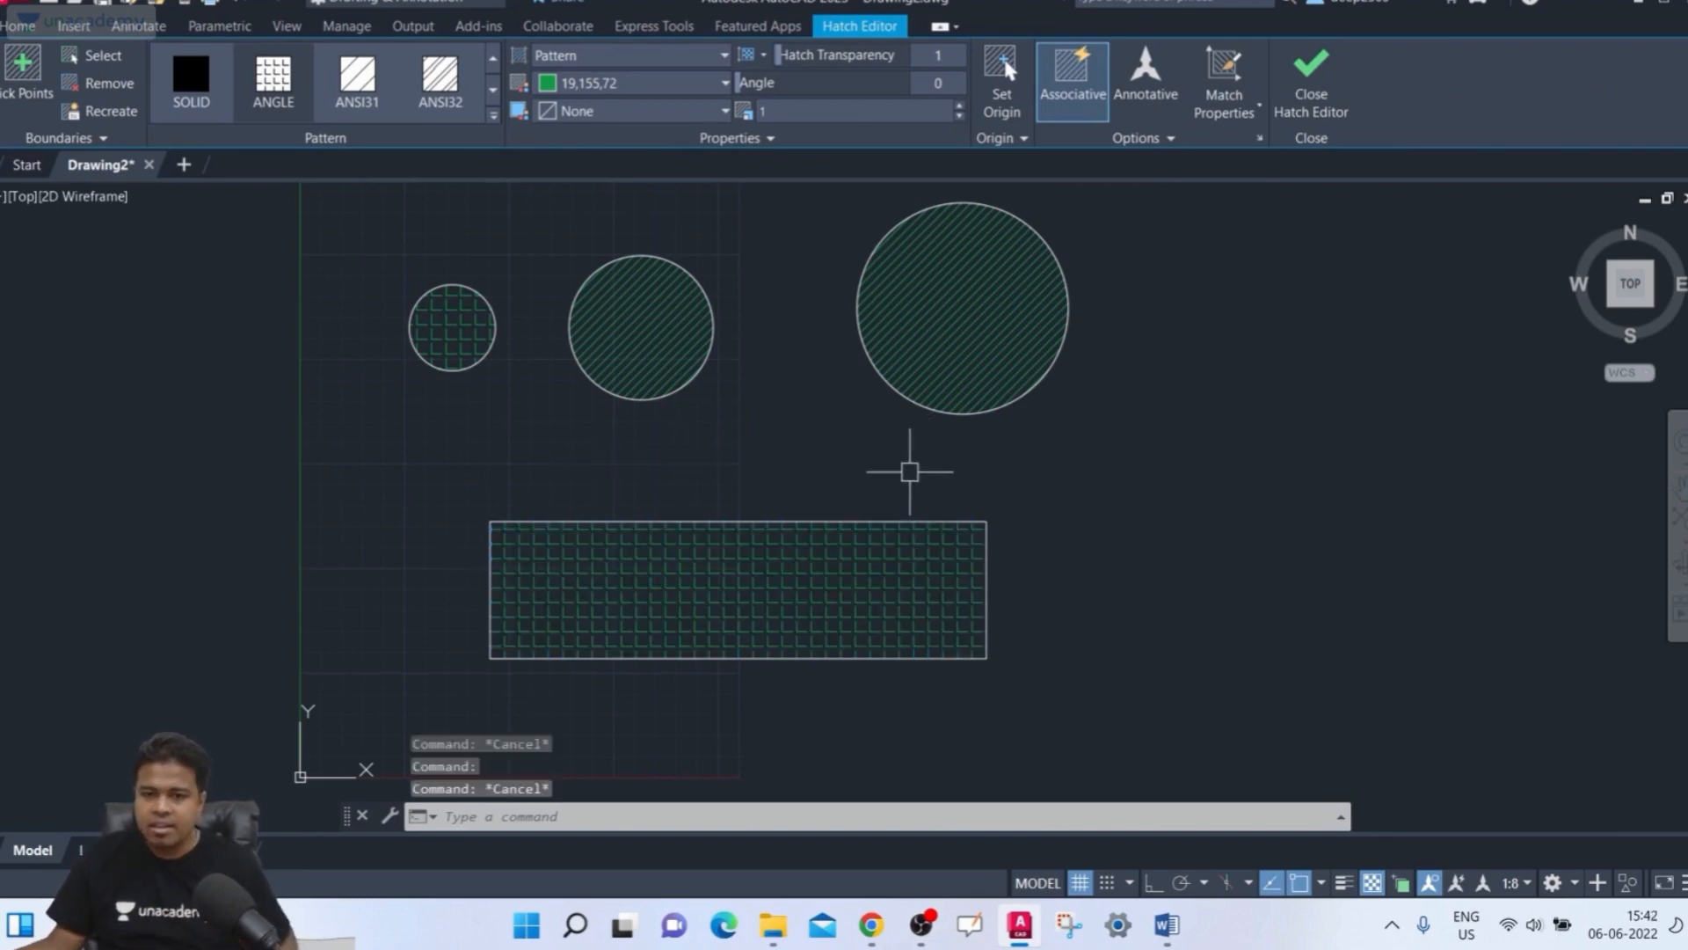
Select the small-circle and rectangle hatches in turn to inspect them, cancelling a stray hatch command
click(431, 331)
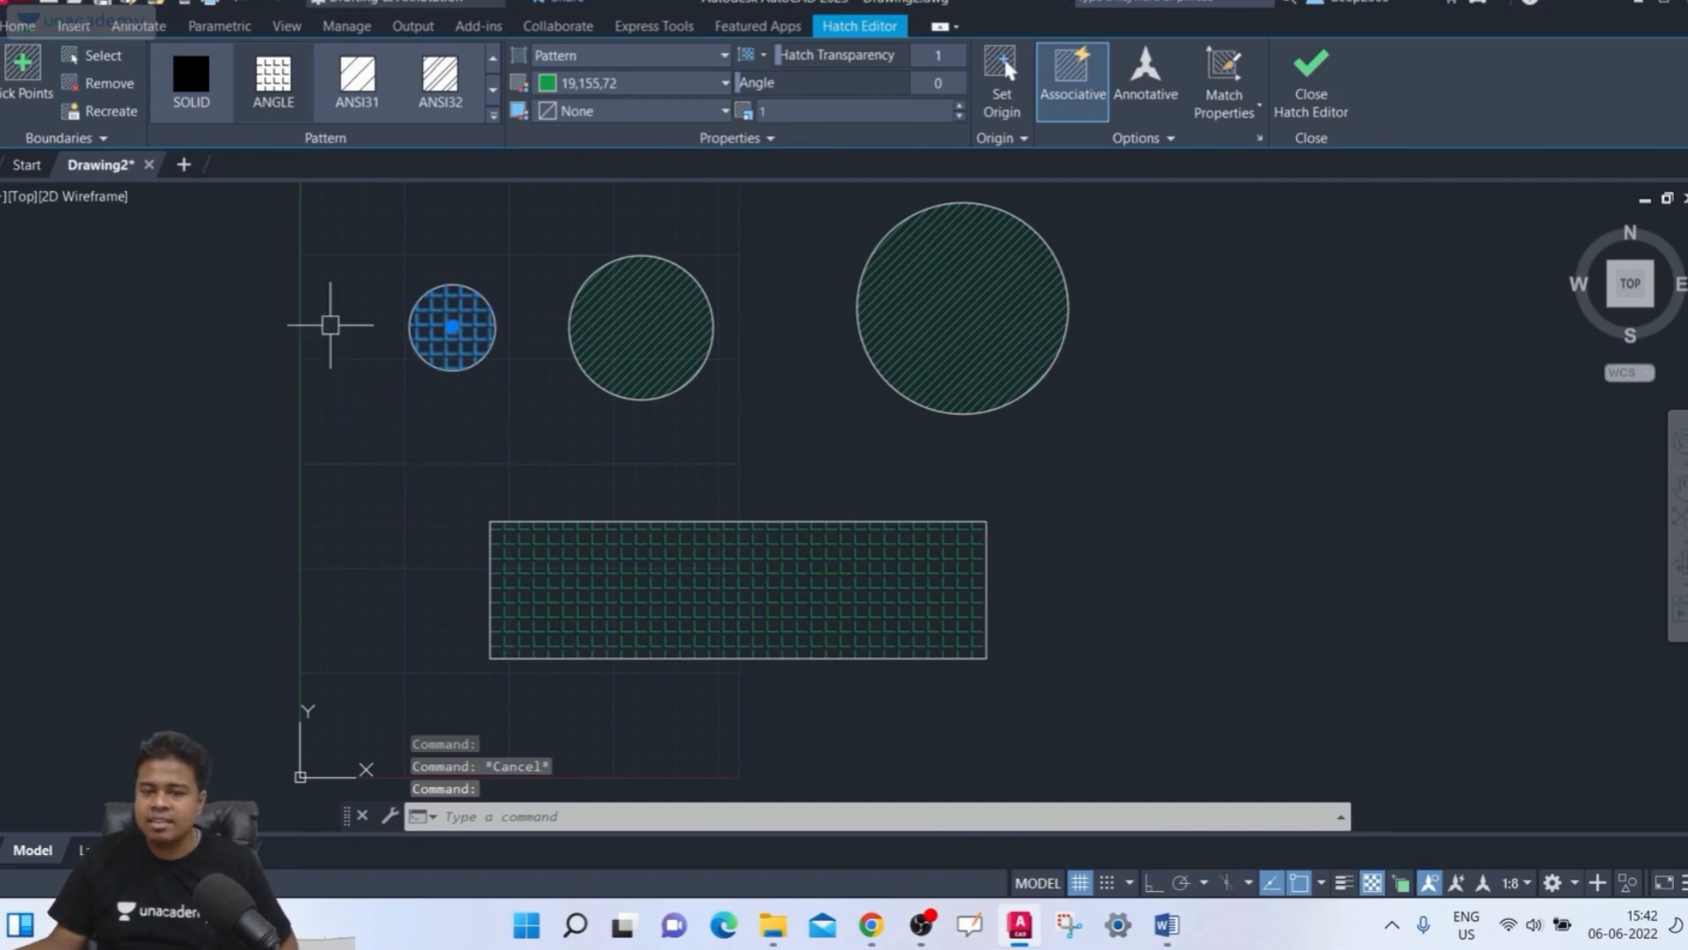
key(Escape)
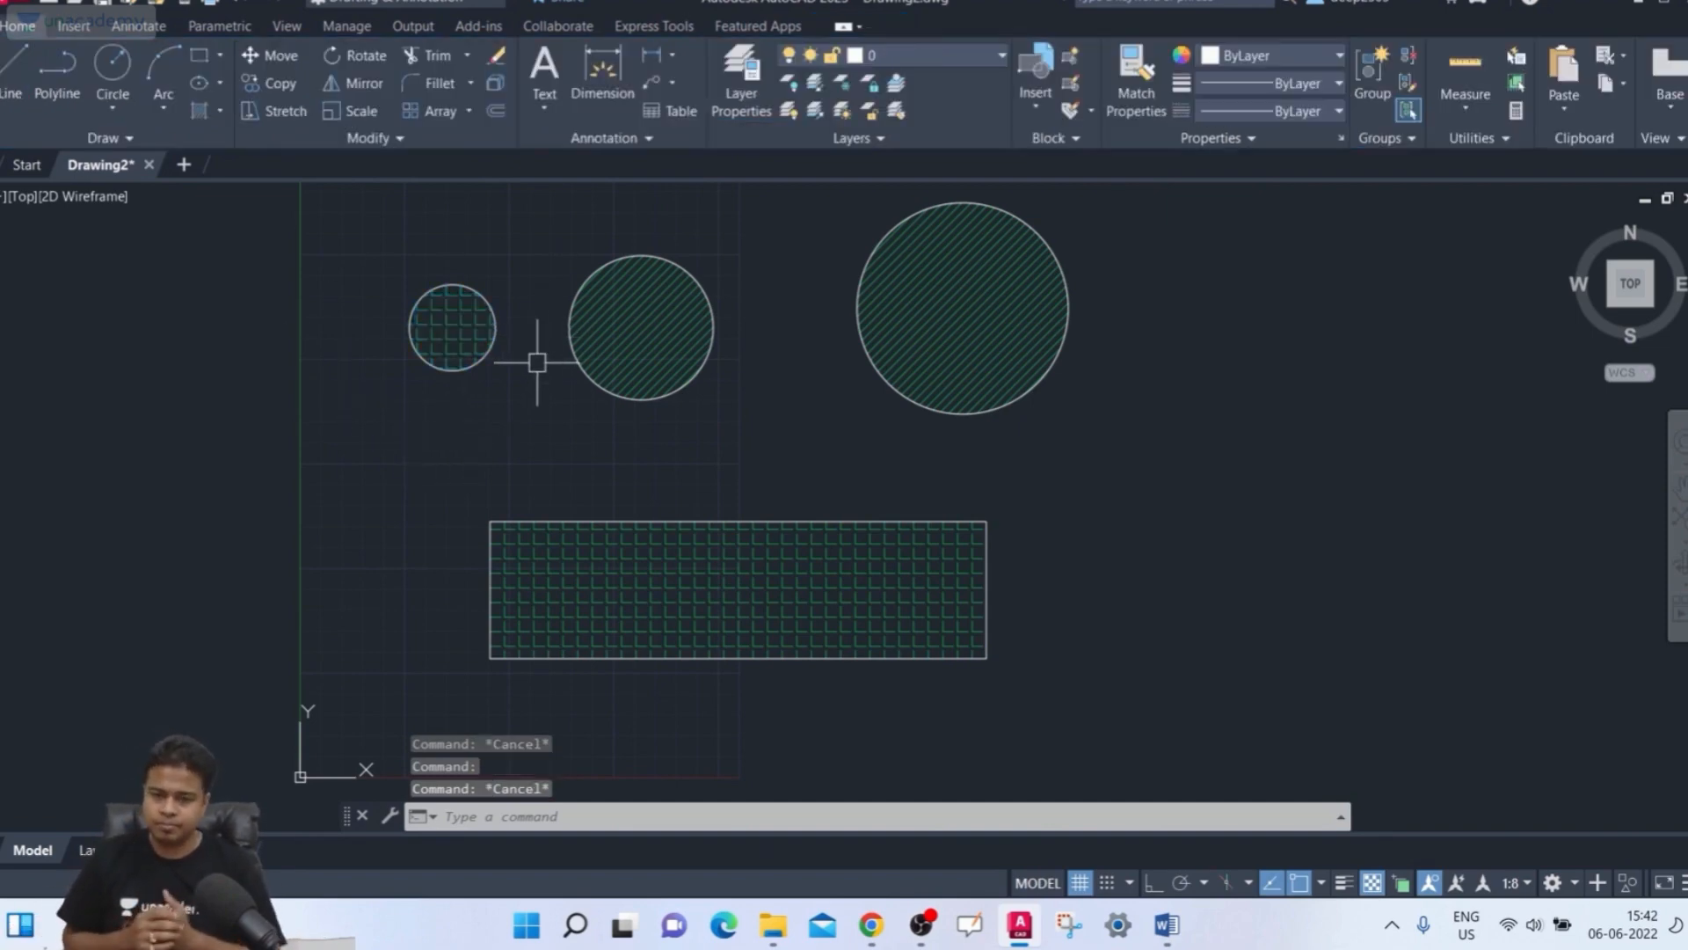
text(h)
key(Return)
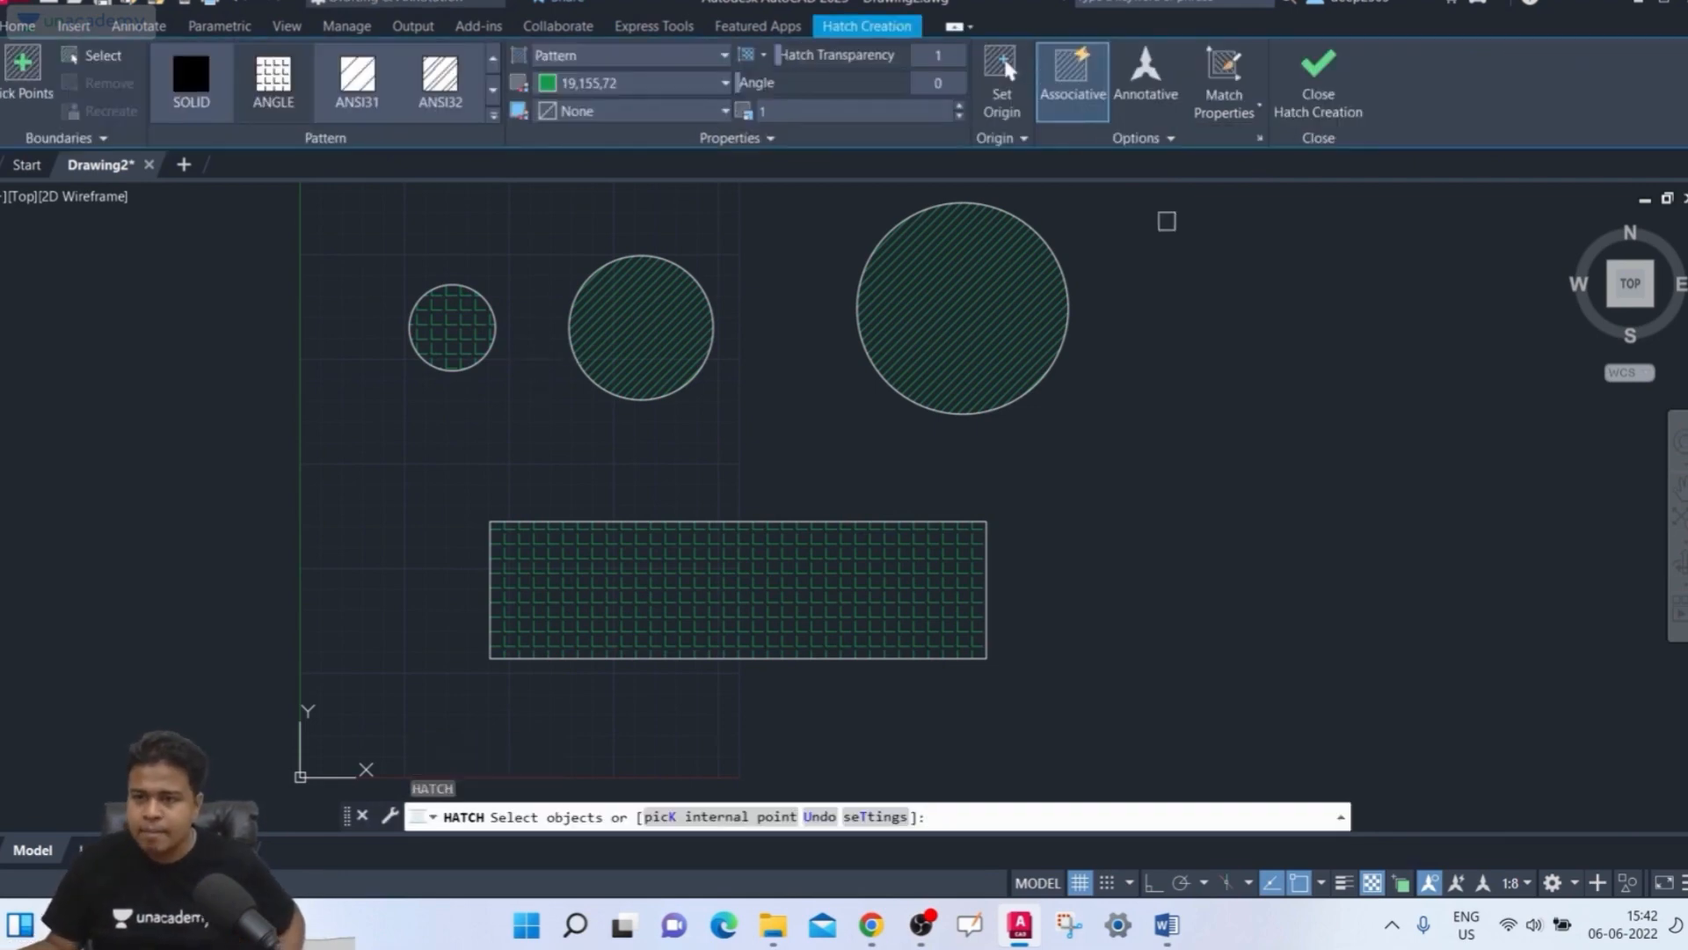
key(Escape)
click(670, 620)
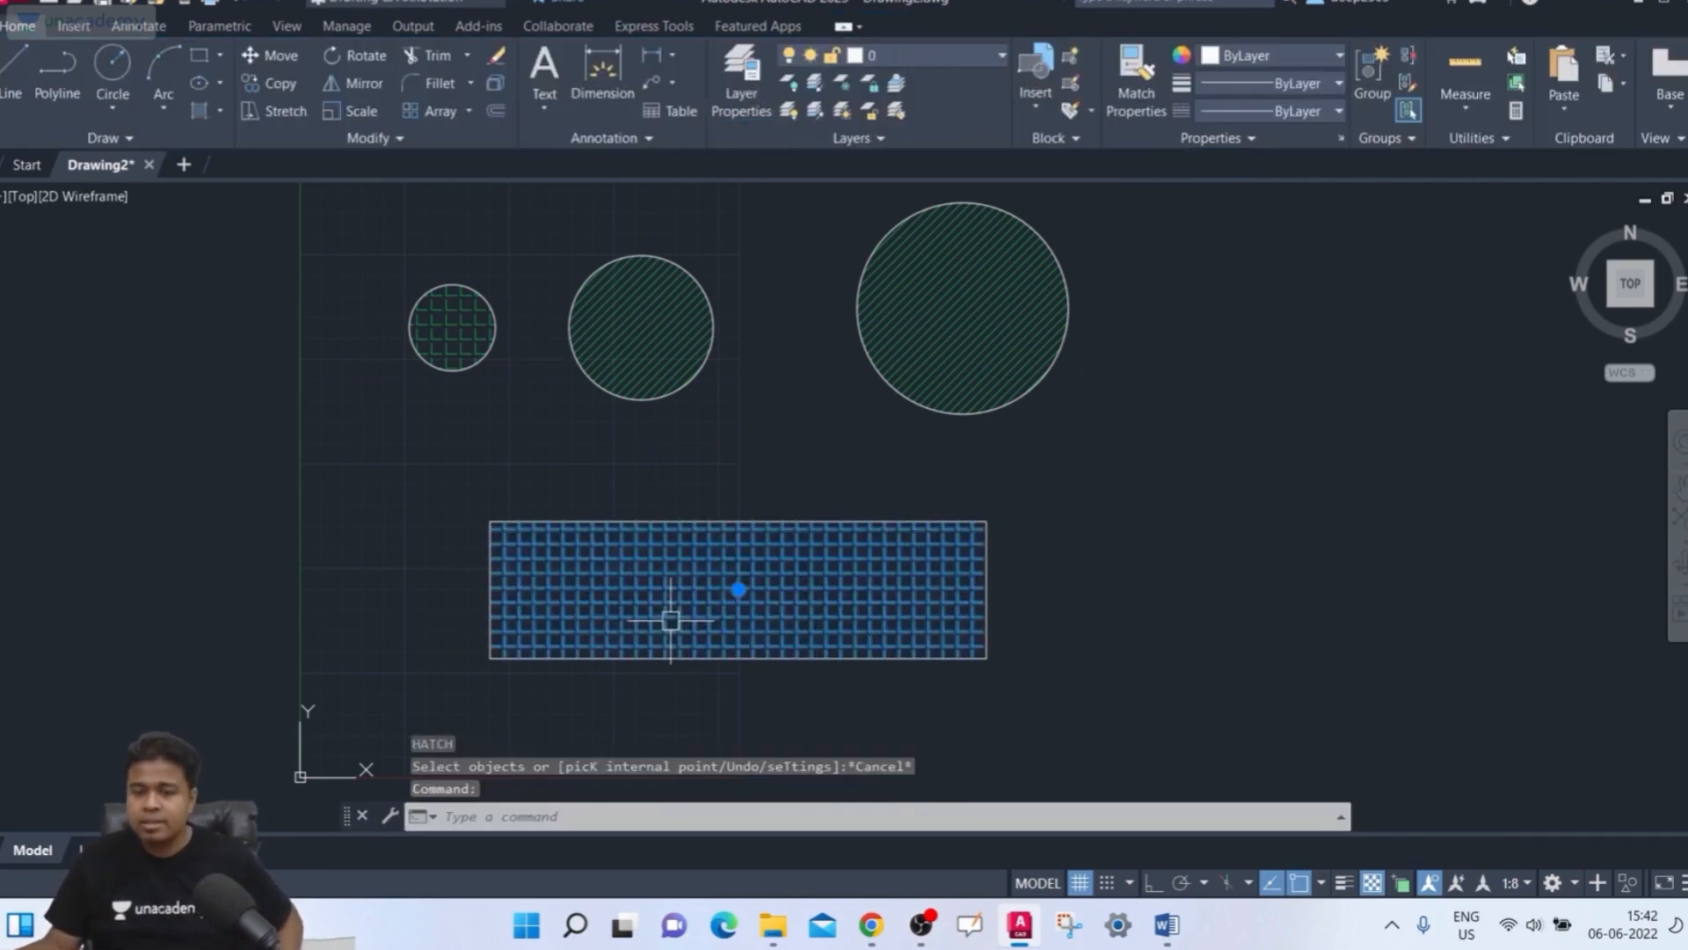
key(Escape)
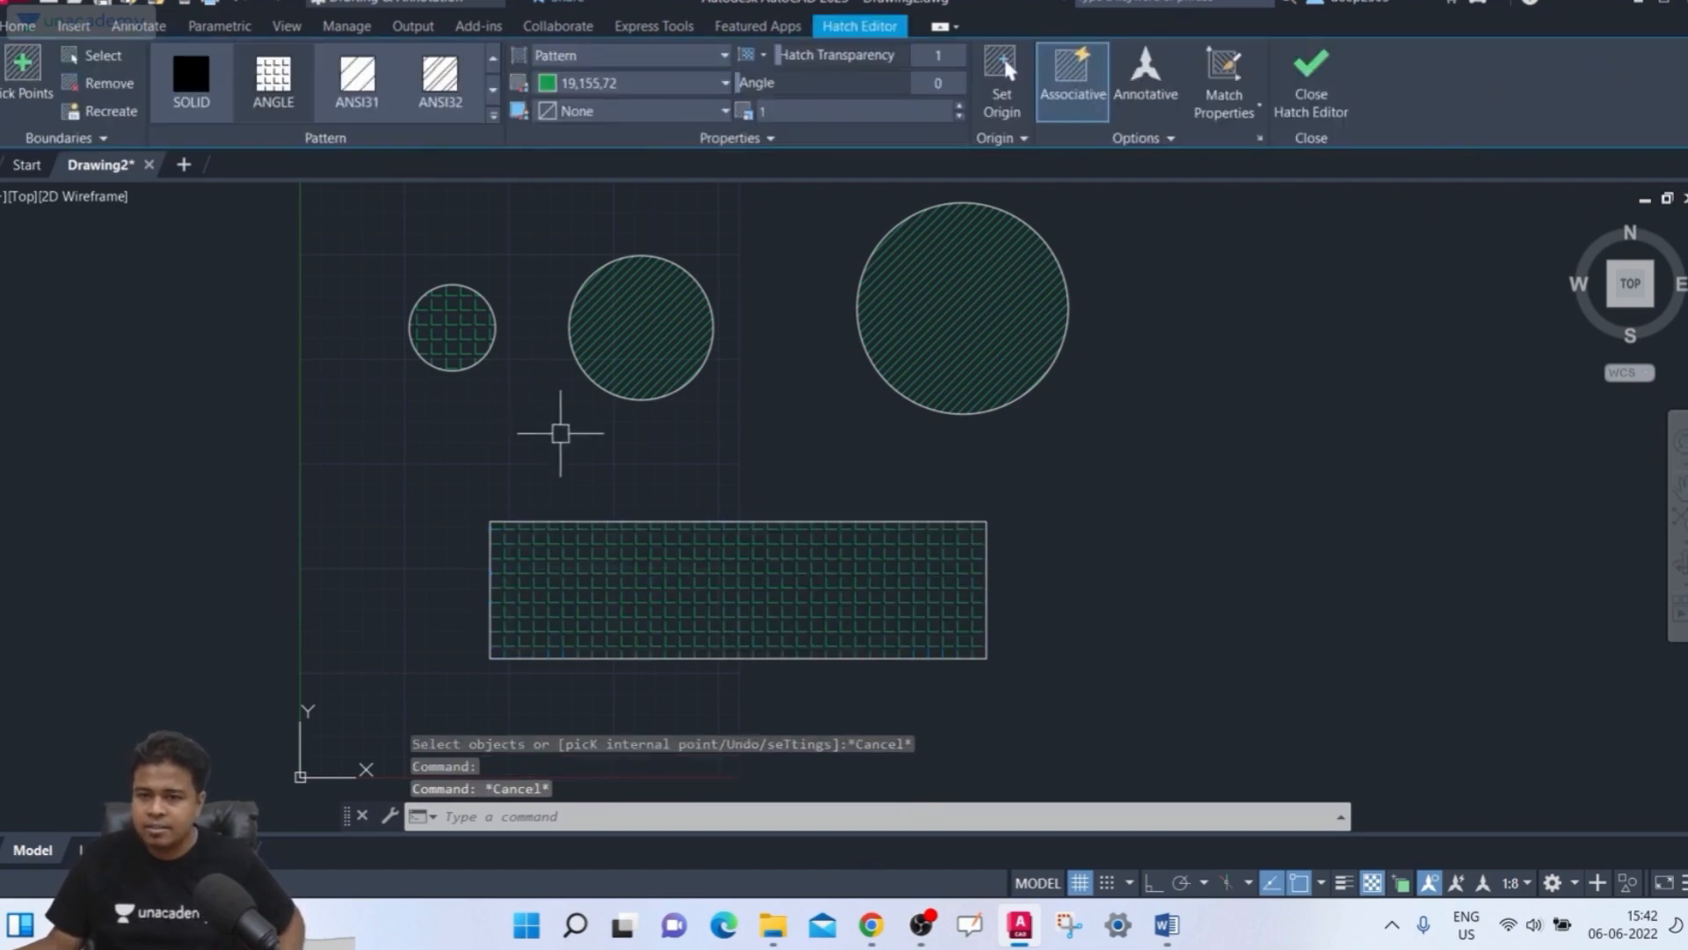
Draw three unfilled rectangles to the right of the existing hatched shapes, including a square at the upper right
middle_drag(669, 483, 592, 546)
scroll(615, 495, down, 2)
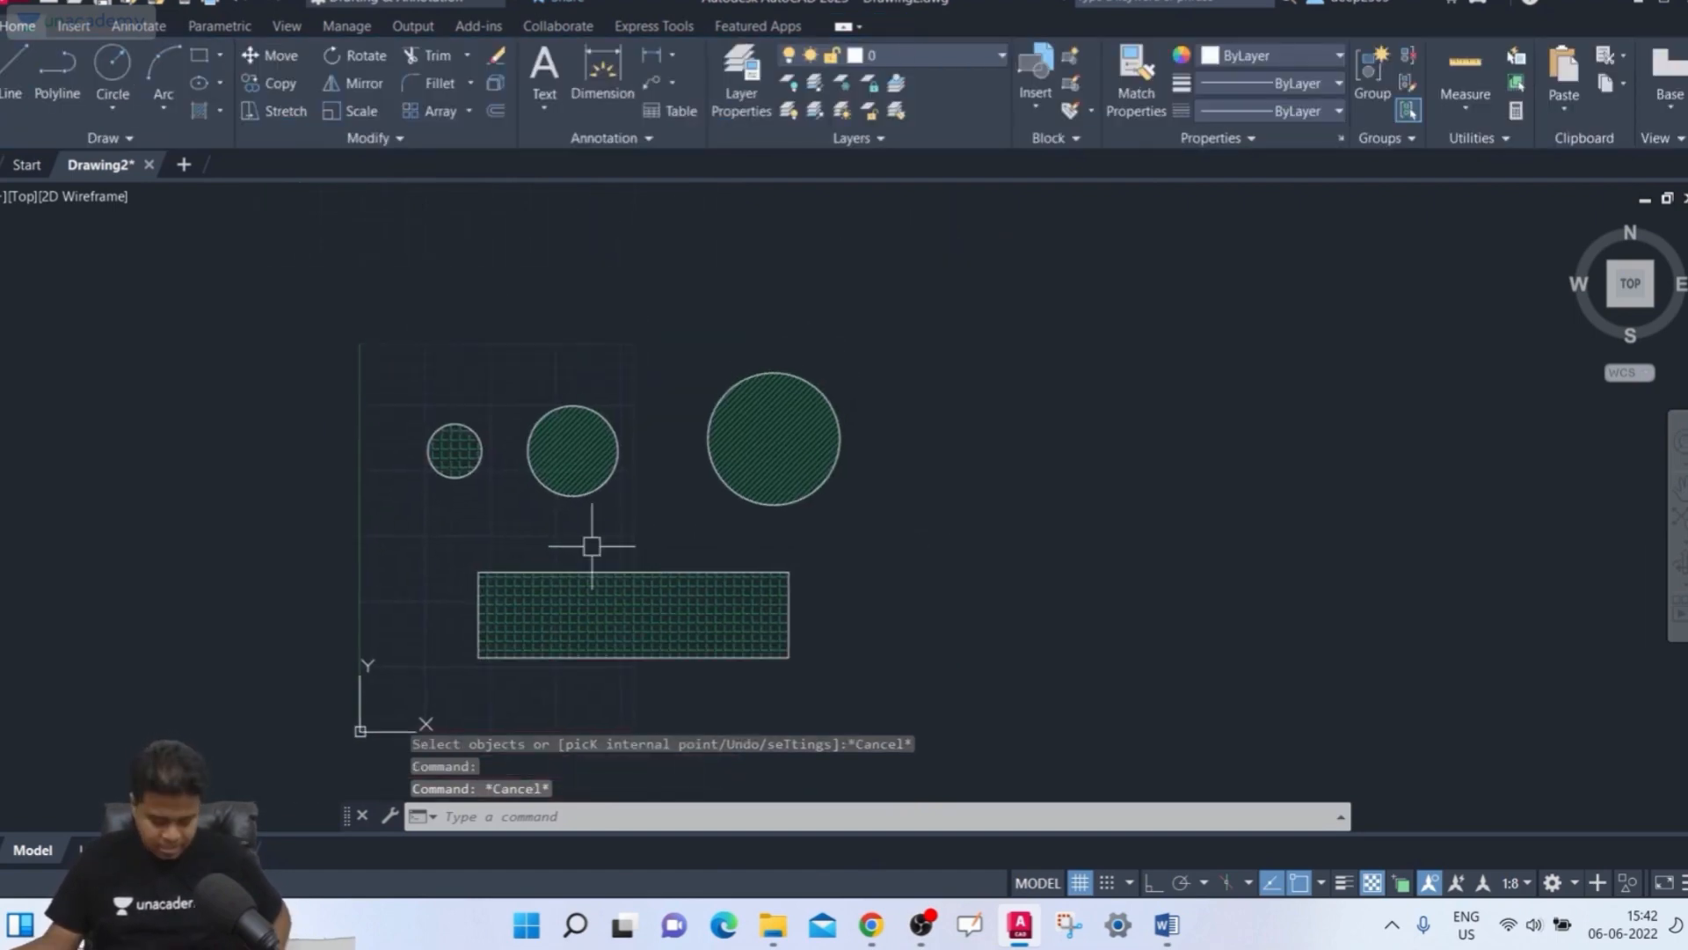
key(Return)
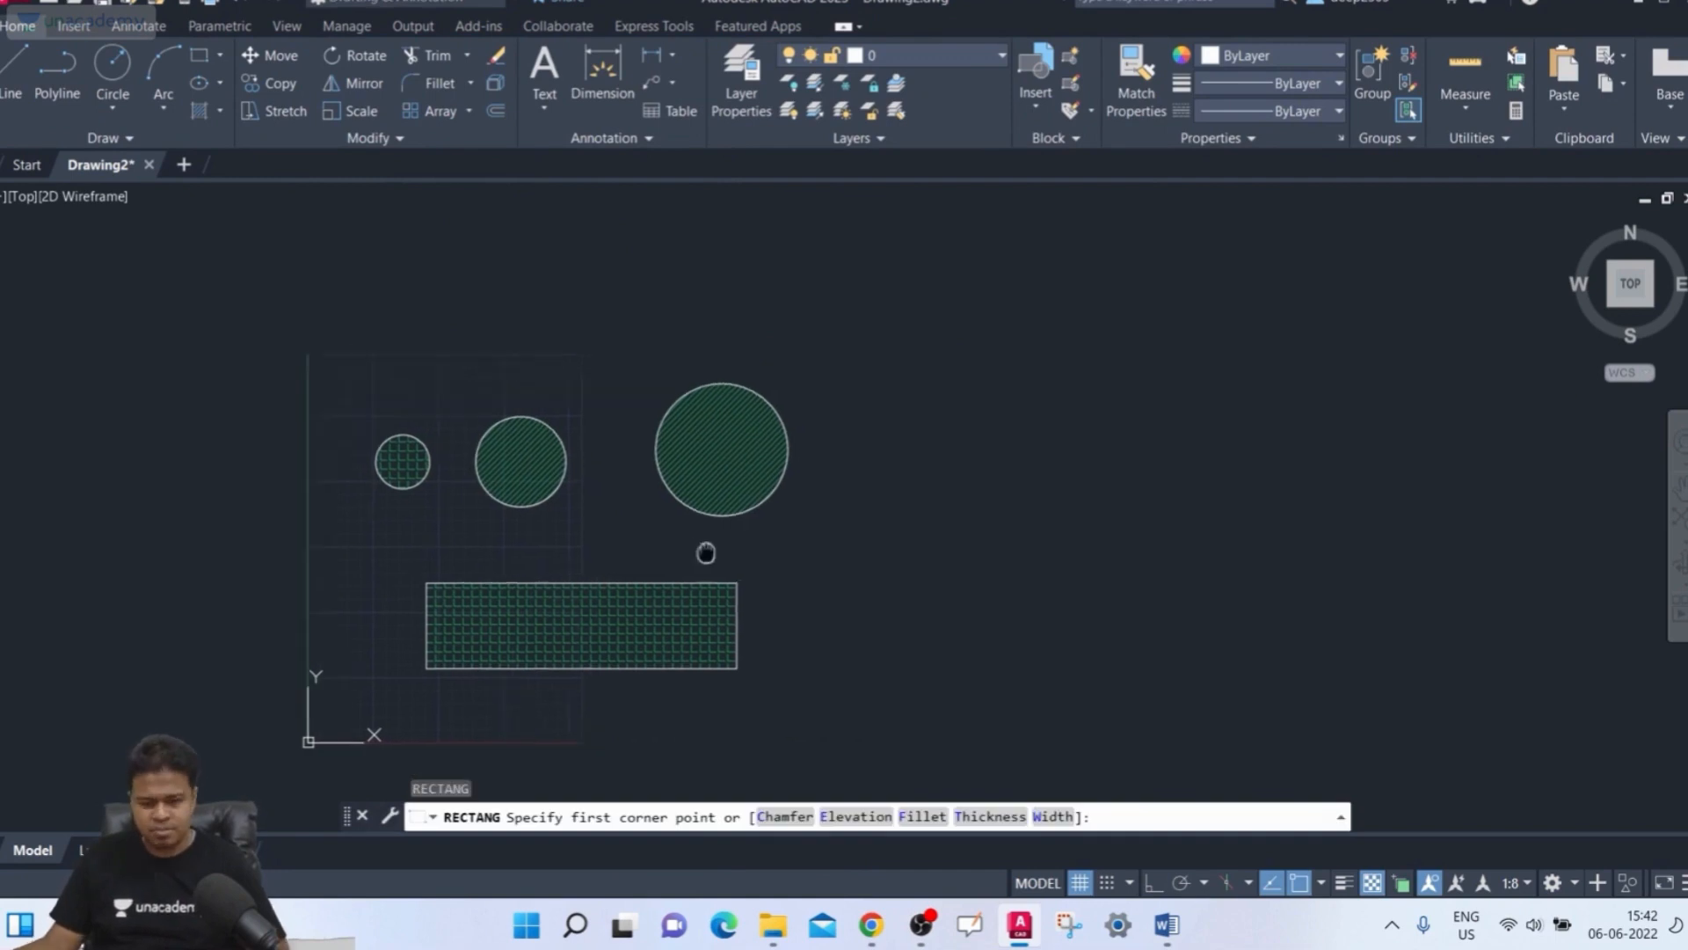
click(863, 529)
click(1090, 427)
key(Return)
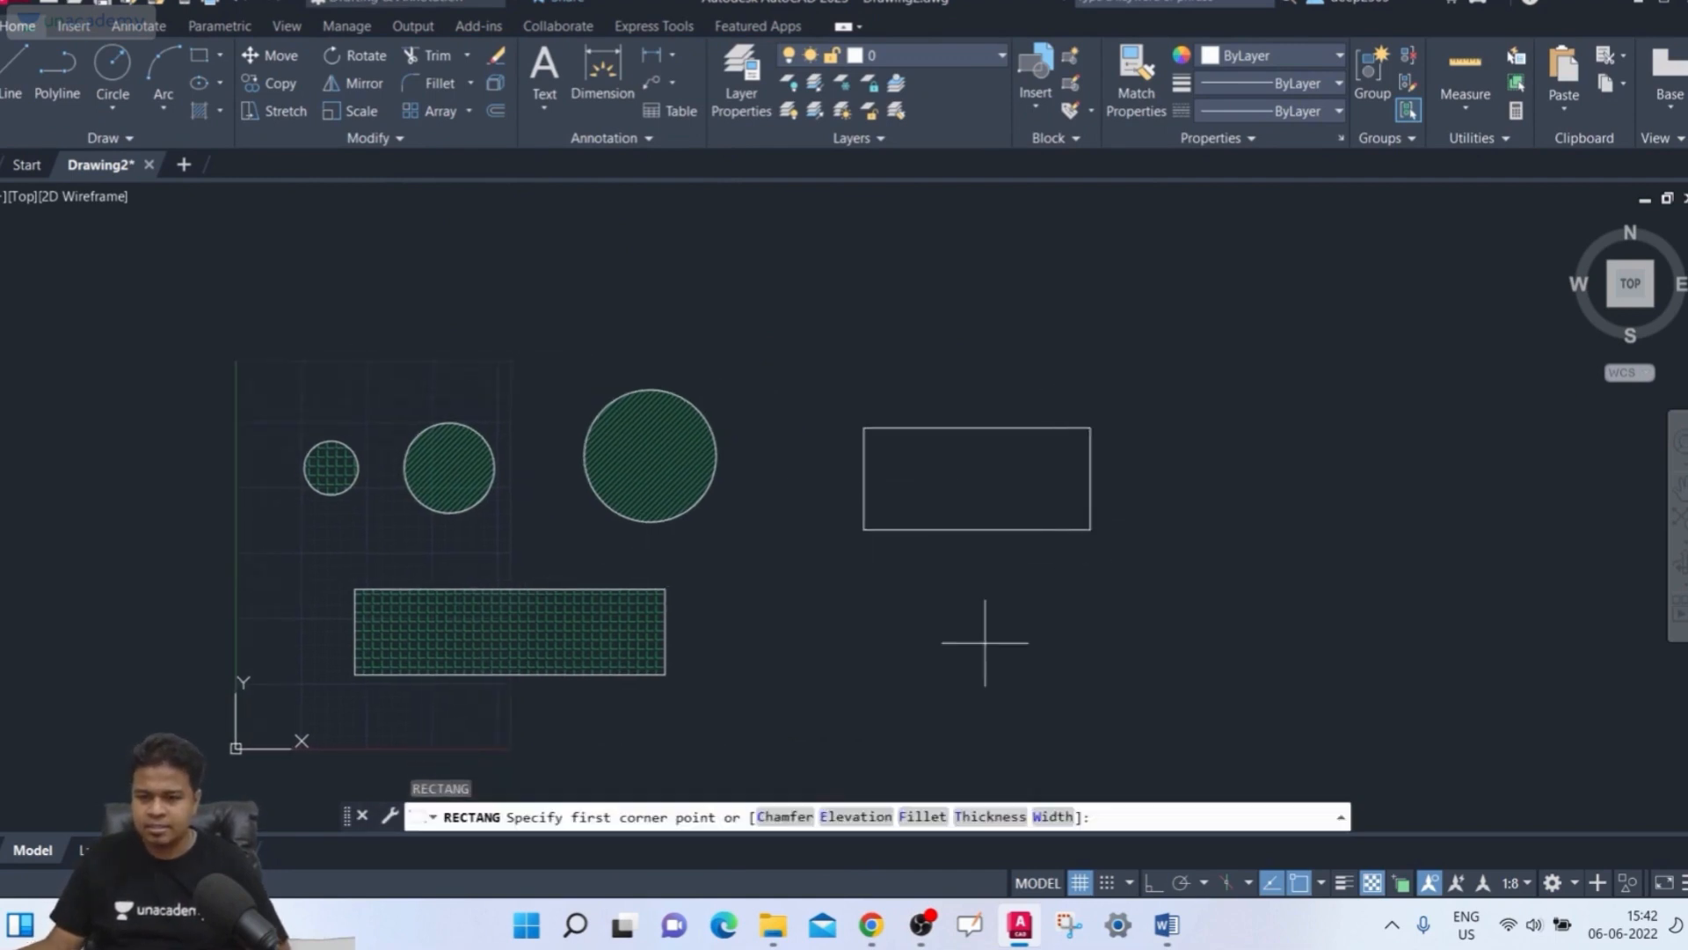
click(974, 653)
click(1258, 573)
key(Return)
click(1235, 262)
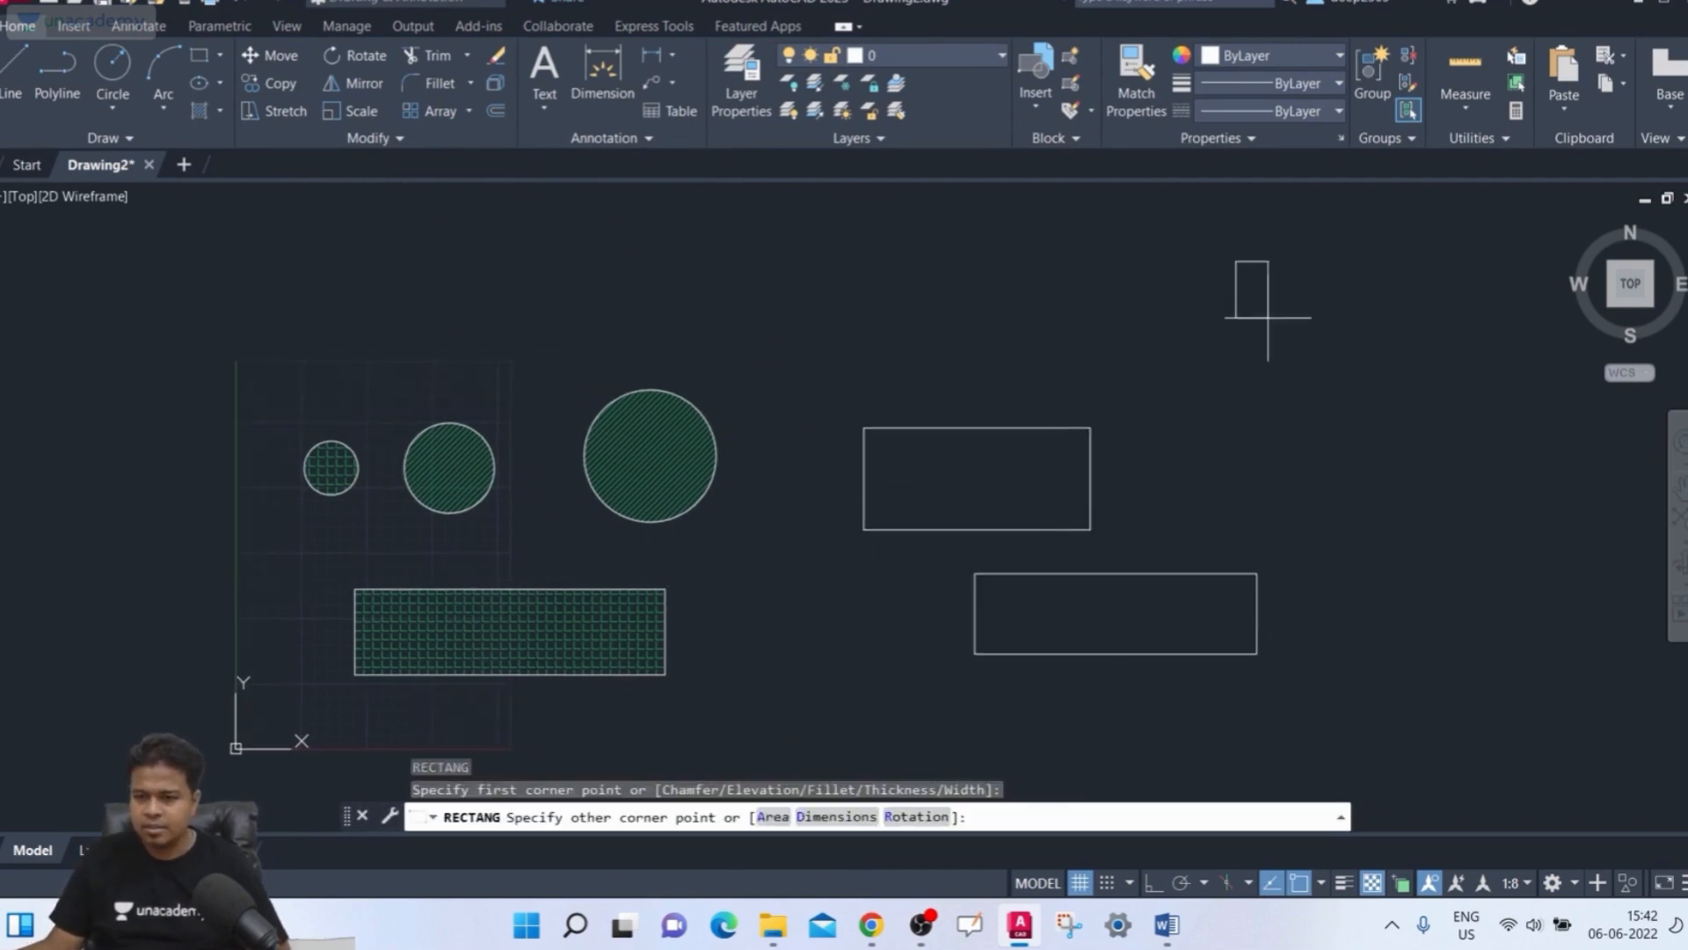
click(1402, 392)
key(Return)
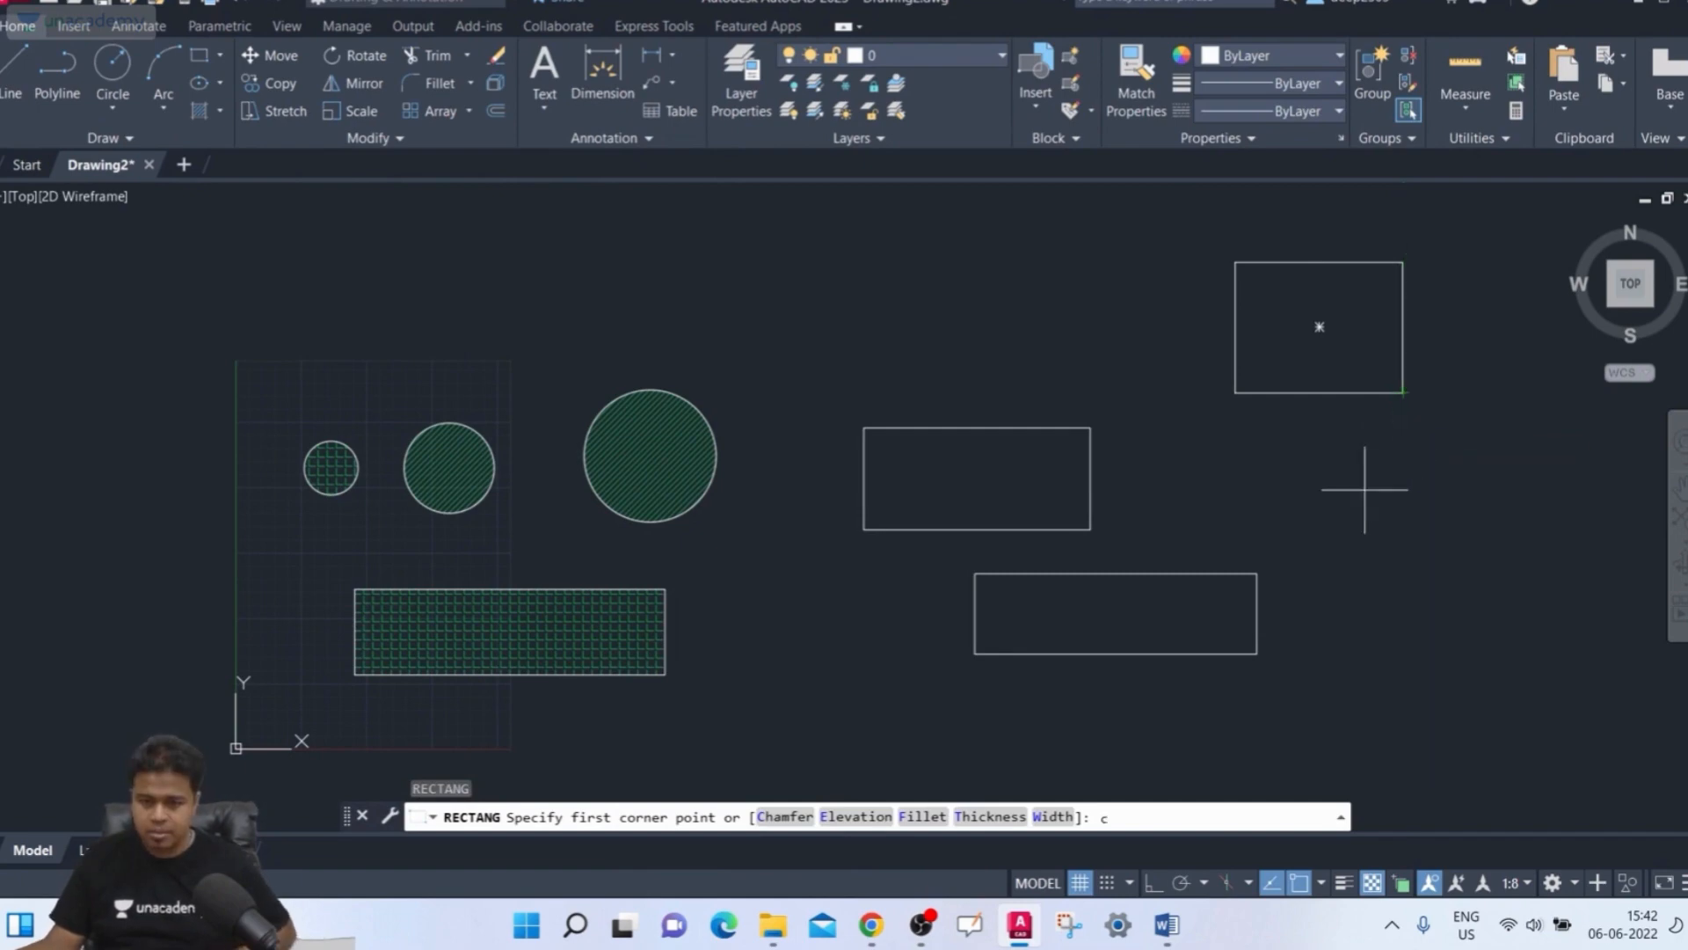
Draw two unfilled circles, one above the new rectangles and one to their right
text(c)
key(Escape)
text(c)
key(Return)
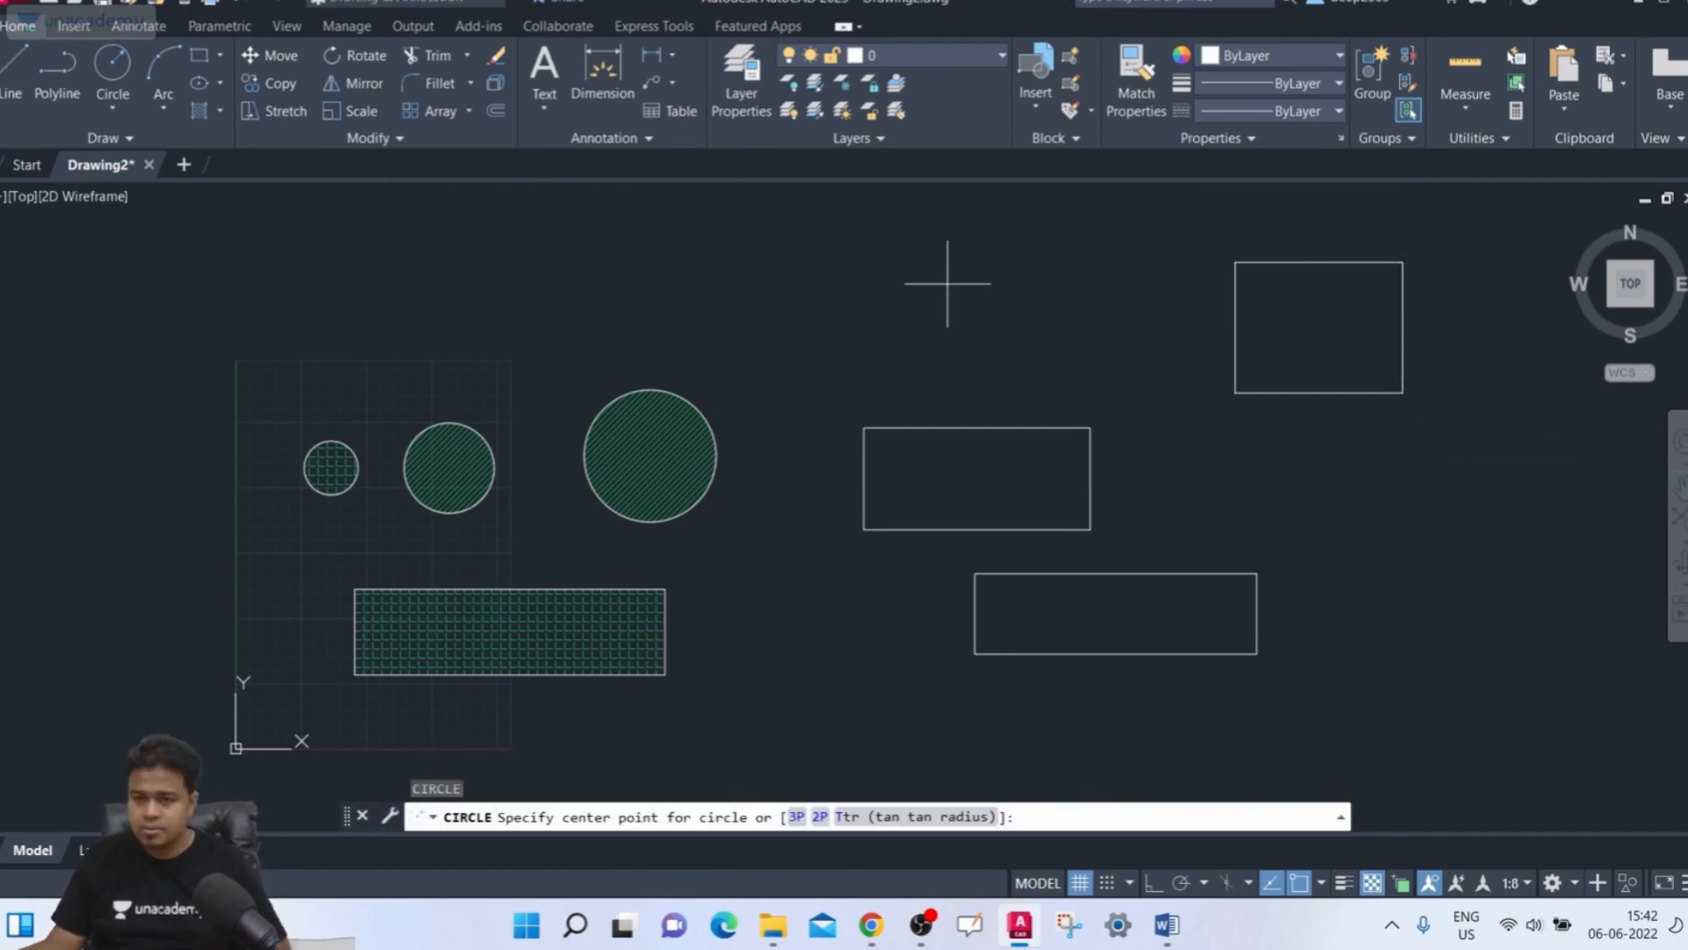
click(920, 266)
click(990, 319)
key(Return)
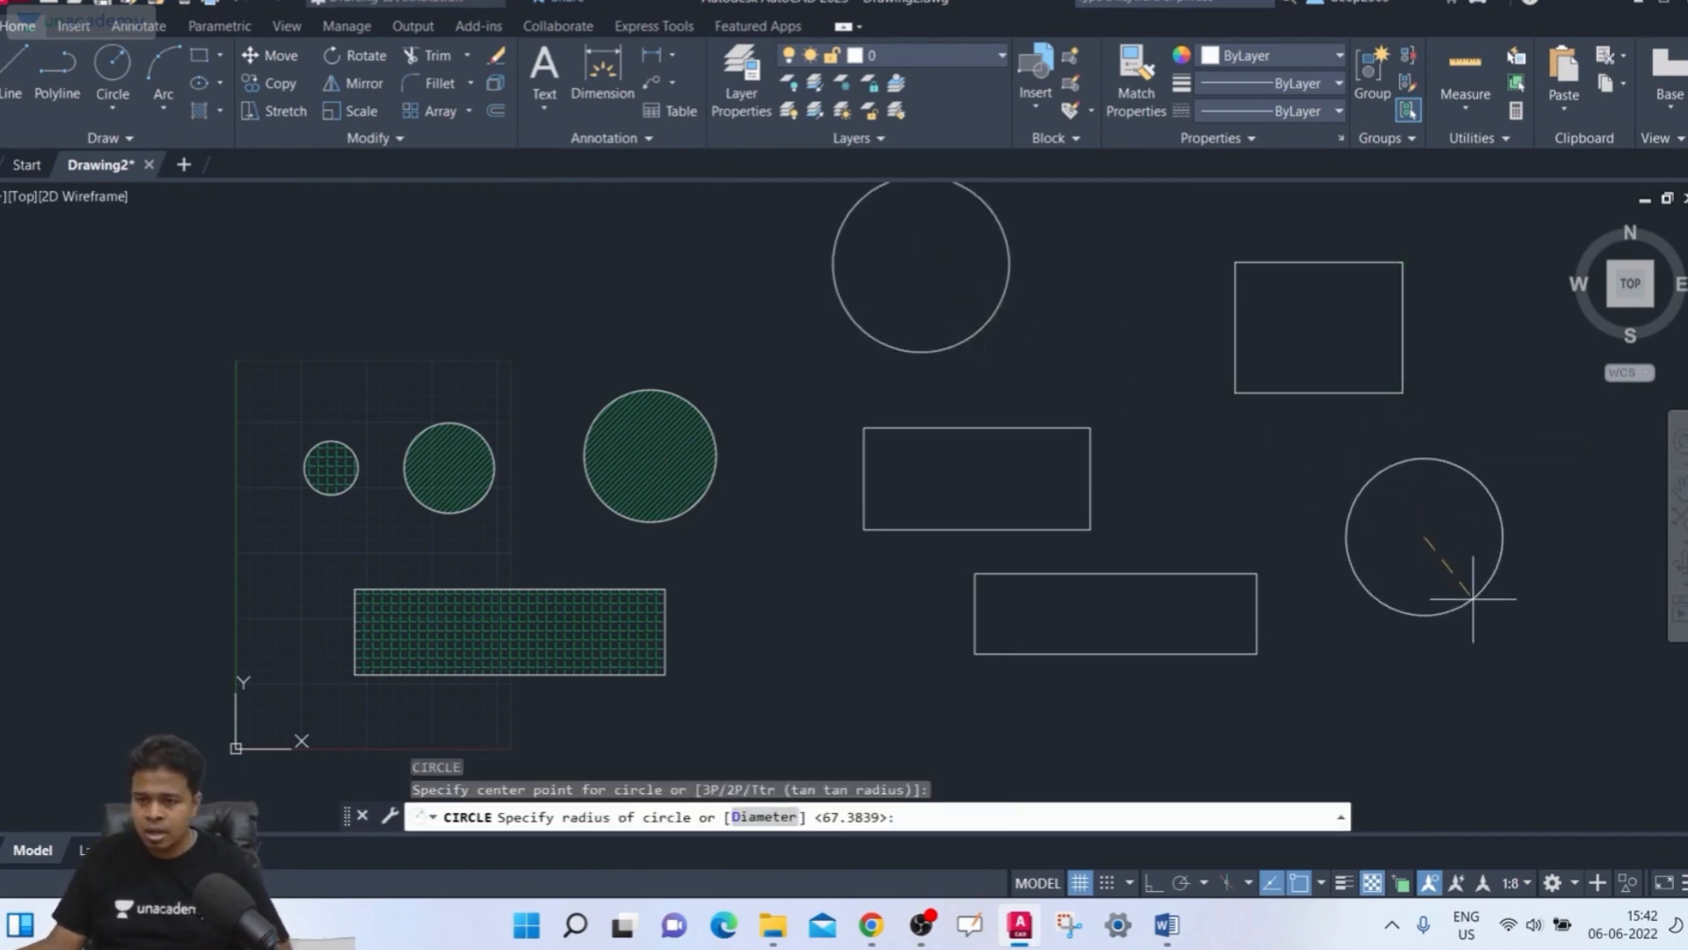
click(1485, 598)
Start a new hatch, select the new top circle as a boundary object, and choose the ANSI31 pattern
mouse_move(1494, 598)
middle_down()
mouse_move(1356, 645)
mouse_move(1164, 649)
middle_up()
text(h)
key(Return)
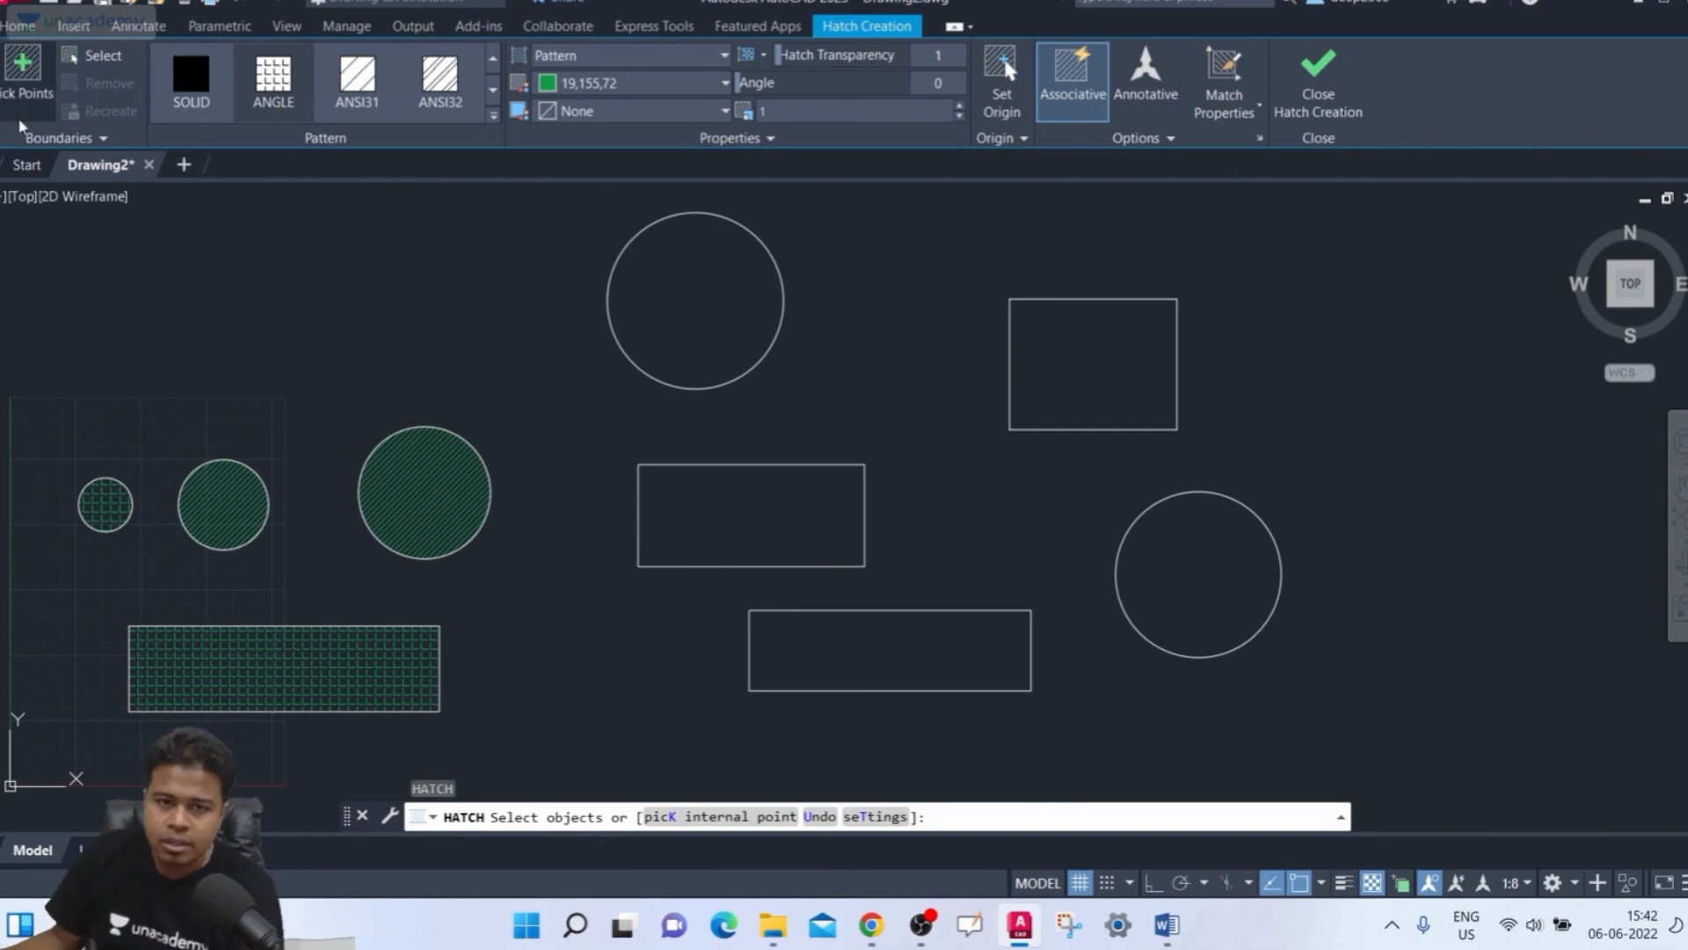
click(86, 55)
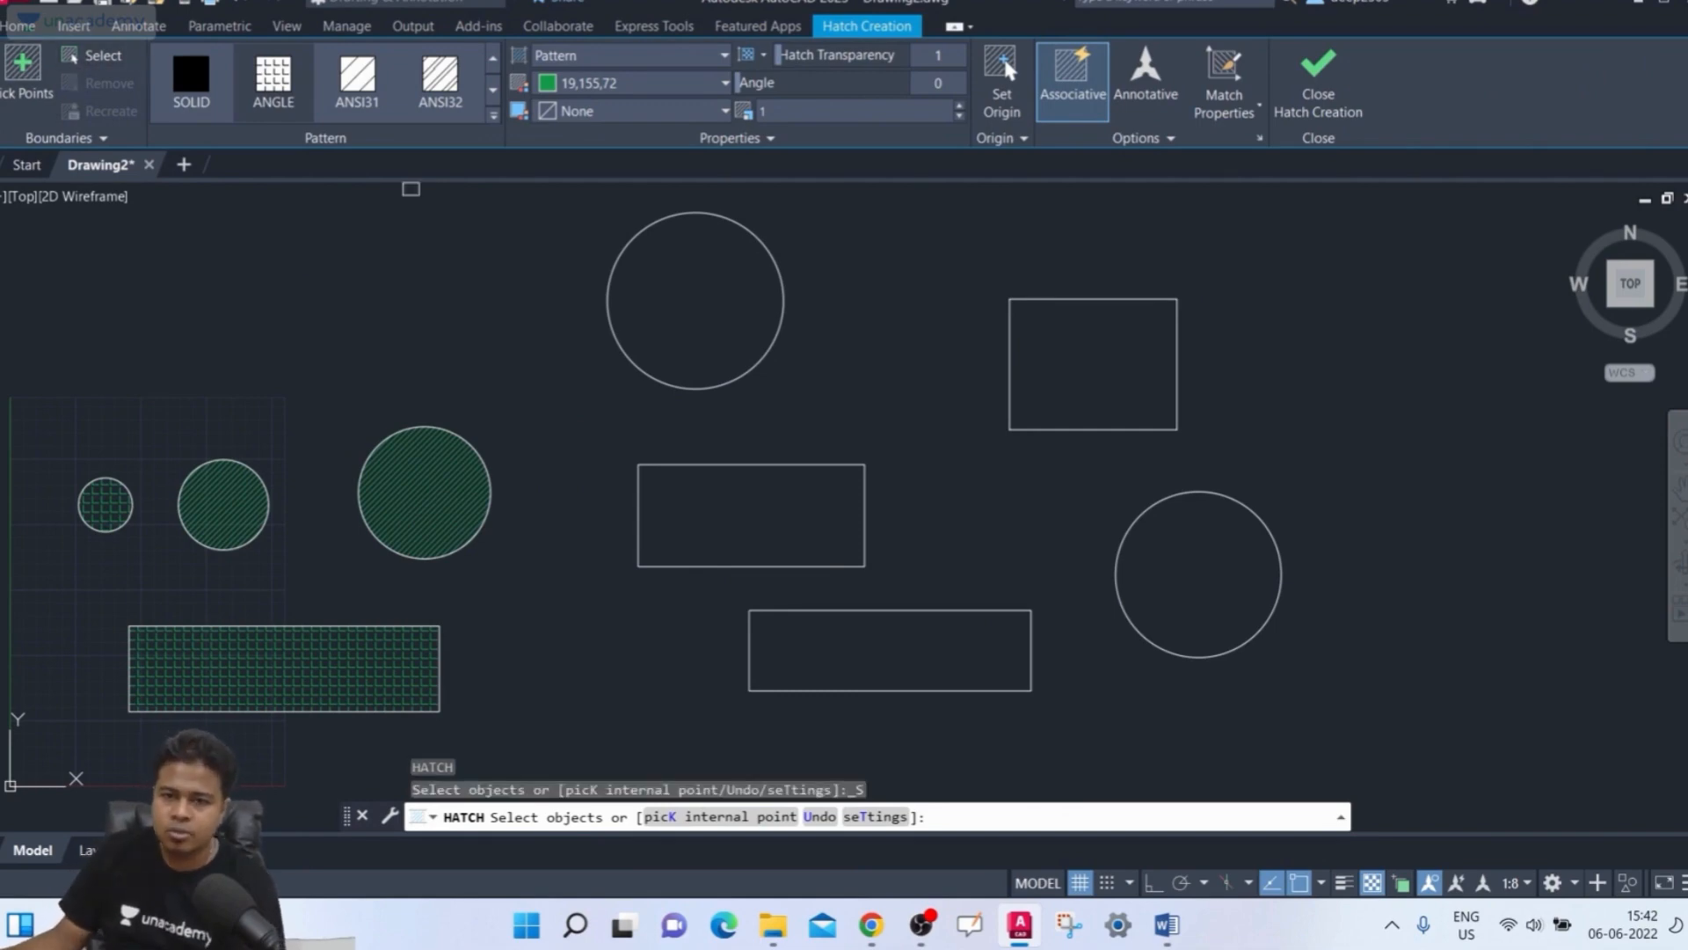
click(633, 241)
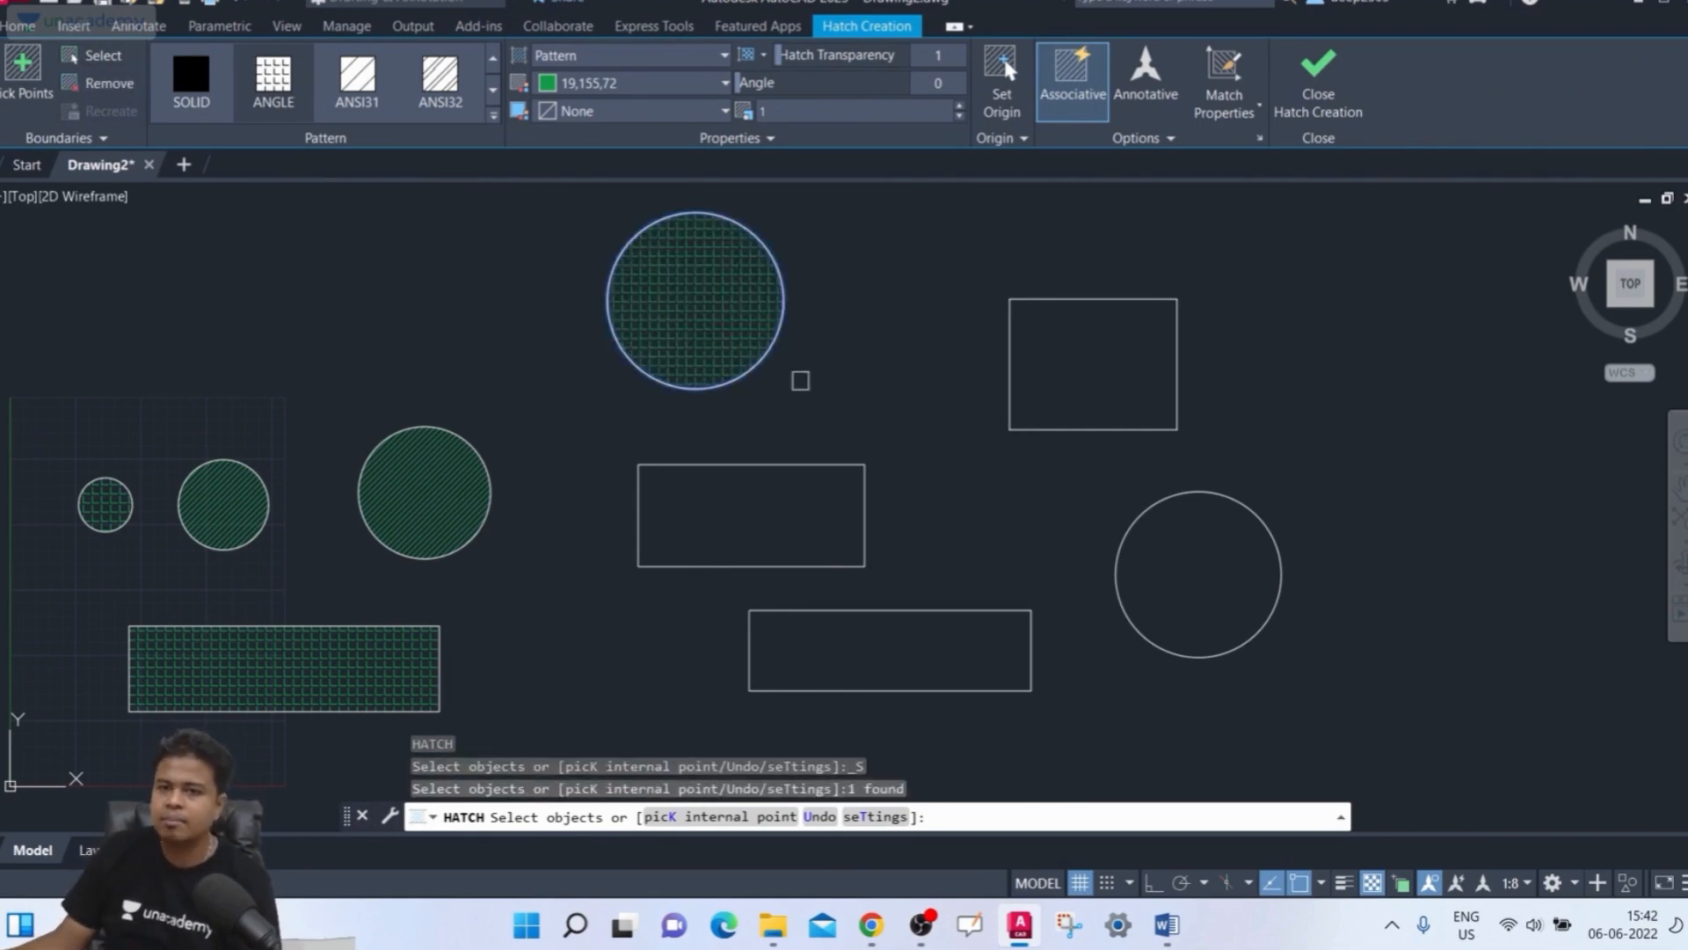
click(357, 81)
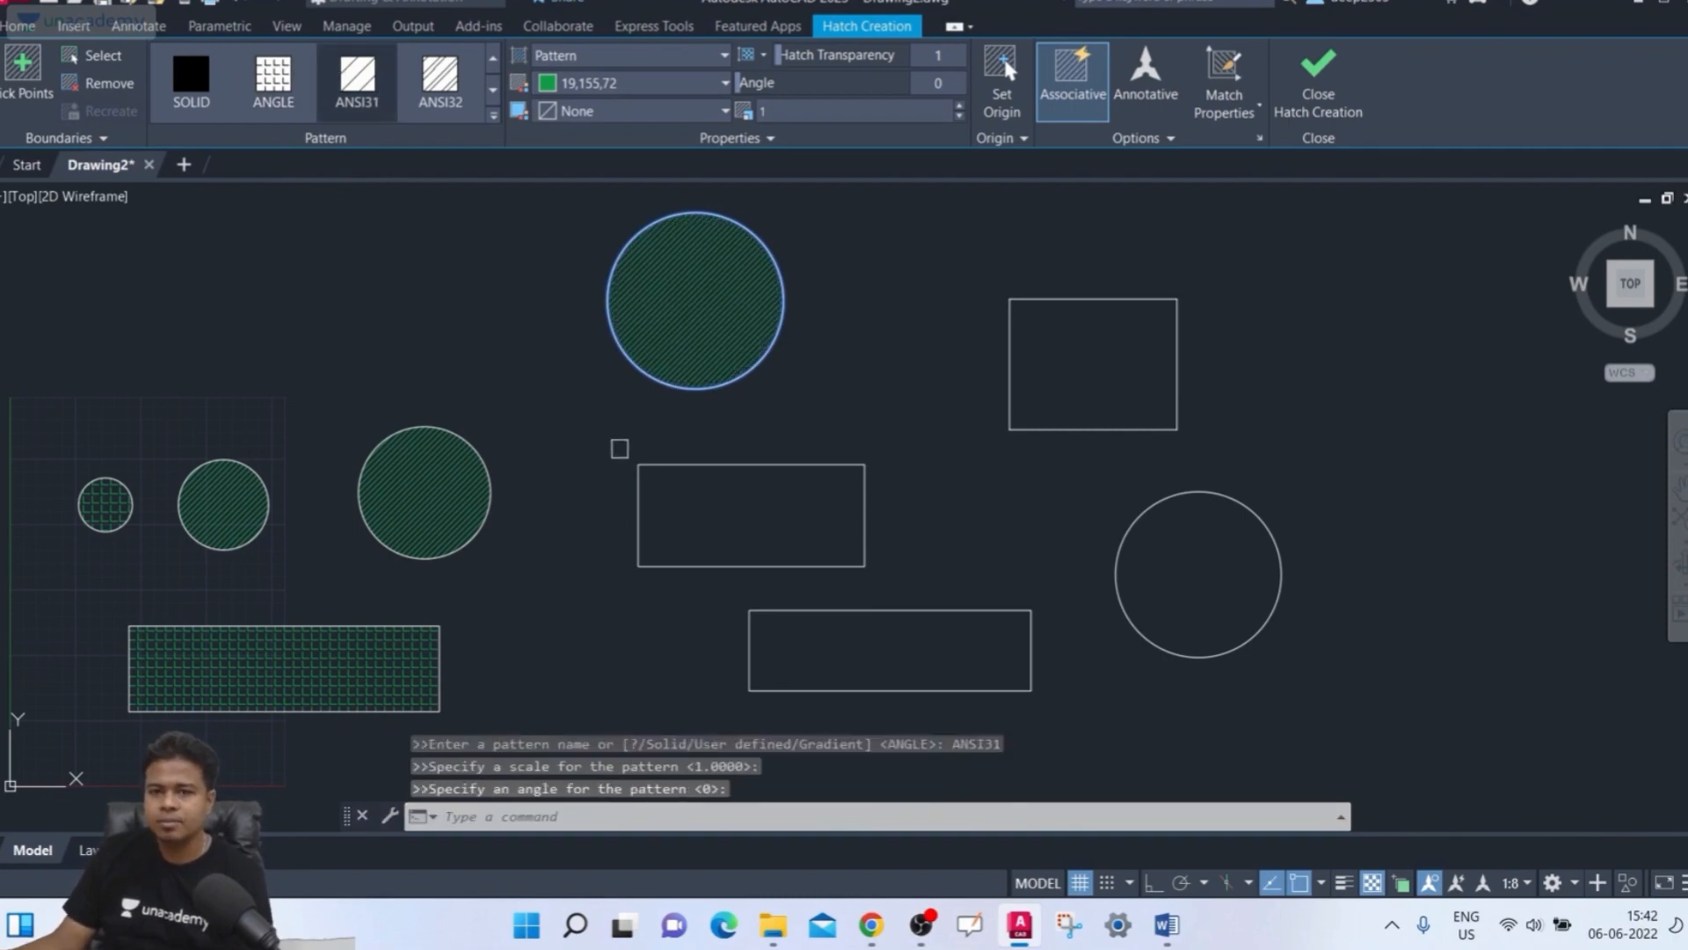
Turn on Create Separate Hatches, add the square, both new rectangles and the right circle as boundaries, and finish the hatch
click(1132, 139)
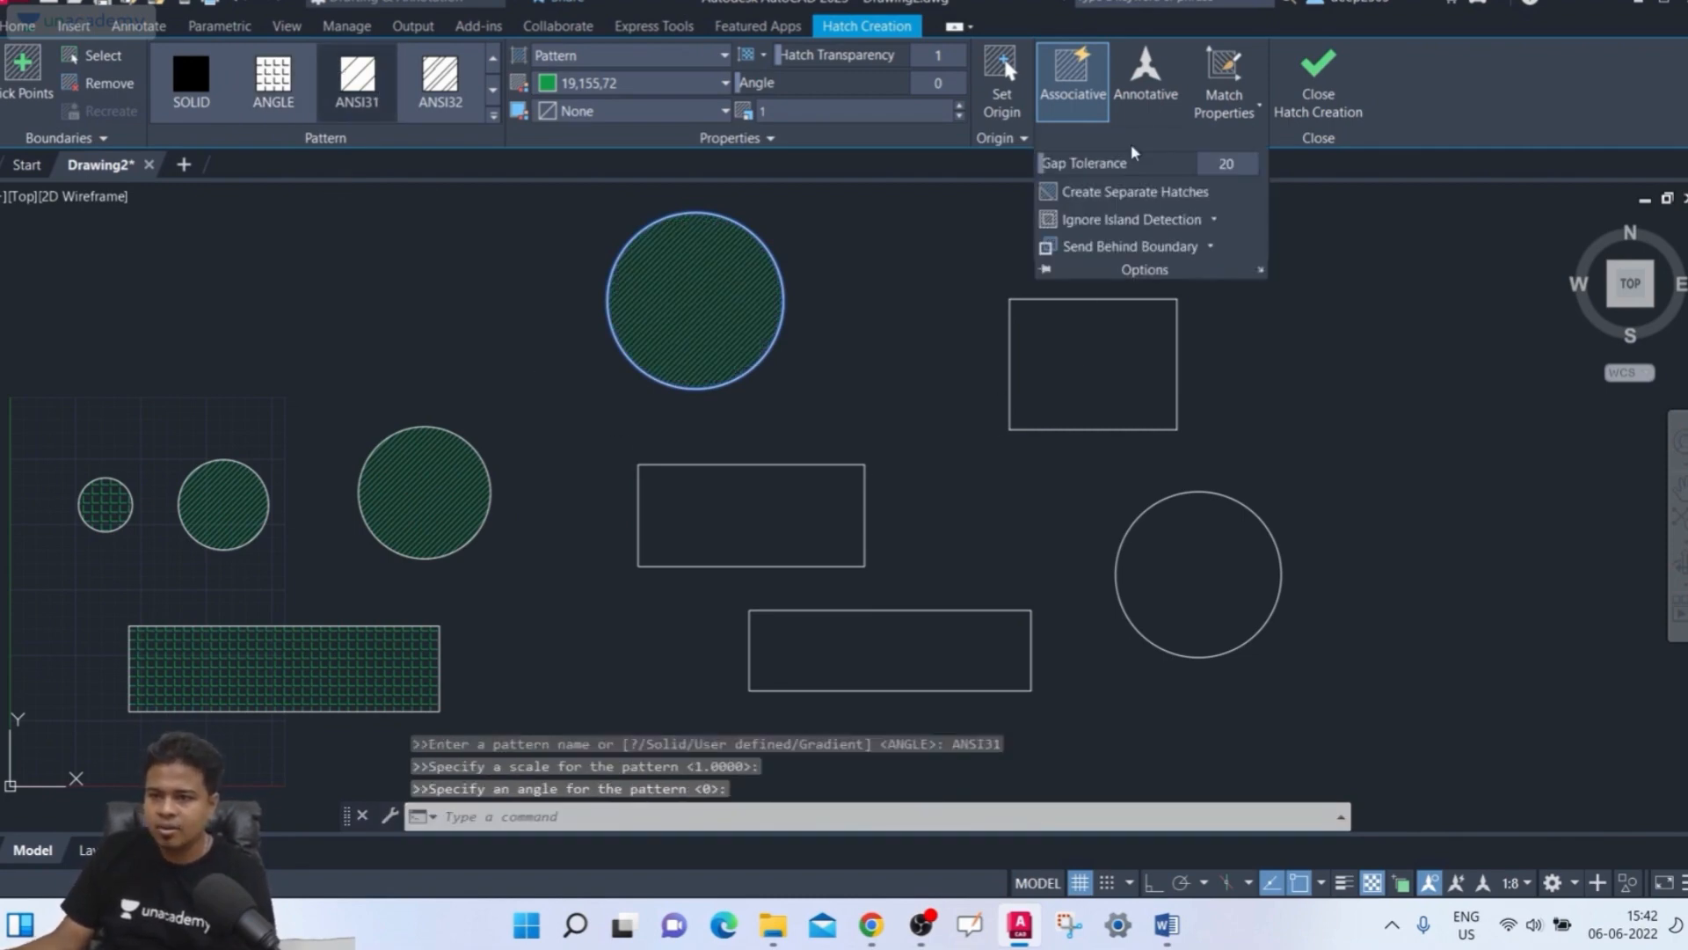
click(1178, 192)
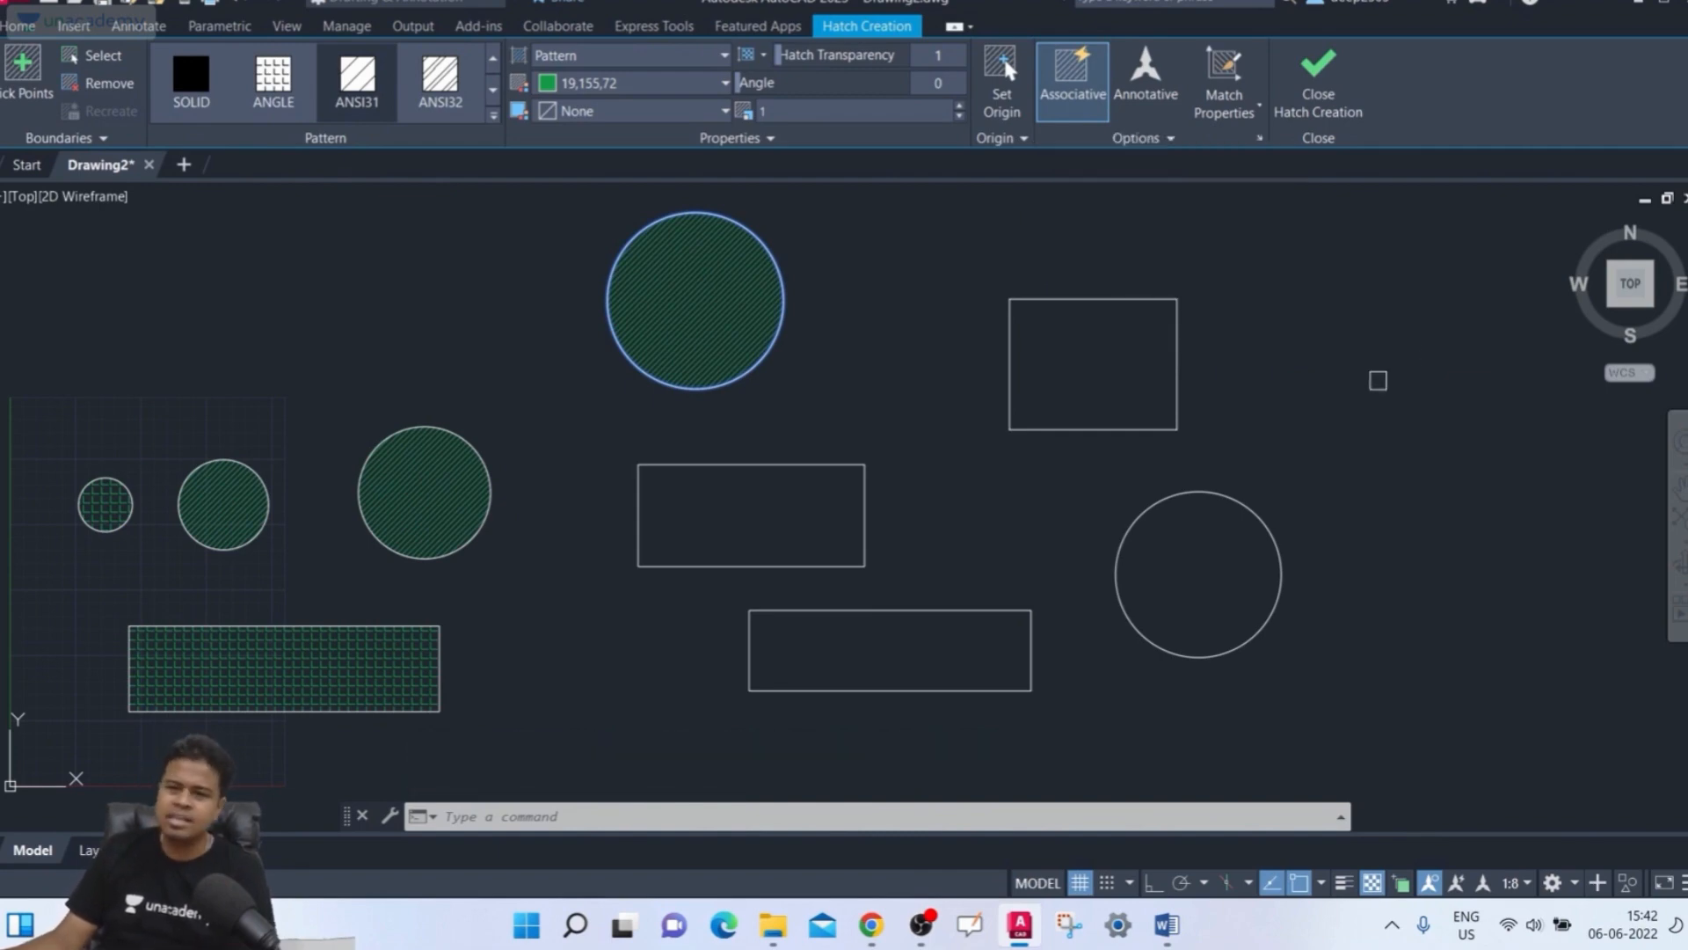
click(1123, 381)
click(1011, 422)
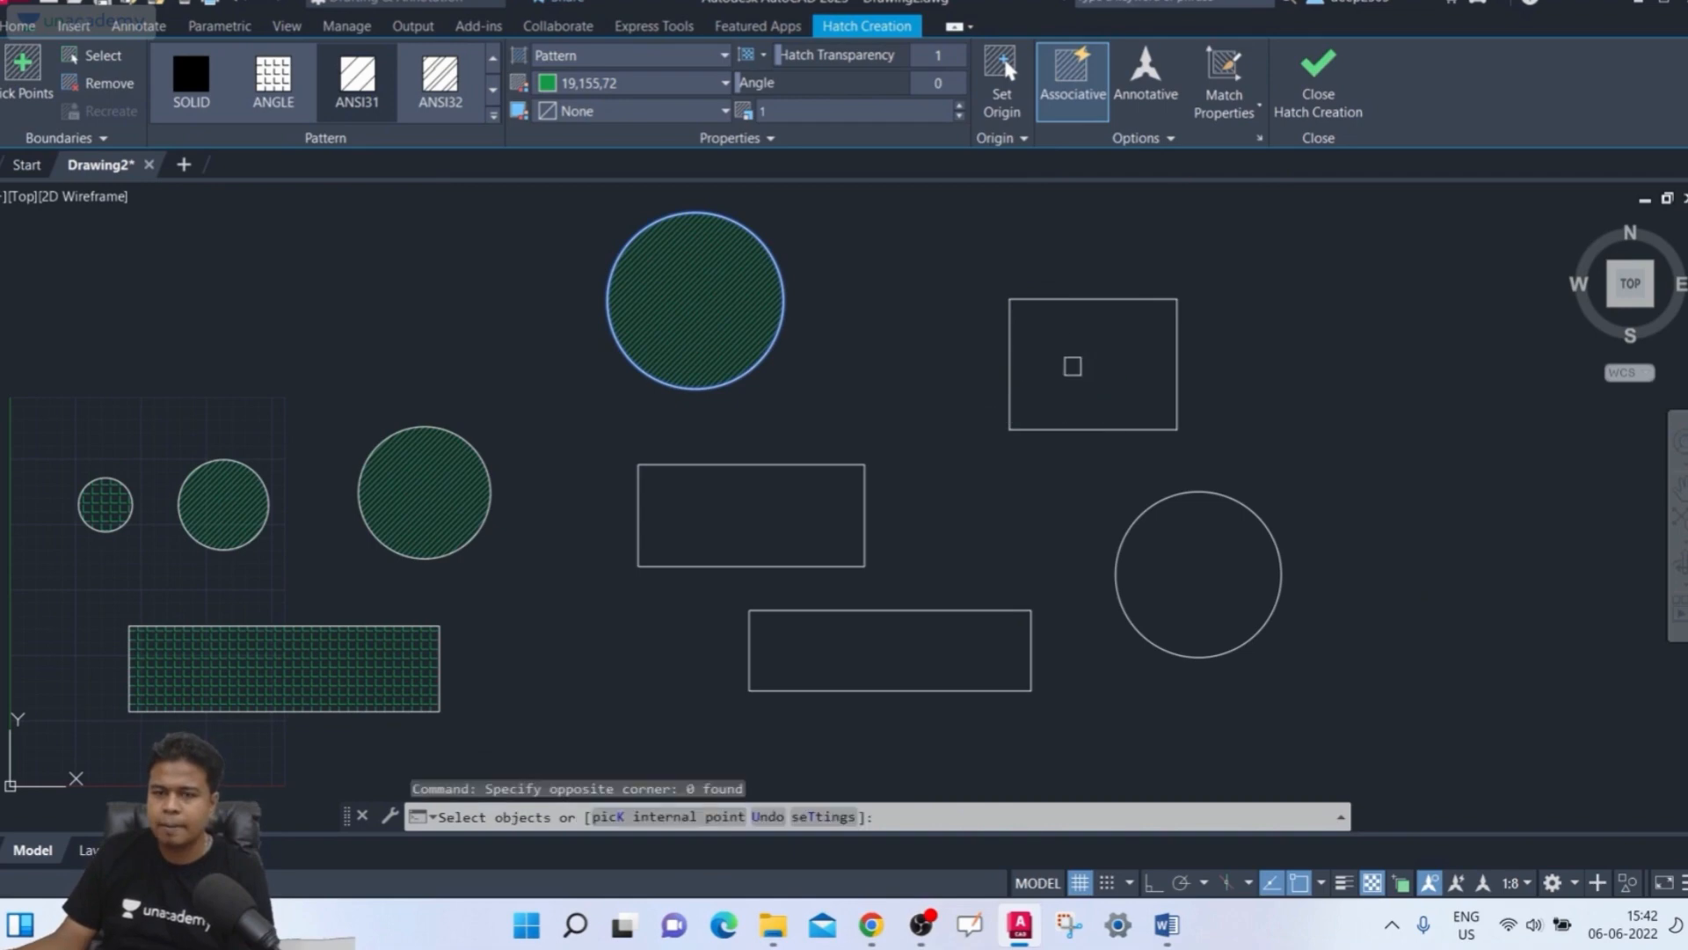
click(69, 52)
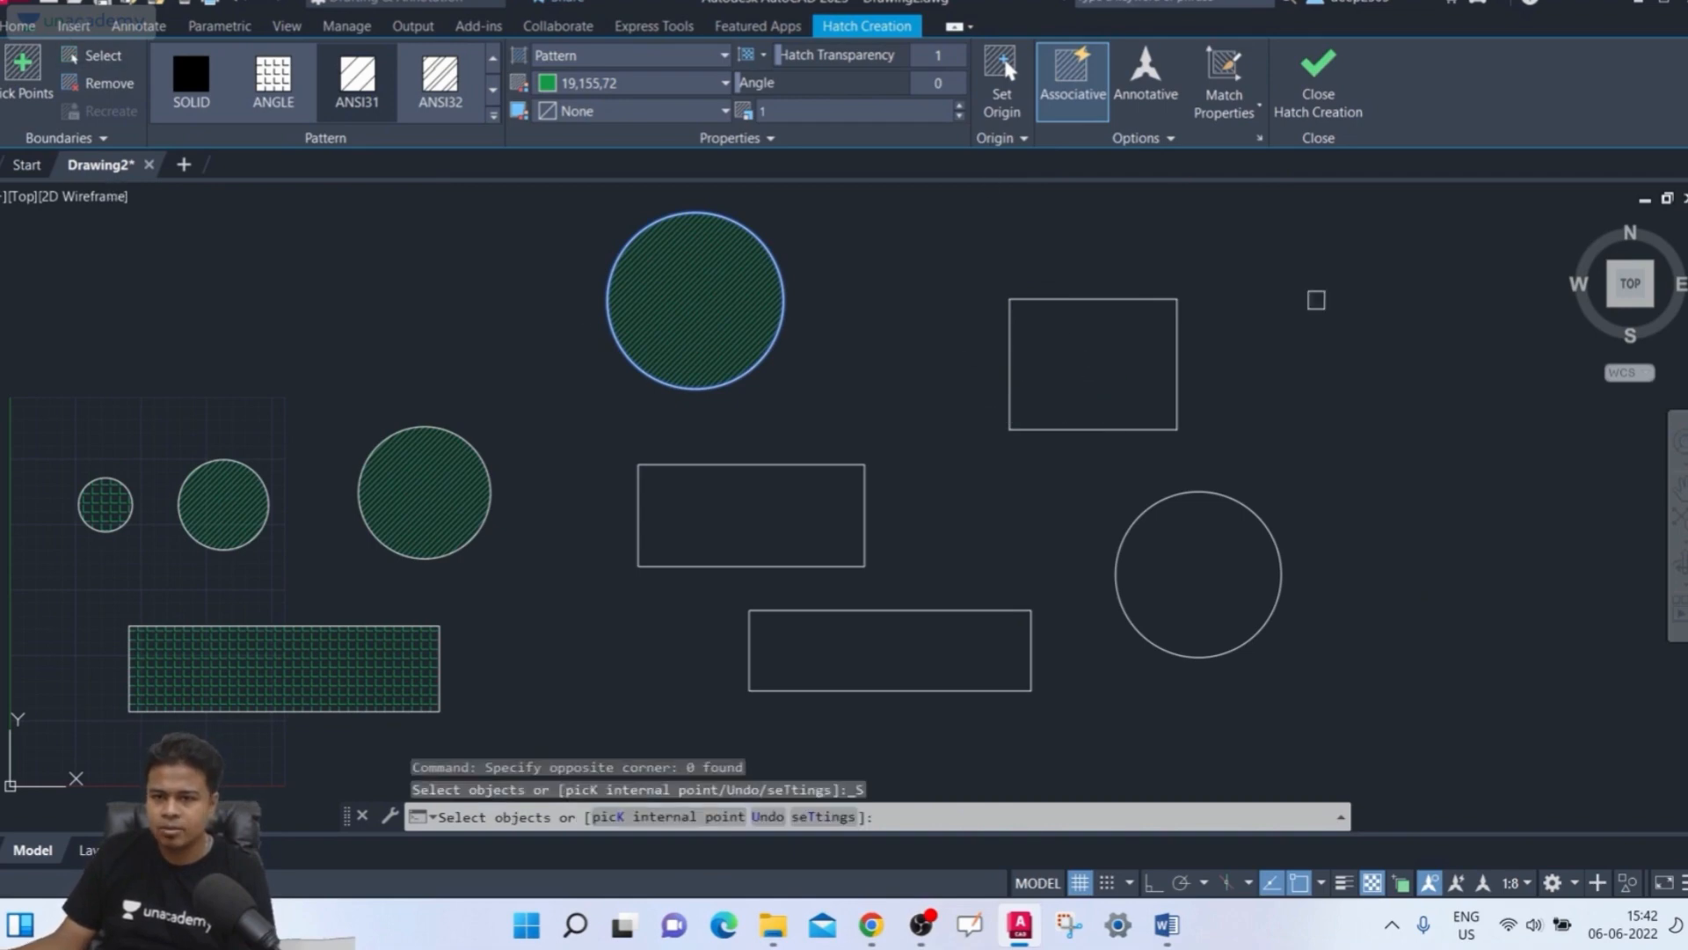
click(1133, 299)
click(817, 465)
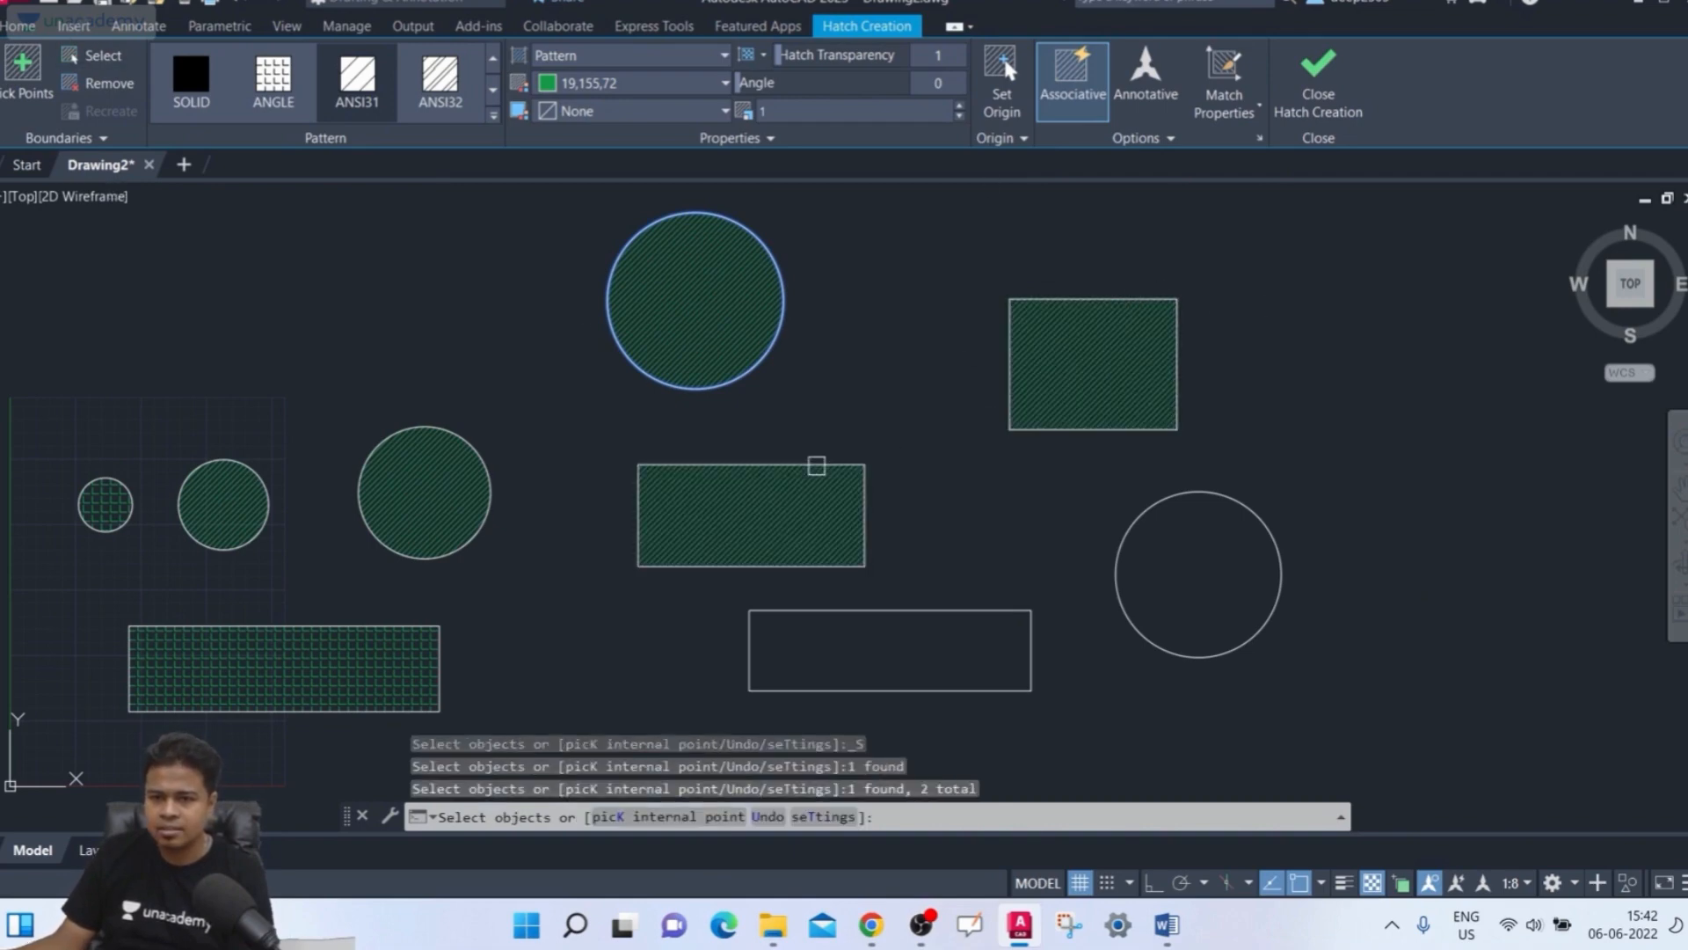
click(1139, 513)
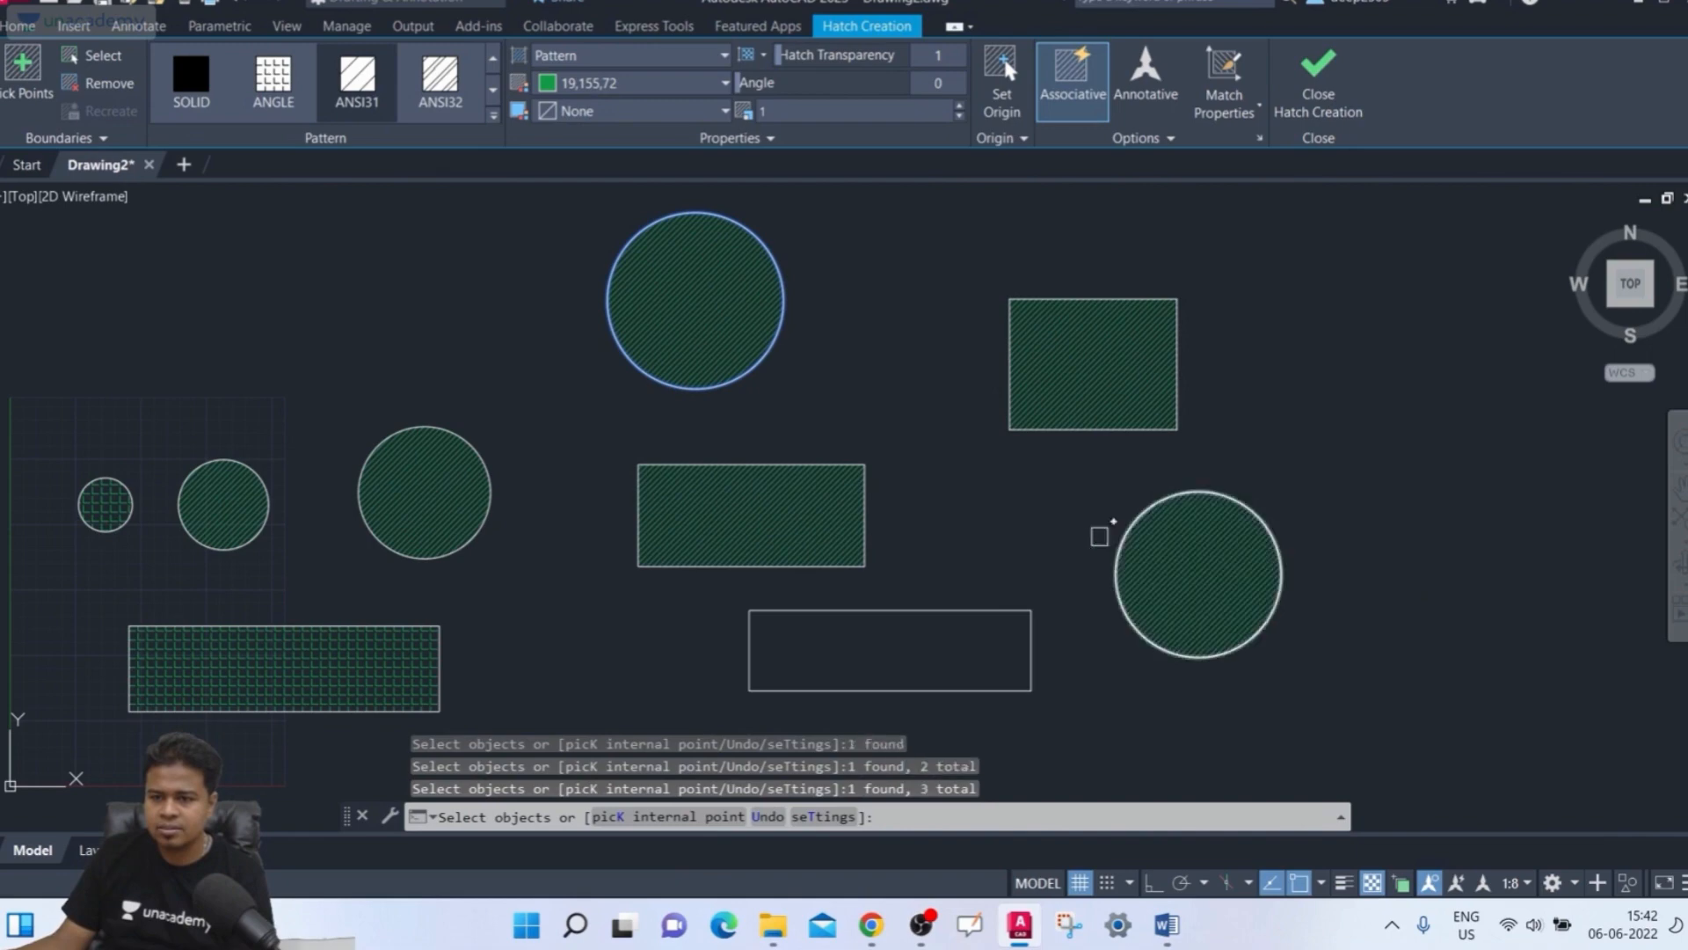
click(923, 610)
scroll(871, 462, down, 2)
scroll(866, 444, up, 2)
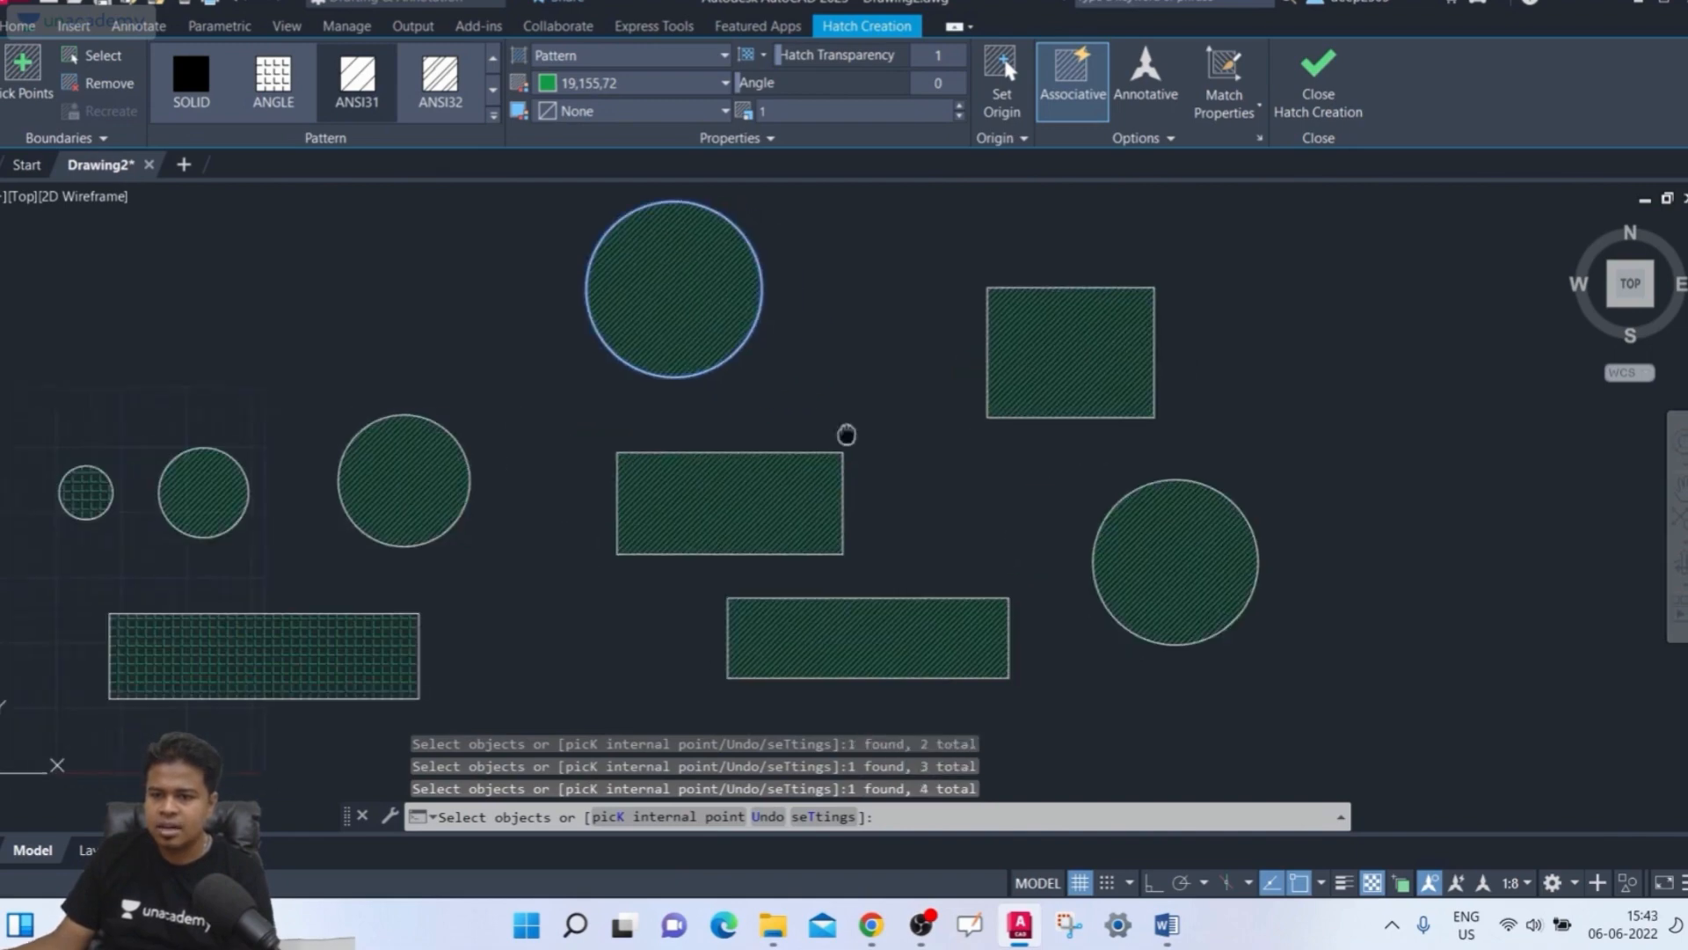
click(1323, 88)
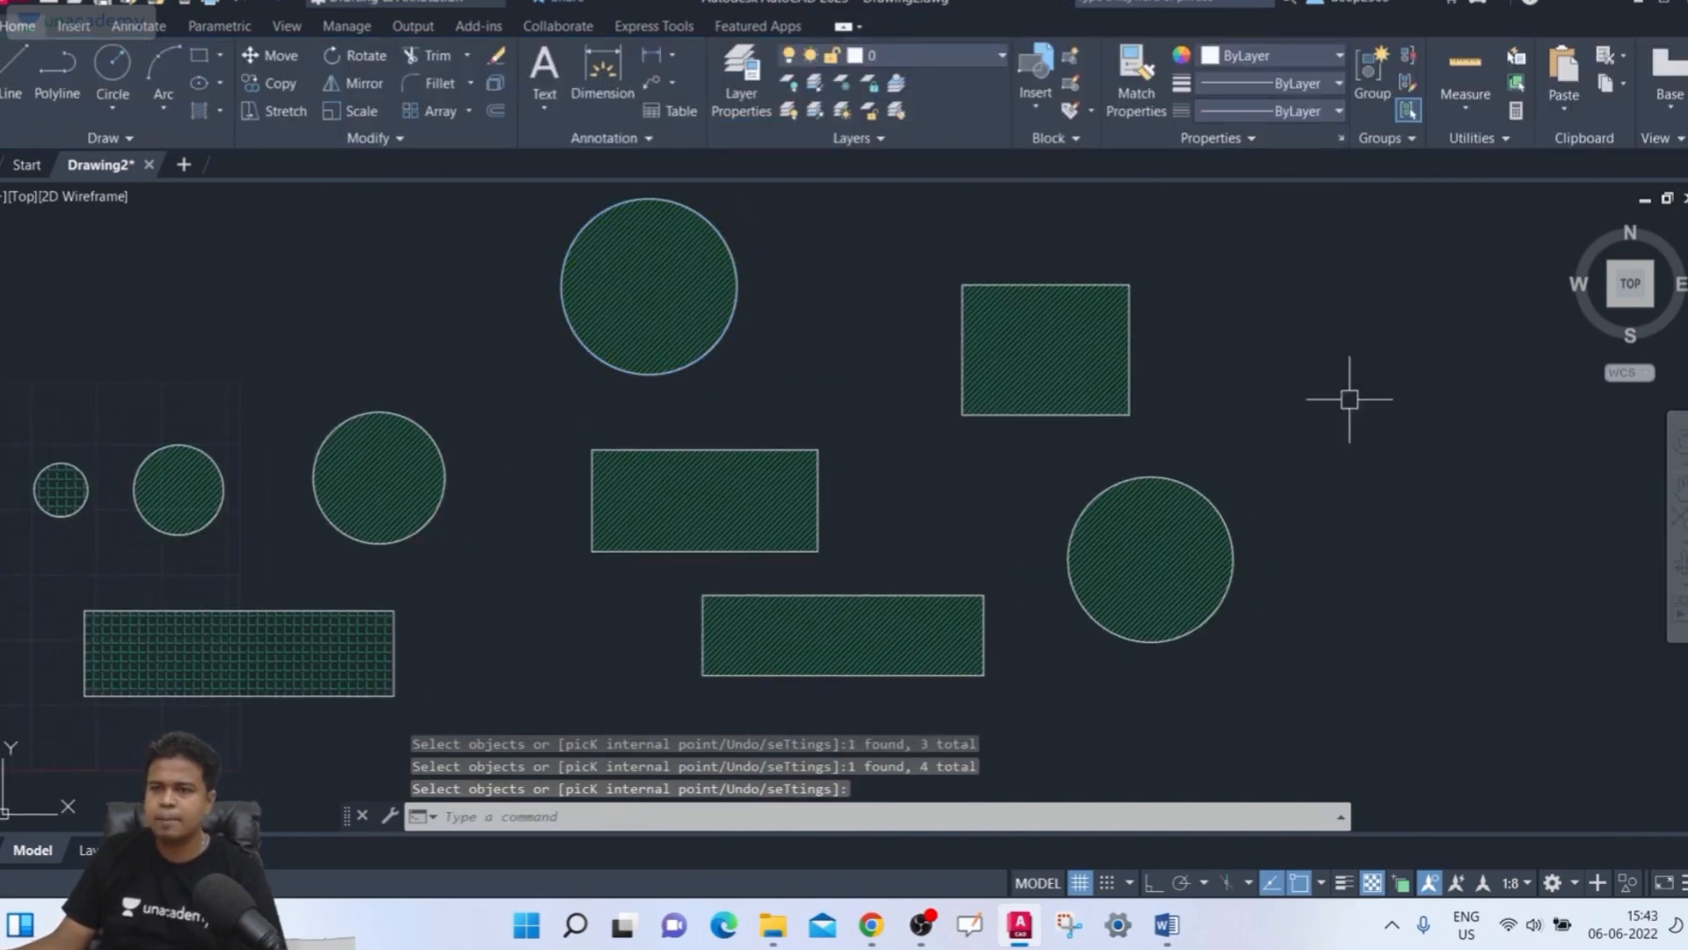
Select the new hatches one after another to check whether they are separate objects
click(1055, 334)
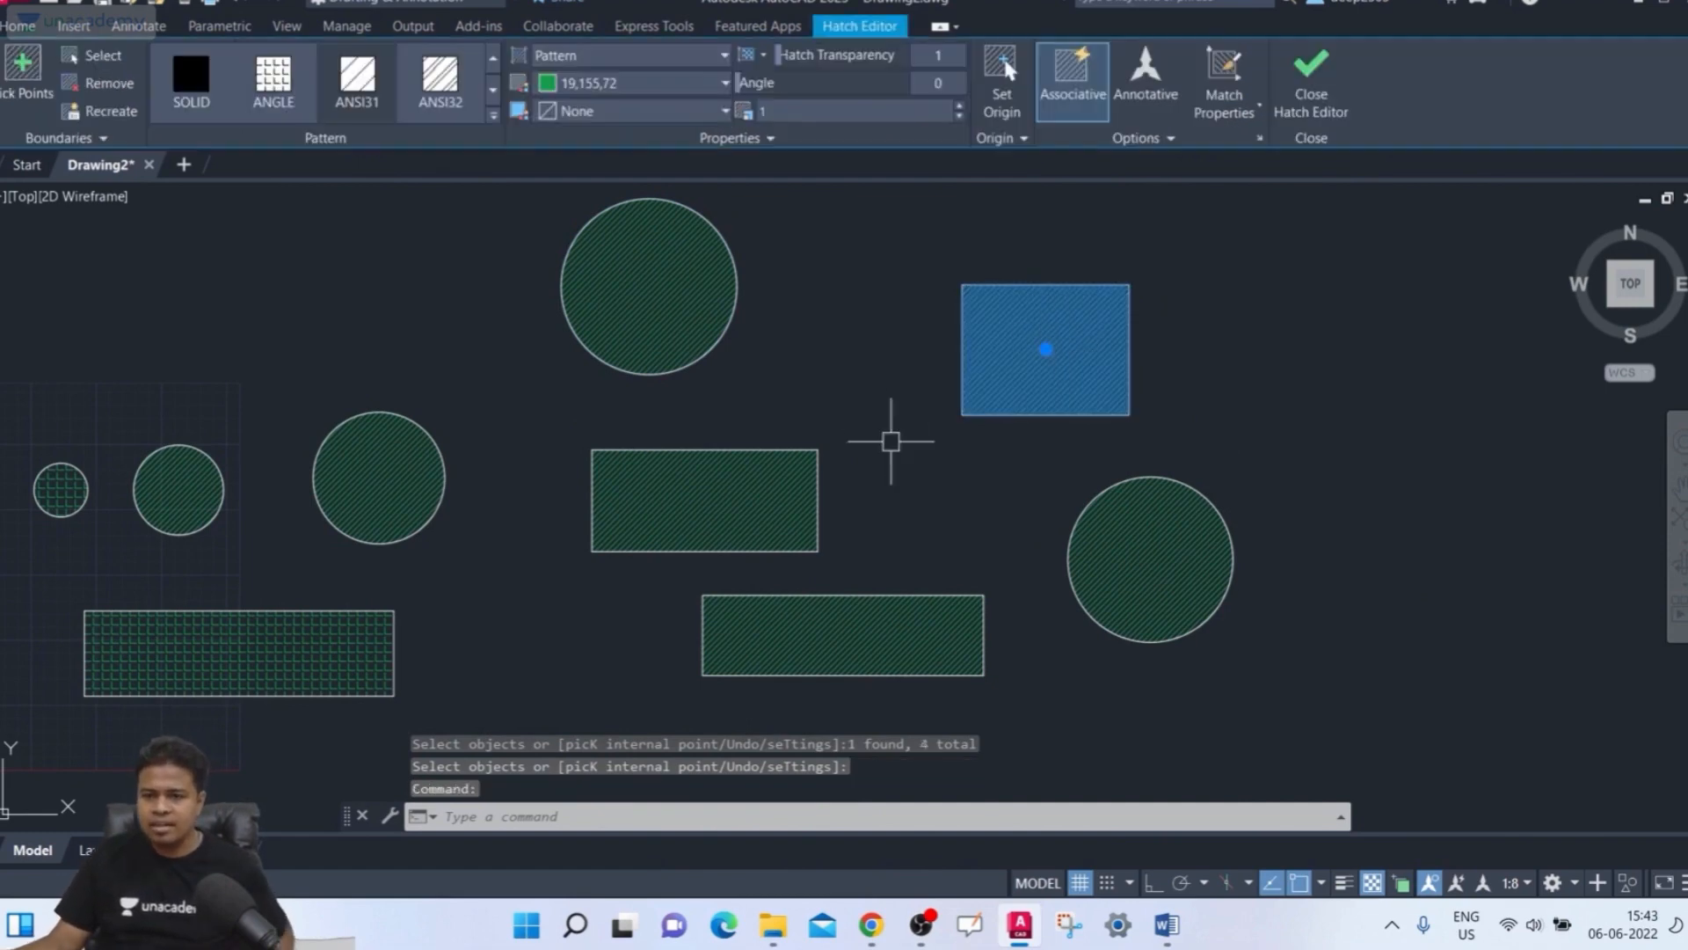
click(675, 475)
click(660, 328)
click(818, 604)
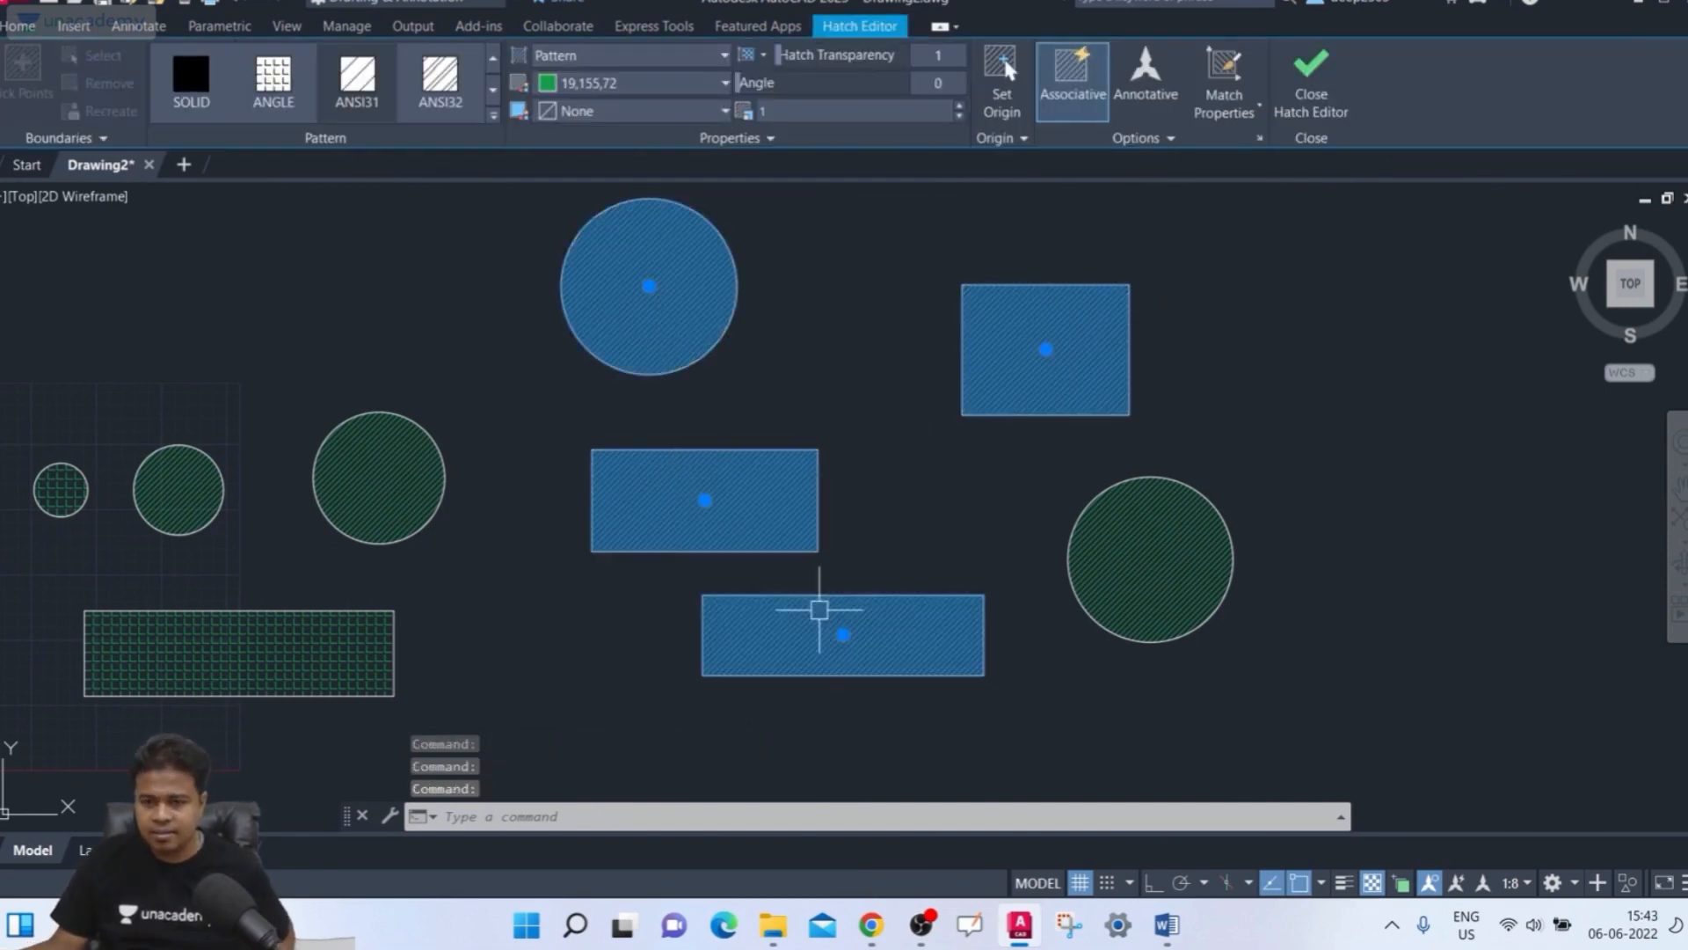
key(Escape)
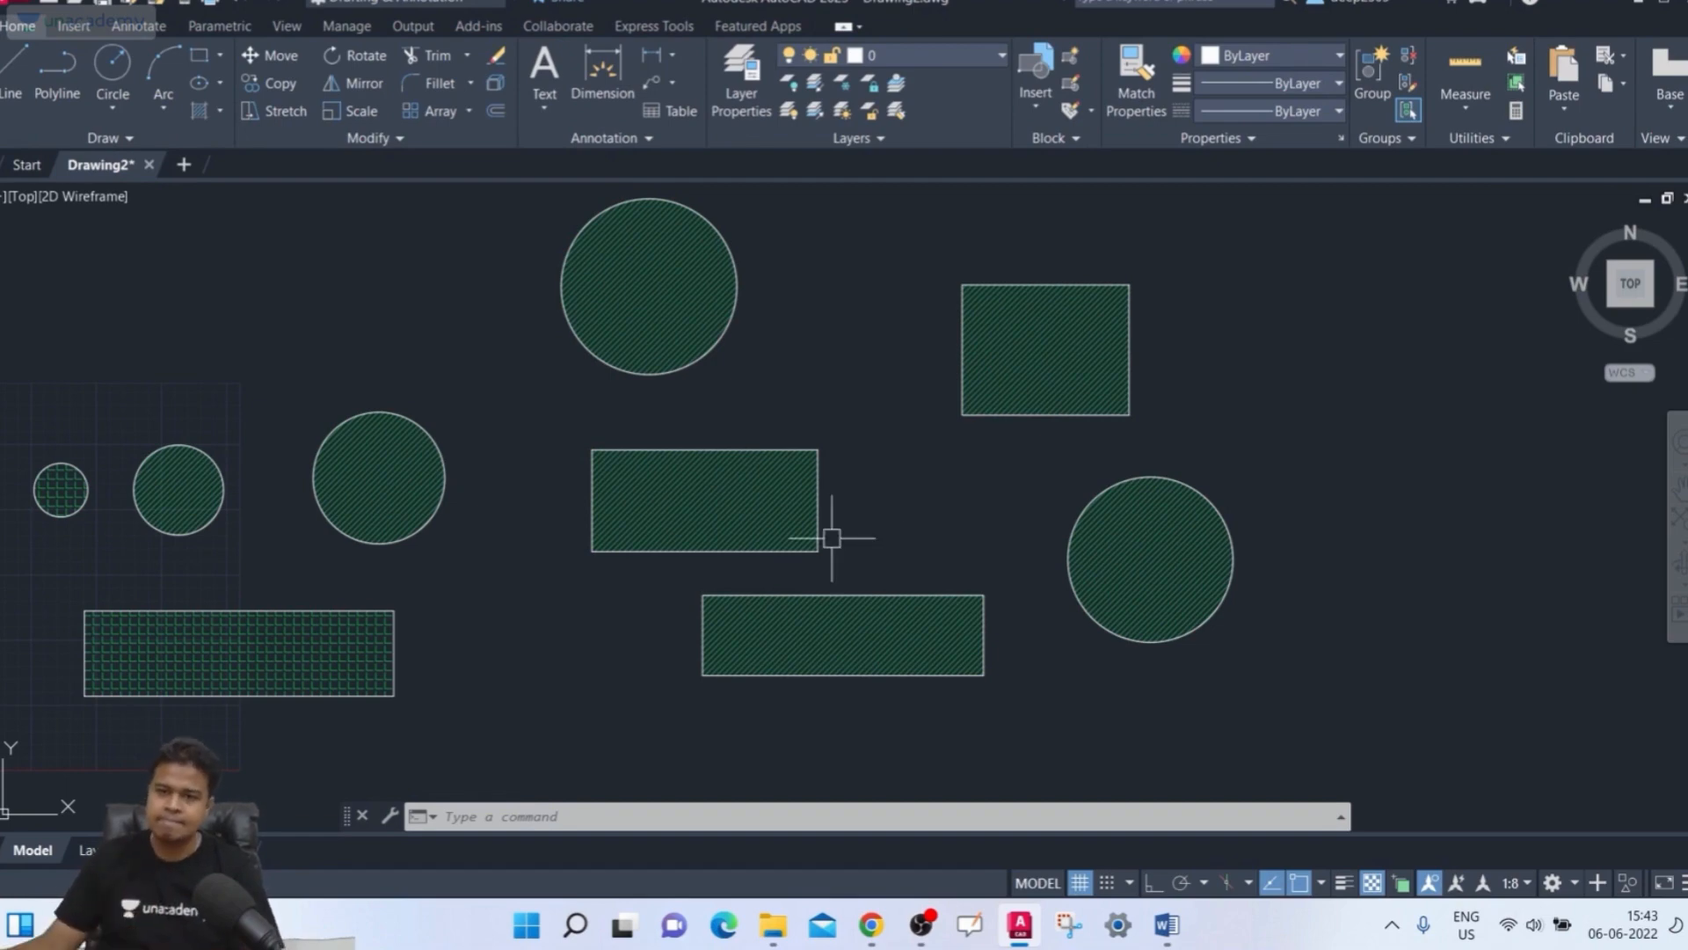
Change the square's and the top circle's hatches to the ANGLE pattern and close the hatch editor
click(1053, 360)
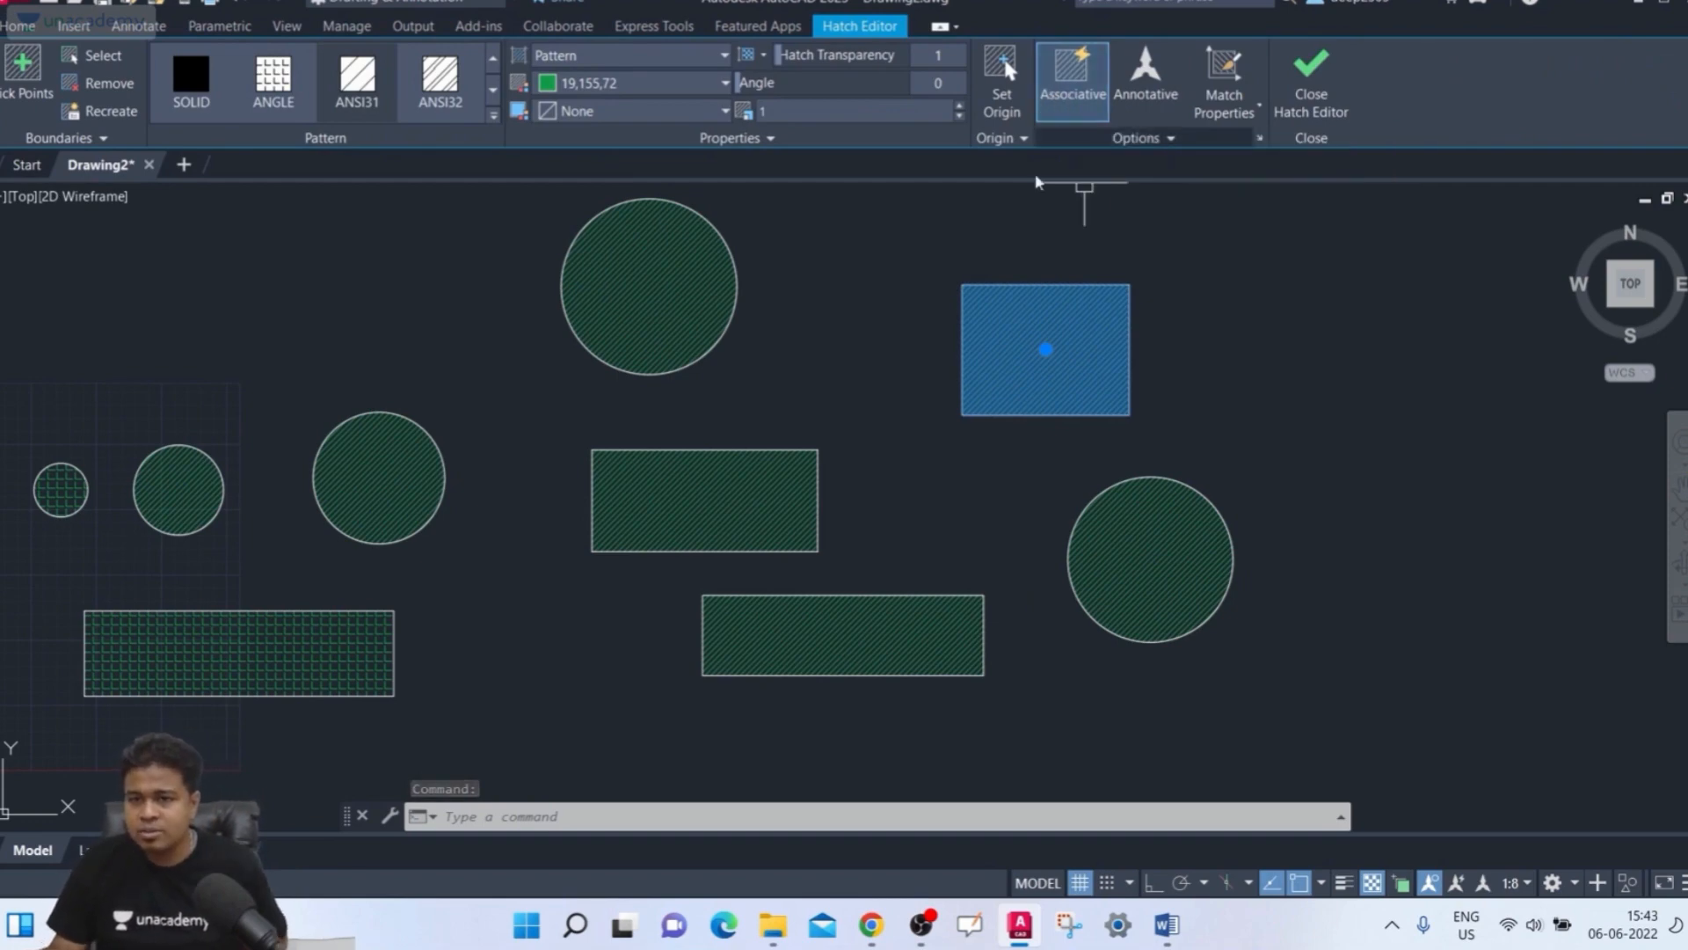
click(274, 77)
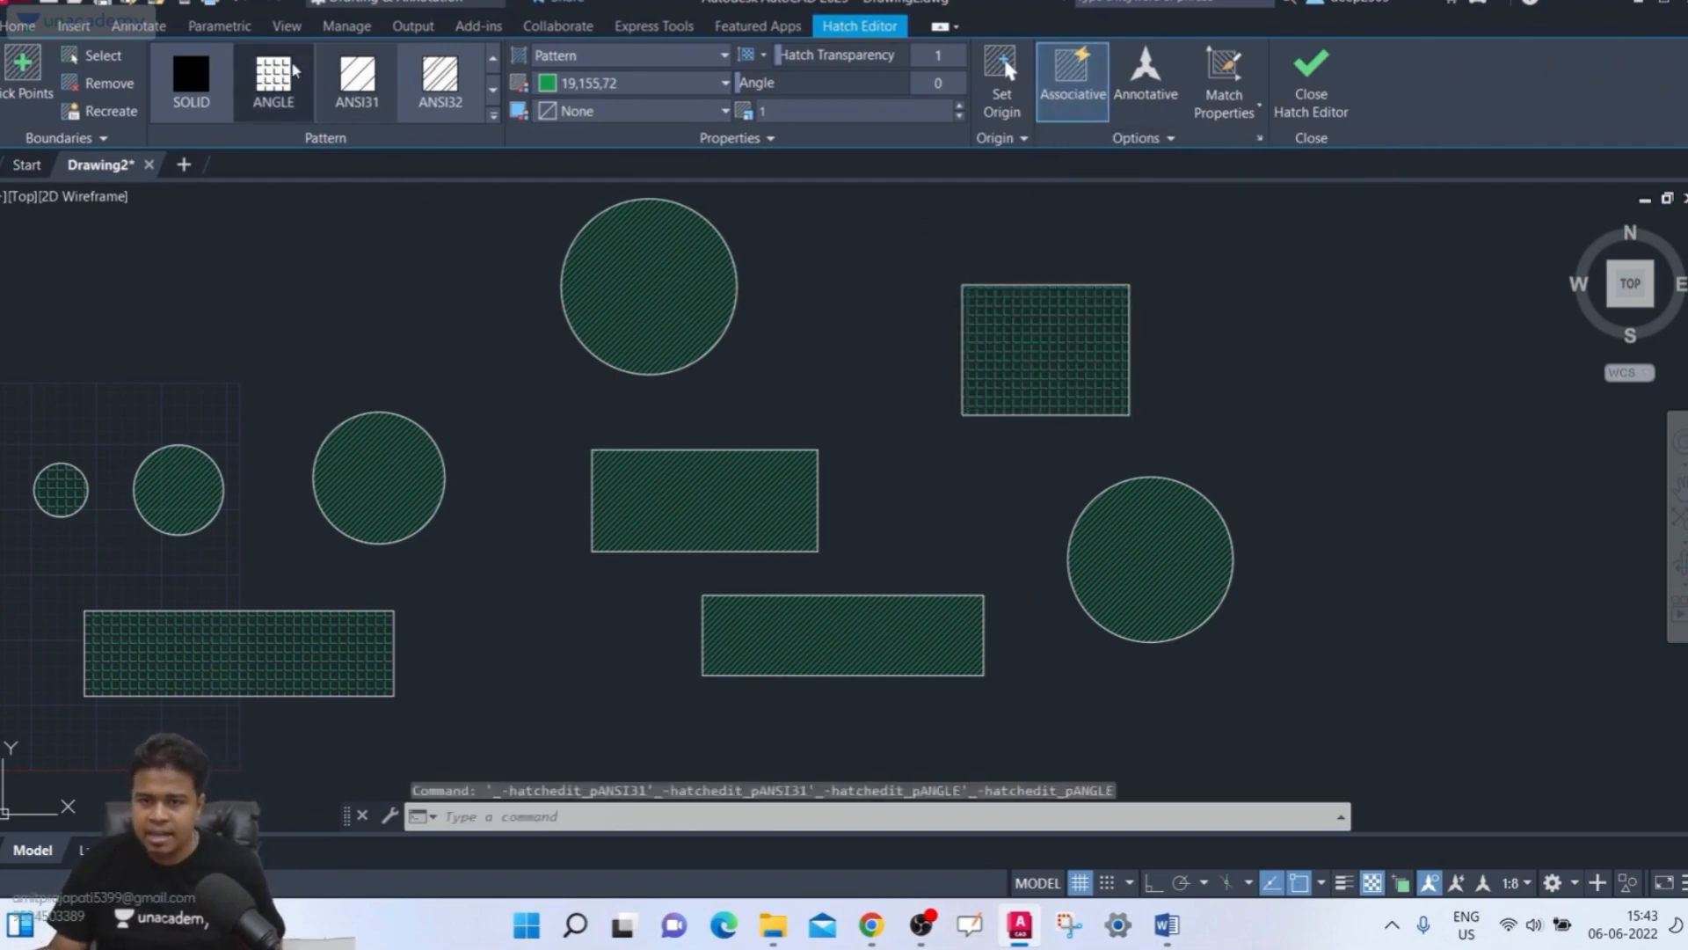
scroll(967, 279, up, 2)
scroll(967, 280, up, 2)
middle_drag(967, 279, 880, 303)
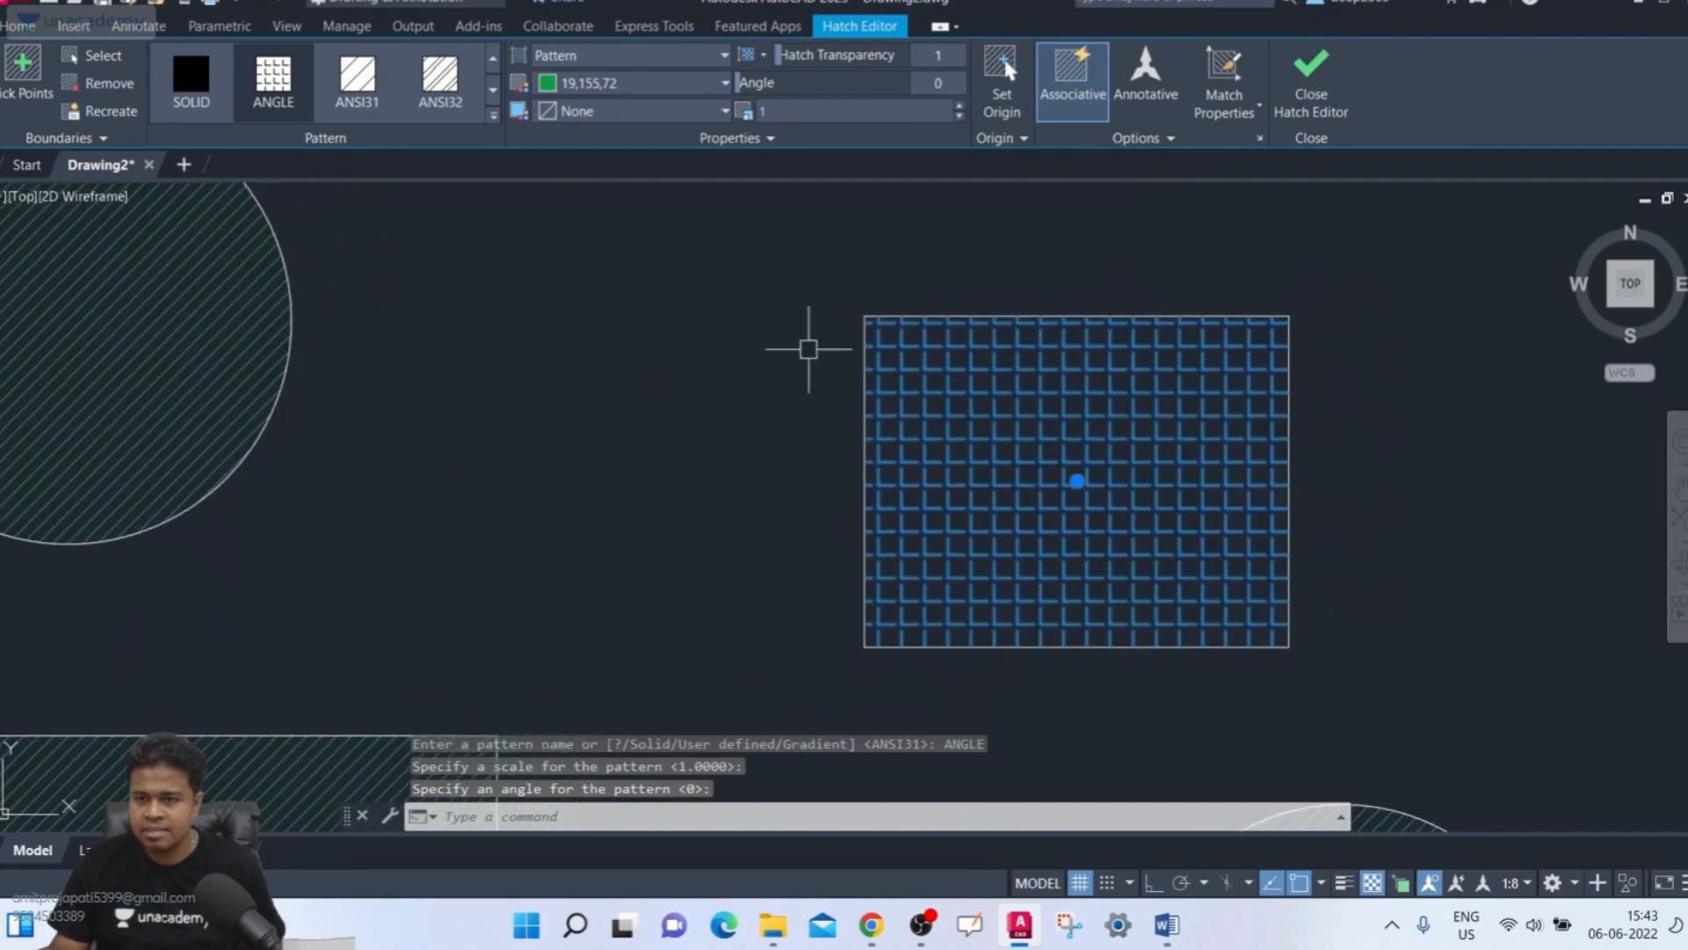
middle_drag(807, 350, 912, 400)
scroll(761, 343, down, 2)
click(445, 386)
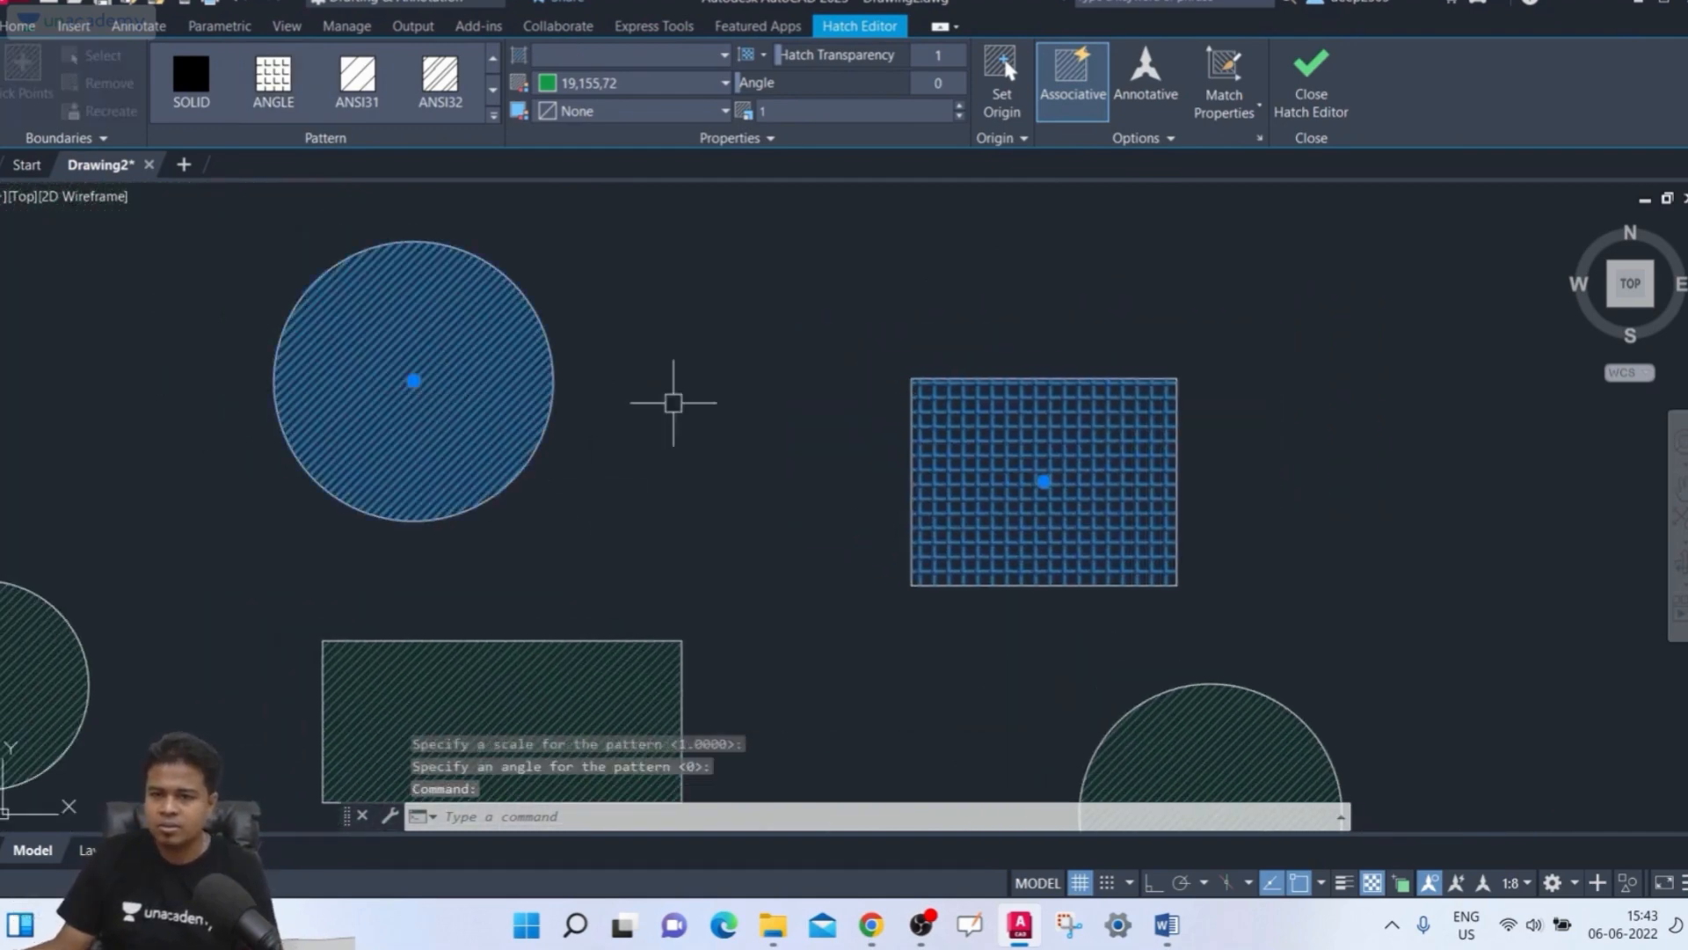
click(273, 78)
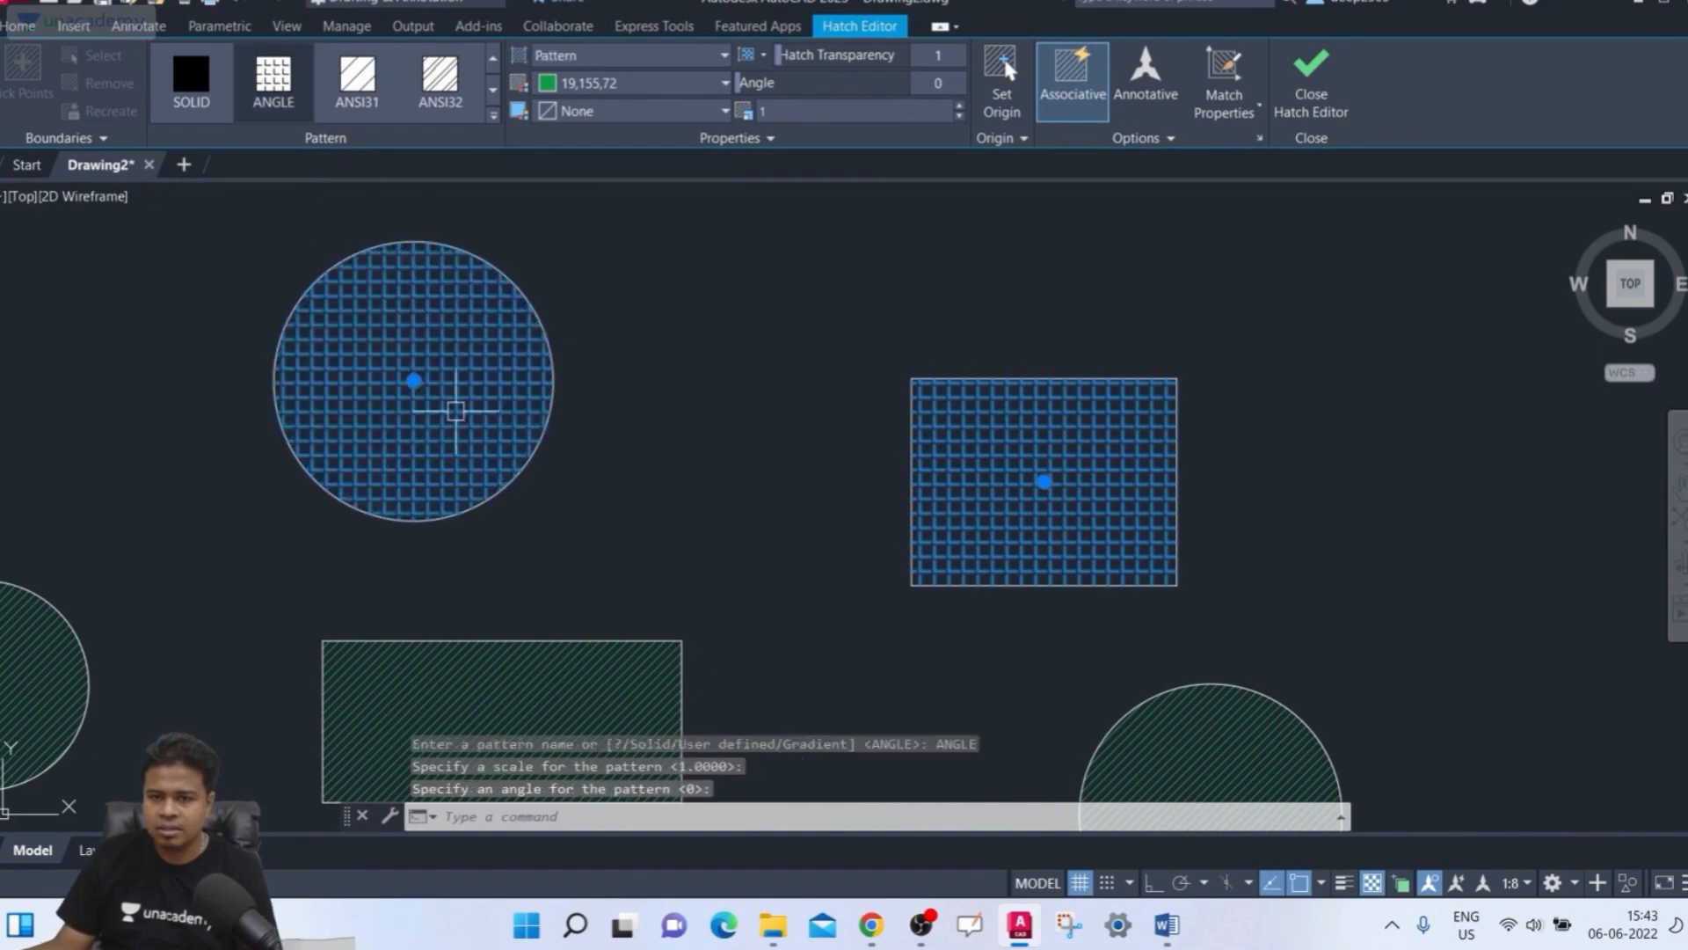
click(1134, 138)
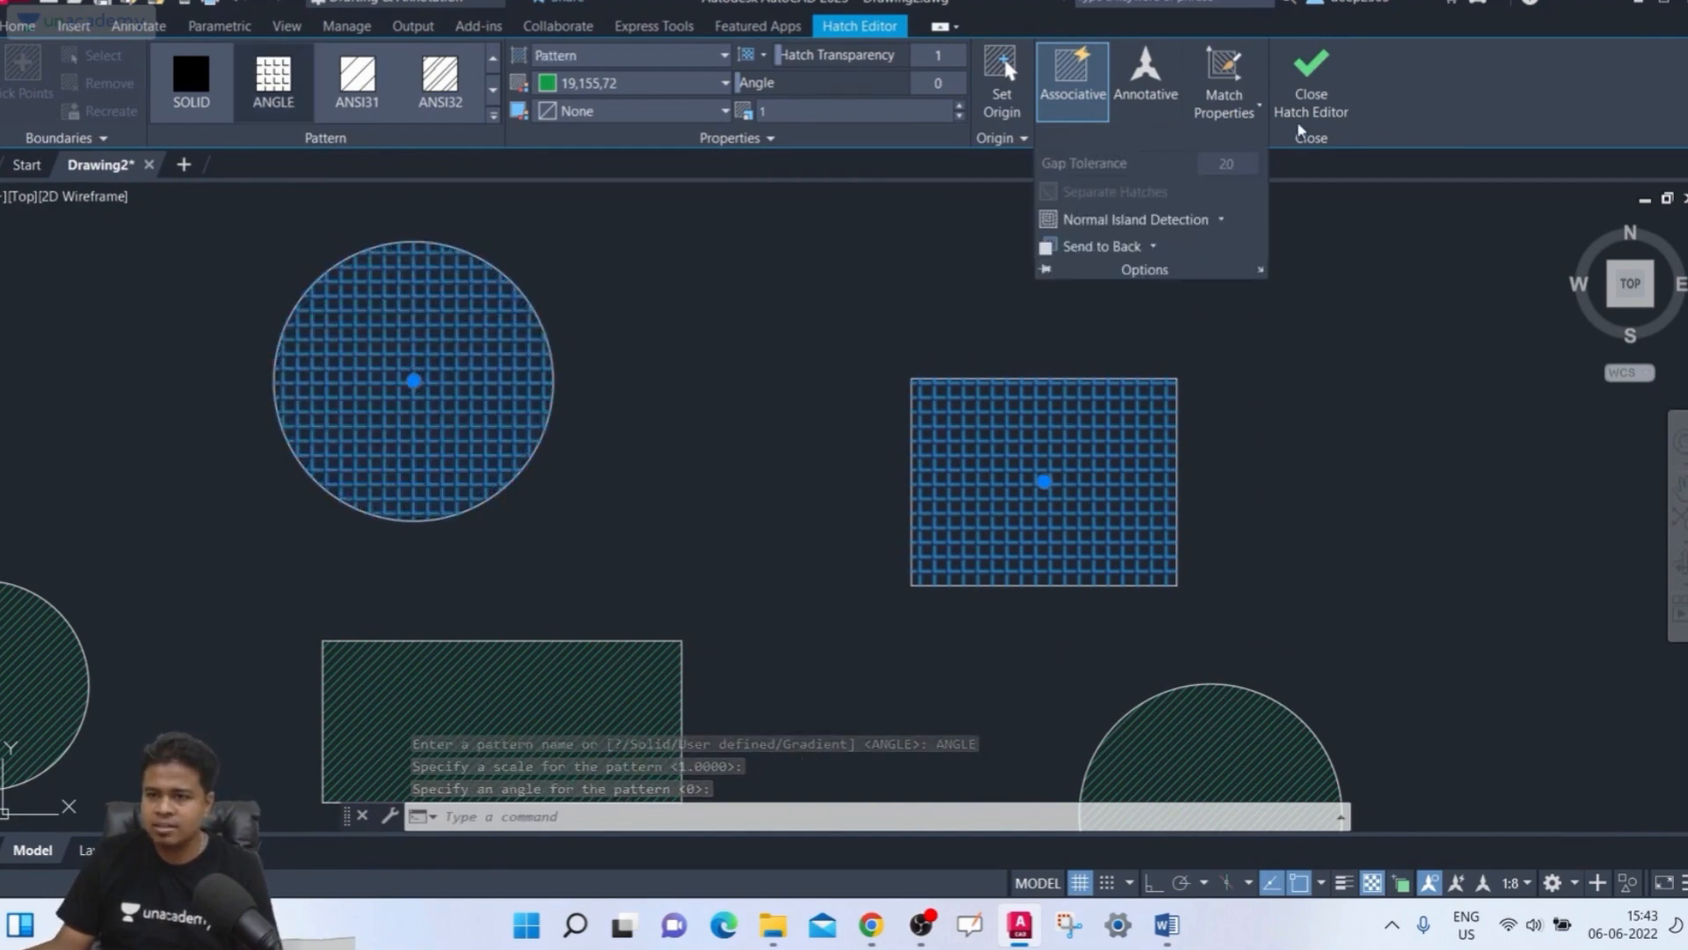
click(1296, 98)
middle_drag(1061, 308, 1018, 324)
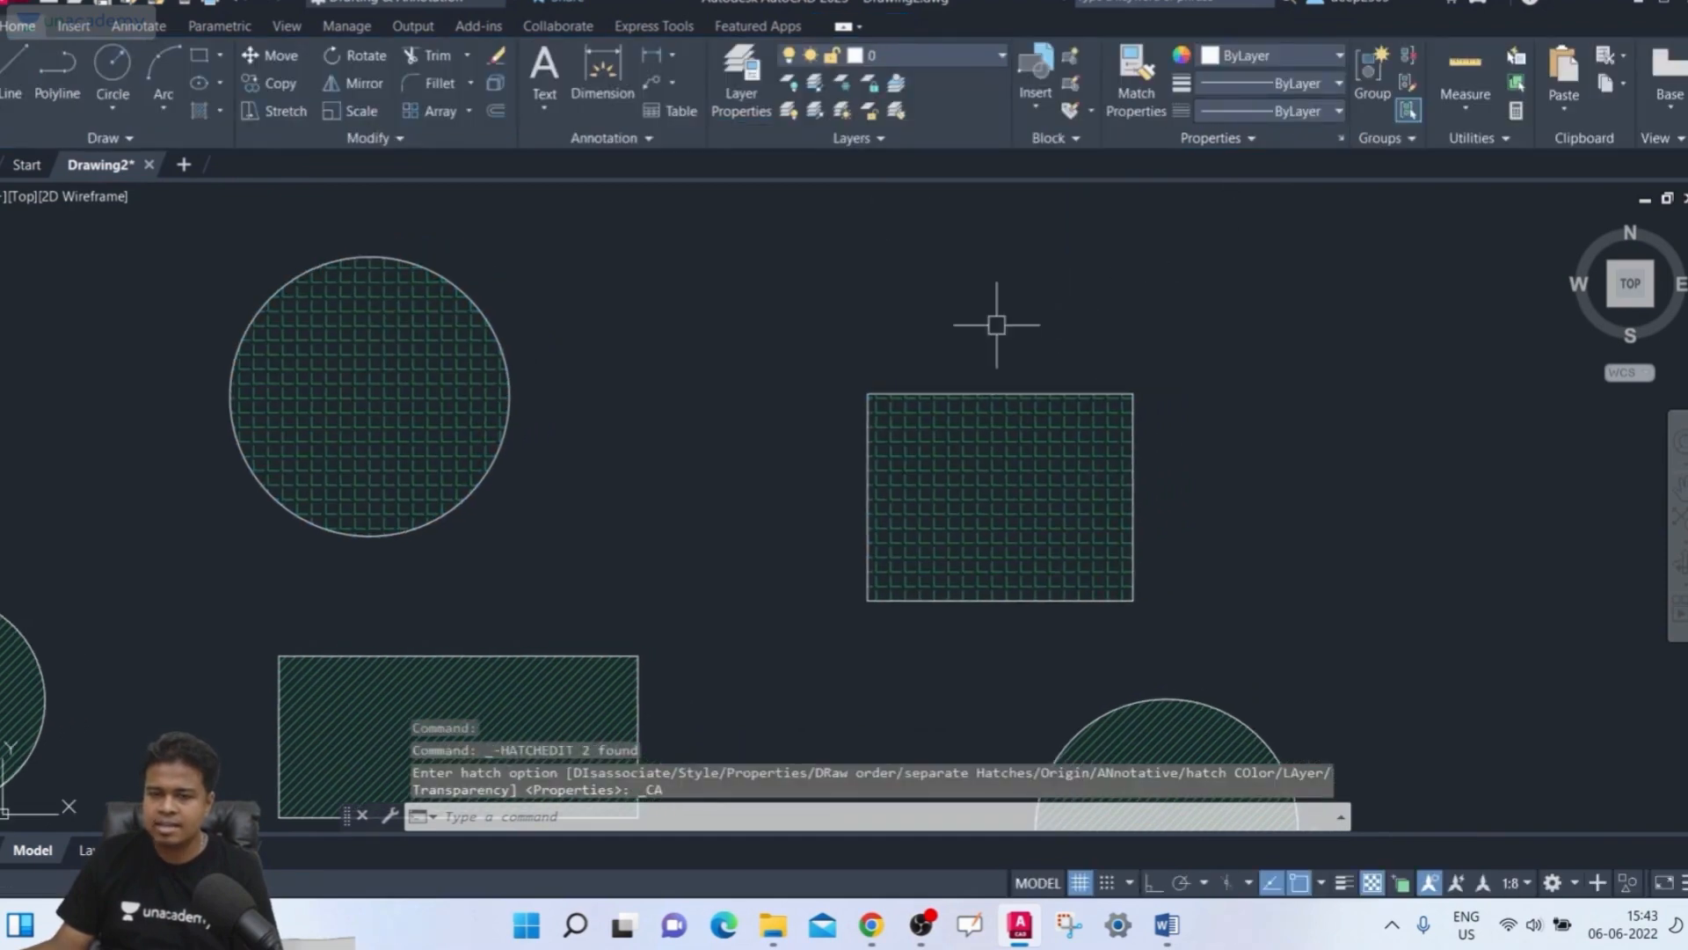
scroll(695, 425, down, 3)
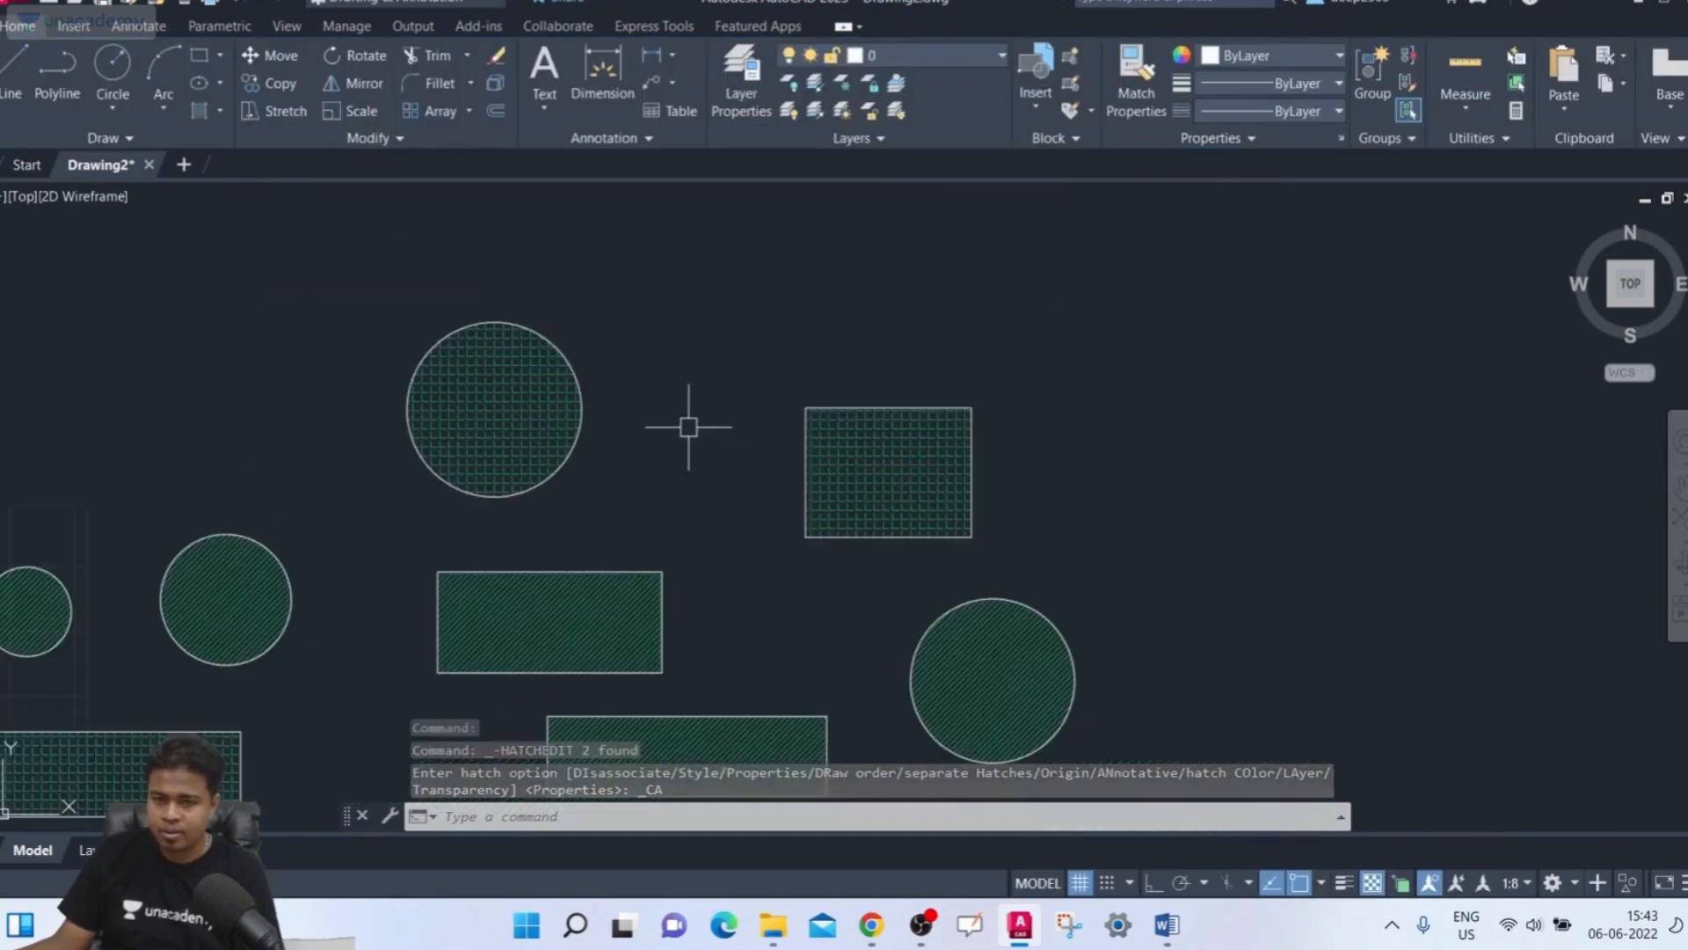
Enlarge the top hatched circle by stretching its quadrant grip outward, letting the associative hatch follow
scroll(651, 396, up, 3)
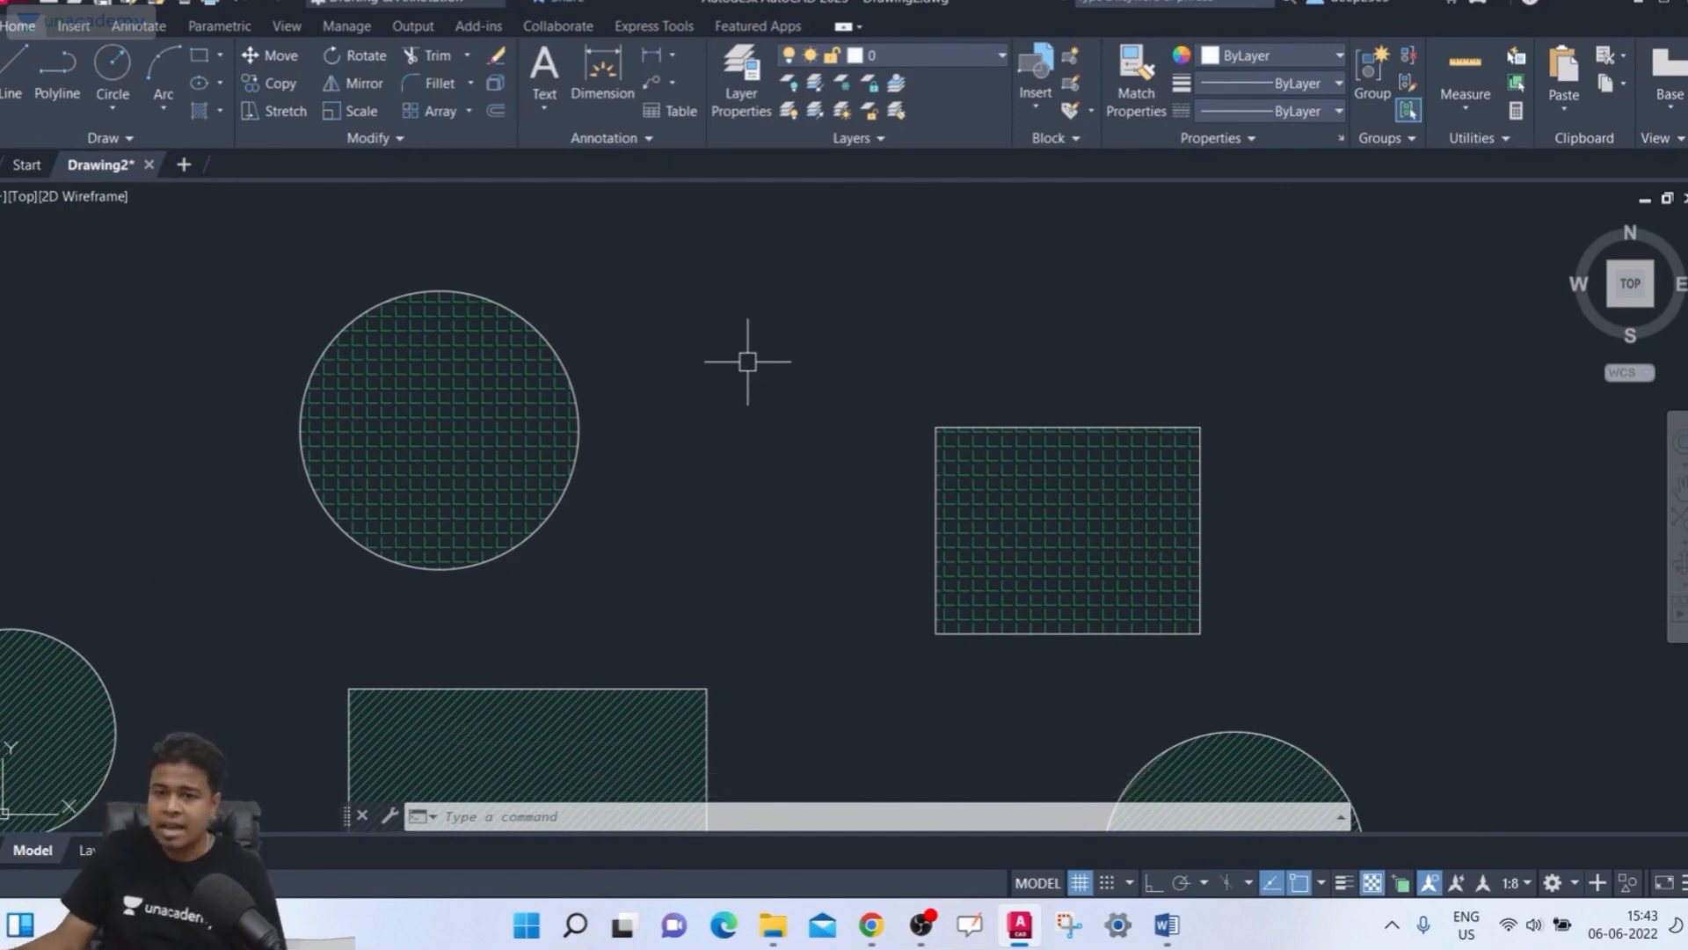
click(572, 362)
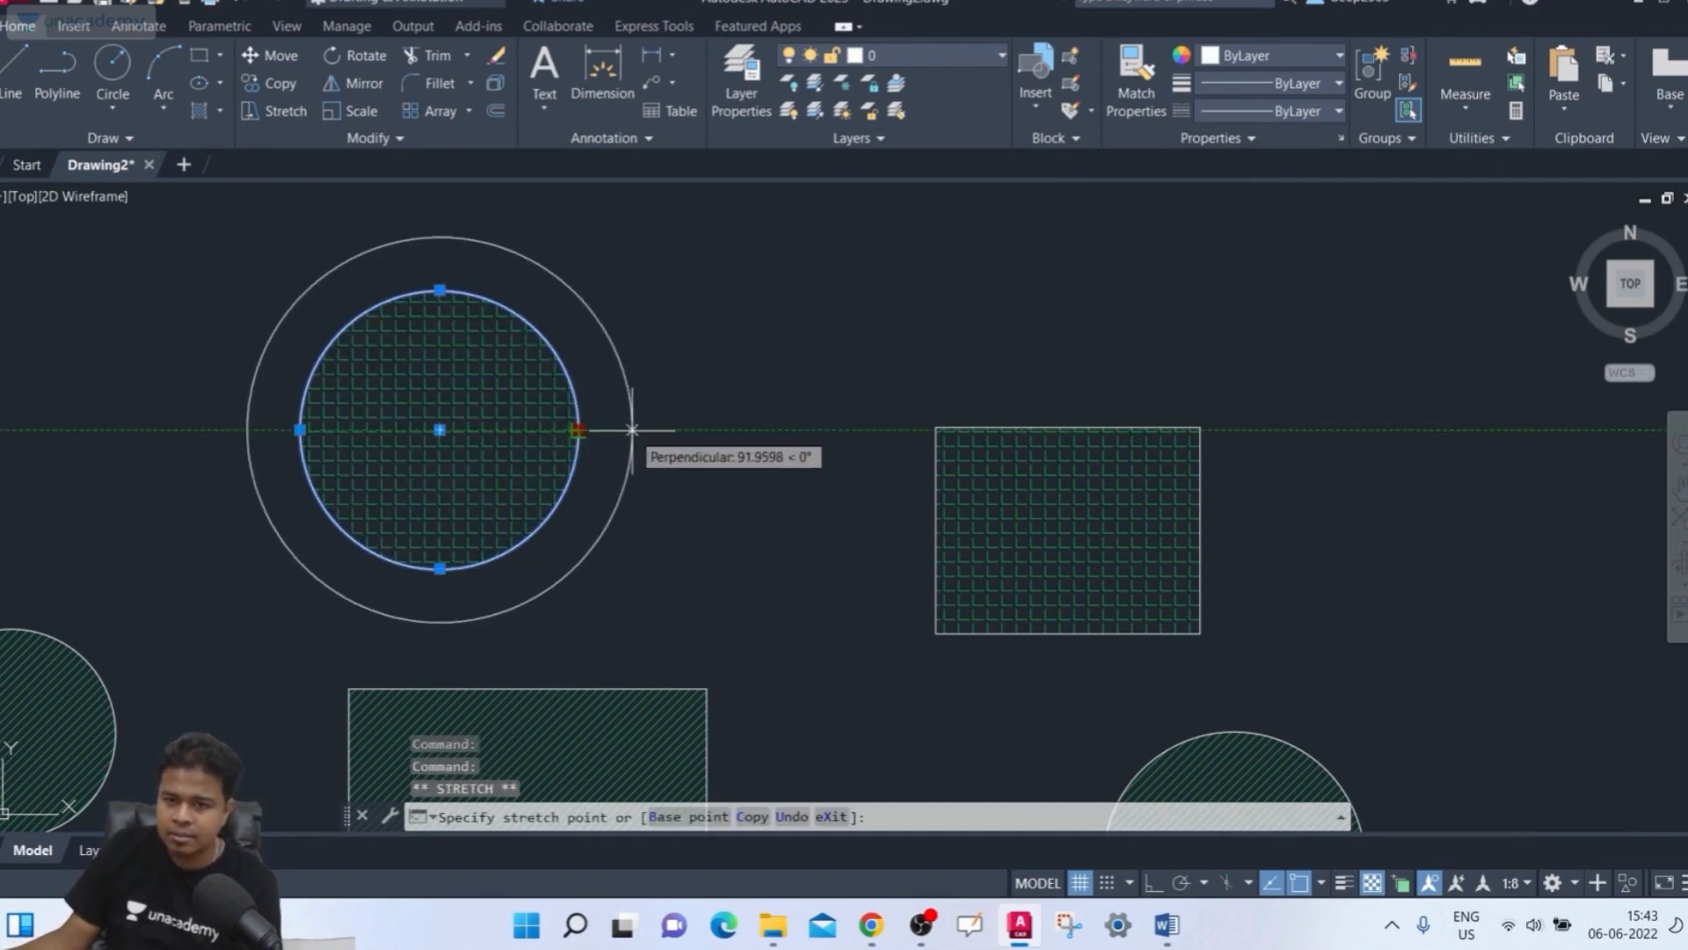
click(663, 430)
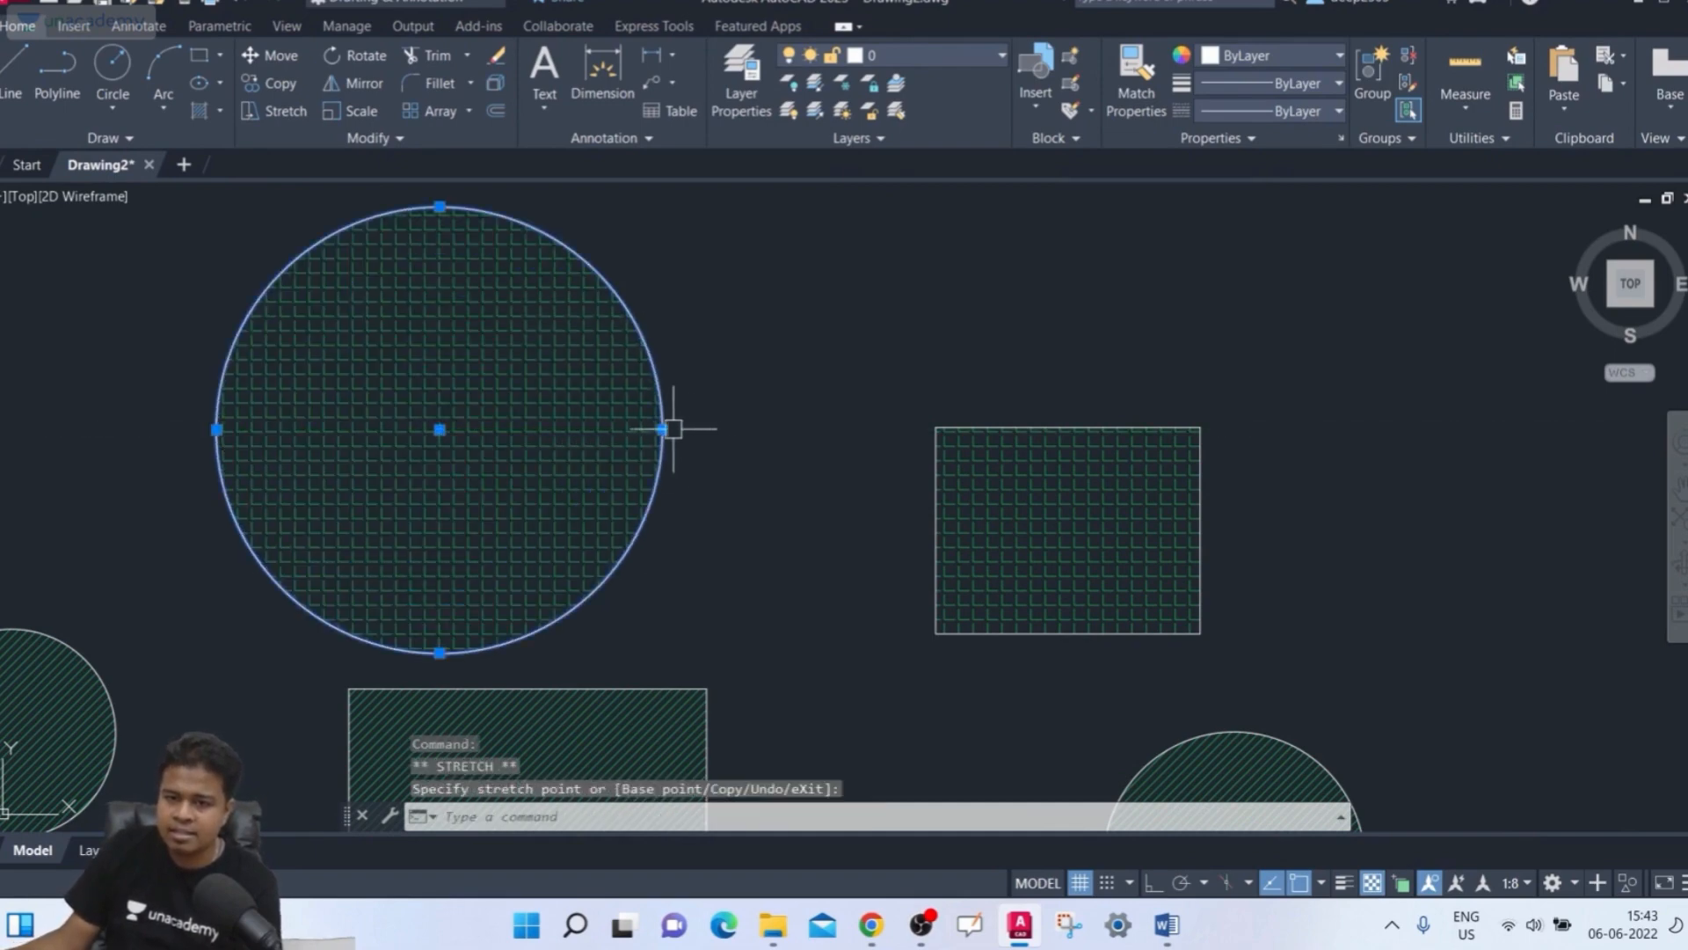
click(663, 430)
click(725, 433)
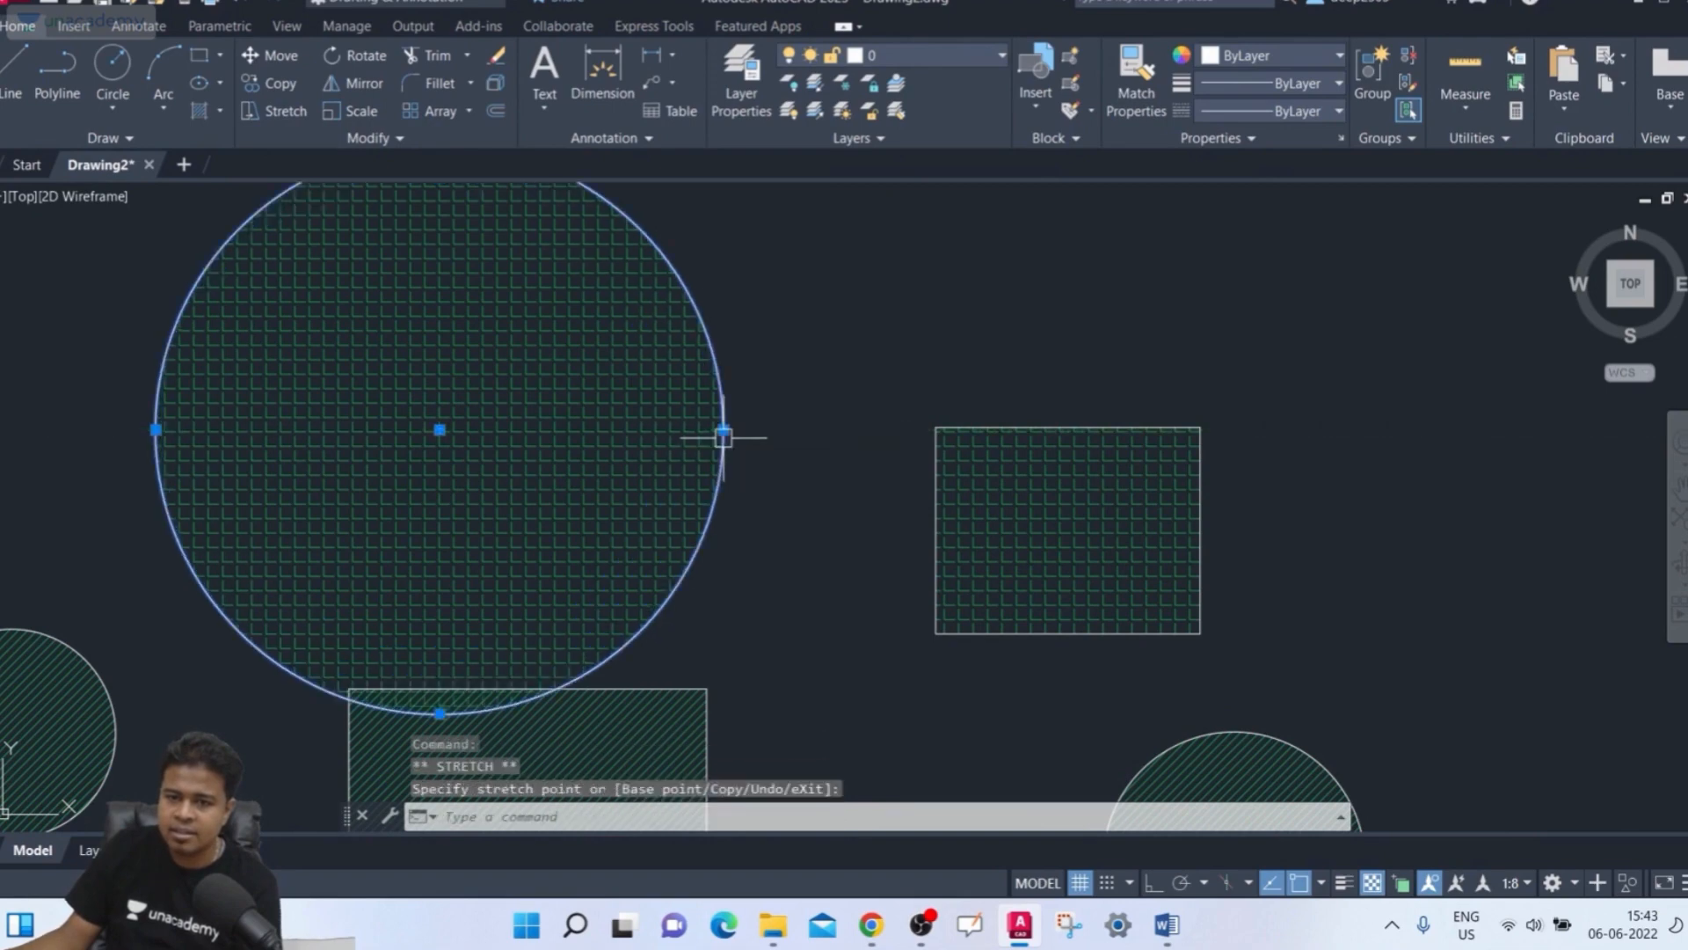
scroll(725, 432, down, 2)
scroll(747, 440, up, 2)
middle_drag(747, 441, 724, 592)
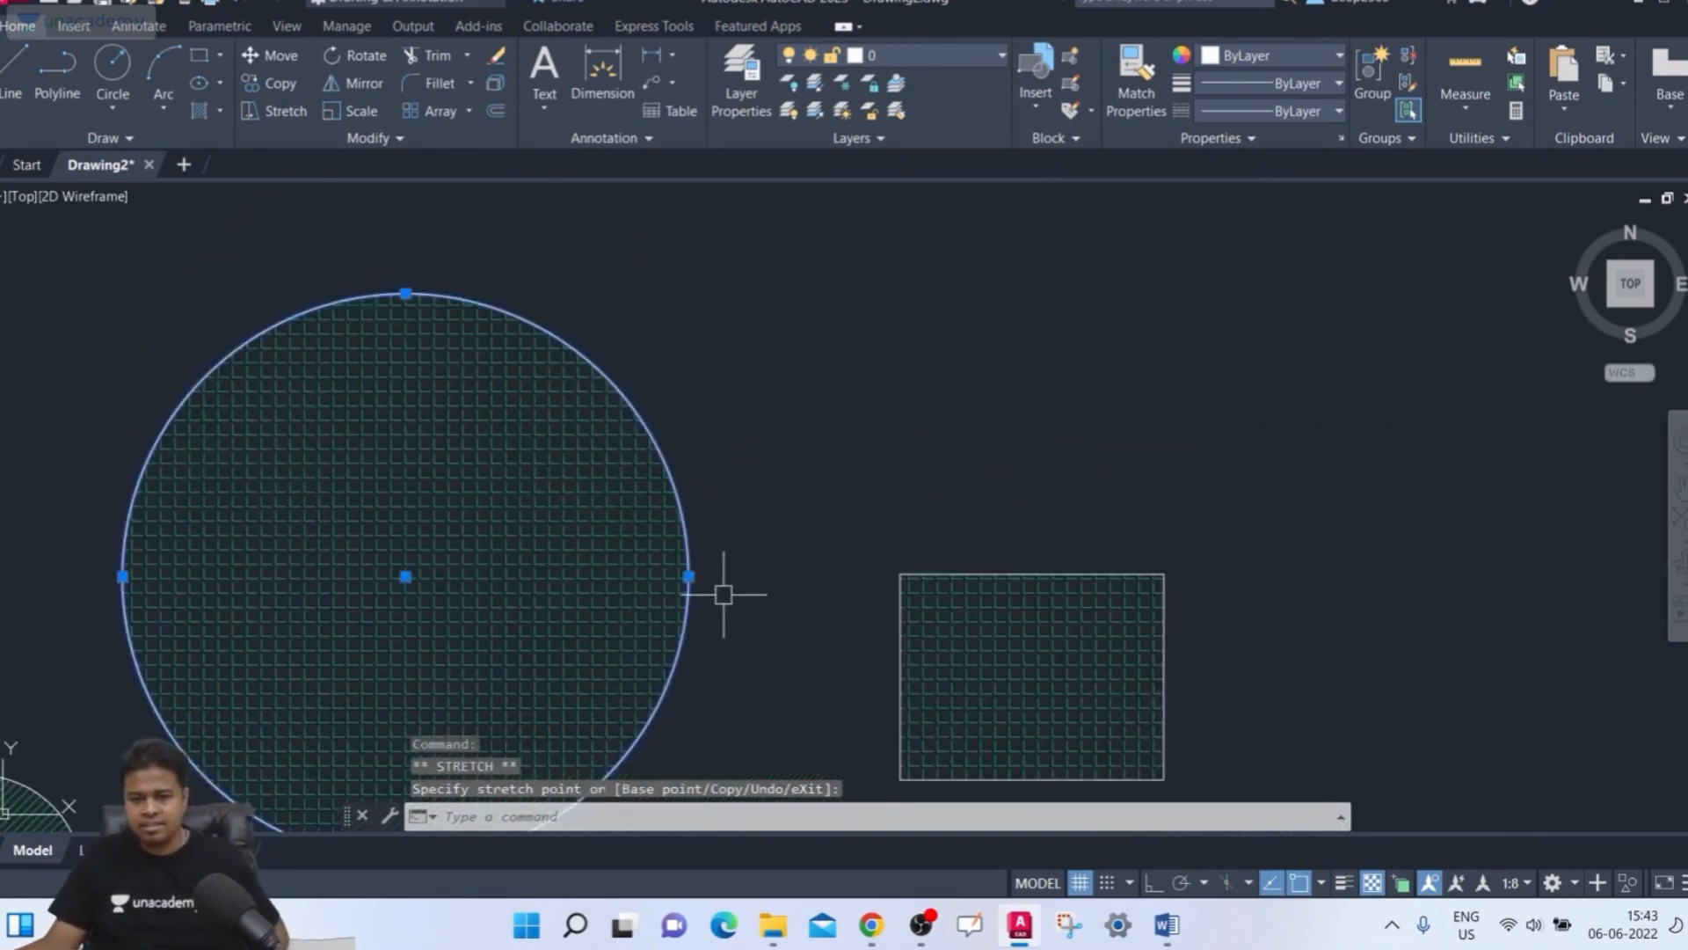
key(Escape)
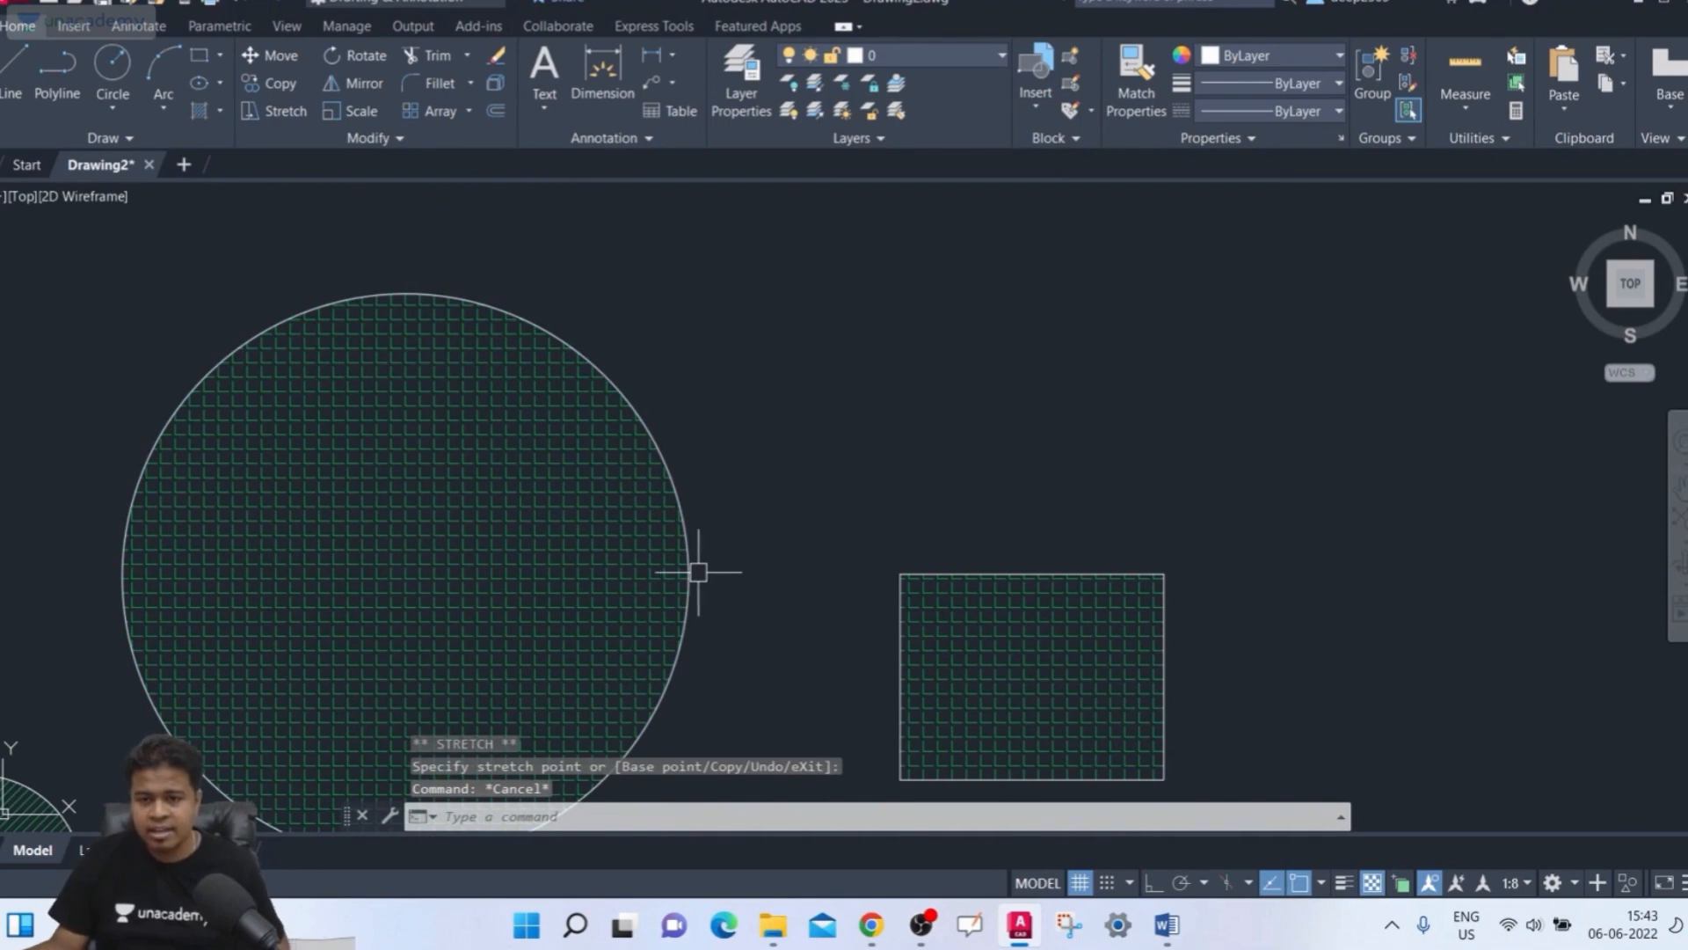
Shrink the hatched circle with its quadrant grip and move it by its center grip
click(696, 573)
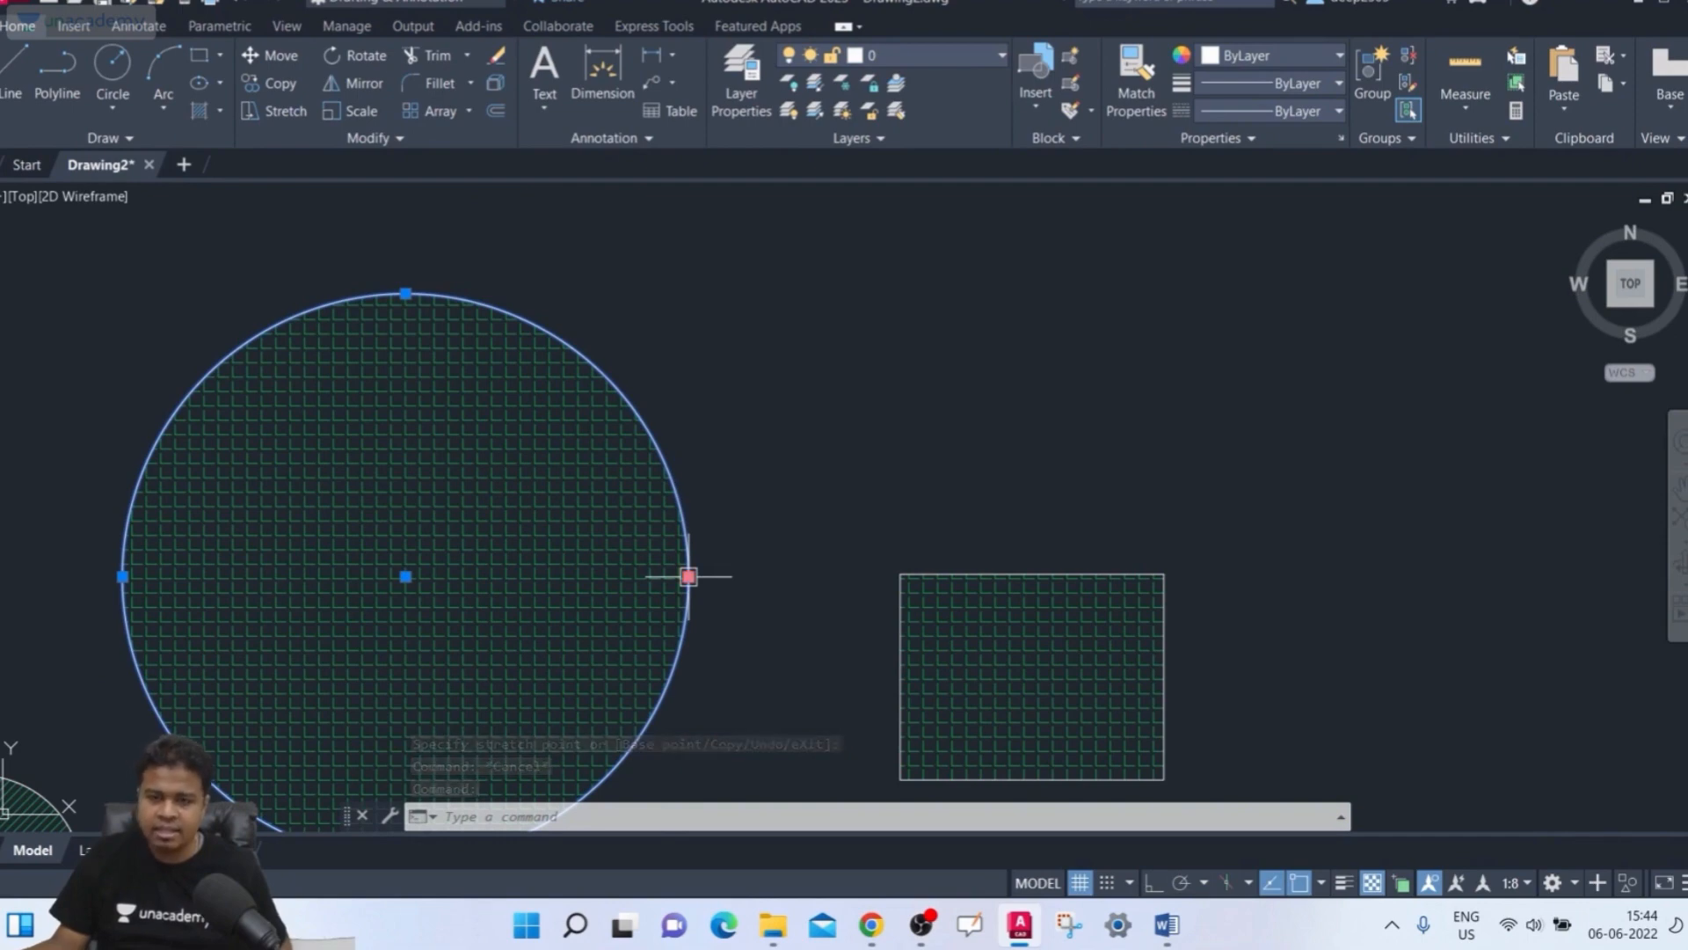
click(688, 577)
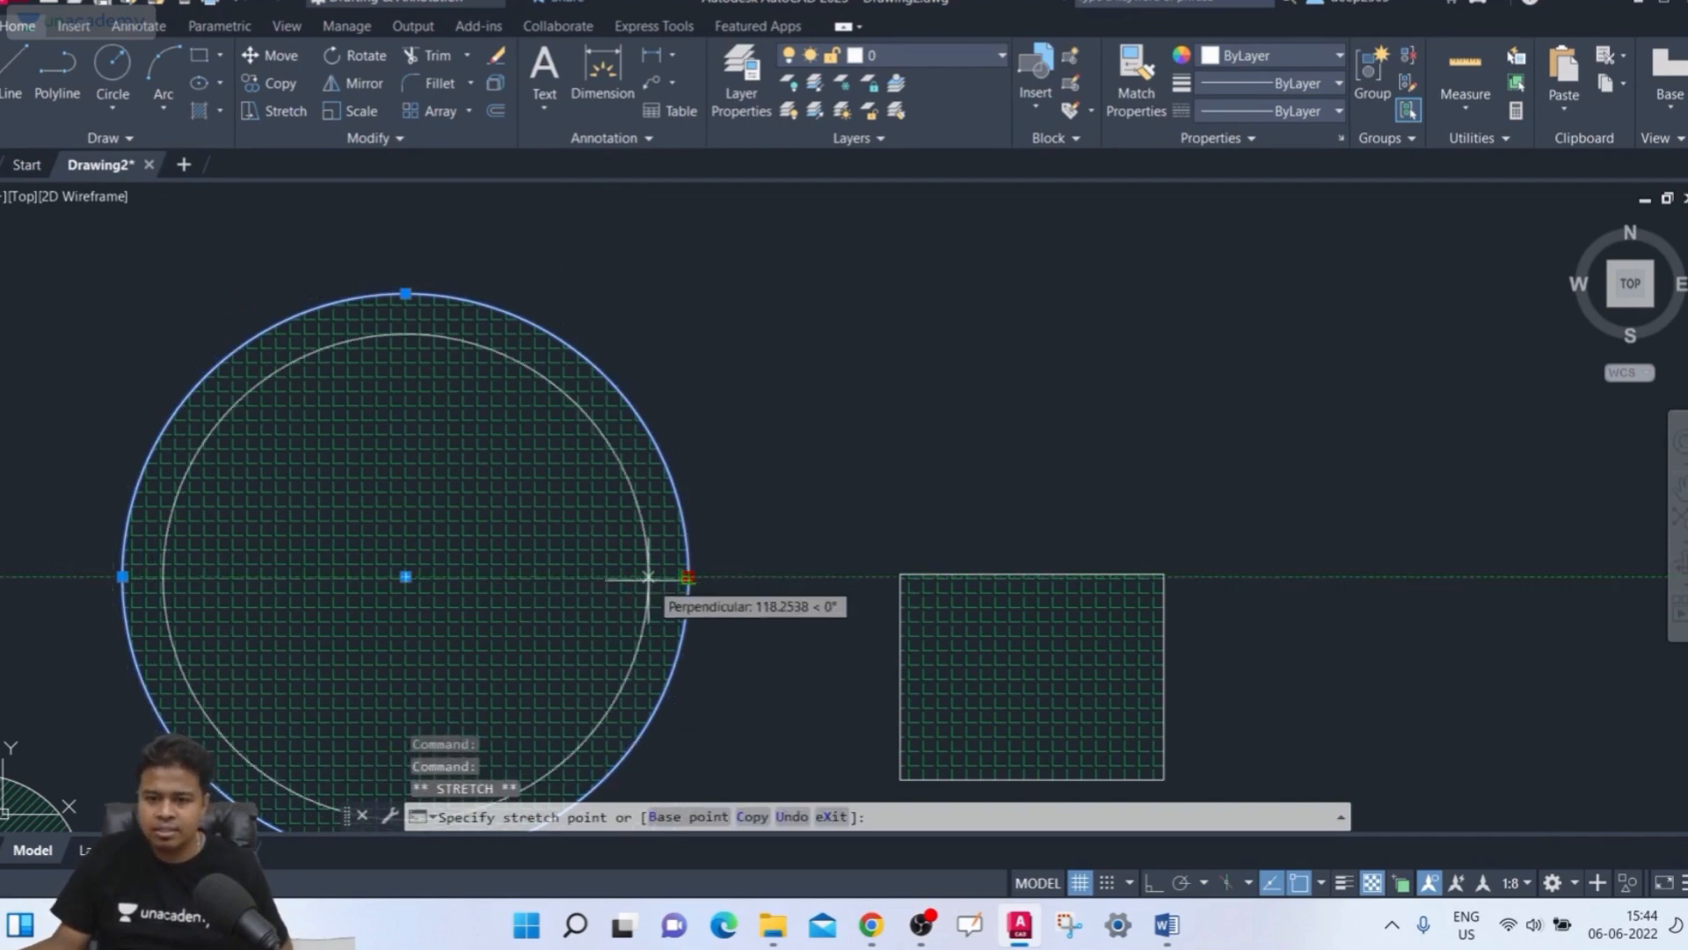
click(607, 577)
click(607, 577)
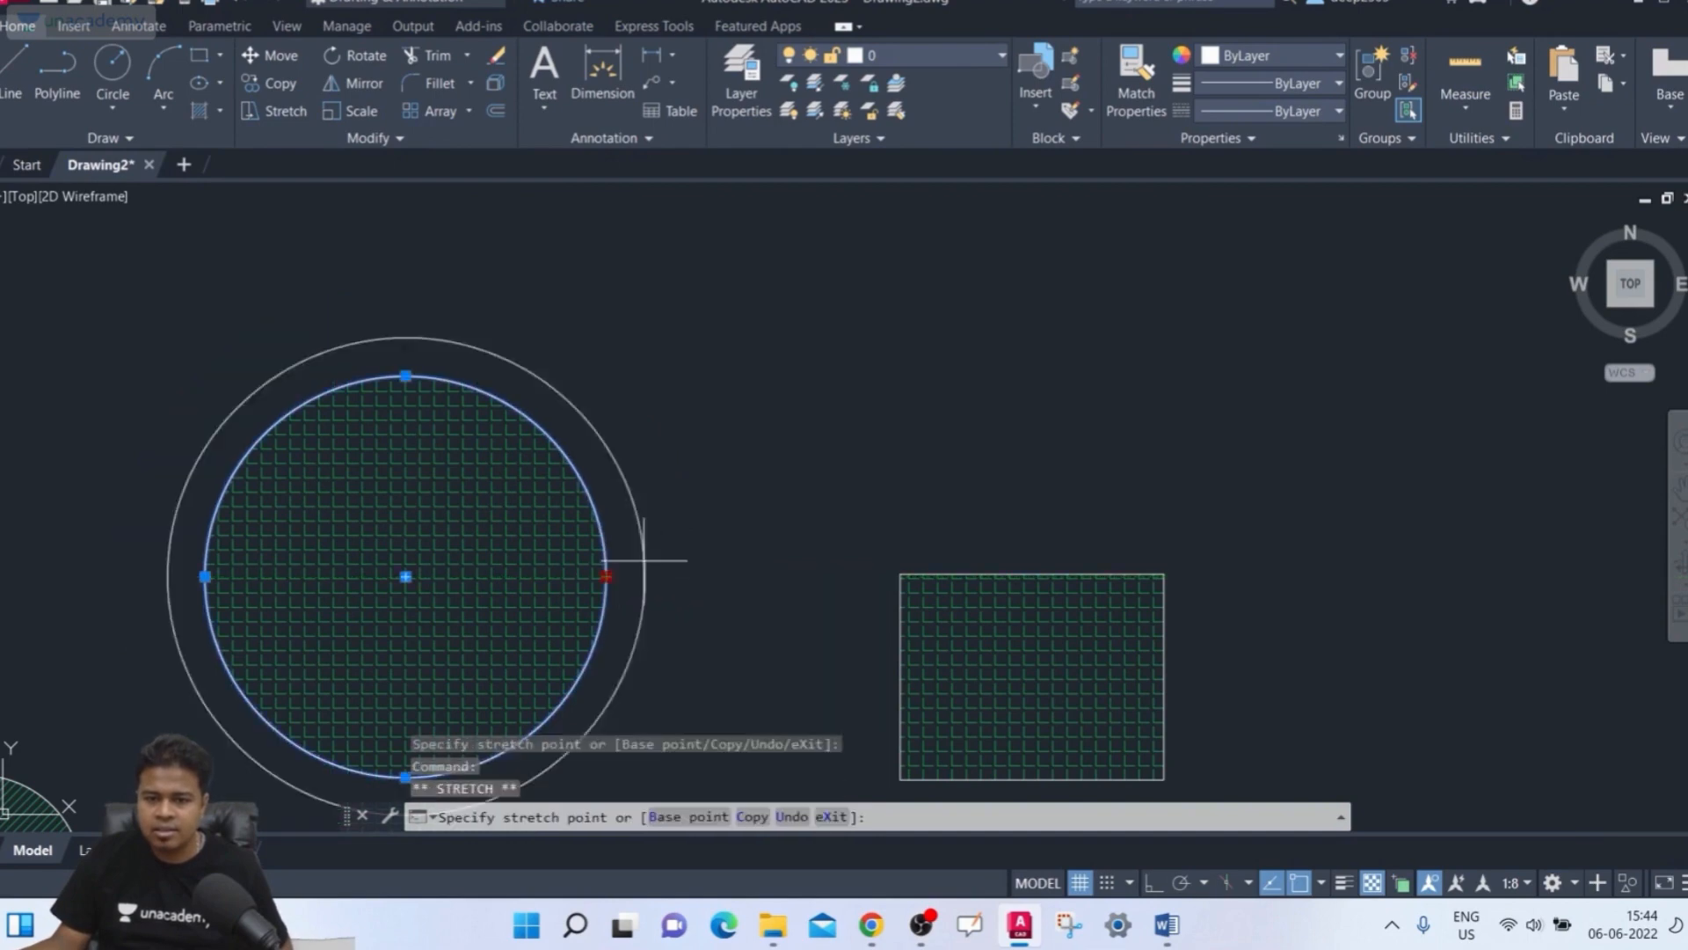
click(575, 576)
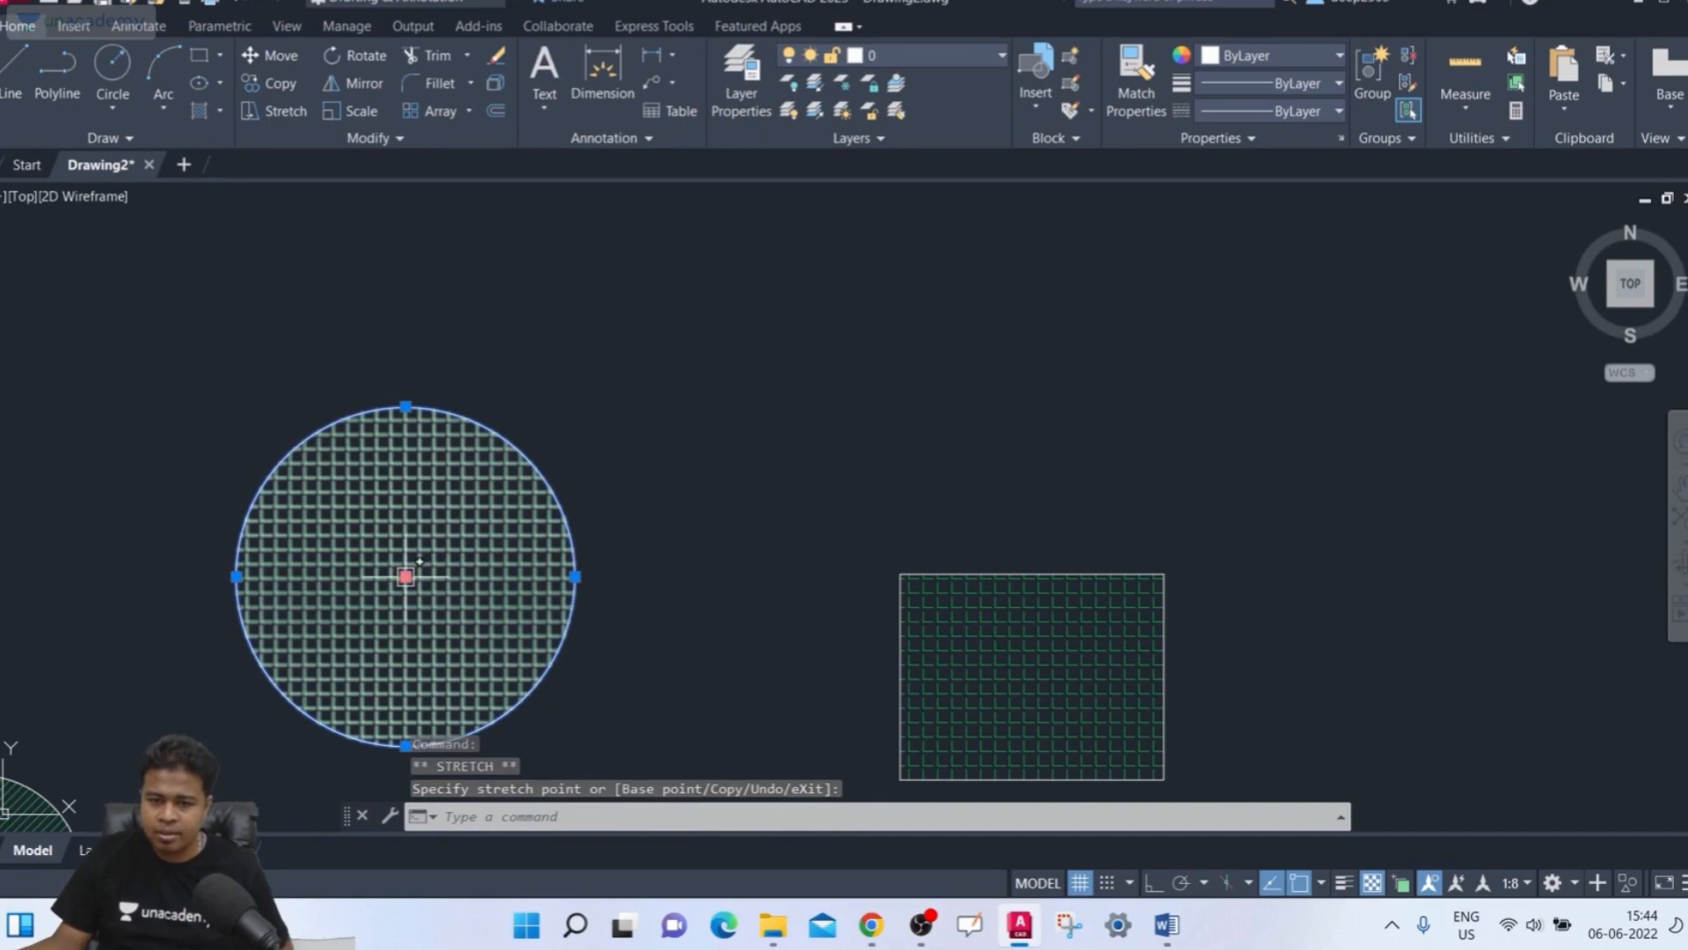
click(564, 435)
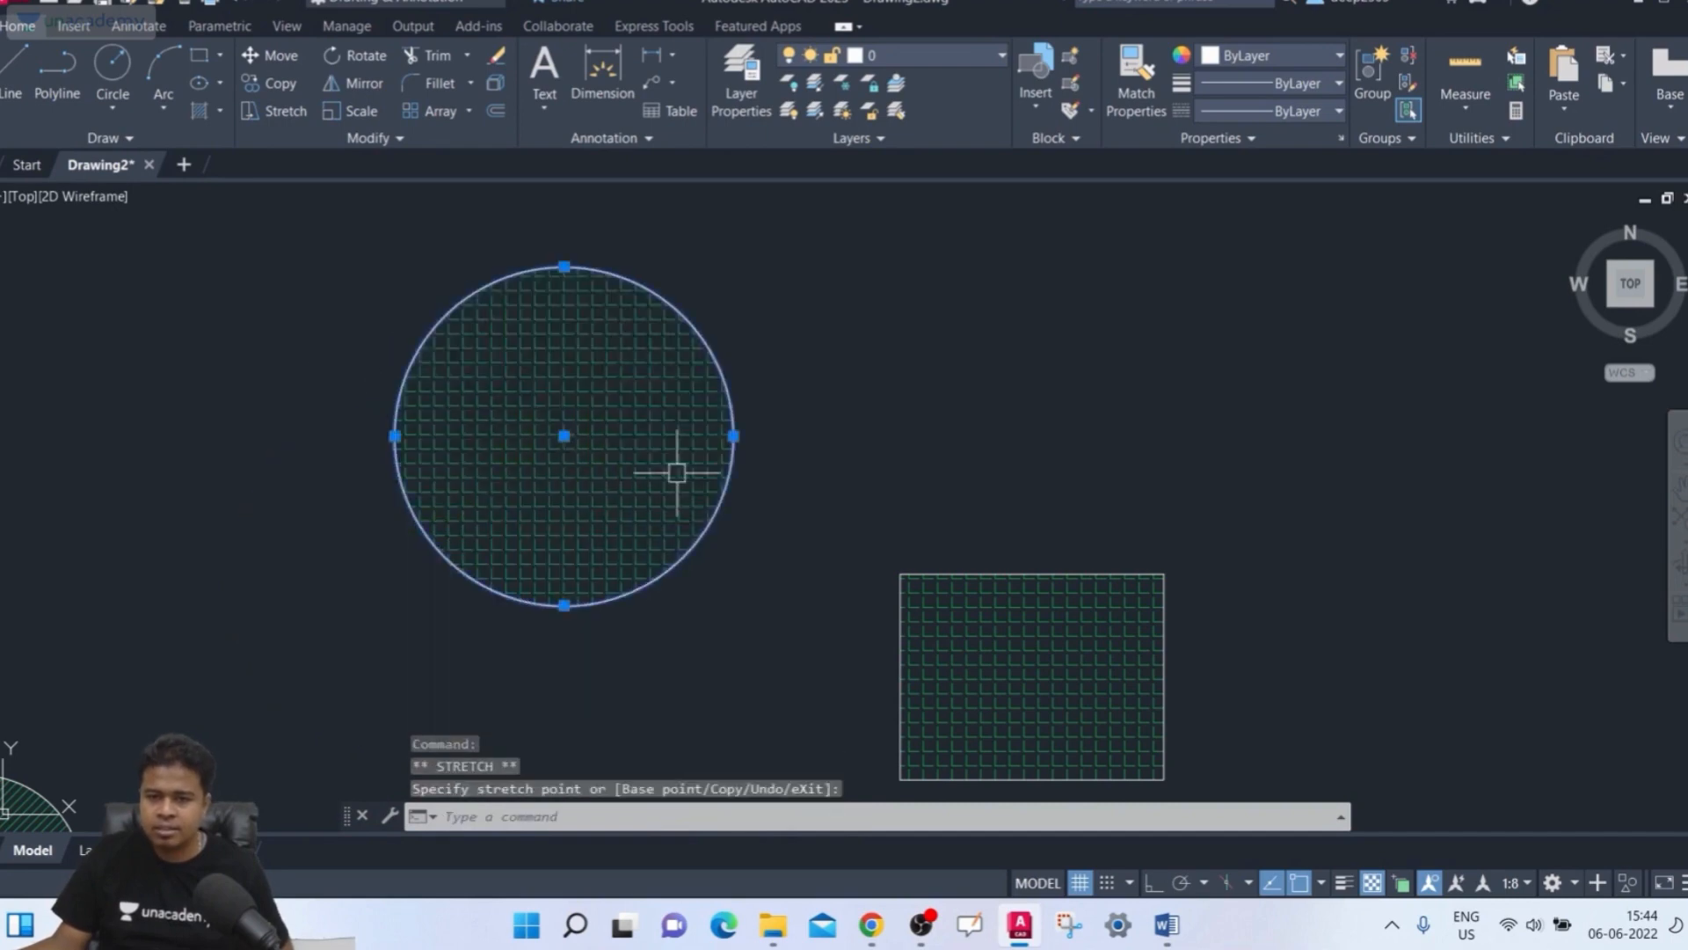
click(733, 435)
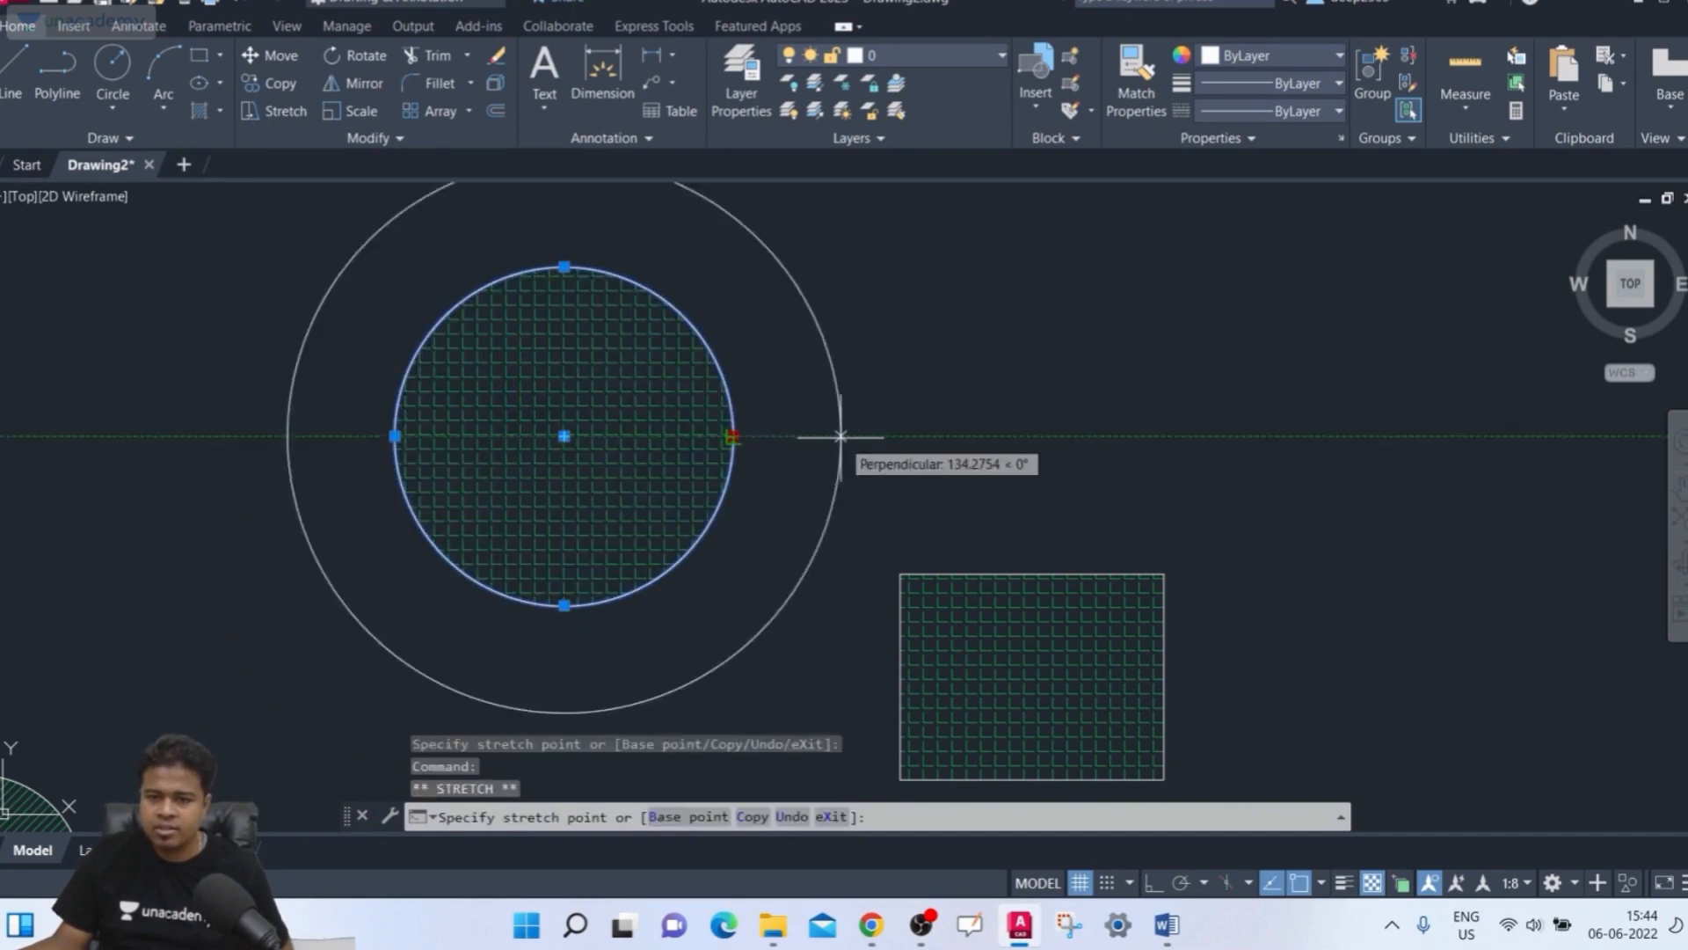
click(697, 437)
scroll(684, 565, up, 2)
middle_drag(682, 565, 627, 604)
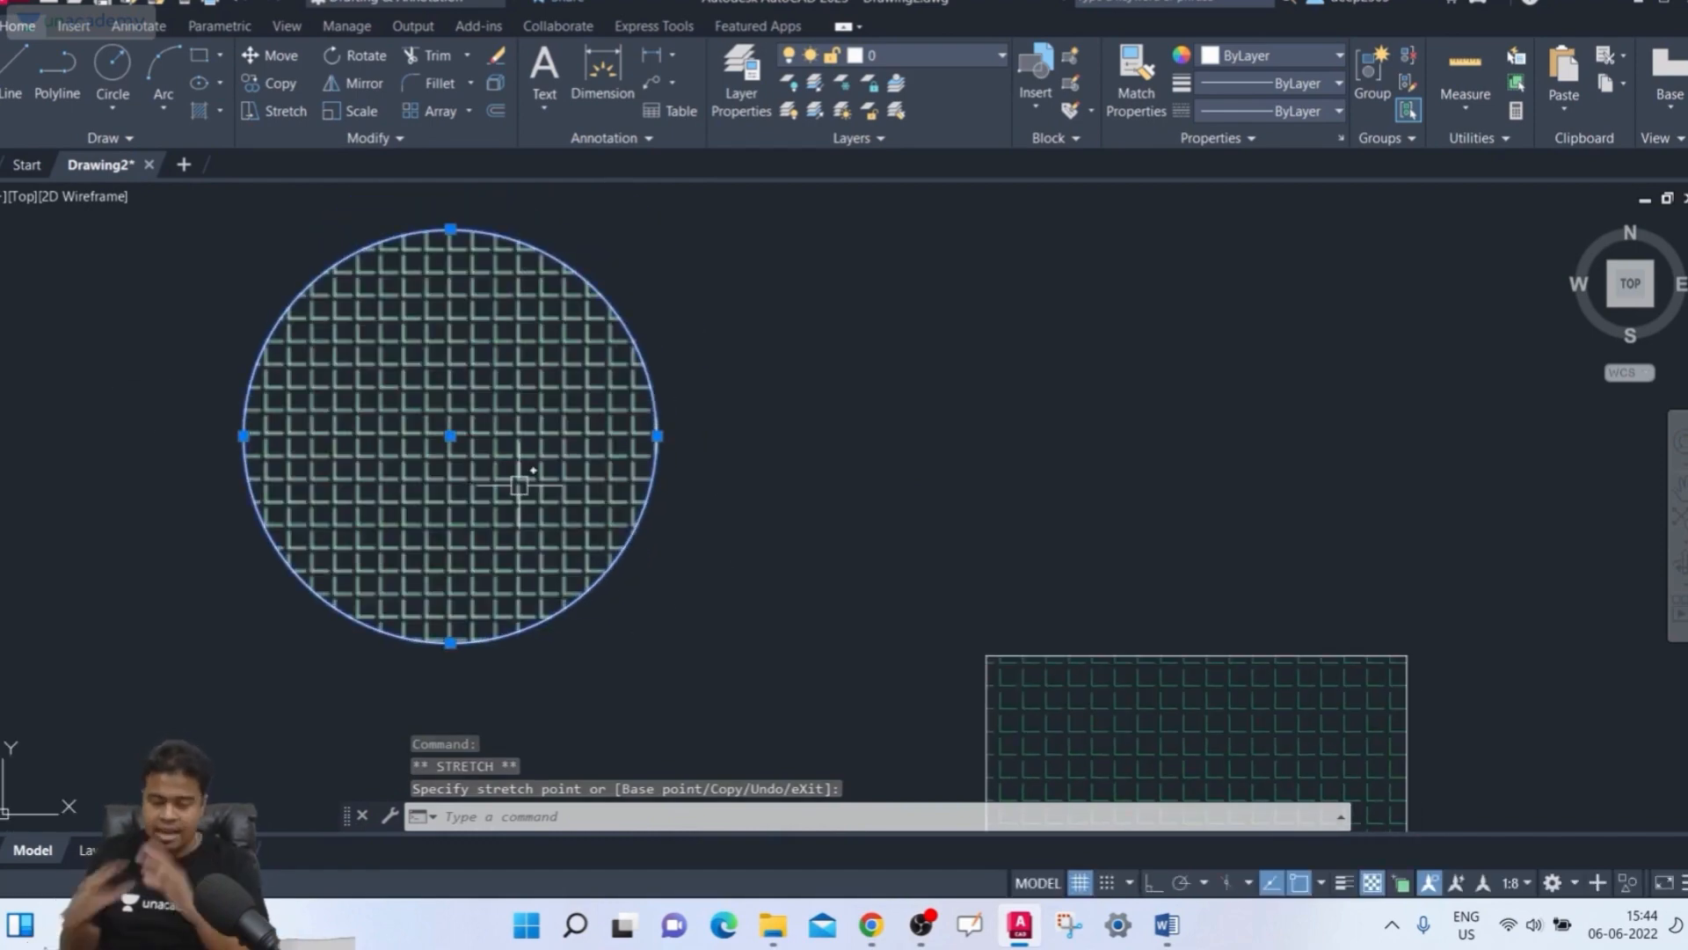
mouse_move(520, 486)
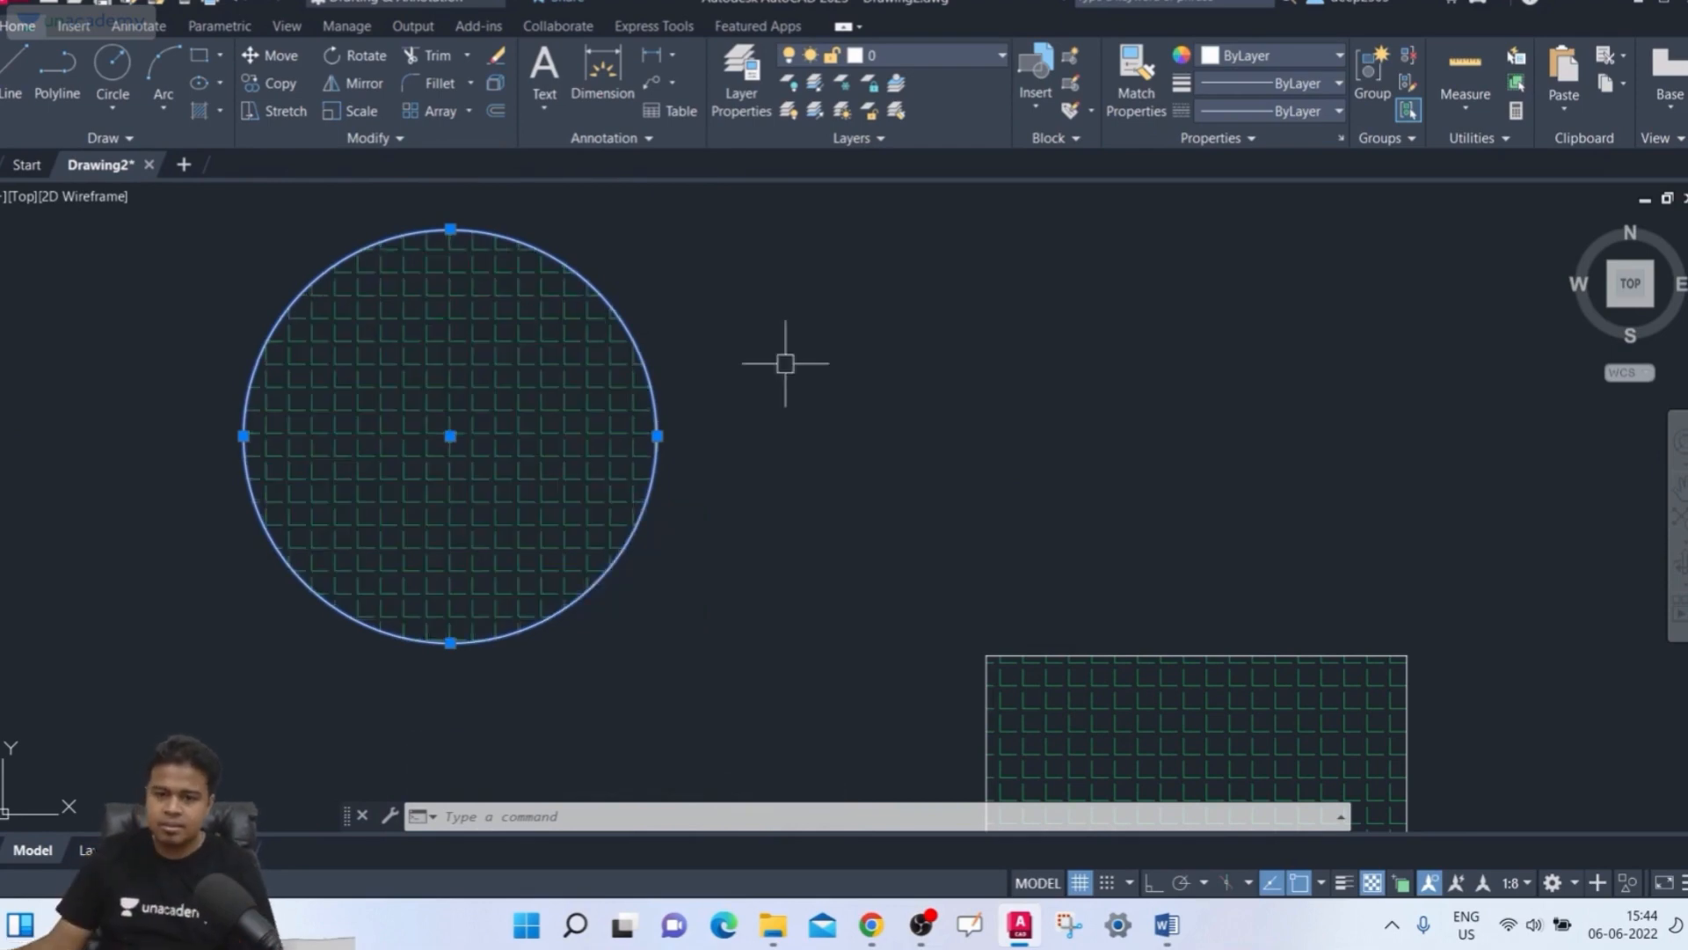
scroll(429, 550, down, 3)
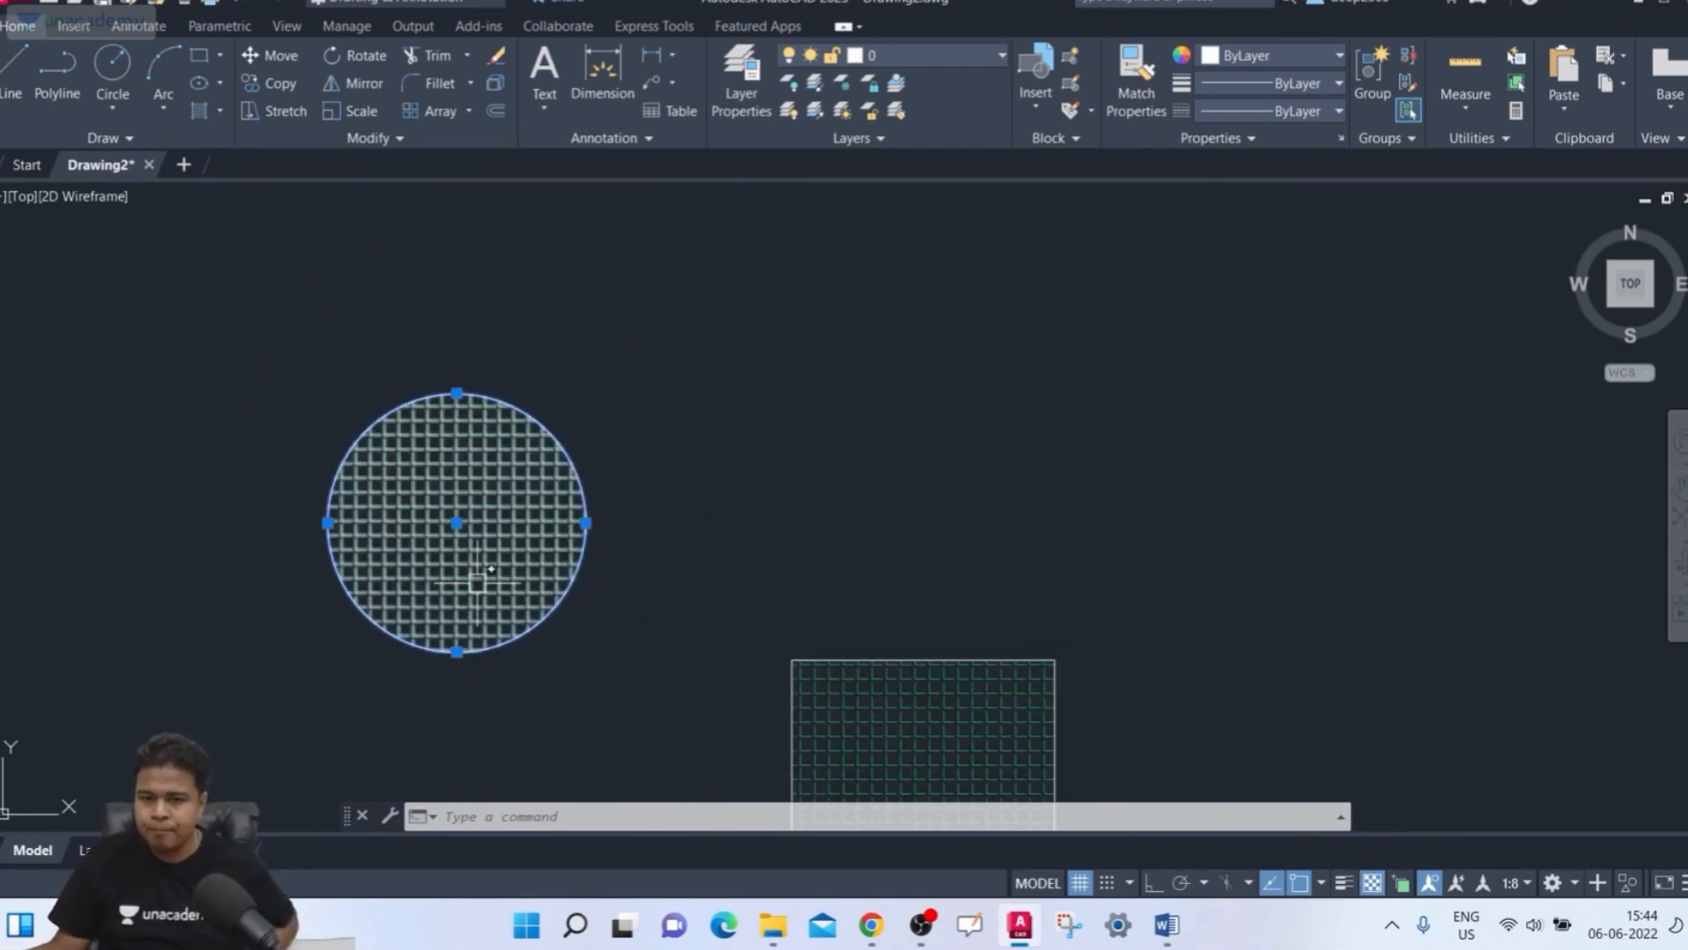
key(Escape)
key(Escape)
key(Escape)
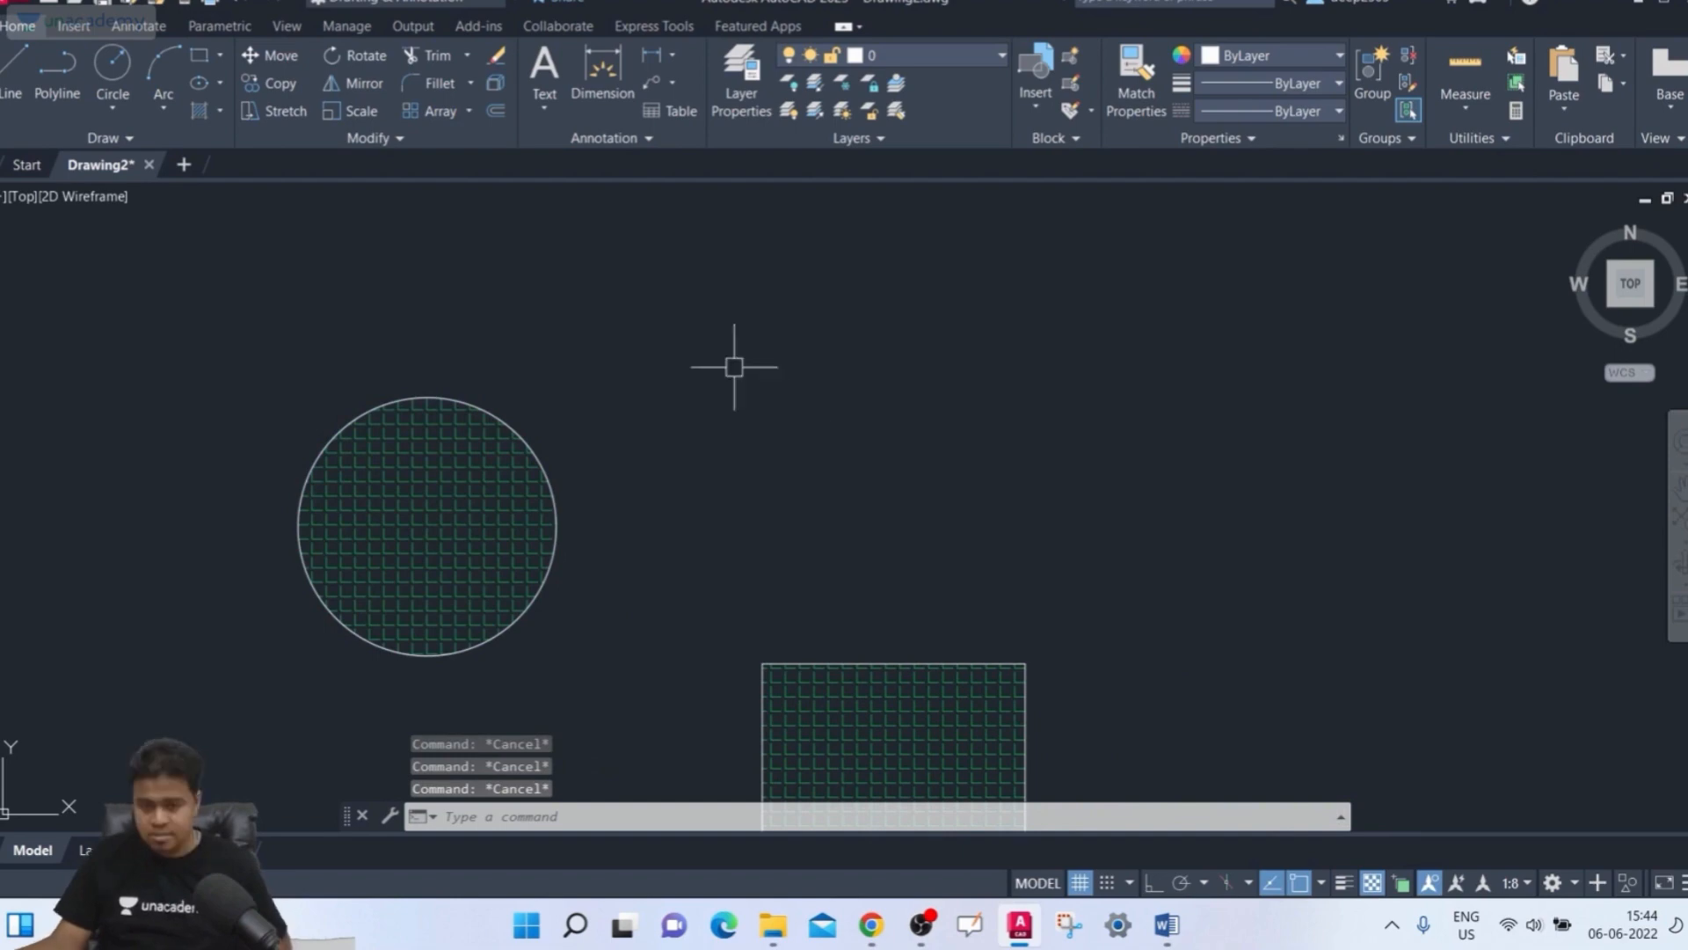
Turn off associativity for the circle's hatch and close the hatch editor
click(466, 507)
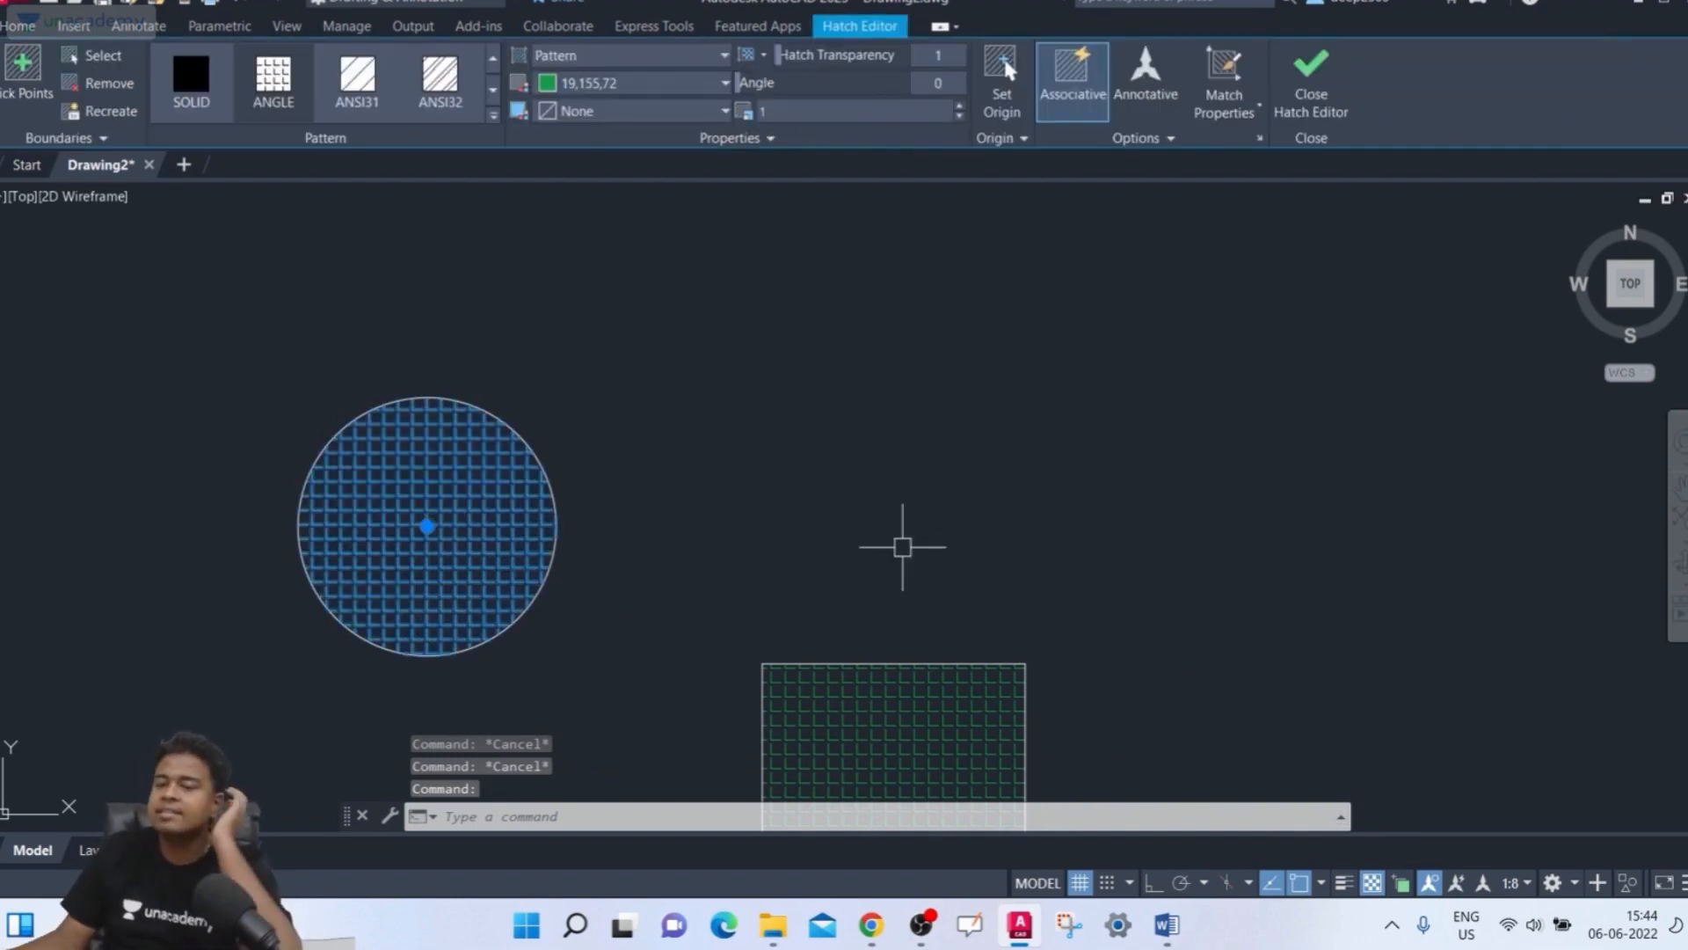
click(1095, 85)
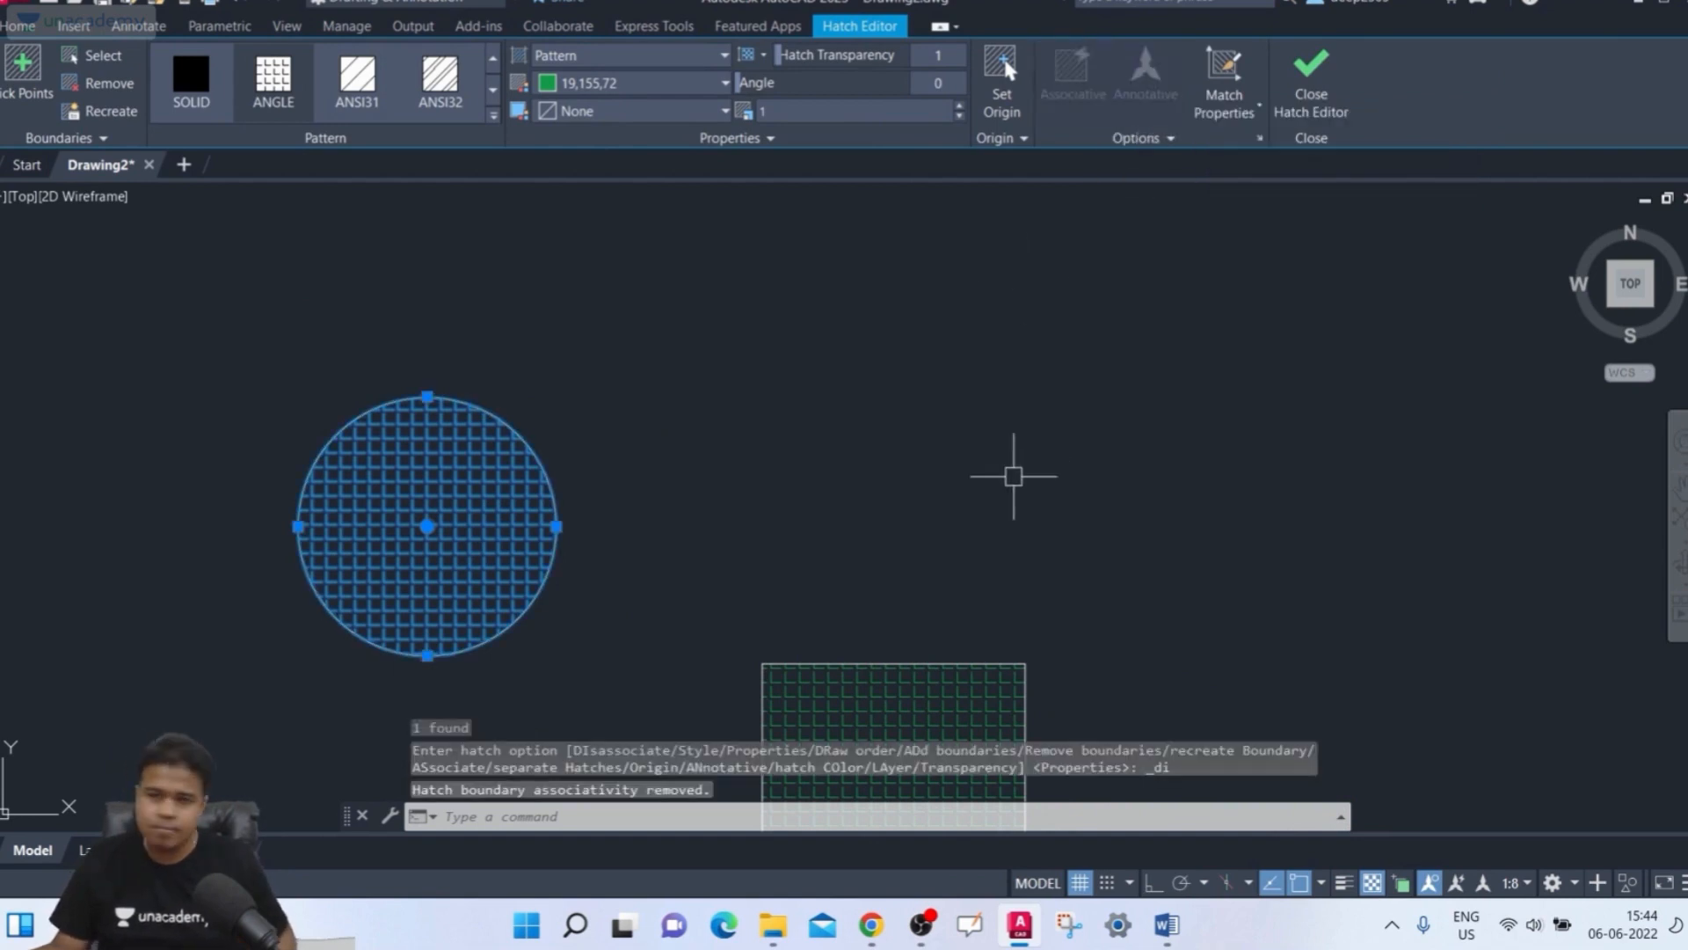
click(1279, 102)
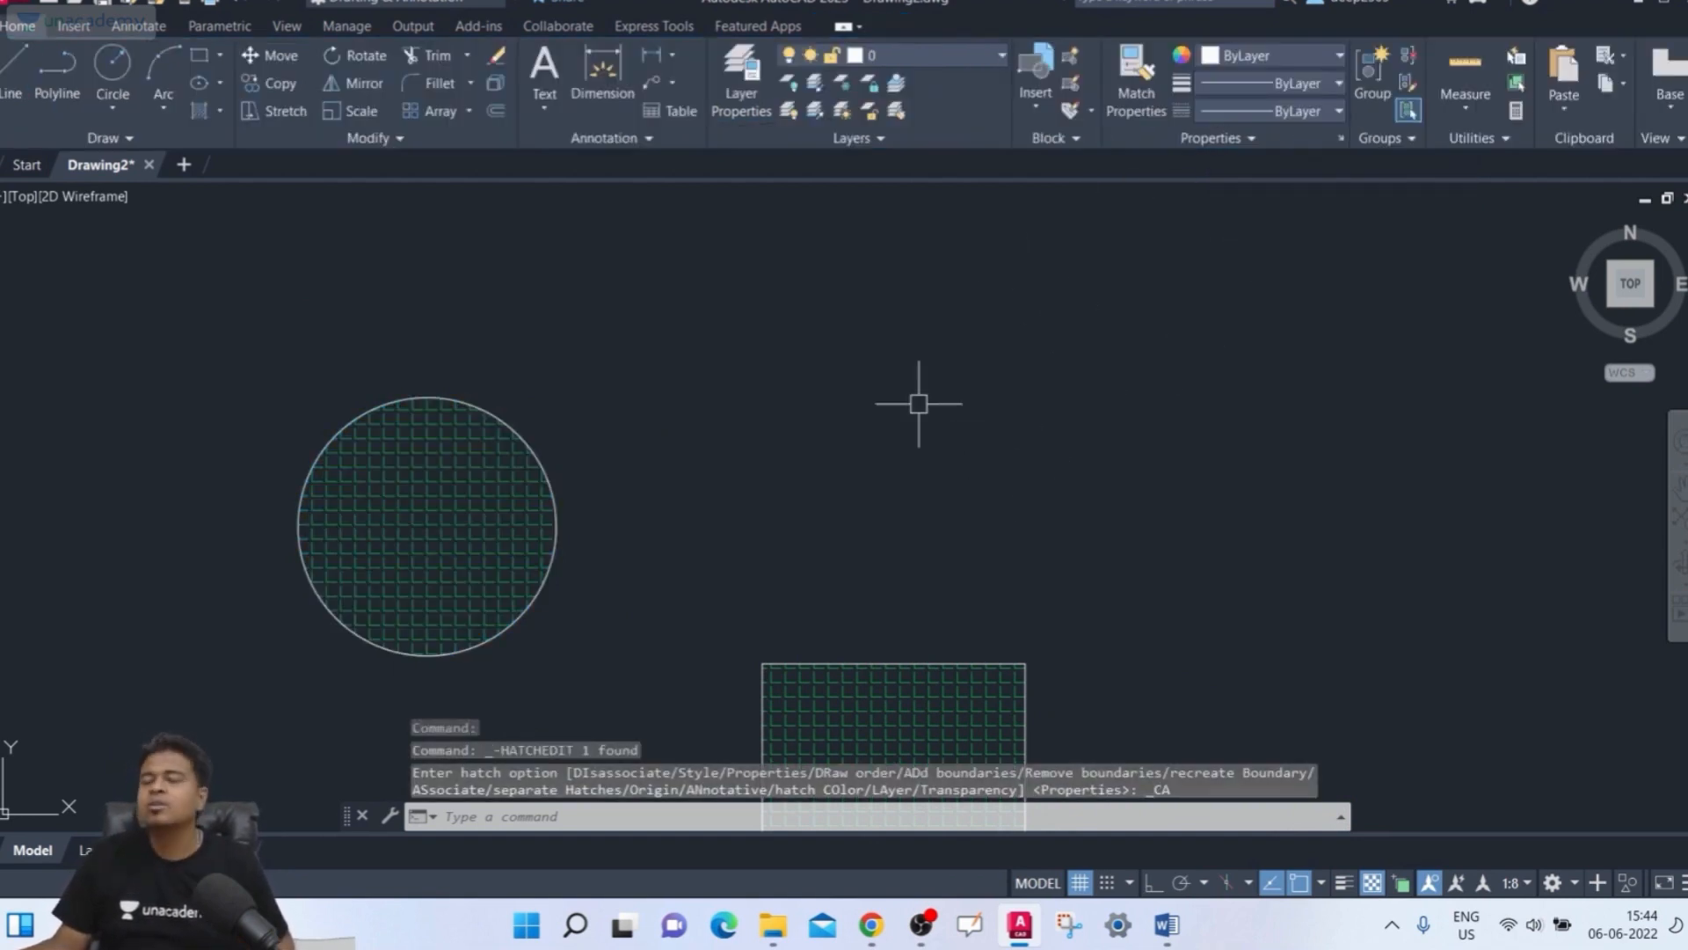
Enlarge the circle by stretching its quadrant grip outward, leaving the non-associative hatch in place
click(551, 480)
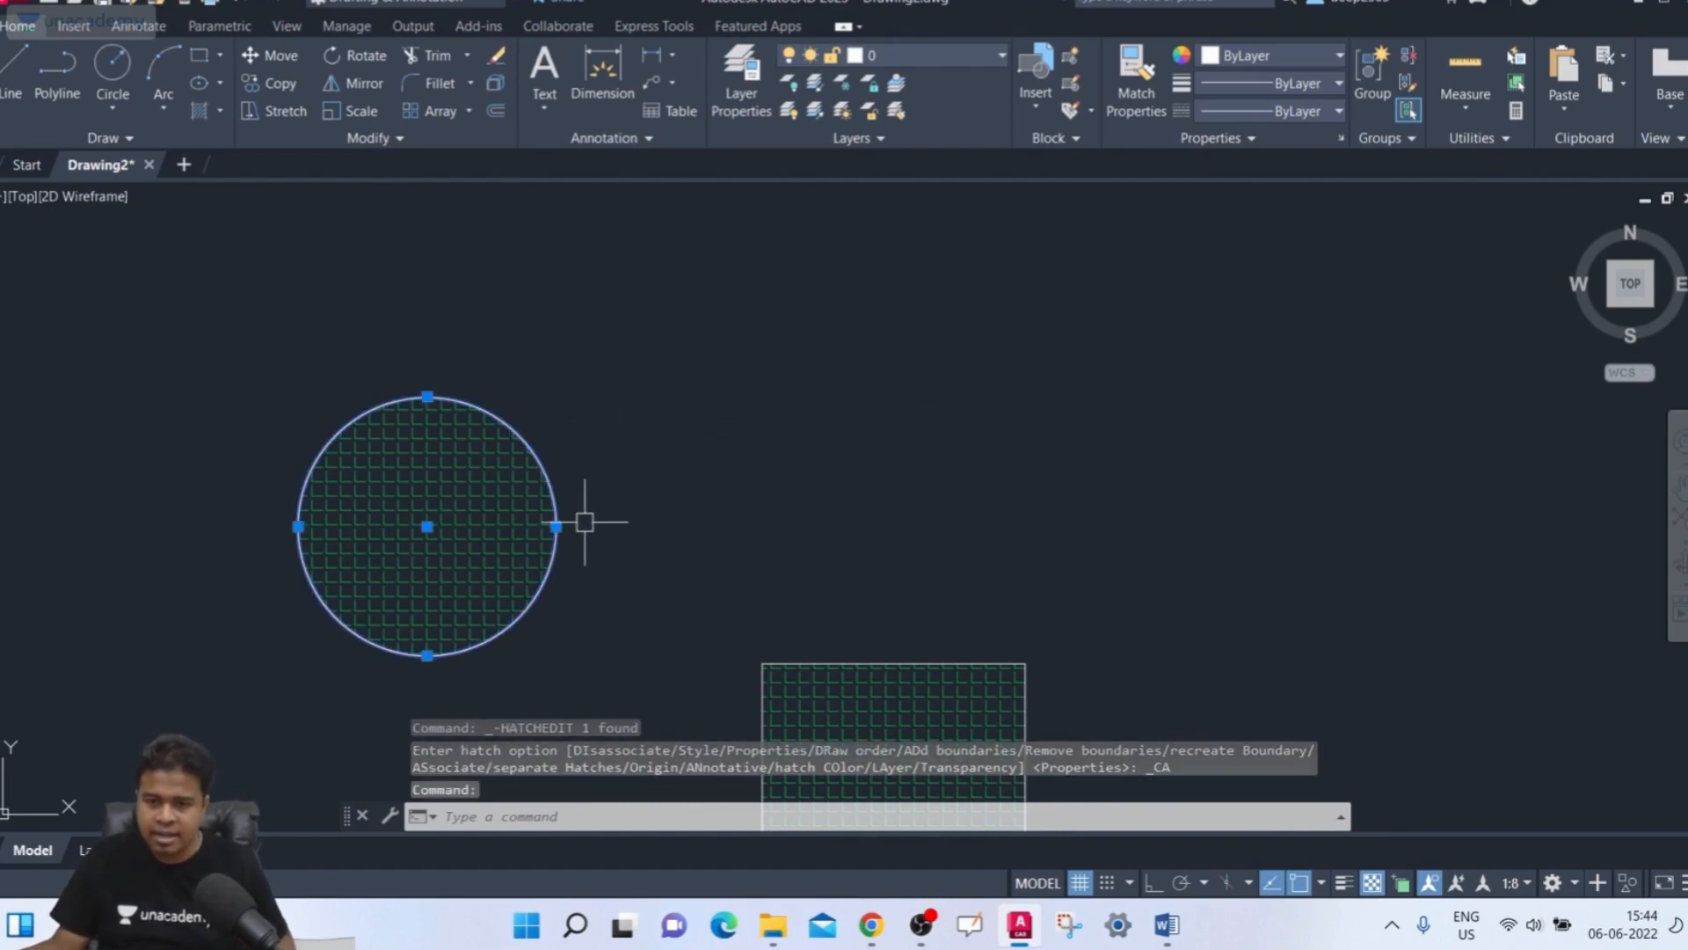
click(555, 525)
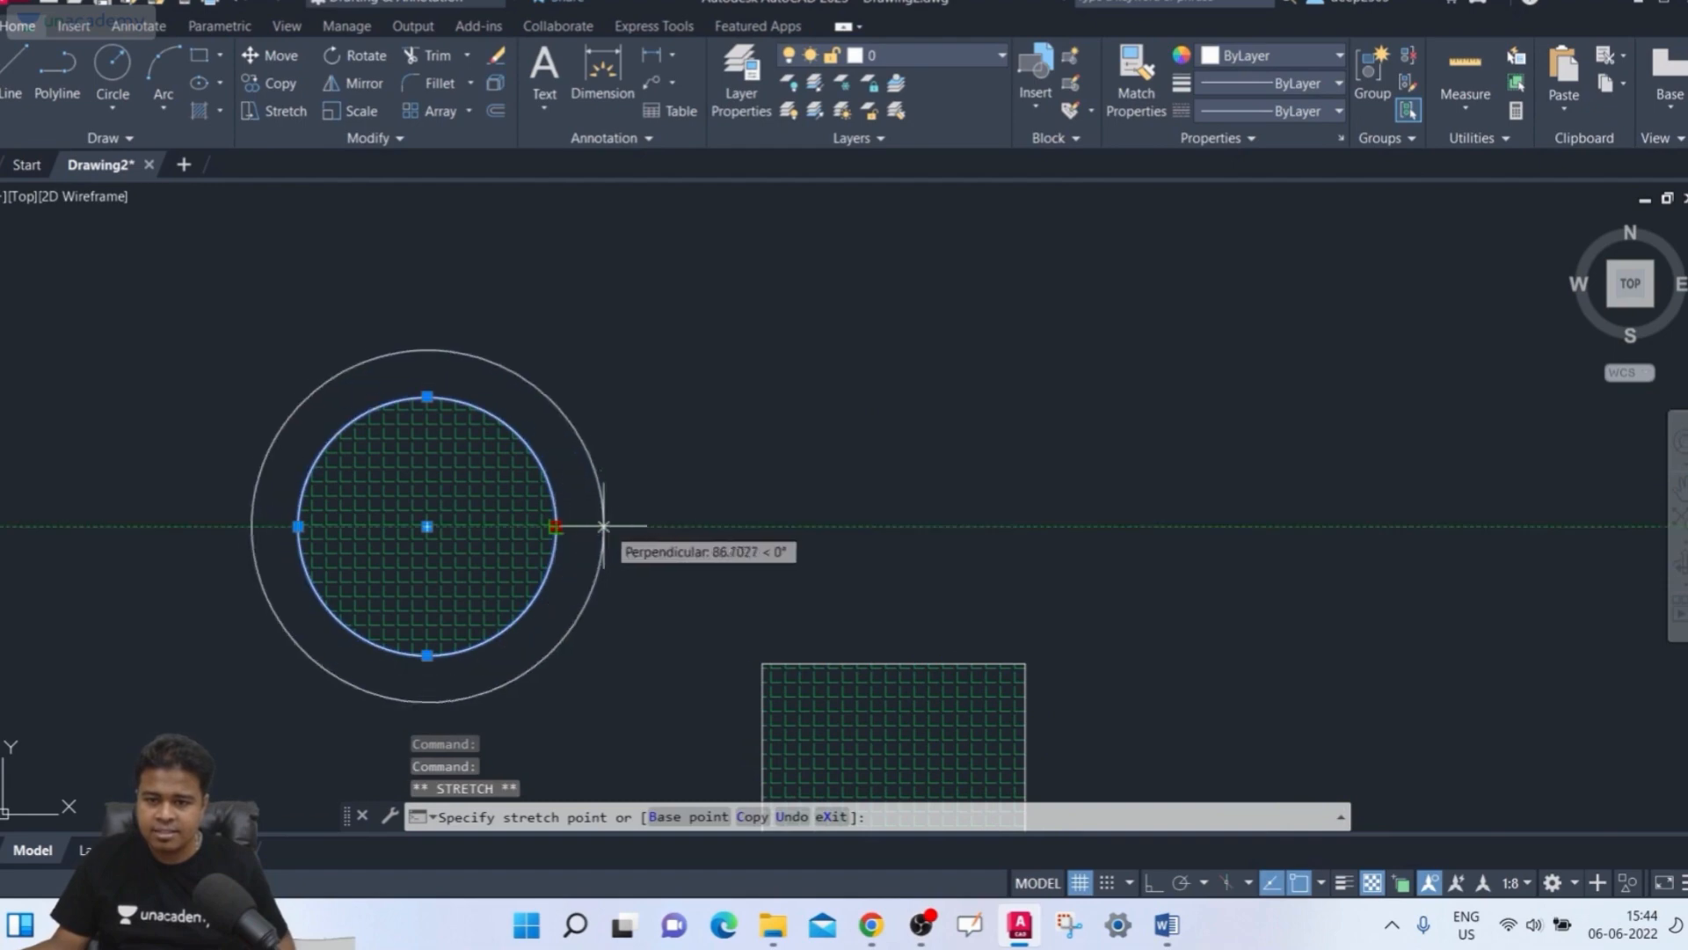
click(656, 521)
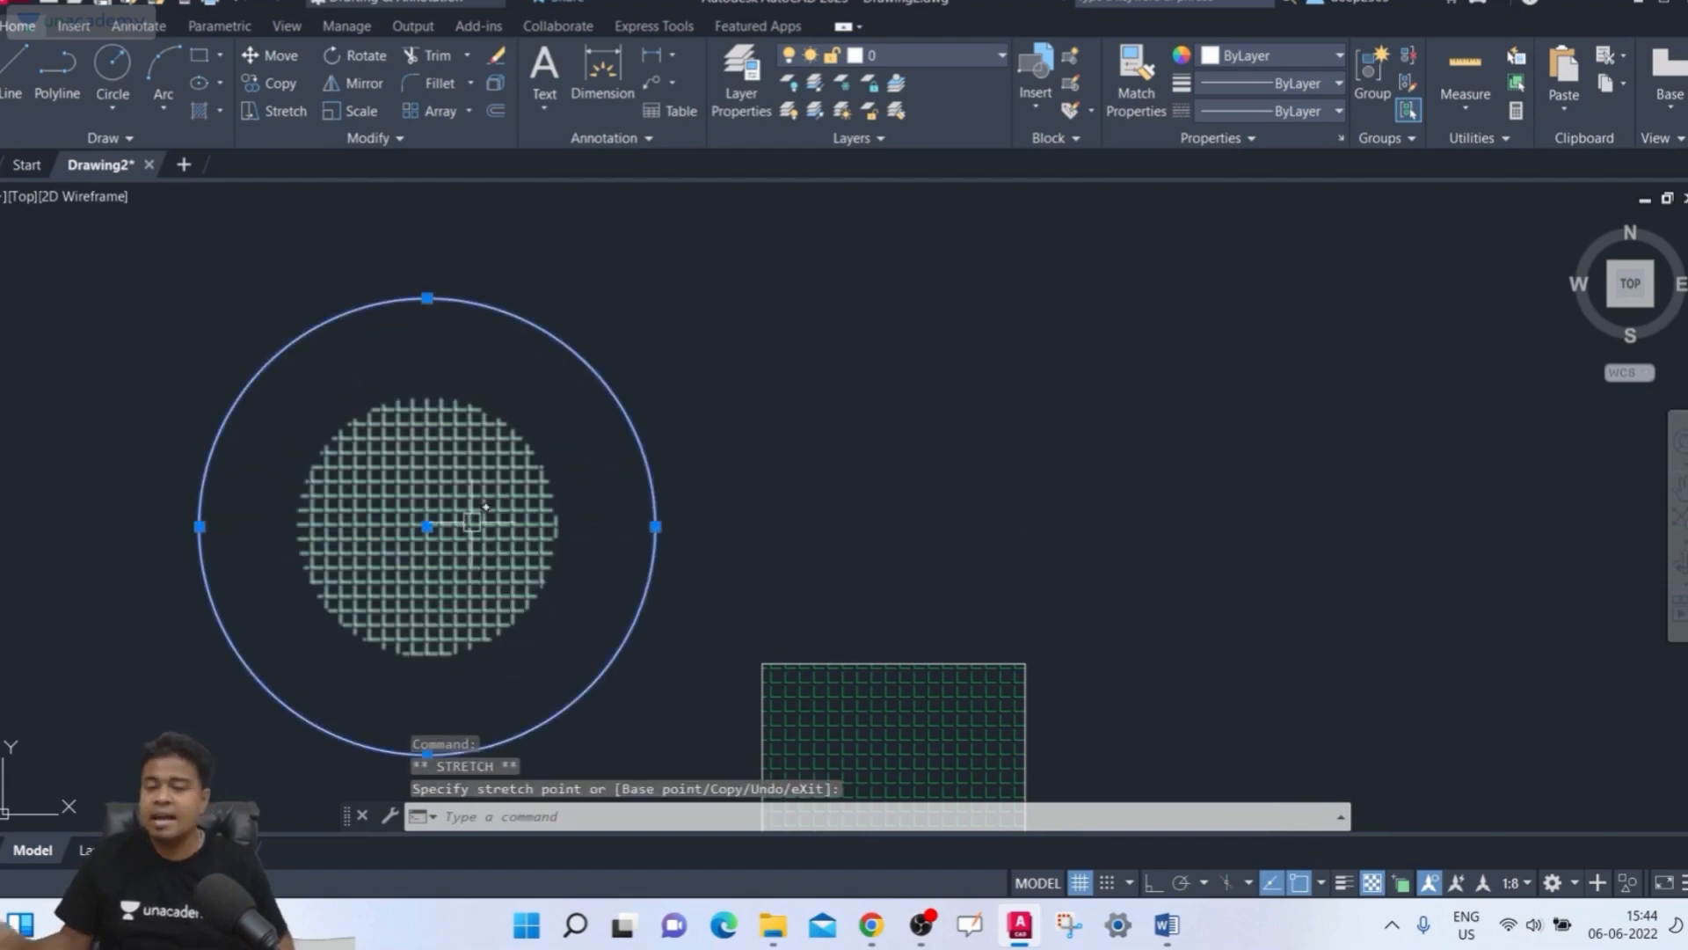
mouse_move(473, 521)
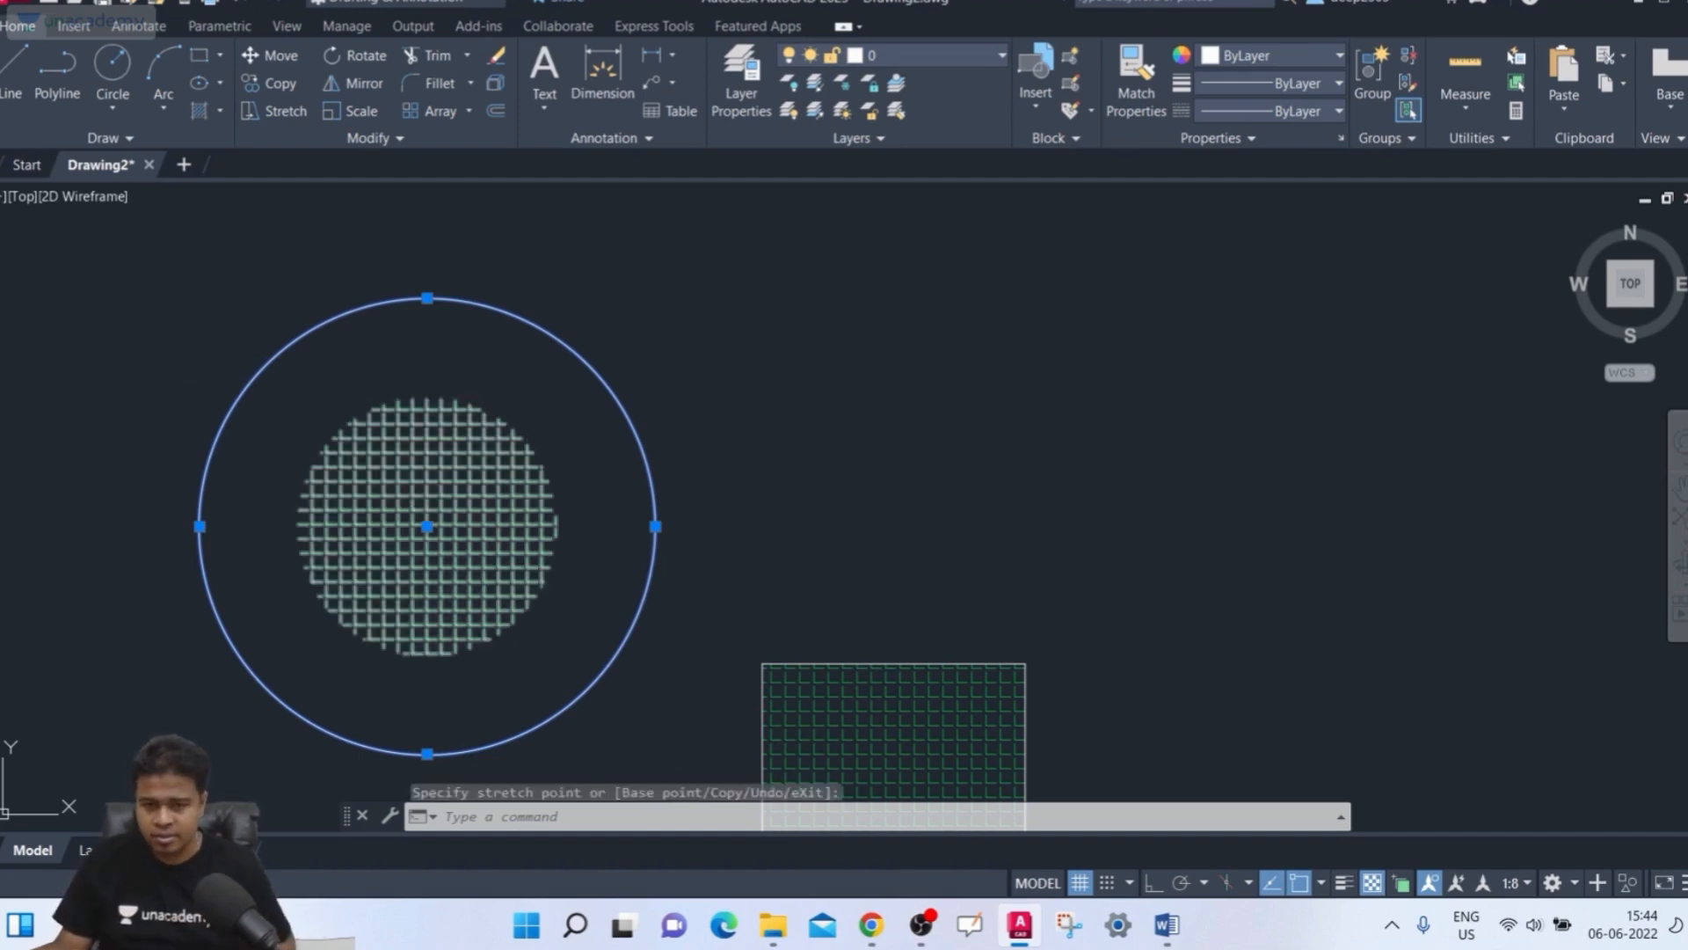
key(Escape)
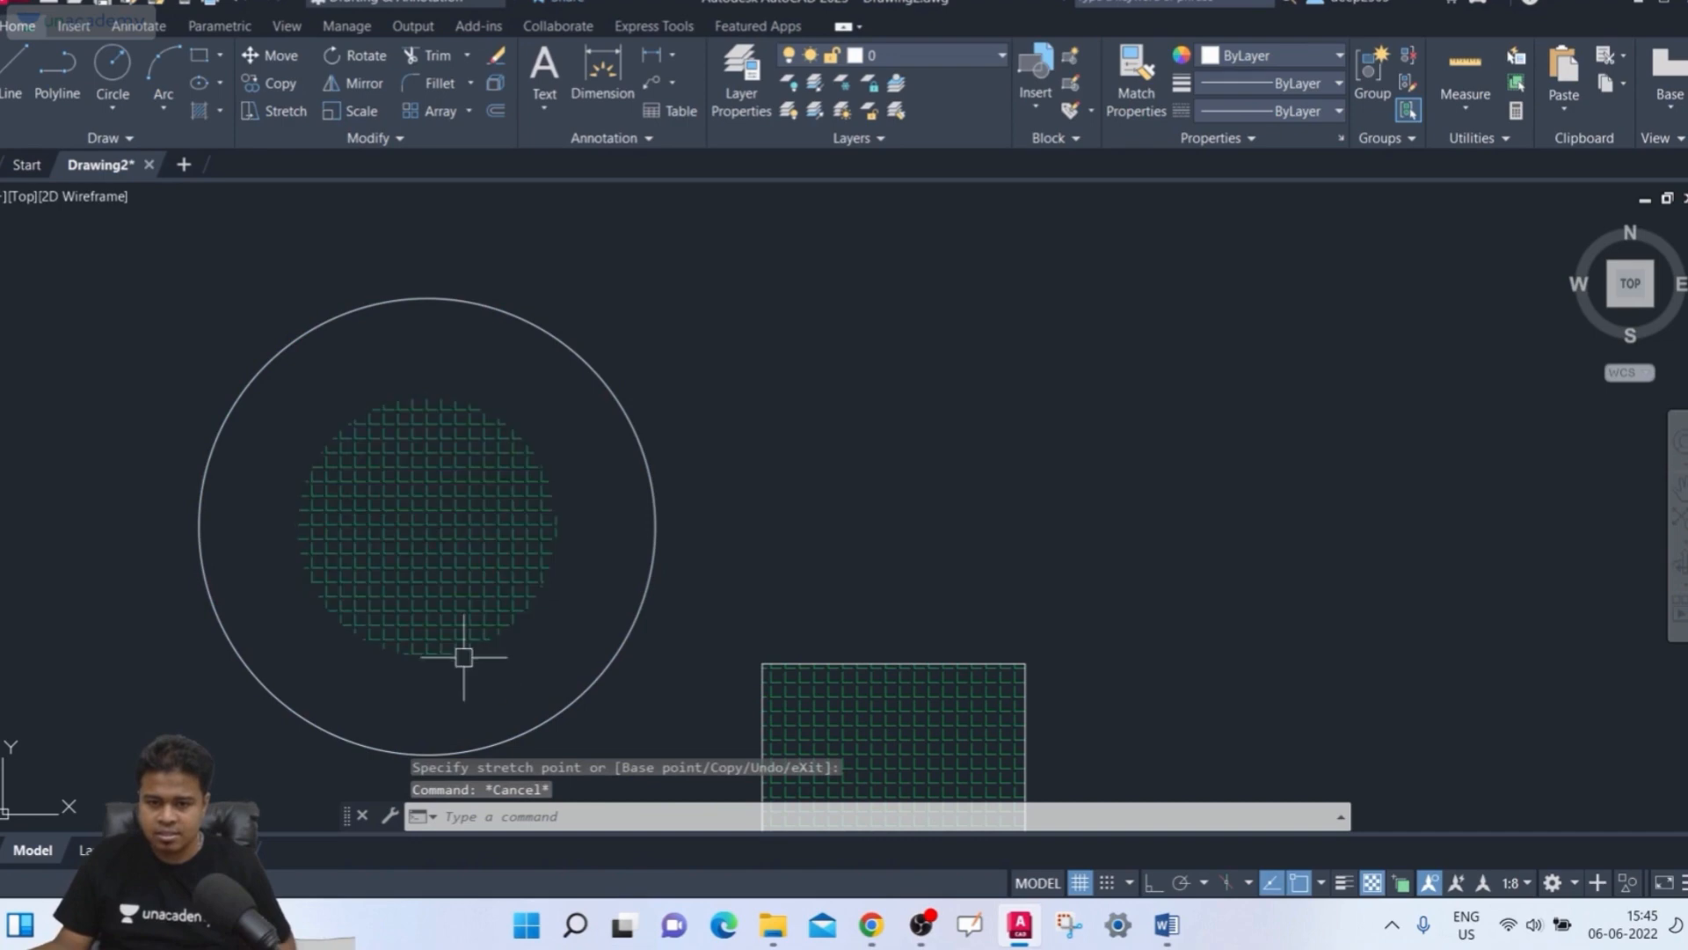
Select the circle's non-associative hatch, dismiss the tip, and delete the hatch
click(455, 628)
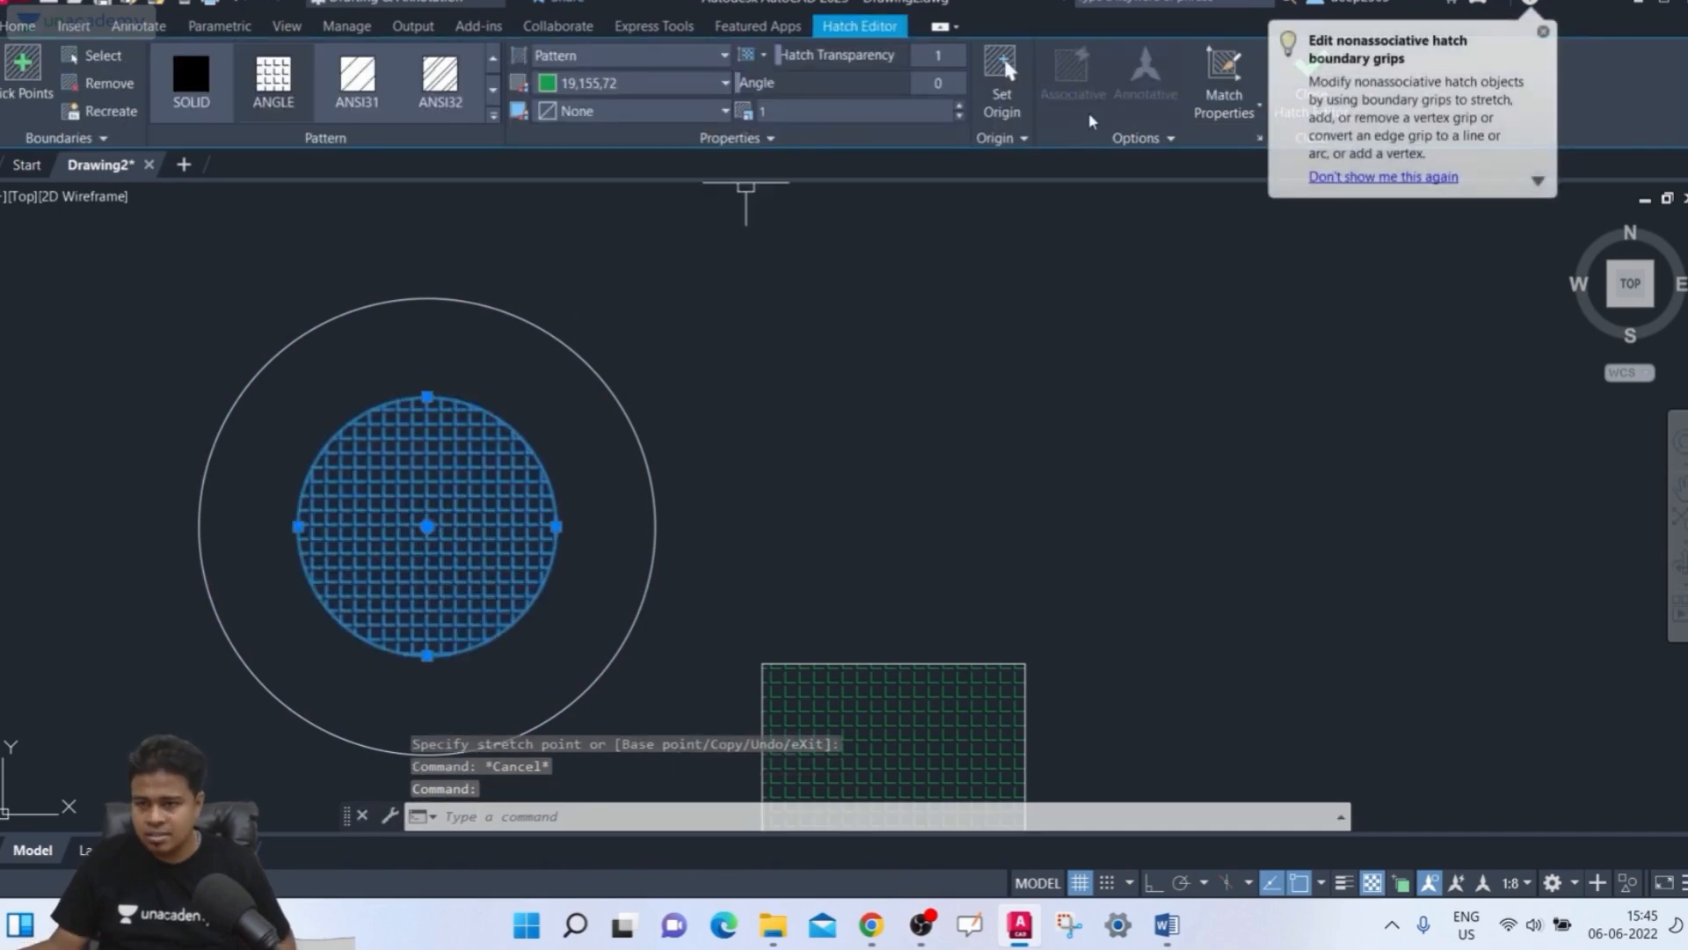
click(1543, 33)
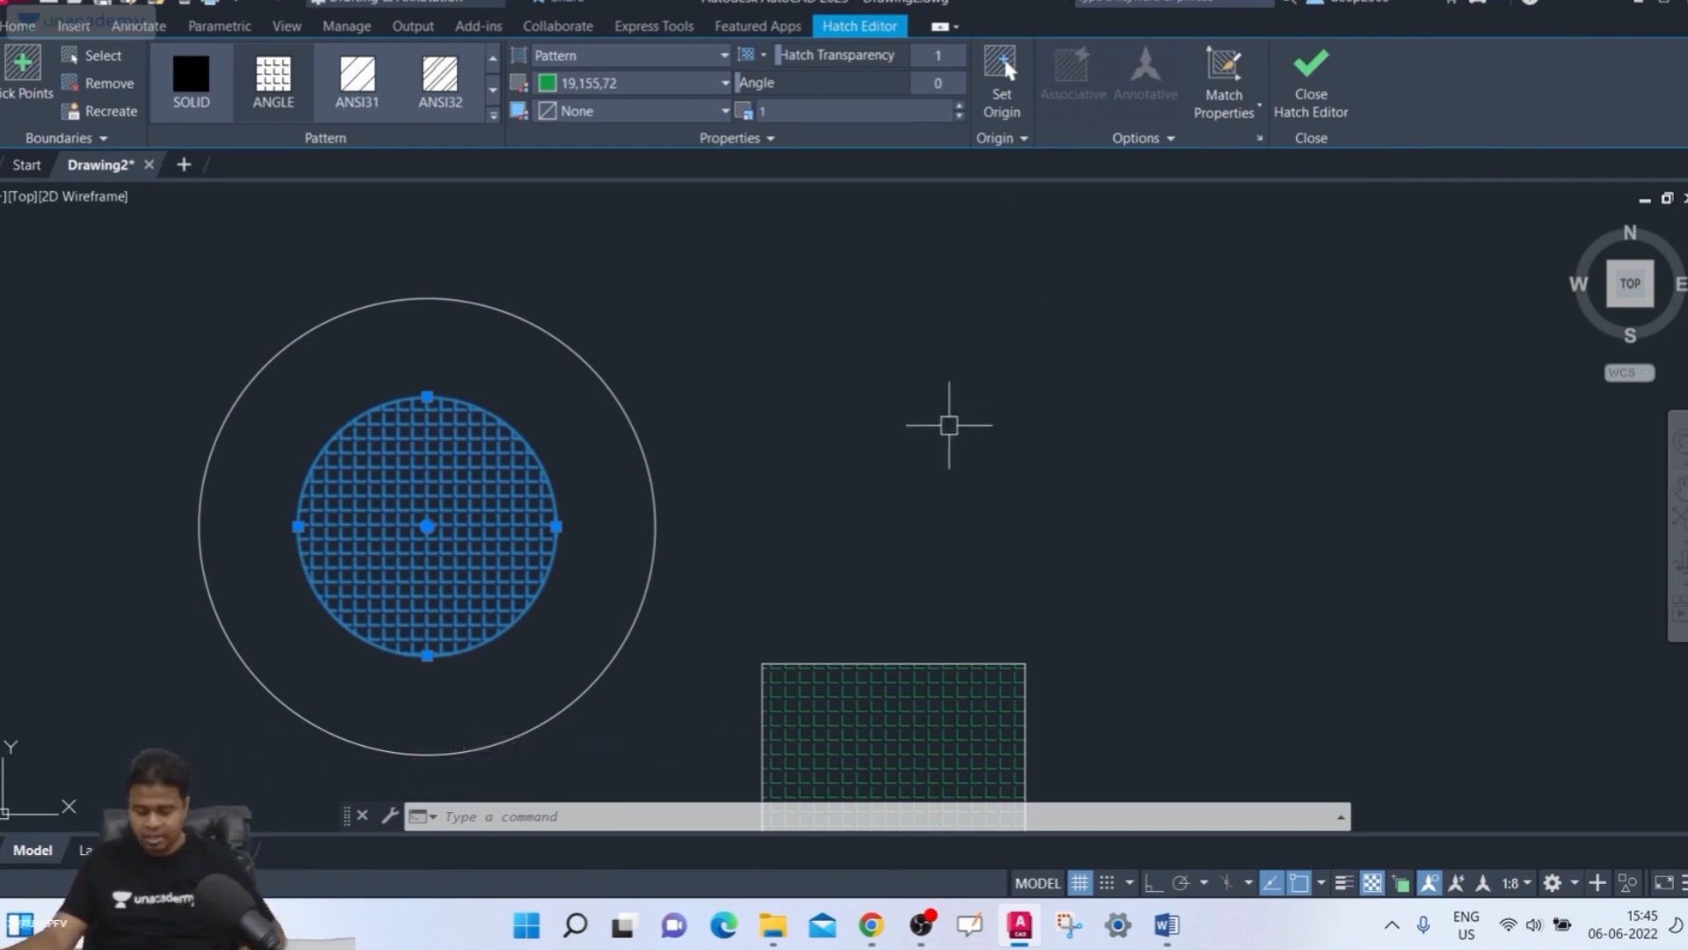
key(Delete)
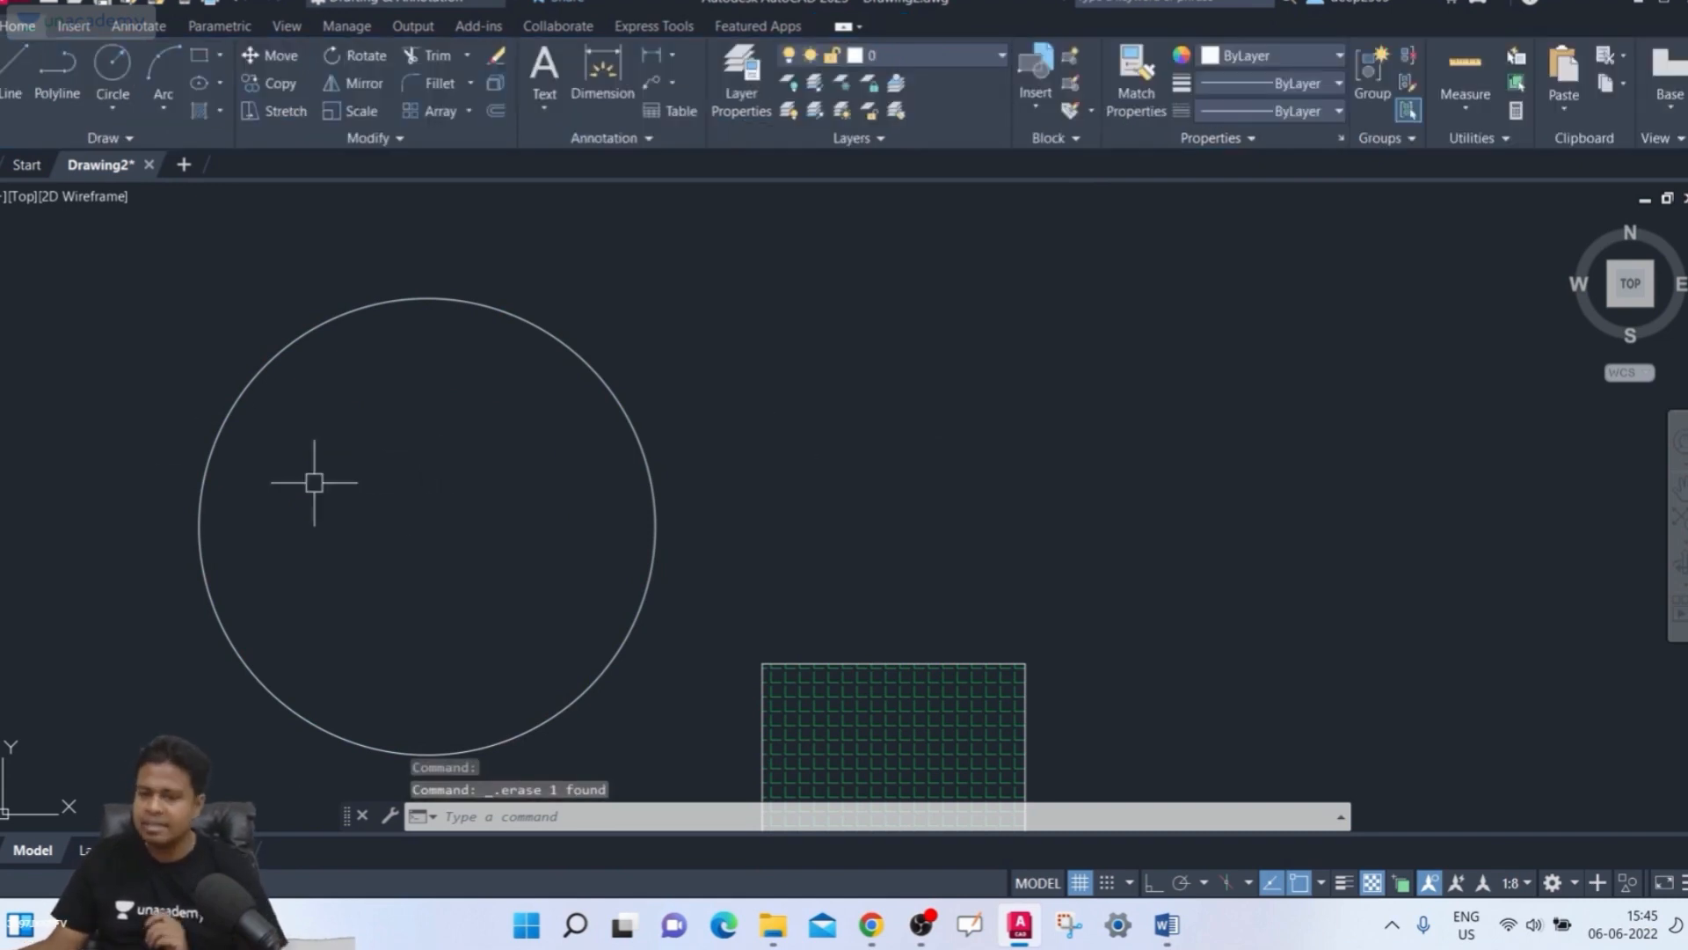
Hatch the enlarged circle again by selecting it as a boundary object with the ANGLE pattern
key(Return)
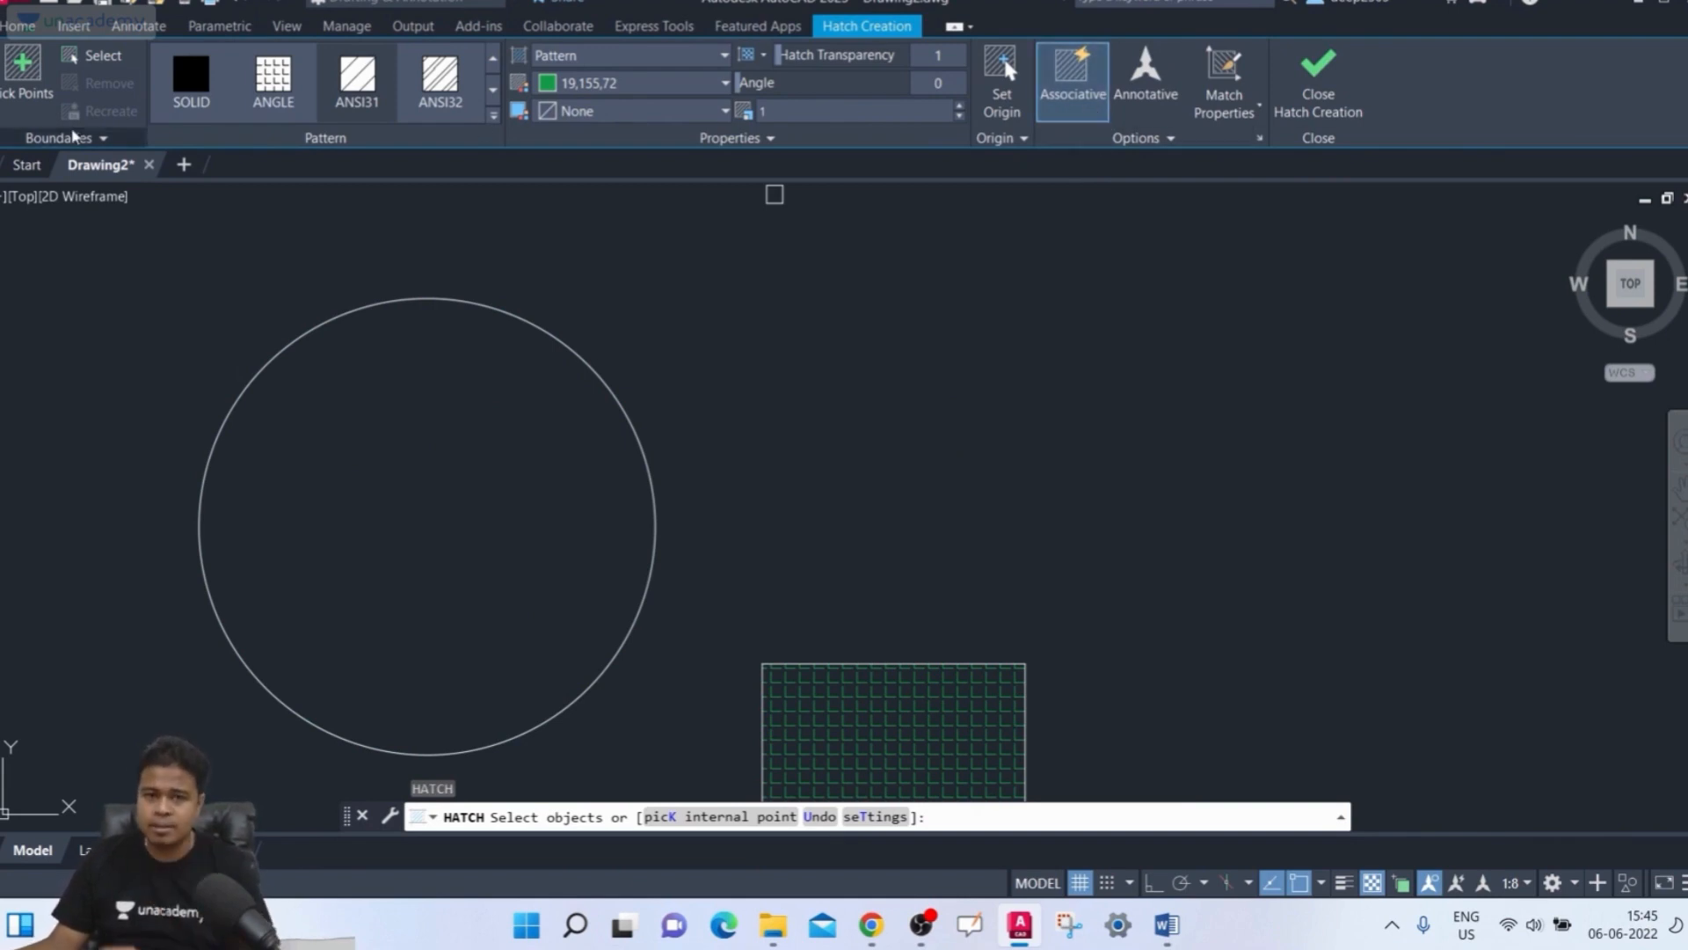
click(92, 55)
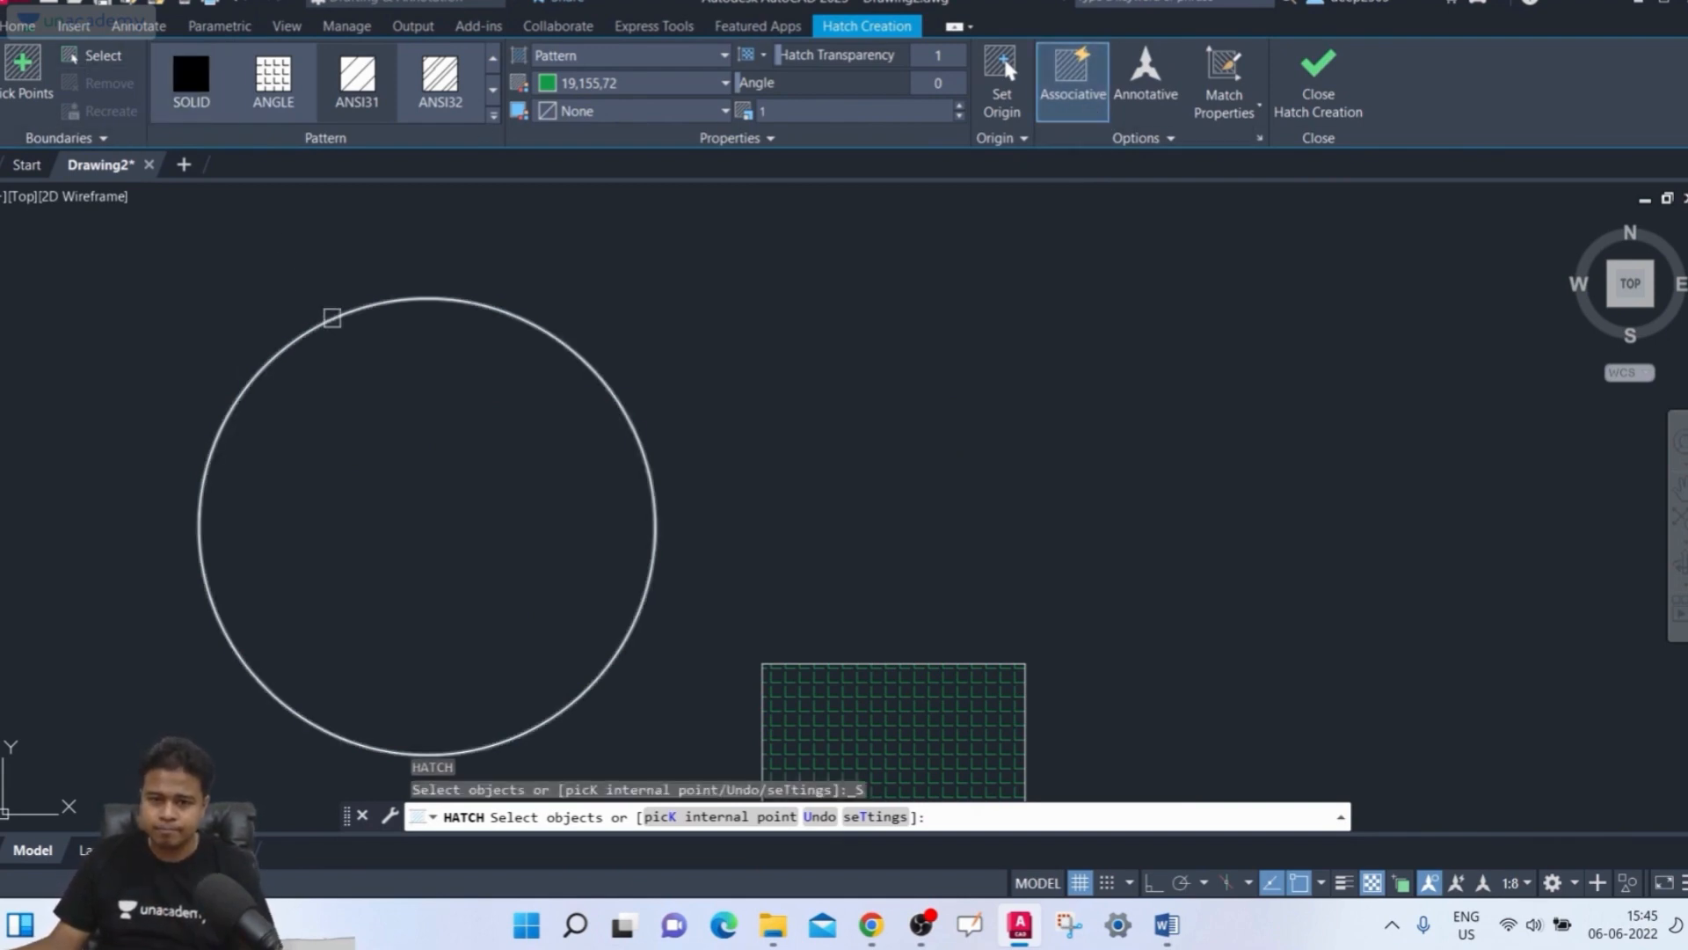
click(331, 313)
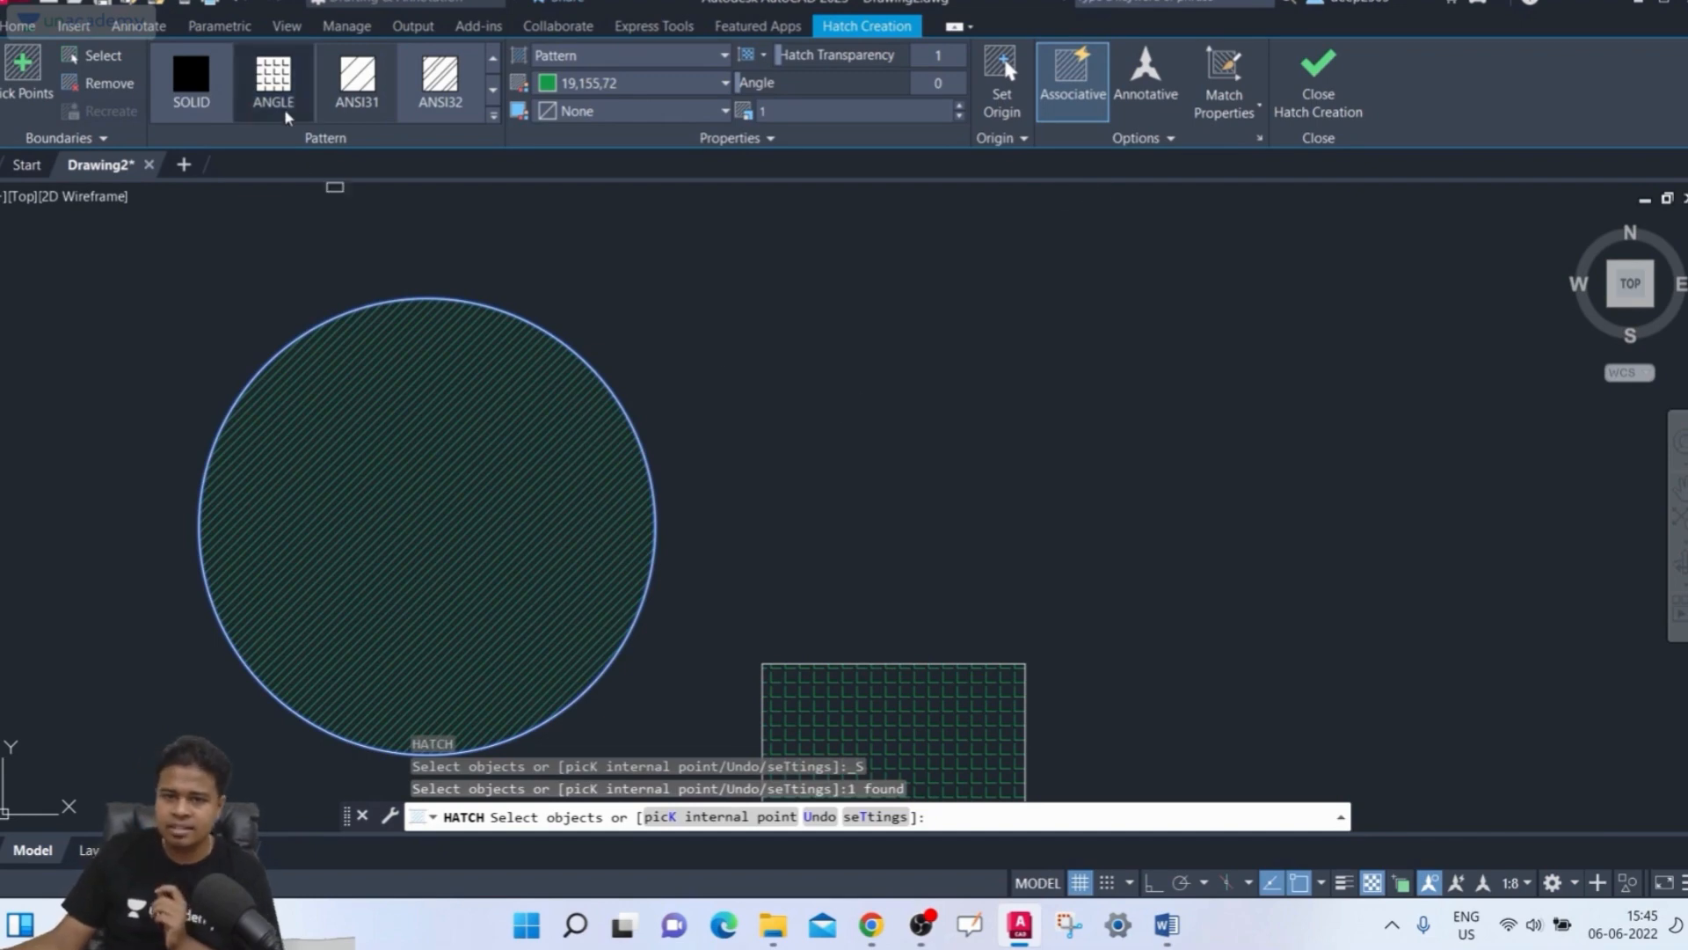
click(273, 79)
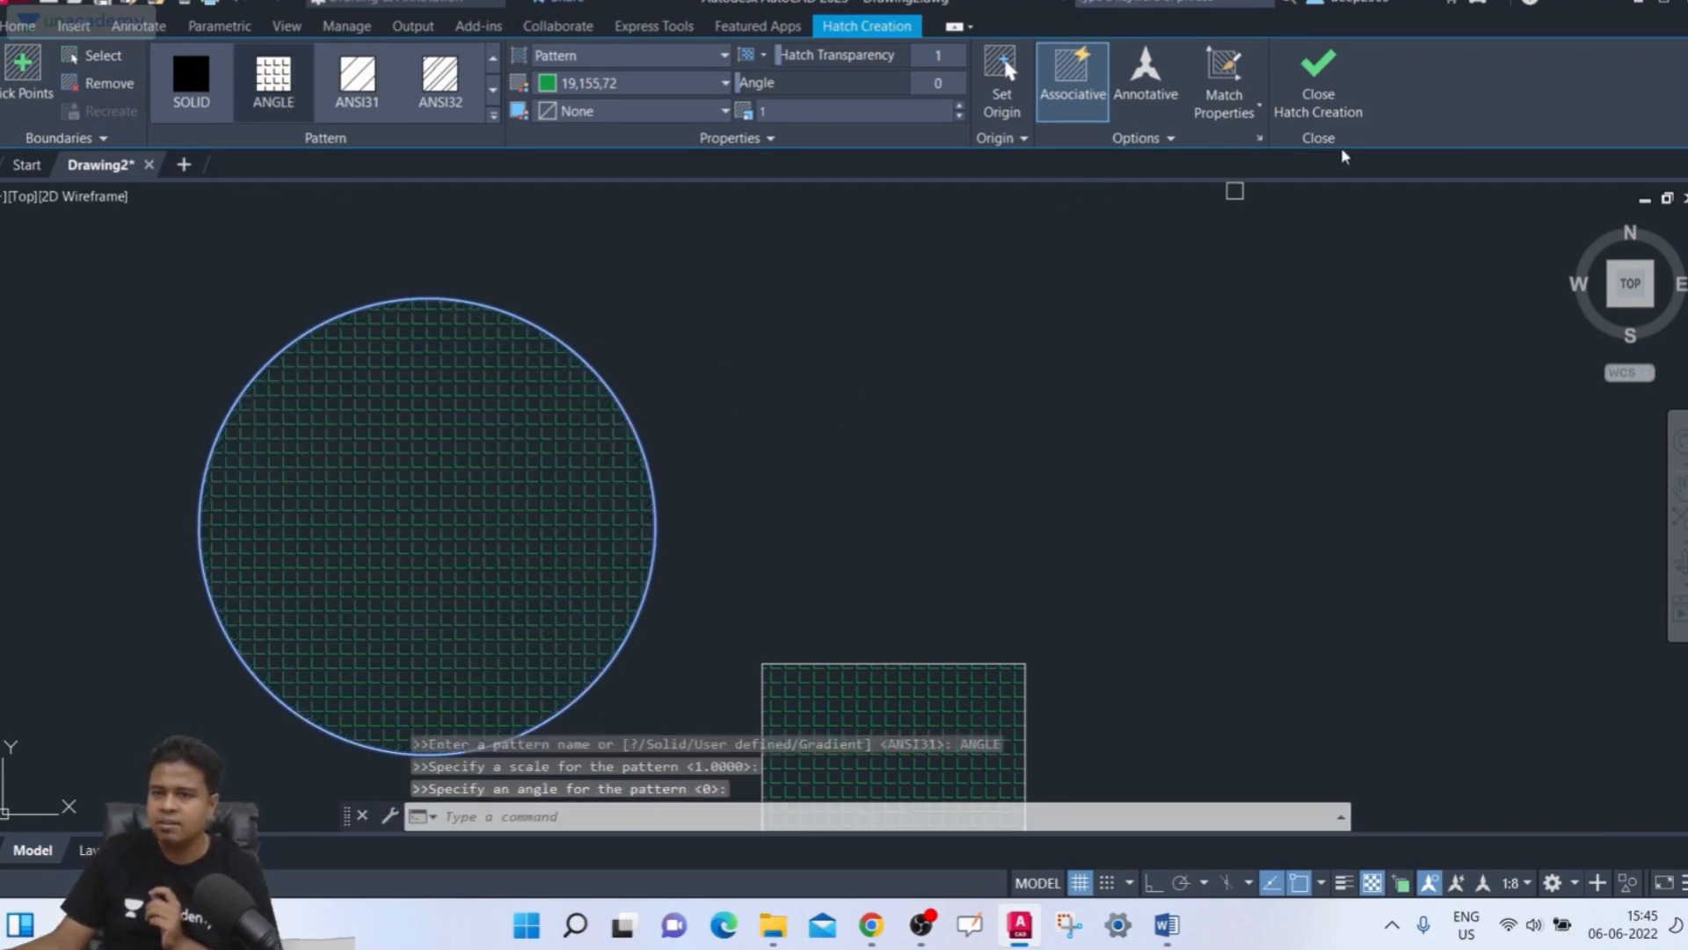
click(1310, 98)
Resize the newly hatched circle with its quadrant grip so the associative hatch follows
middle_drag(1087, 351, 1001, 296)
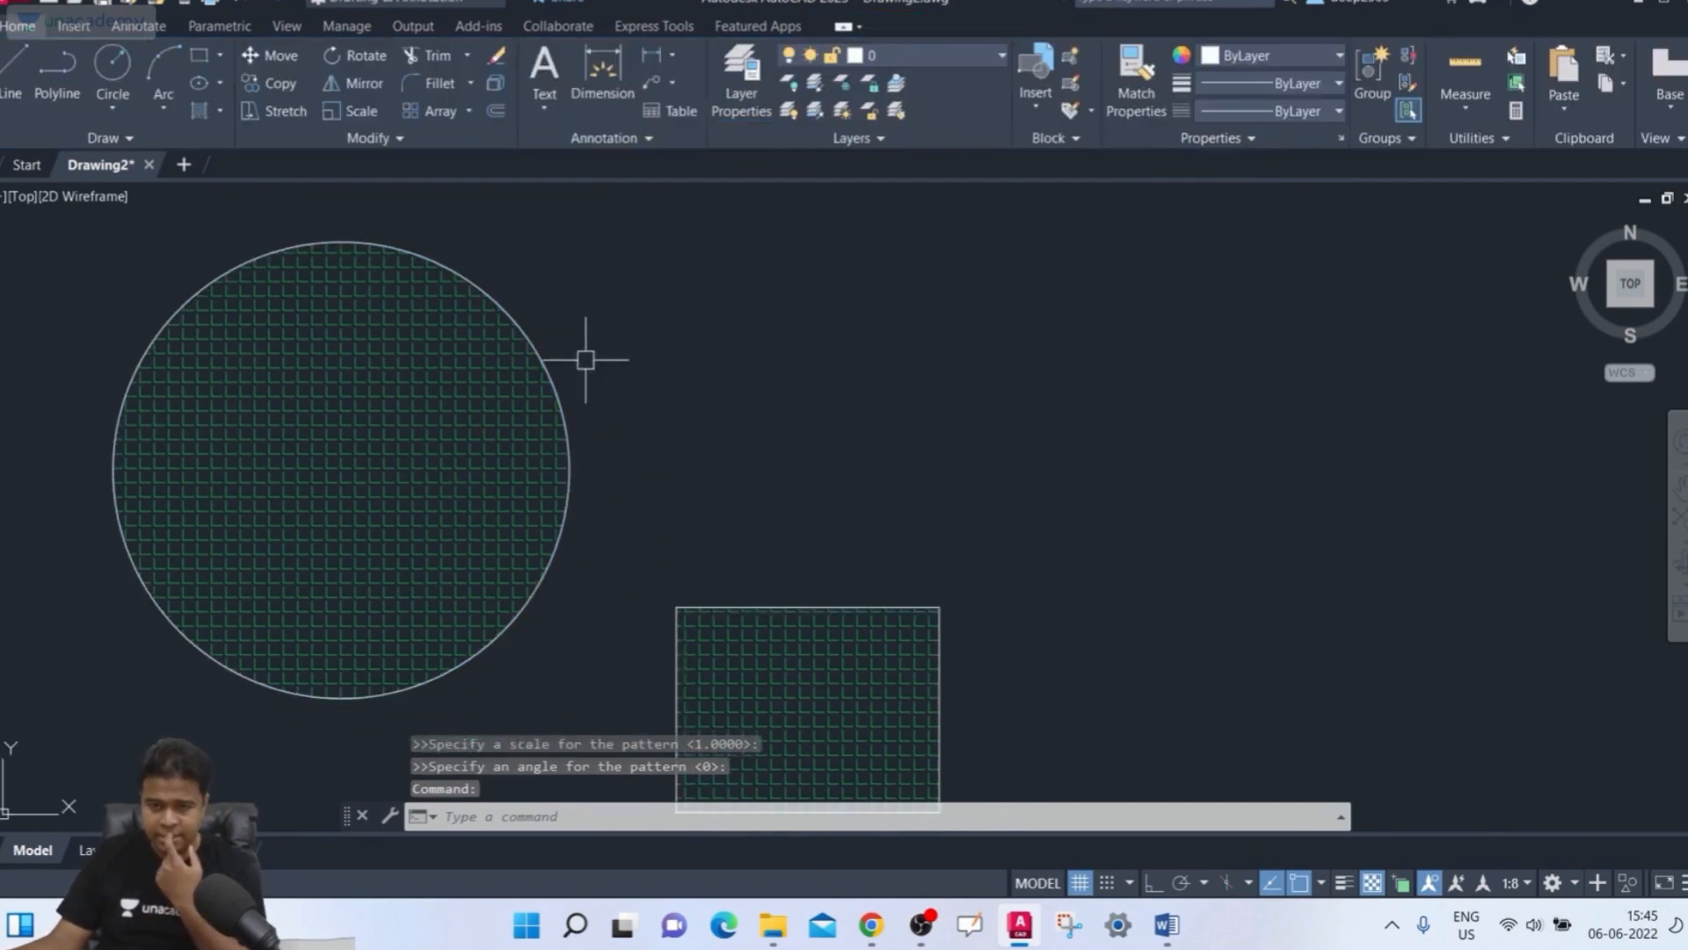
click(546, 366)
click(569, 470)
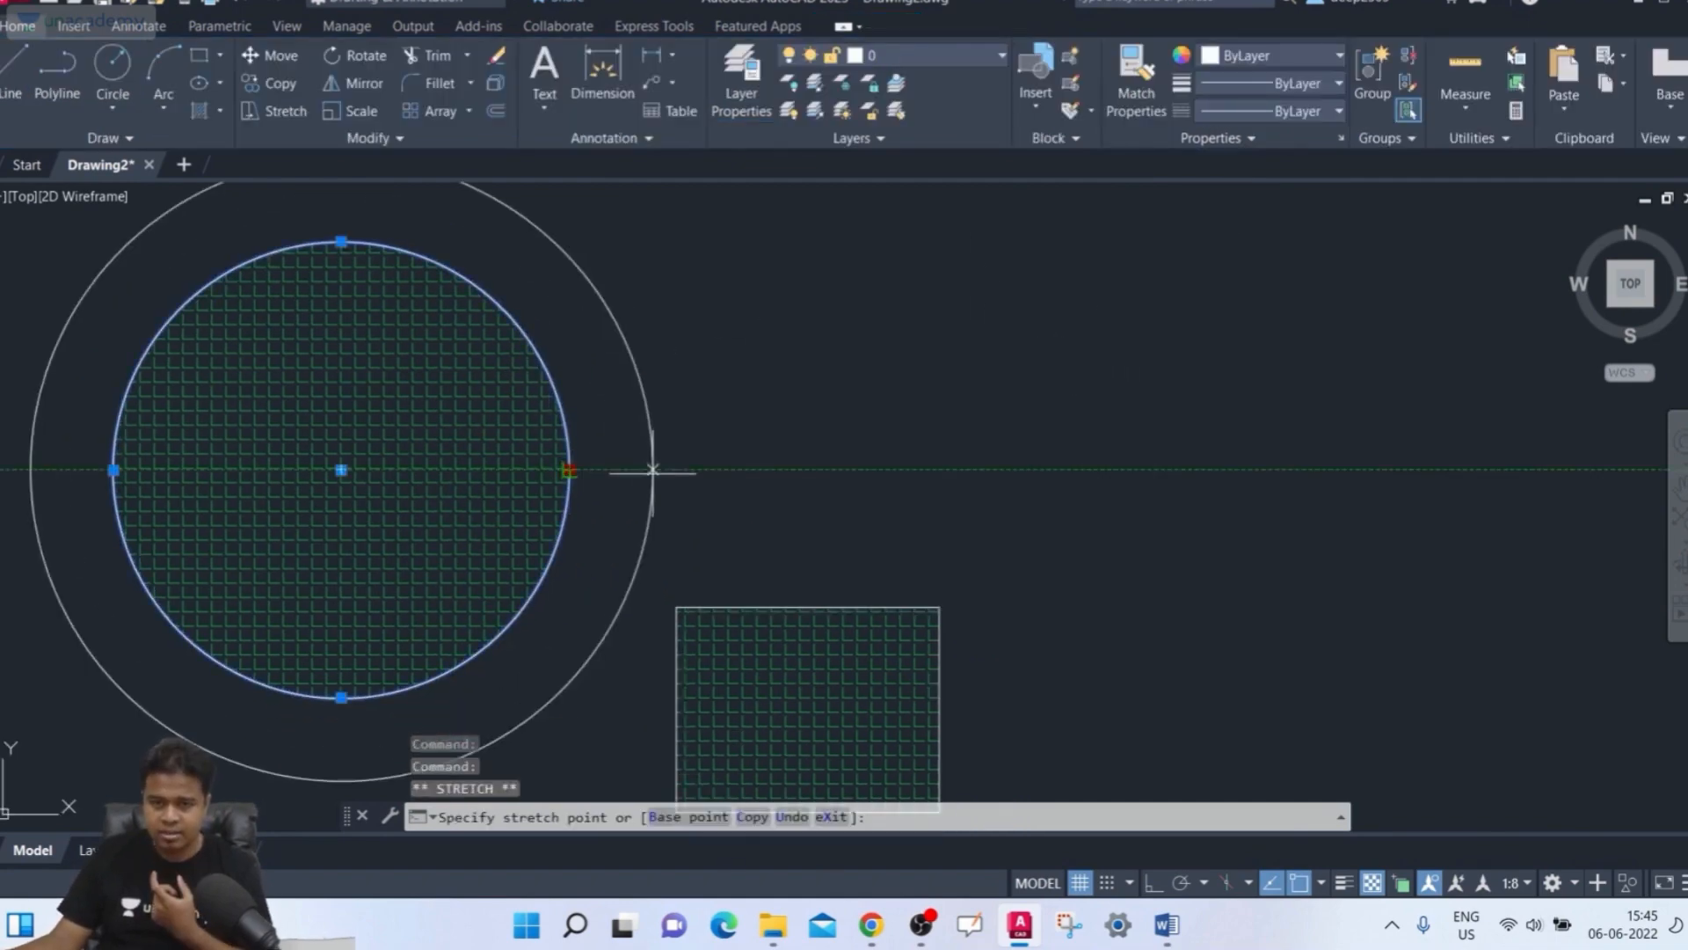
click(556, 471)
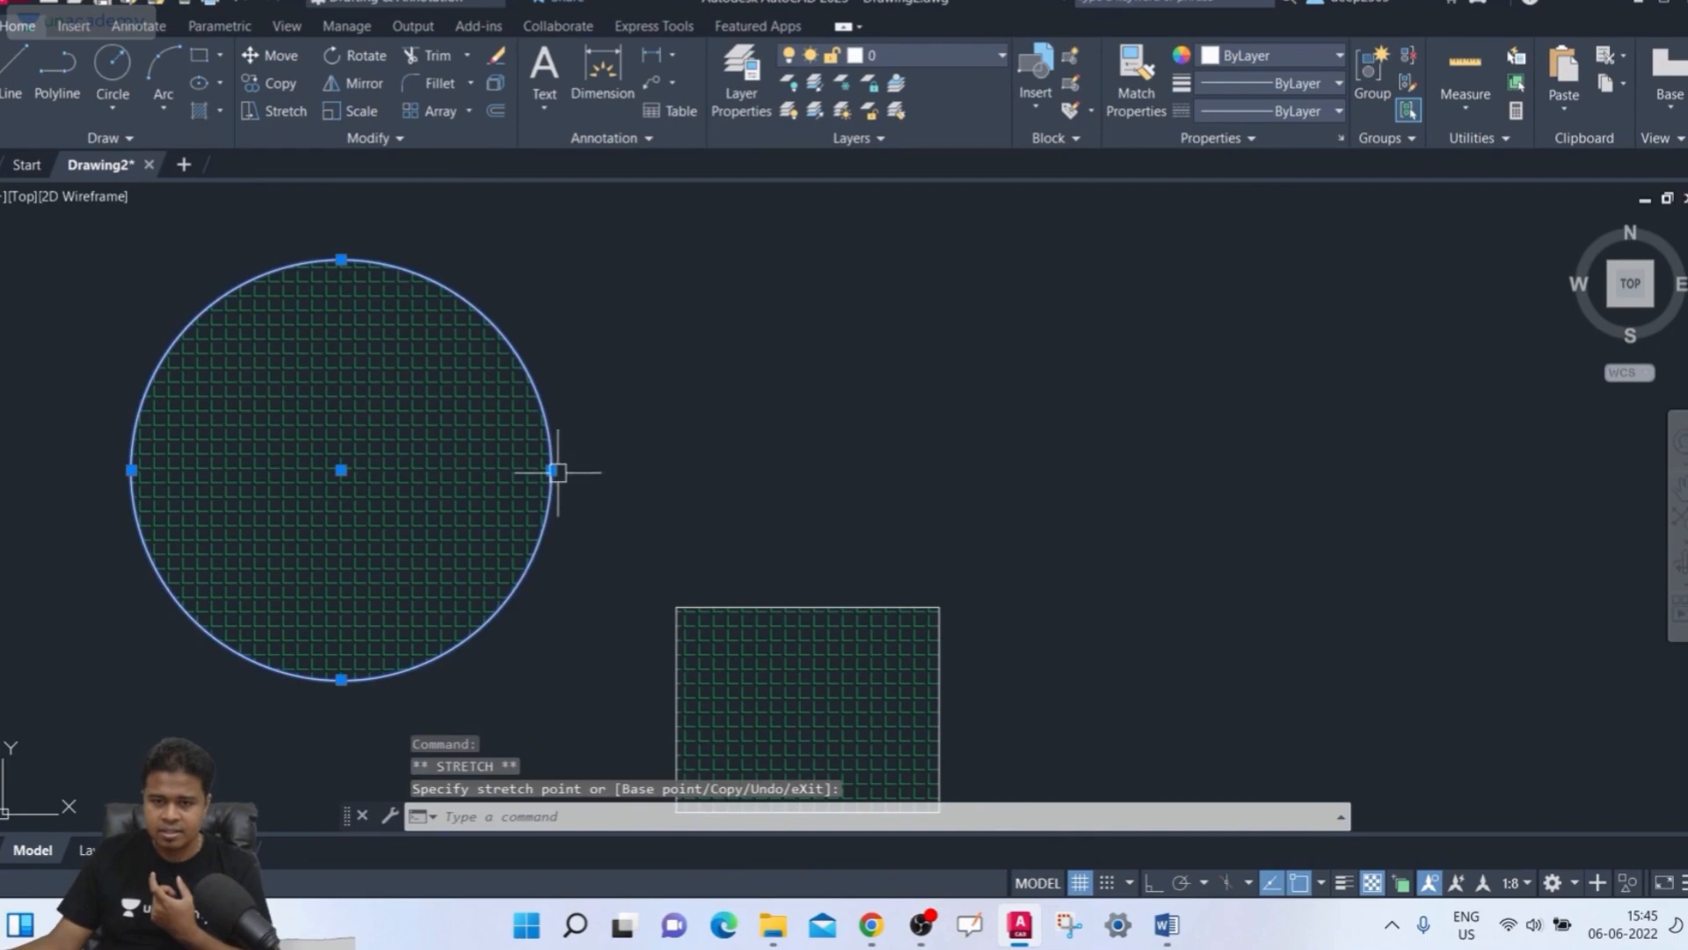
click(555, 470)
click(591, 470)
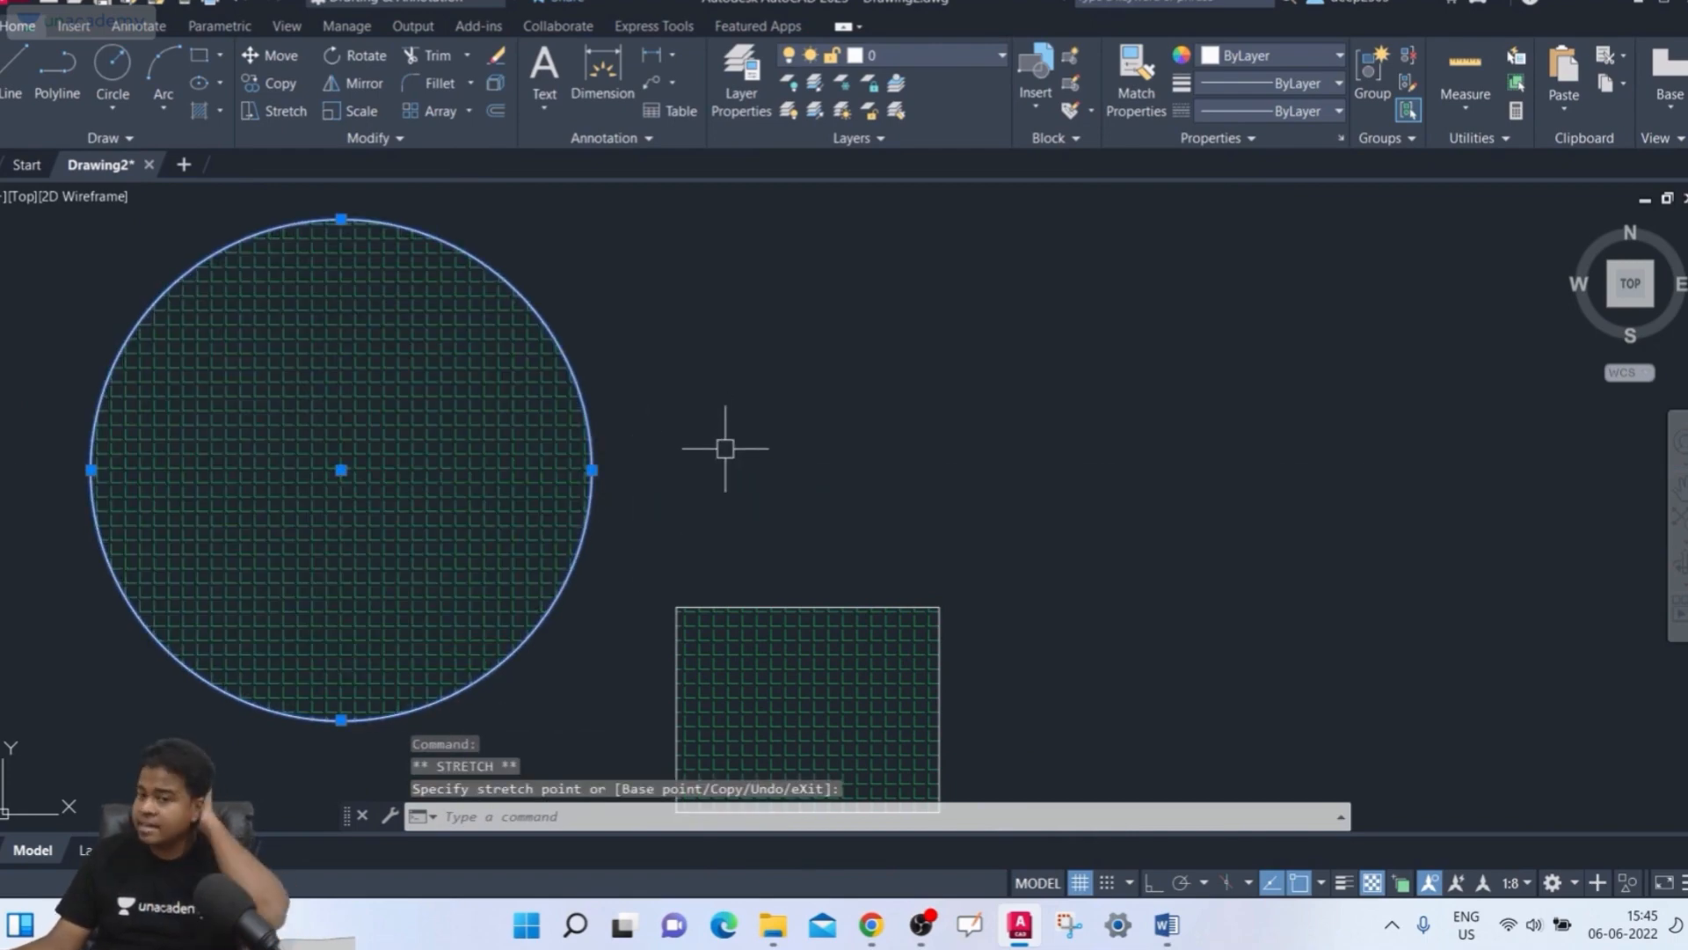
Widen the hatched rectangle by stretching its right edge midpoint grip outward so the associative hatch follows
middle_drag(716, 418, 726, 399)
scroll(734, 387, down, 4)
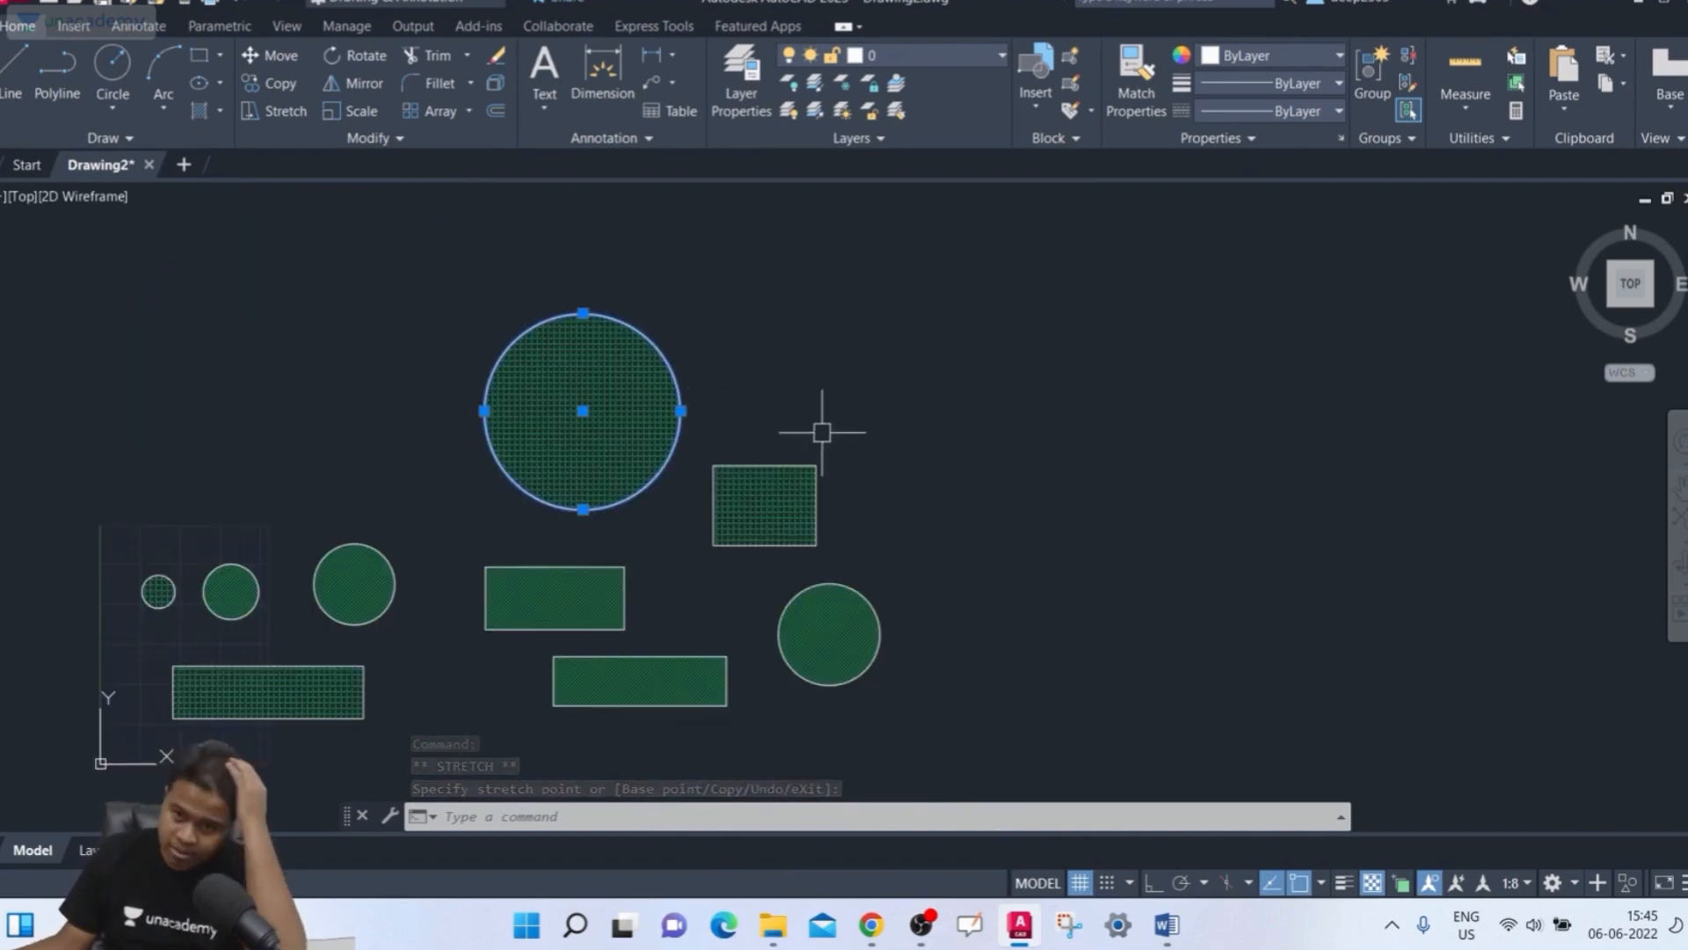
scroll(848, 475, down, 4)
scroll(840, 494, up, 8)
click(766, 475)
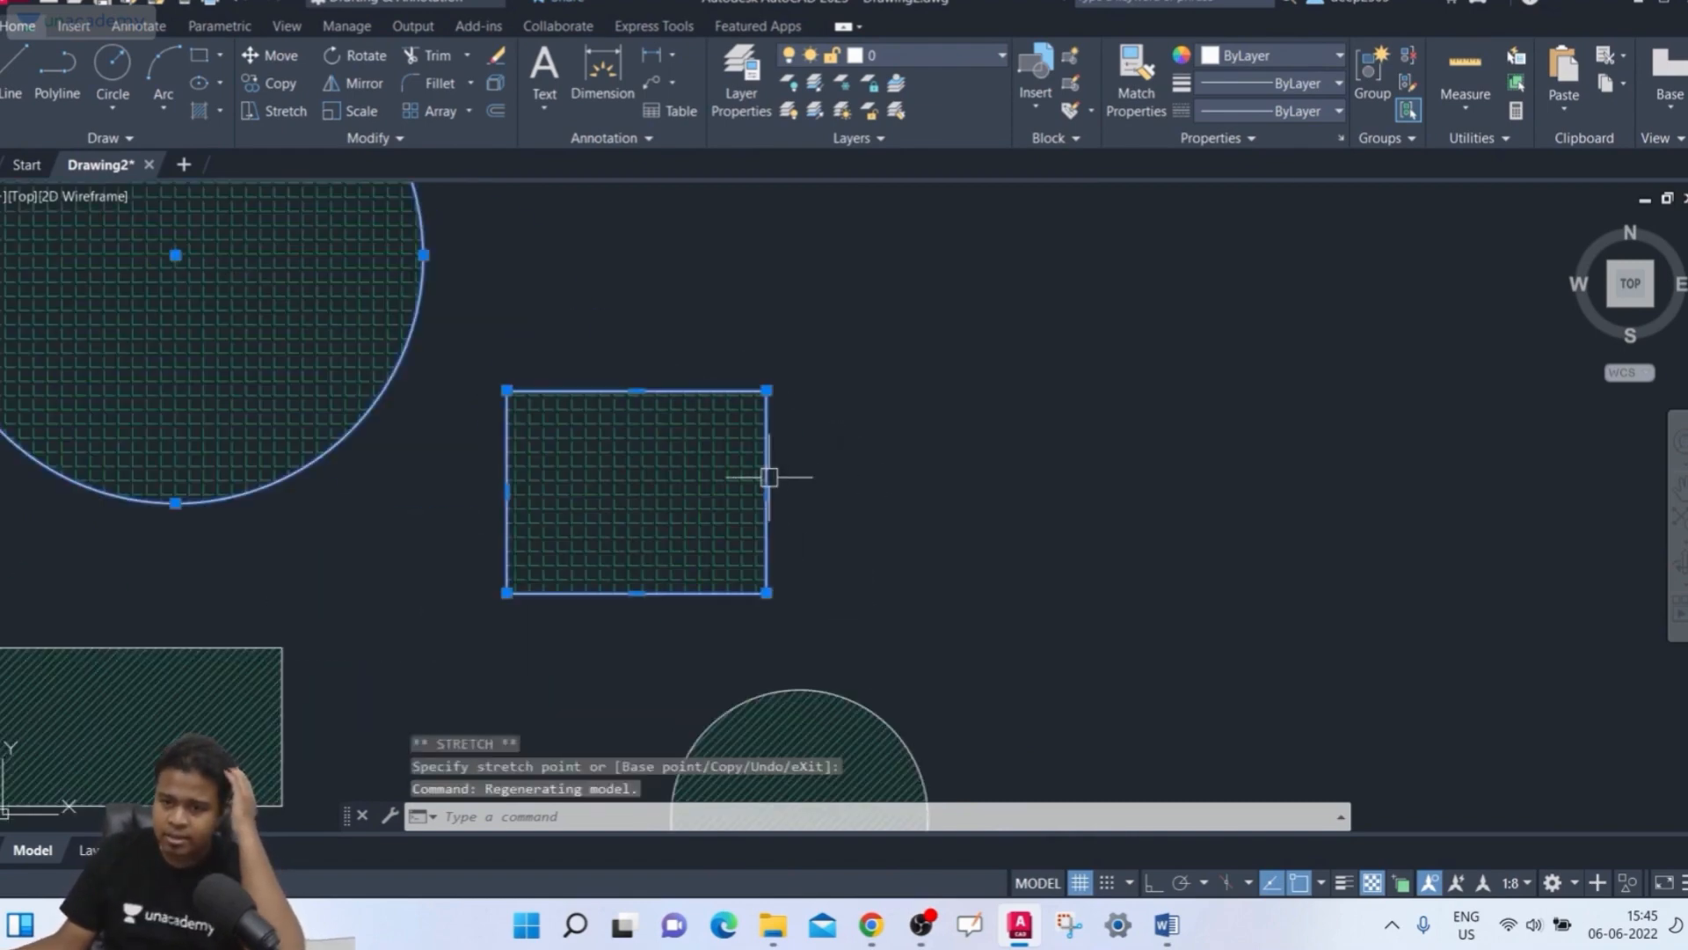
click(766, 491)
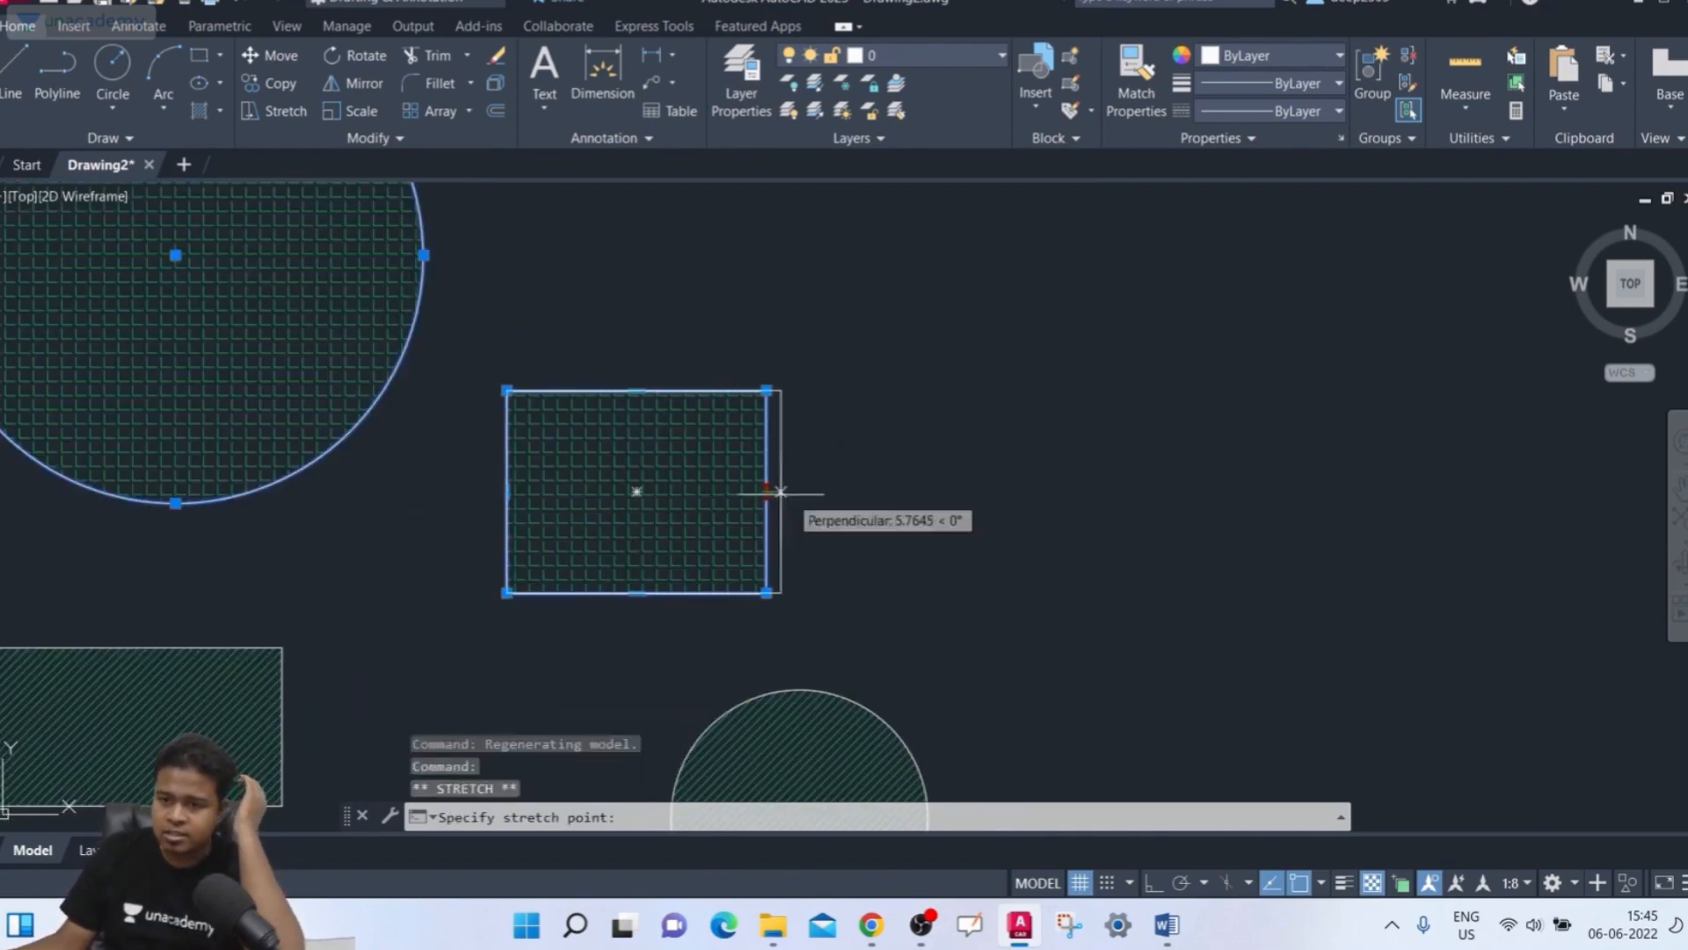
click(1078, 494)
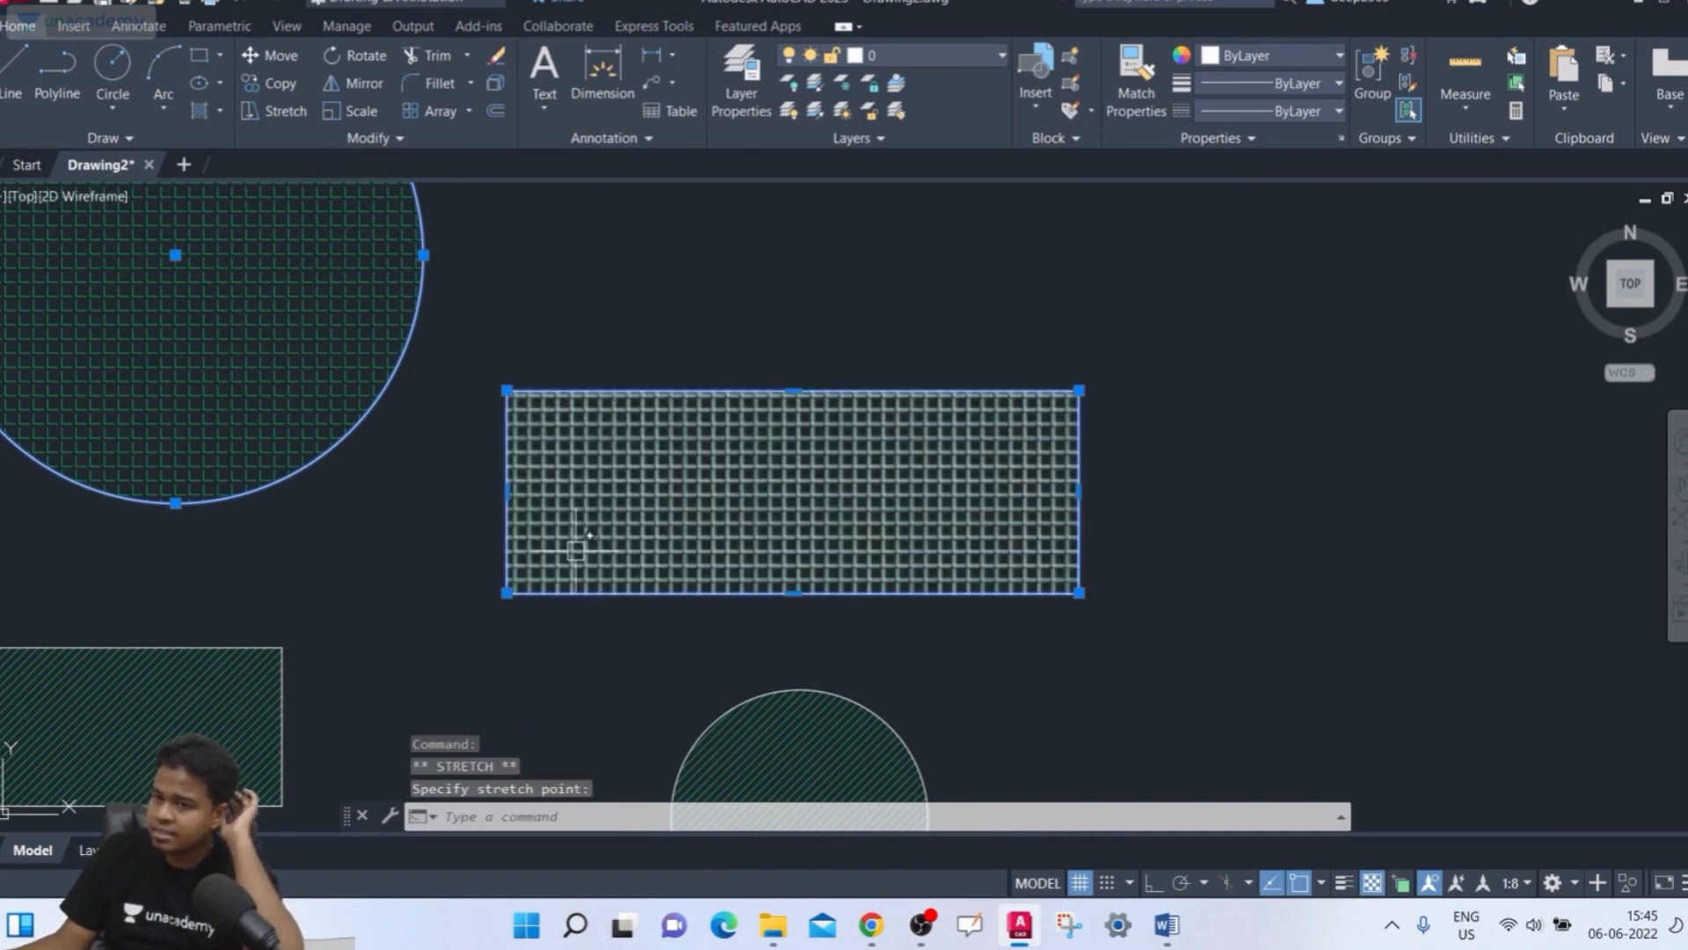
Stretch the rectangle's top edge upward and shift its bottom edge left, skewing it into a parallelogram
click(793, 390)
click(806, 259)
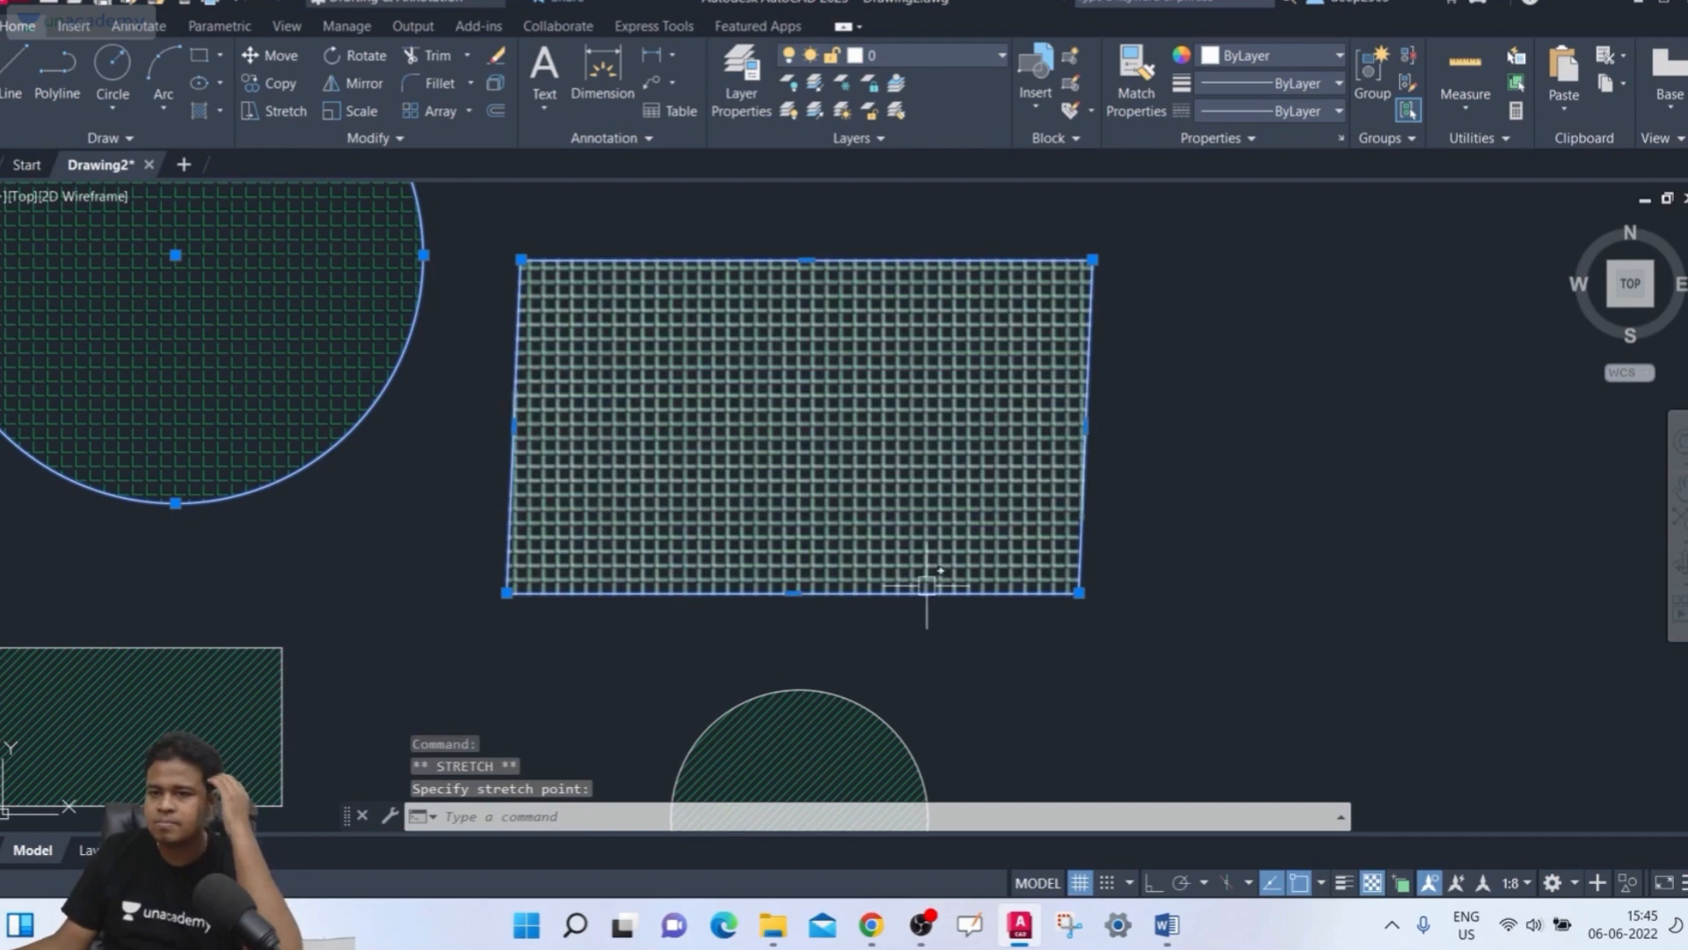
click(799, 593)
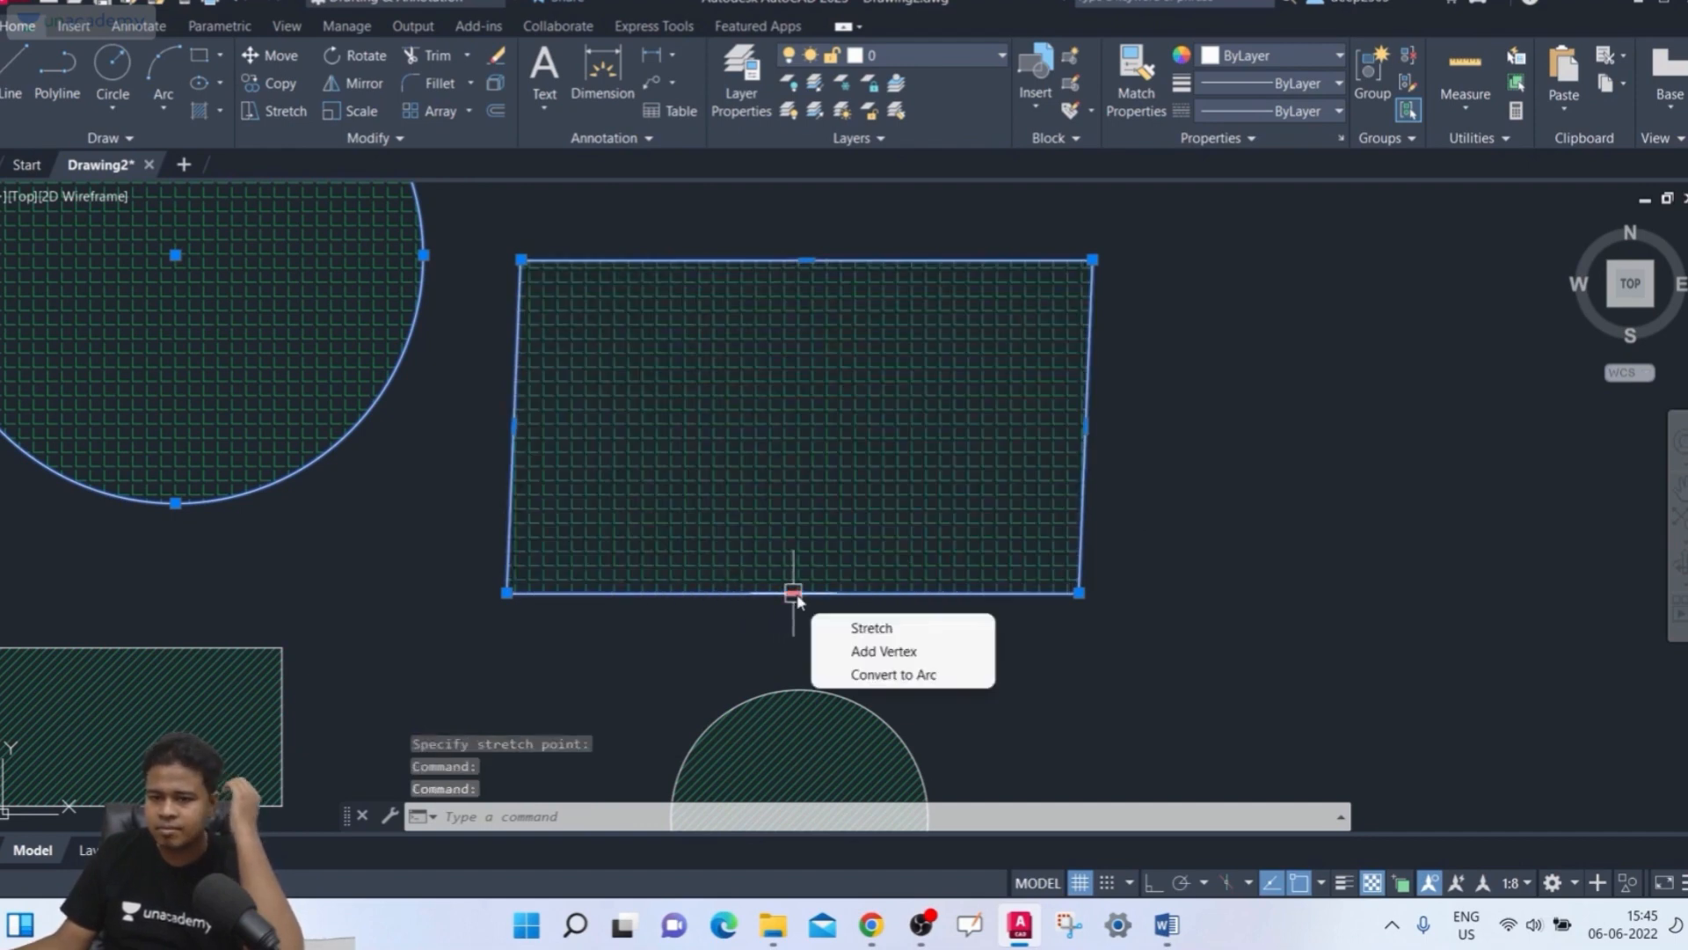
click(793, 593)
click(637, 608)
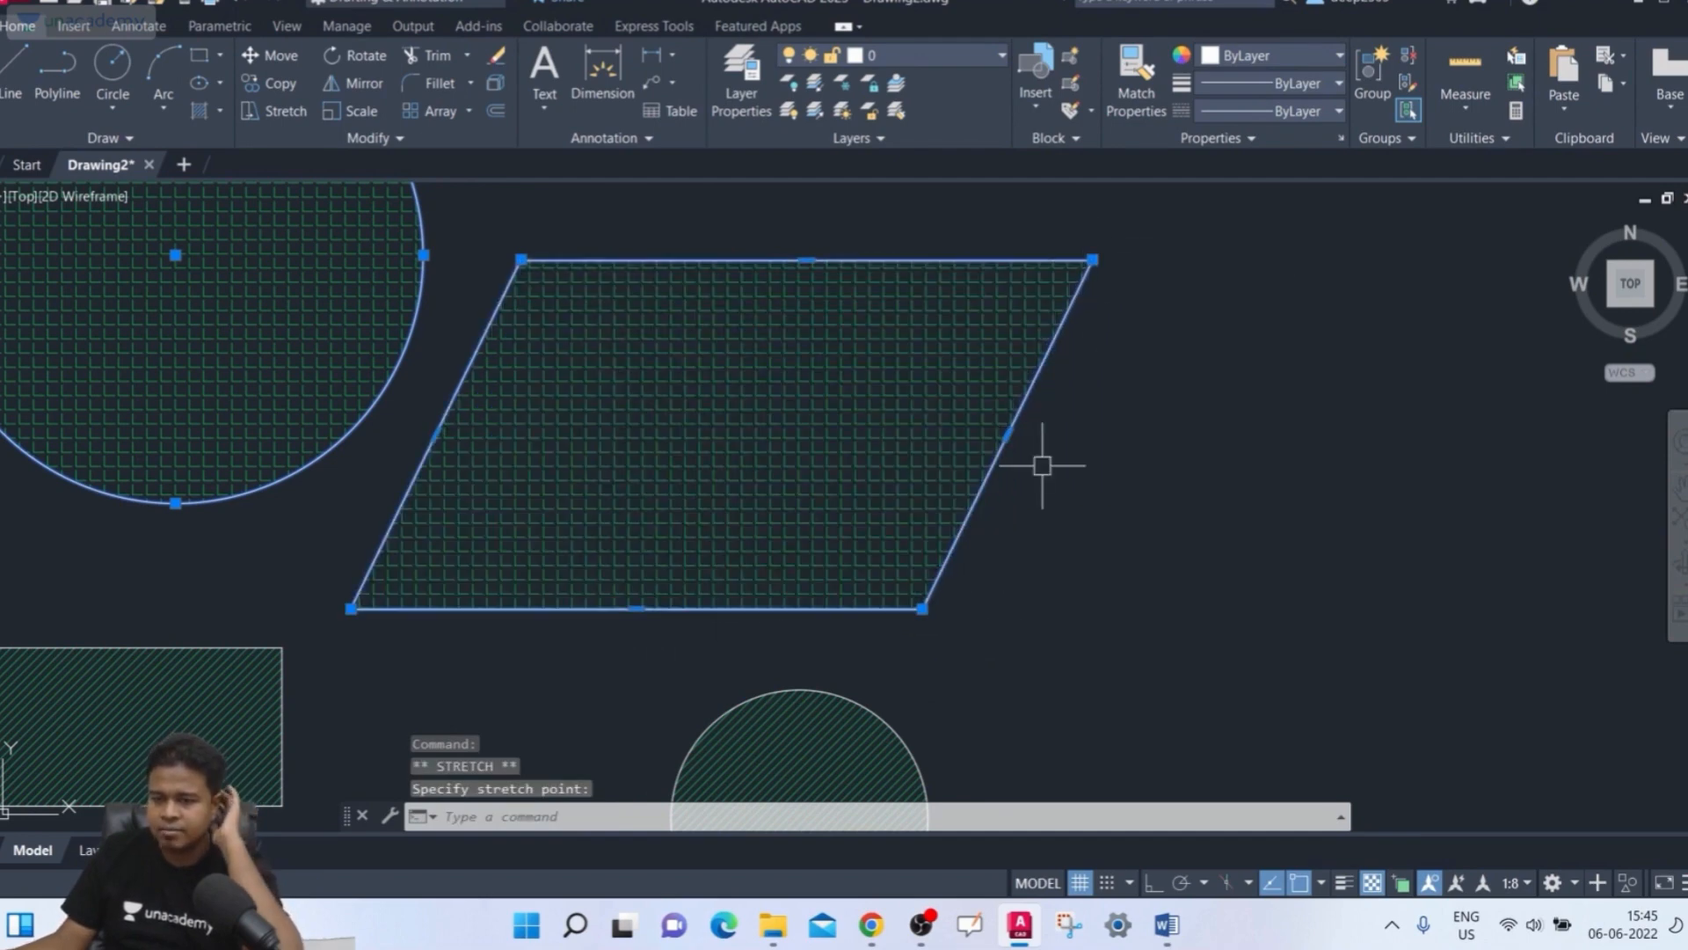
Shift the parallelogram's right, top and bottom edge grips back toward a near-rectangular shape, then deselect it
click(1007, 434)
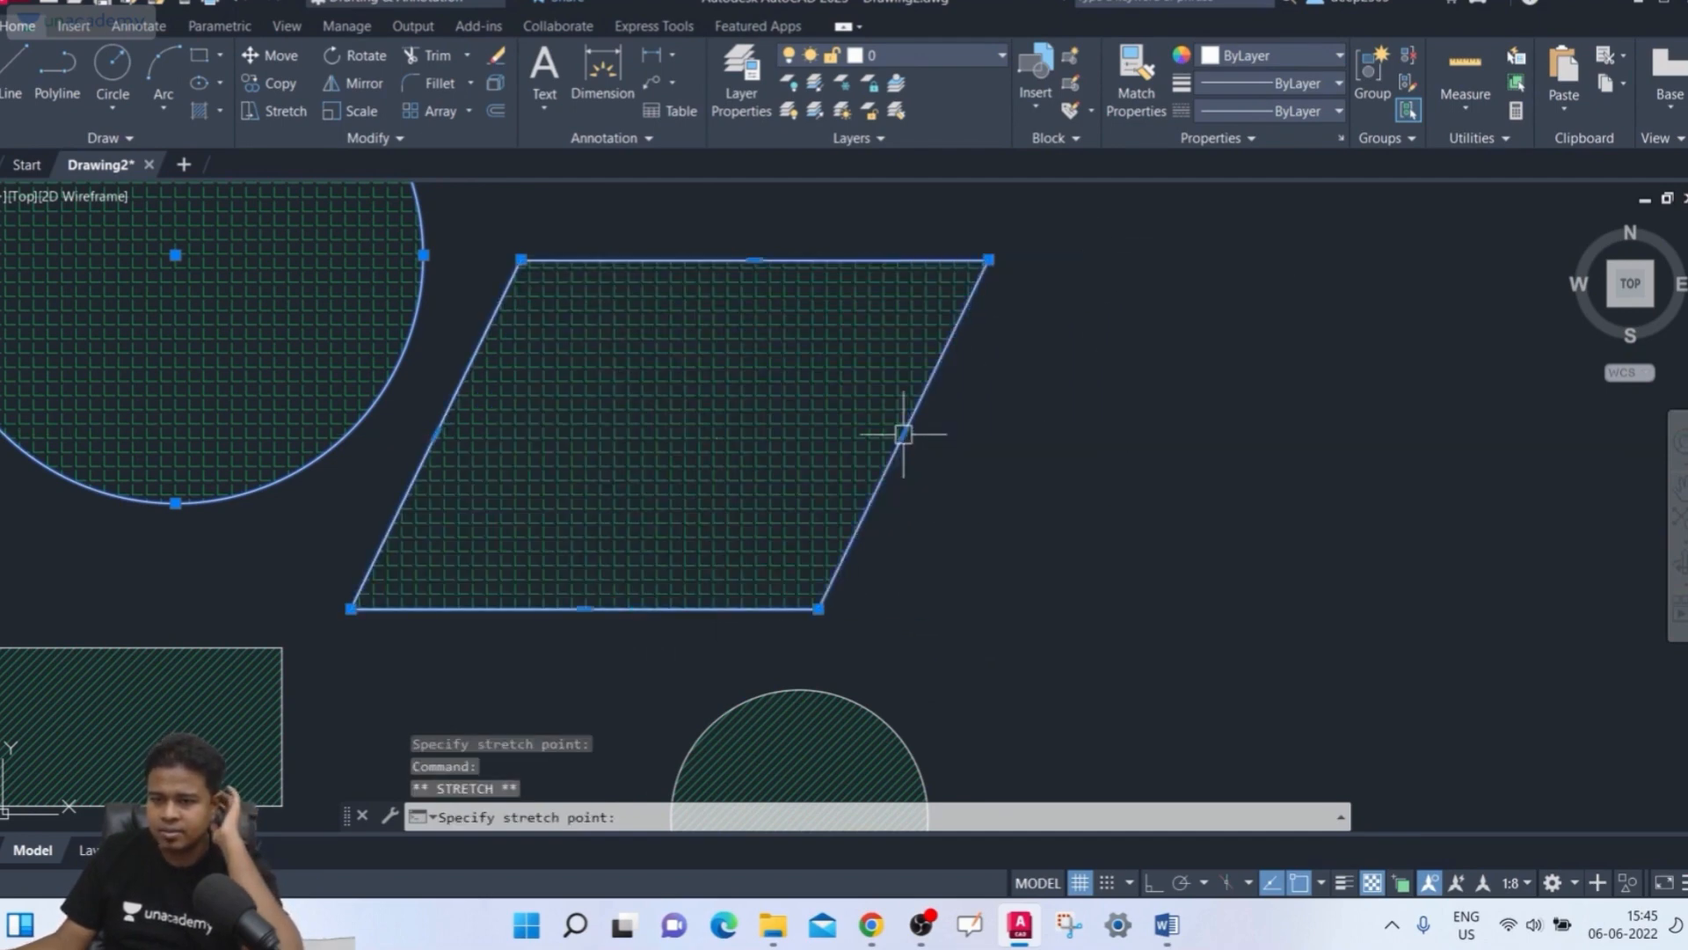
click(905, 434)
click(754, 260)
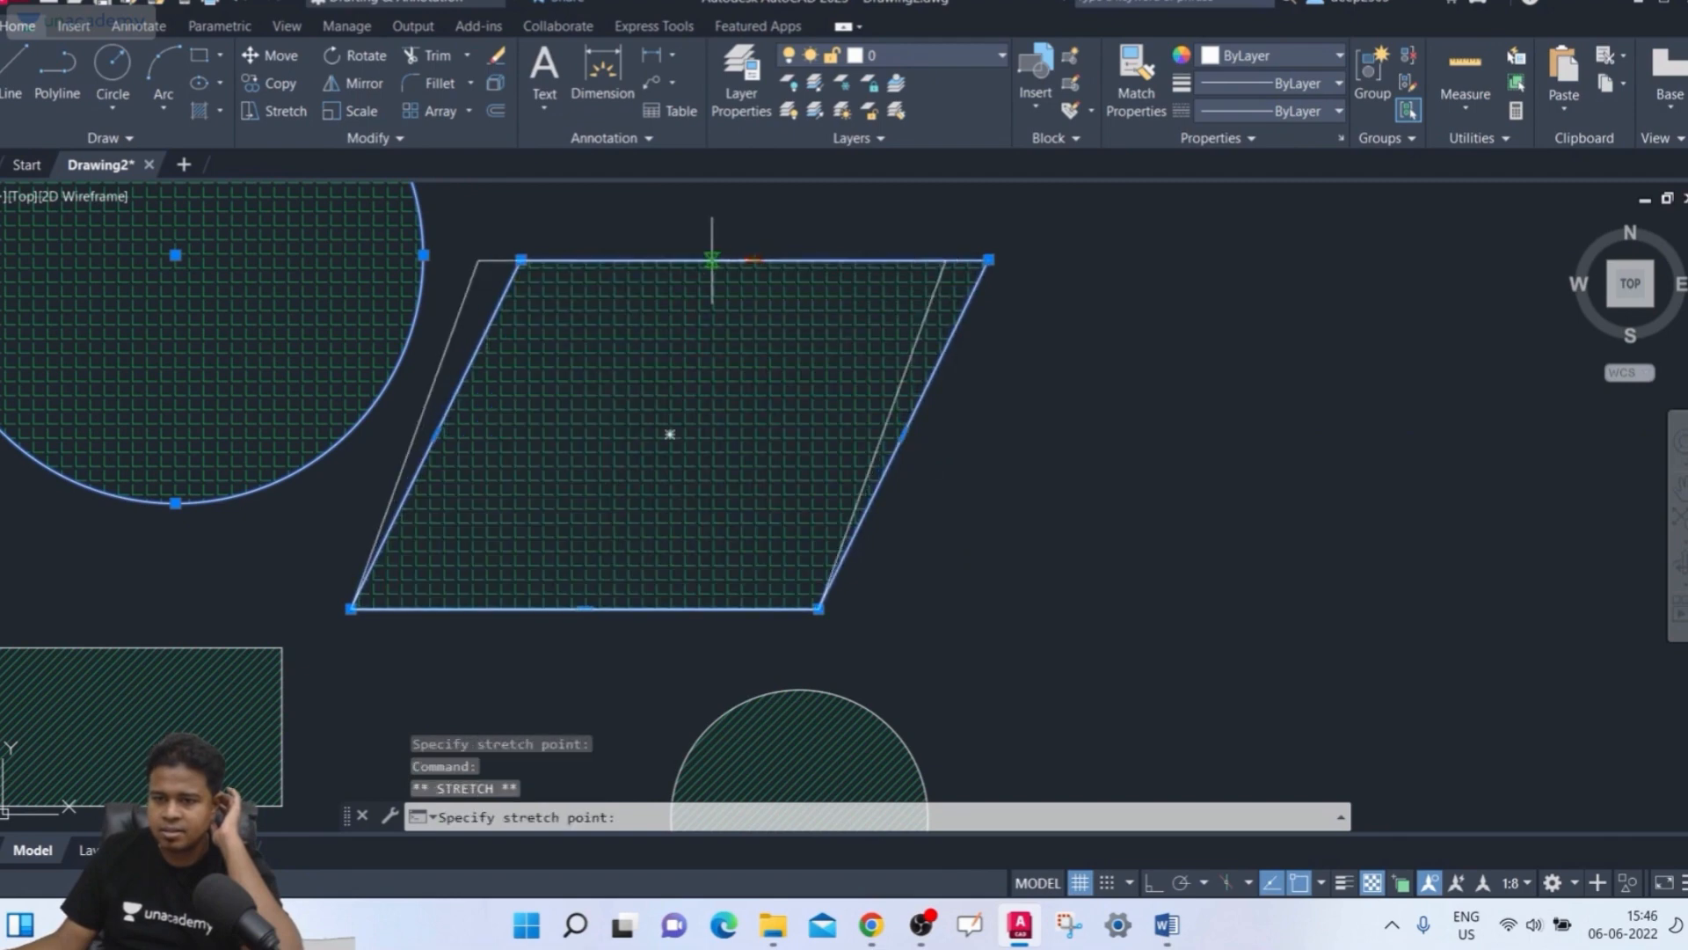
click(712, 260)
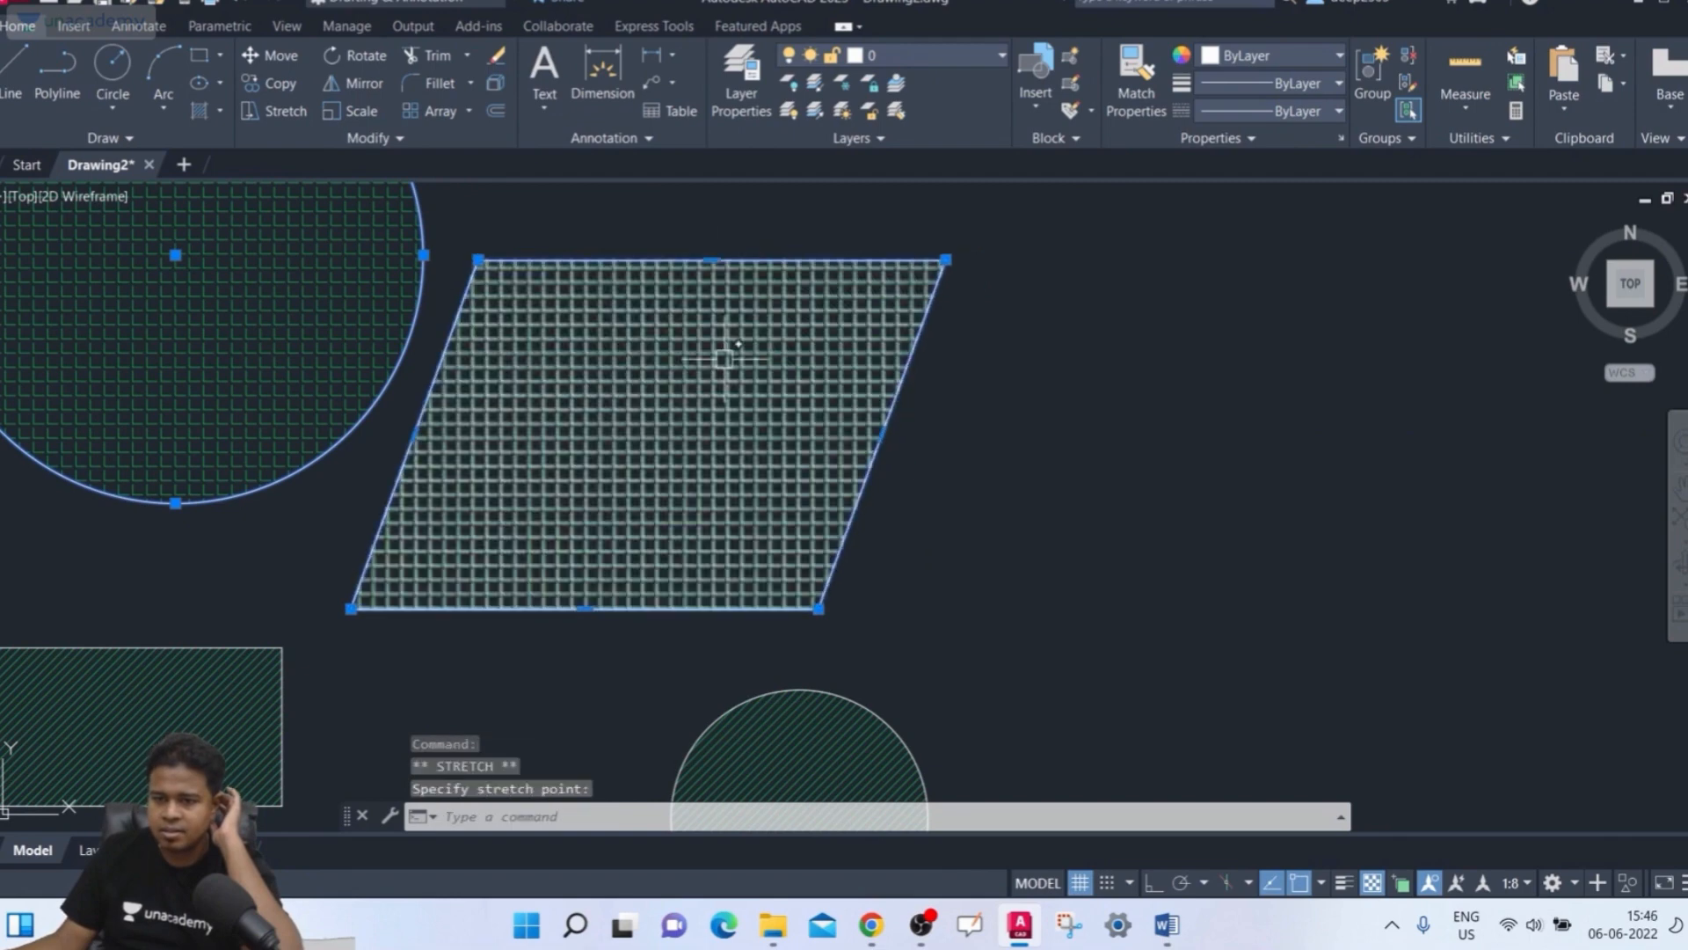
click(585, 607)
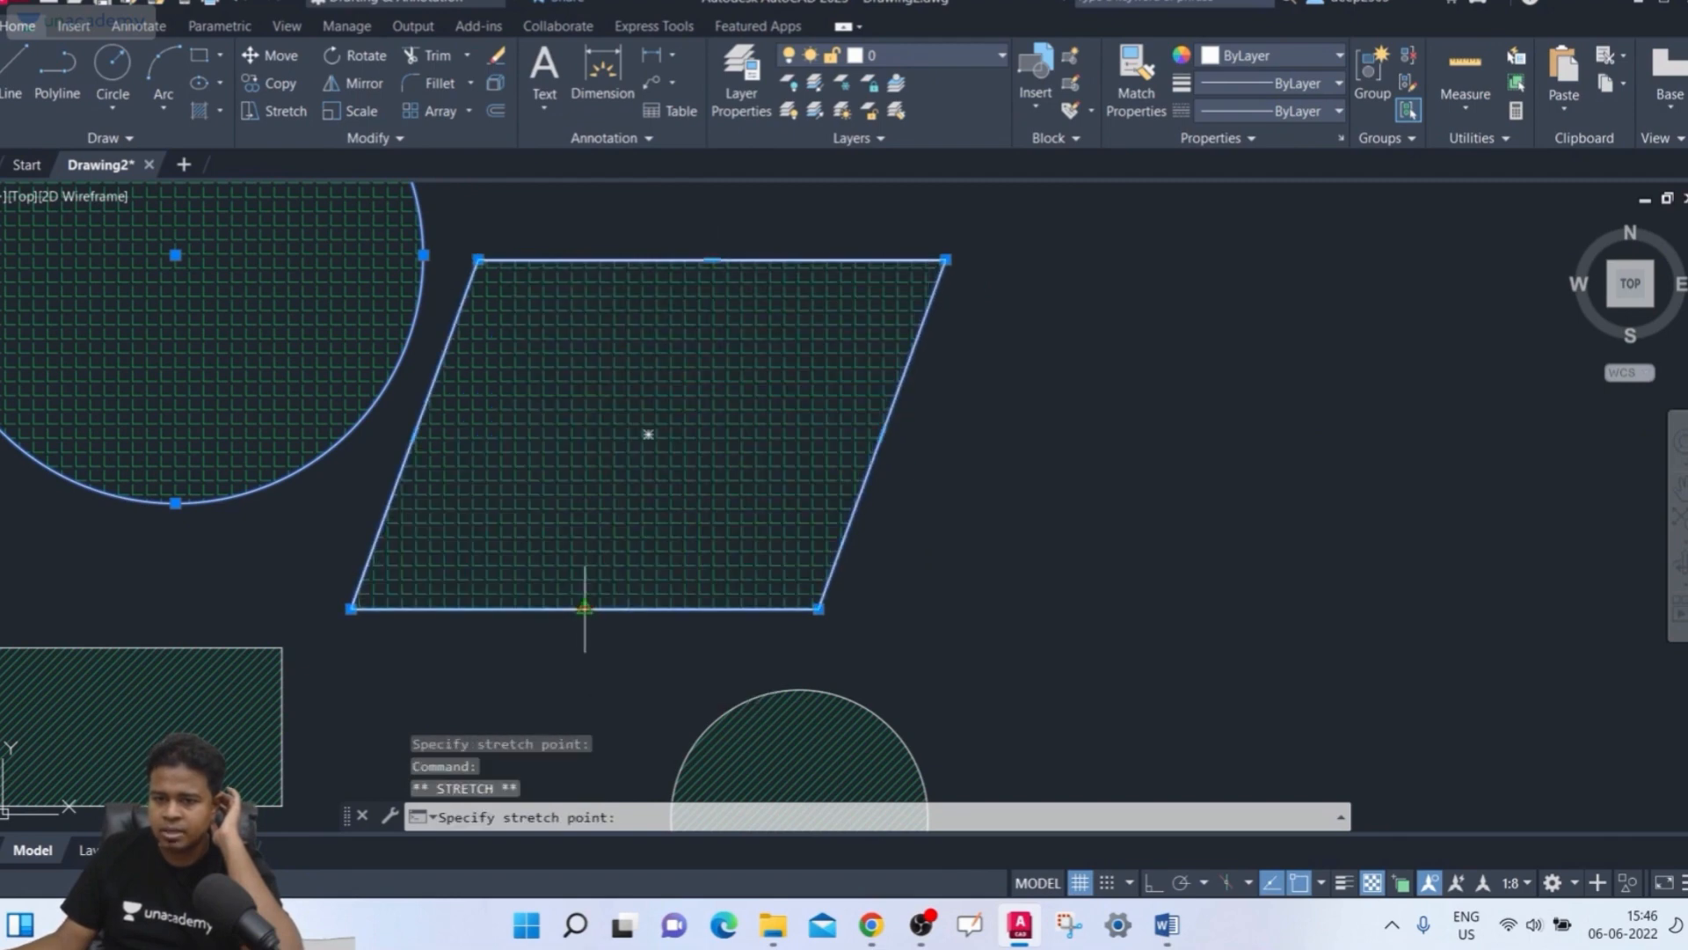
click(723, 607)
middle_drag(712, 682, 934, 407)
scroll(746, 699, up, 2)
scroll(937, 400, down, 5)
middle_drag(840, 576, 775, 683)
key(Escape)
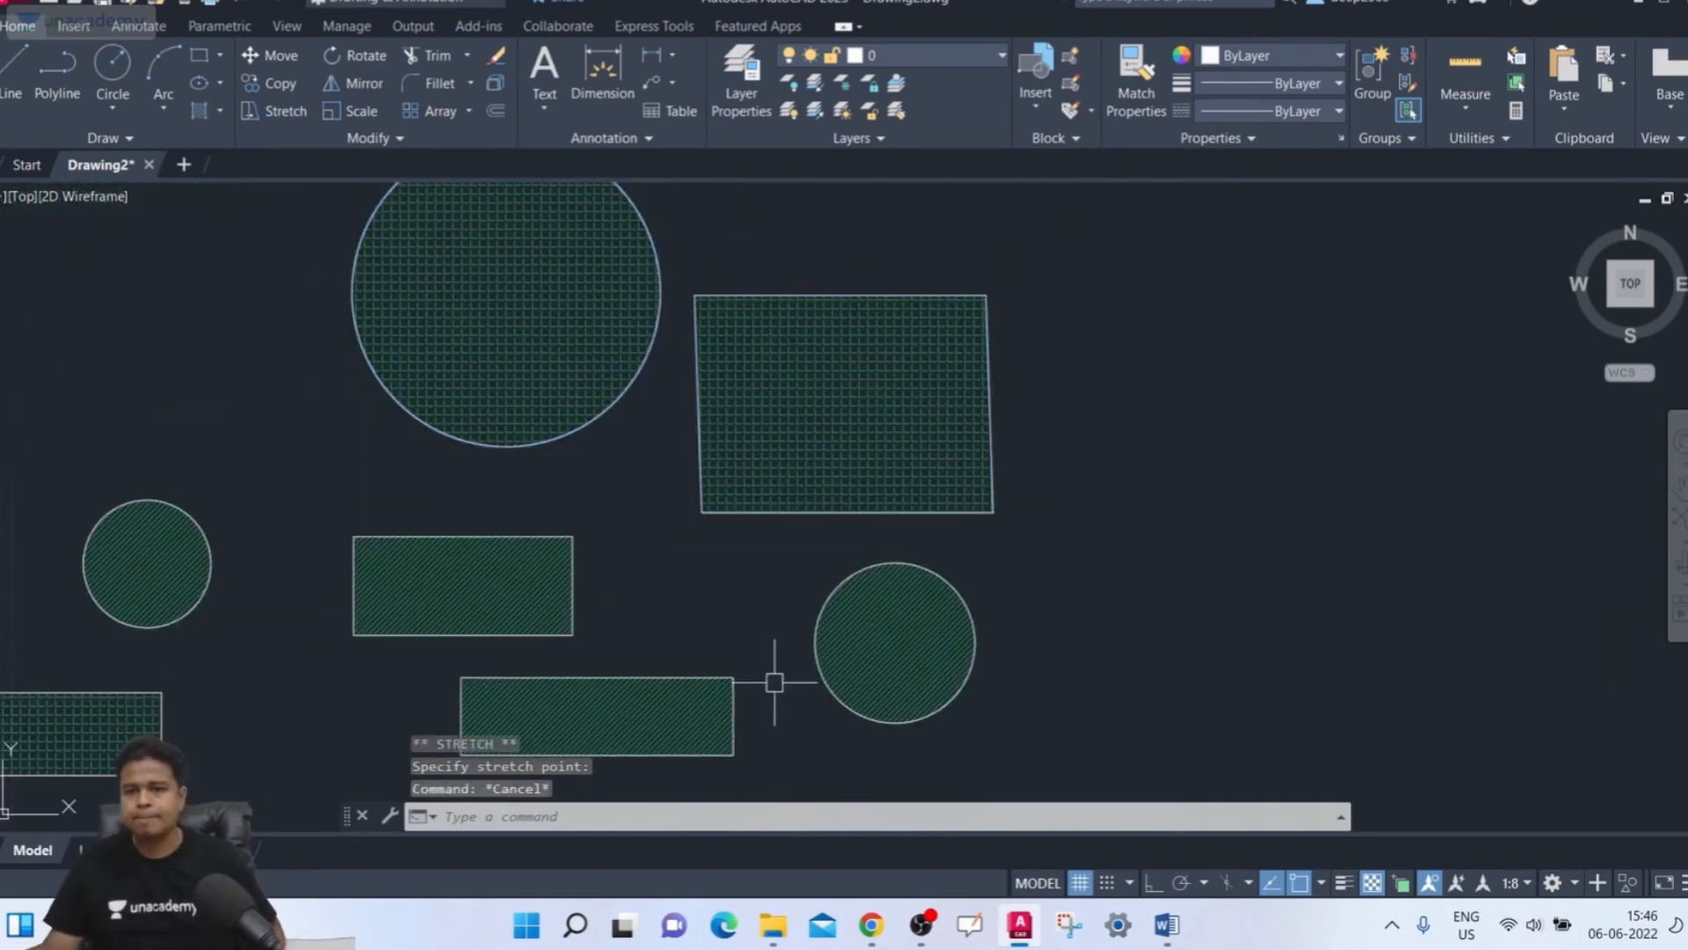
Select the rectangle's hatch, turn off its Associative option, and close the Hatch Editor
scroll(913, 391, up, 2)
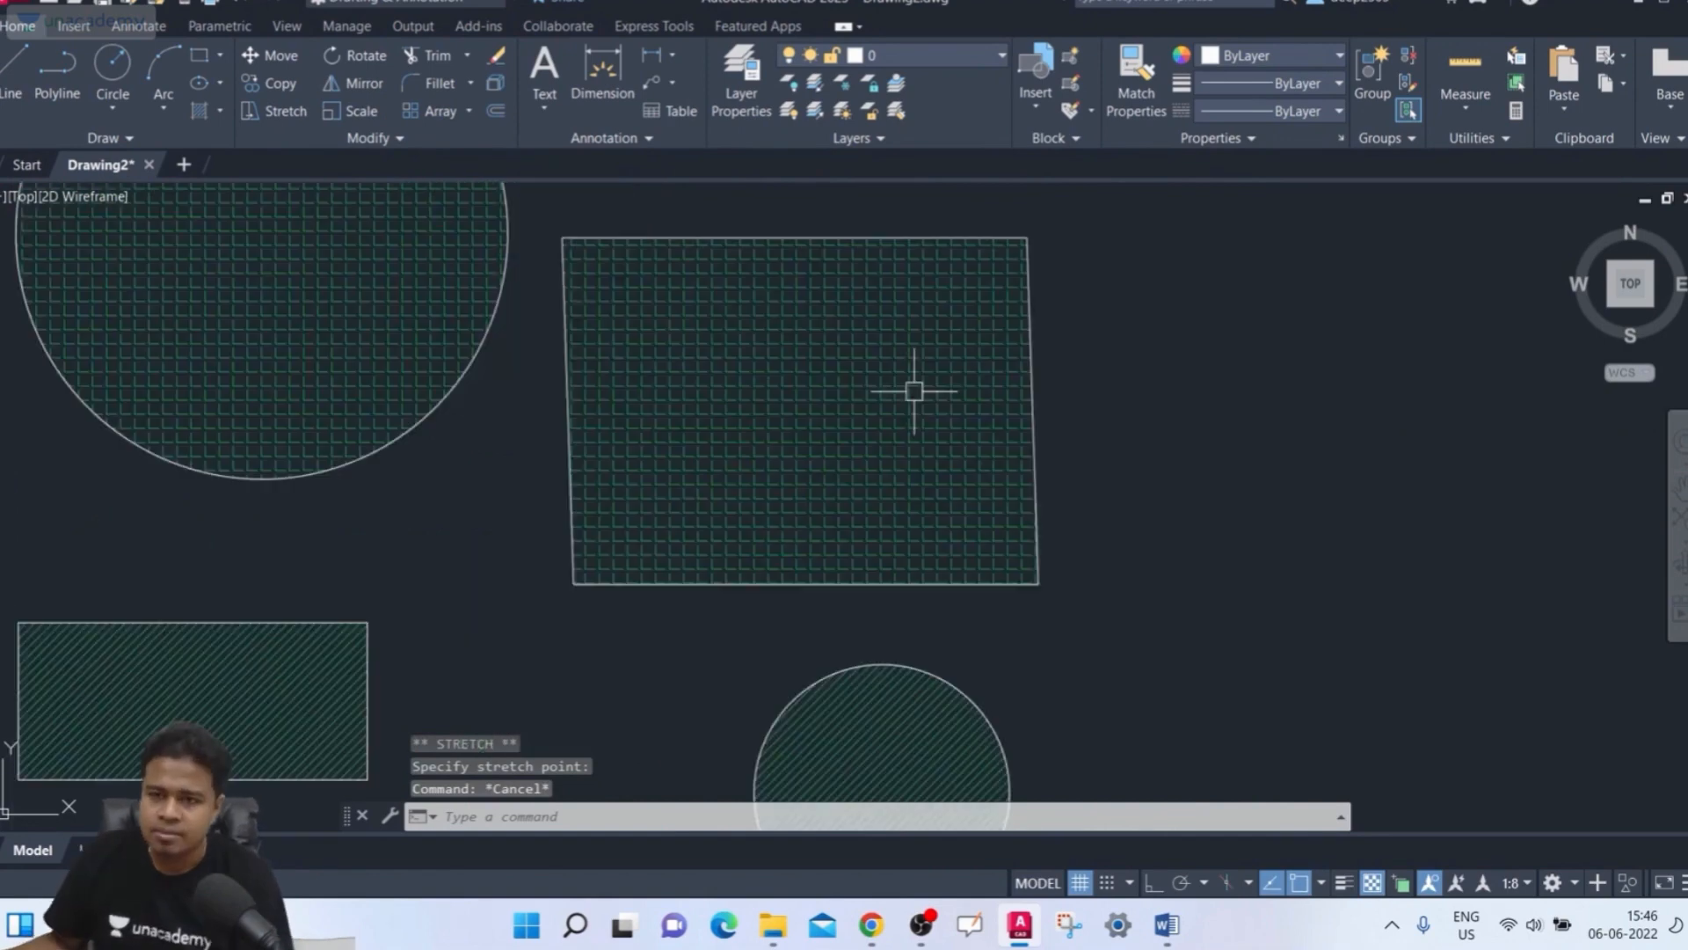
middle_drag(914, 391, 959, 393)
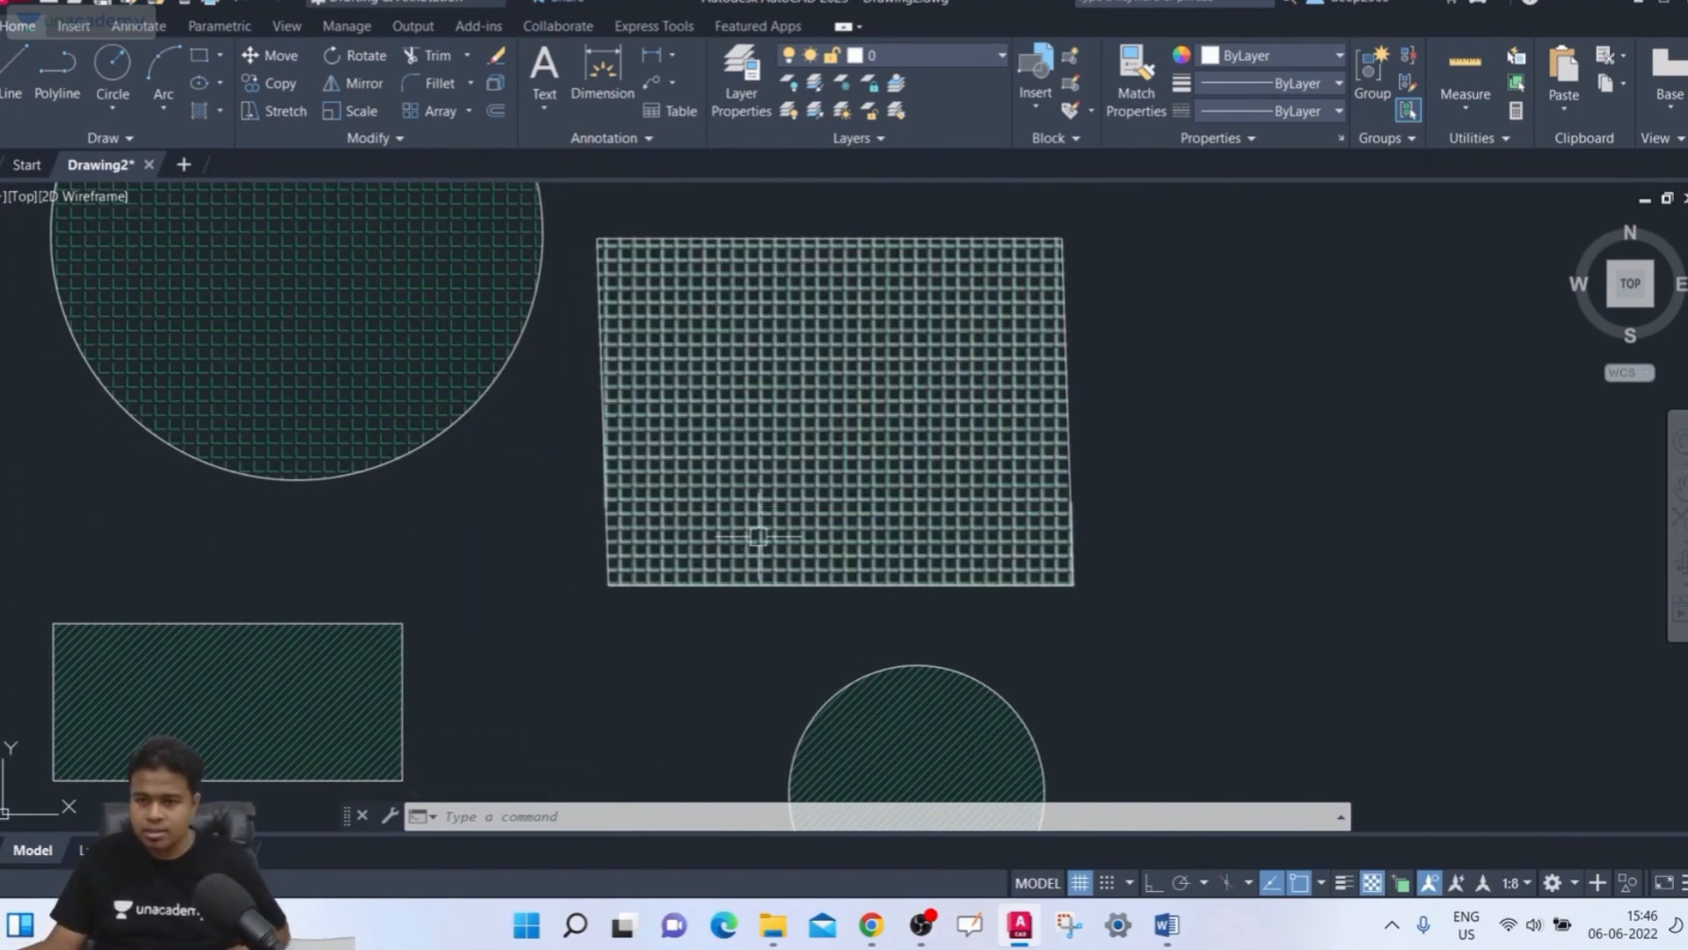
click(840, 441)
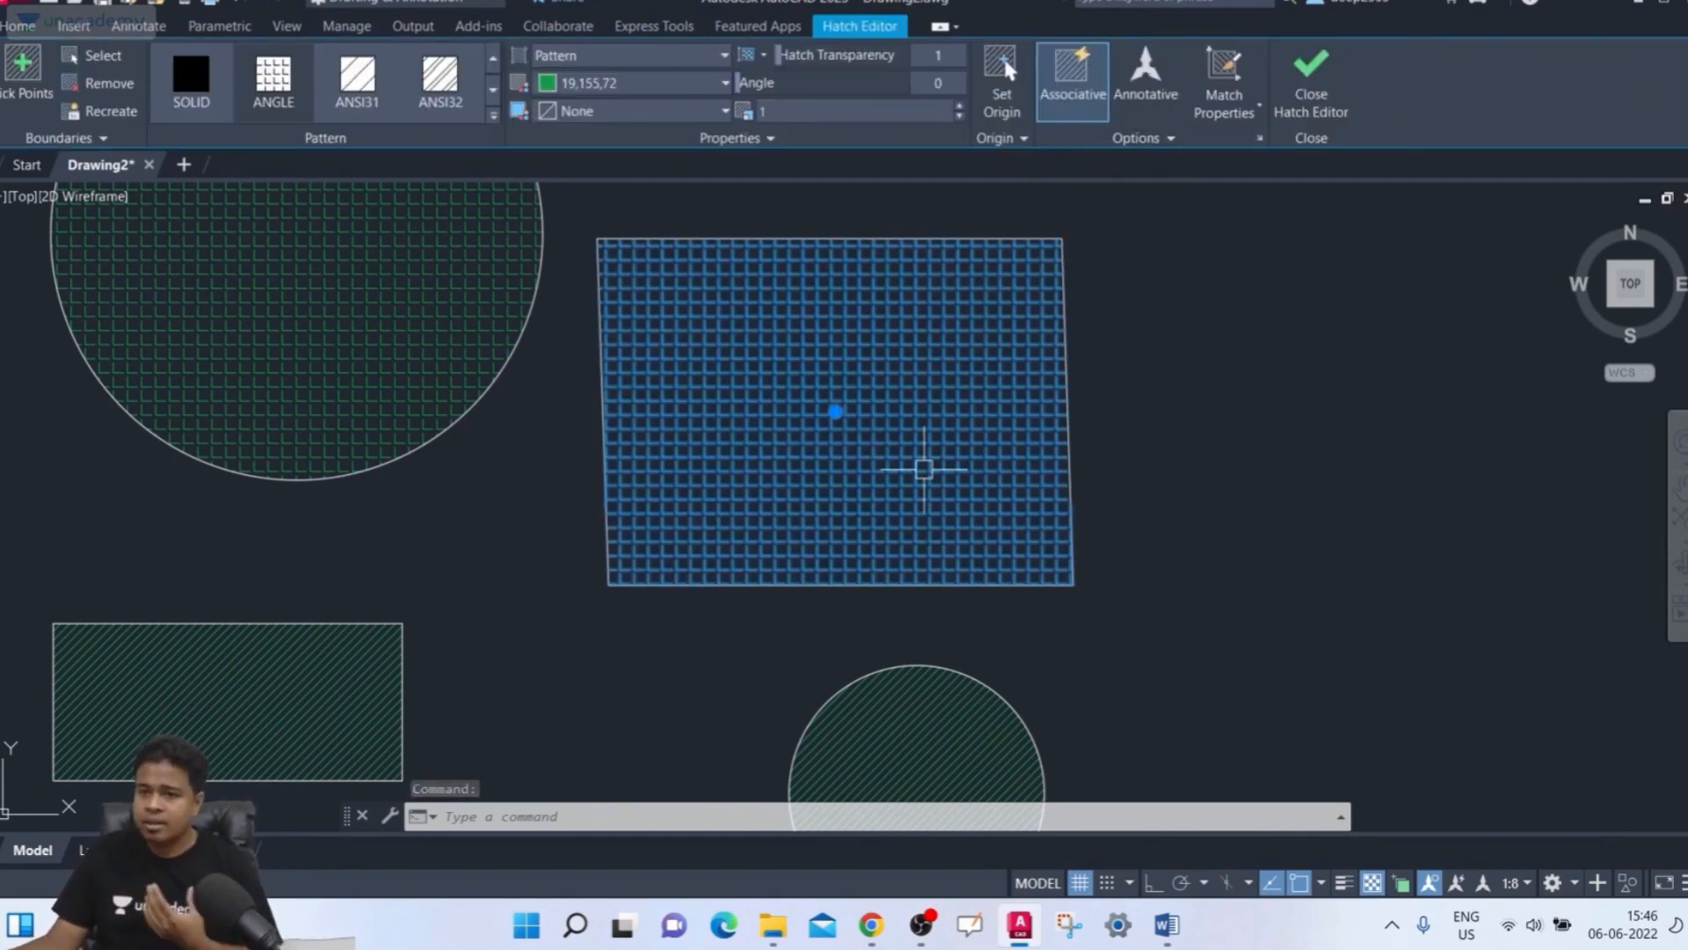
click(1072, 103)
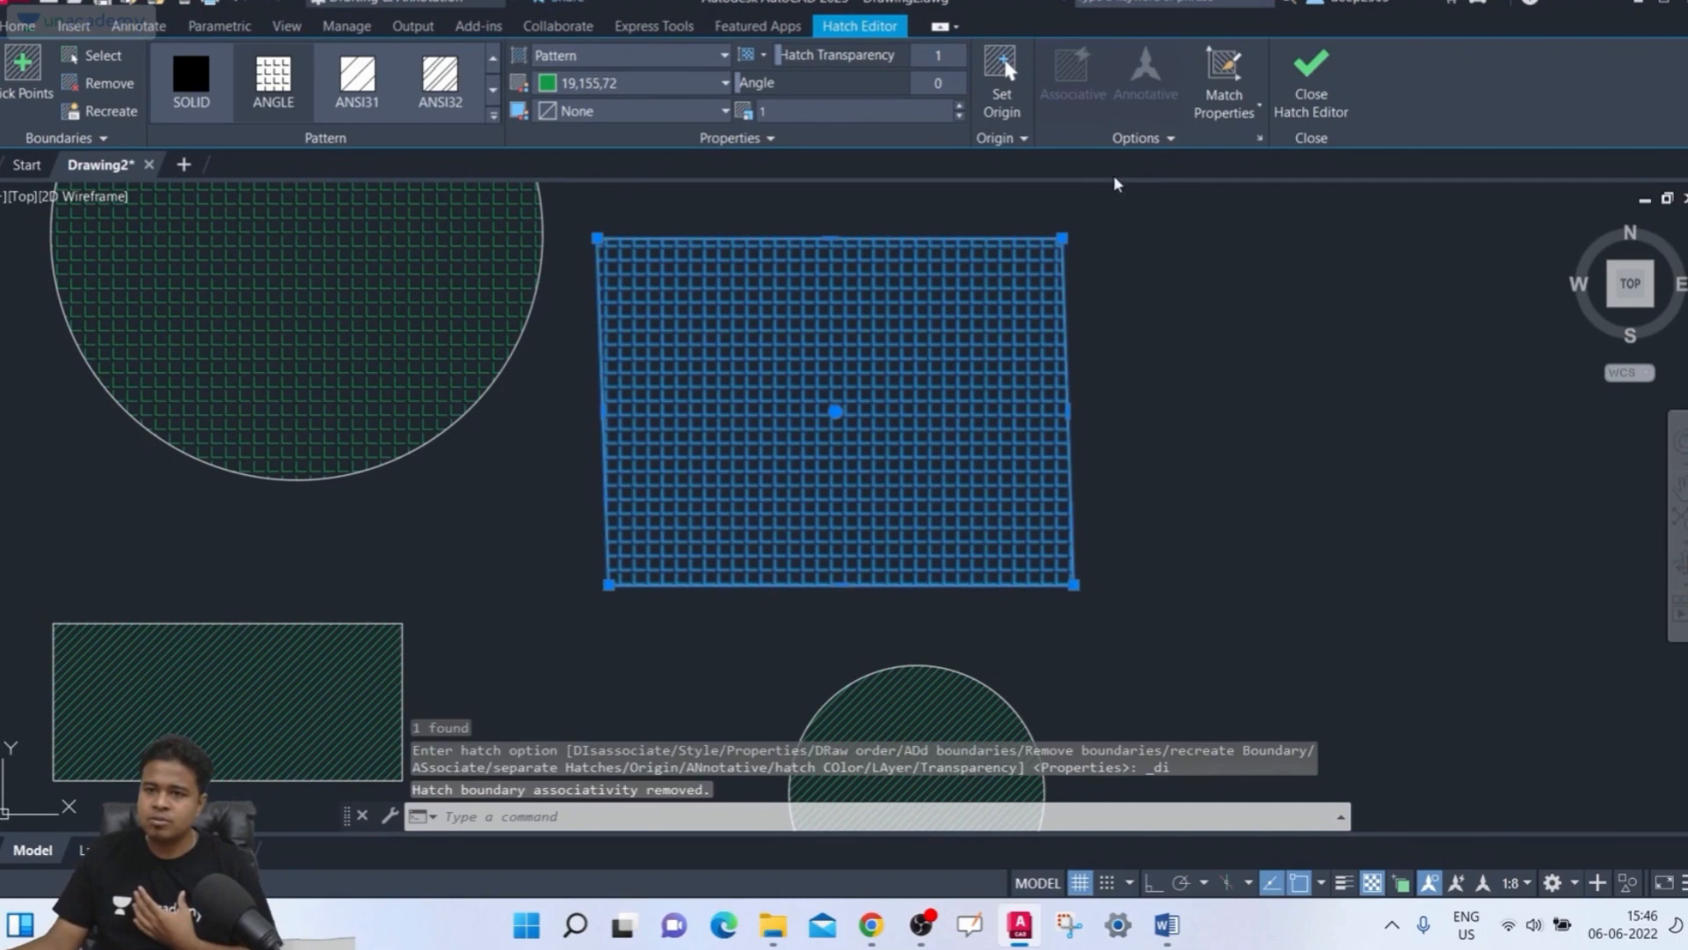
click(1296, 108)
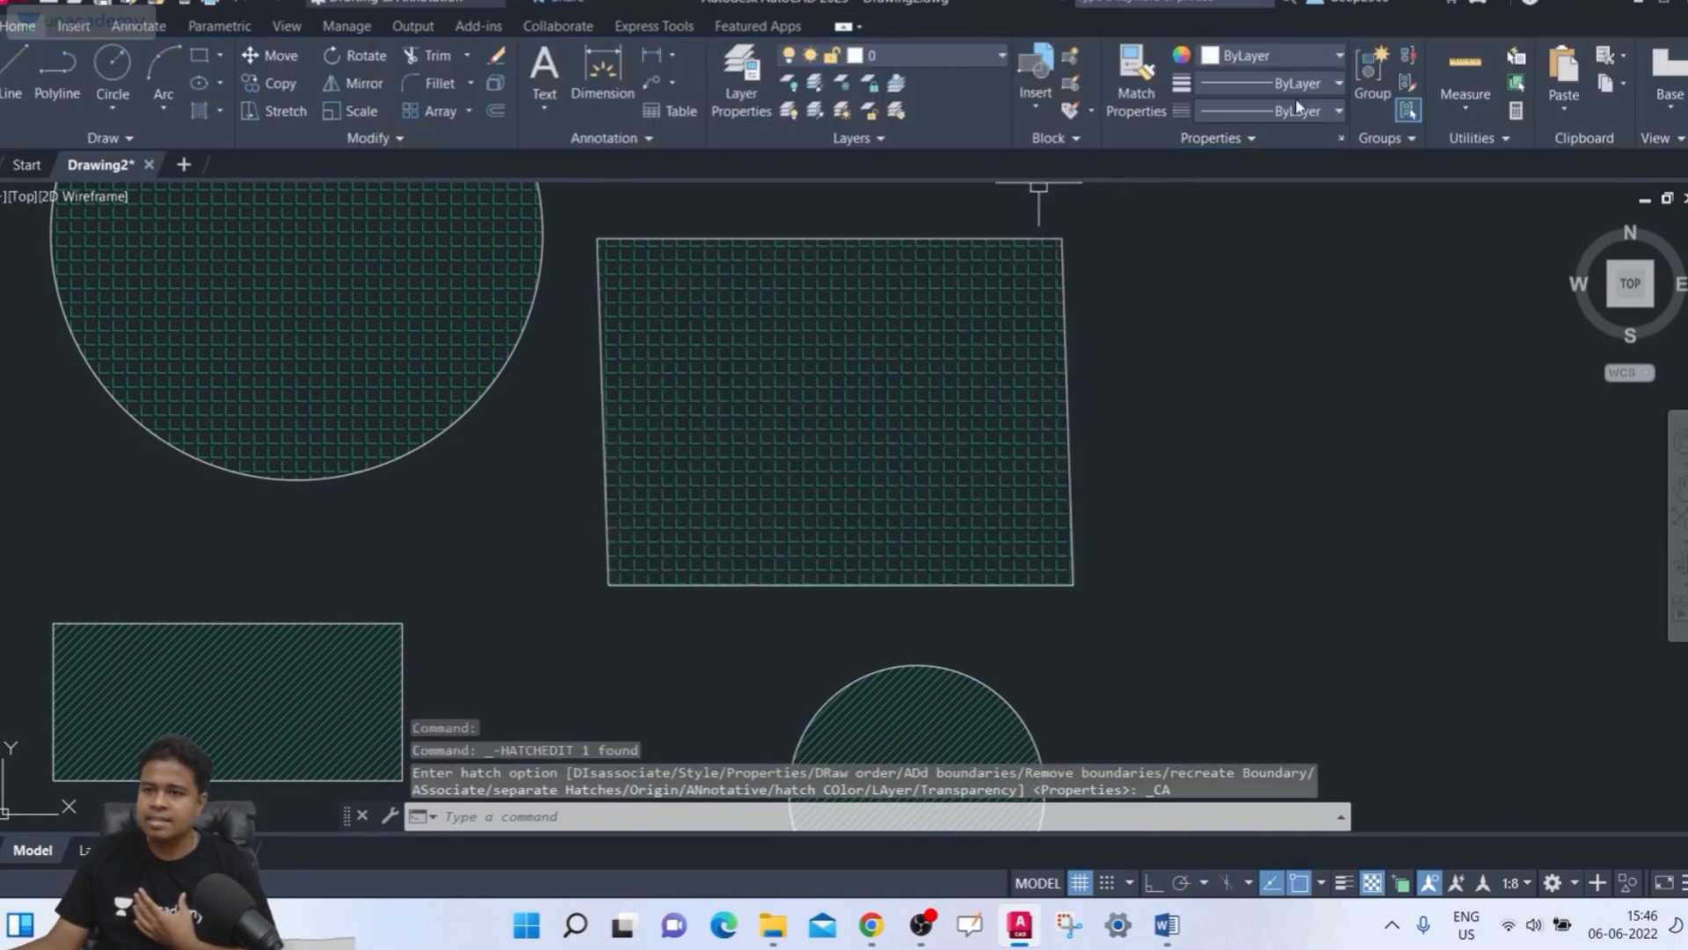
Stretch the rectangle's right edge outward so the non-associative hatch stays in place, then deselect
click(1068, 422)
click(1068, 412)
click(1290, 411)
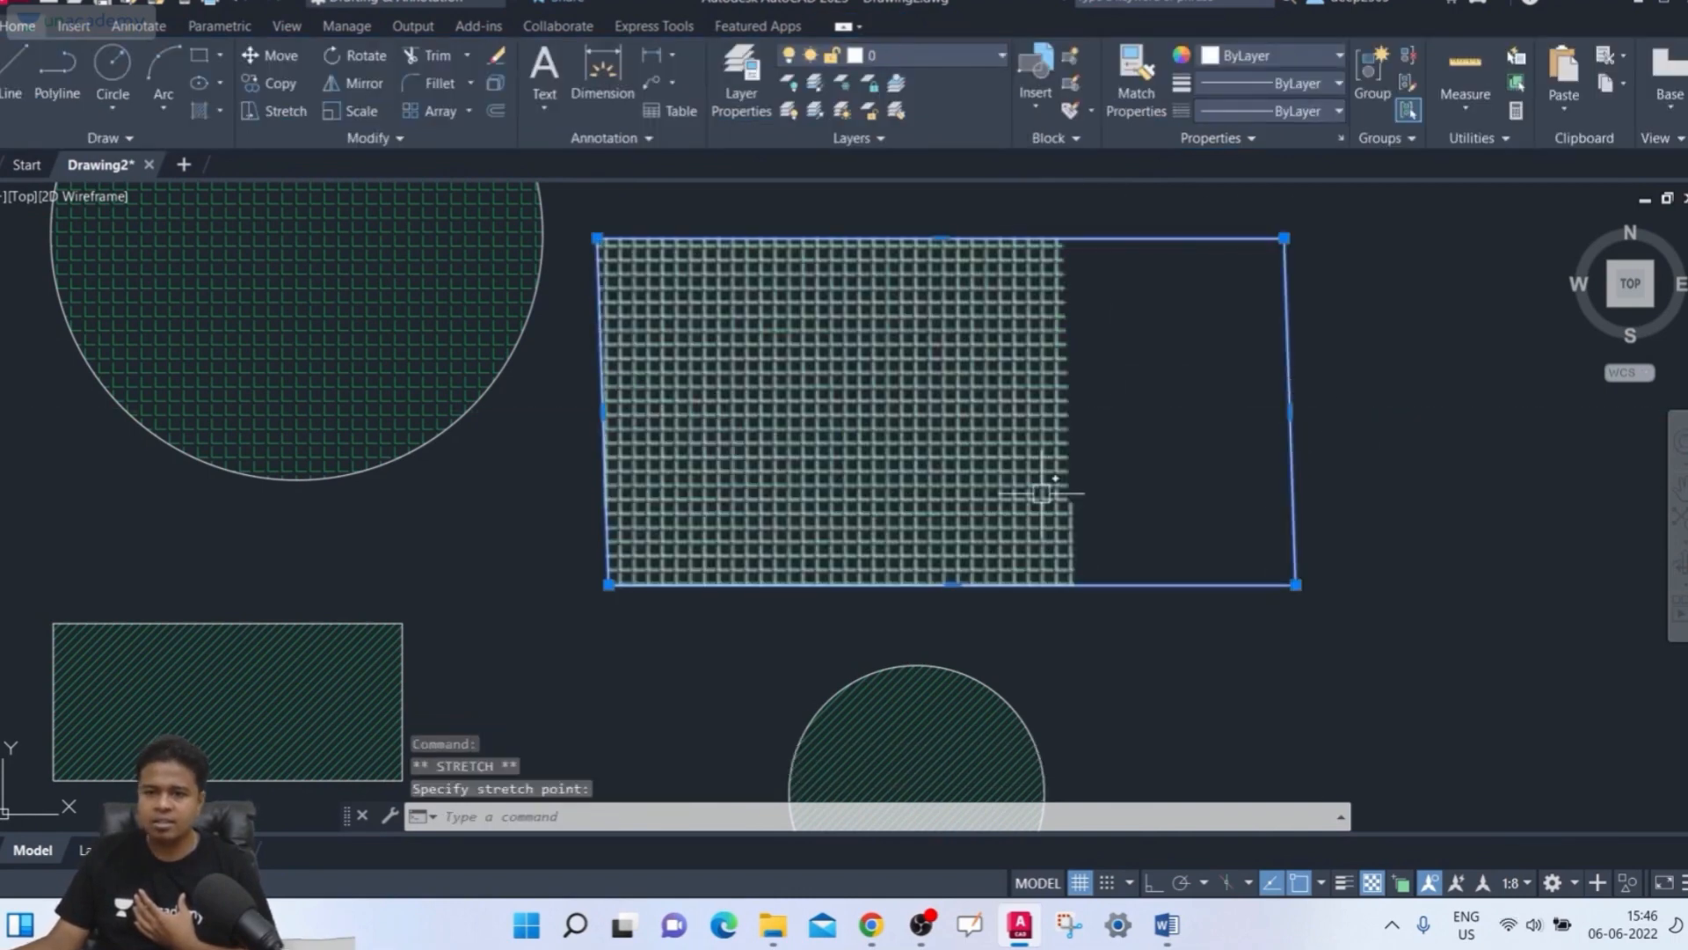
scroll(1078, 460, down, 4)
scroll(1020, 453, up, 2)
scroll(1016, 453, up, 2)
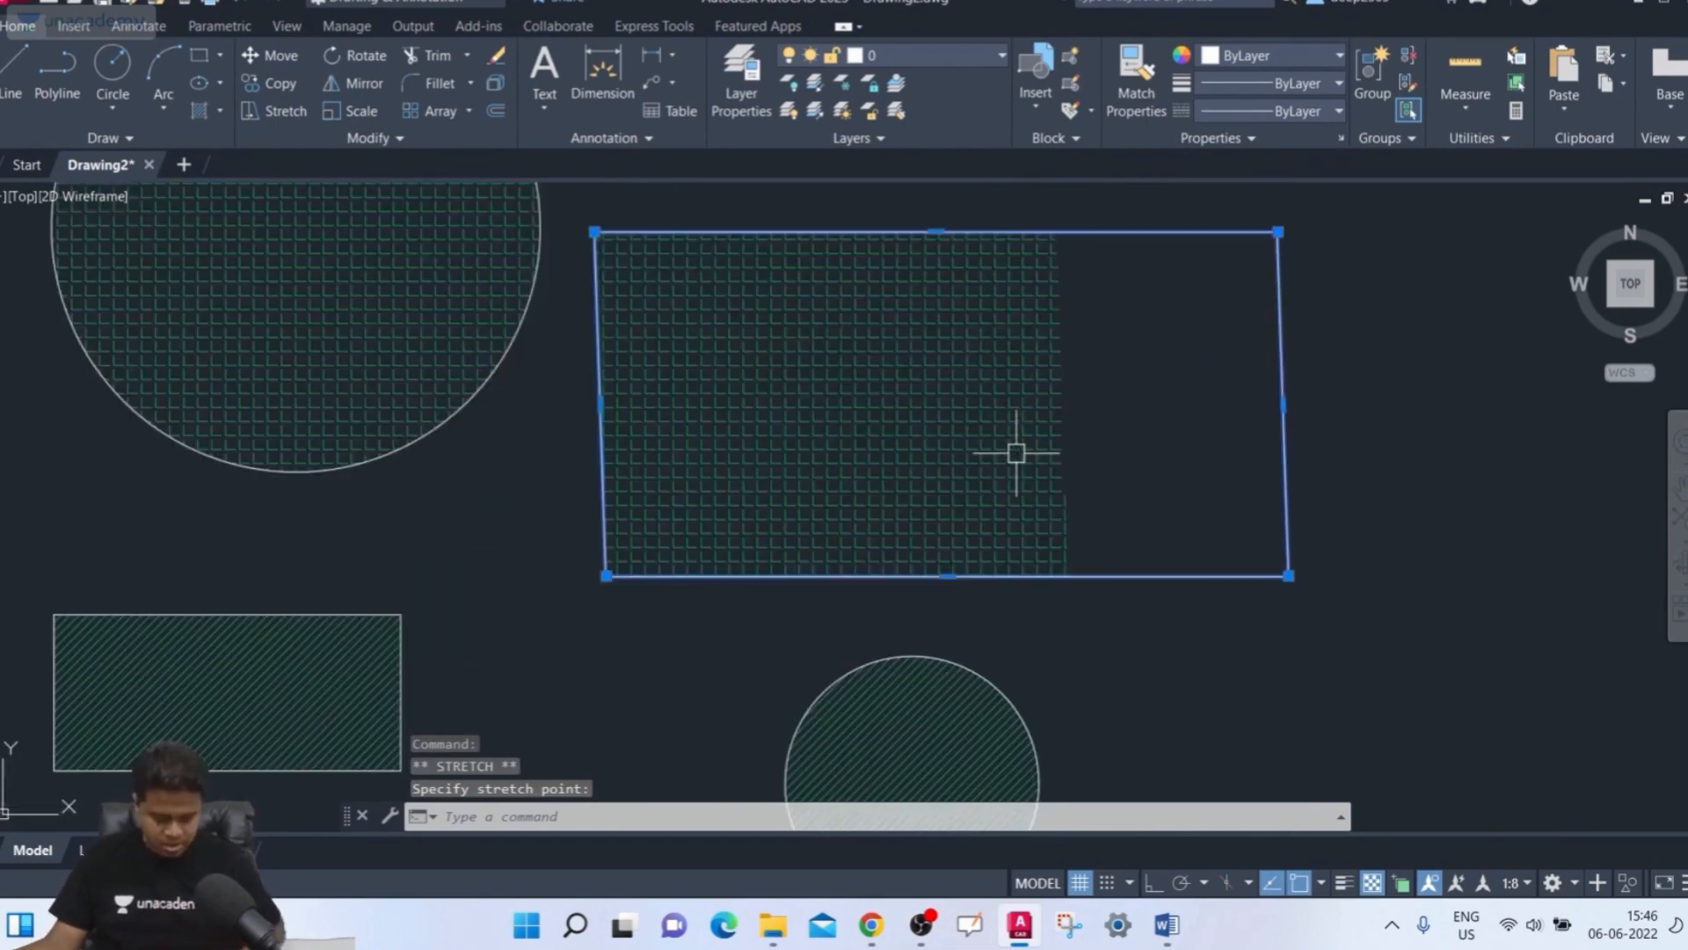
scroll(994, 554, down, 2)
middle_drag(997, 551, 1068, 476)
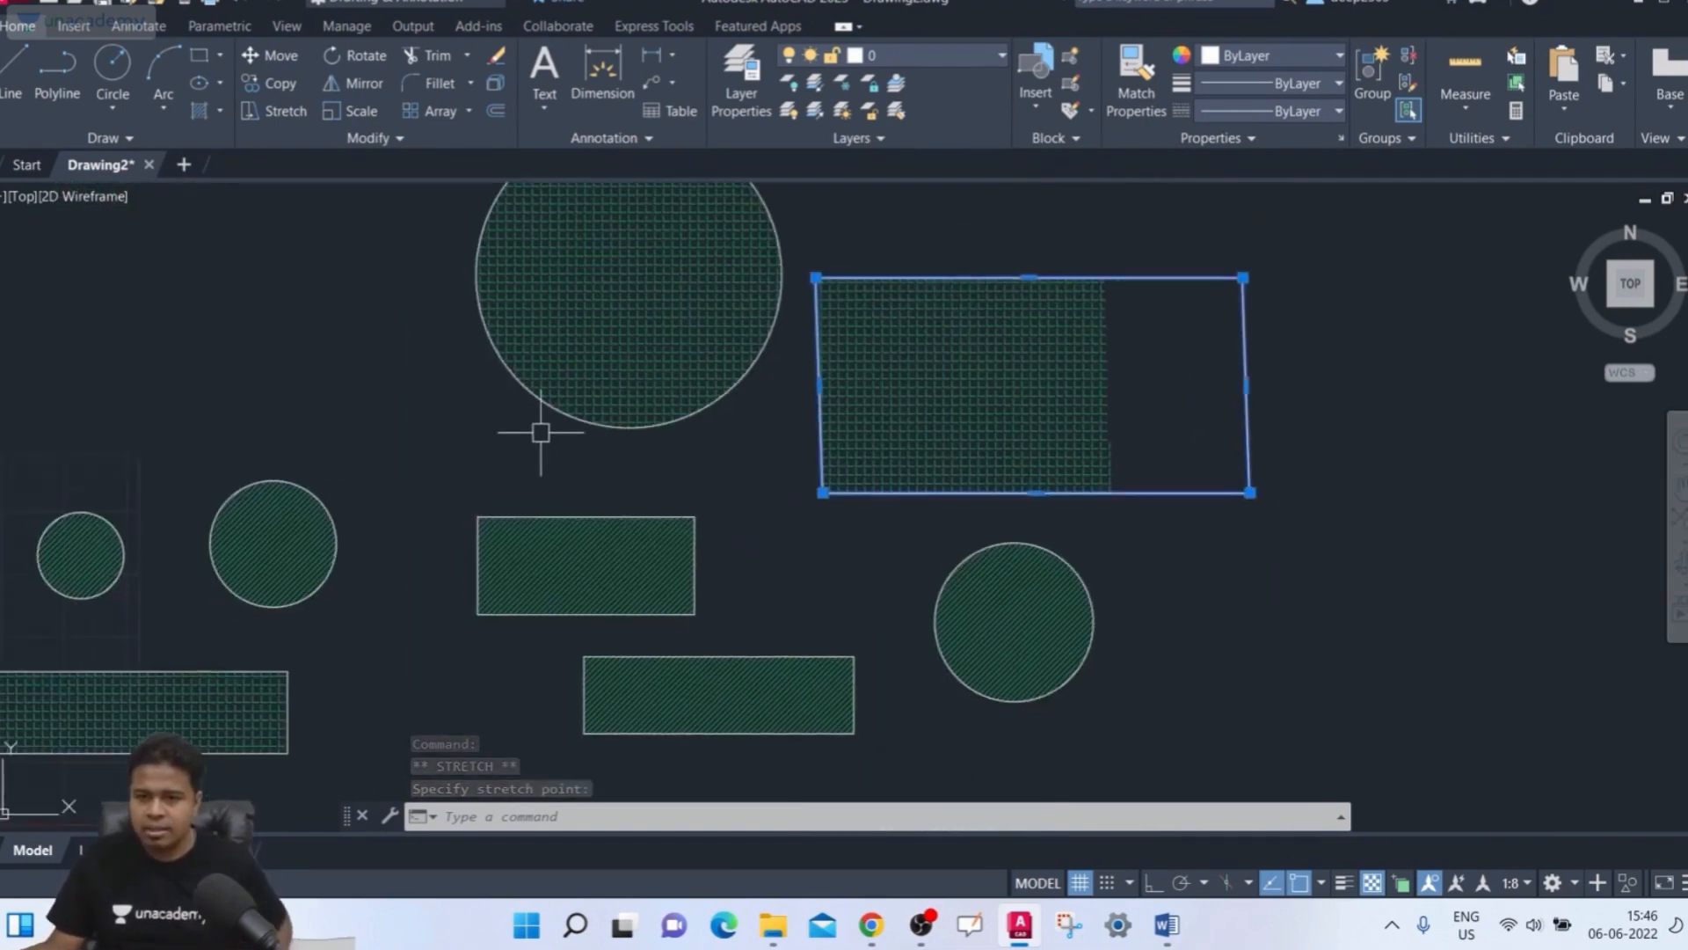
middle_drag(539, 434, 580, 572)
click(595, 404)
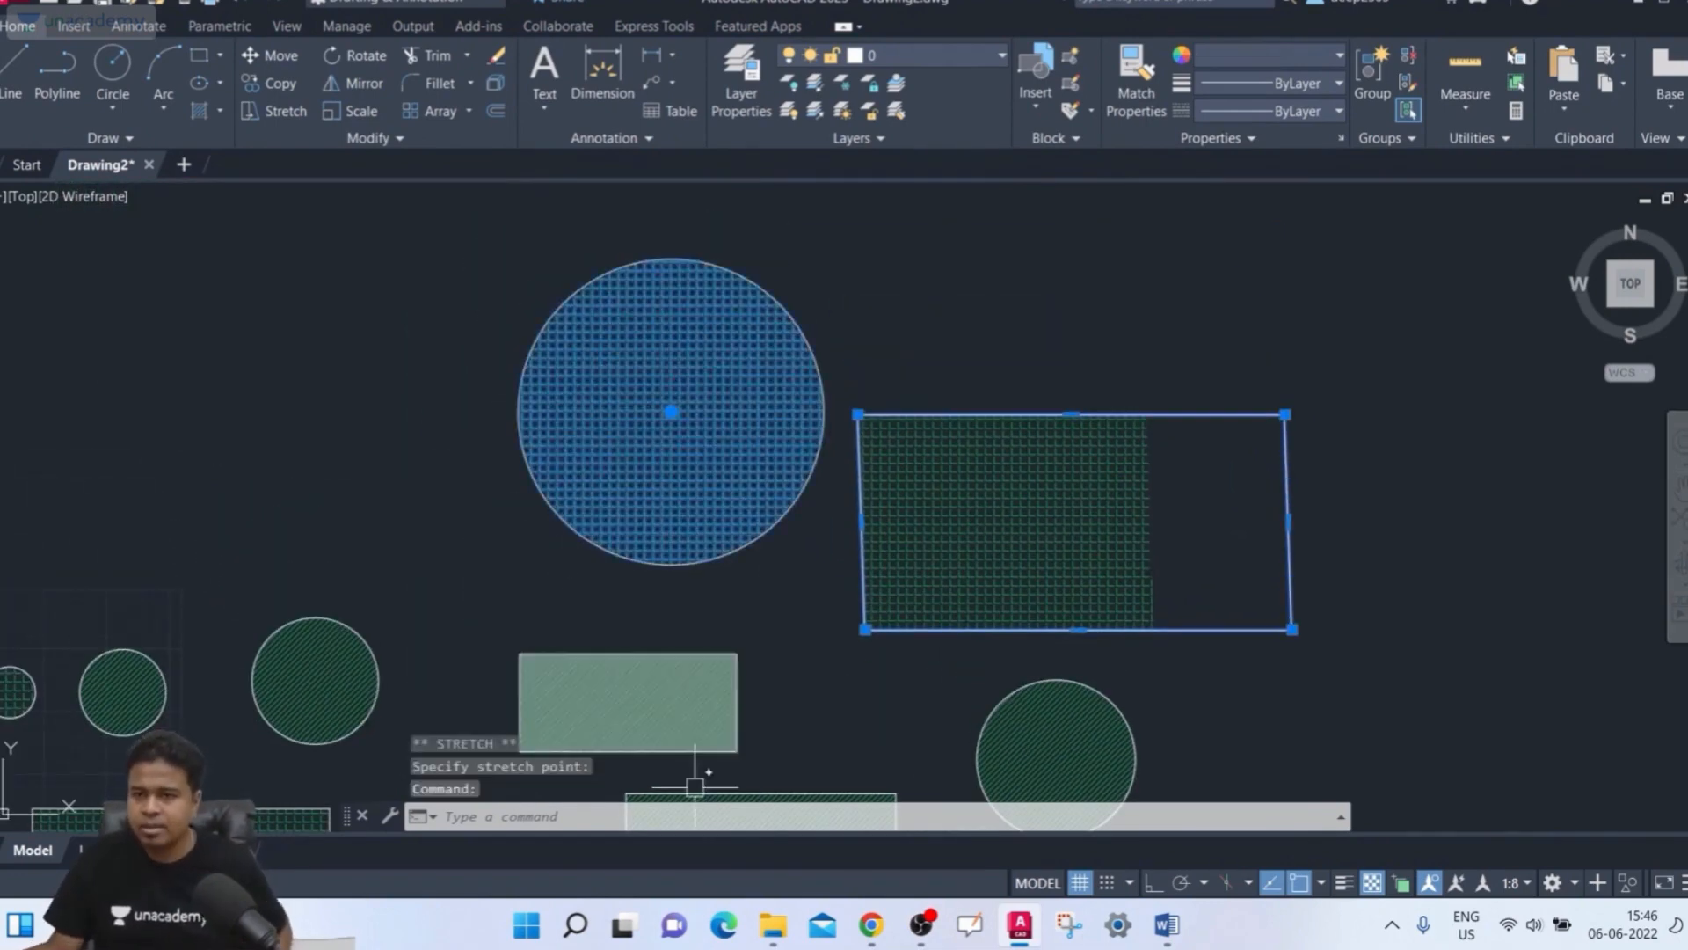
key(Escape)
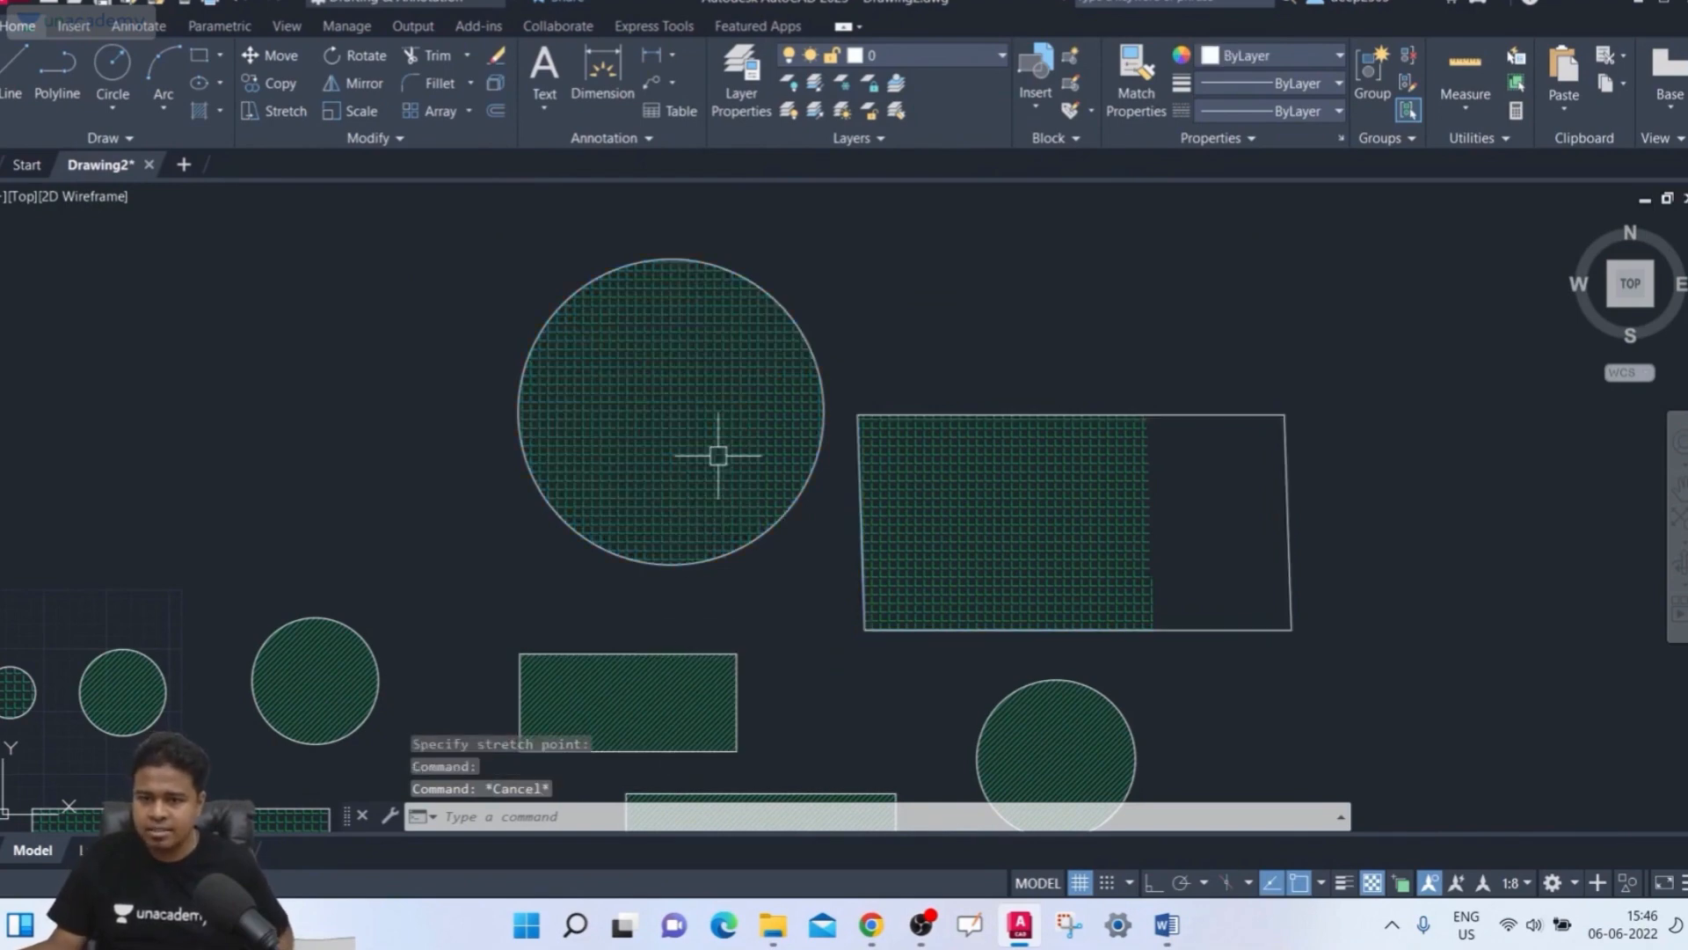
Try toggling the Annotative option on the large circle's hatch, then close the Hatch Editor
click(717, 455)
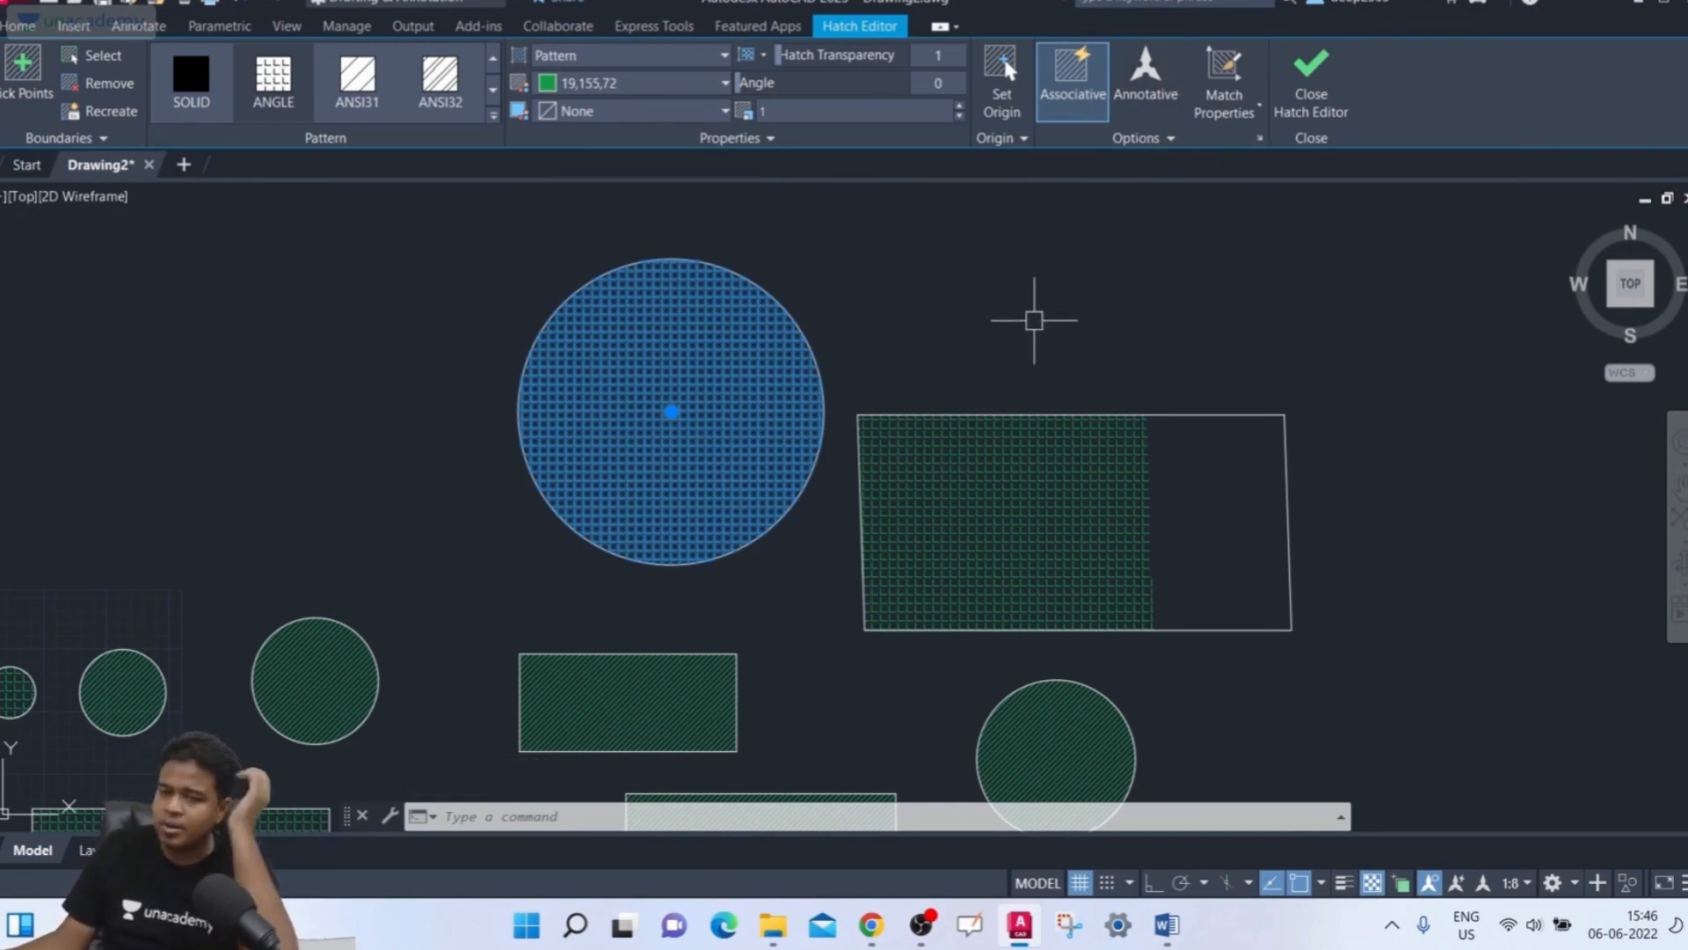
click(1158, 99)
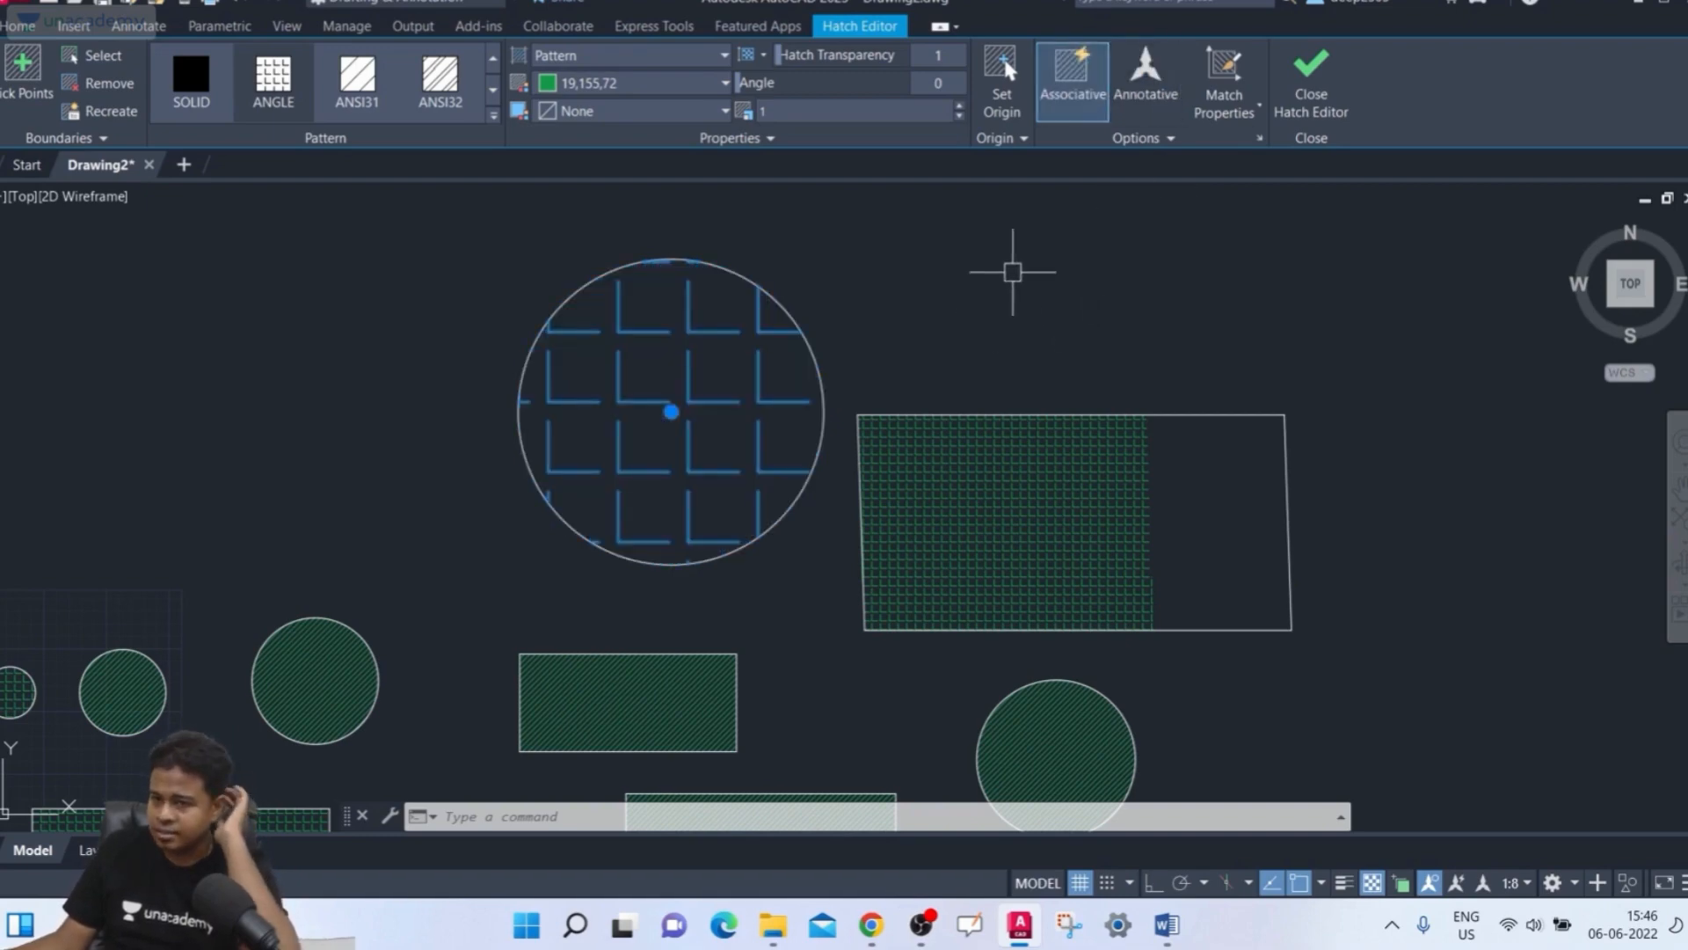
click(1146, 96)
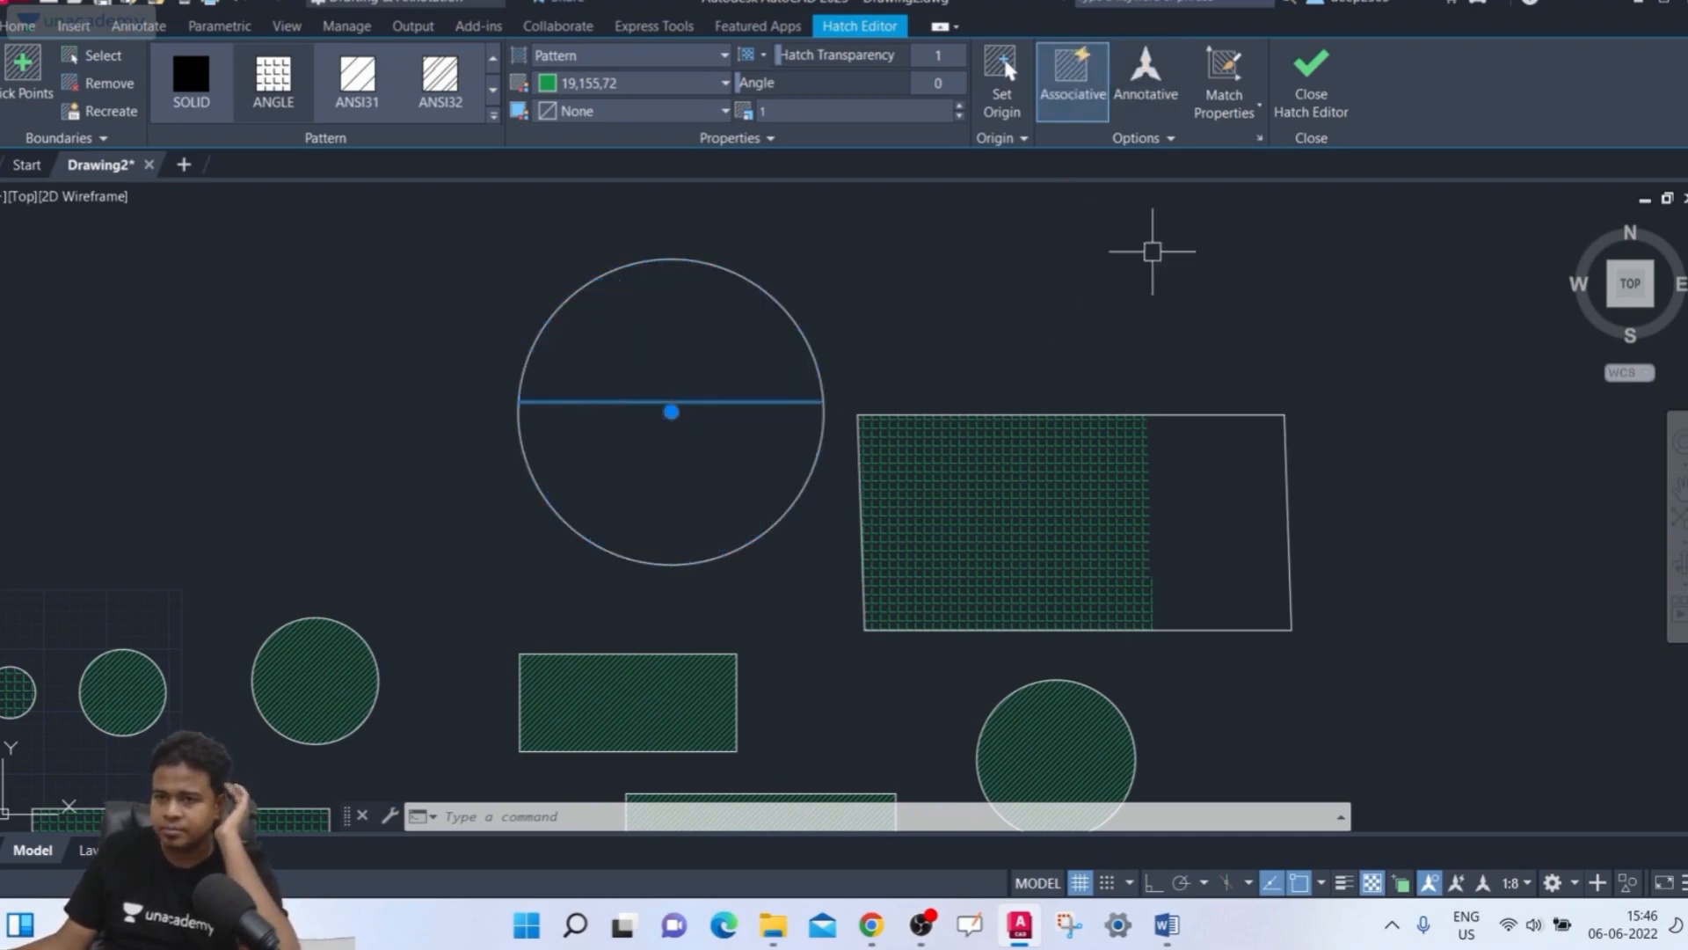
click(1311, 79)
Select the large circle's hatch and delete it
click(761, 388)
click(671, 440)
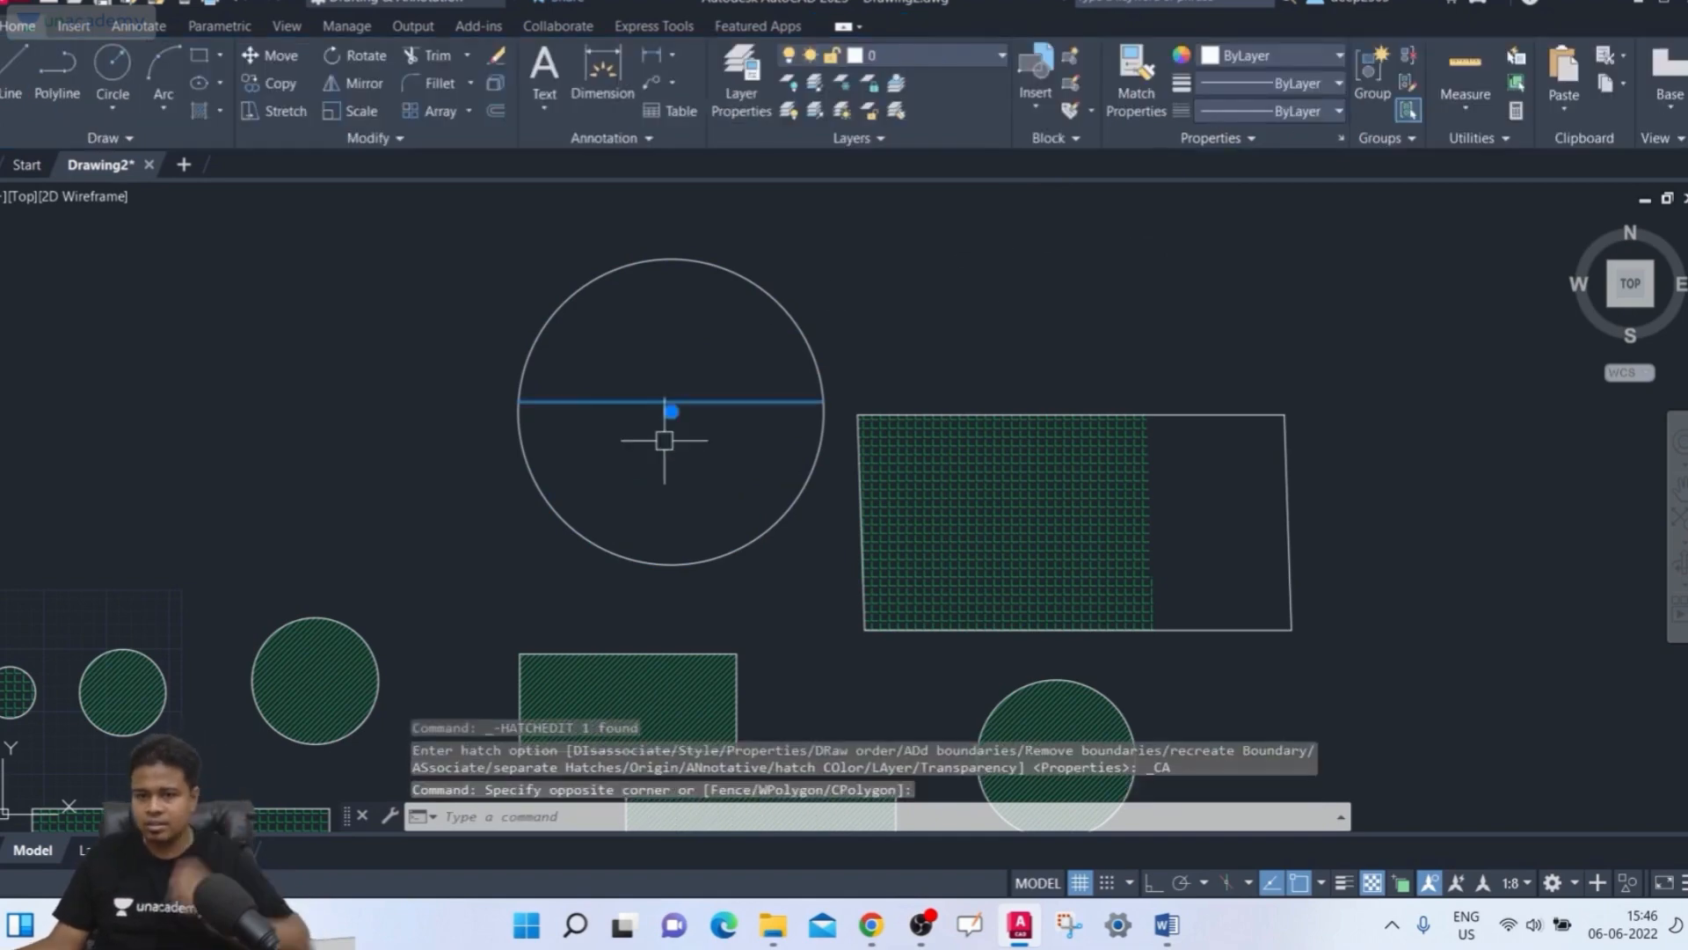
key(Delete)
Restart Hatch and select the empty circle as the boundary object
mouse_move(671, 483)
middle_down()
mouse_move(581, 494)
mouse_move(531, 649)
middle_up()
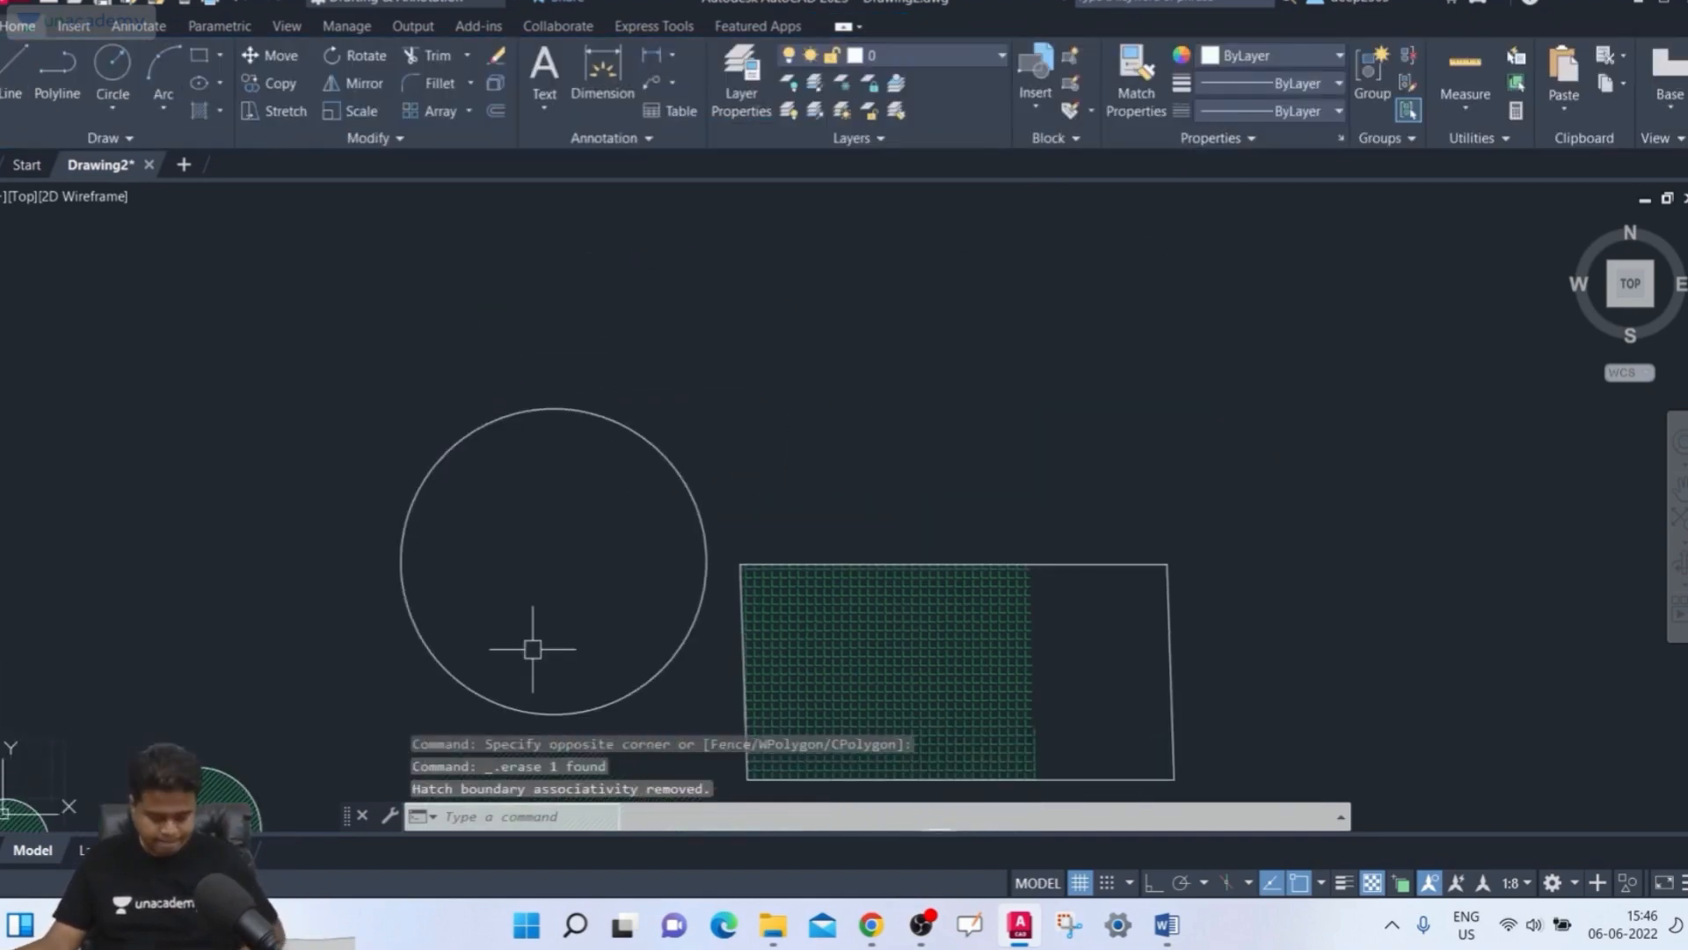
key(Return)
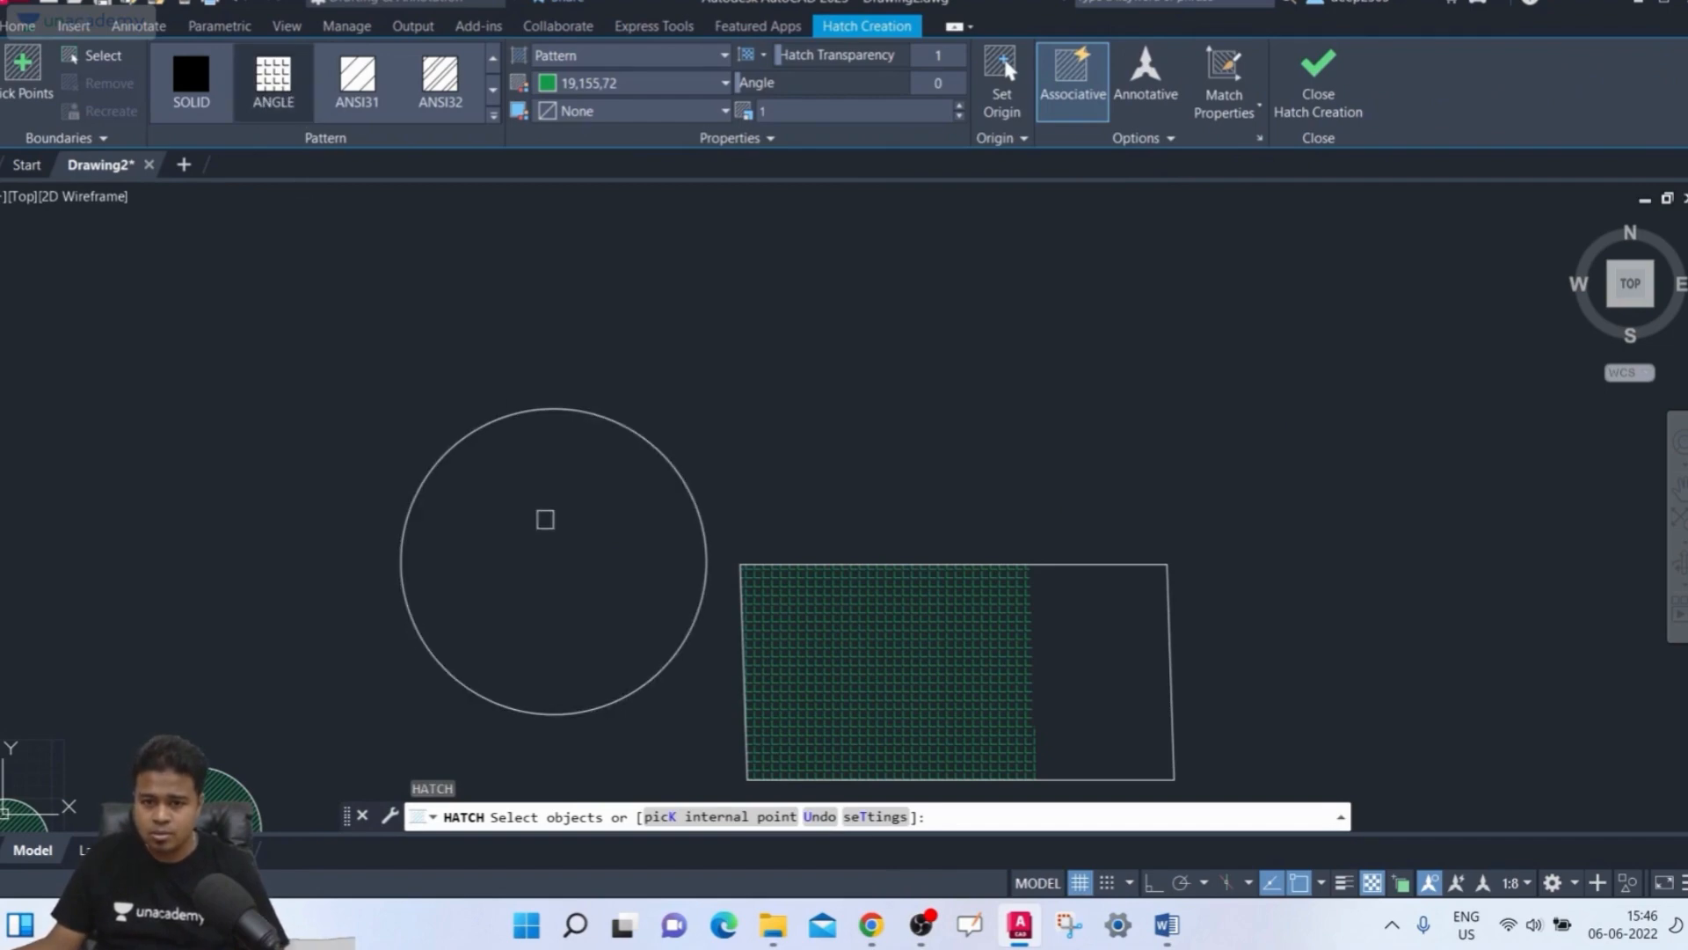
click(546, 521)
click(523, 573)
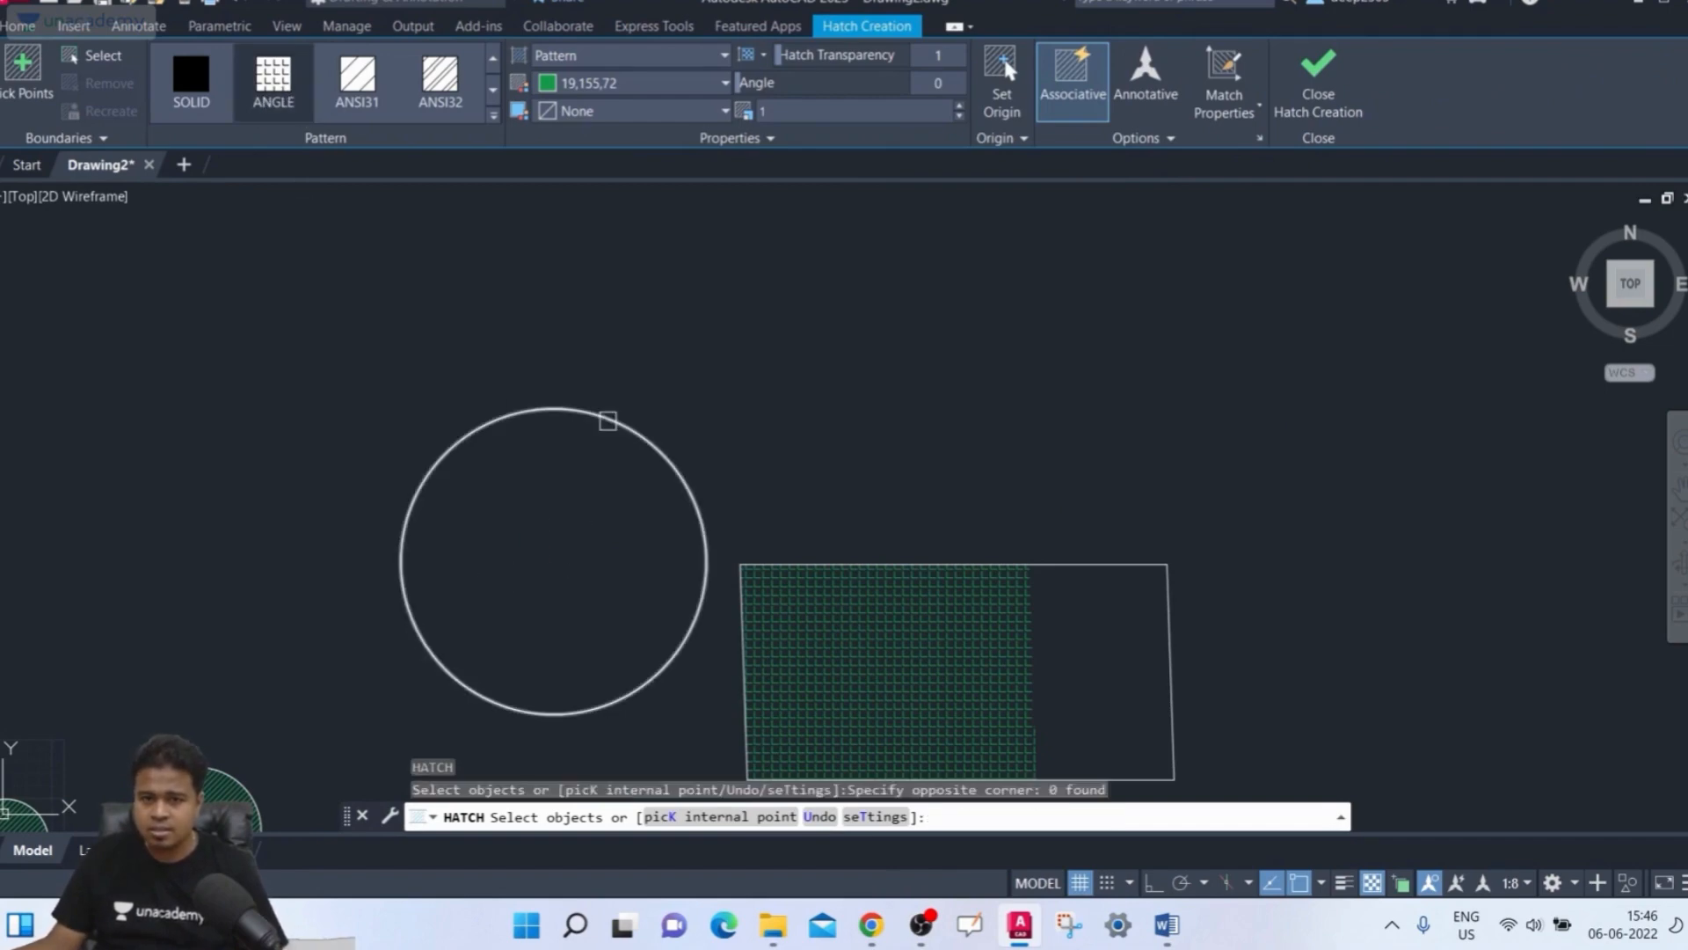
click(606, 416)
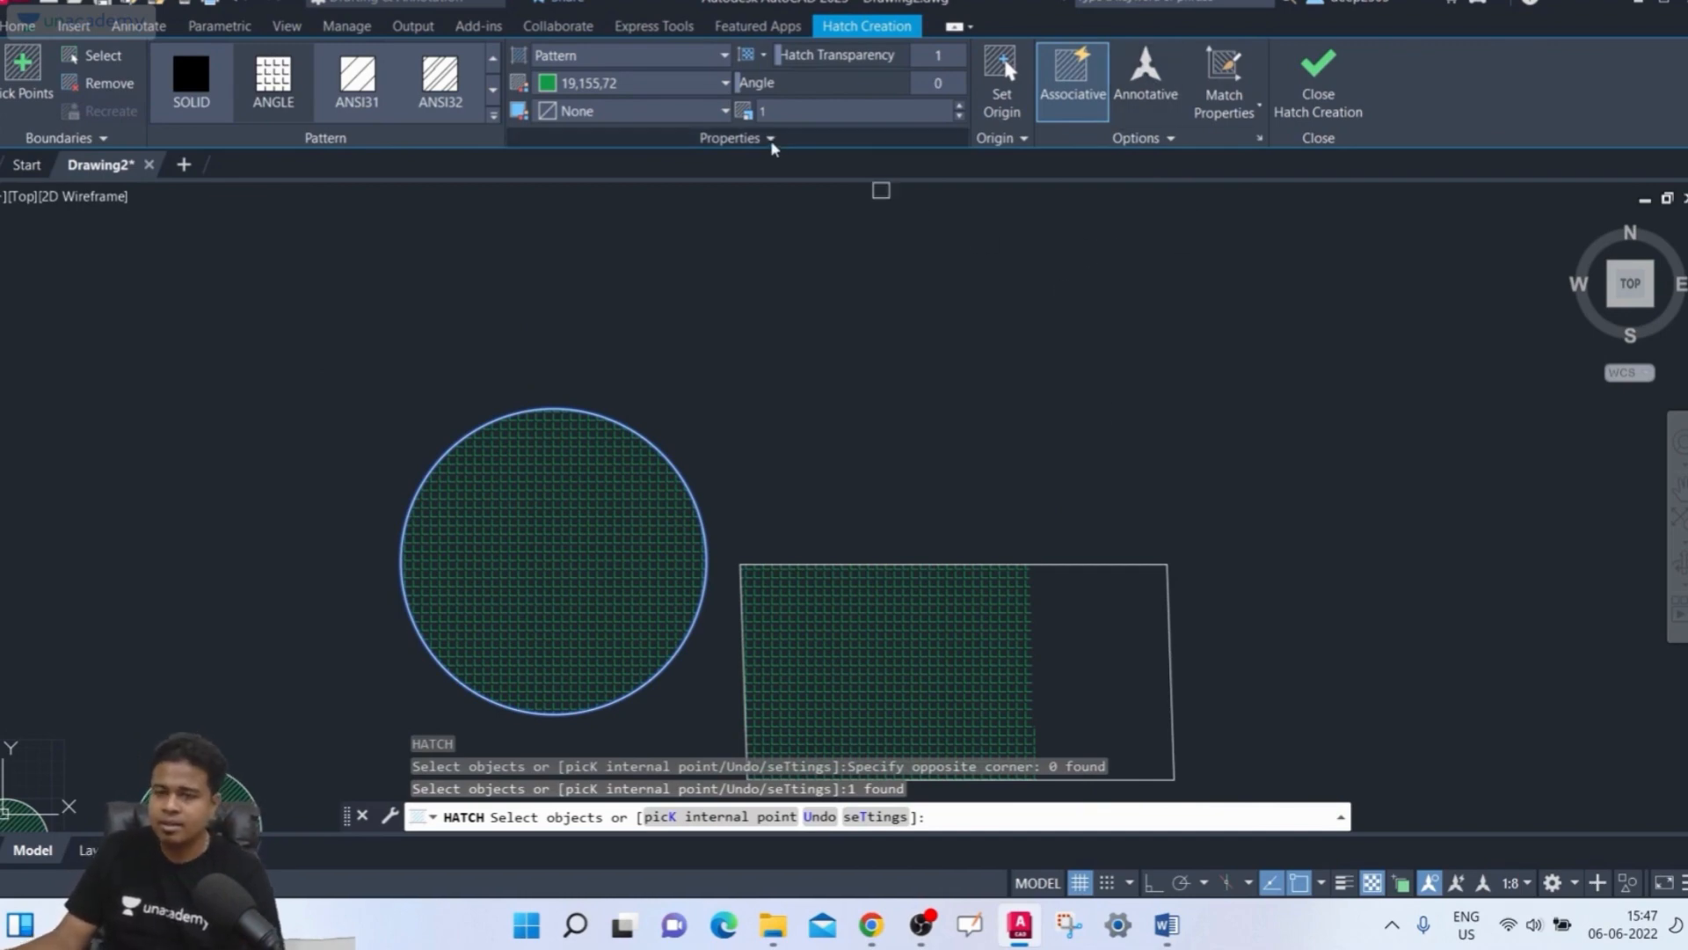
Raise the circle hatch's pattern scale step by step up to 19
middle_drag(703, 395, 713, 282)
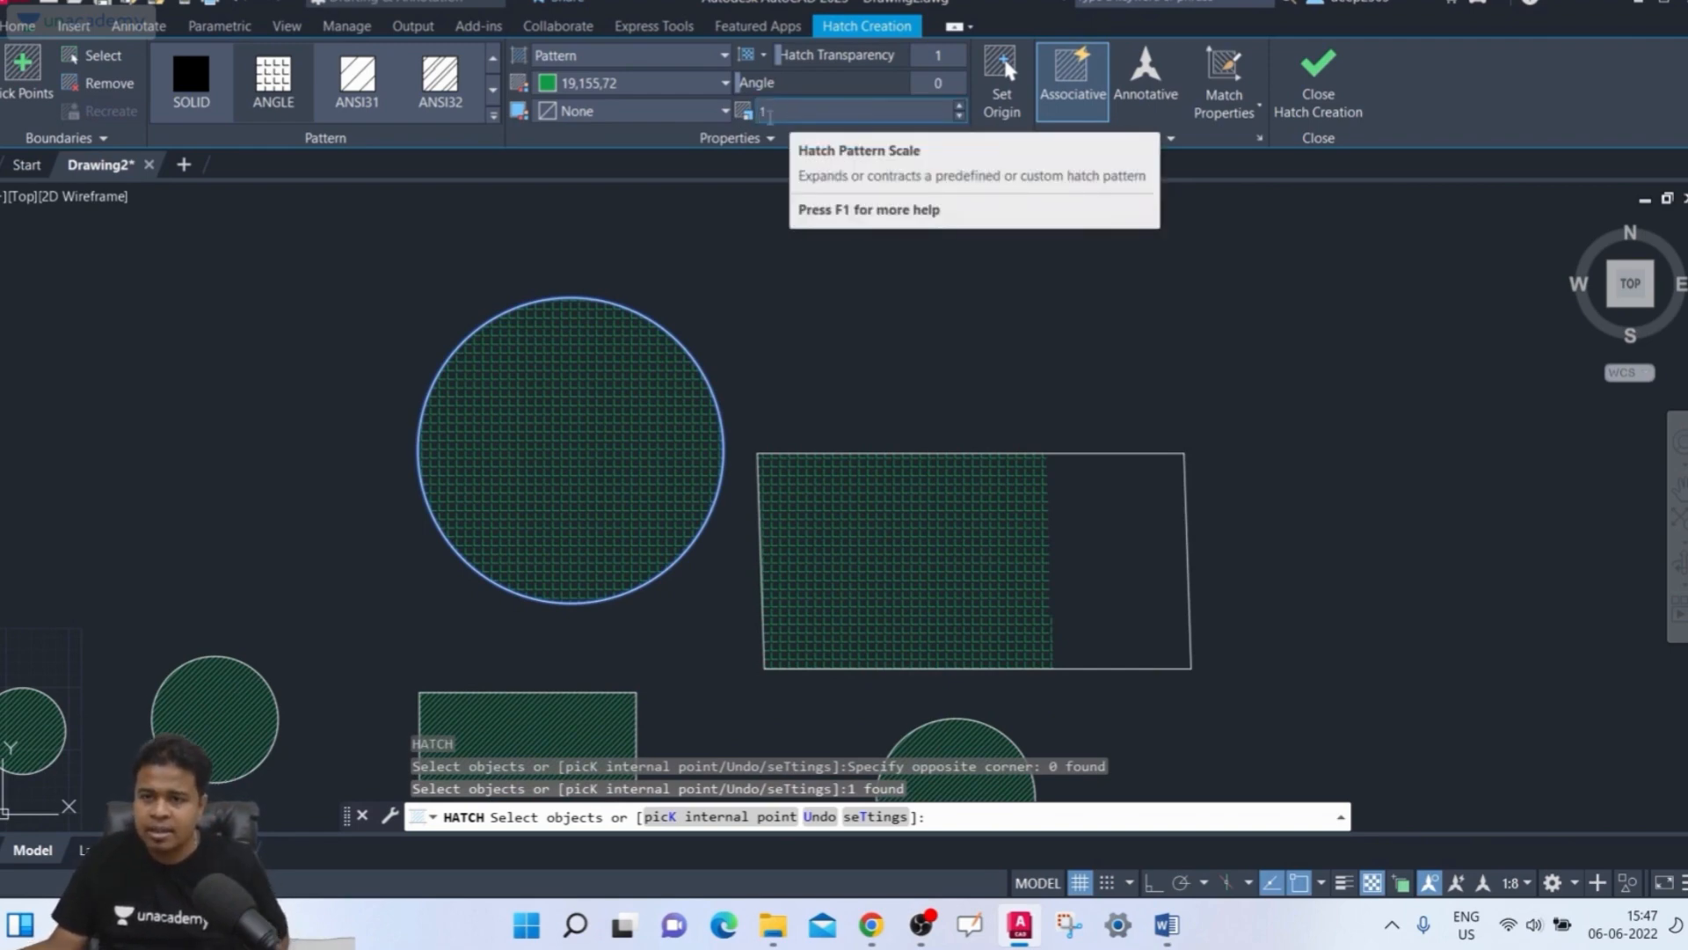
click(960, 107)
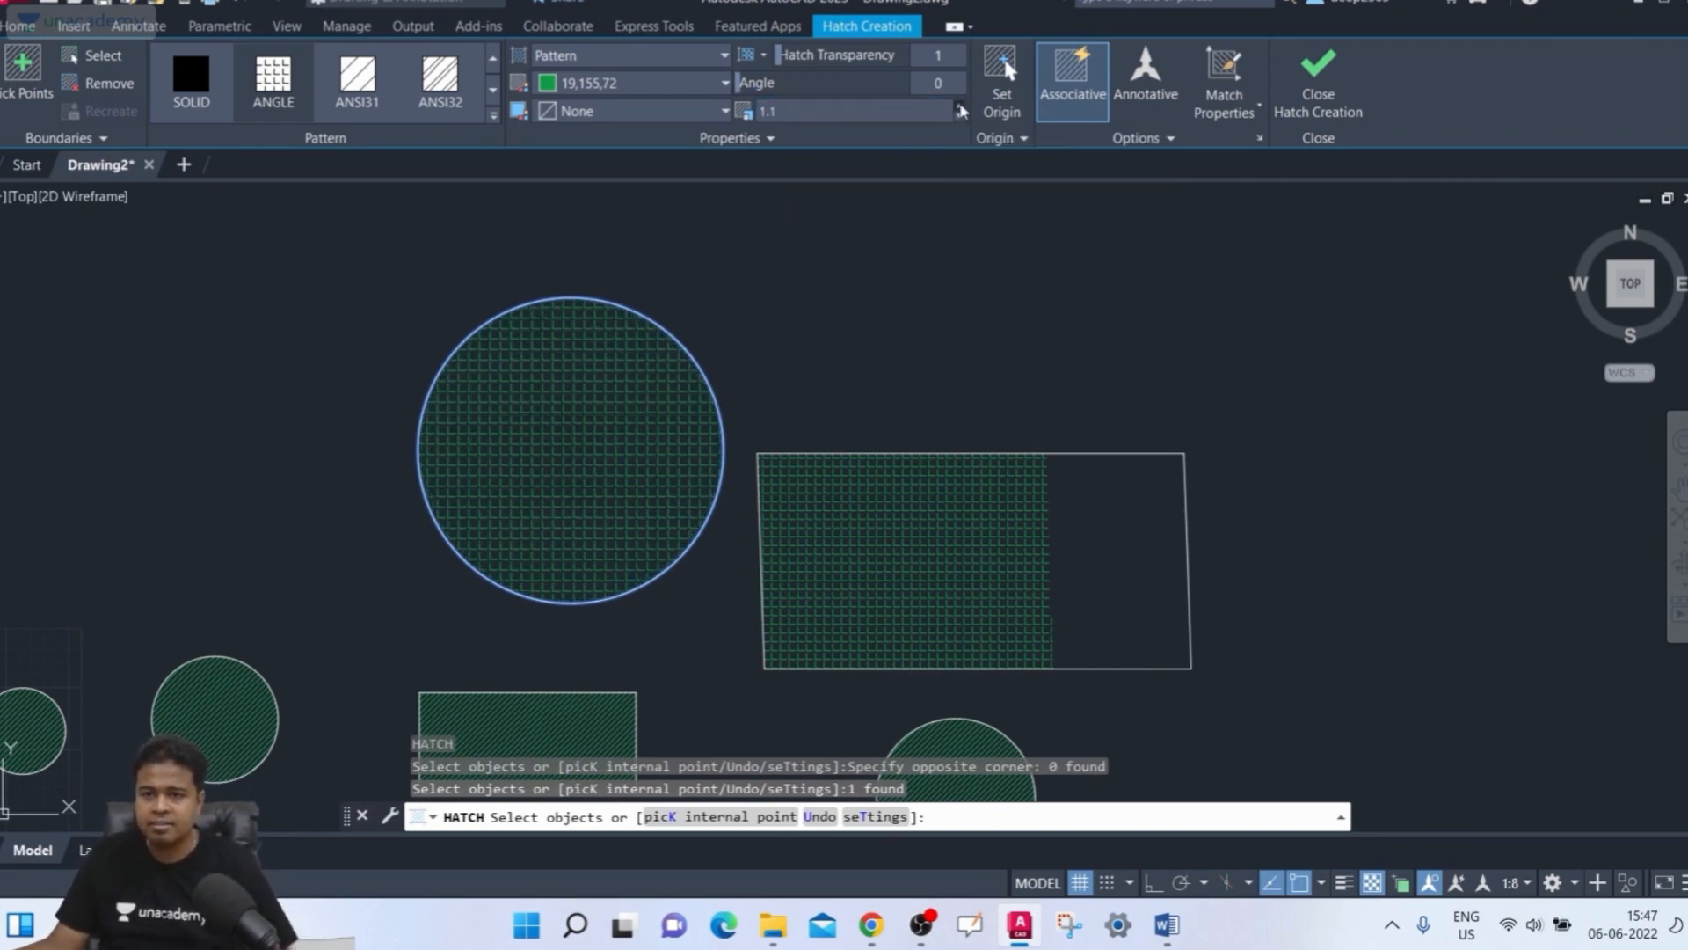
click(960, 105)
click(960, 105)
click(960, 106)
click(960, 105)
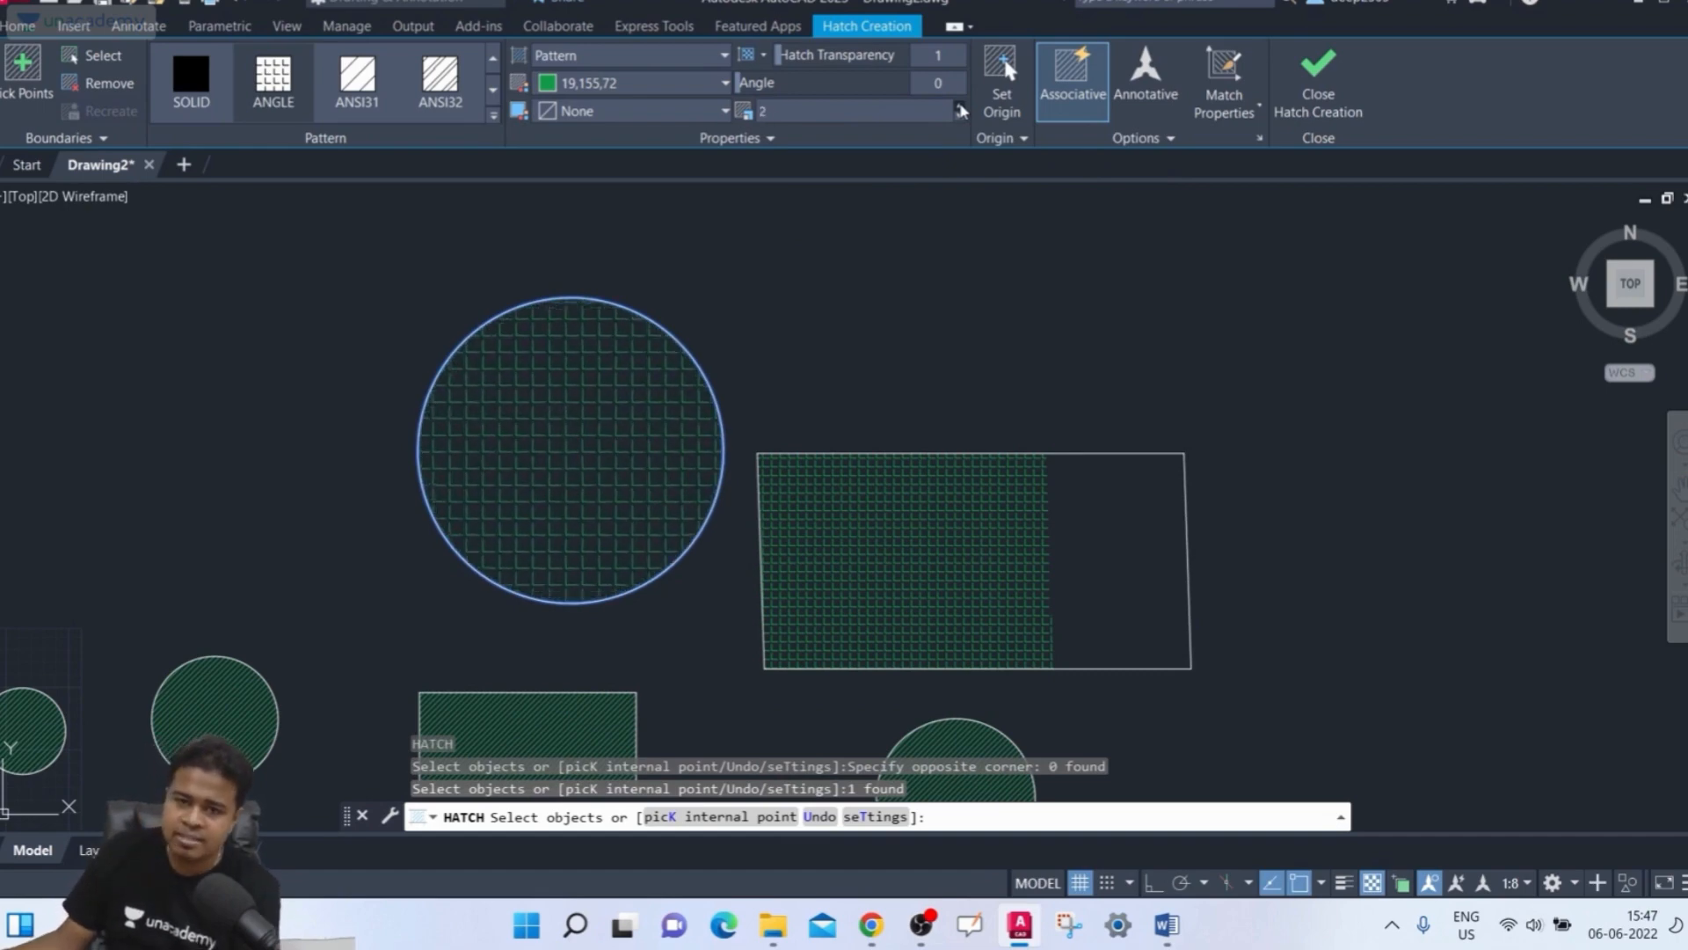
click(960, 105)
click(960, 105)
click(960, 106)
click(960, 105)
click(960, 106)
click(960, 106)
click(961, 107)
click(960, 107)
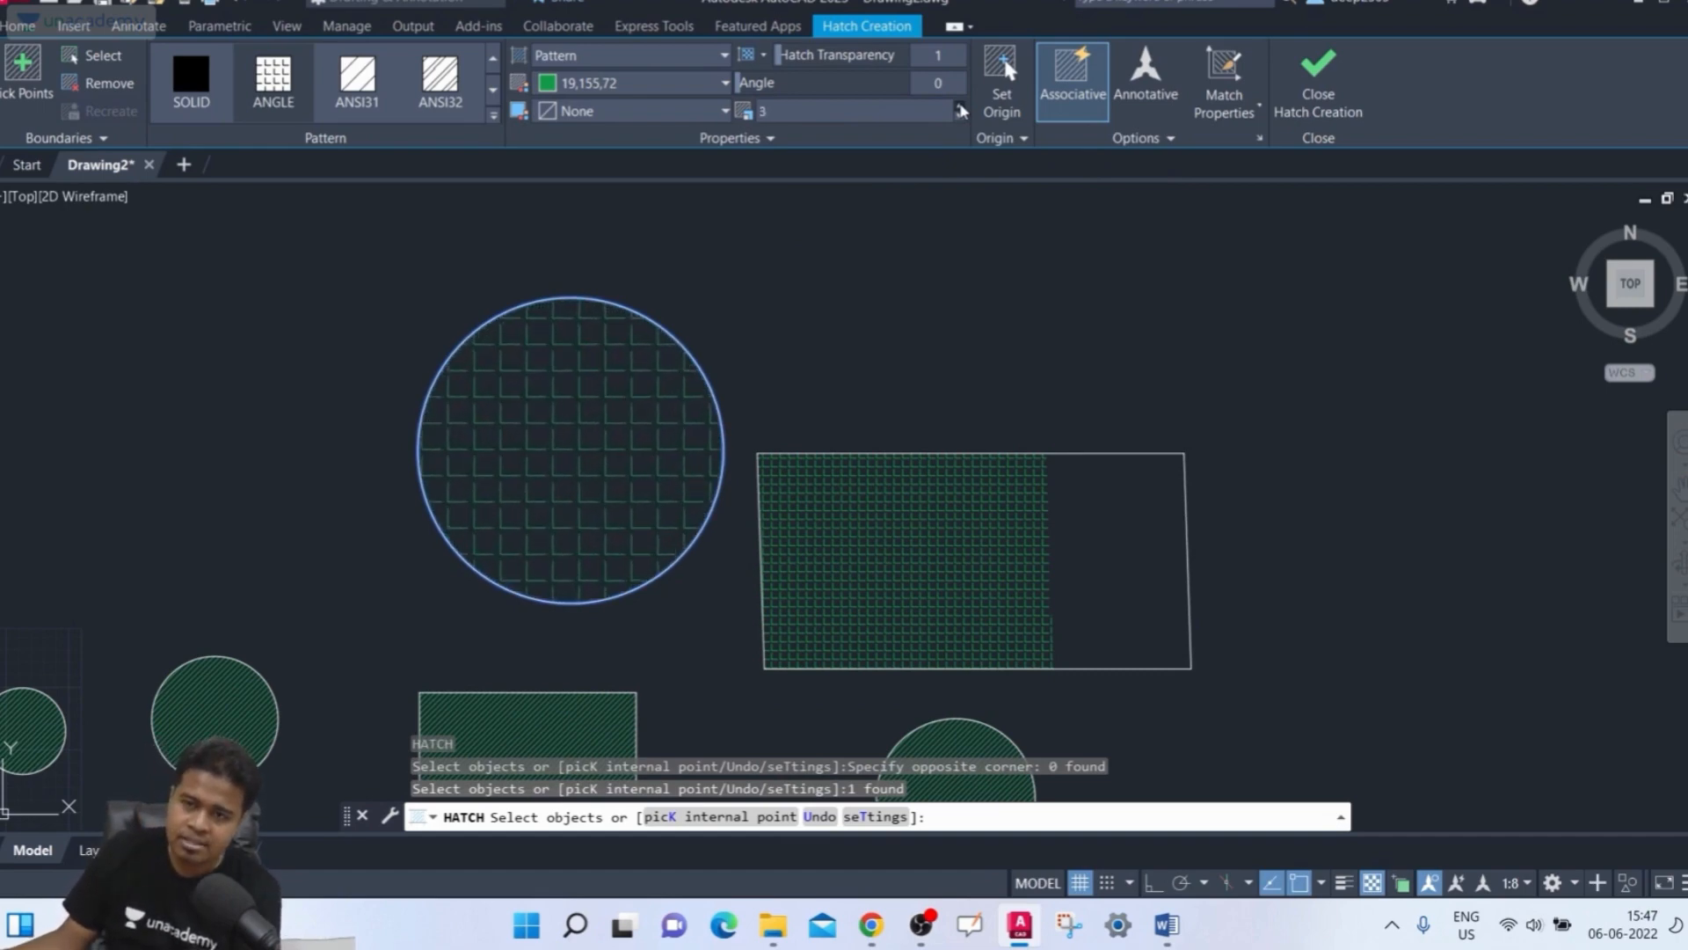
click(961, 107)
click(960, 107)
click(960, 106)
click(960, 107)
click(960, 106)
click(960, 107)
click(960, 107)
click(960, 106)
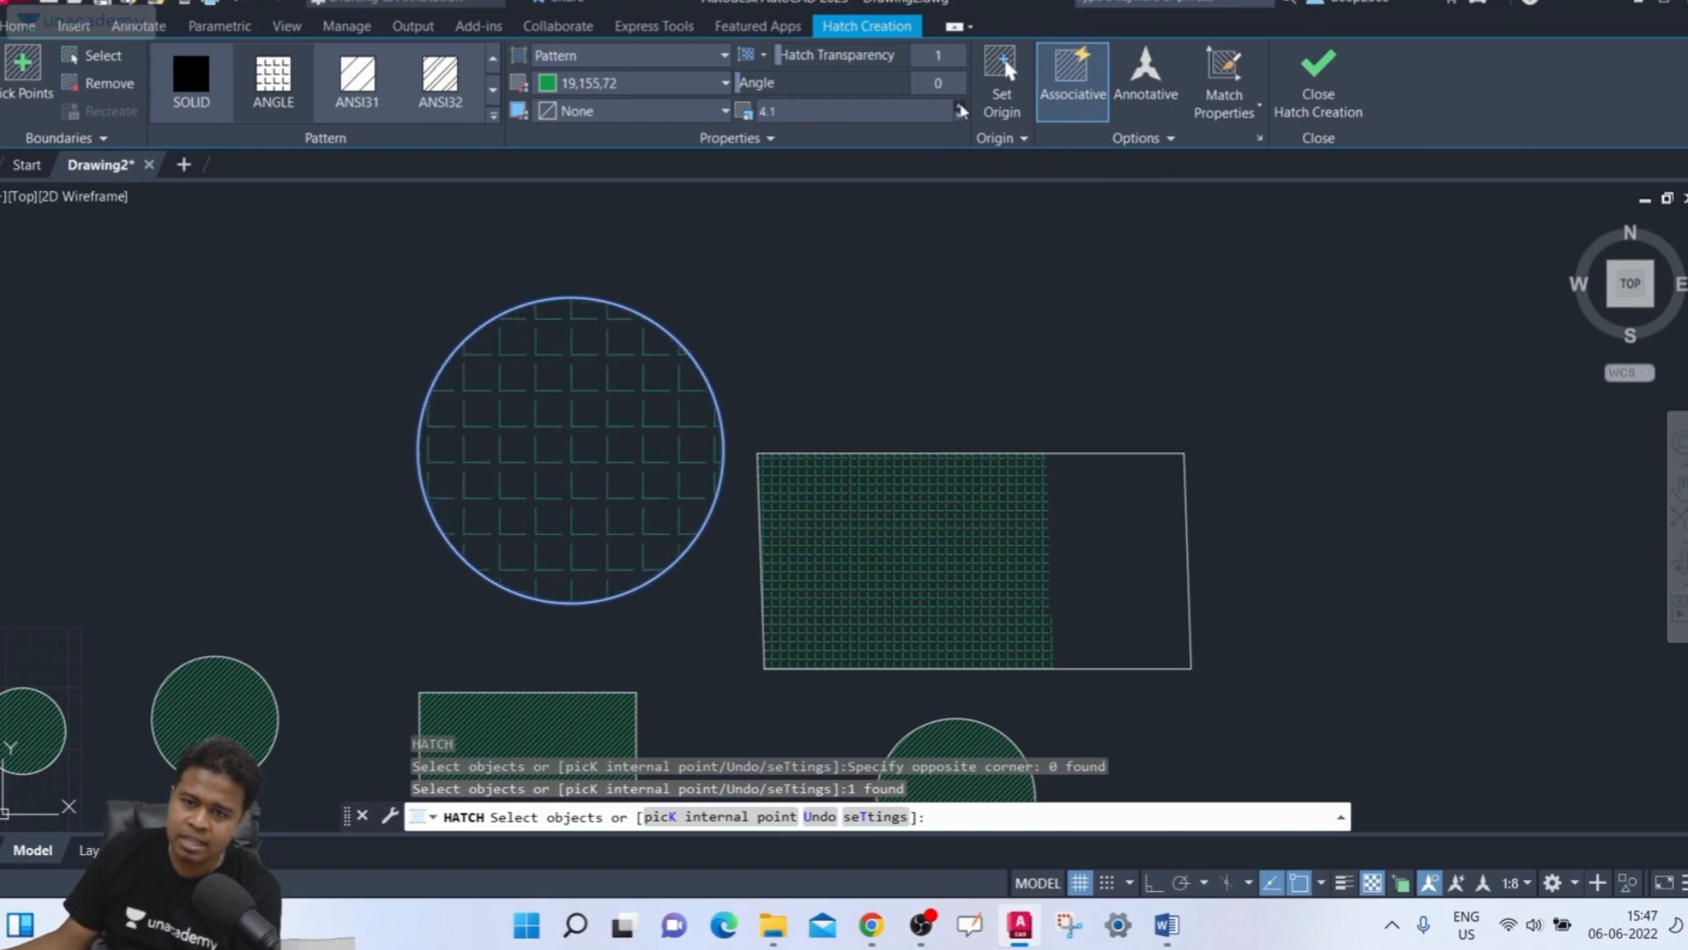
click(960, 107)
click(960, 107)
click(960, 106)
click(960, 106)
click(960, 107)
click(960, 107)
click(960, 106)
click(960, 107)
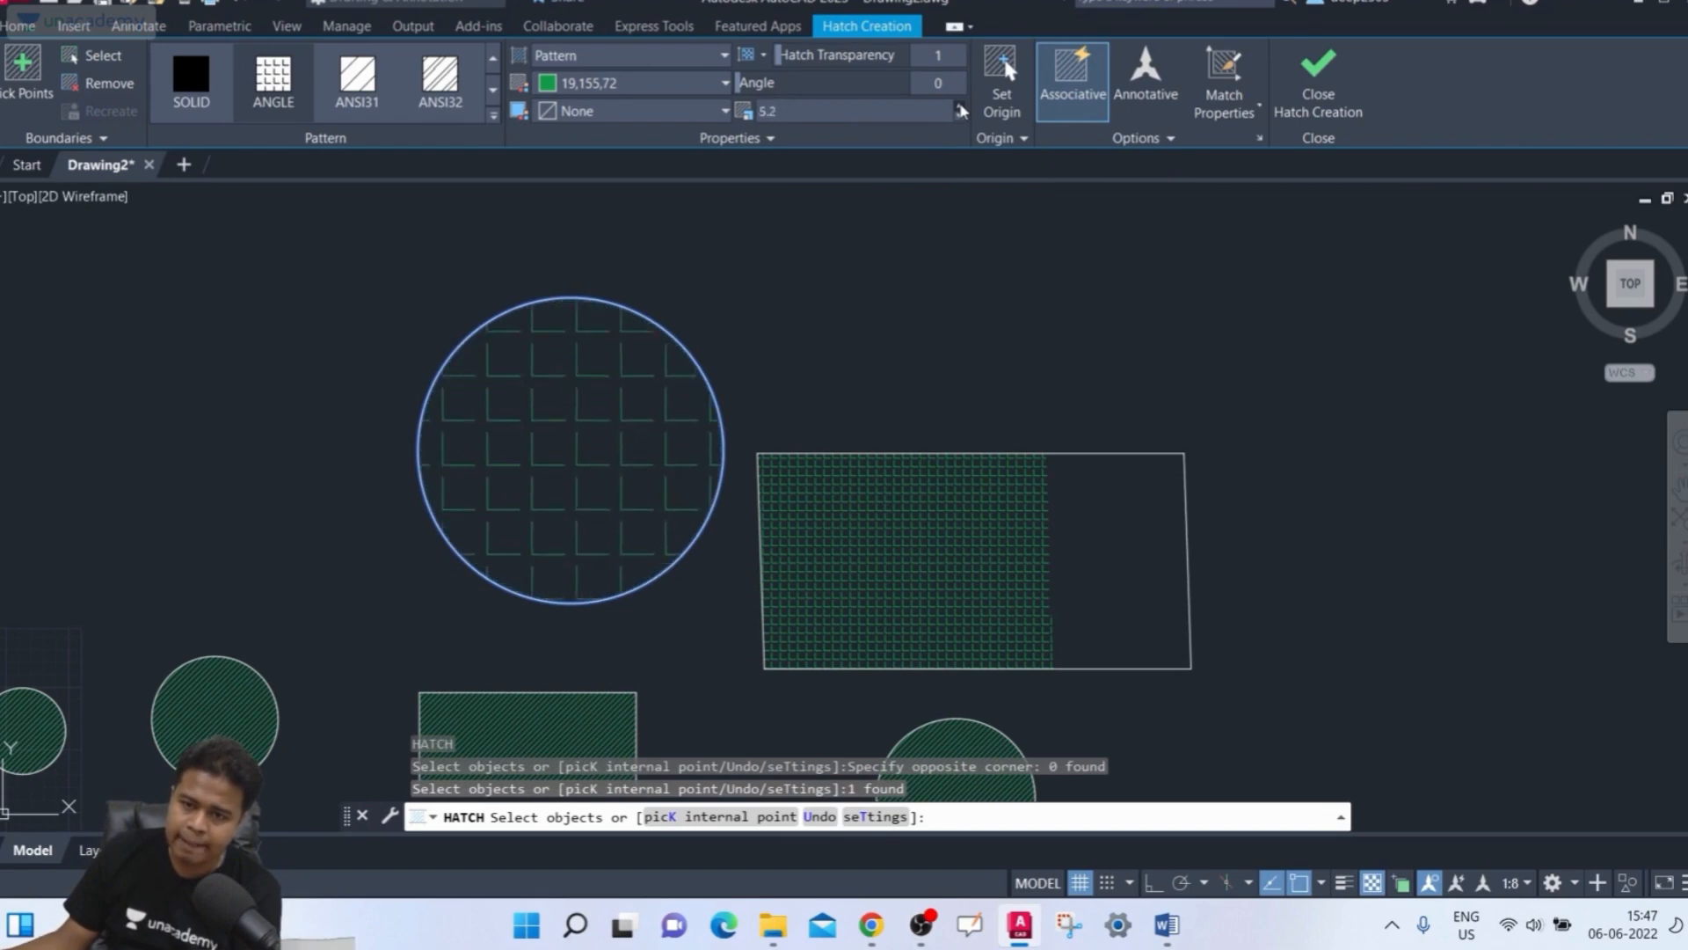
click(960, 106)
click(960, 106)
click(960, 106)
click(960, 107)
click(960, 107)
click(960, 106)
click(960, 106)
click(960, 107)
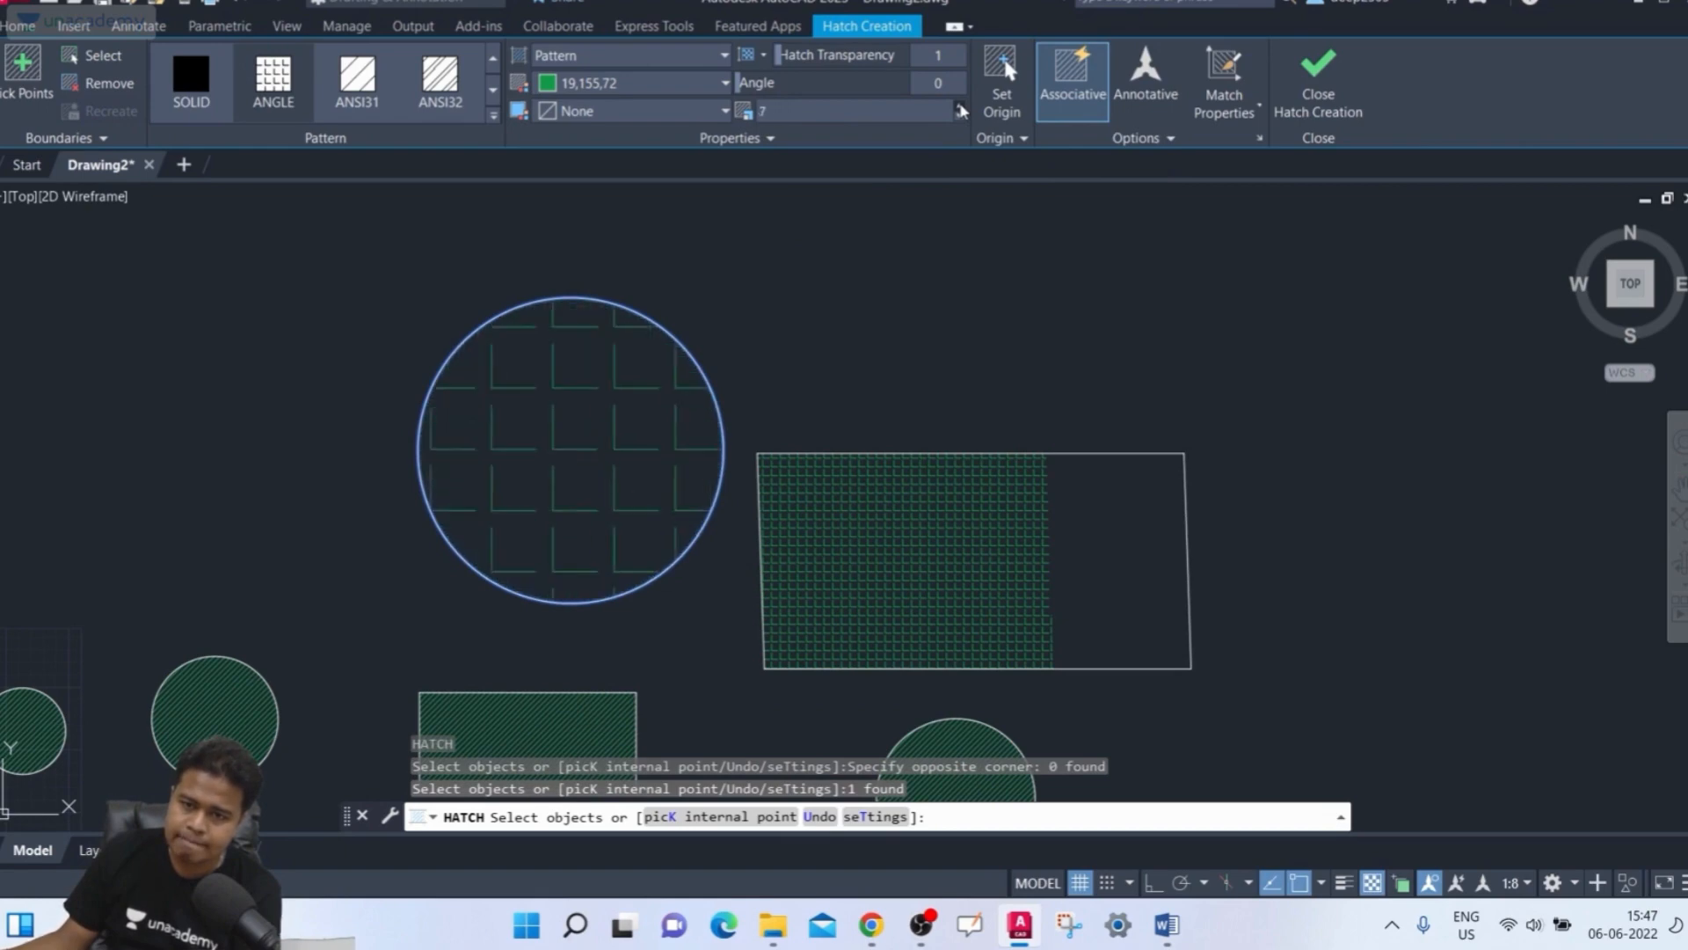
click(960, 106)
click(960, 107)
click(960, 107)
click(960, 106)
click(961, 107)
click(960, 106)
click(960, 106)
click(960, 107)
click(960, 106)
click(960, 106)
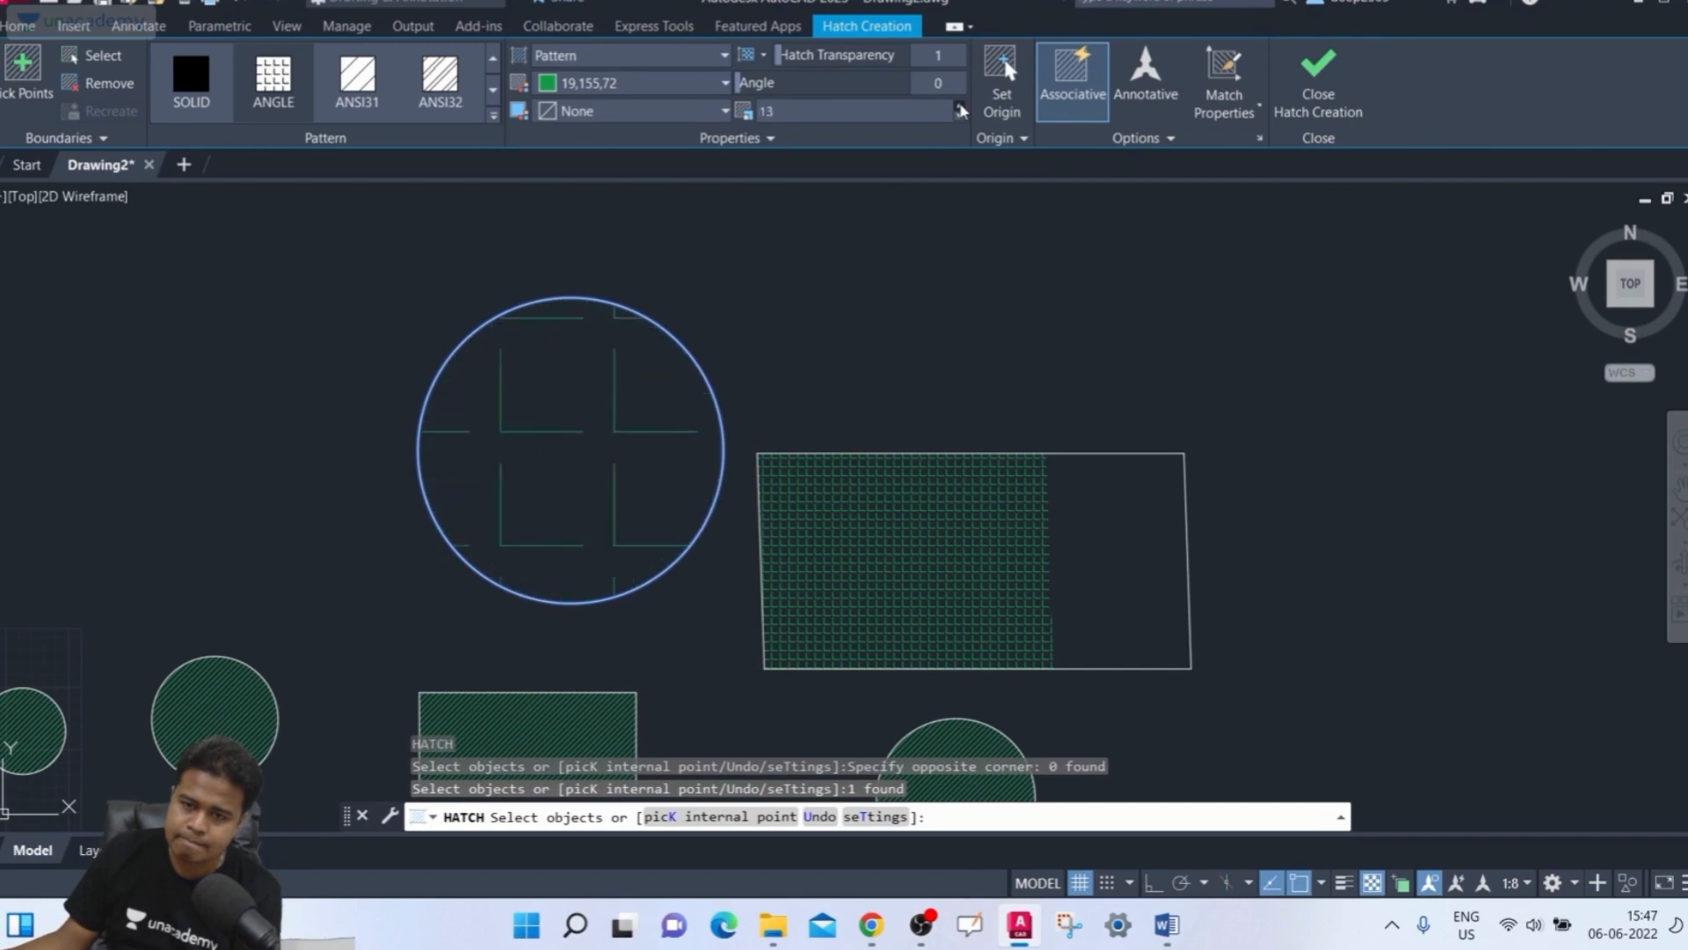
click(960, 107)
click(960, 106)
Set the hatch pattern scale to 1, then to 0.5
click(882, 111)
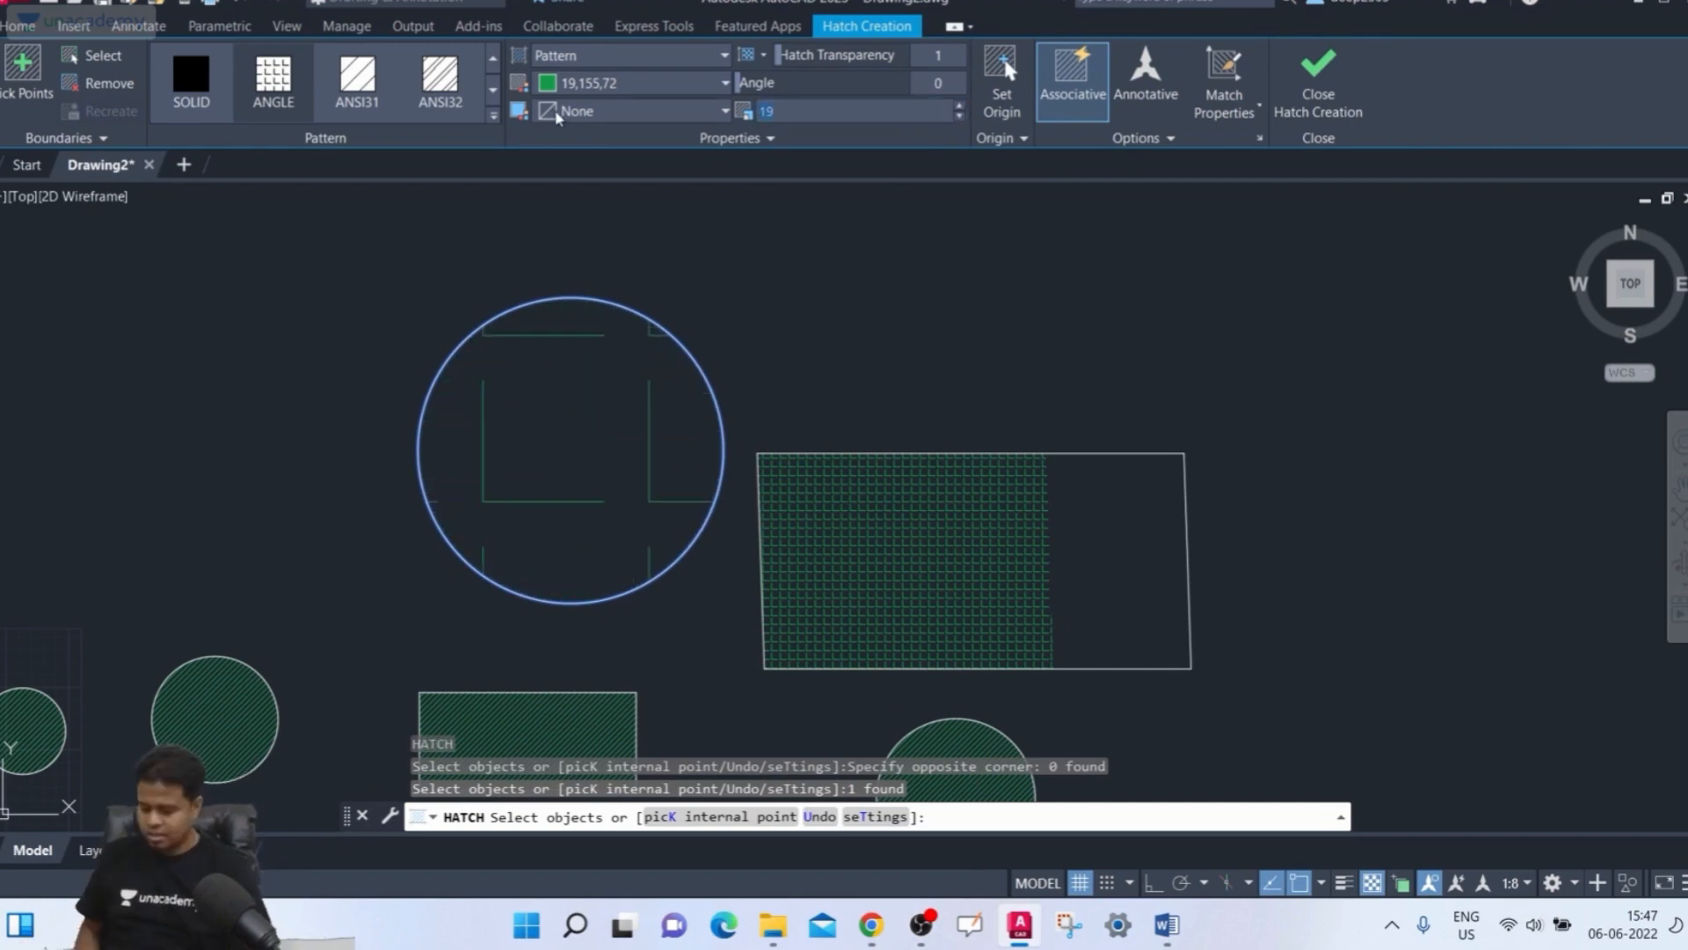
text(1)
key(Return)
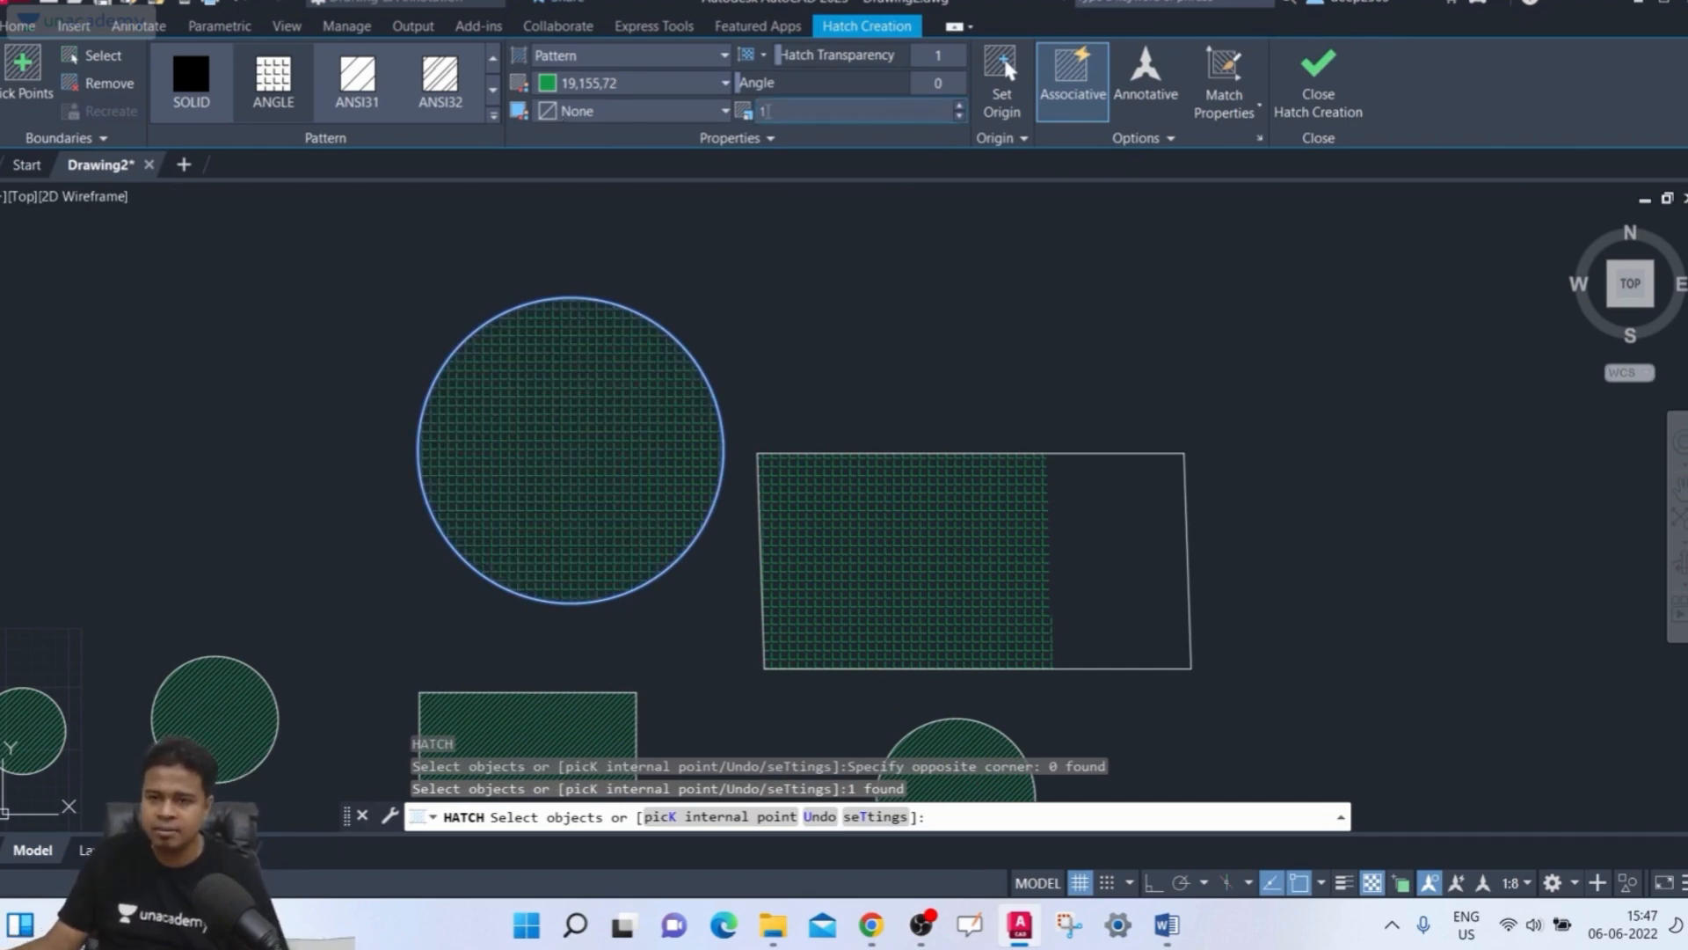
key(Return)
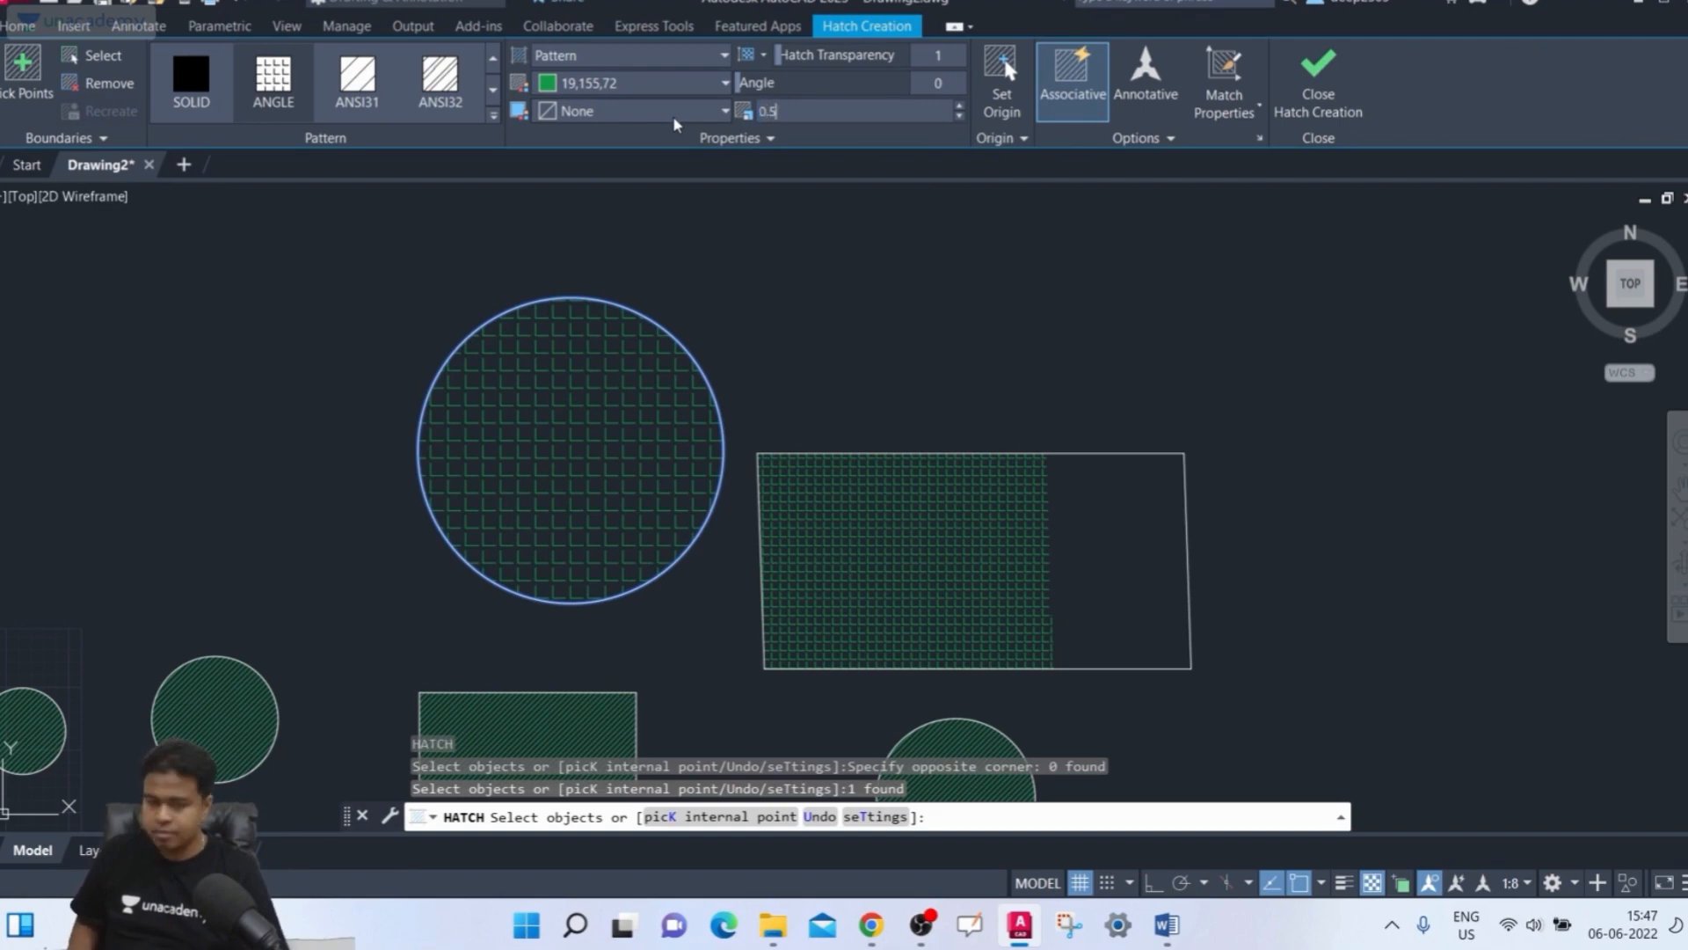
key(Return)
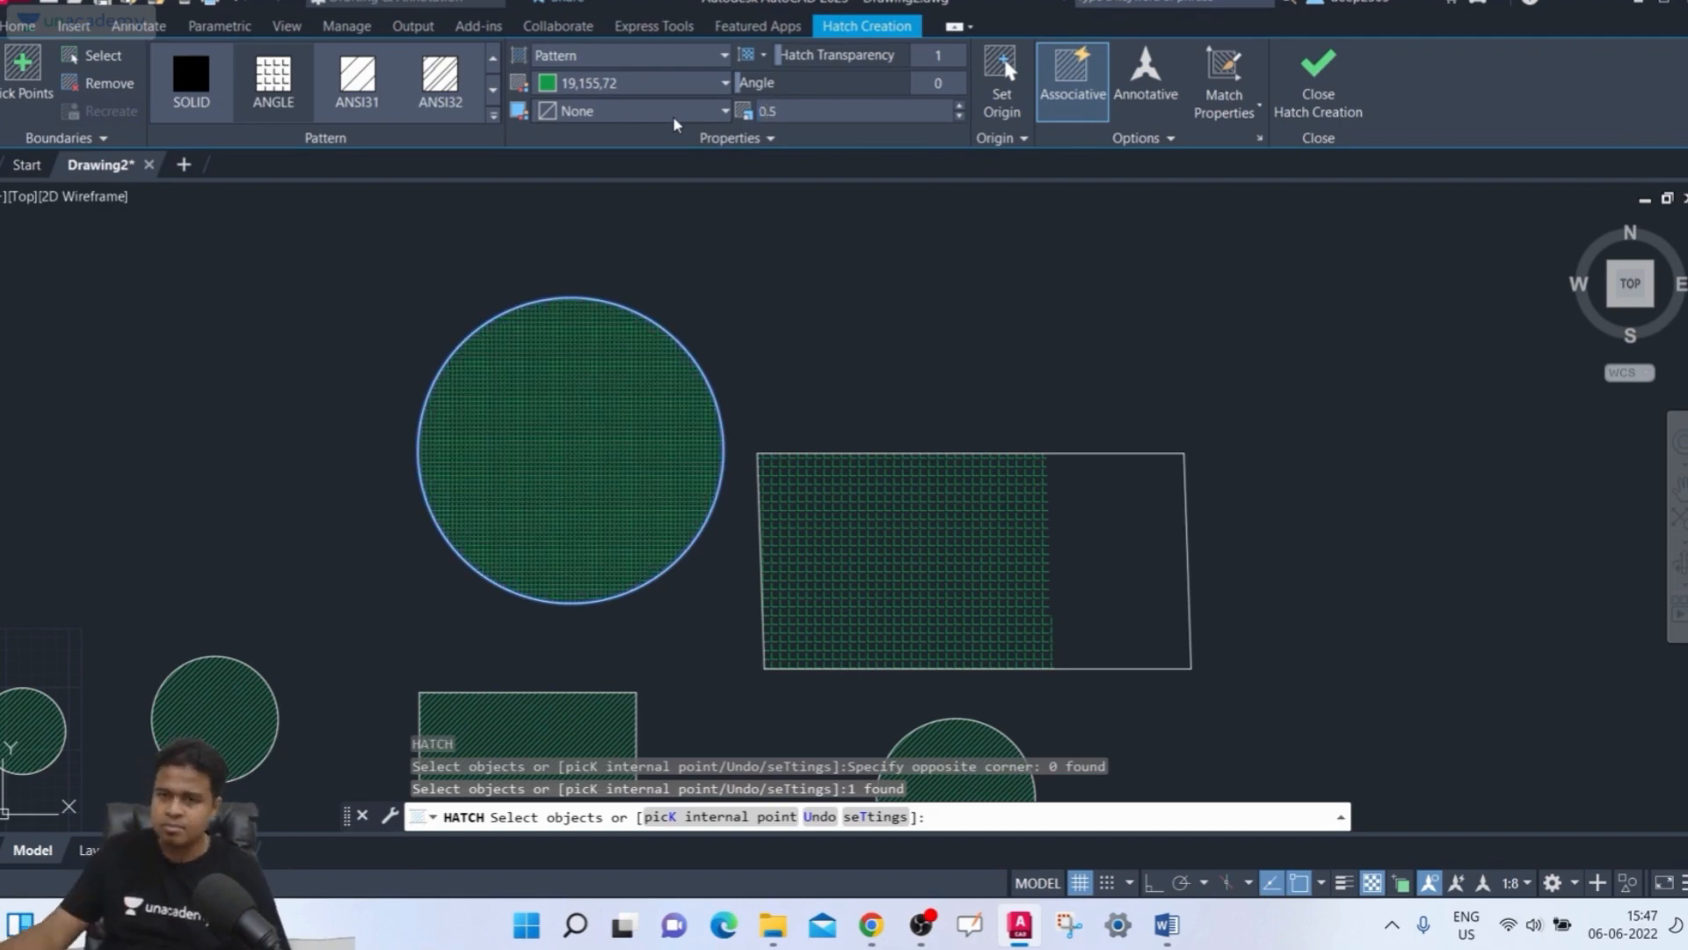
Set the hatch pattern scale to 0.9, then to 2
drag(775, 112, 690, 133)
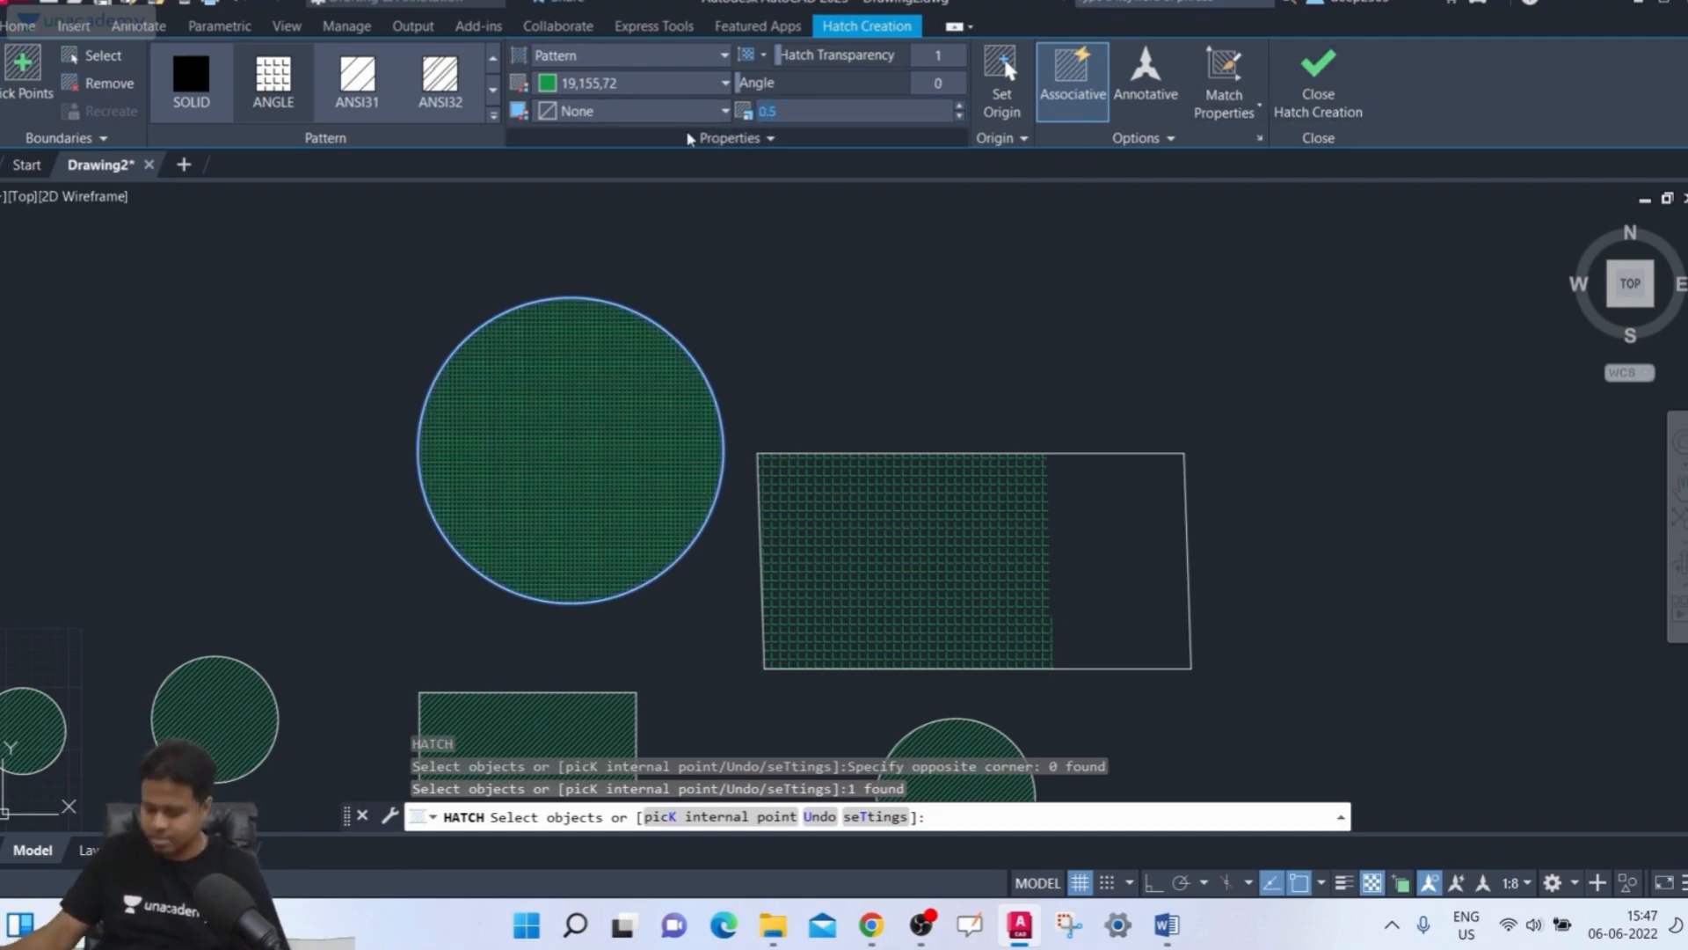
text(0.9)
key(Return)
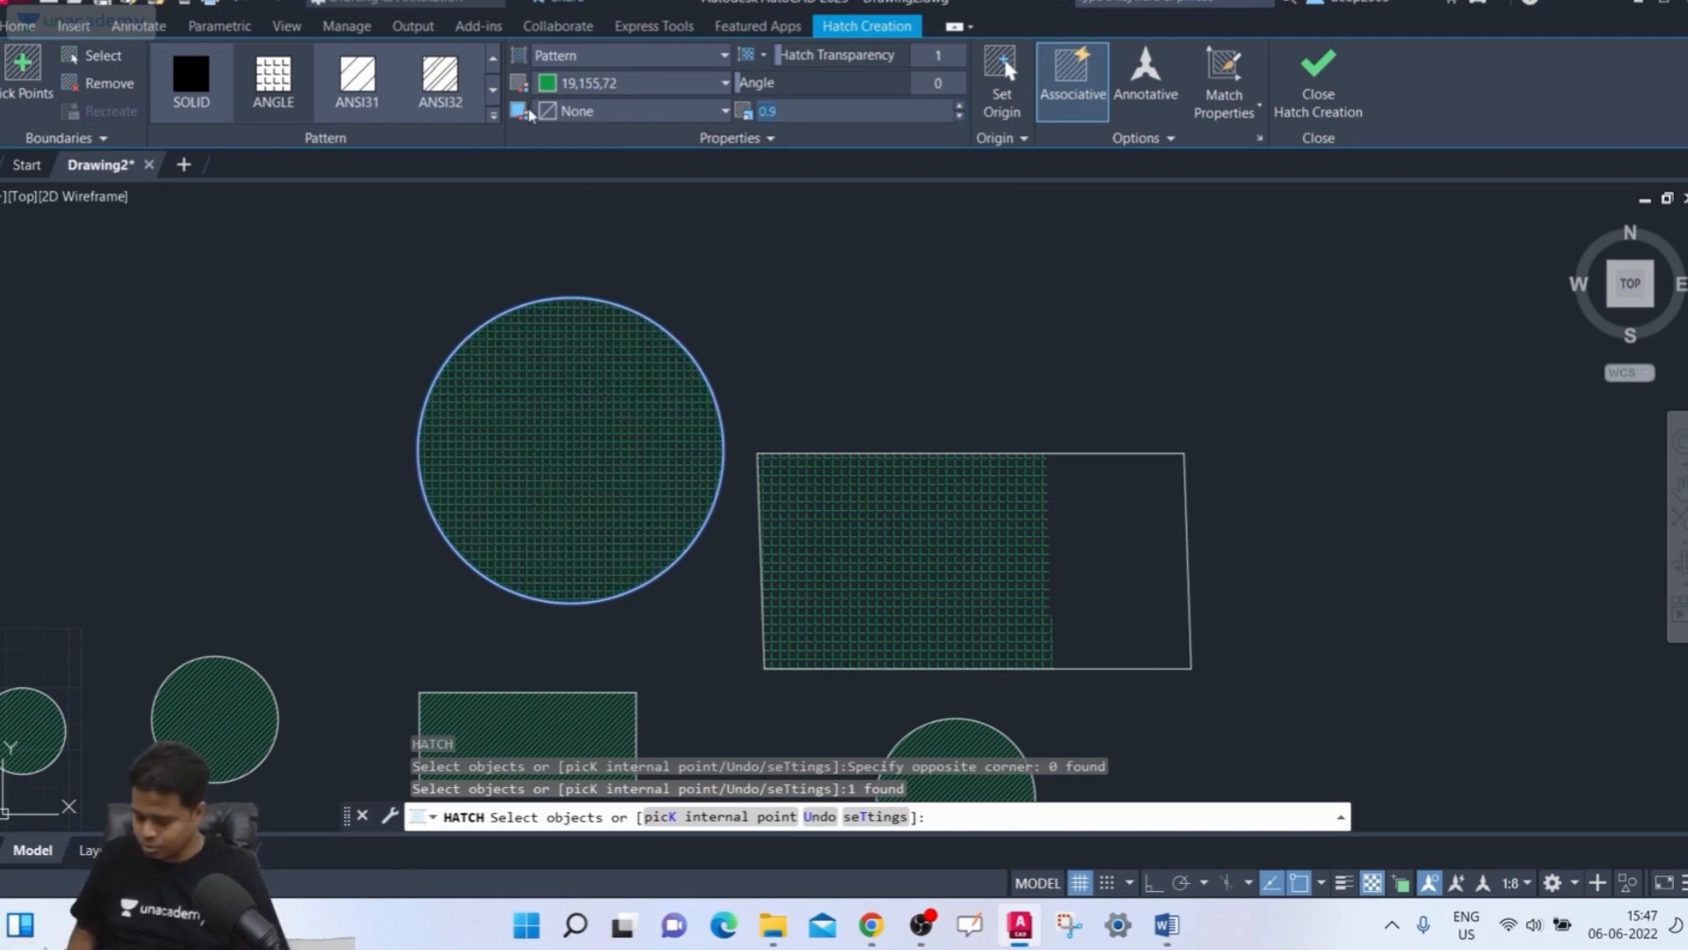
text(2)
key(Return)
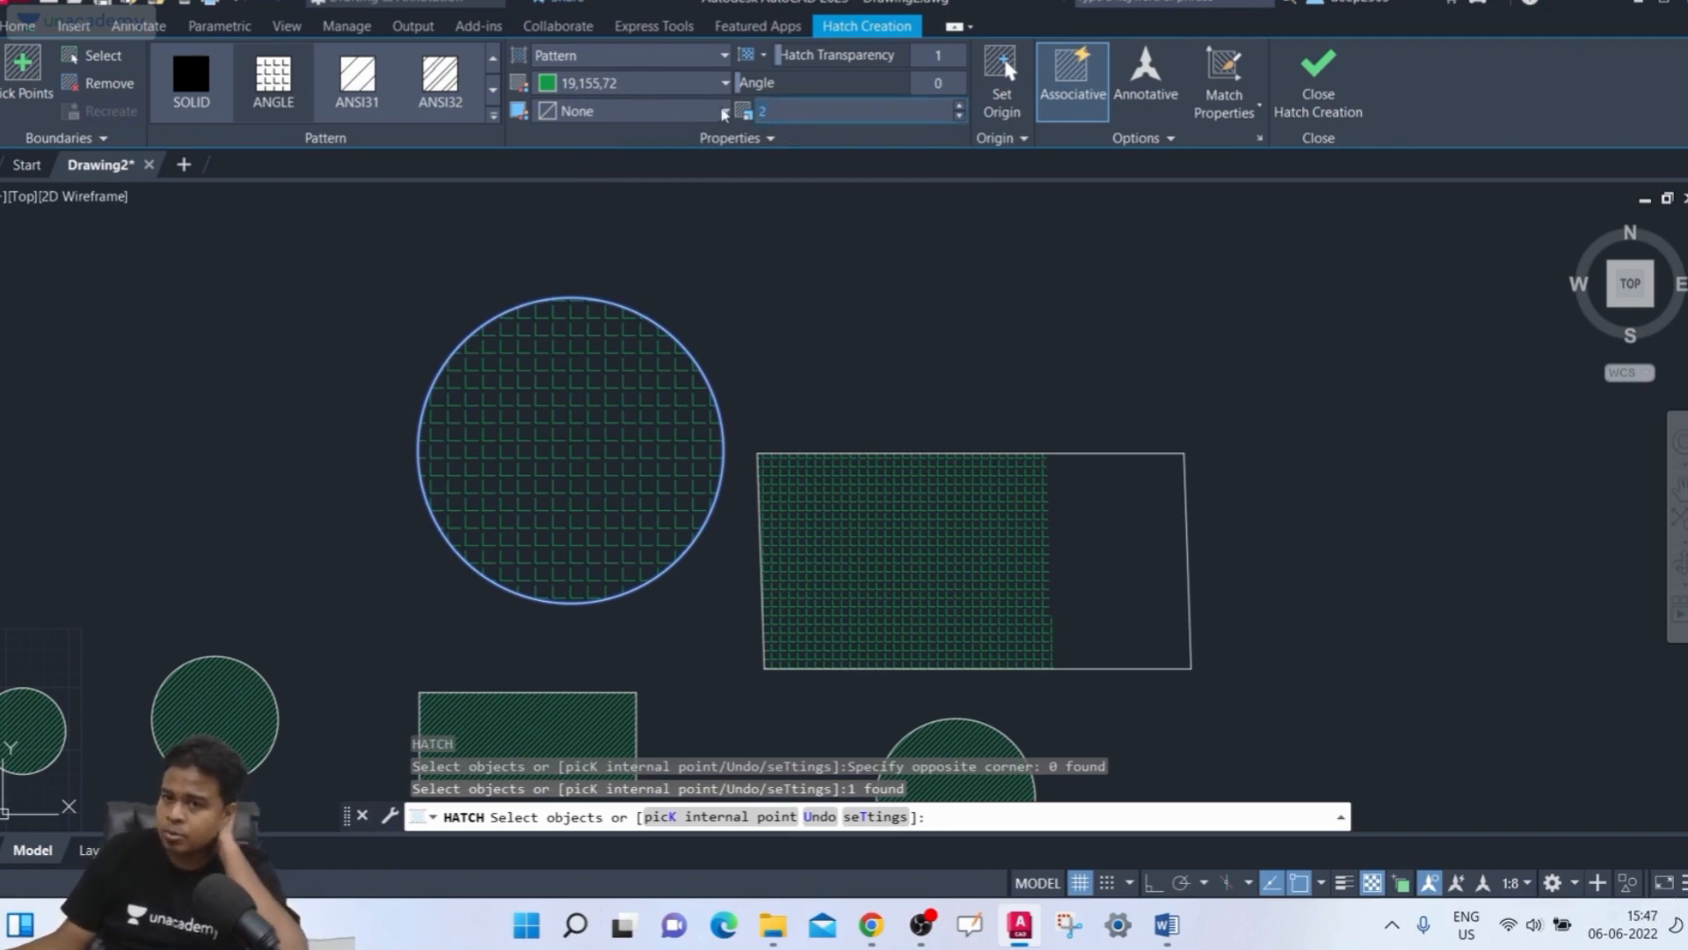
Set the hatch pattern scale back to 1 and close Hatch Creation
key(Return)
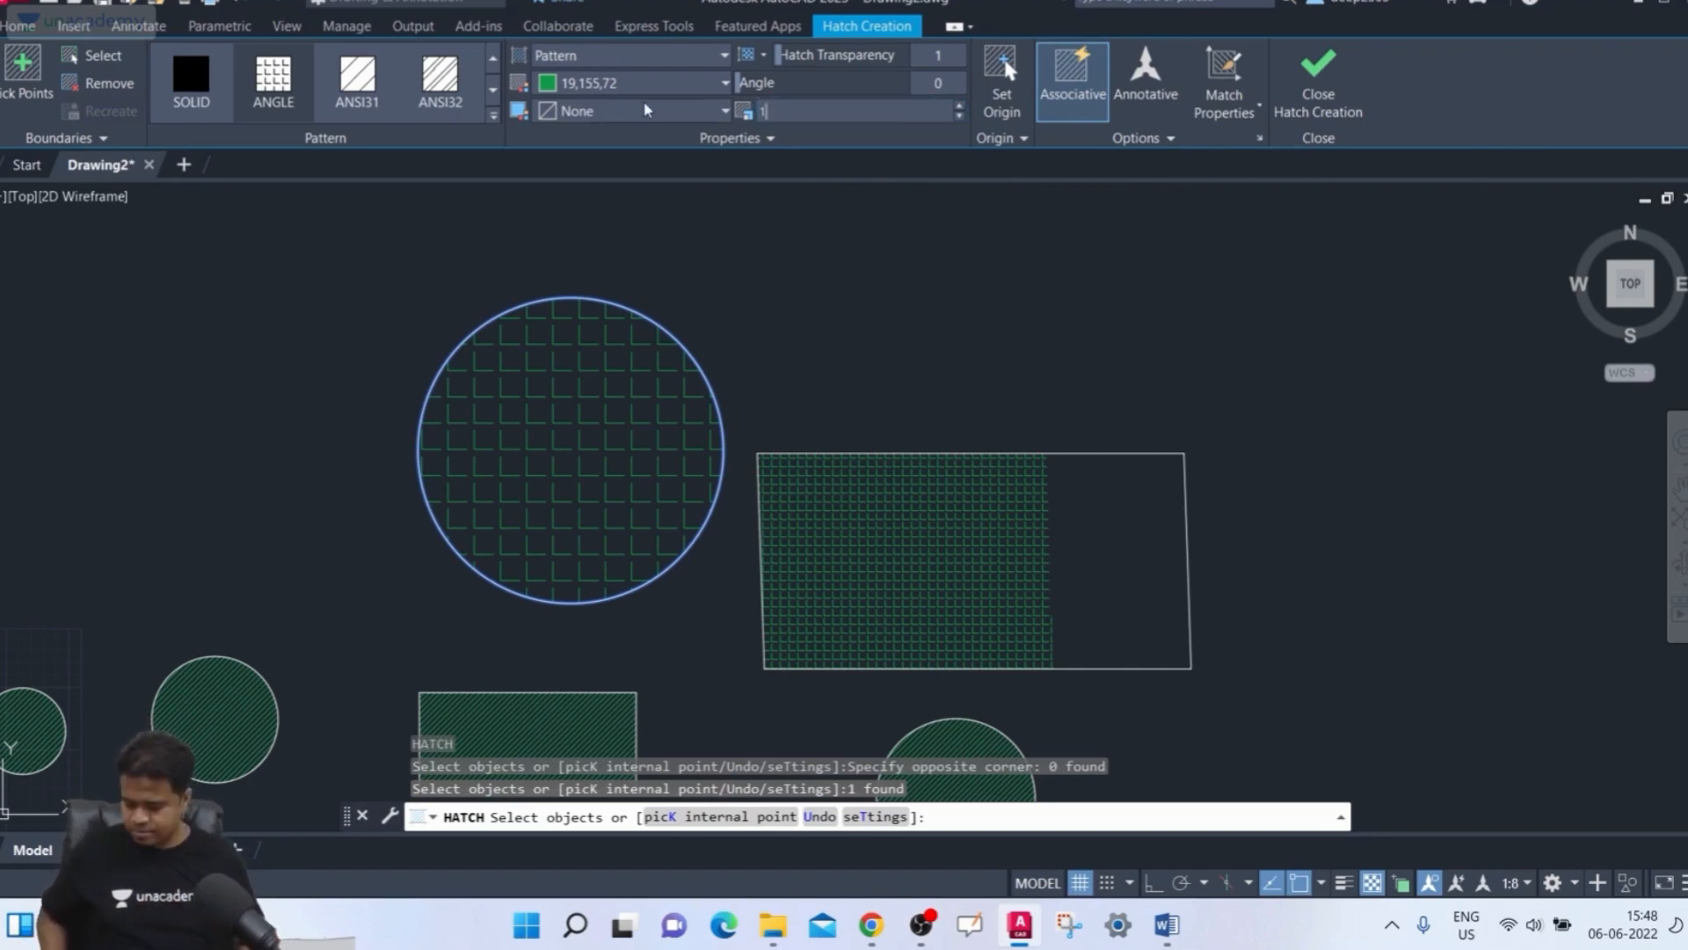
key(Return)
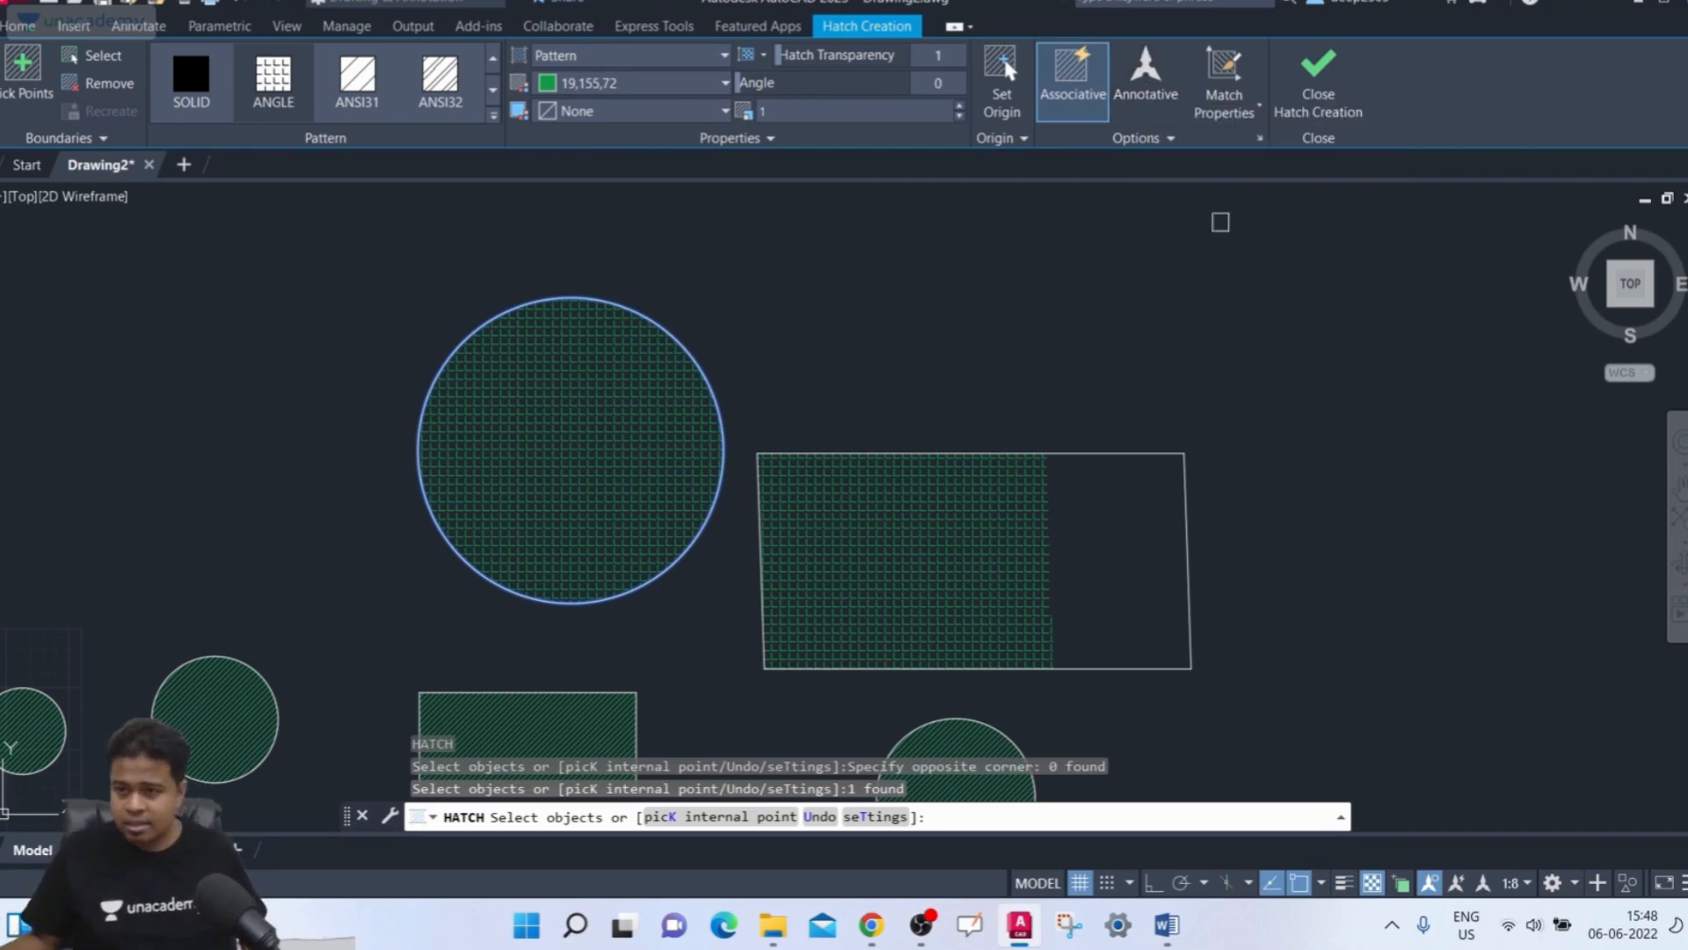
click(1312, 113)
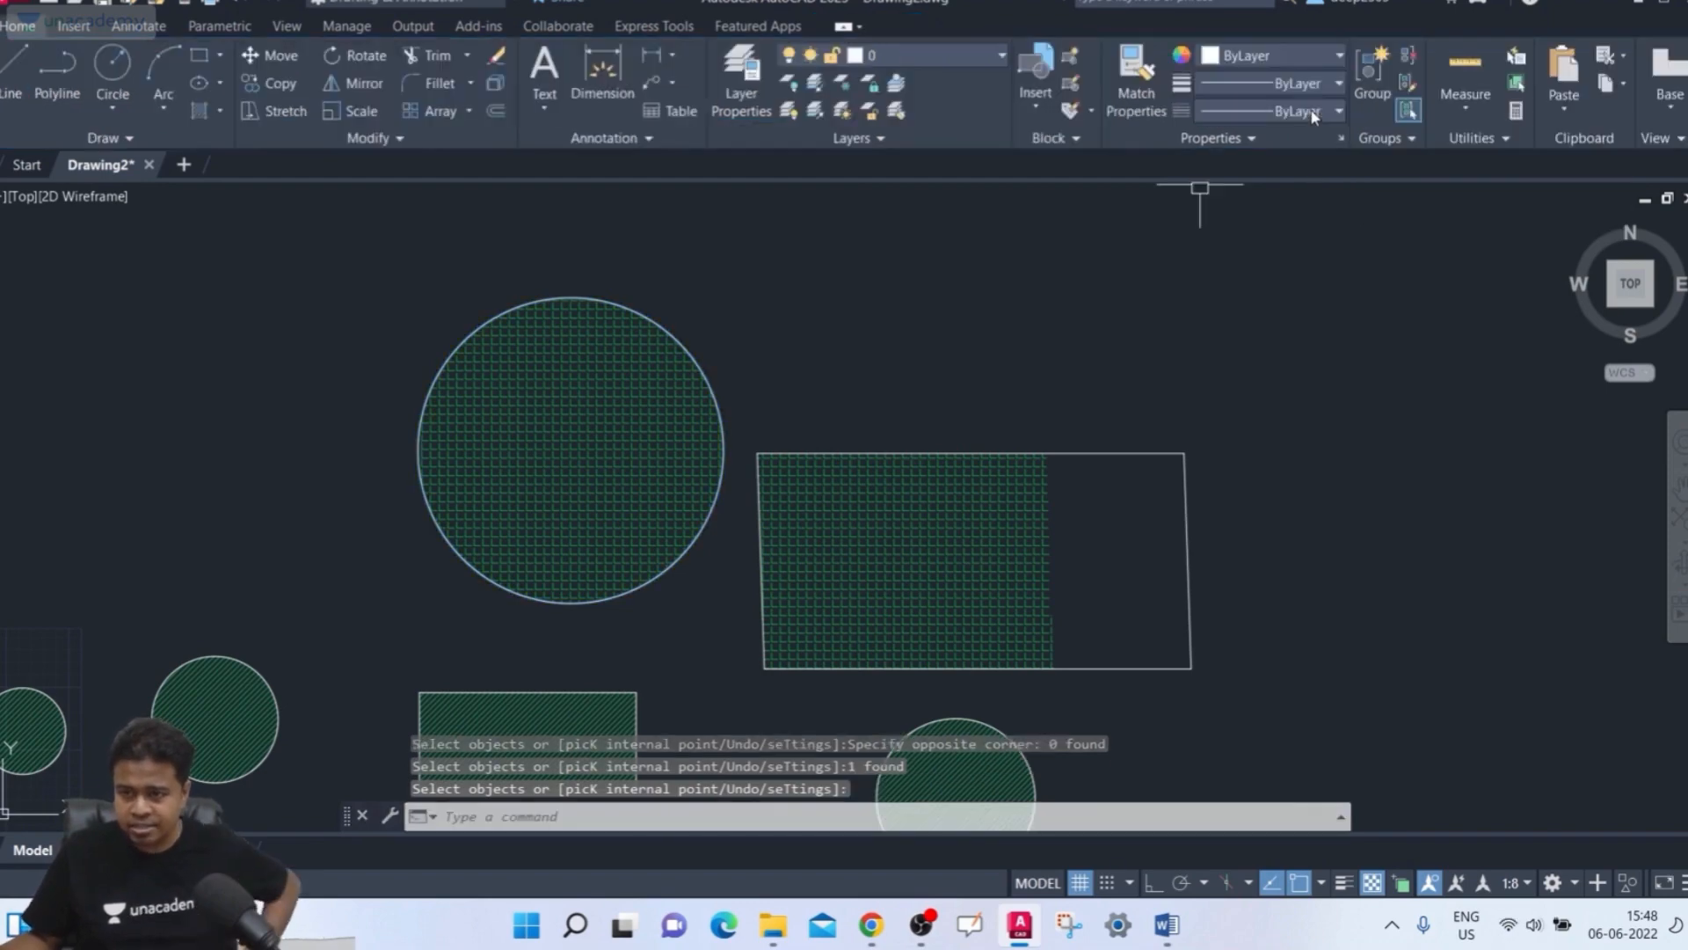
Set the drawing's annotation scale to 1:1
click(1515, 882)
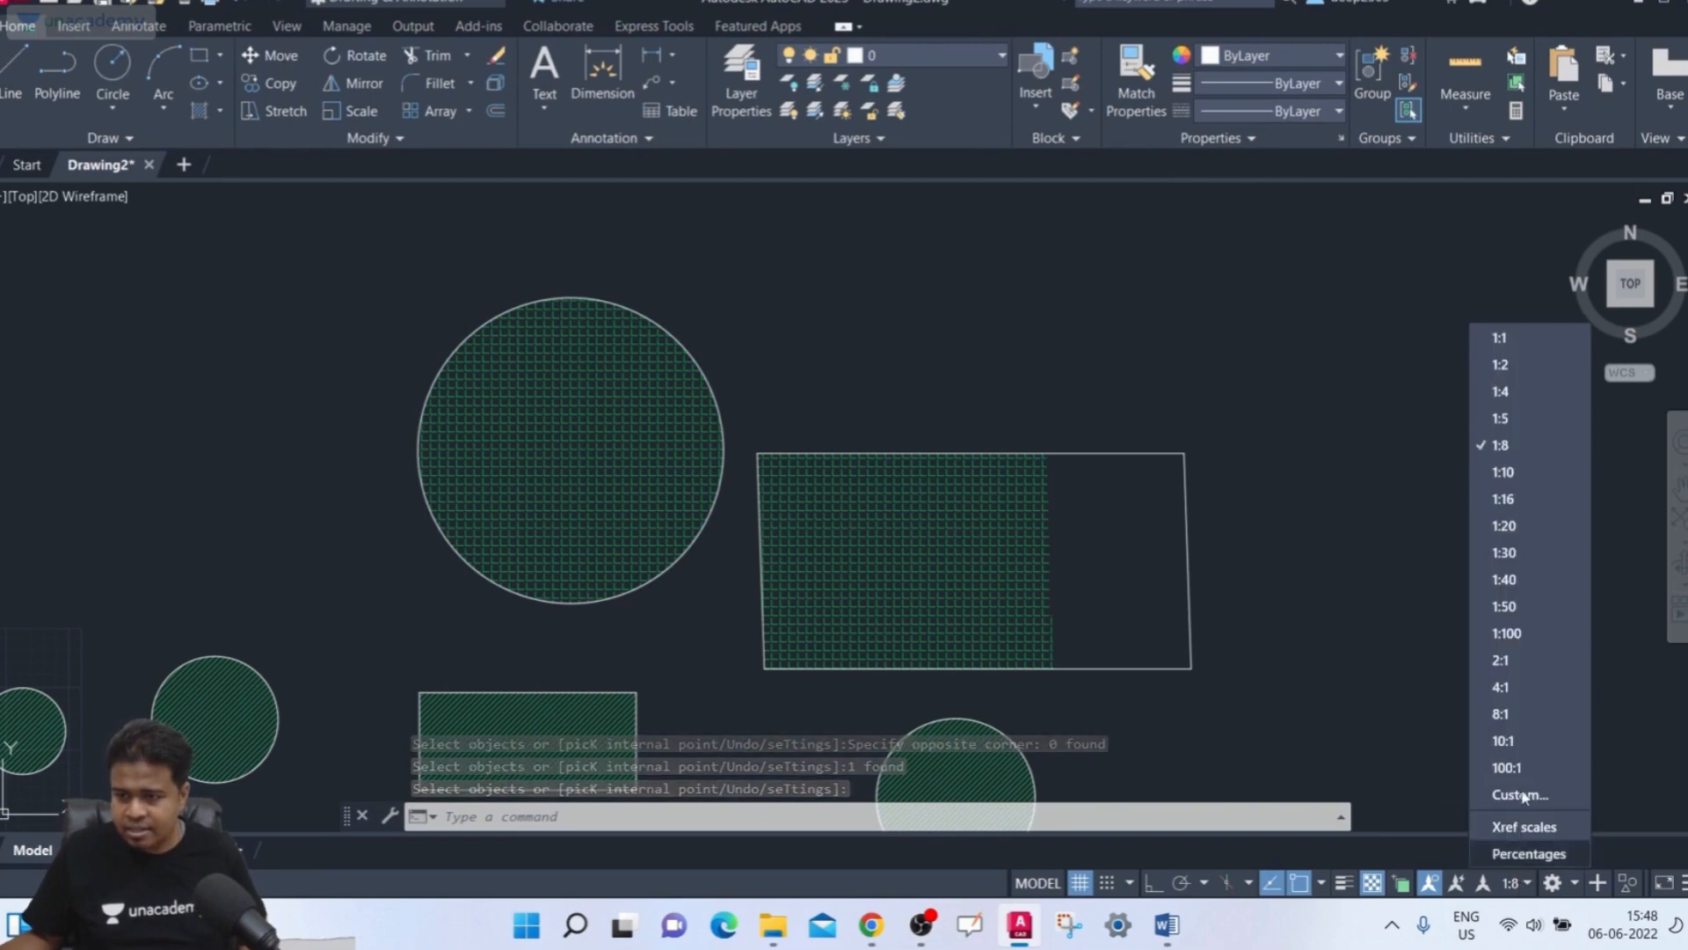
click(1500, 338)
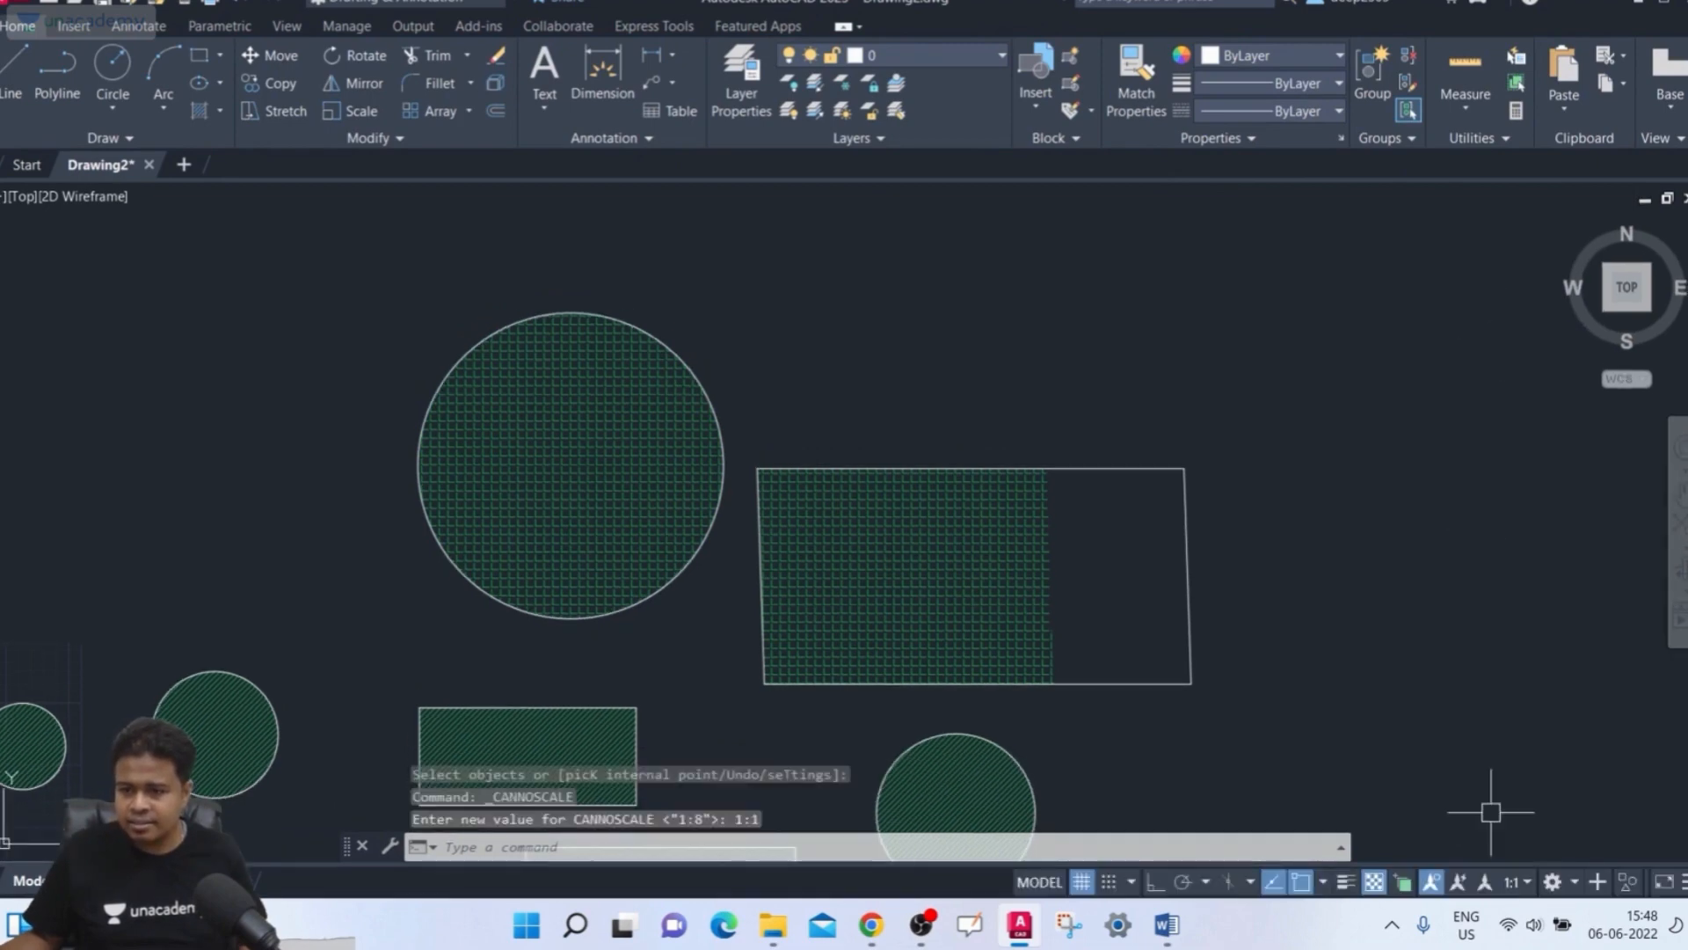
click(1516, 881)
click(1502, 337)
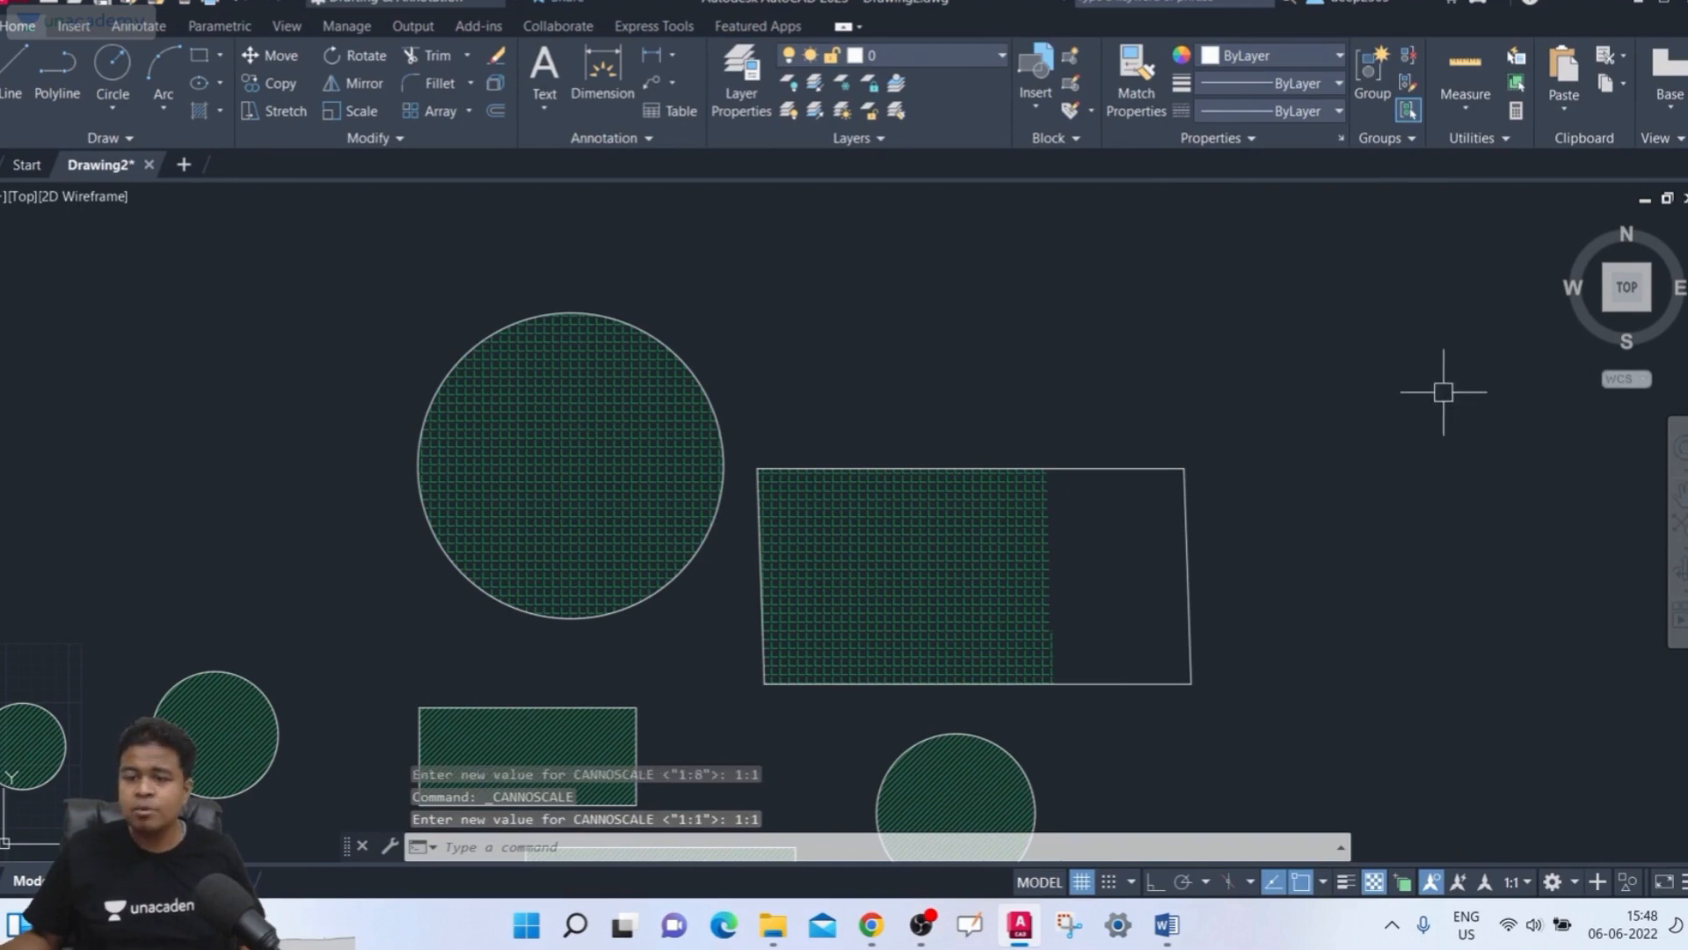
Change the drawing's annotation scale to 1:4
middle_drag(1386, 445, 1387, 360)
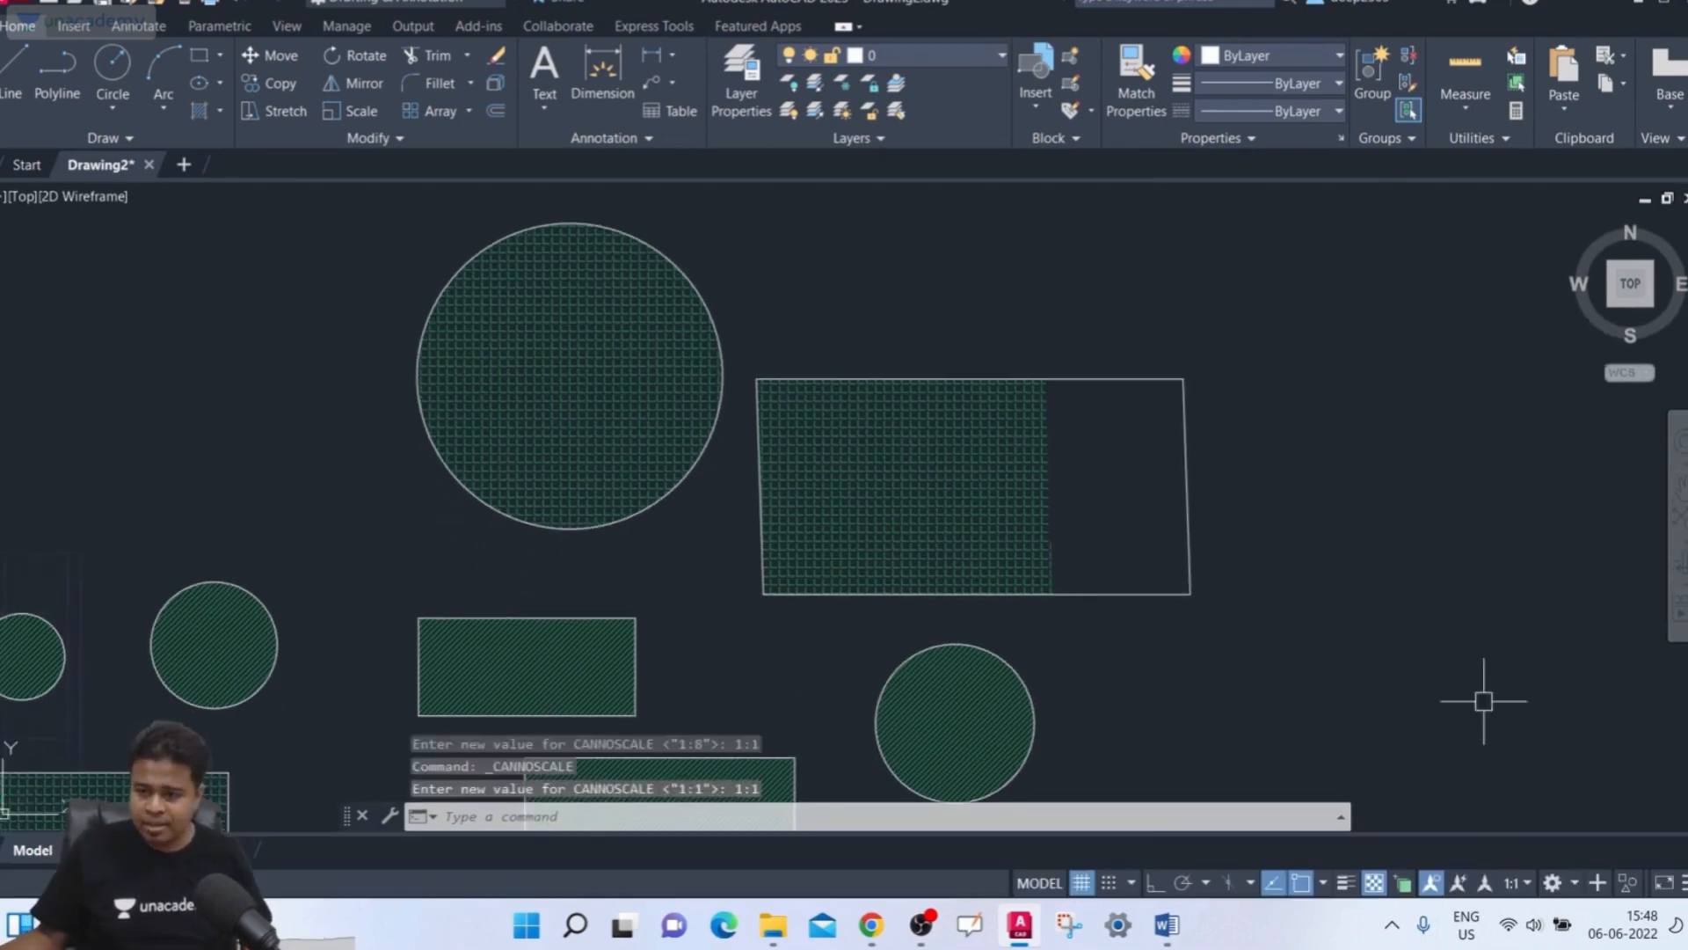
click(1527, 883)
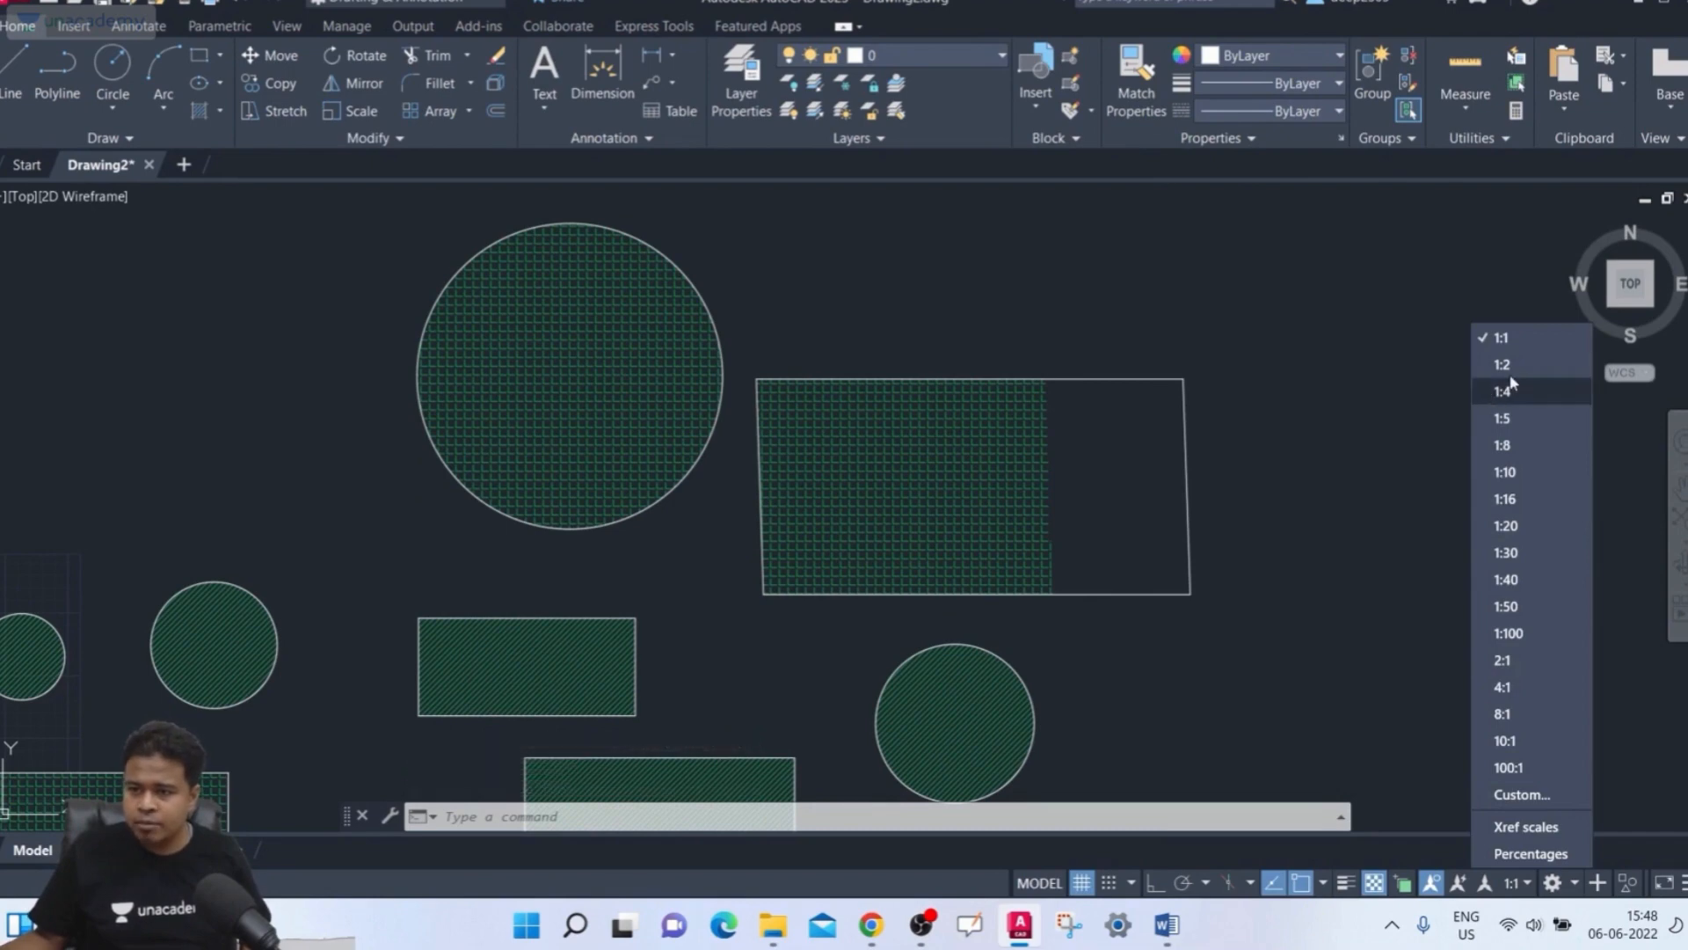
click(1495, 390)
middle_drag(1449, 466, 1436, 475)
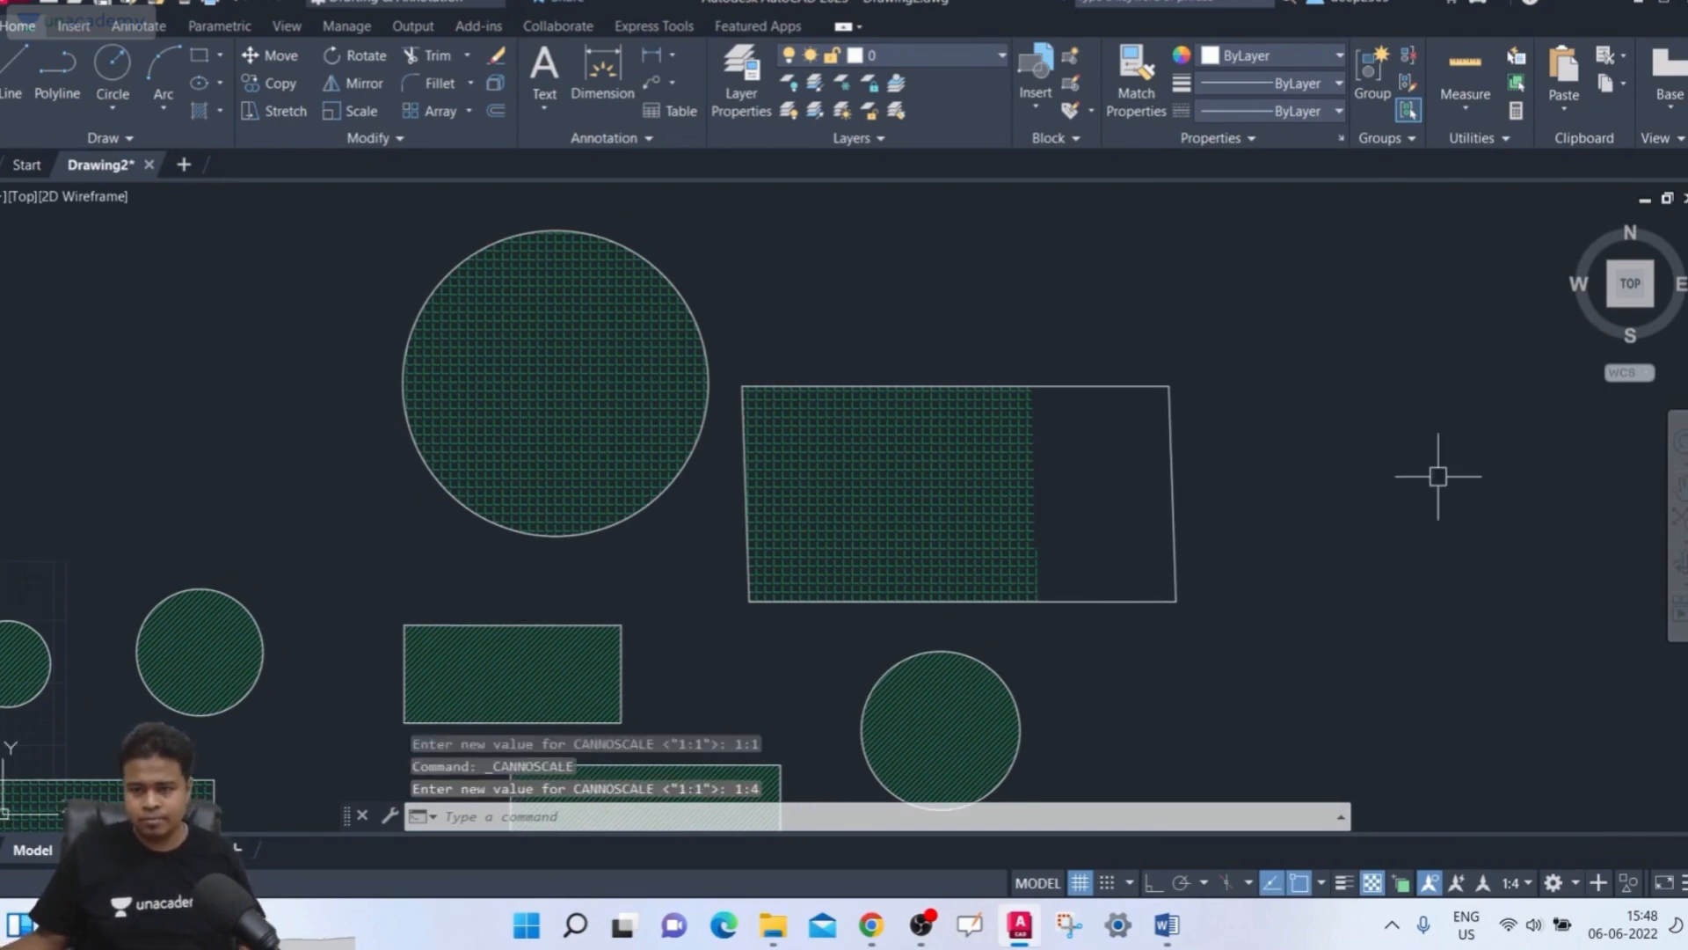
middle_drag(1347, 434, 1351, 370)
scroll(1328, 391, up, 2)
scroll(1311, 414, down, 2)
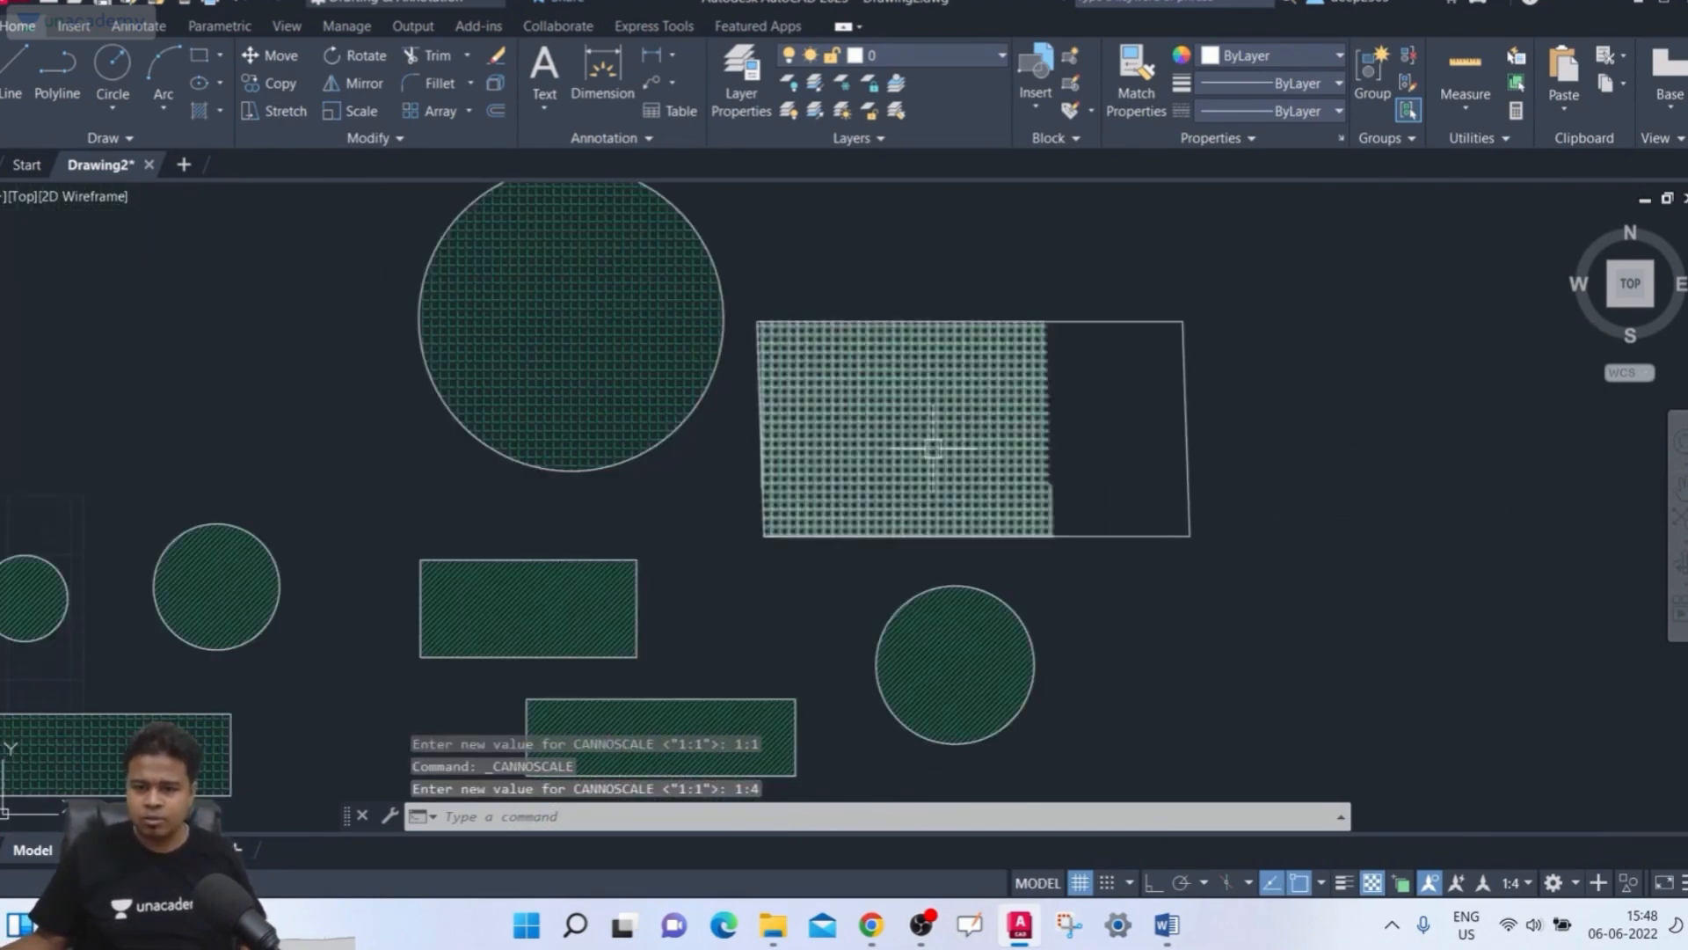
Select the rectangle's hatch and delete it
click(931, 446)
key(Delete)
middle_drag(944, 472, 919, 478)
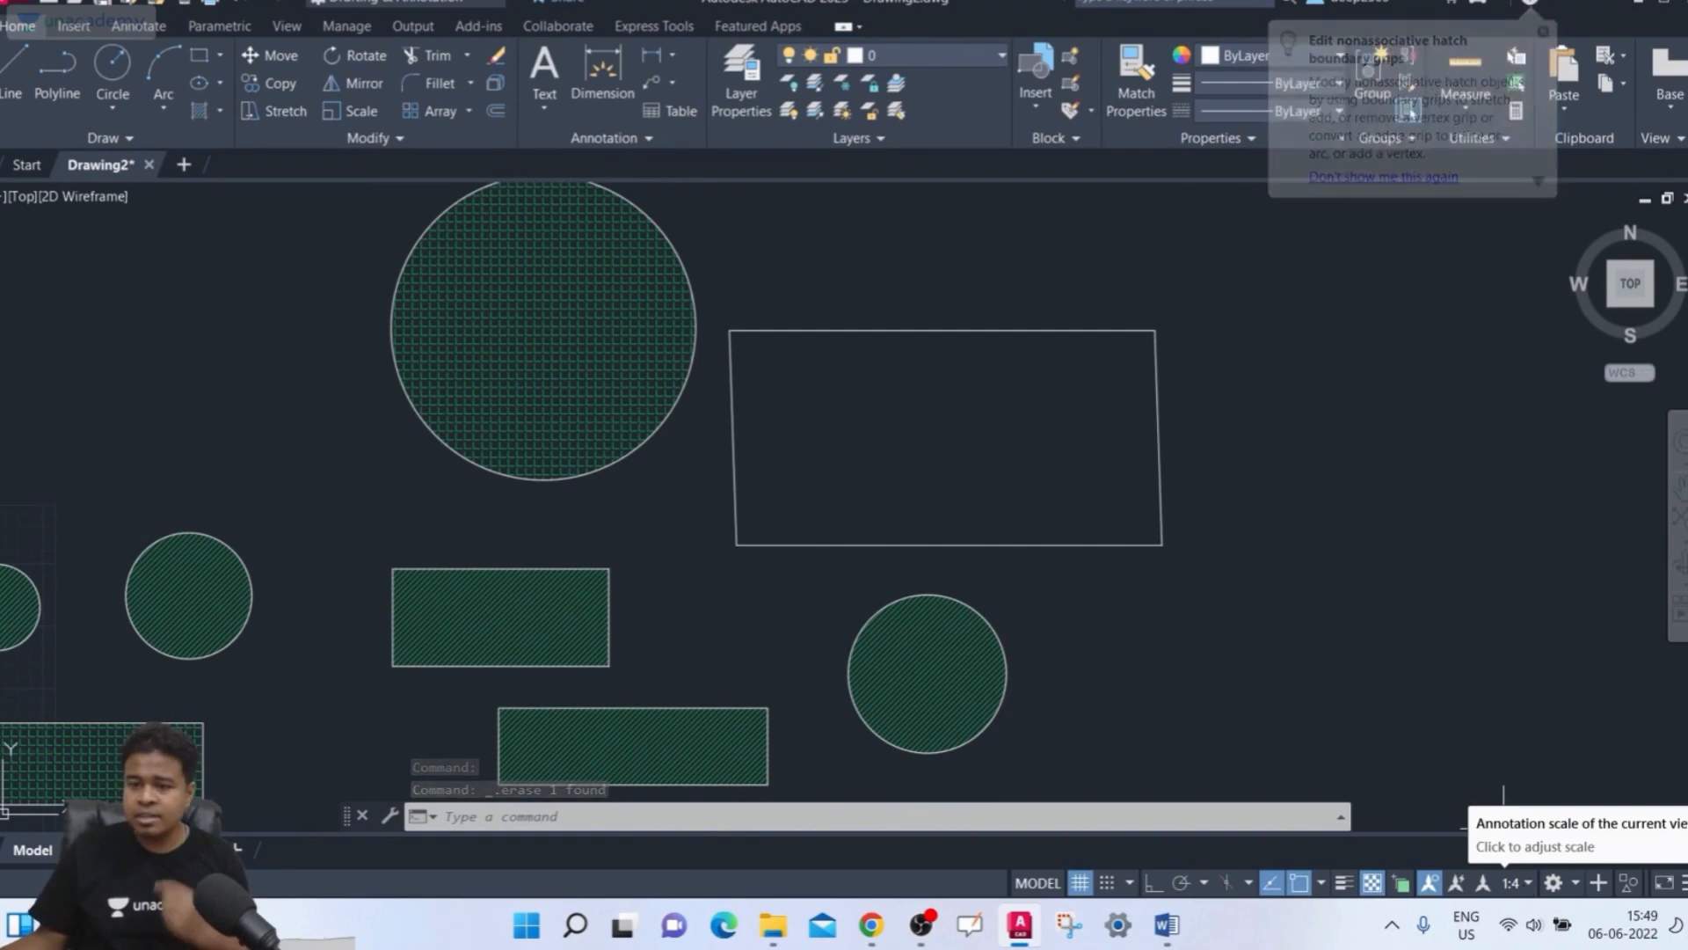
middle_drag(1229, 568, 1226, 602)
Start Hatch, select the empty rectangle as the boundary object, and turn on the Annotative option
text(h)
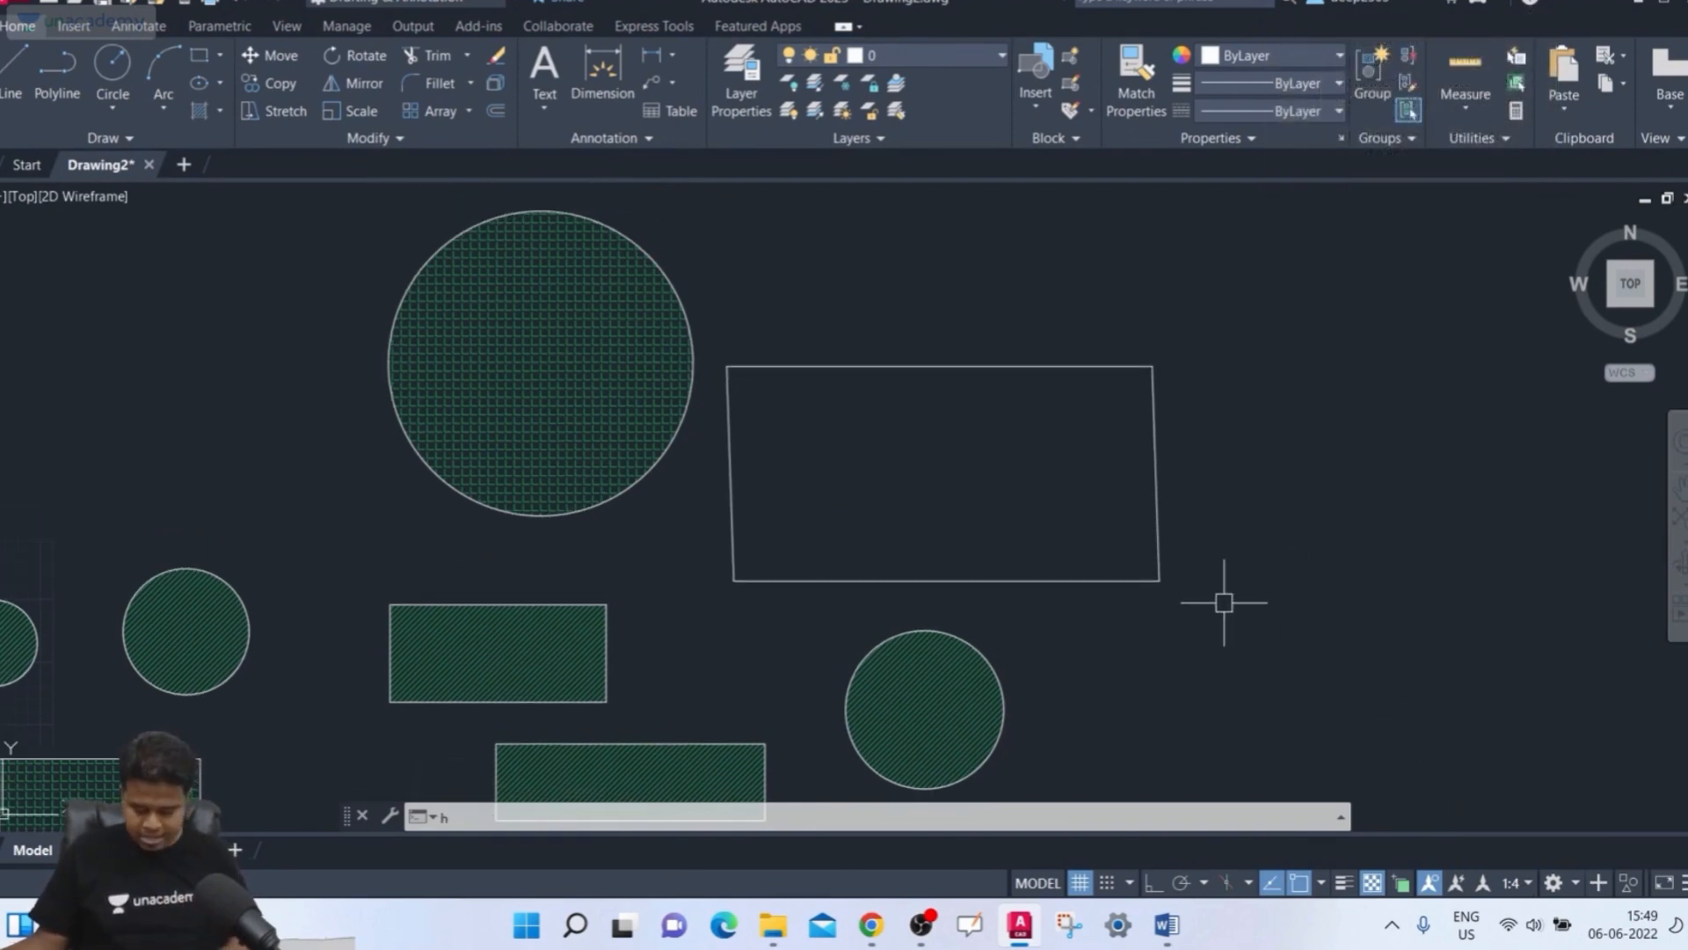
key(Return)
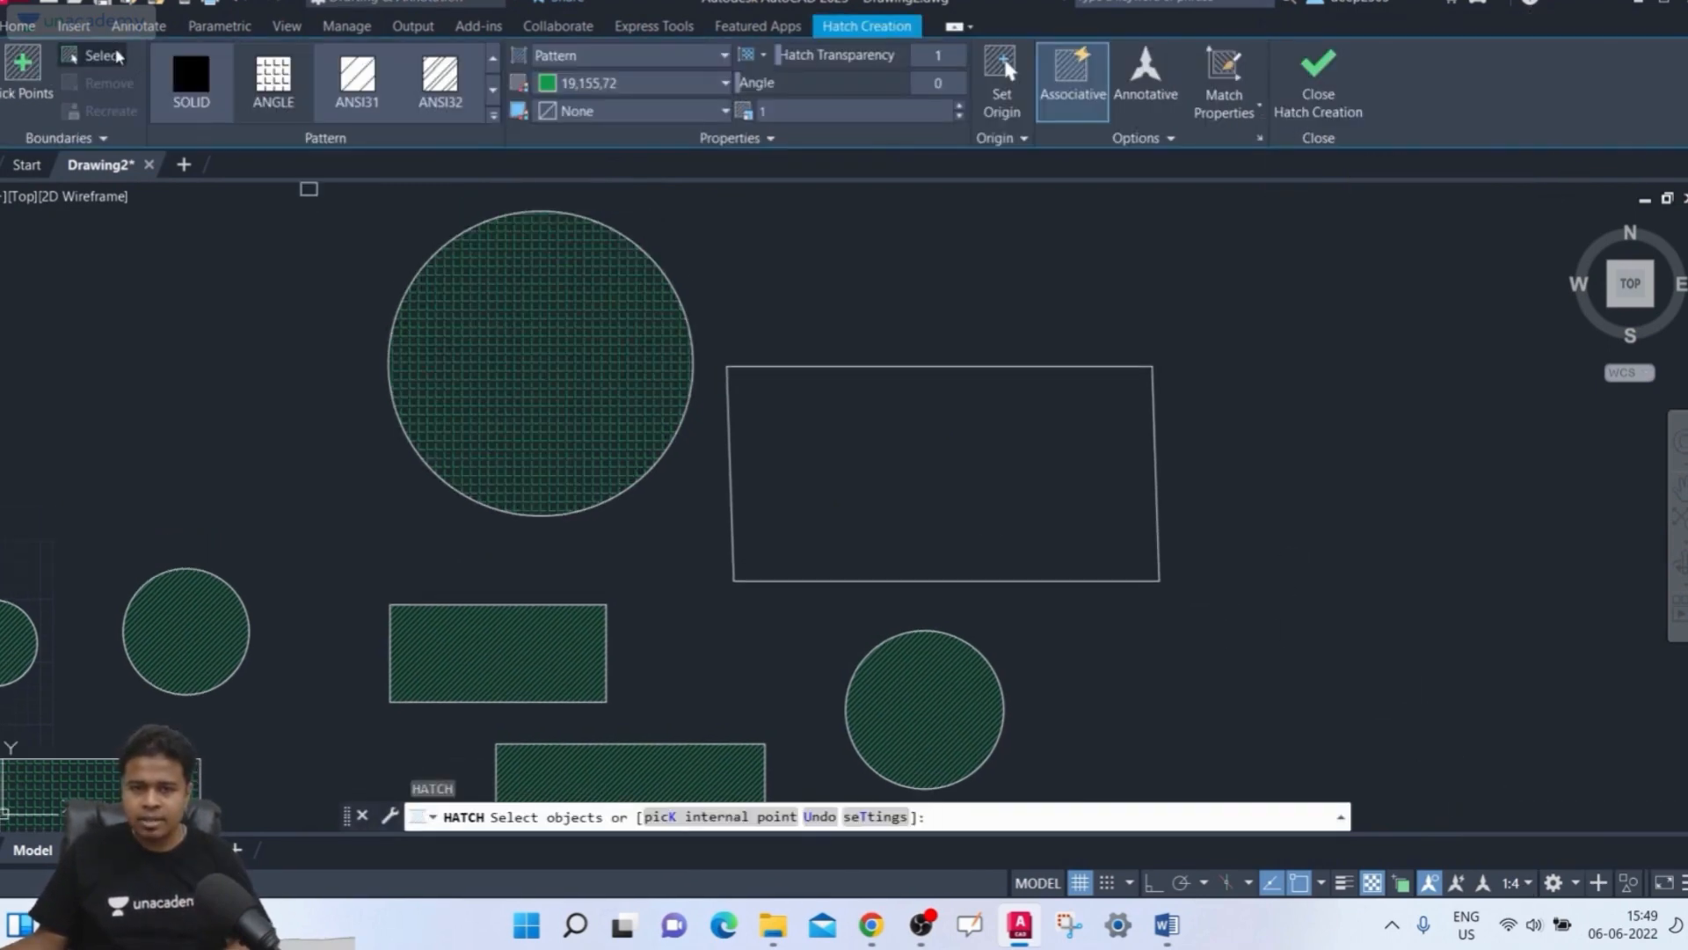
click(75, 55)
click(882, 367)
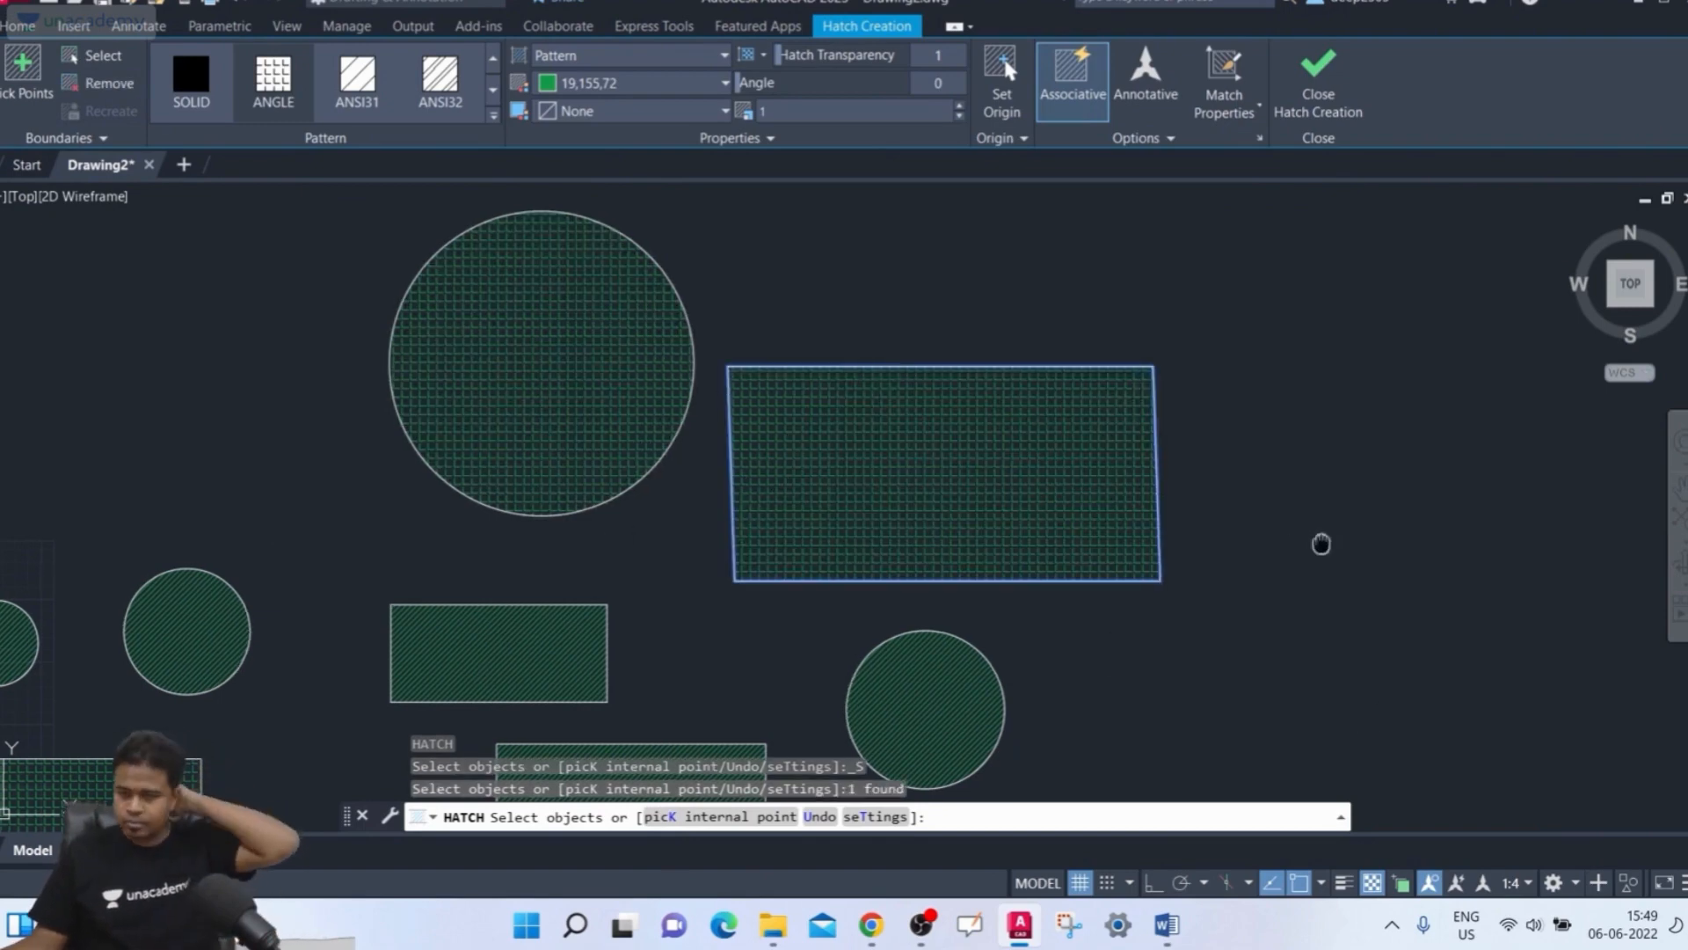
middle_drag(1319, 543, 1349, 539)
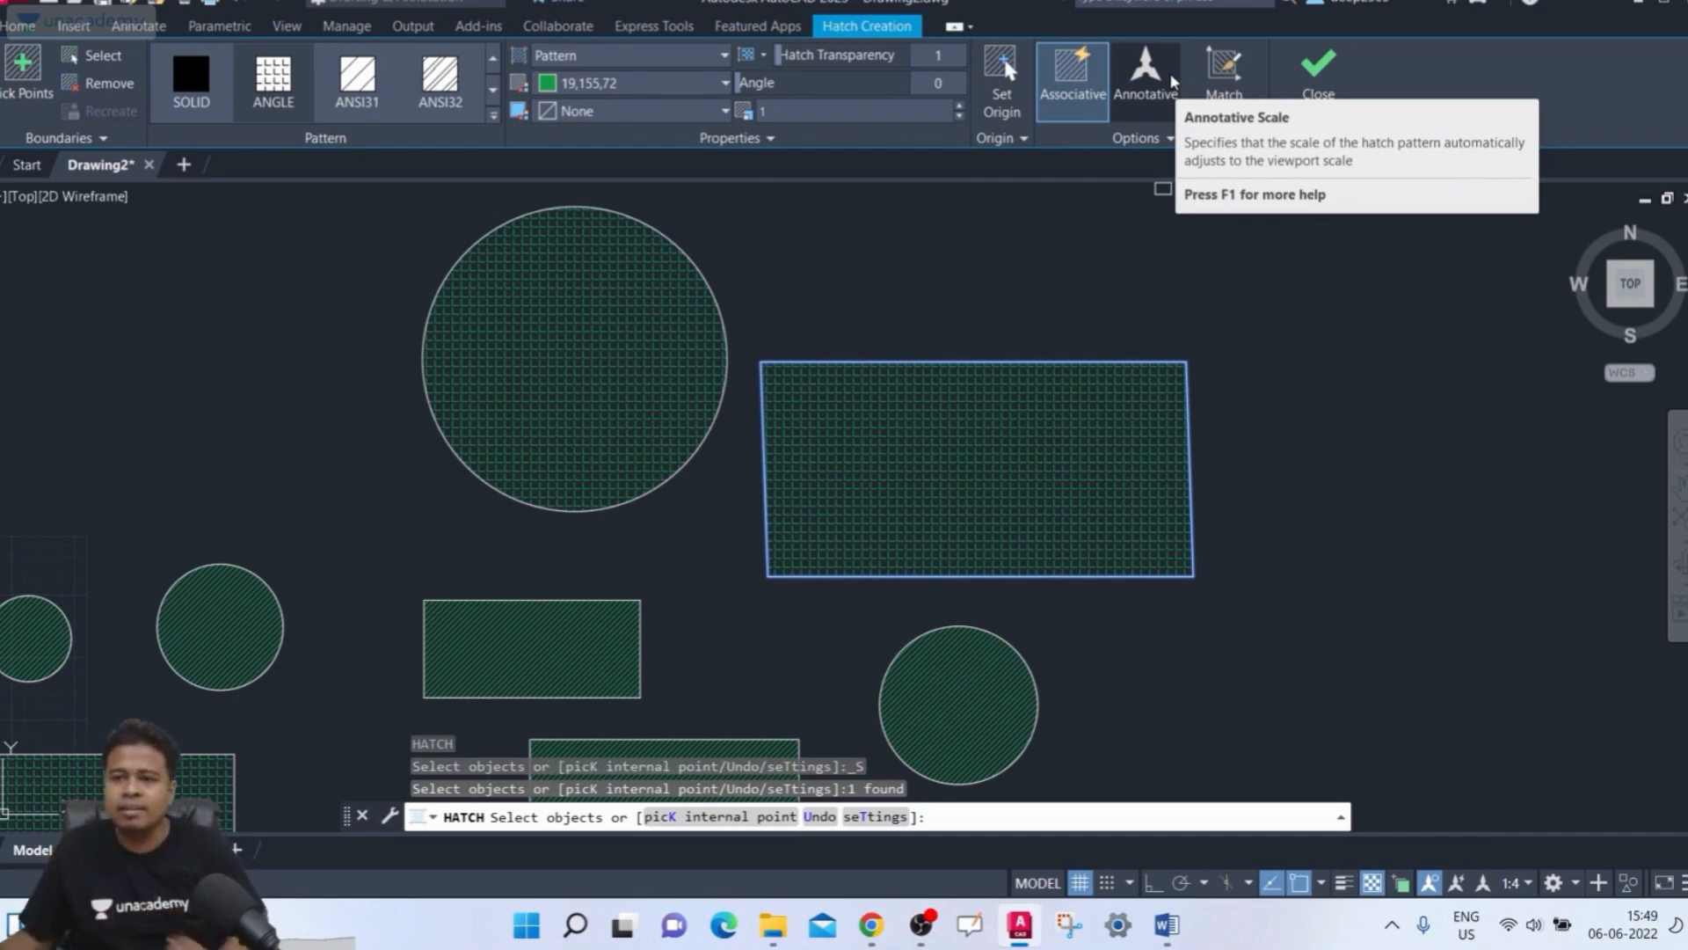
click(1145, 74)
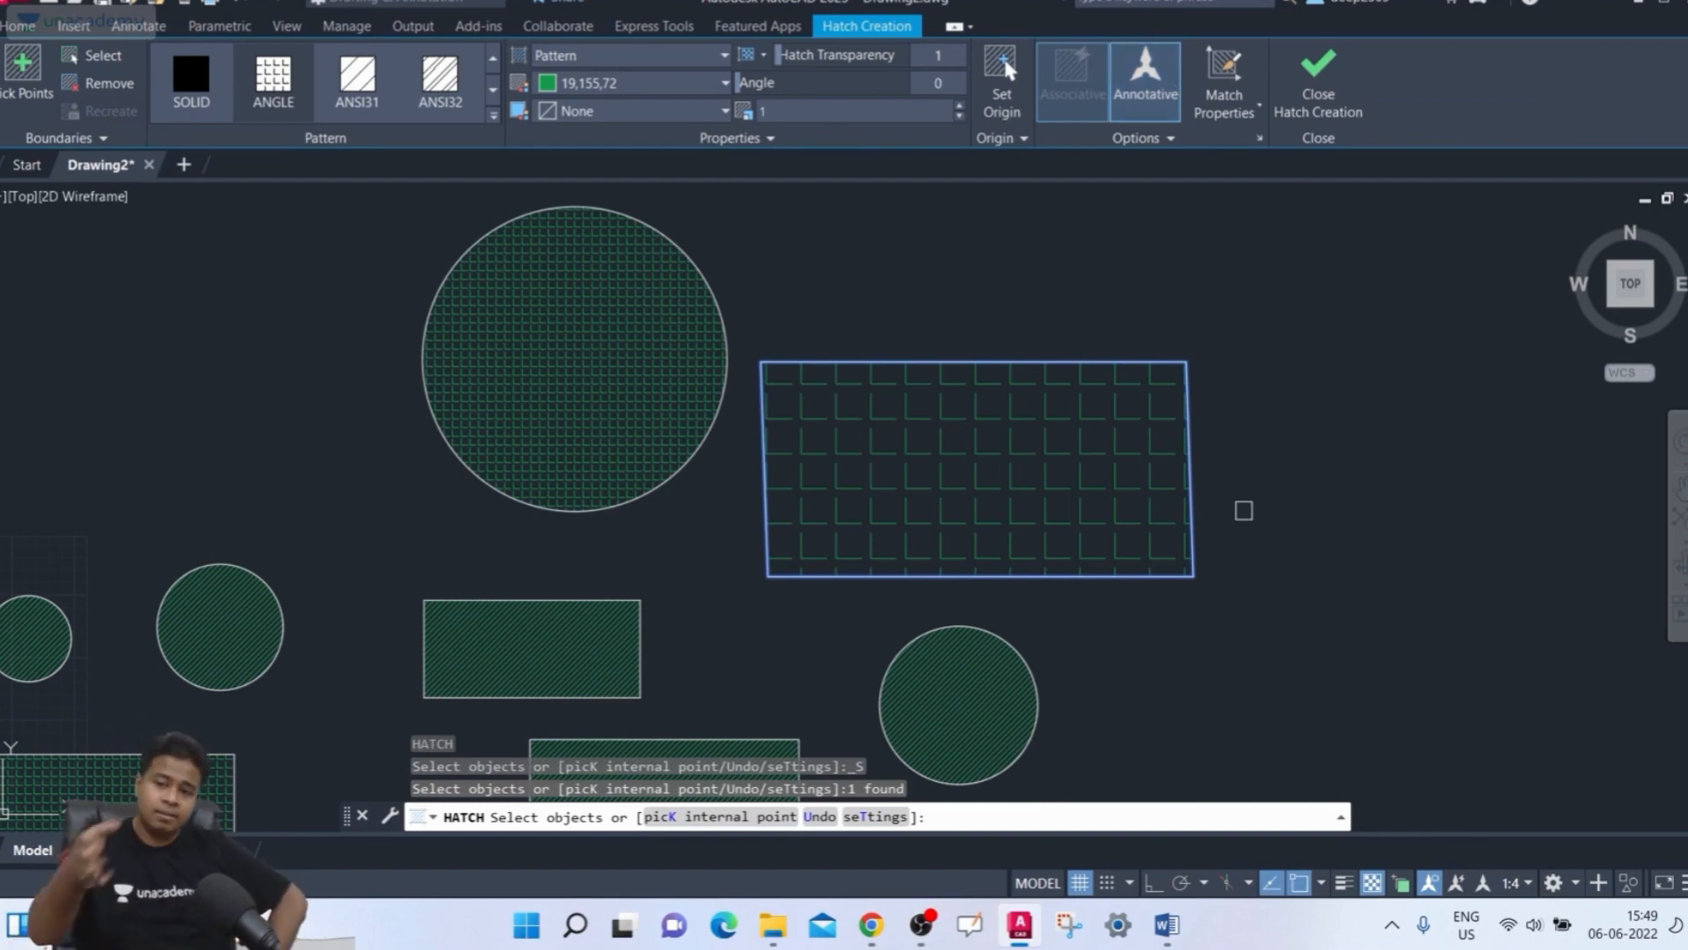
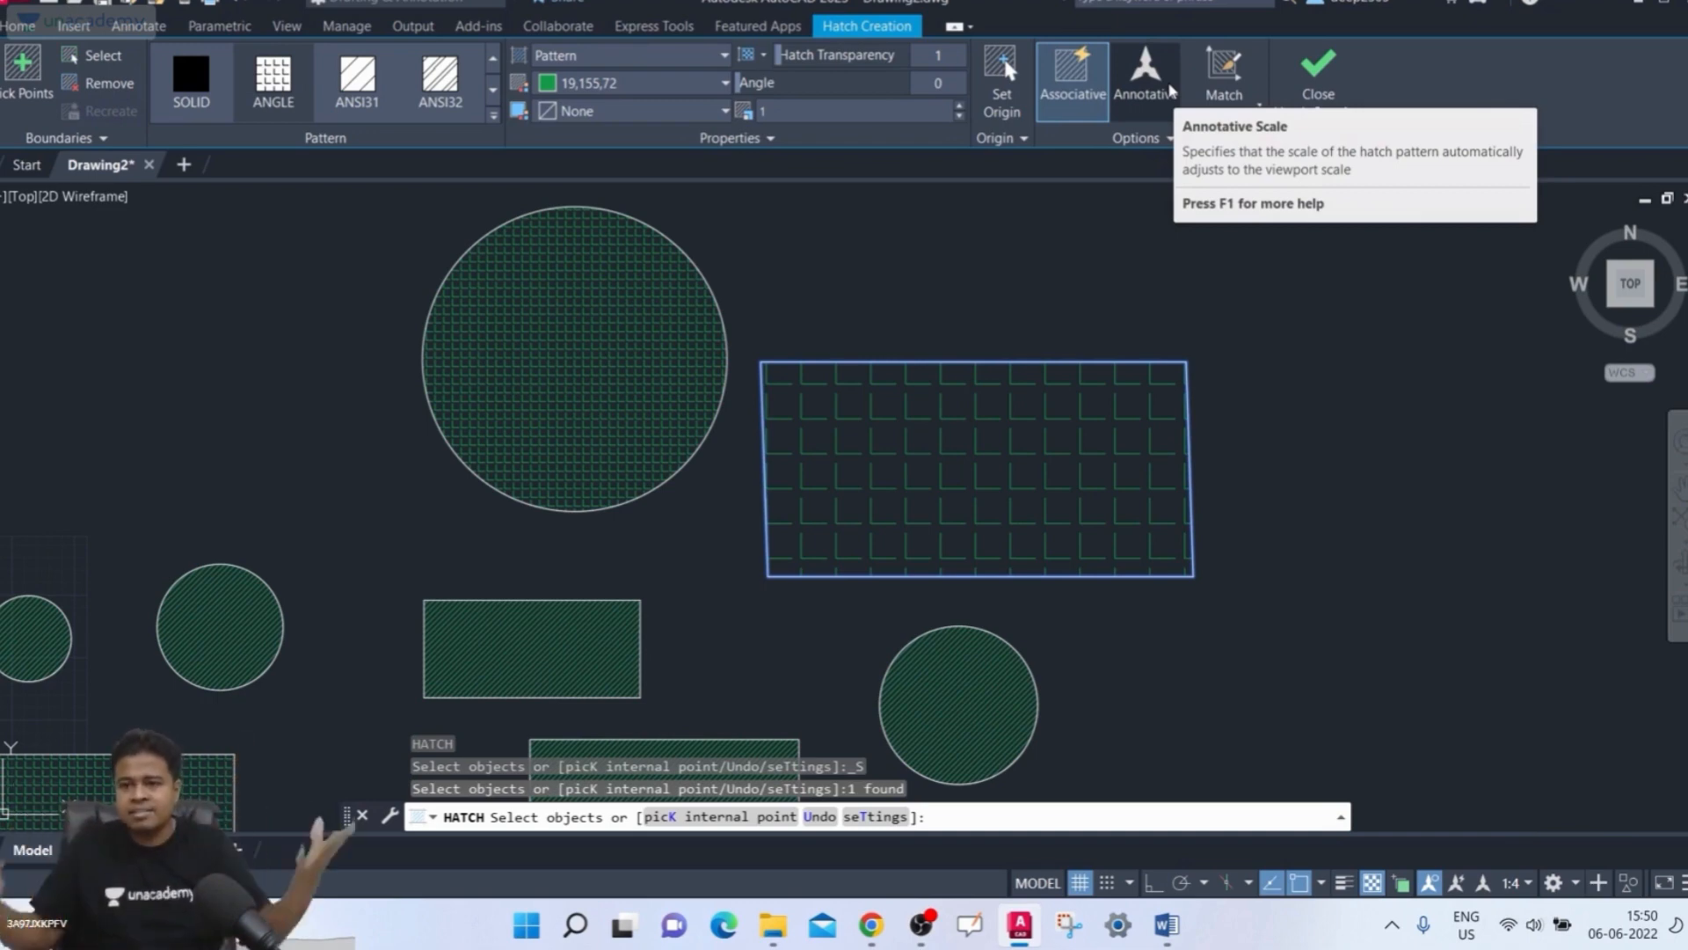
Turn on Annotative for the rectangle's hatch and close Hatch Creation
click(1170, 88)
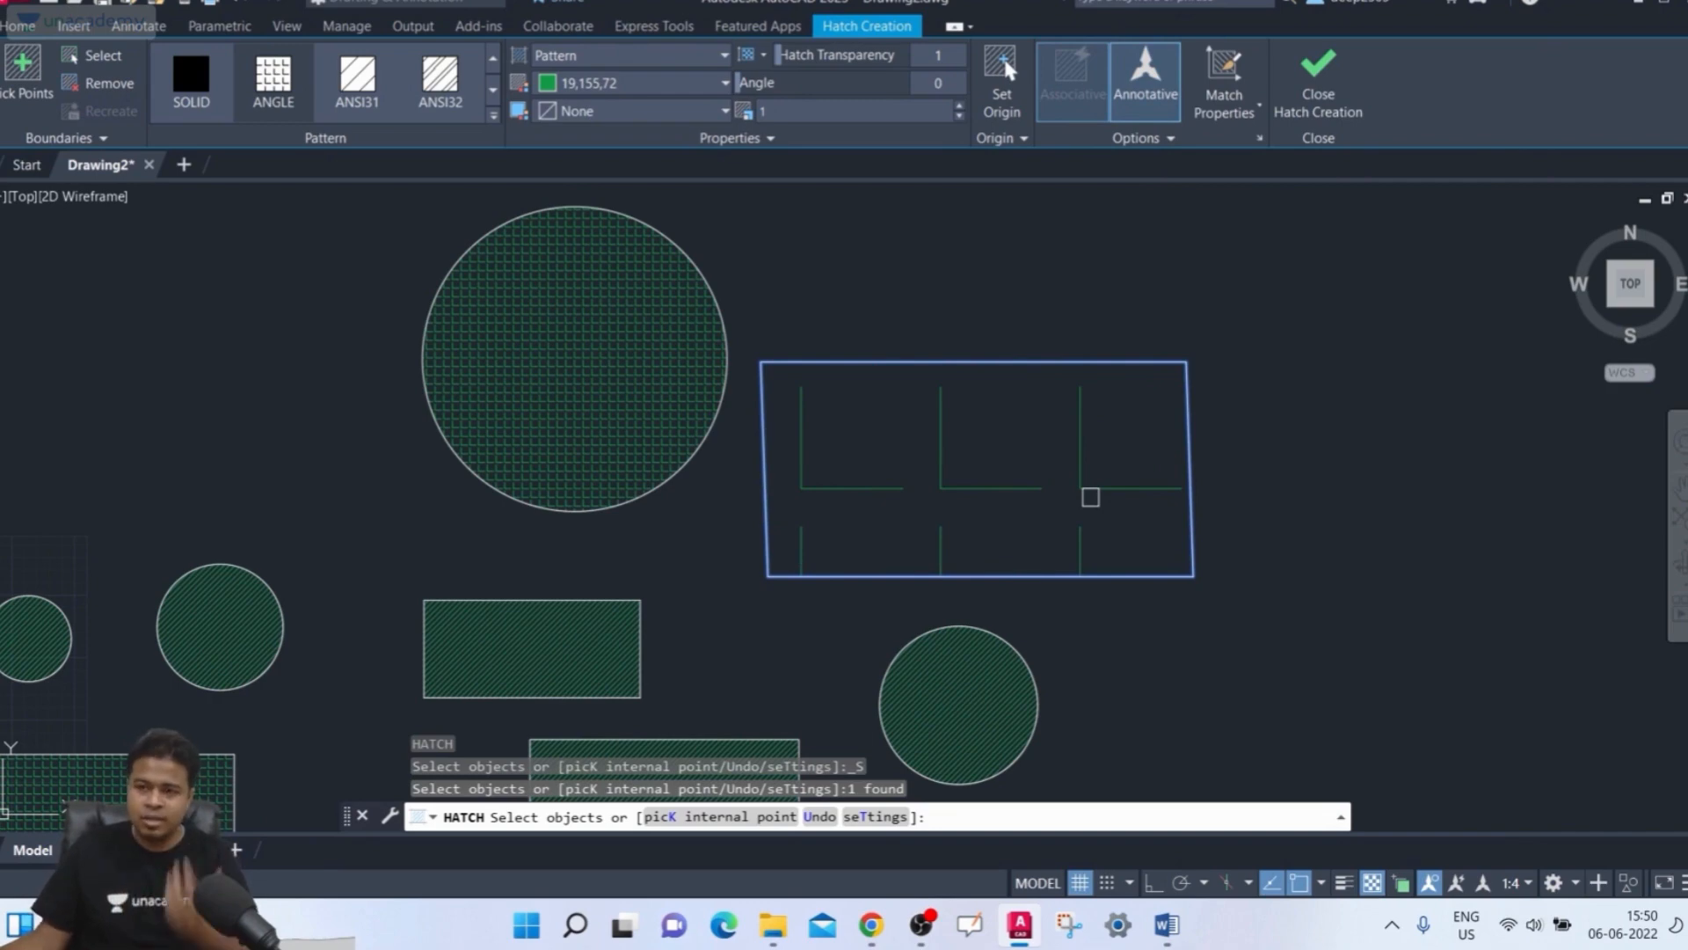
click(1353, 87)
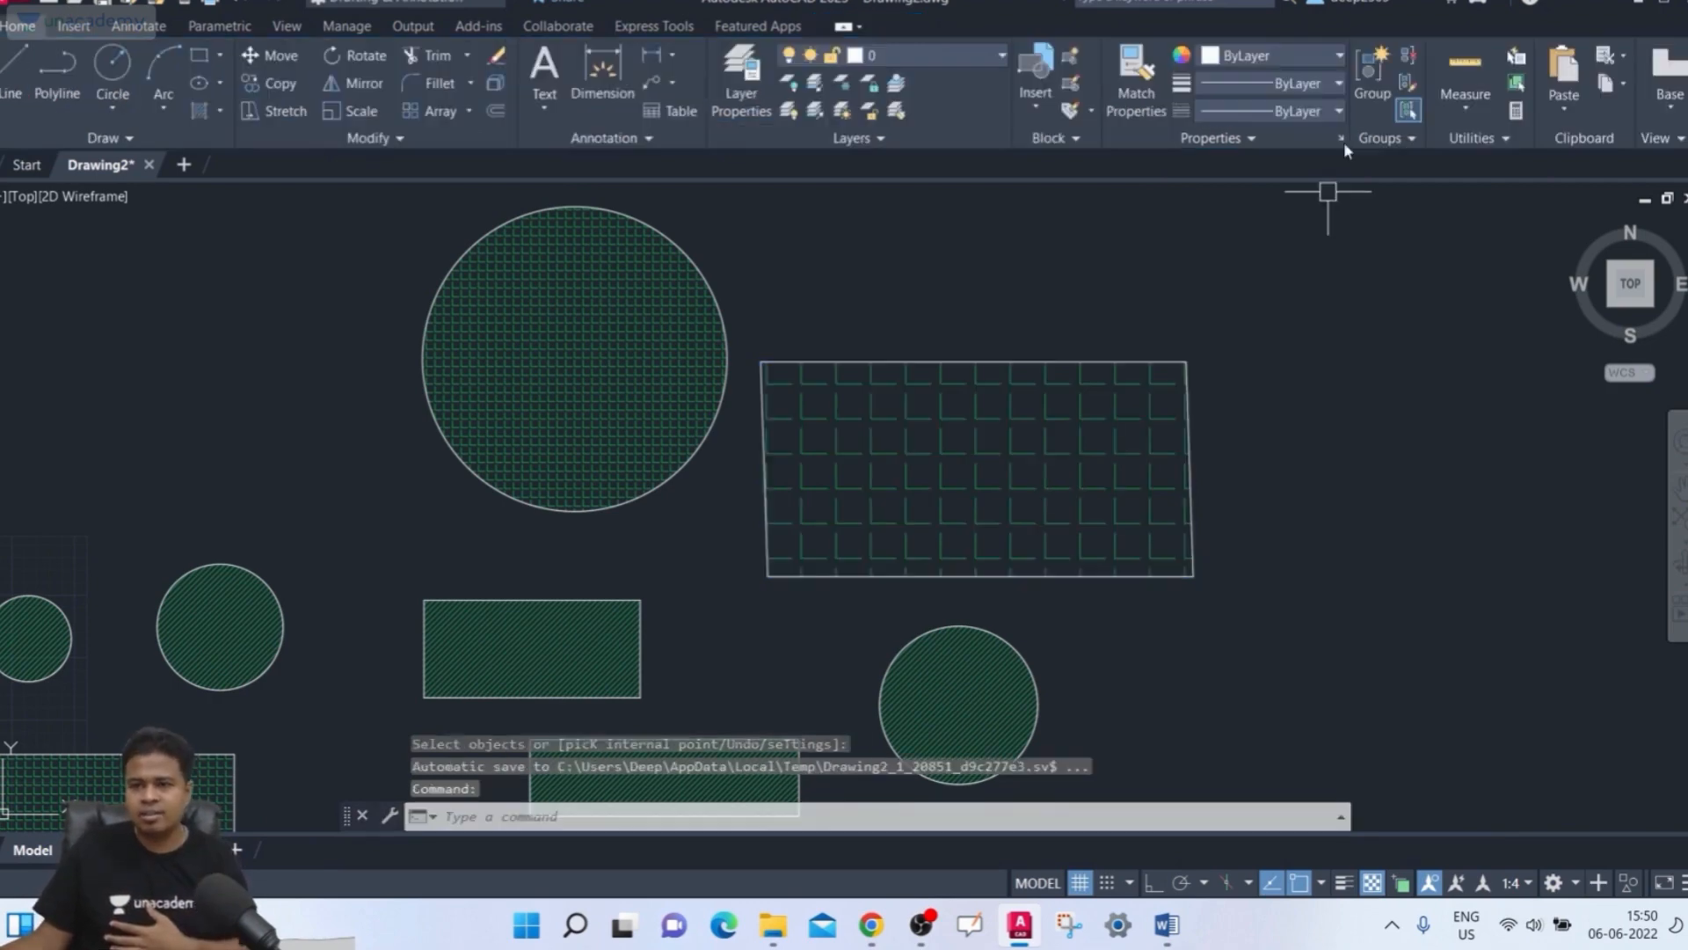
Select the large circle's hatch and delete it
scroll(1251, 490, down, 3)
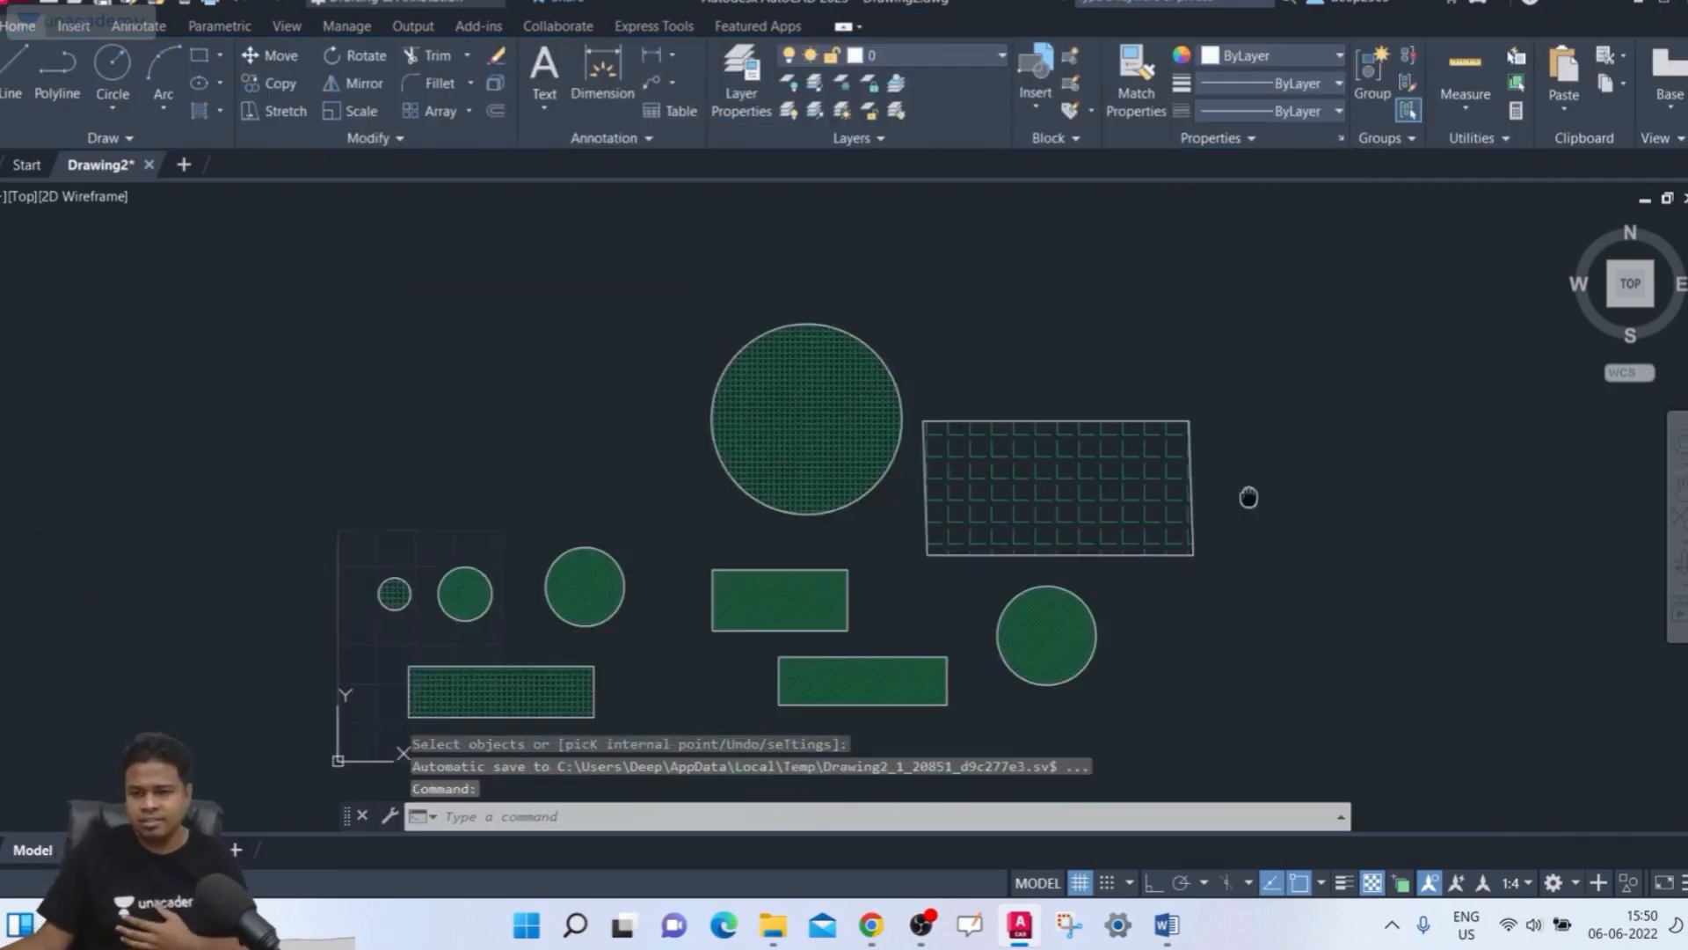
middle_drag(1248, 498, 1187, 387)
scroll(1180, 387, up, 3)
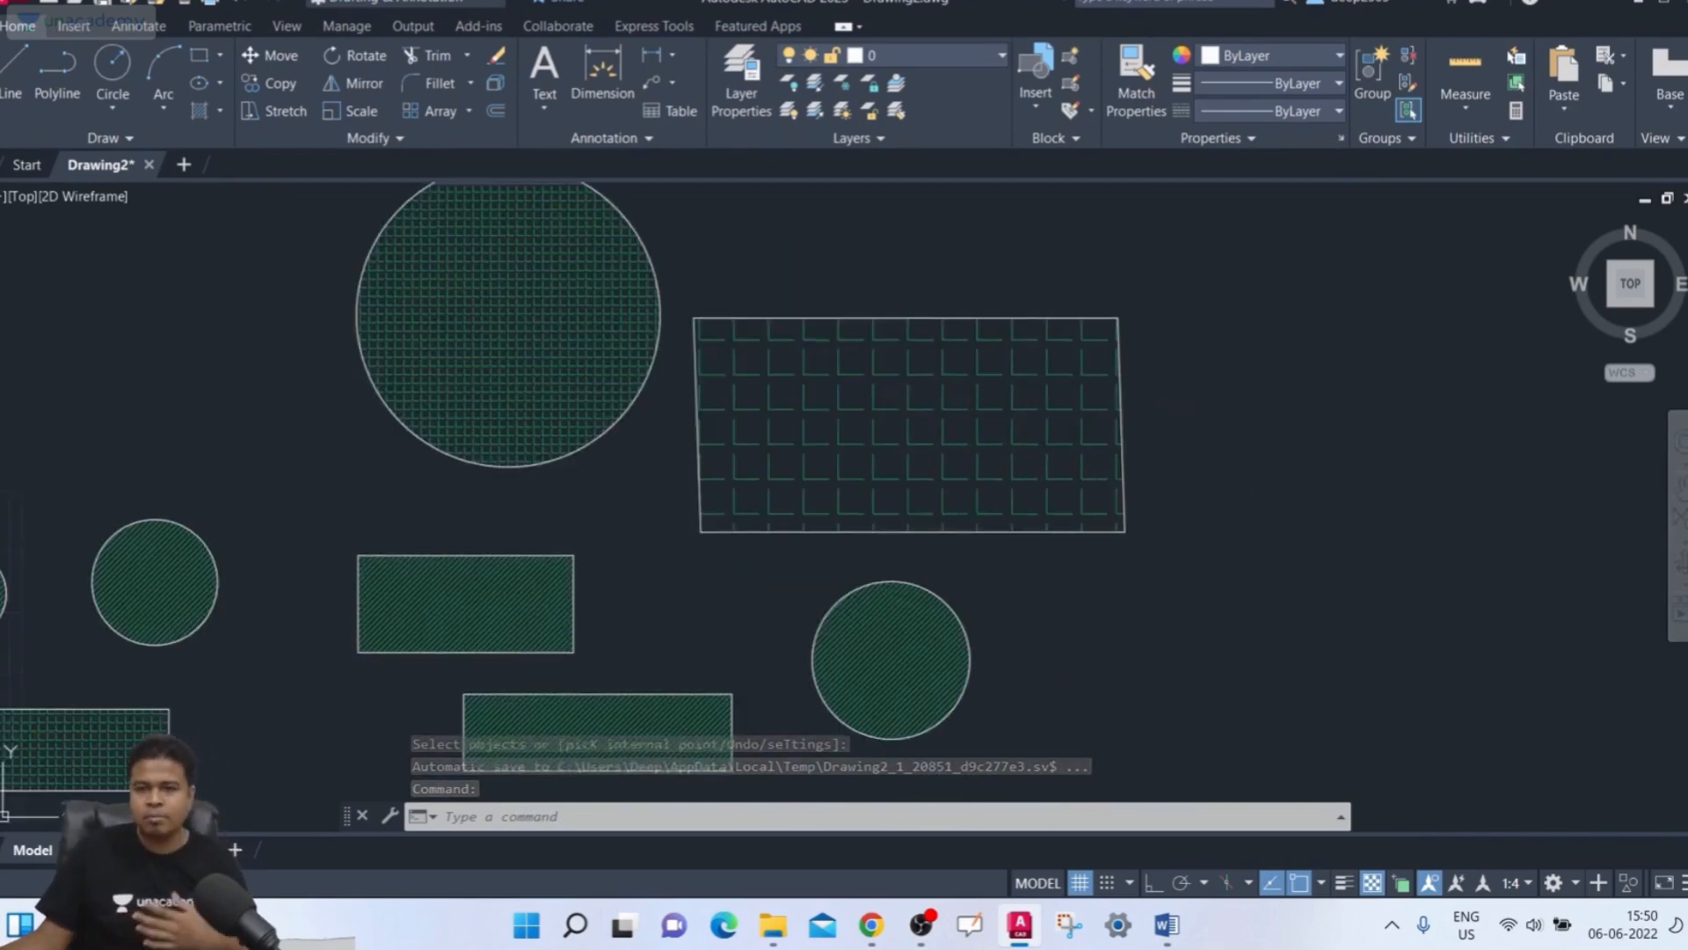
middle_drag(1184, 484, 1217, 565)
scroll(1149, 566, down, 2)
click(794, 430)
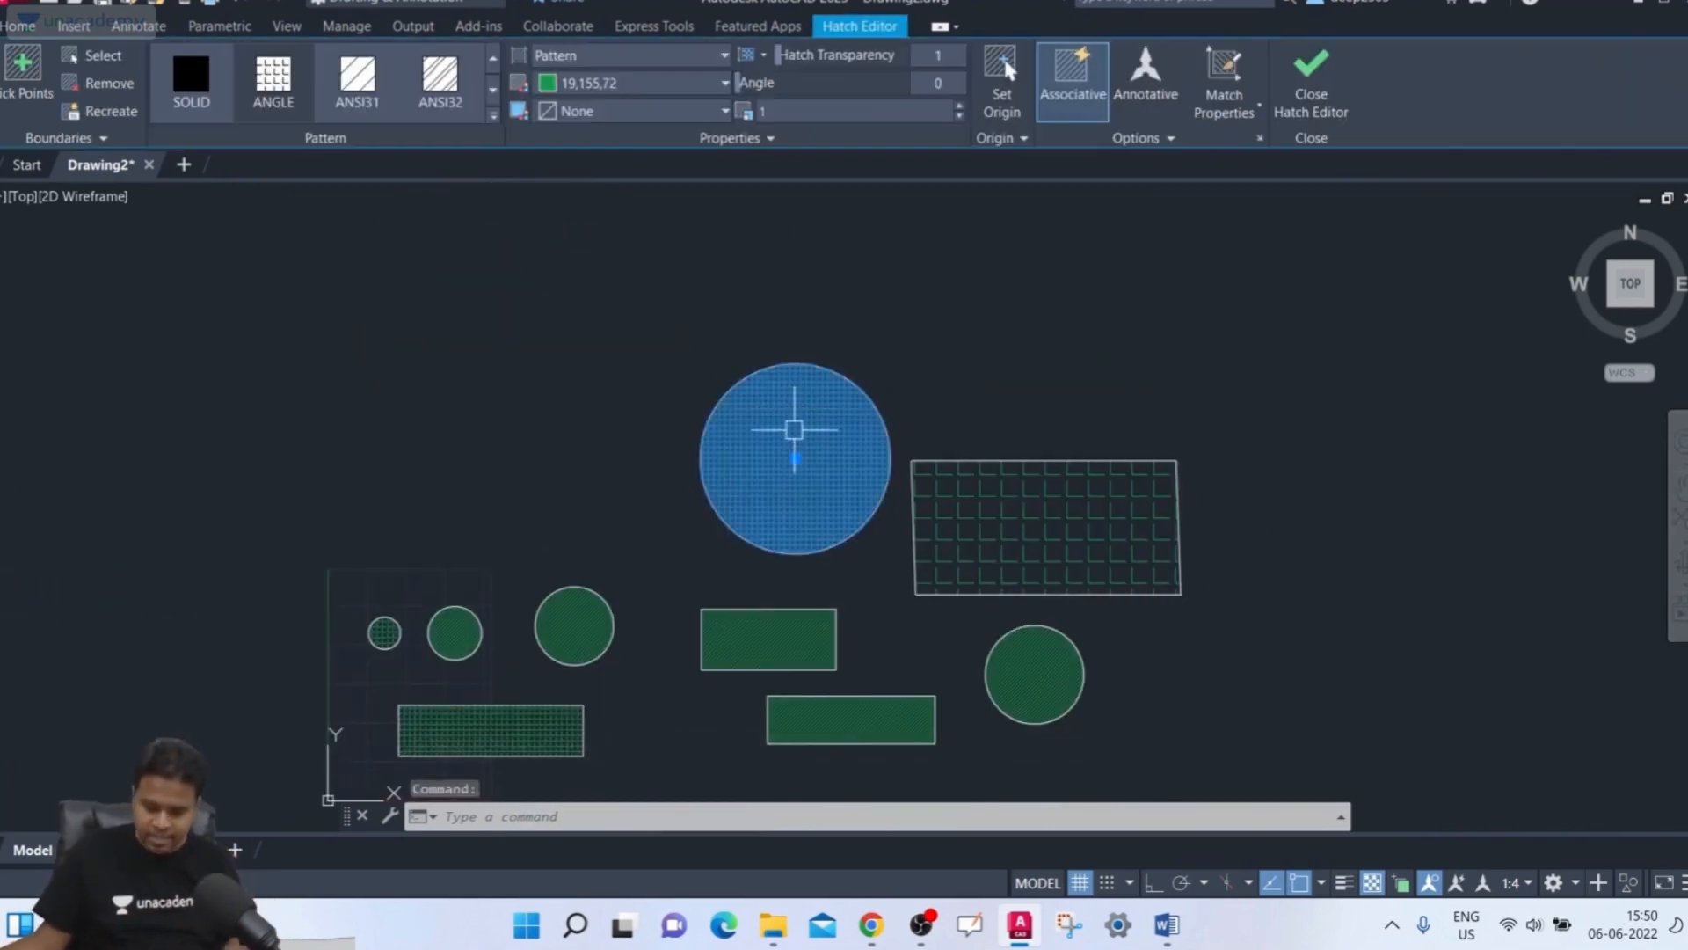
key(Delete)
Start Hatch, select the empty large circle as the boundary, toggle Annotative off, and close Hatch Creation
mouse_move(792, 550)
middle_down()
mouse_move(888, 490)
mouse_move(821, 555)
middle_up()
scroll(889, 490, up, 2)
text(h)
key(Return)
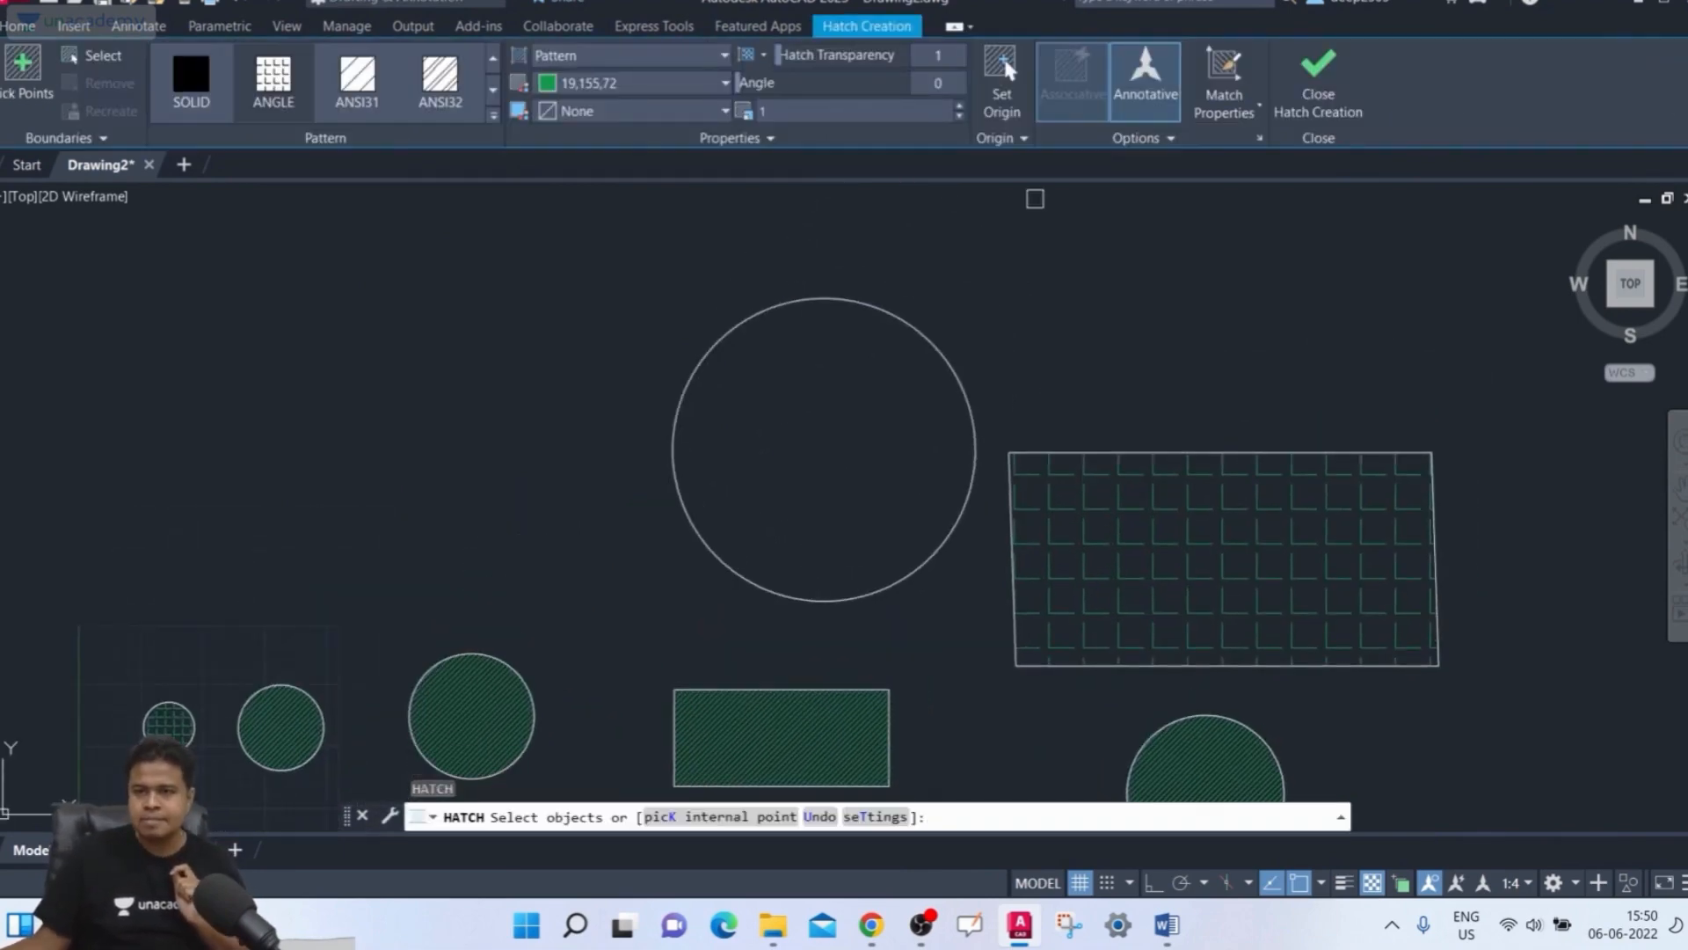
click(1140, 104)
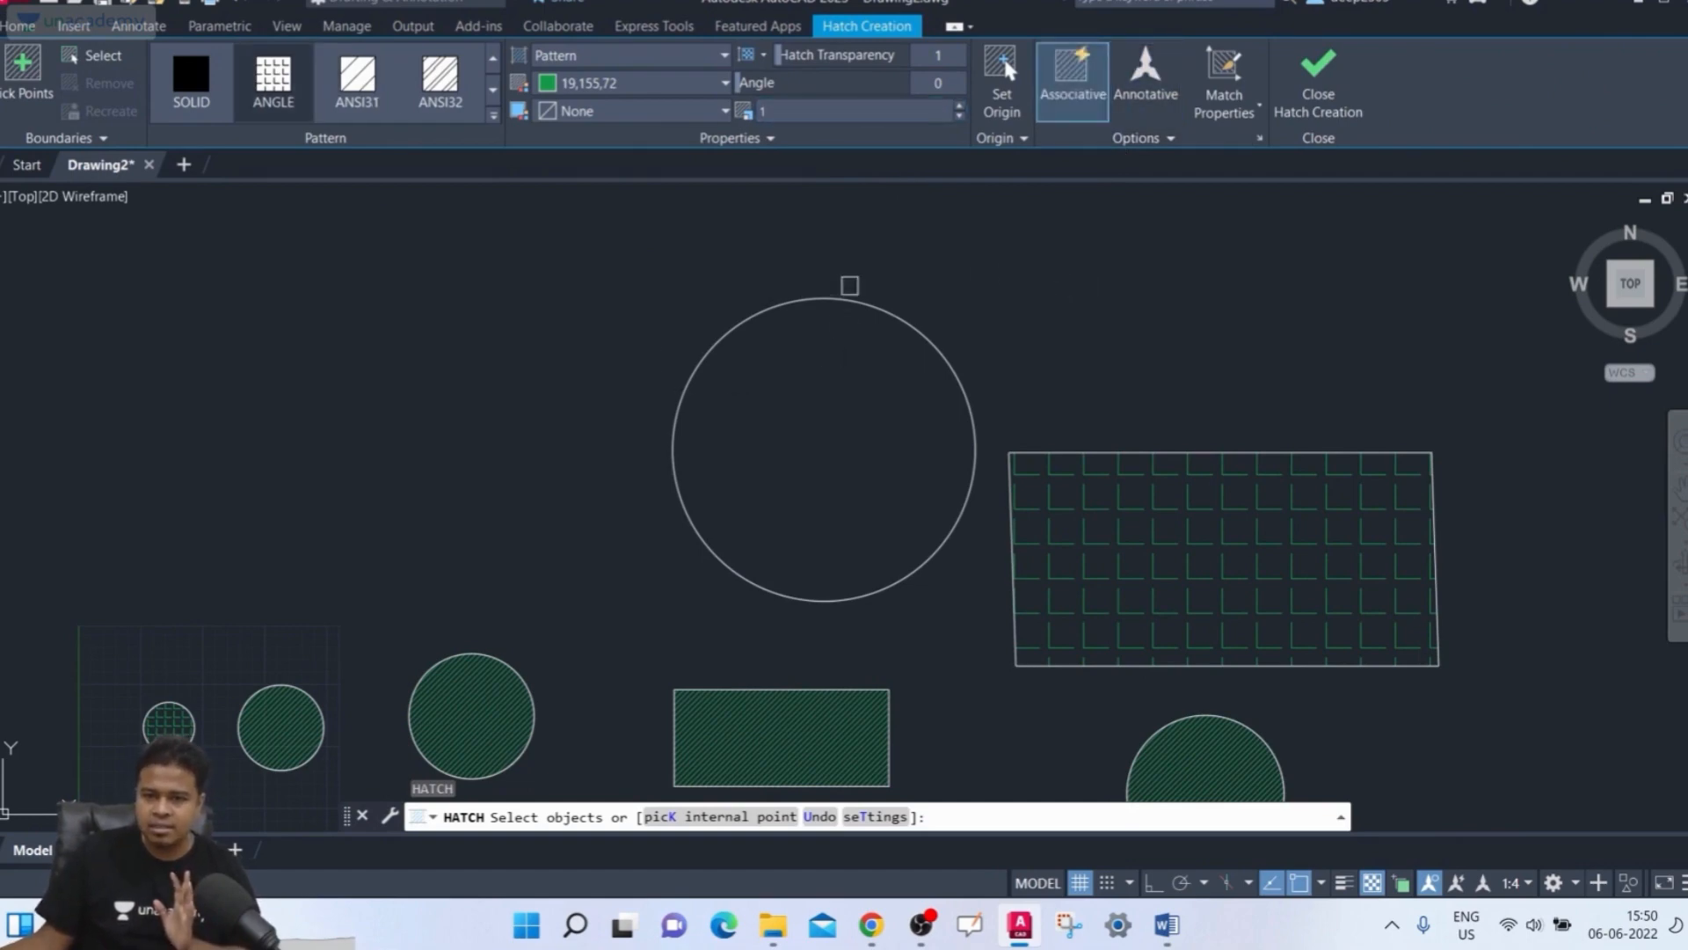
click(97, 55)
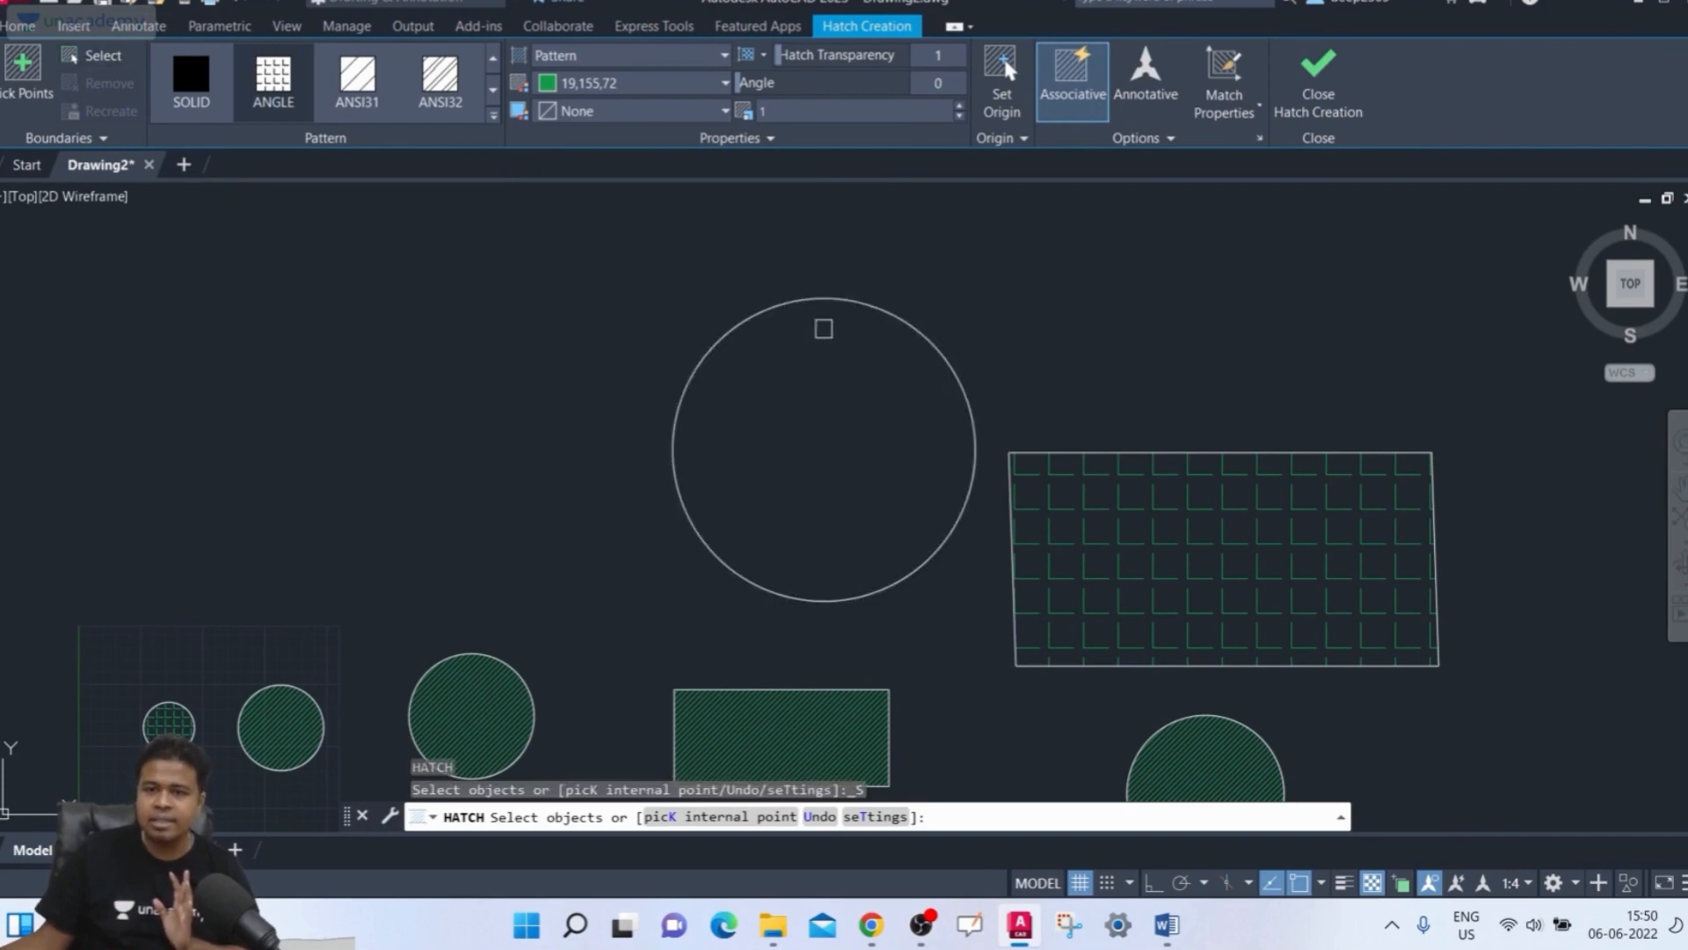
click(824, 299)
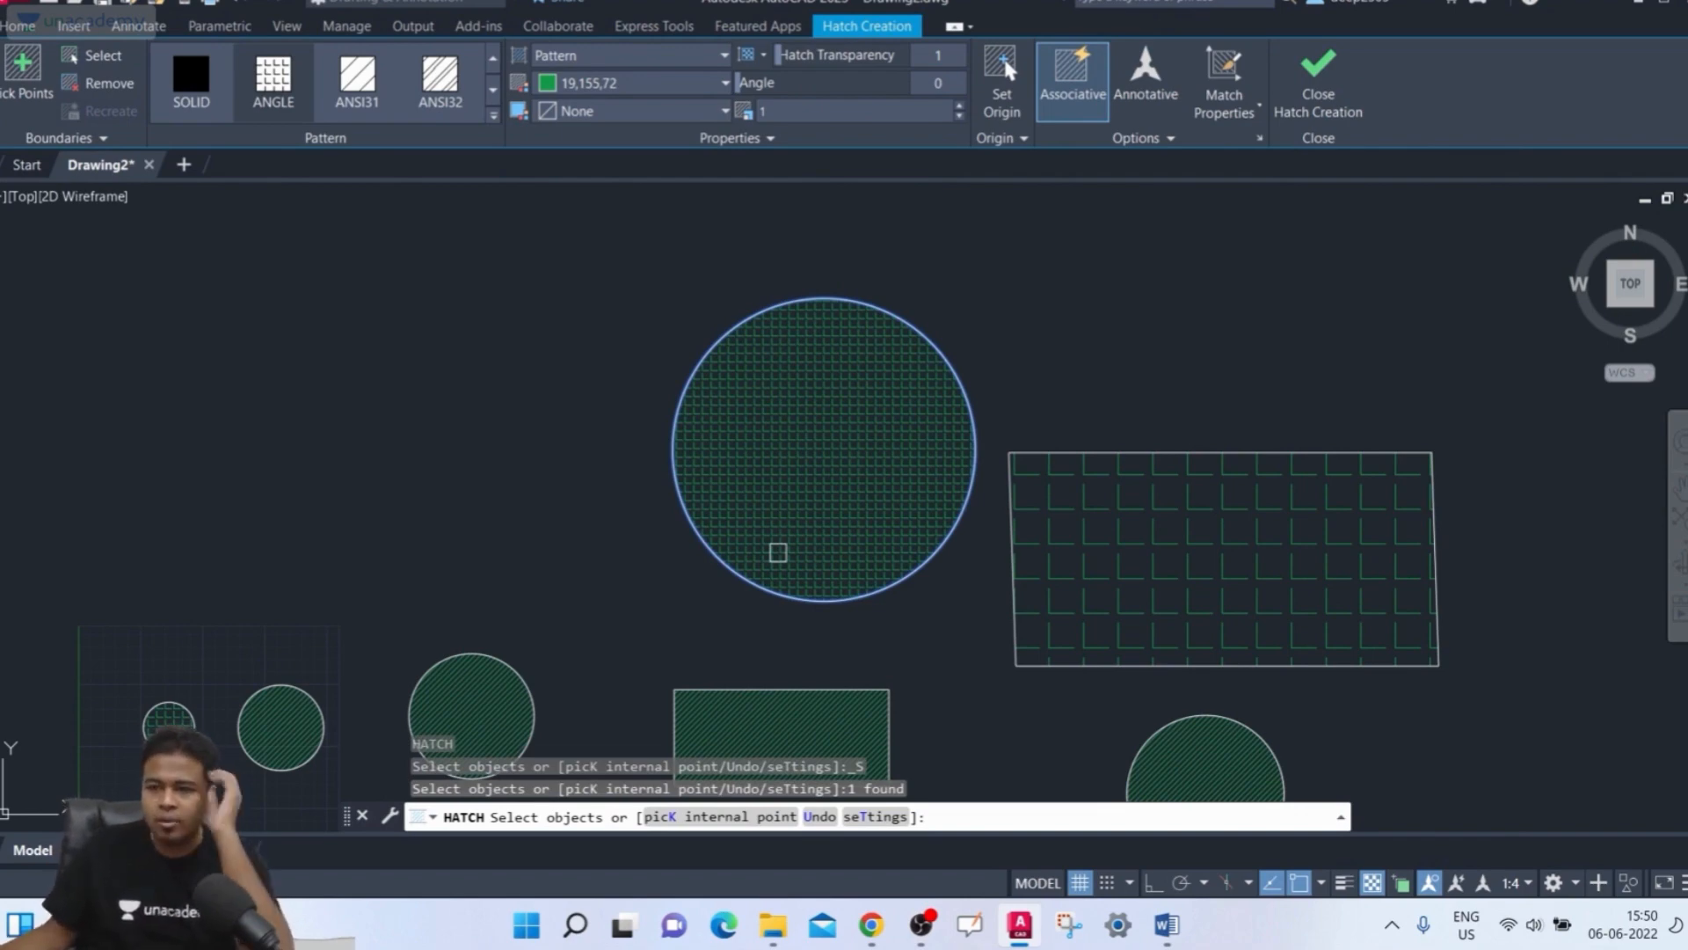
click(1168, 140)
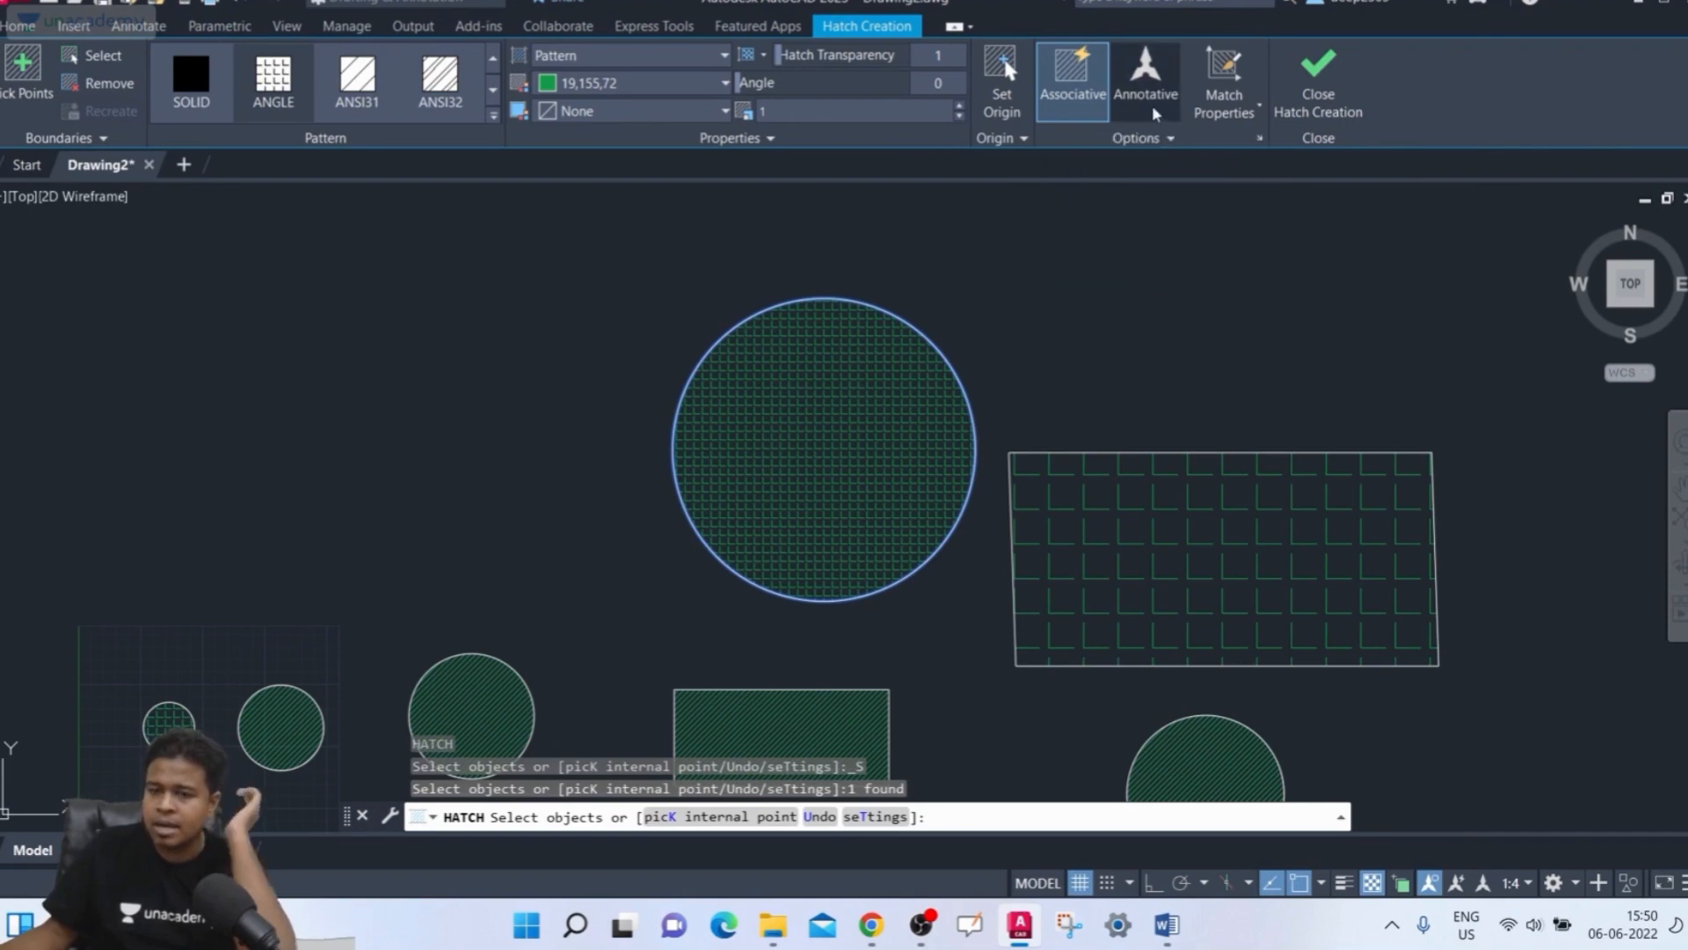
click(1151, 104)
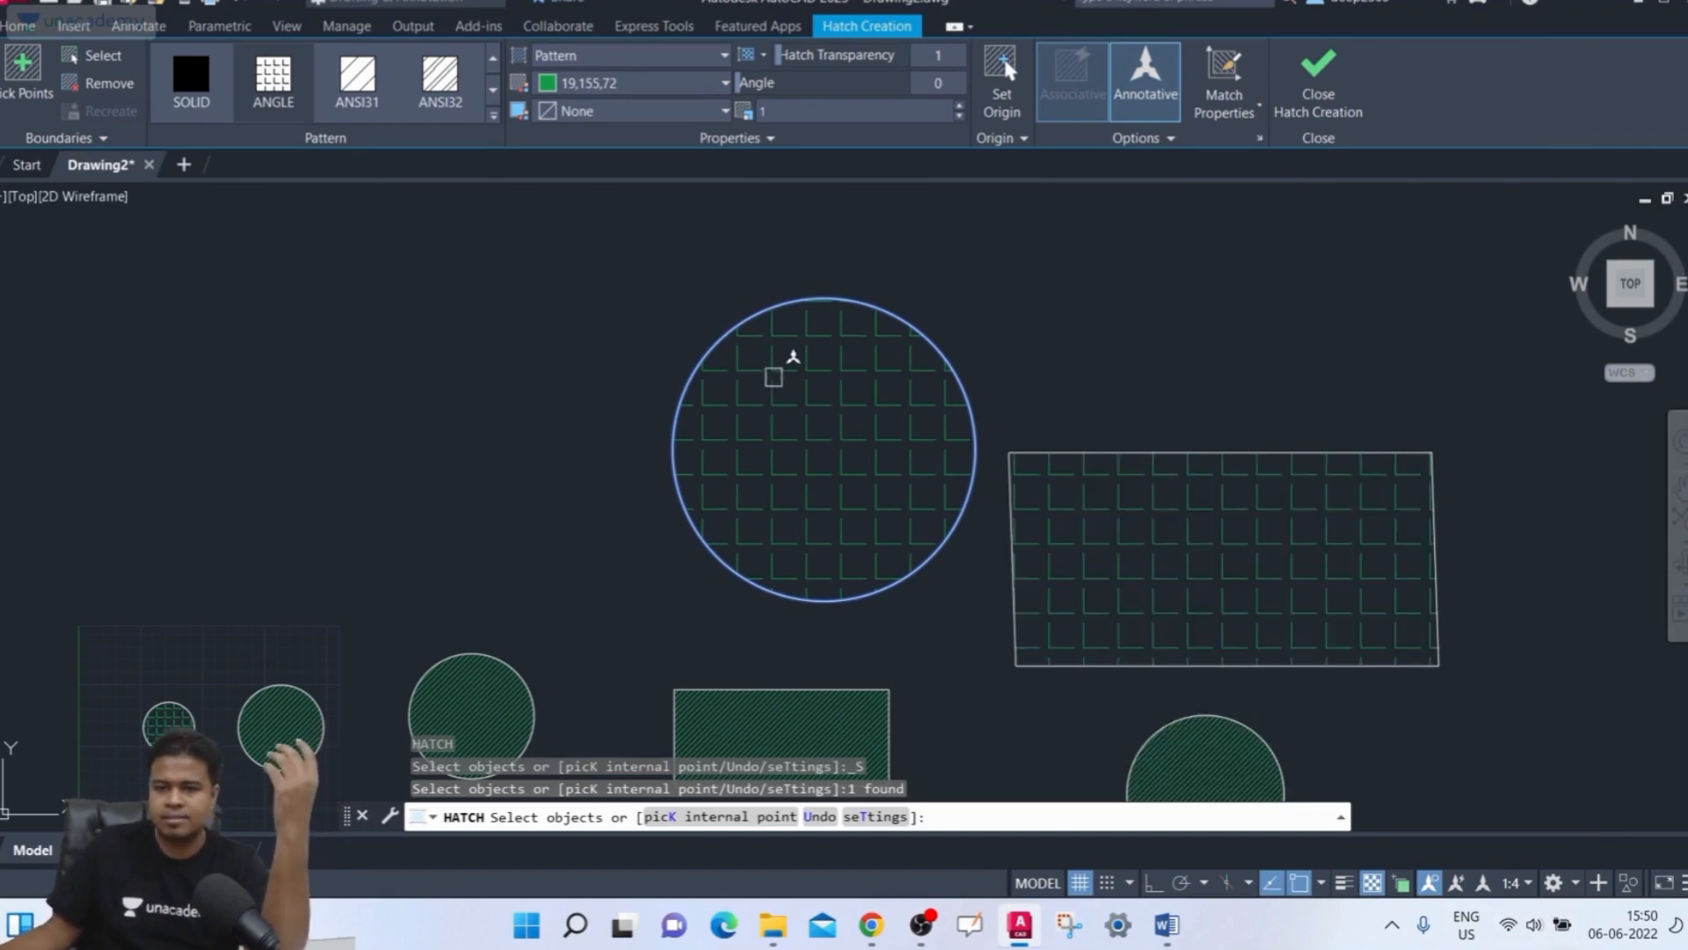
click(1099, 105)
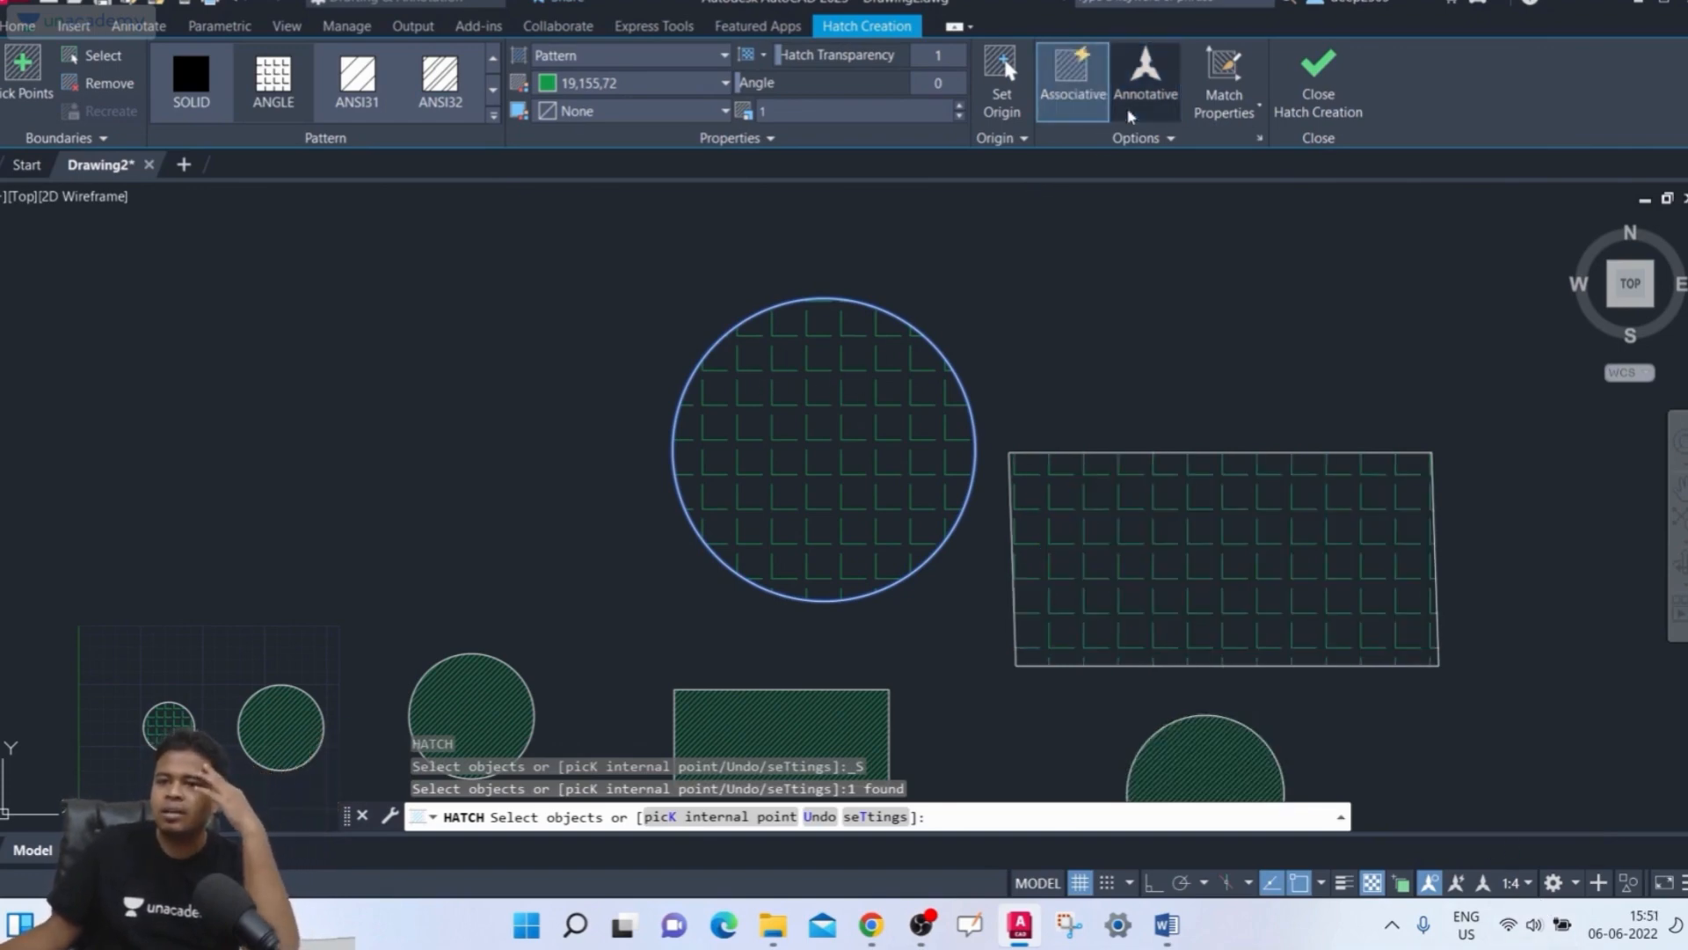
click(1318, 88)
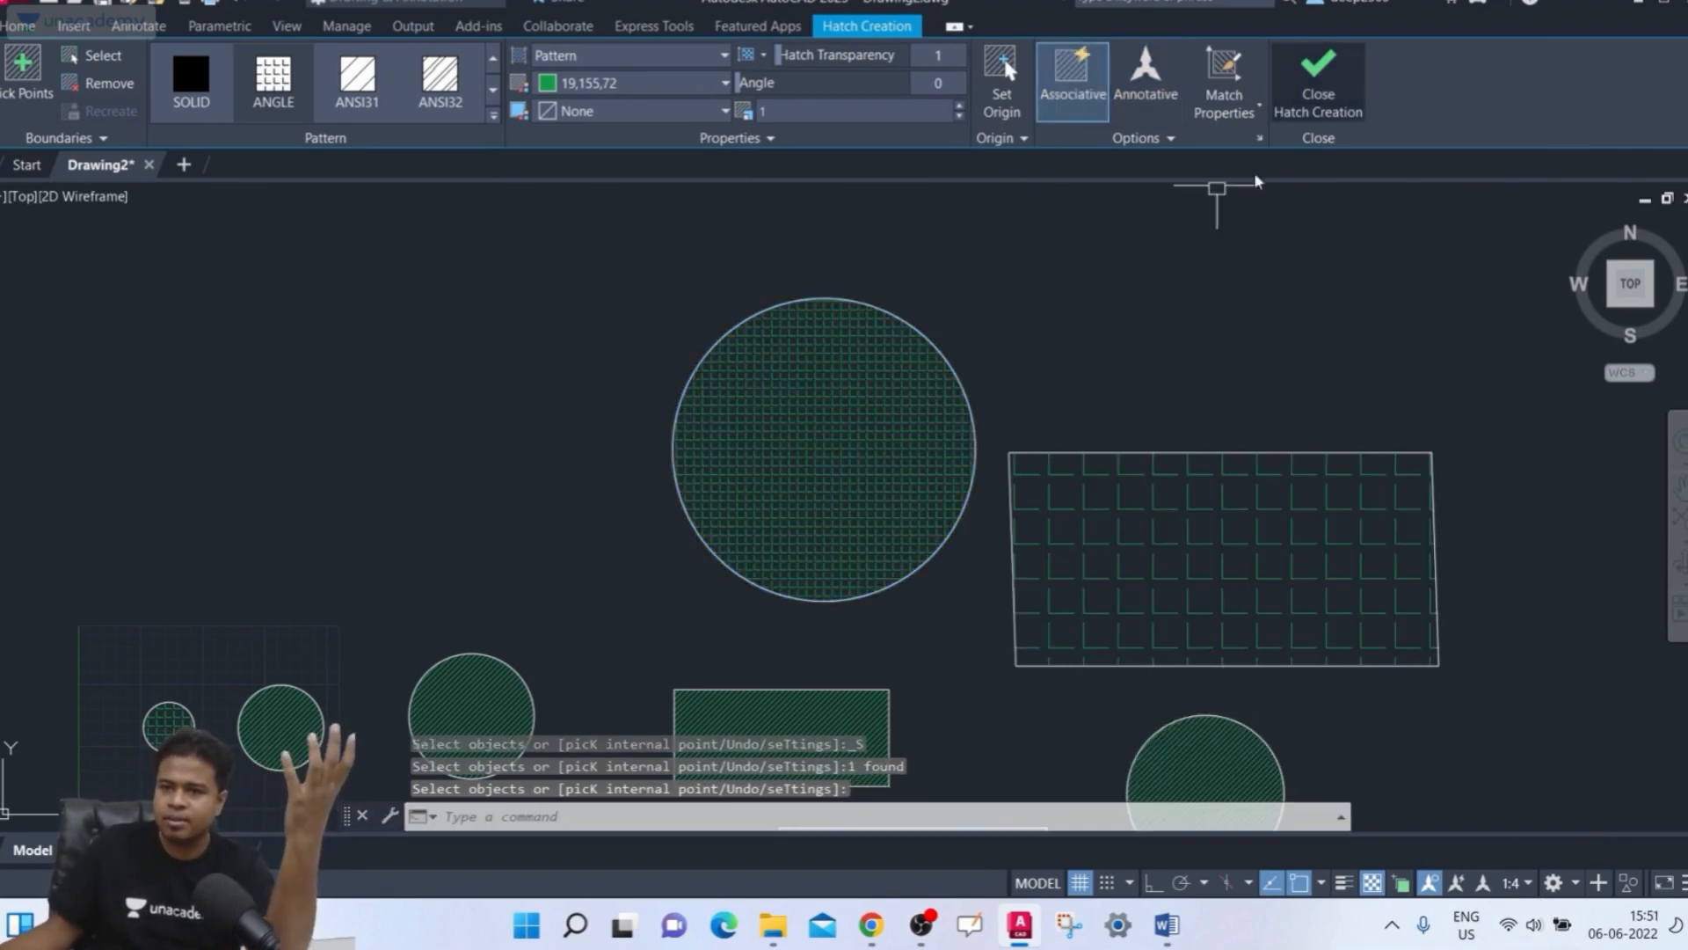
Make the large circle's hatch annotative in the Hatch Editor, then select that hatch and delete it
middle_drag(1081, 460, 984, 422)
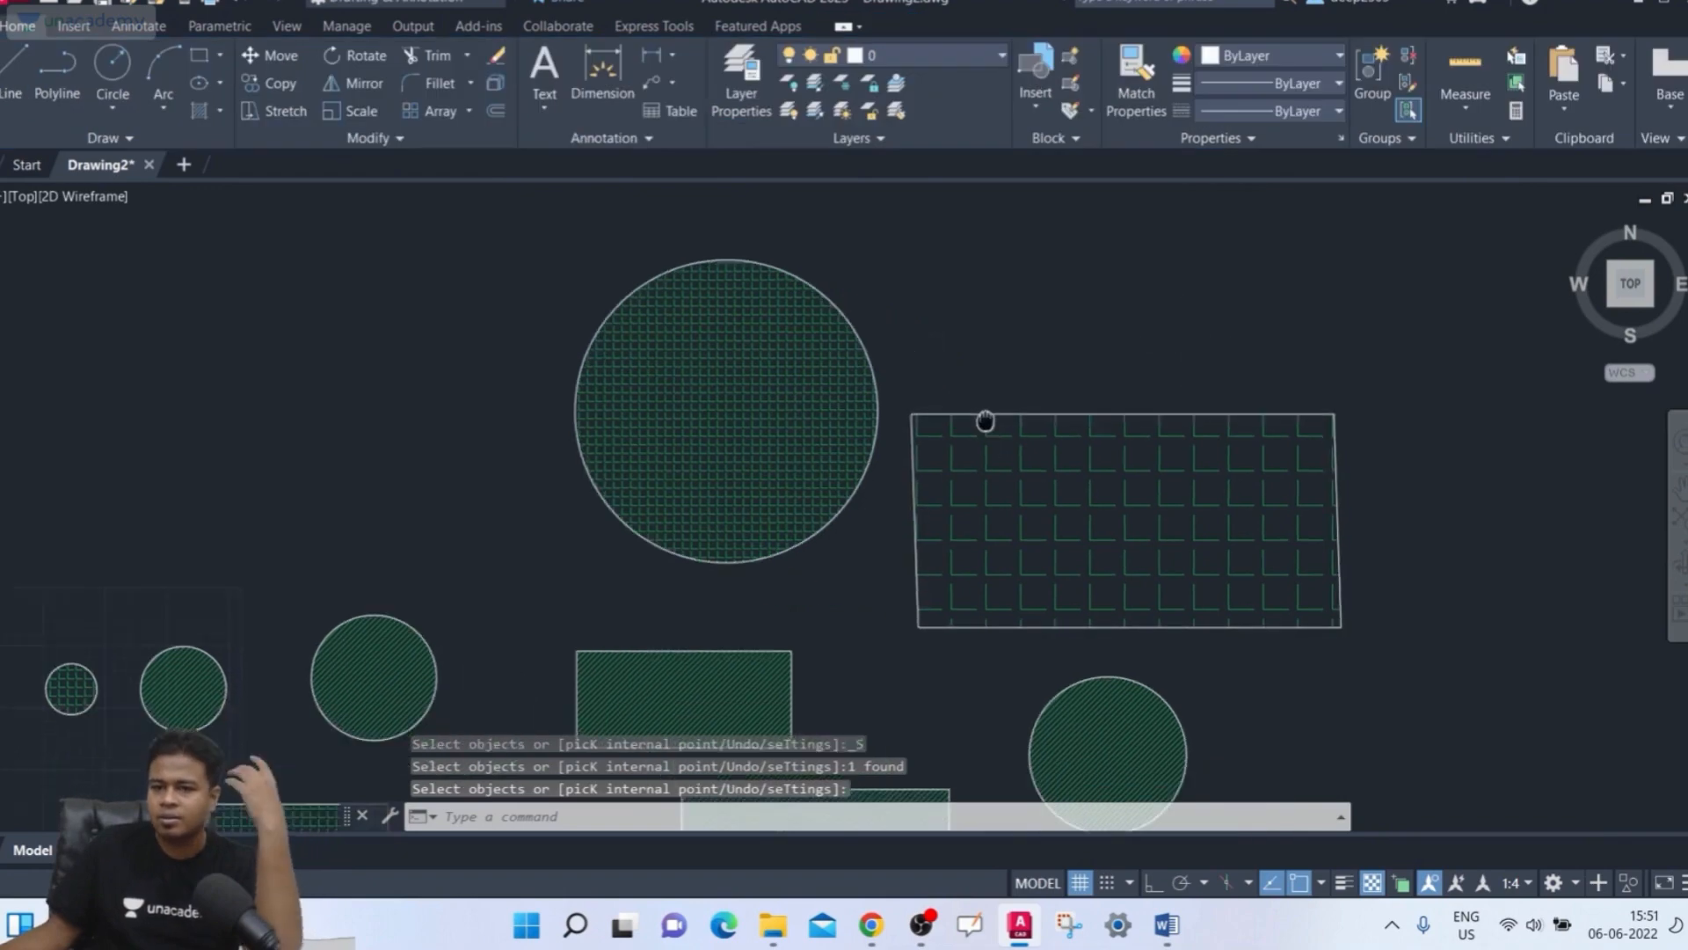
click(789, 385)
click(1145, 79)
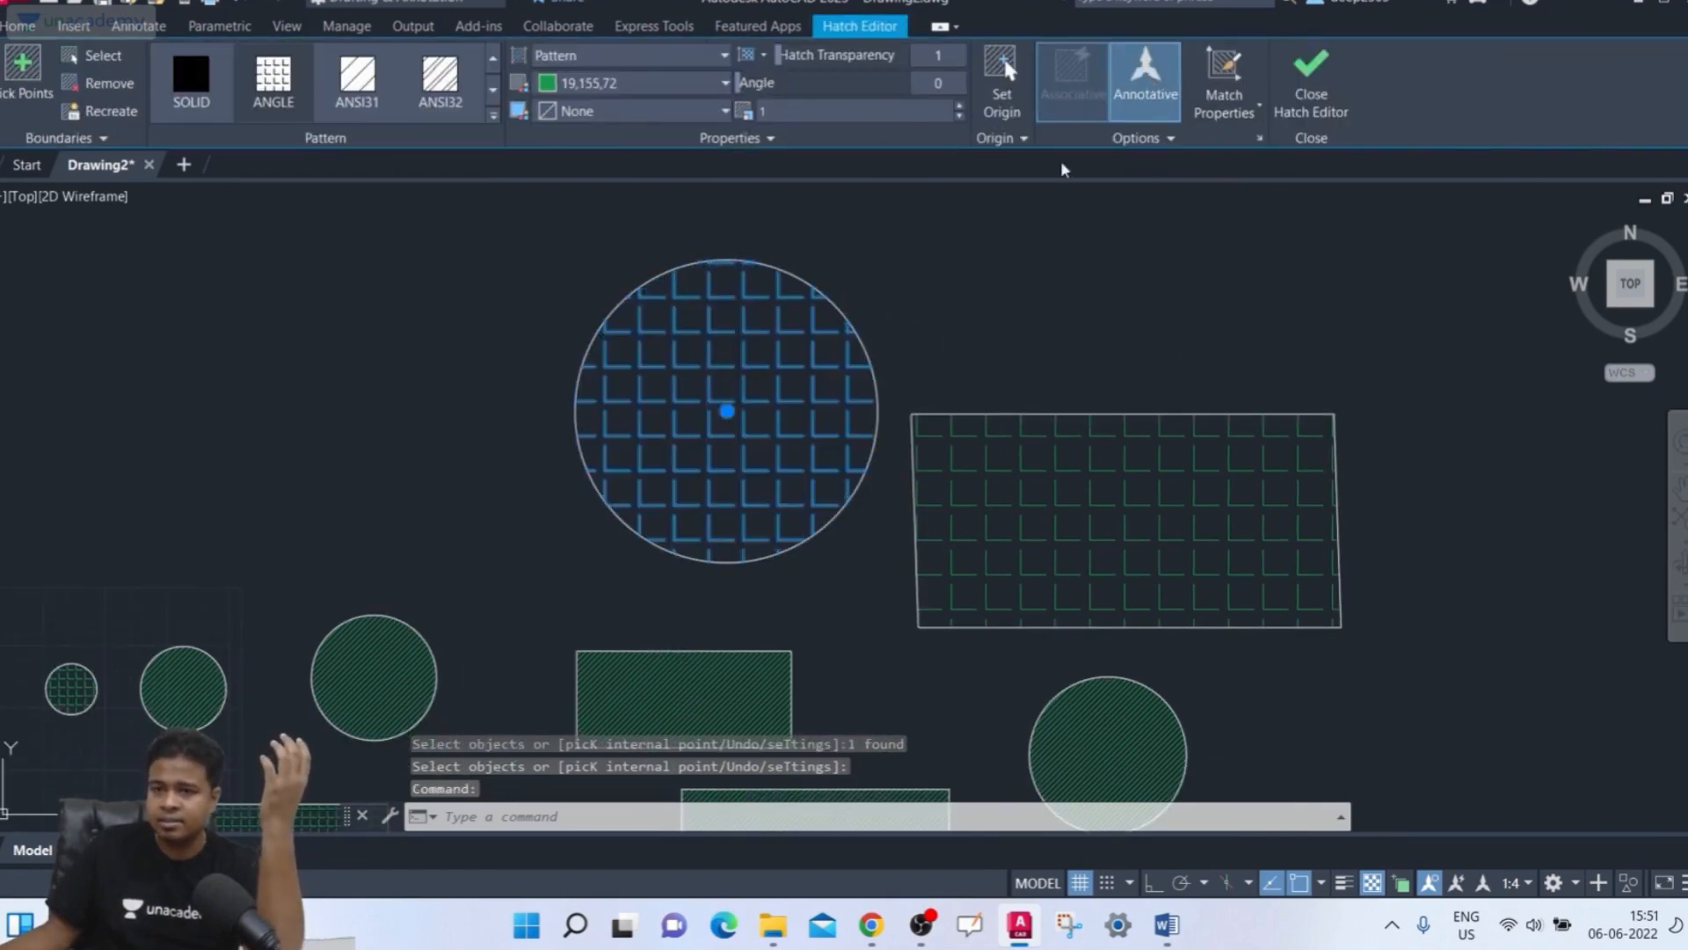
click(1293, 106)
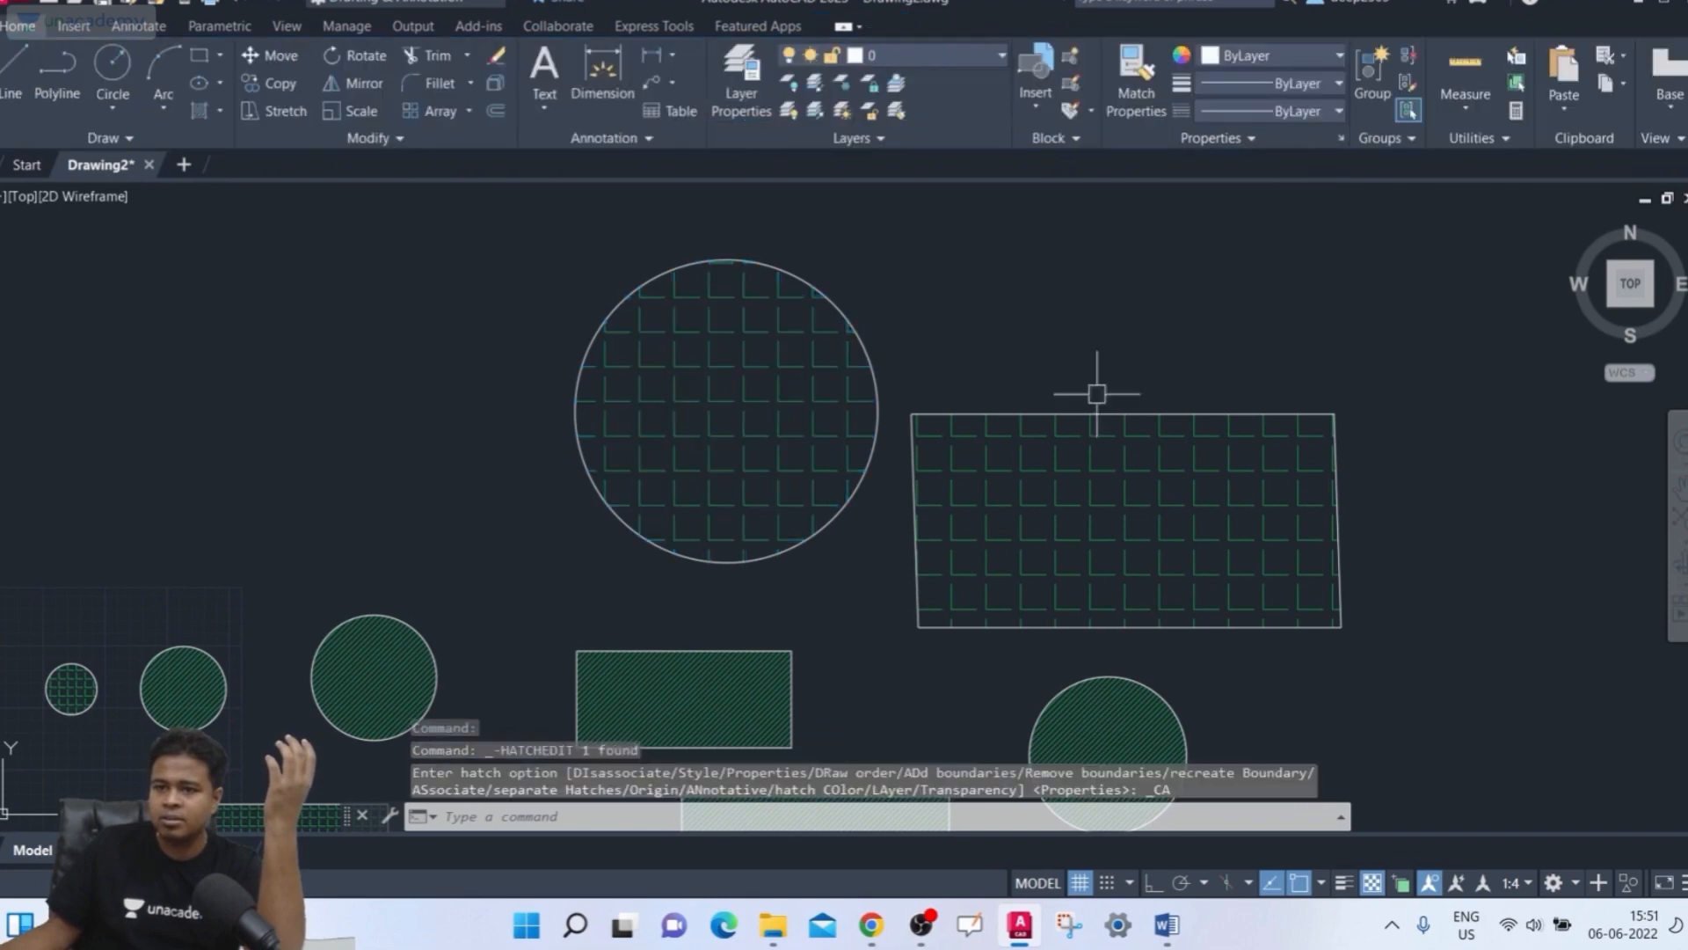
click(650, 438)
key(Delete)
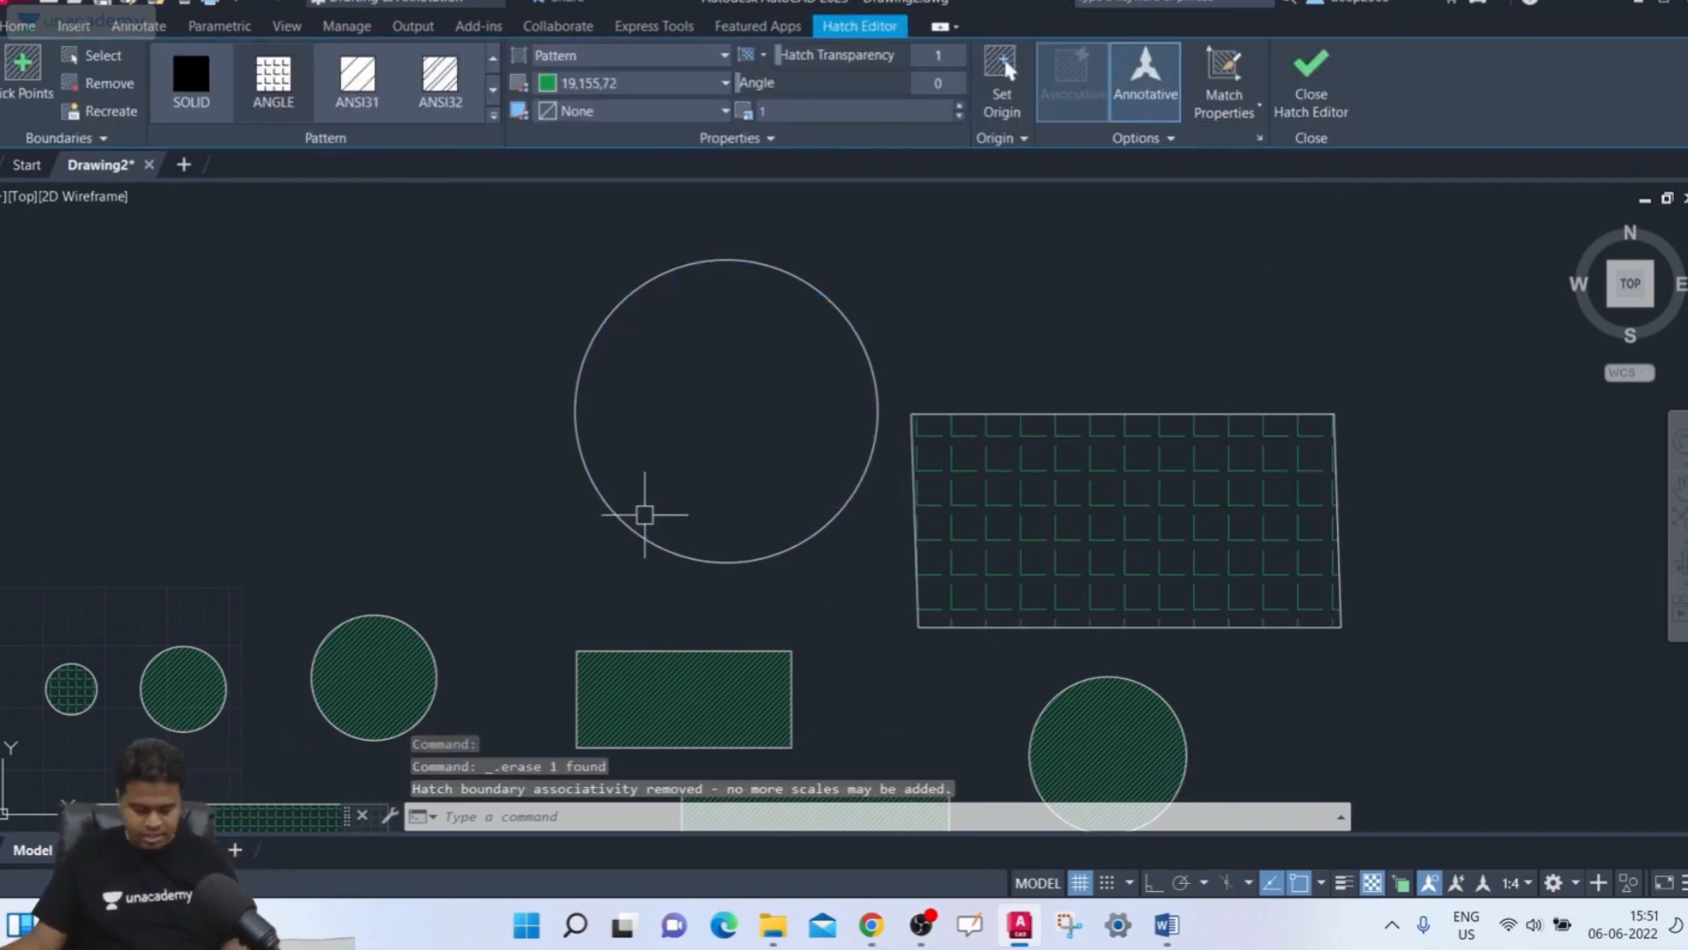
Select the middle rectangle's hatch and delete it
mouse_move(708, 519)
middle_down()
mouse_move(739, 501)
mouse_move(788, 388)
middle_up()
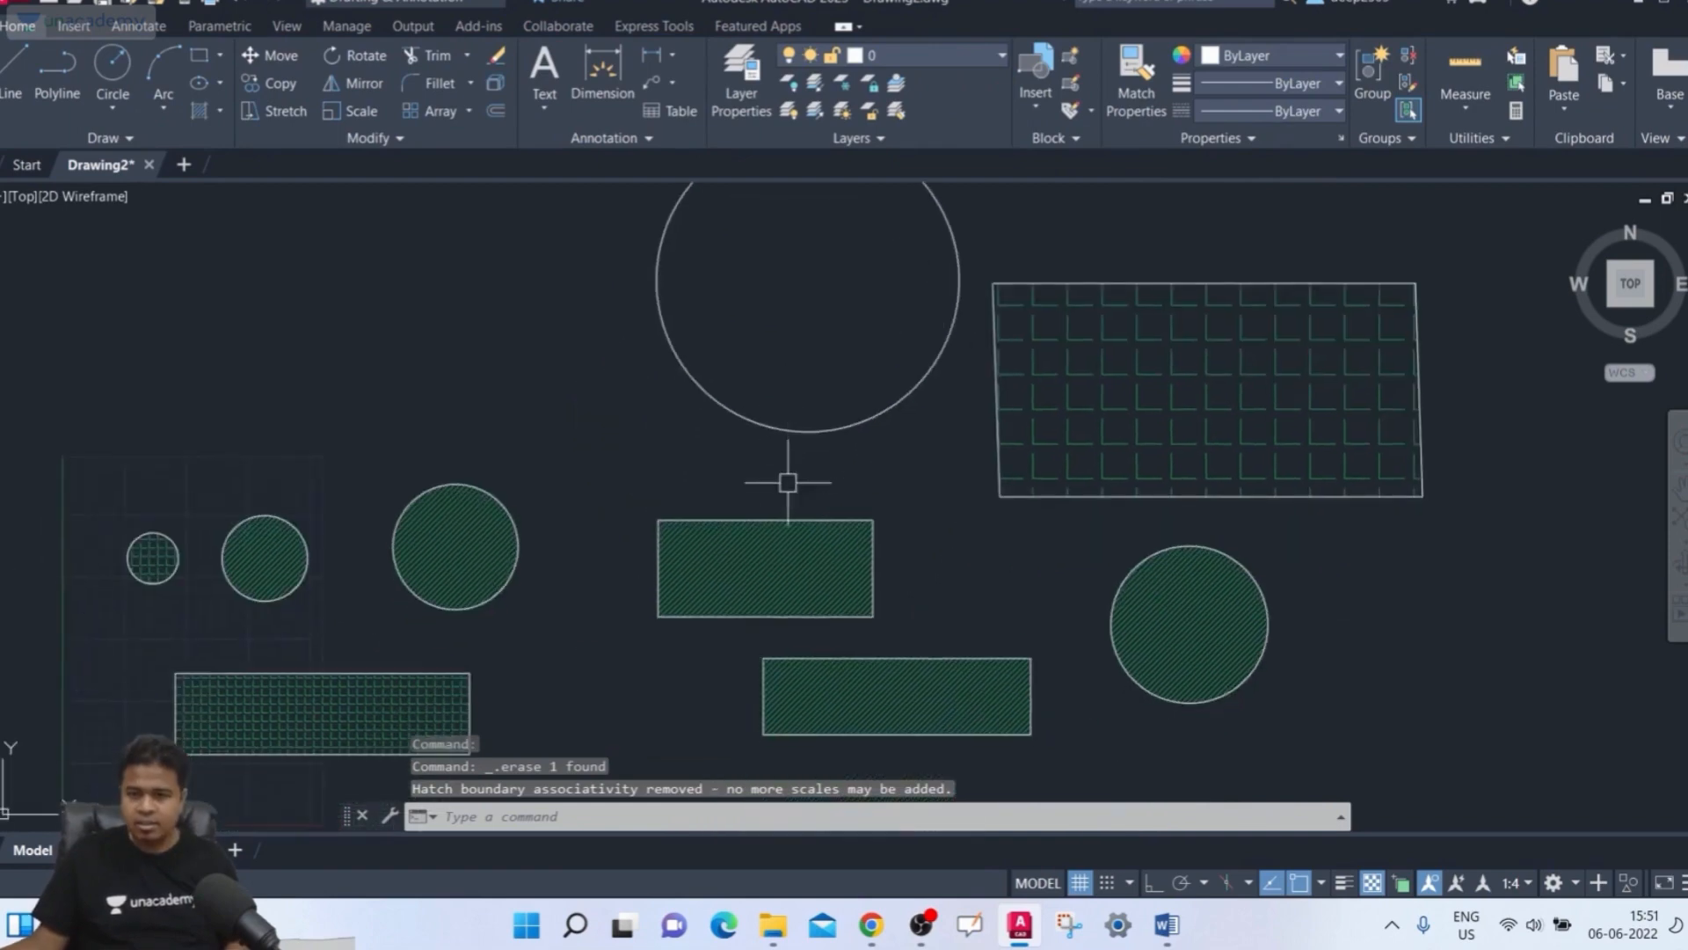
middle_drag(777, 502, 644, 350)
click(664, 395)
key(Delete)
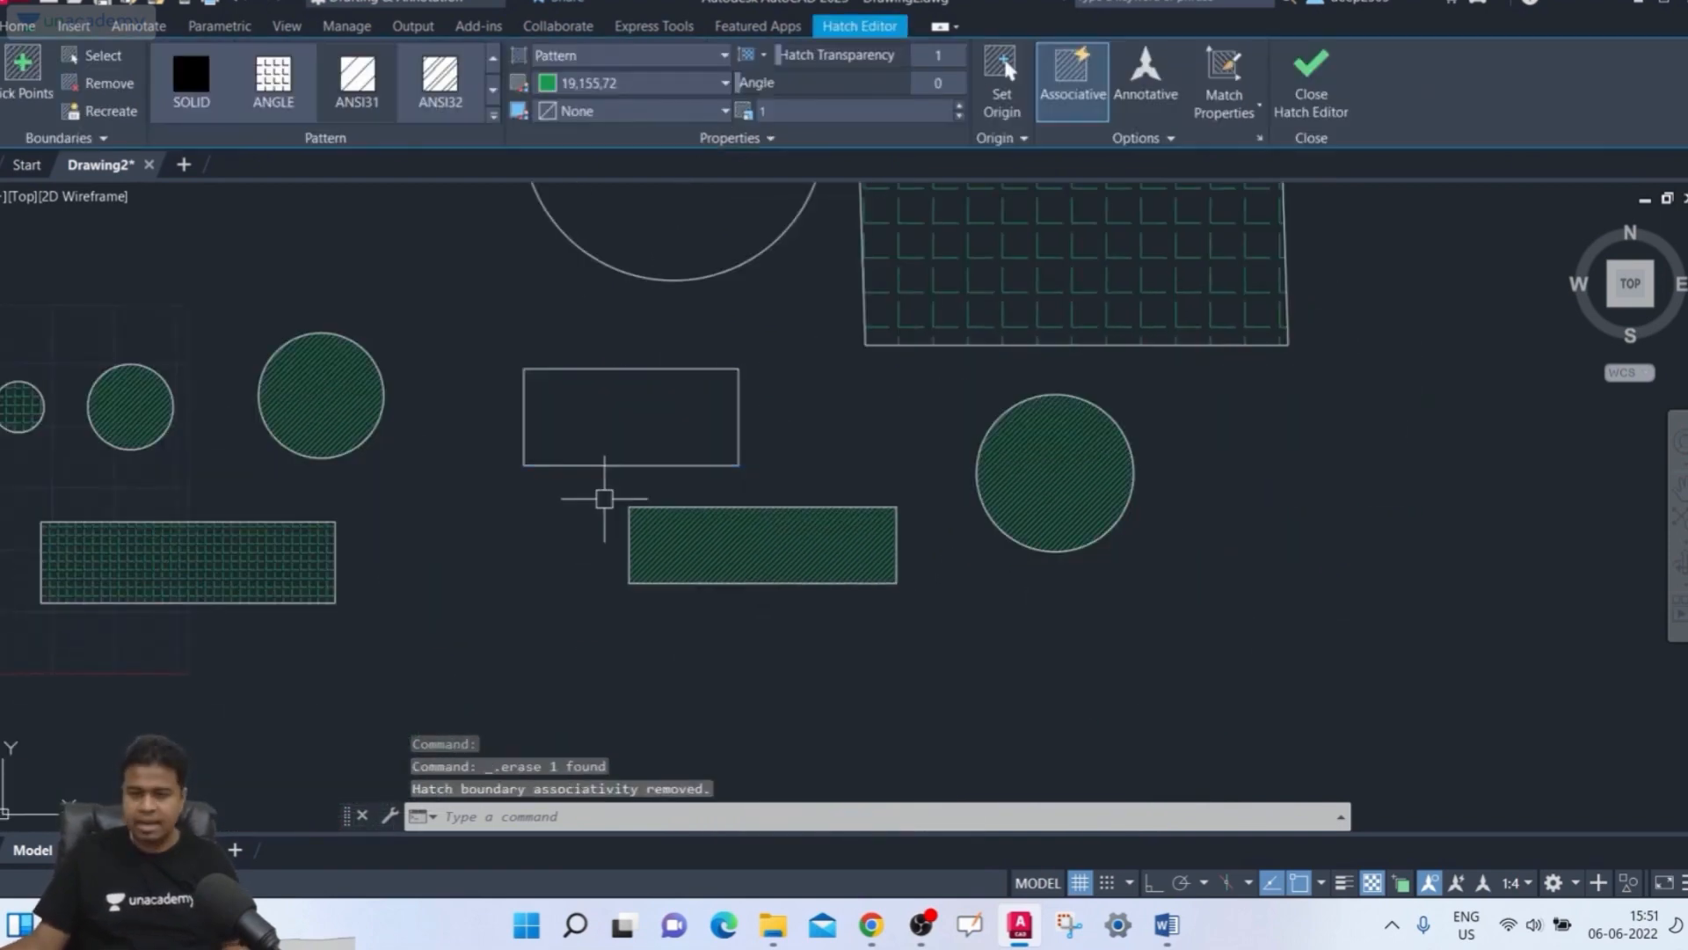
Start Hatch, select the empty middle rectangle as the boundary, turn on Annotative, and close Hatch Creation
scroll(603, 519, up, 2)
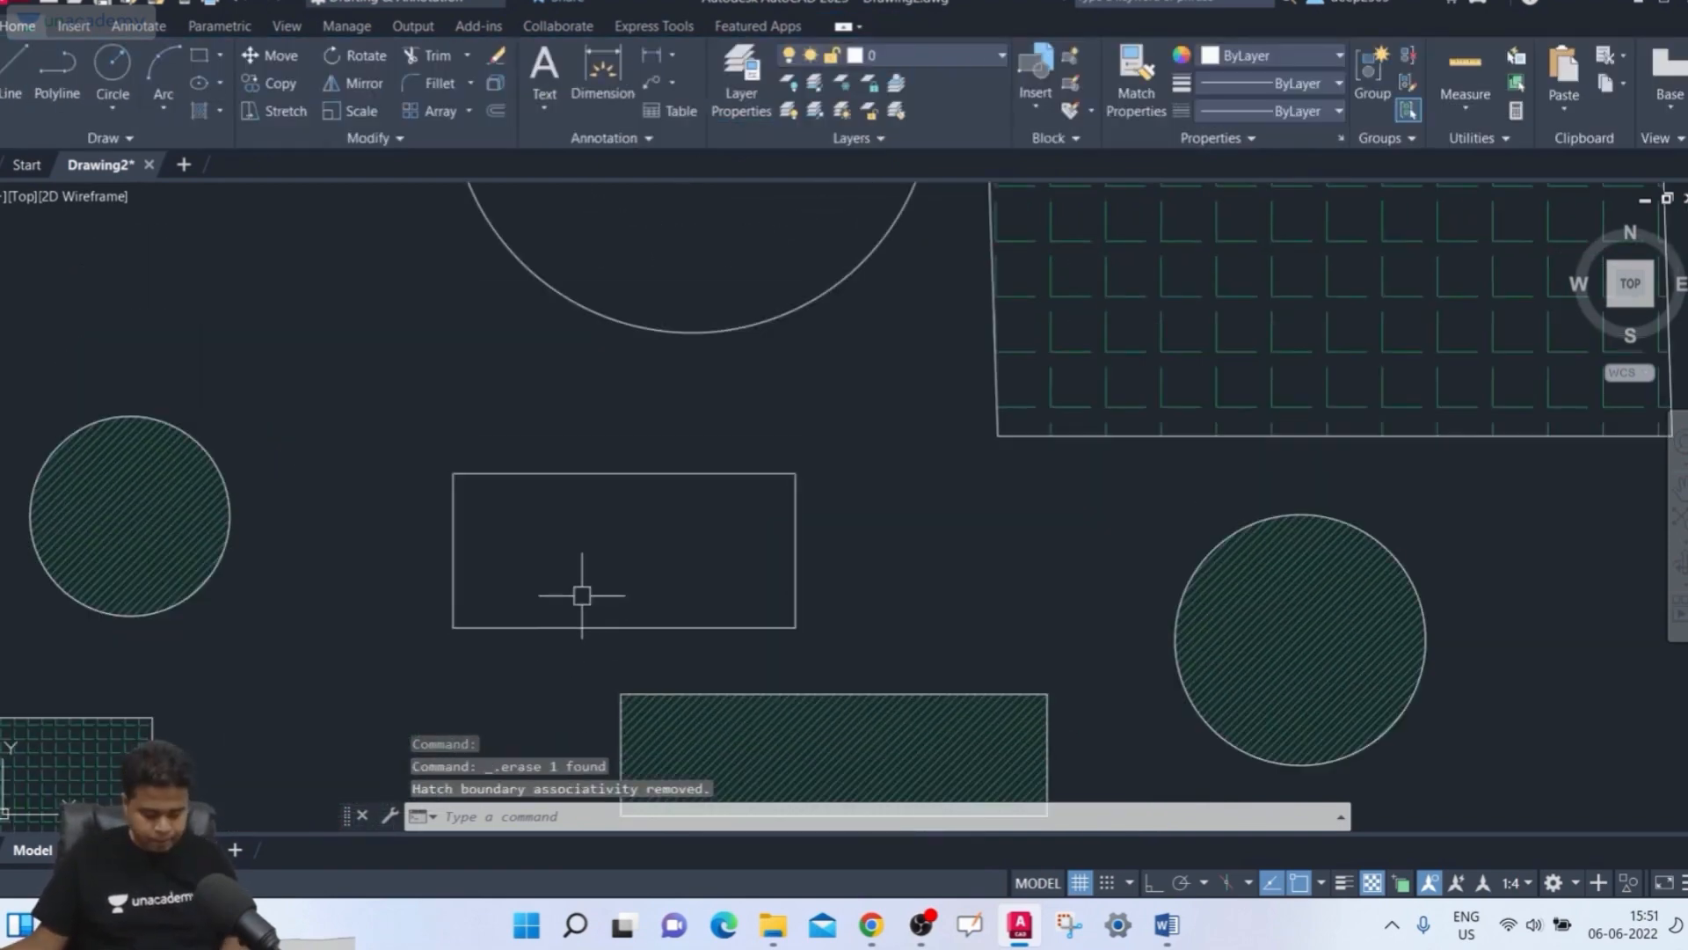
text(h)
key(Return)
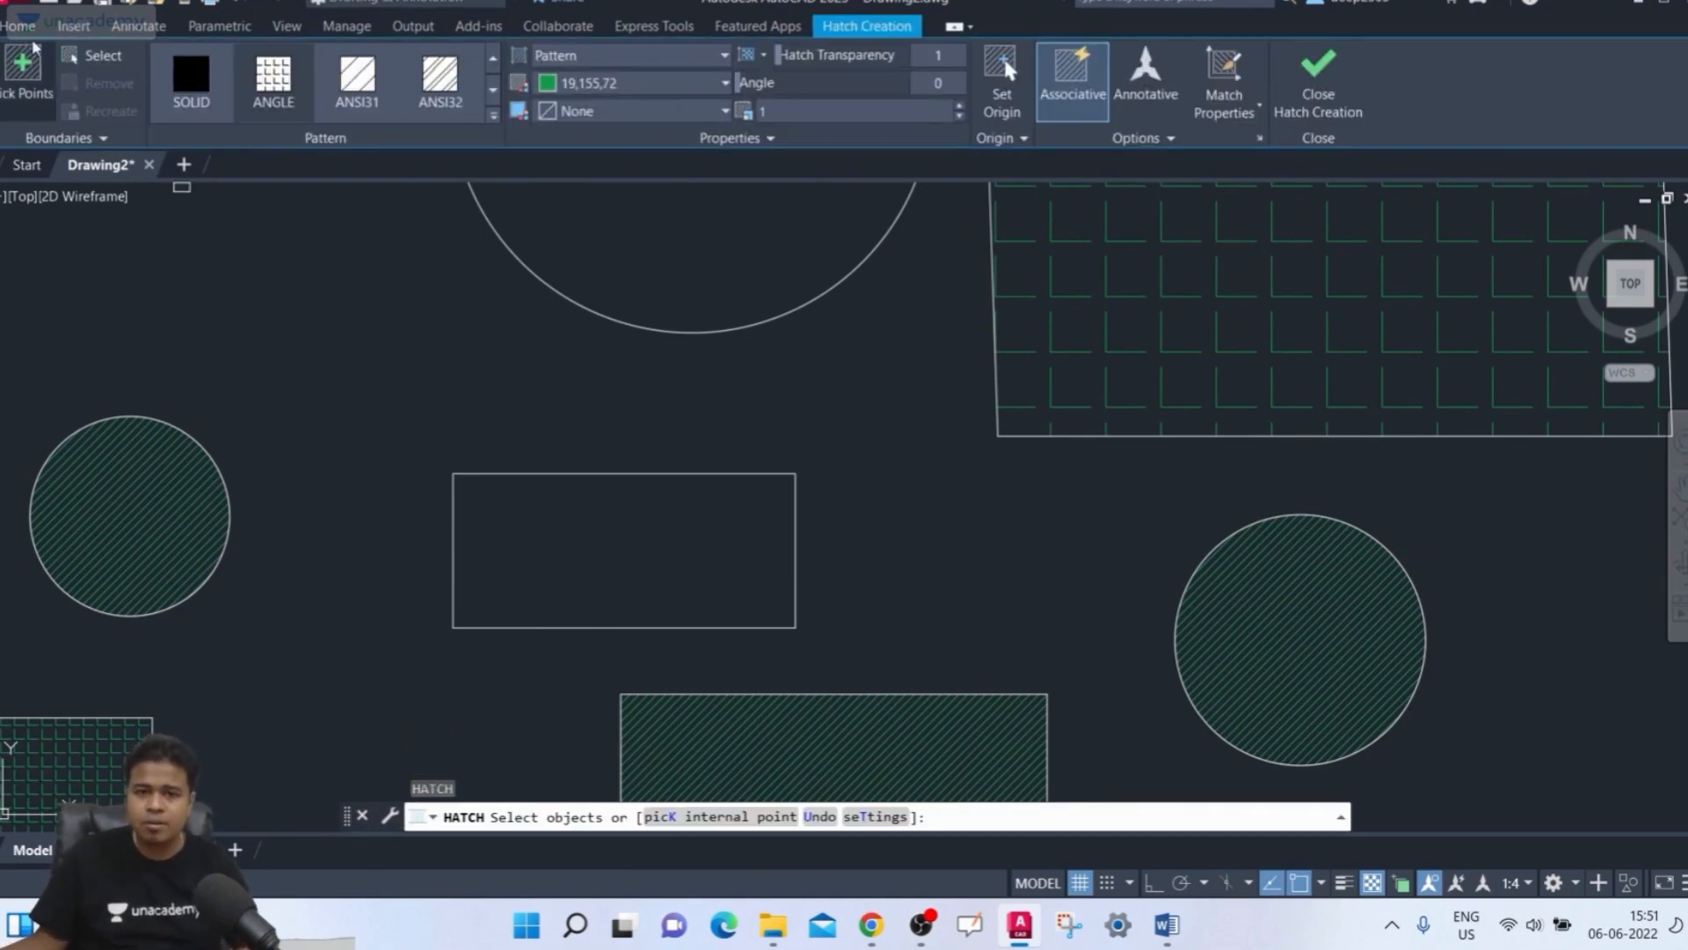
click(93, 56)
click(587, 475)
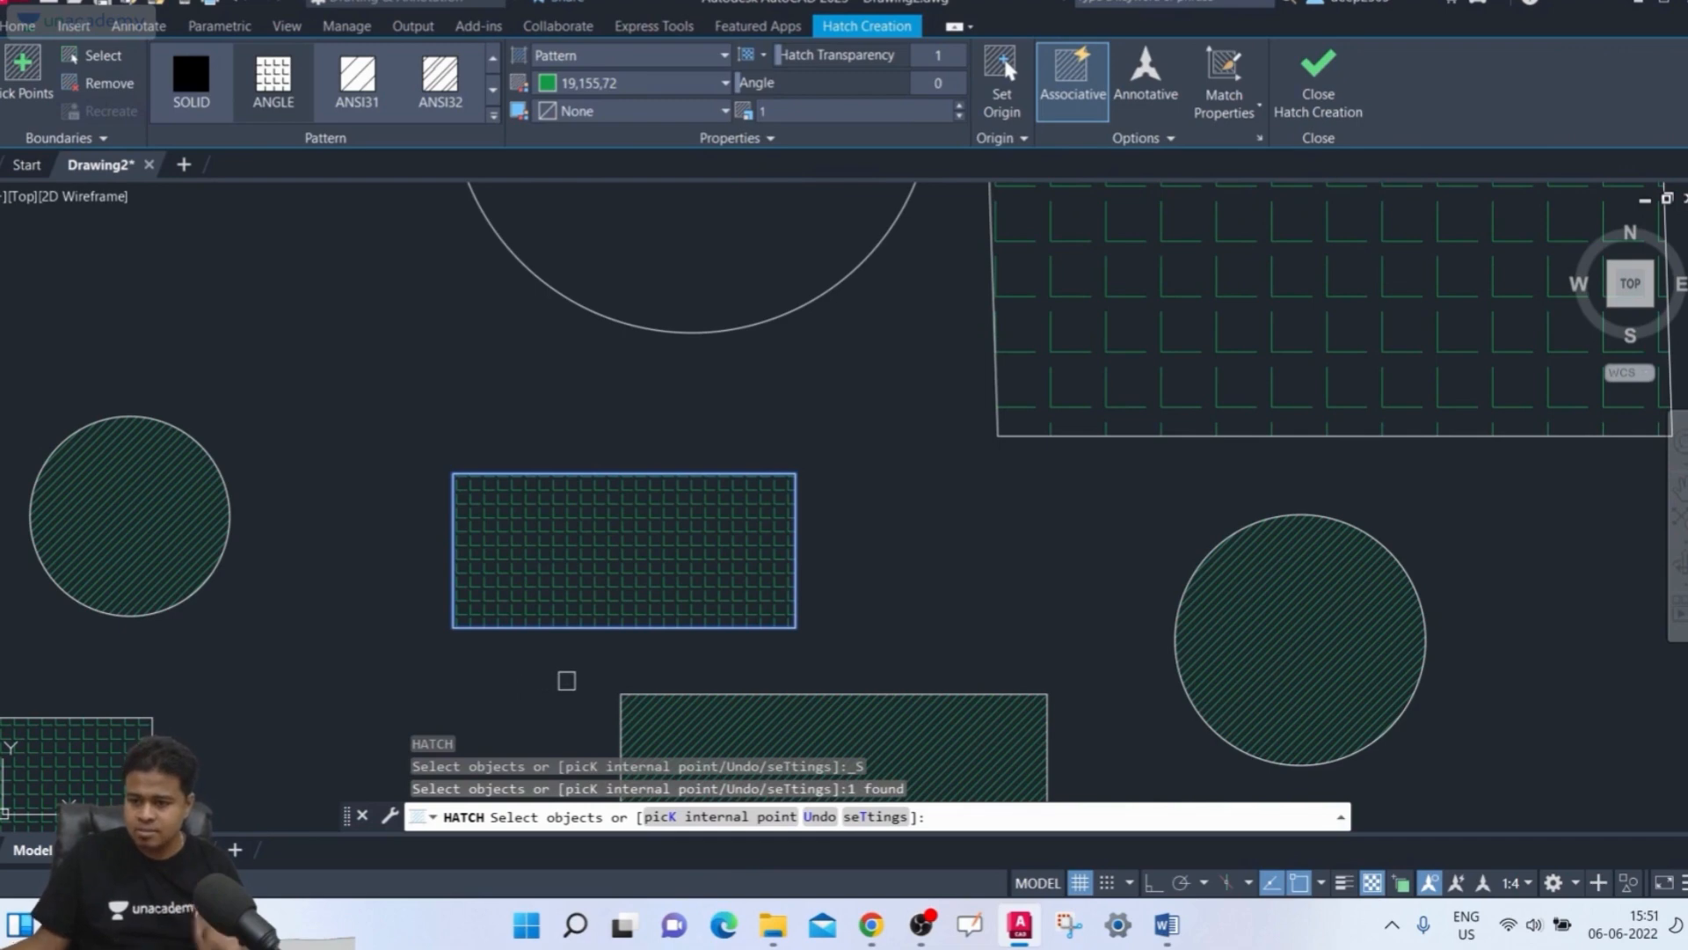
click(1146, 83)
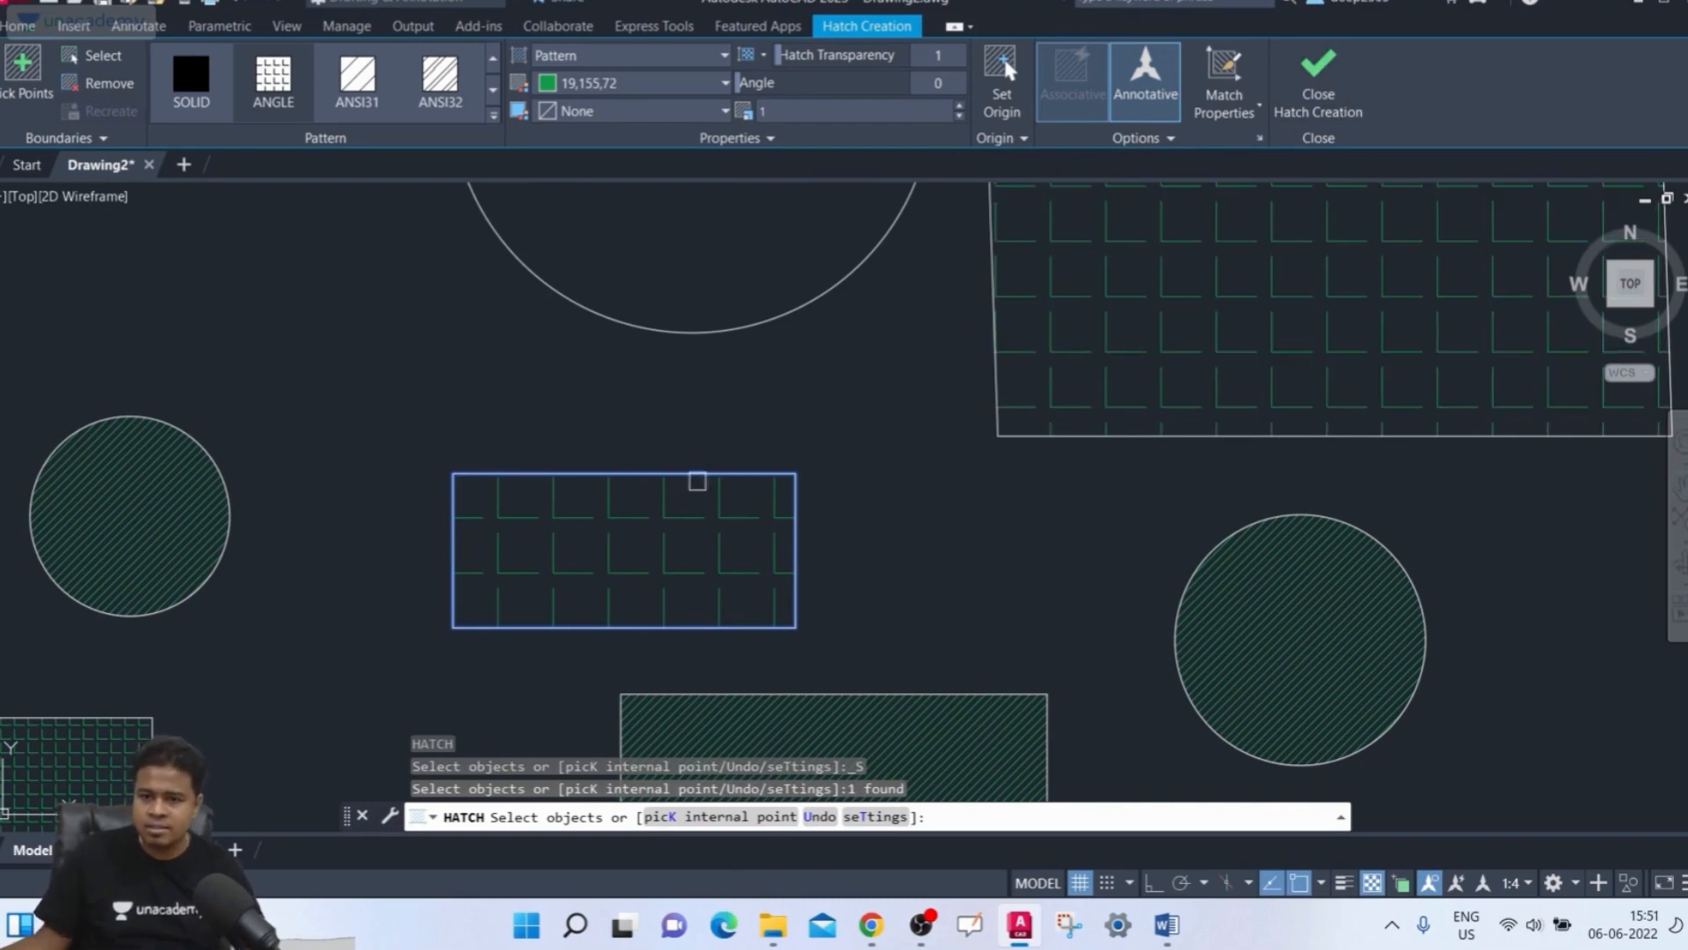
click(1284, 70)
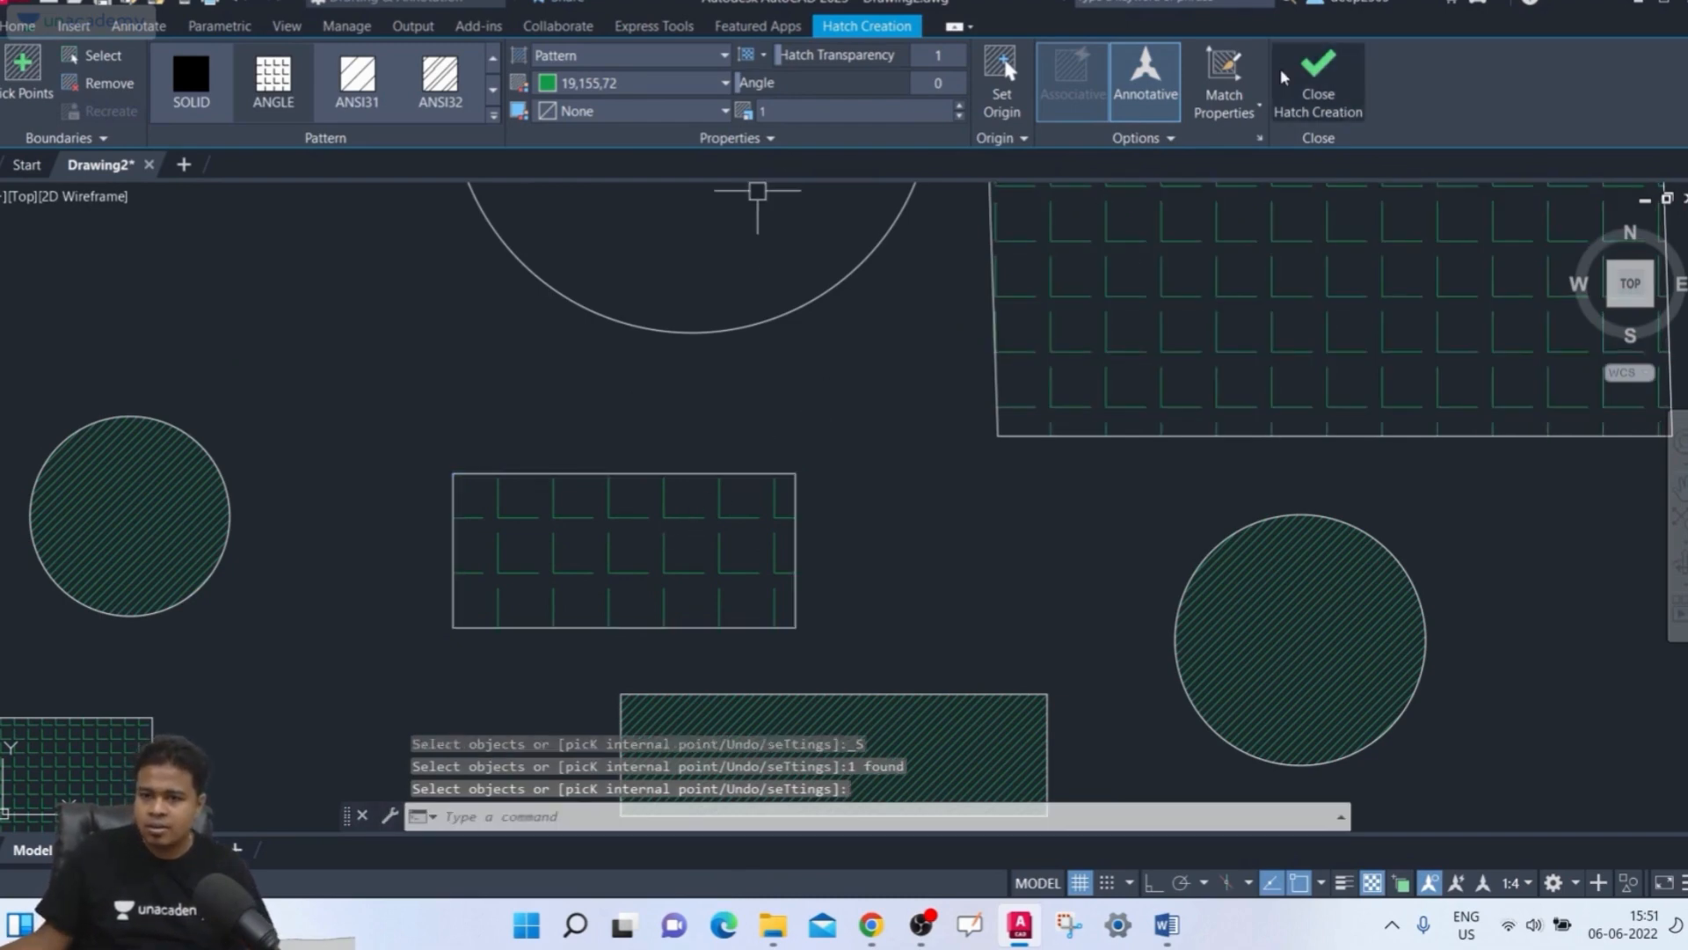
Select the rectangle's annotative hatch and open the annotation scale list without changing it
key(Return)
click(576, 519)
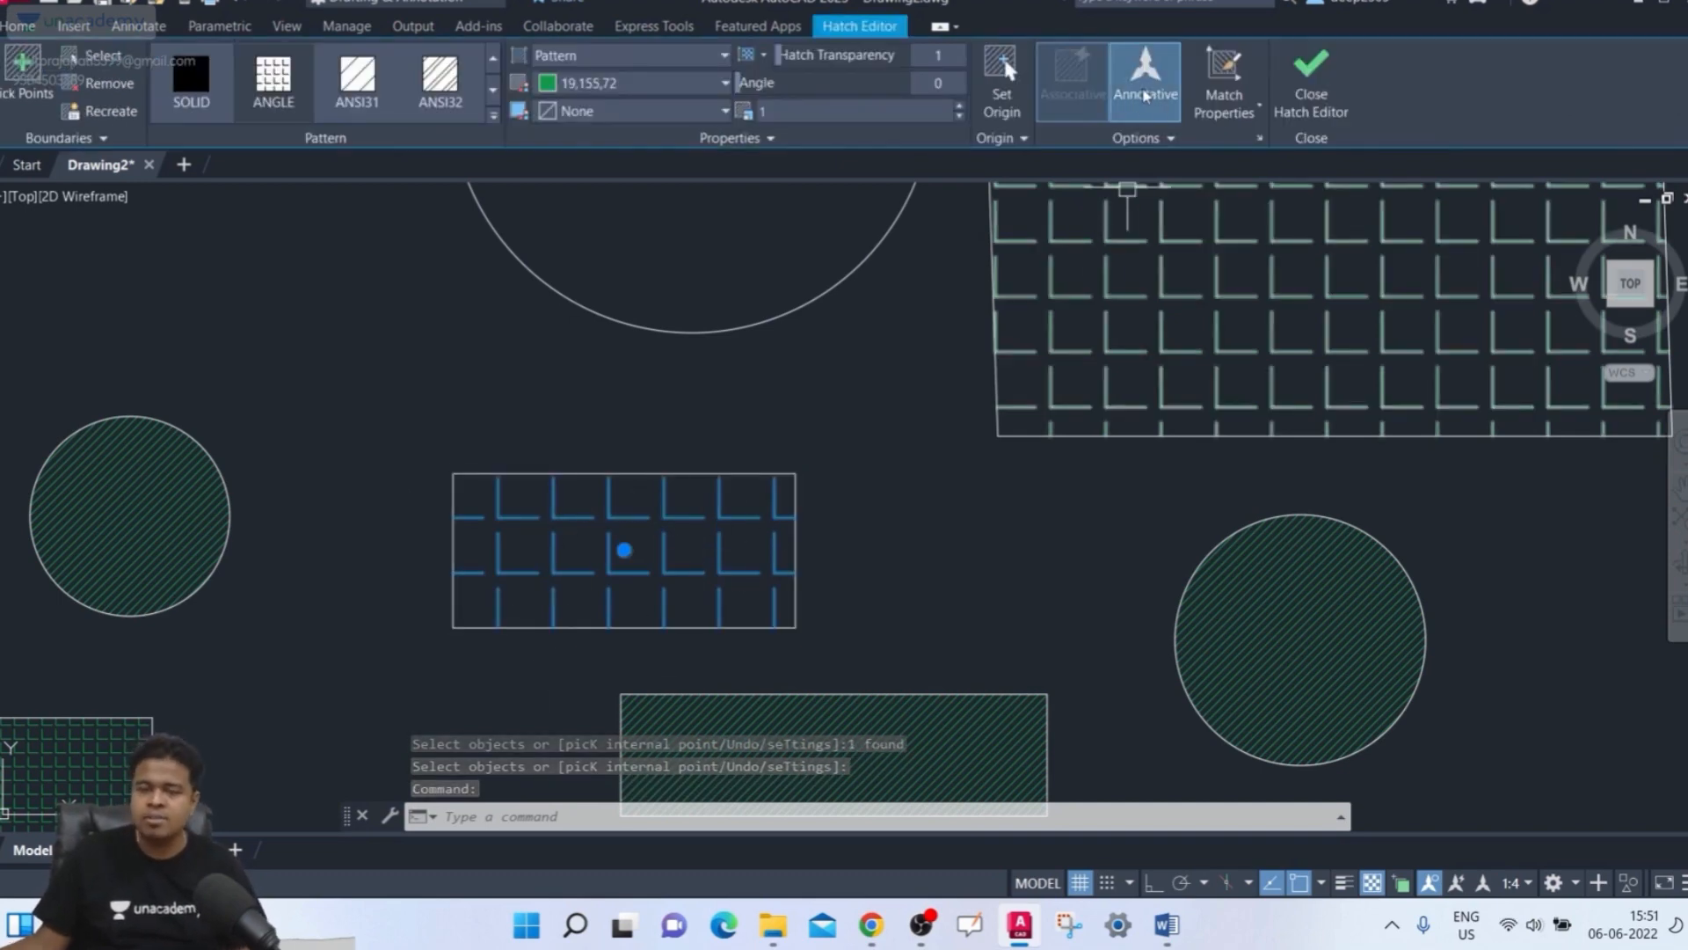
click(1520, 883)
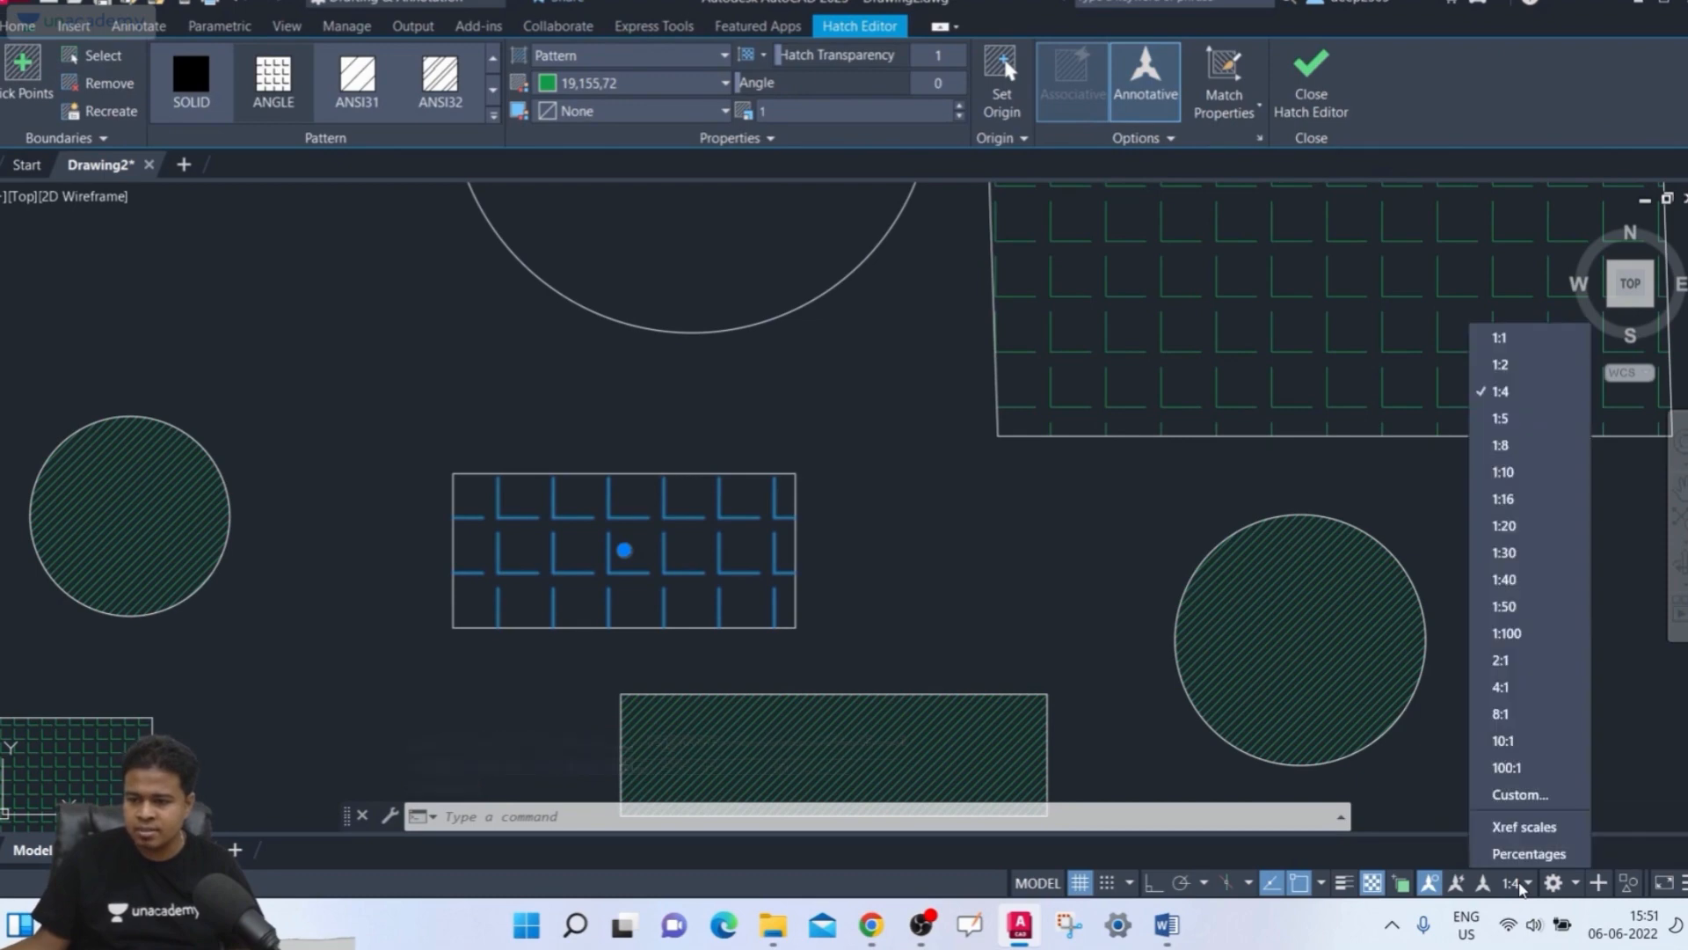
click(1520, 883)
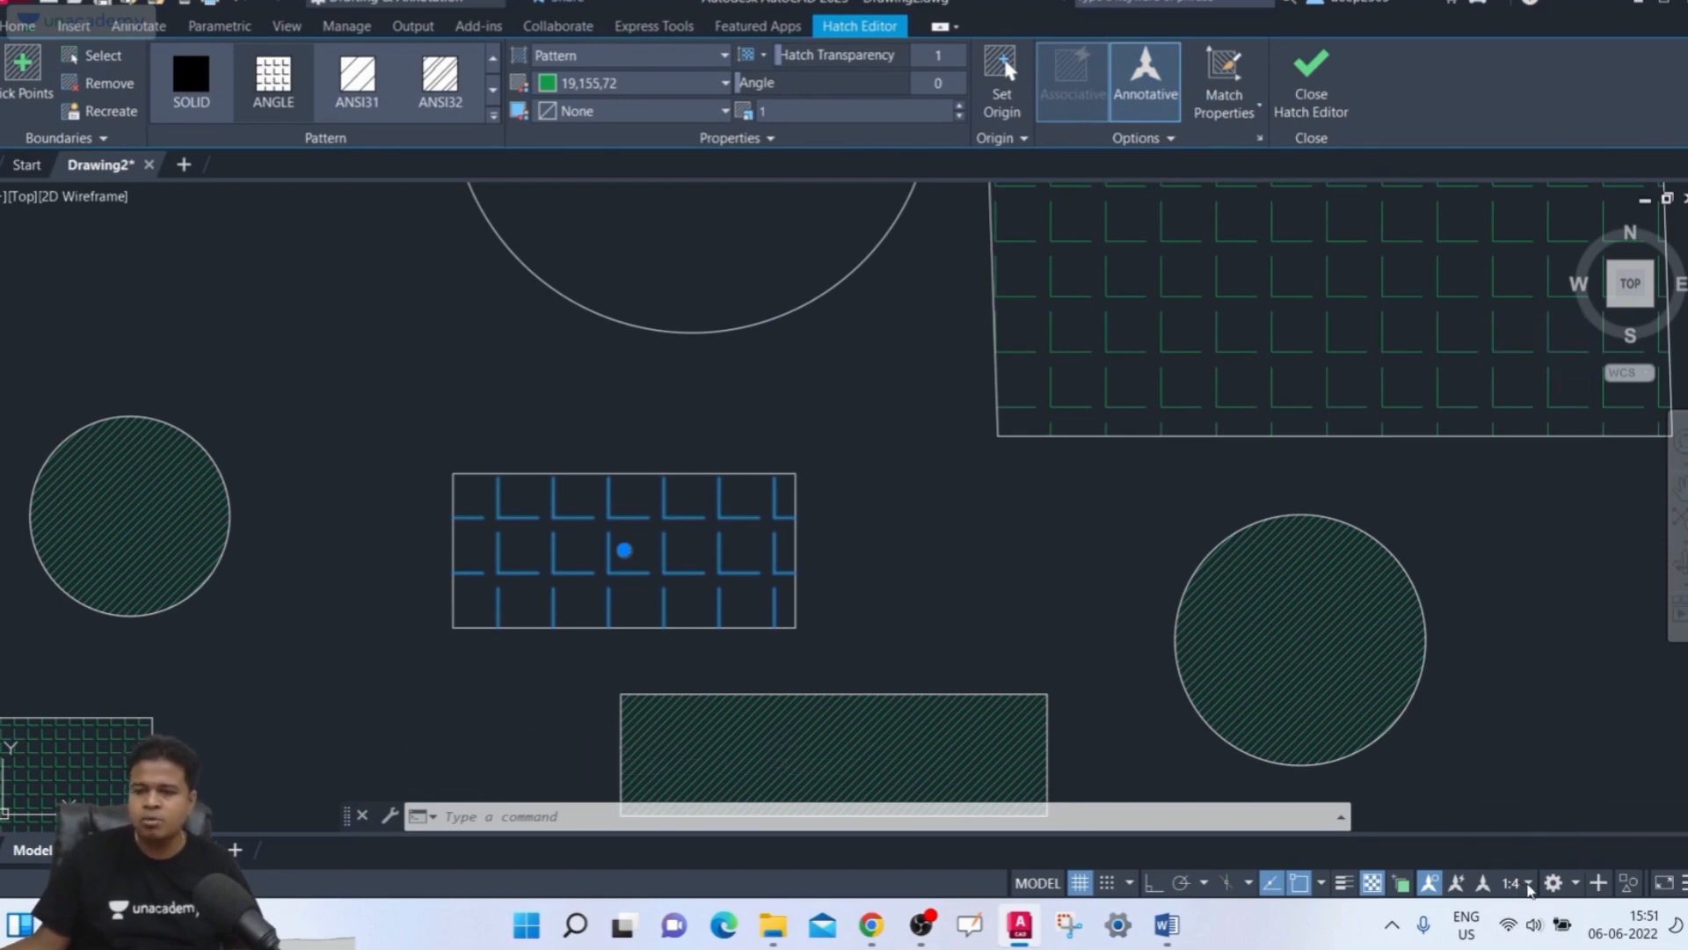
key(Escape)
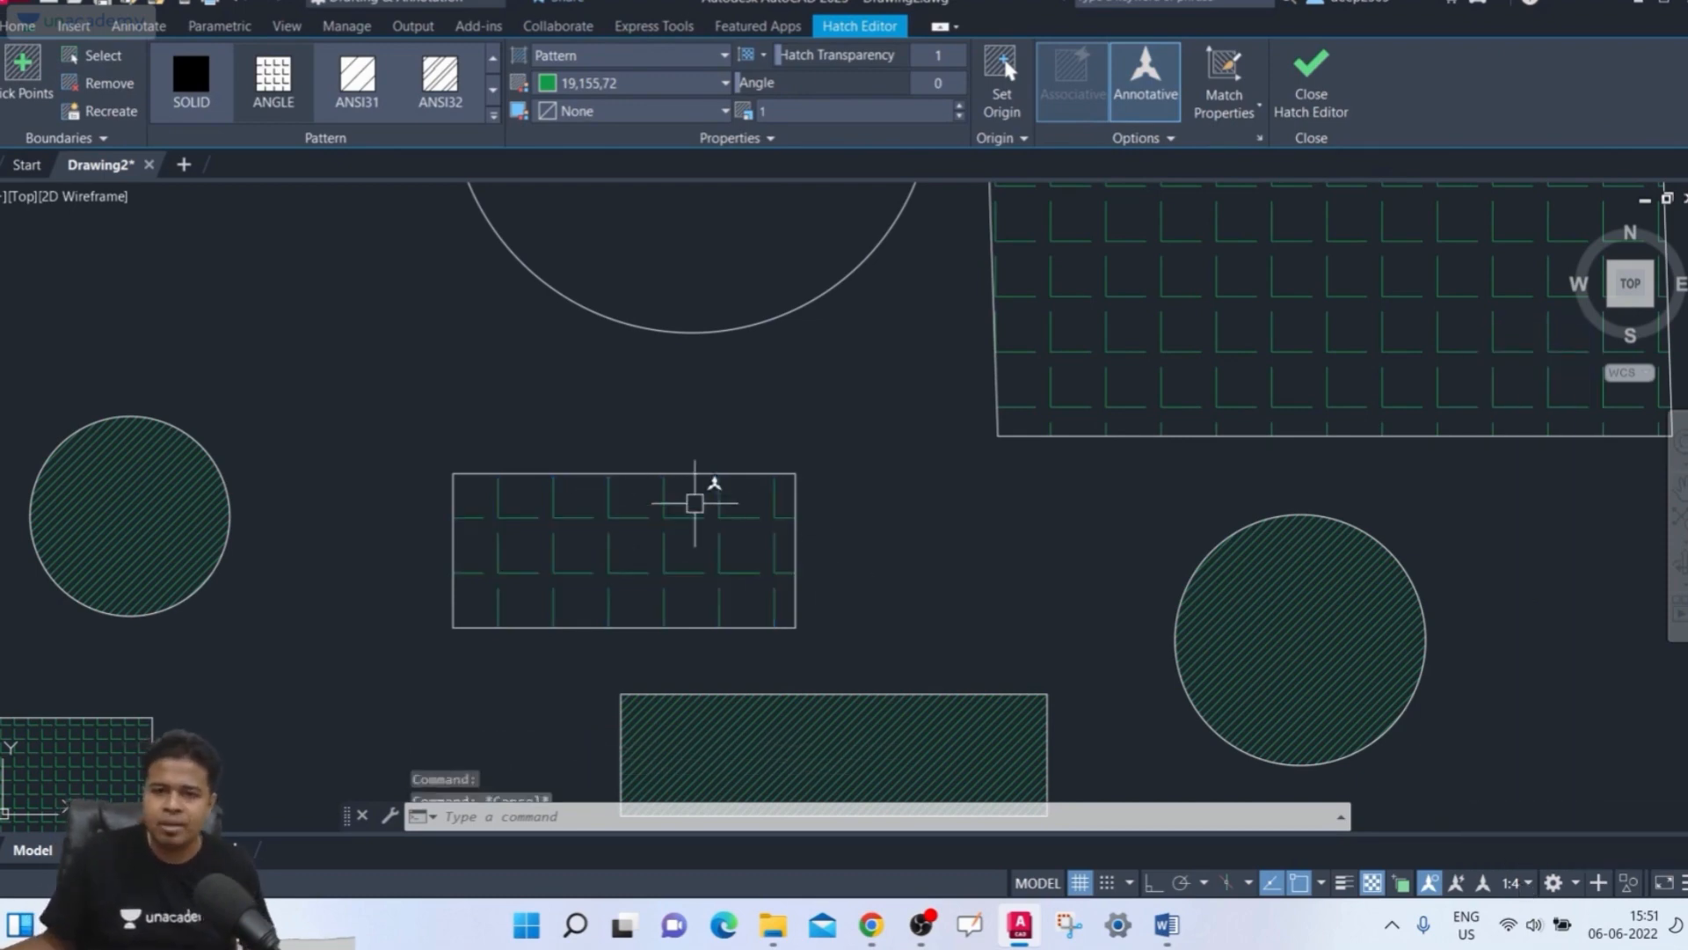
Drag the rectangle hatch's angle to 95, return it to 0, and close the Hatch Editor
click(679, 559)
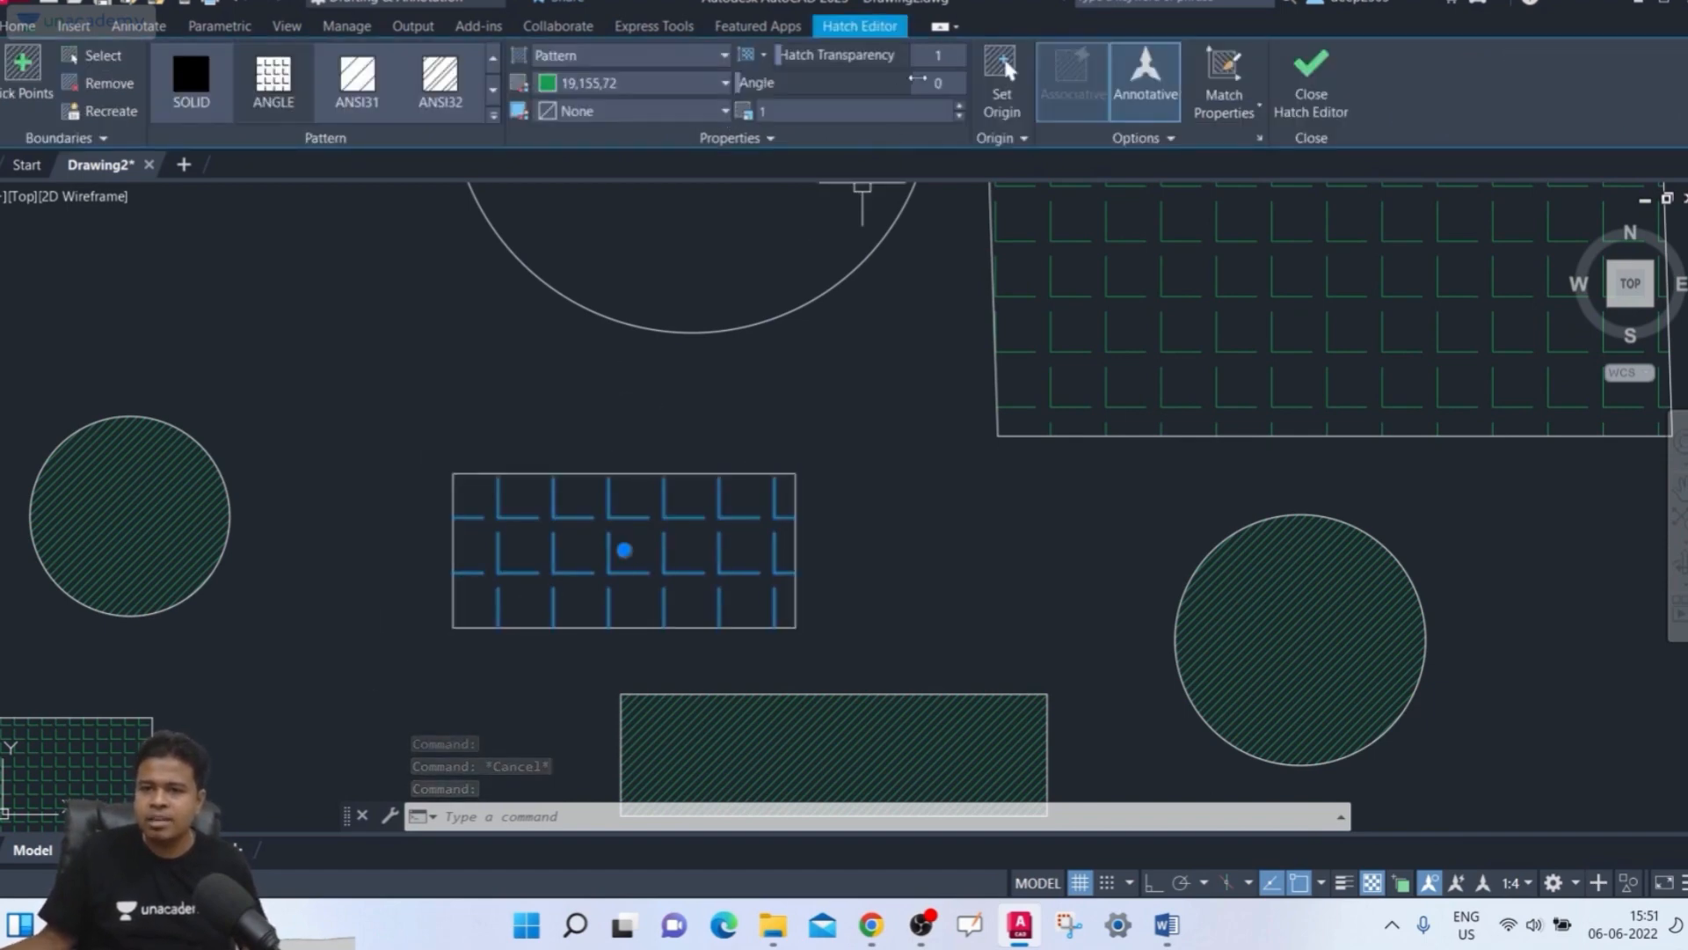
drag(783, 80, 879, 89)
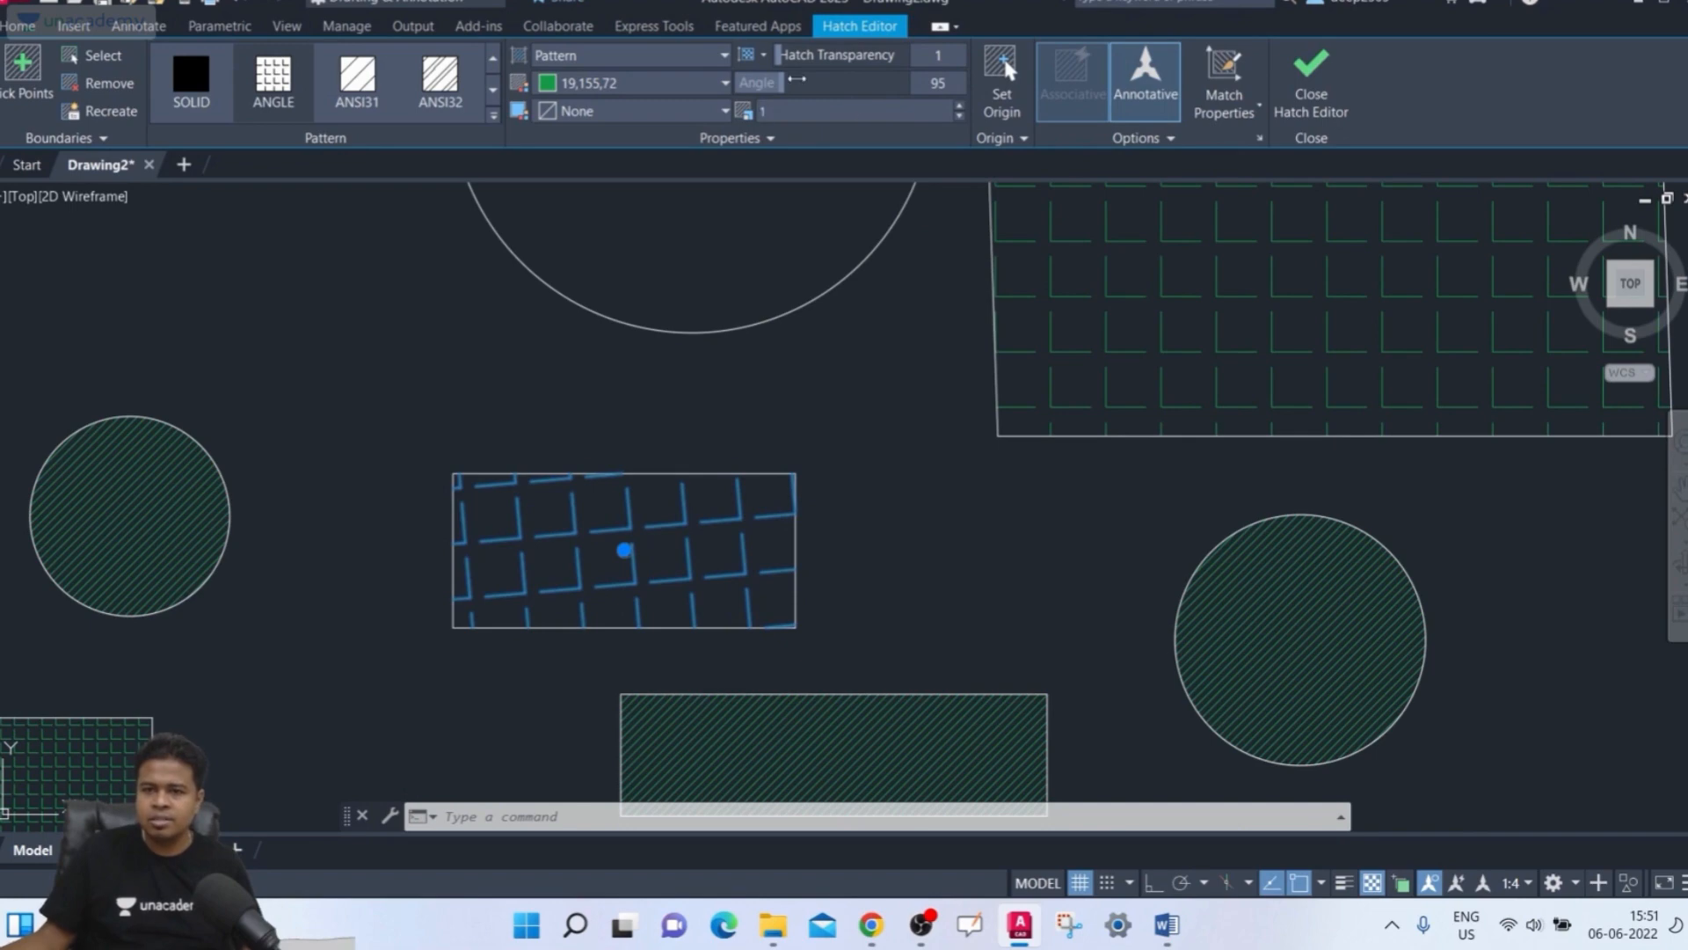
drag(642, 76, 641, 81)
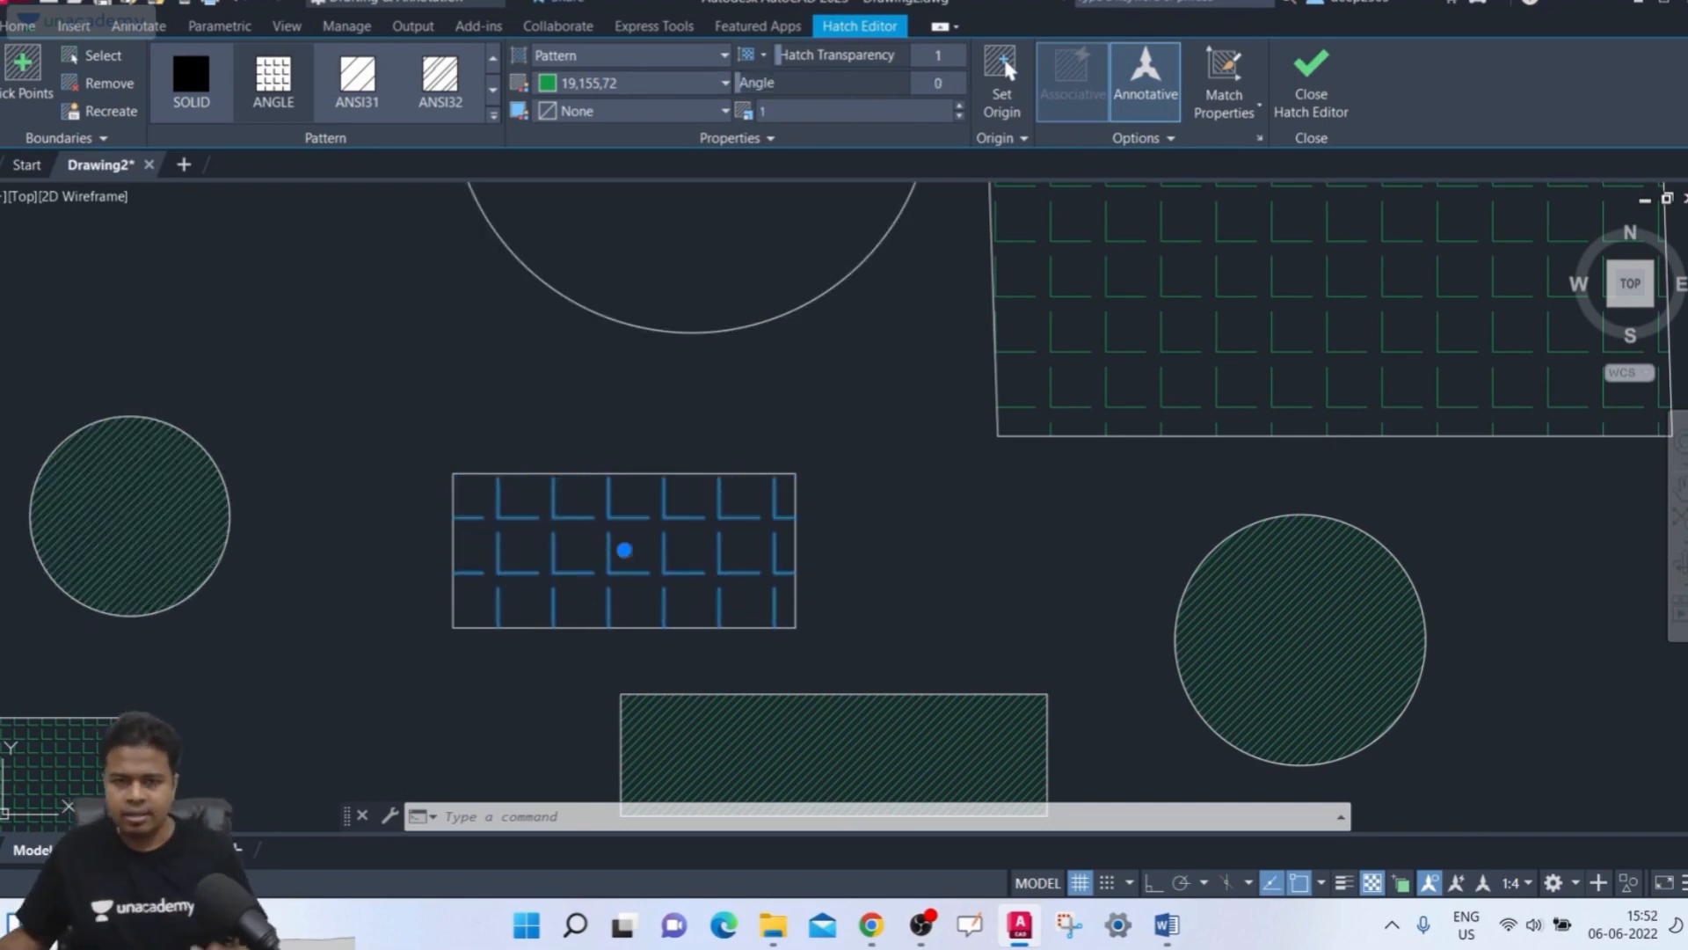
click(1290, 73)
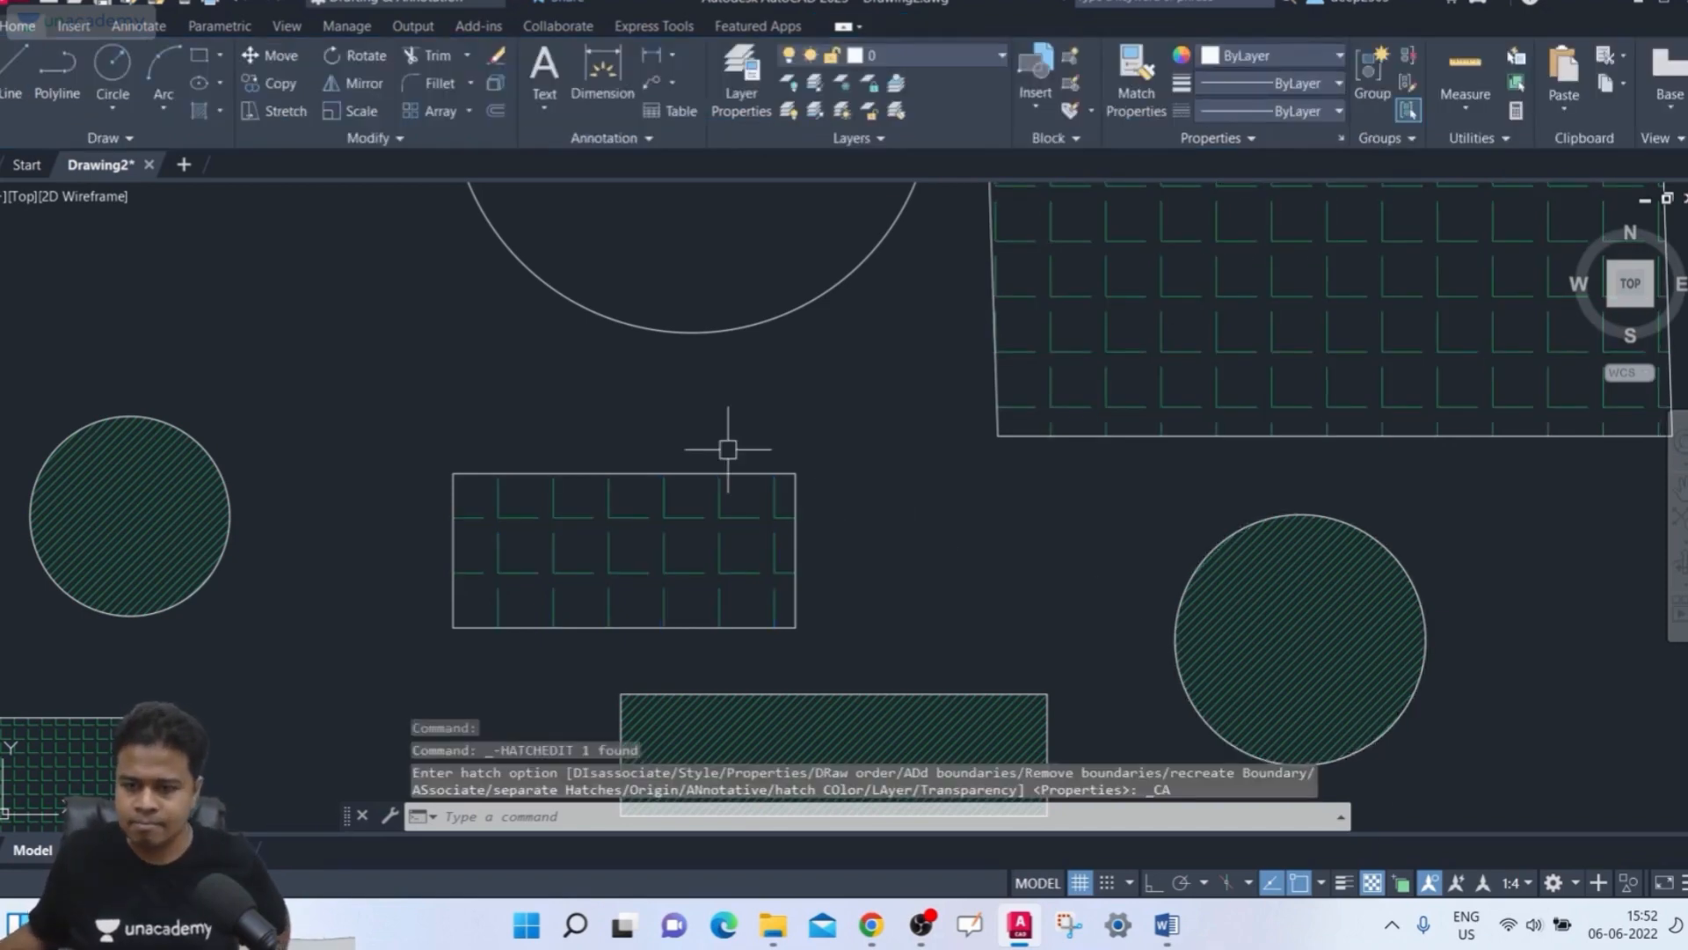
Select the middle rectangle's annotative hatch and examine it at different zoom levels without editing it
scroll(700, 455, up, 2)
click(648, 516)
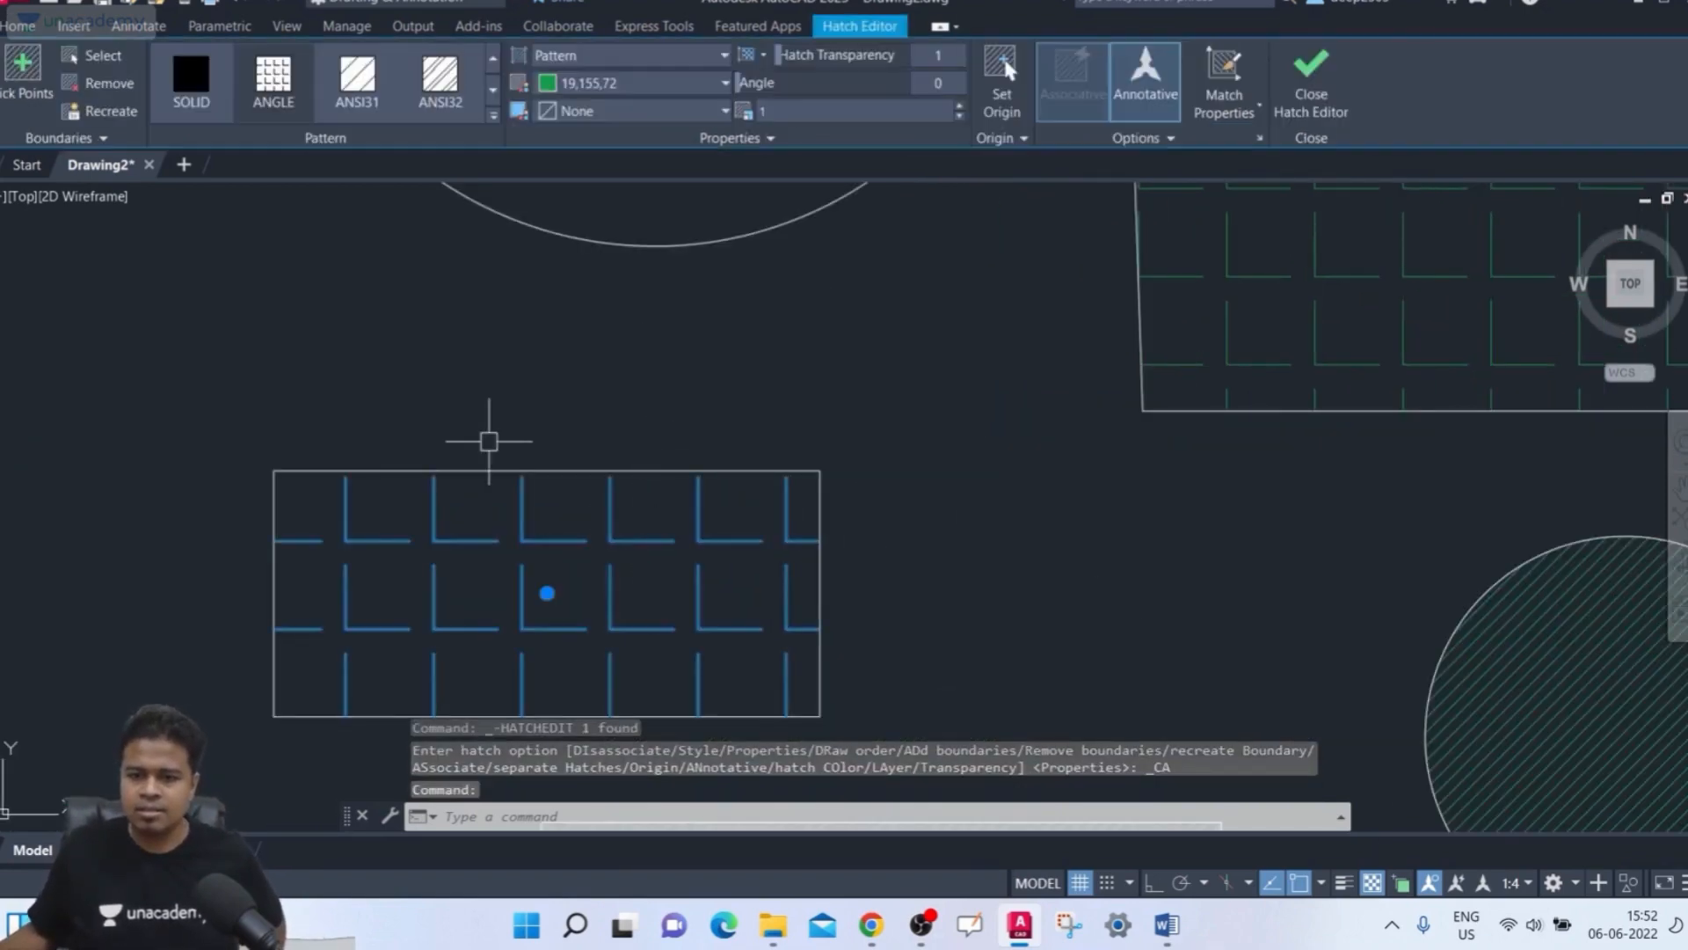
scroll(330, 302, down, 2)
middle_drag(400, 303, 501, 282)
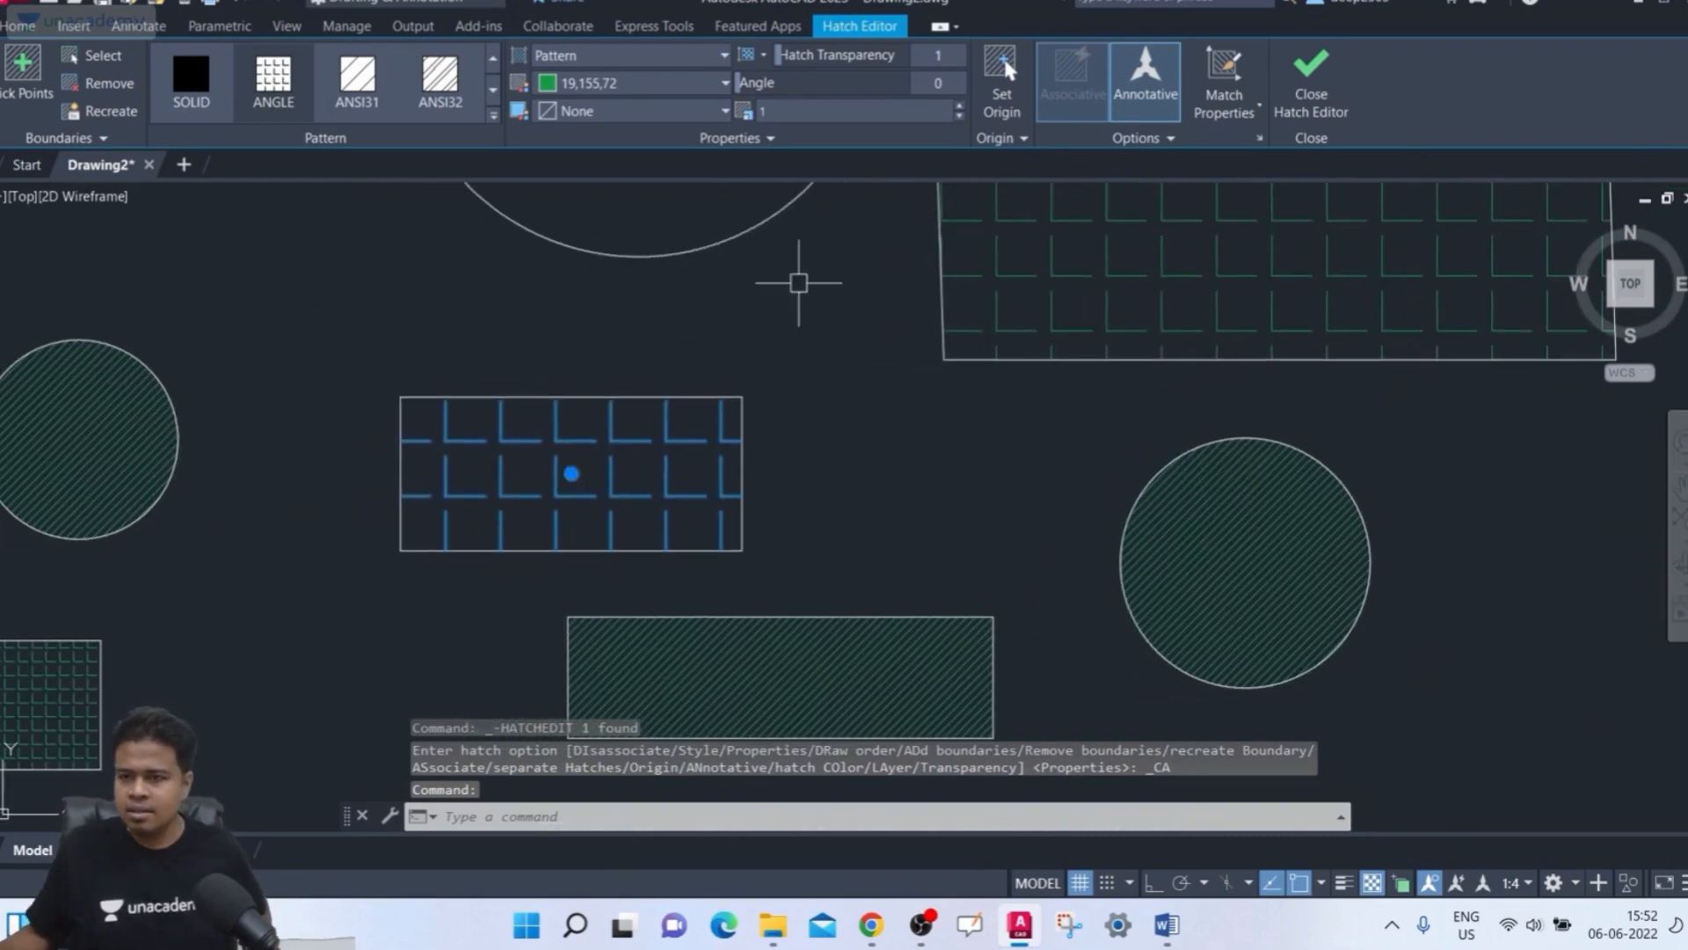
middle_drag(1006, 387, 905, 393)
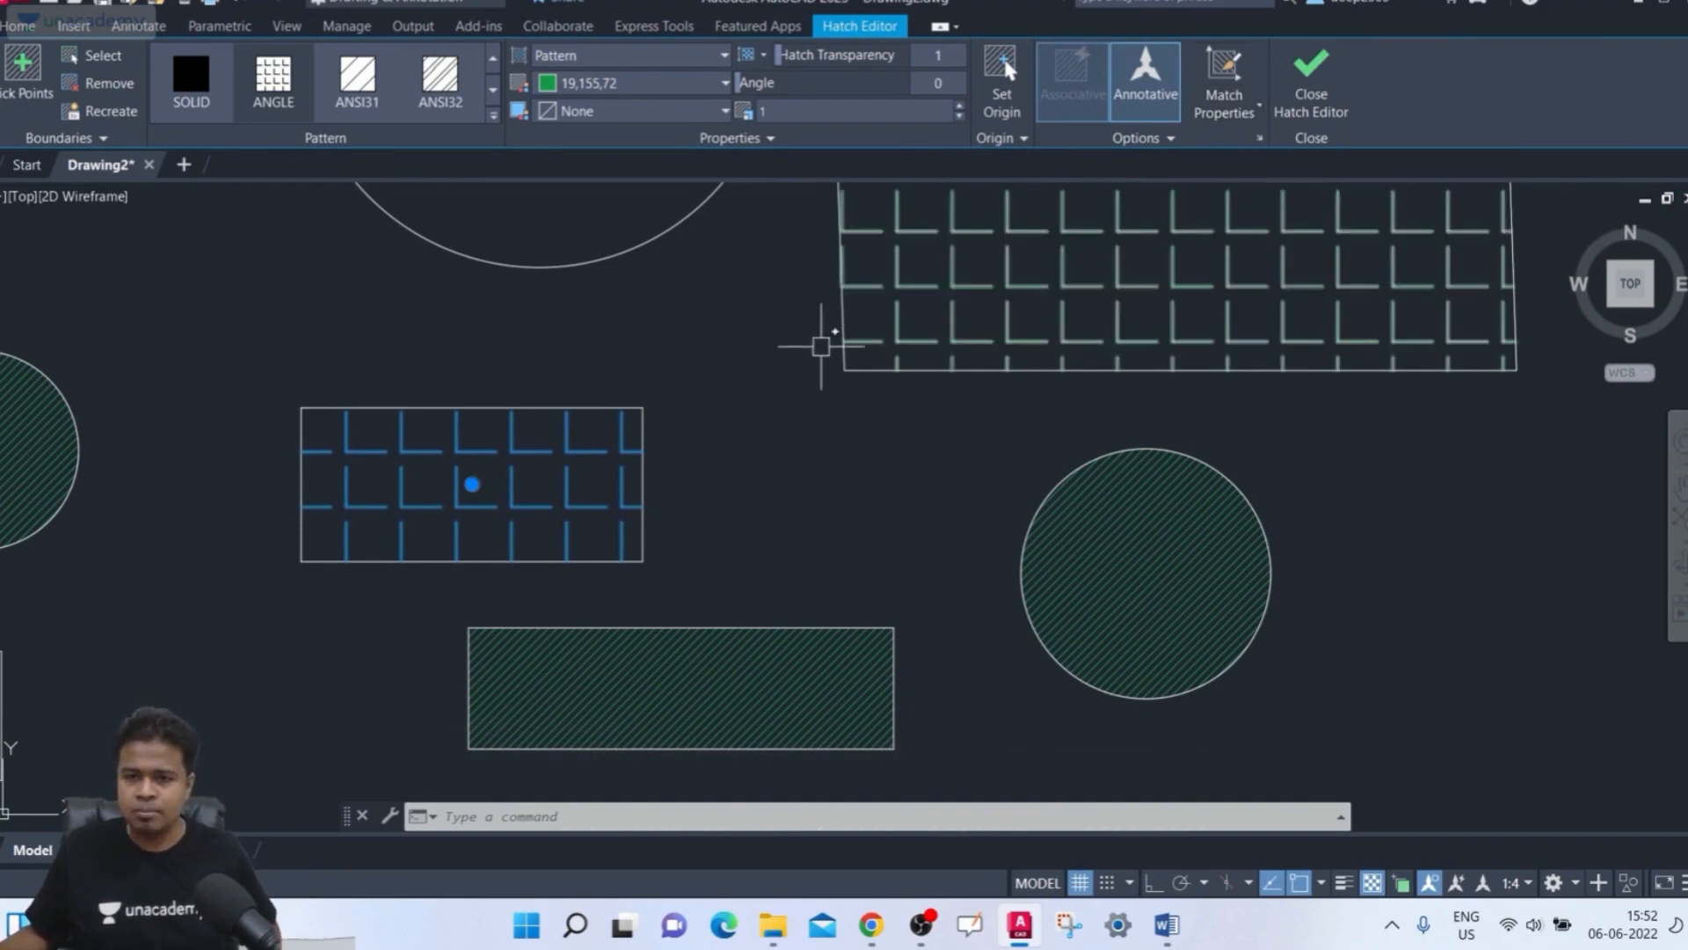
scroll(778, 392, down, 2)
middle_drag(778, 400, 778, 497)
key(Escape)
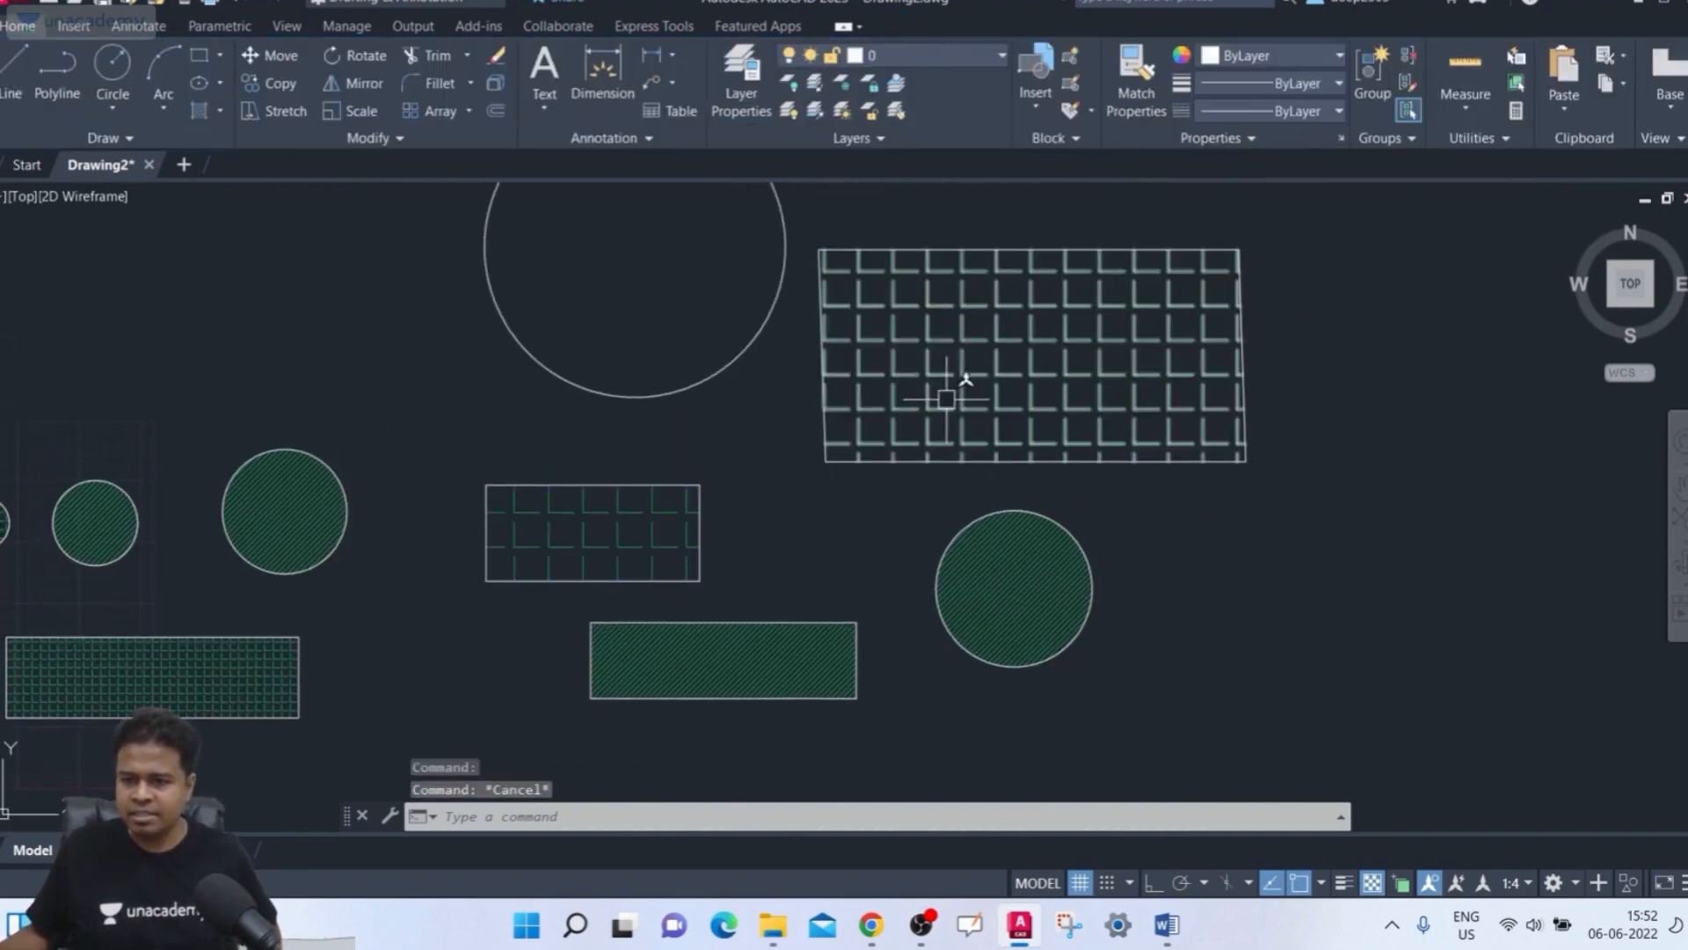
Change the upper-right rectangle's hatch color to orange 205,105,40
click(961, 385)
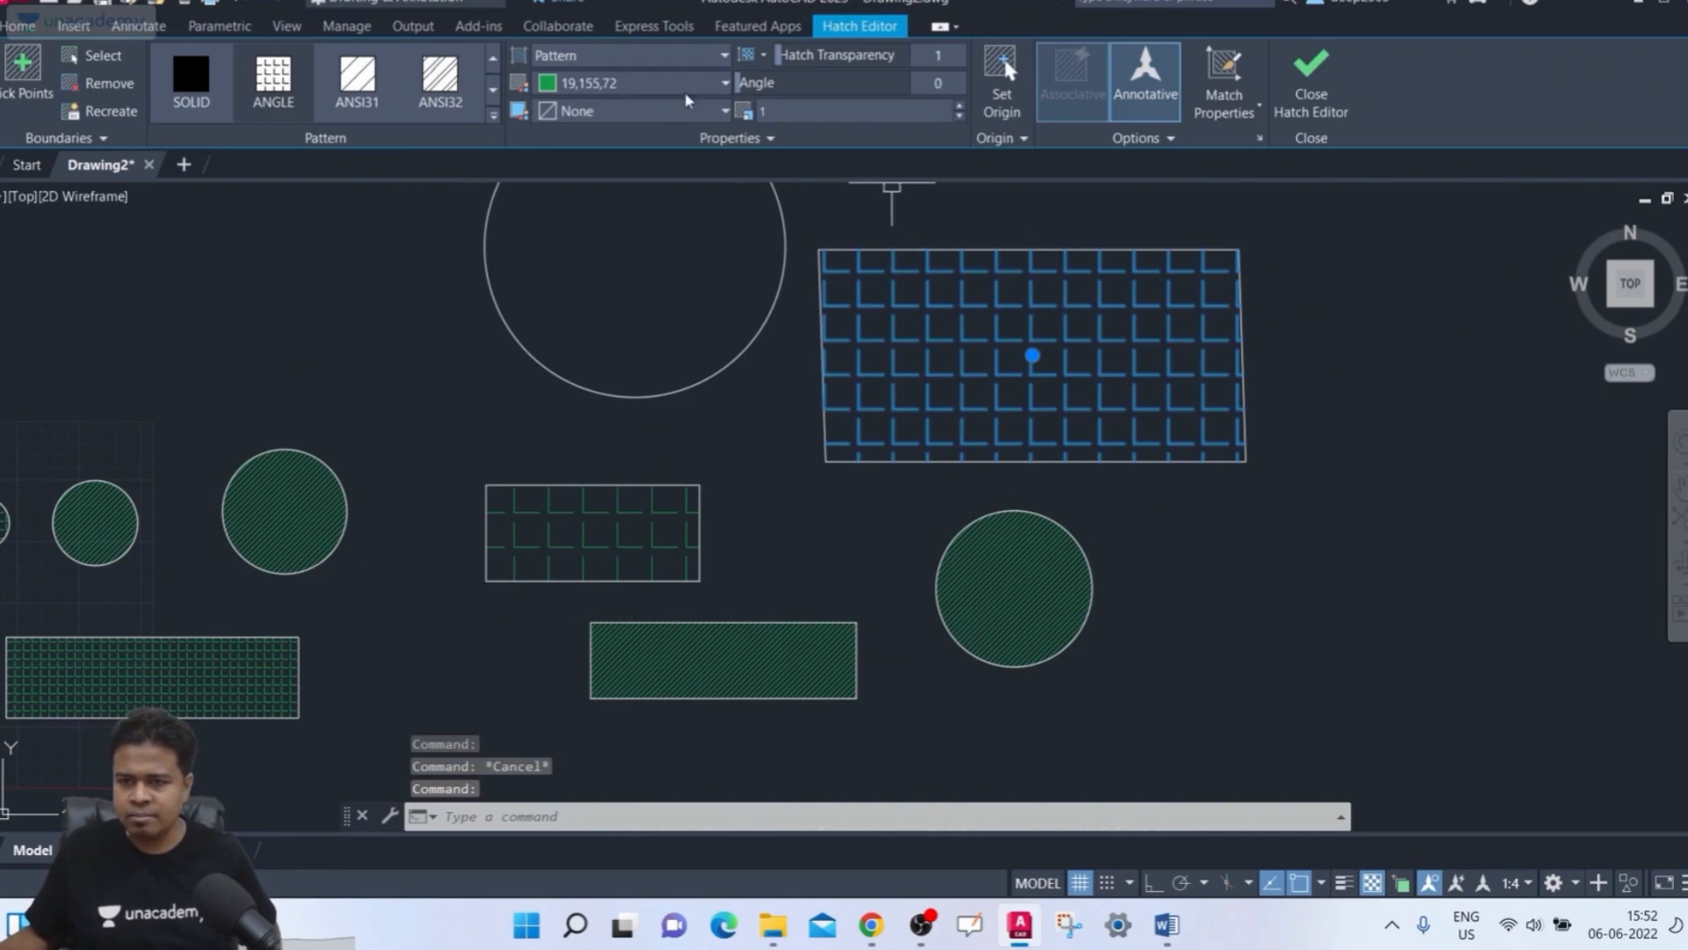
click(688, 84)
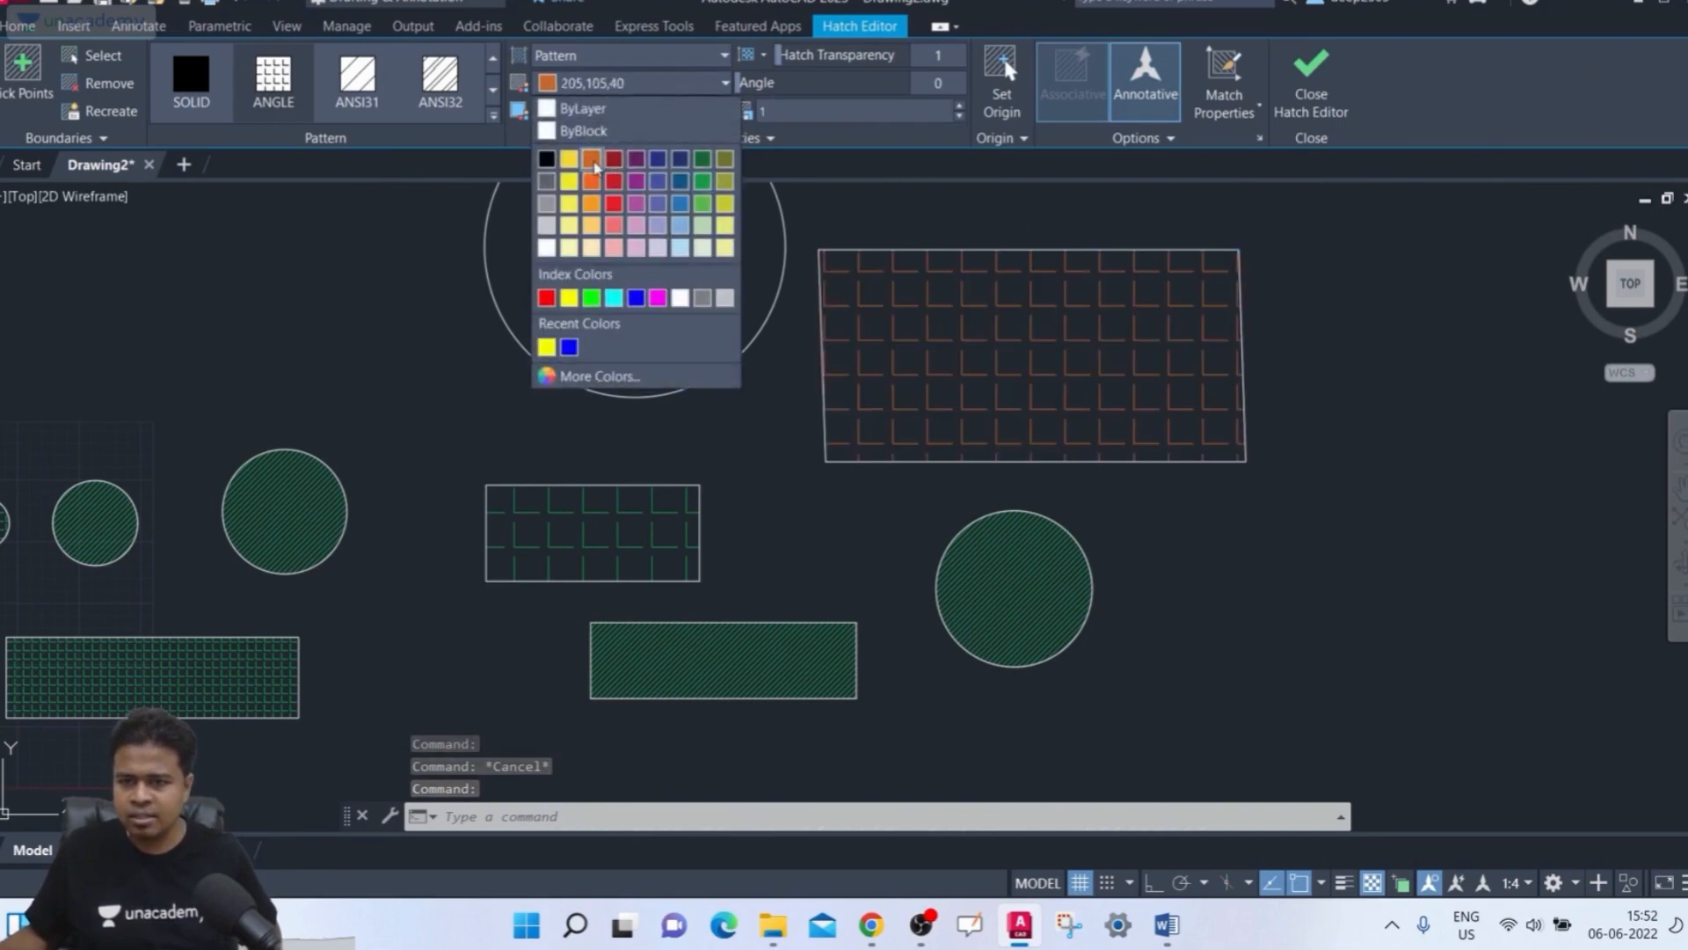
click(594, 167)
key(Escape)
middle_drag(817, 493, 798, 504)
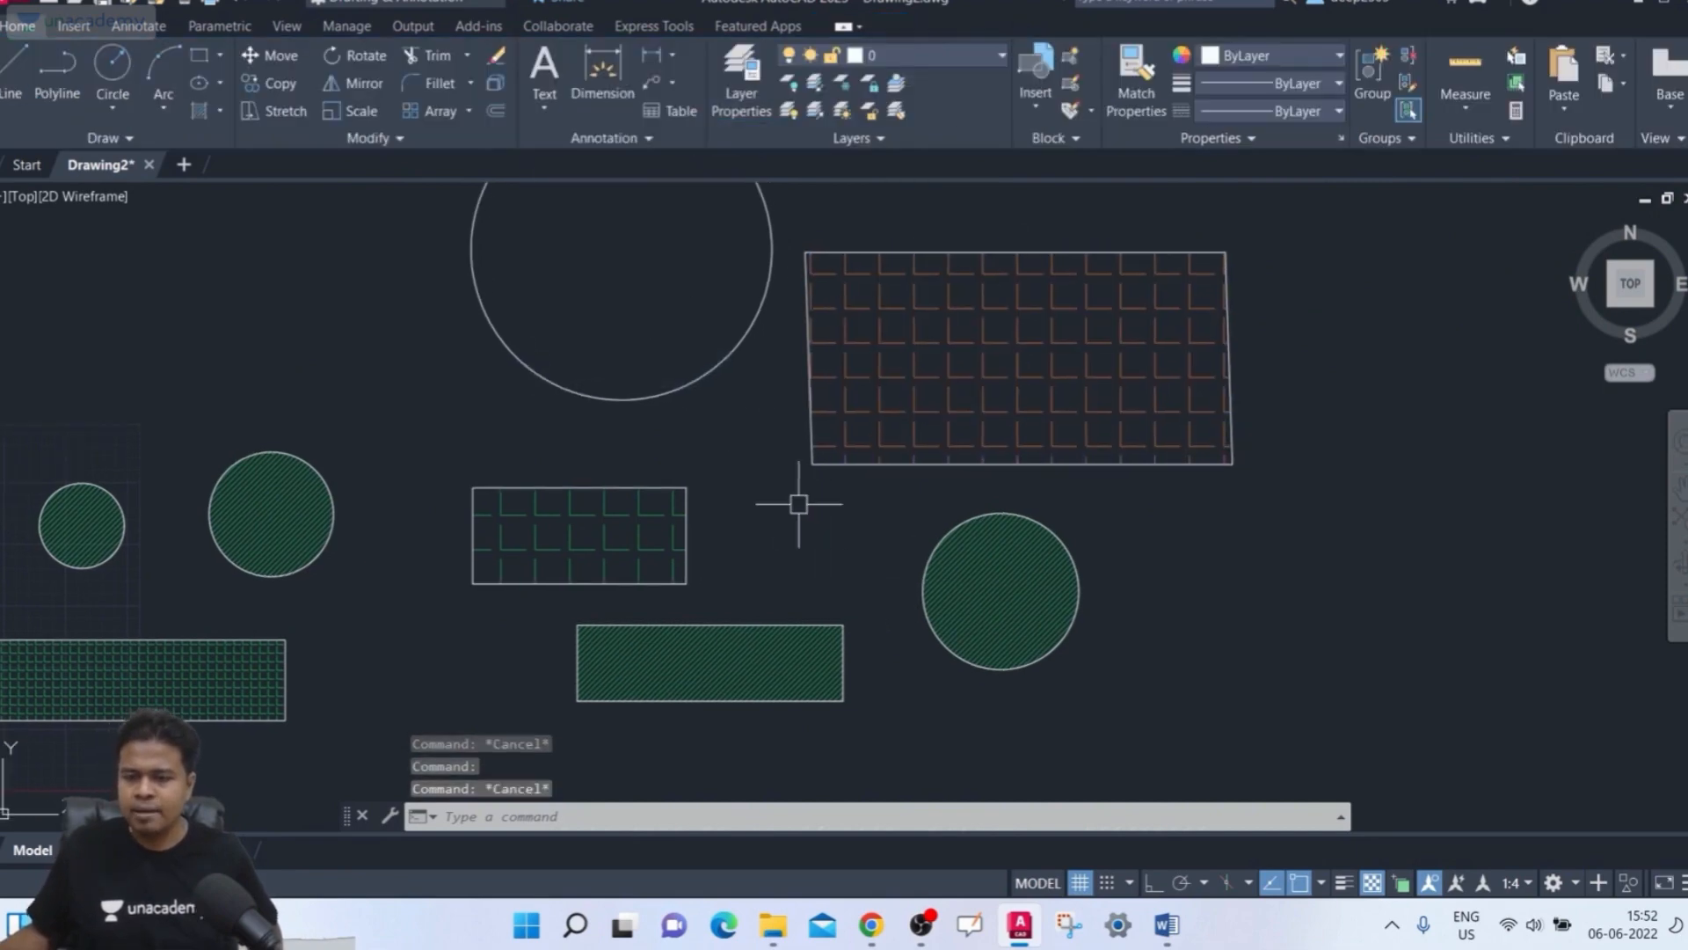
Change the right circle's hatch color to blue 39,118,187
click(997, 561)
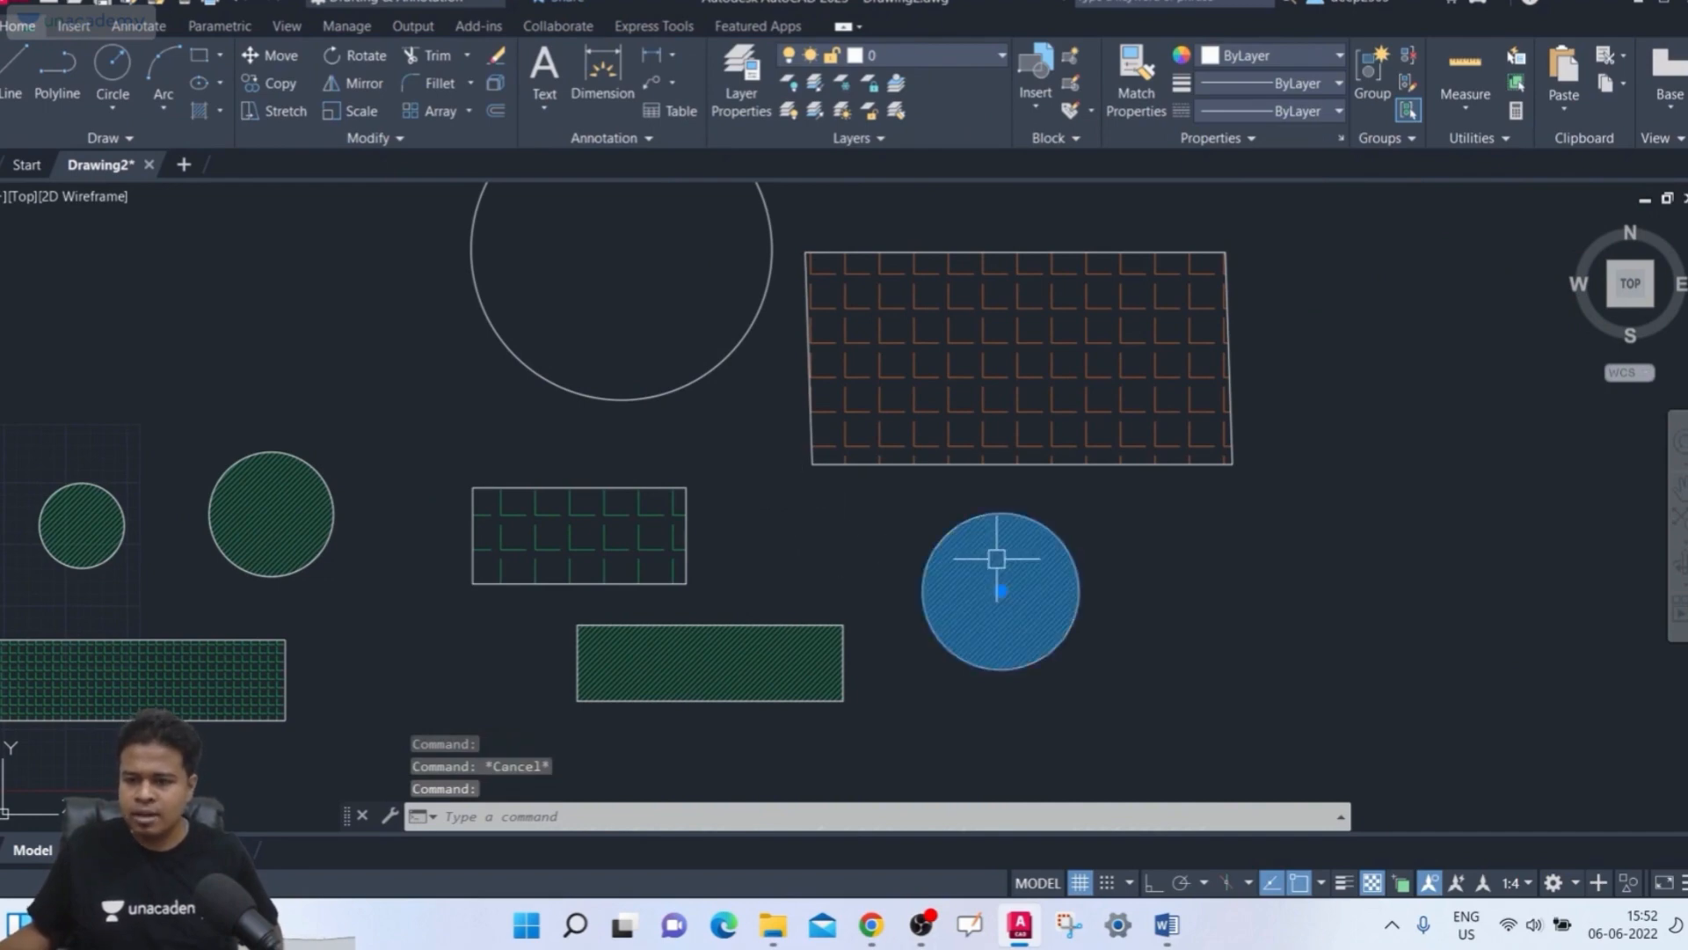
click(689, 83)
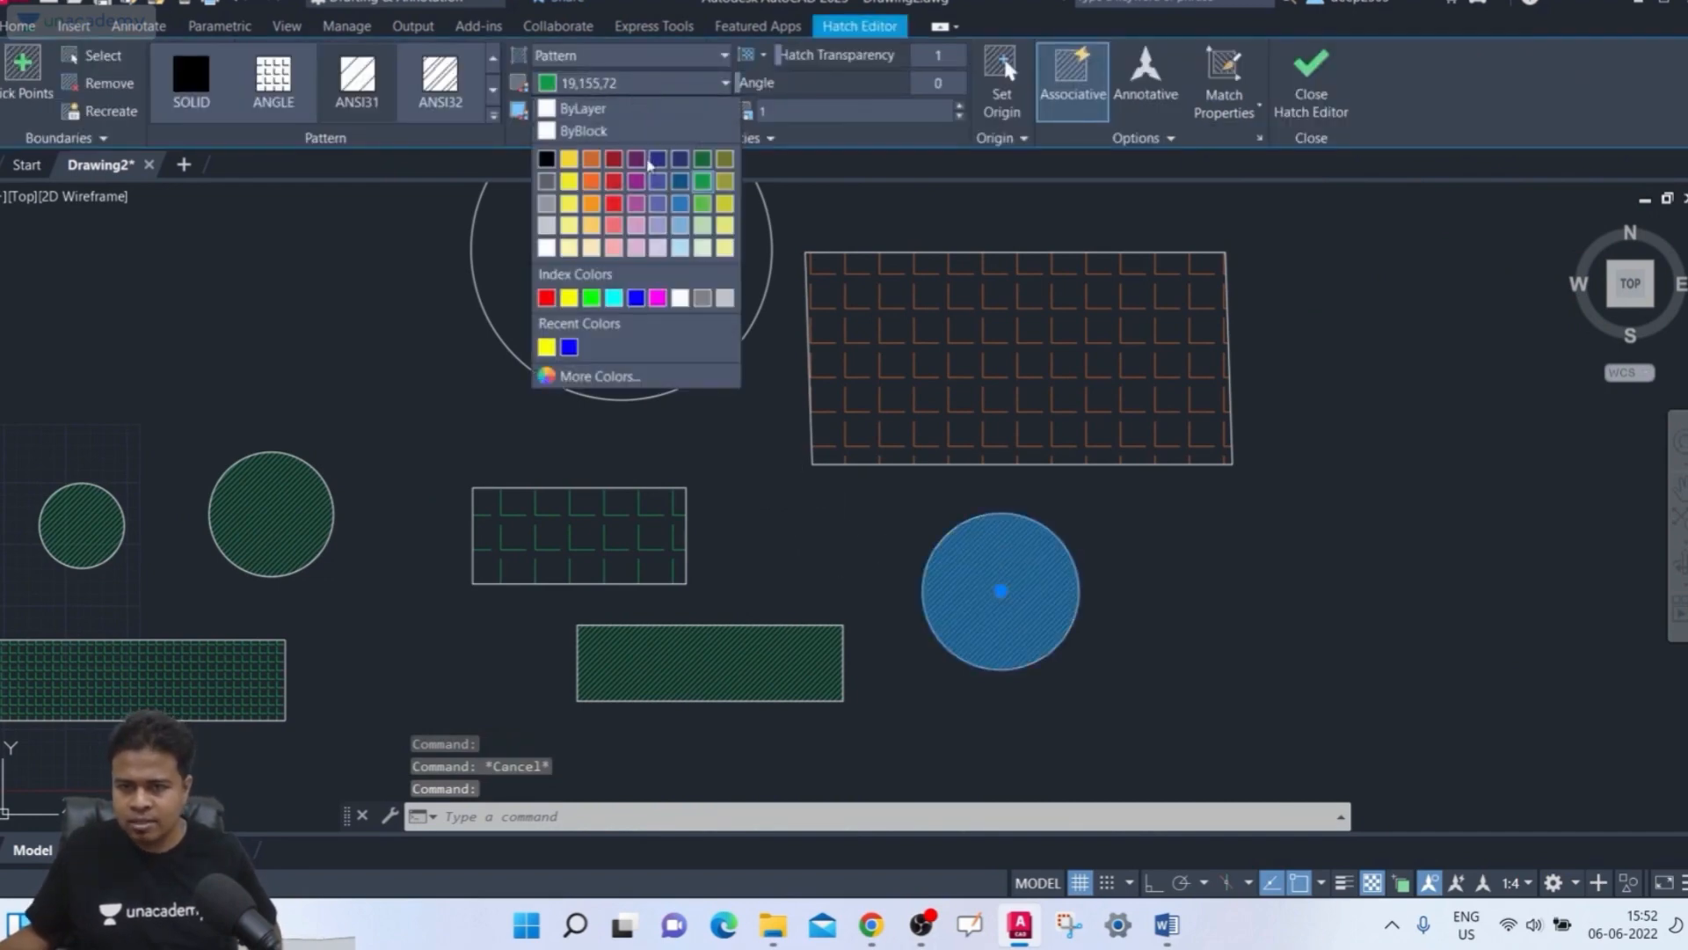
click(680, 204)
key(Escape)
middle_drag(810, 452, 770, 452)
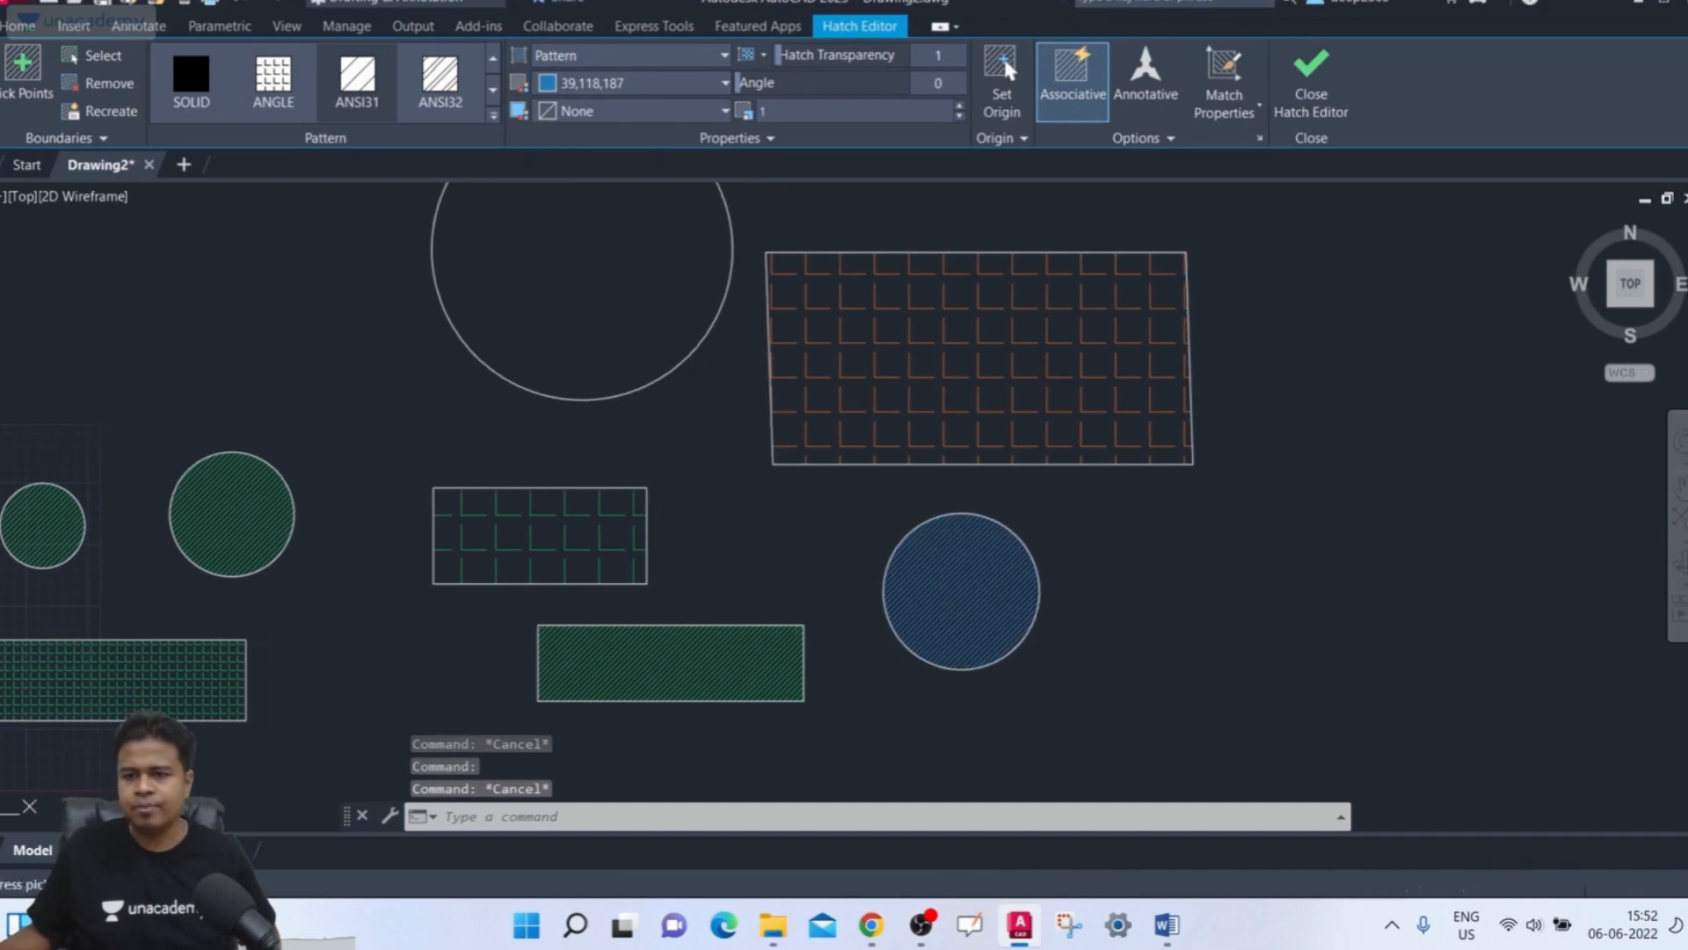
Turn on Annotative for the right circle's hatch and close the Hatch Editor
click(982, 566)
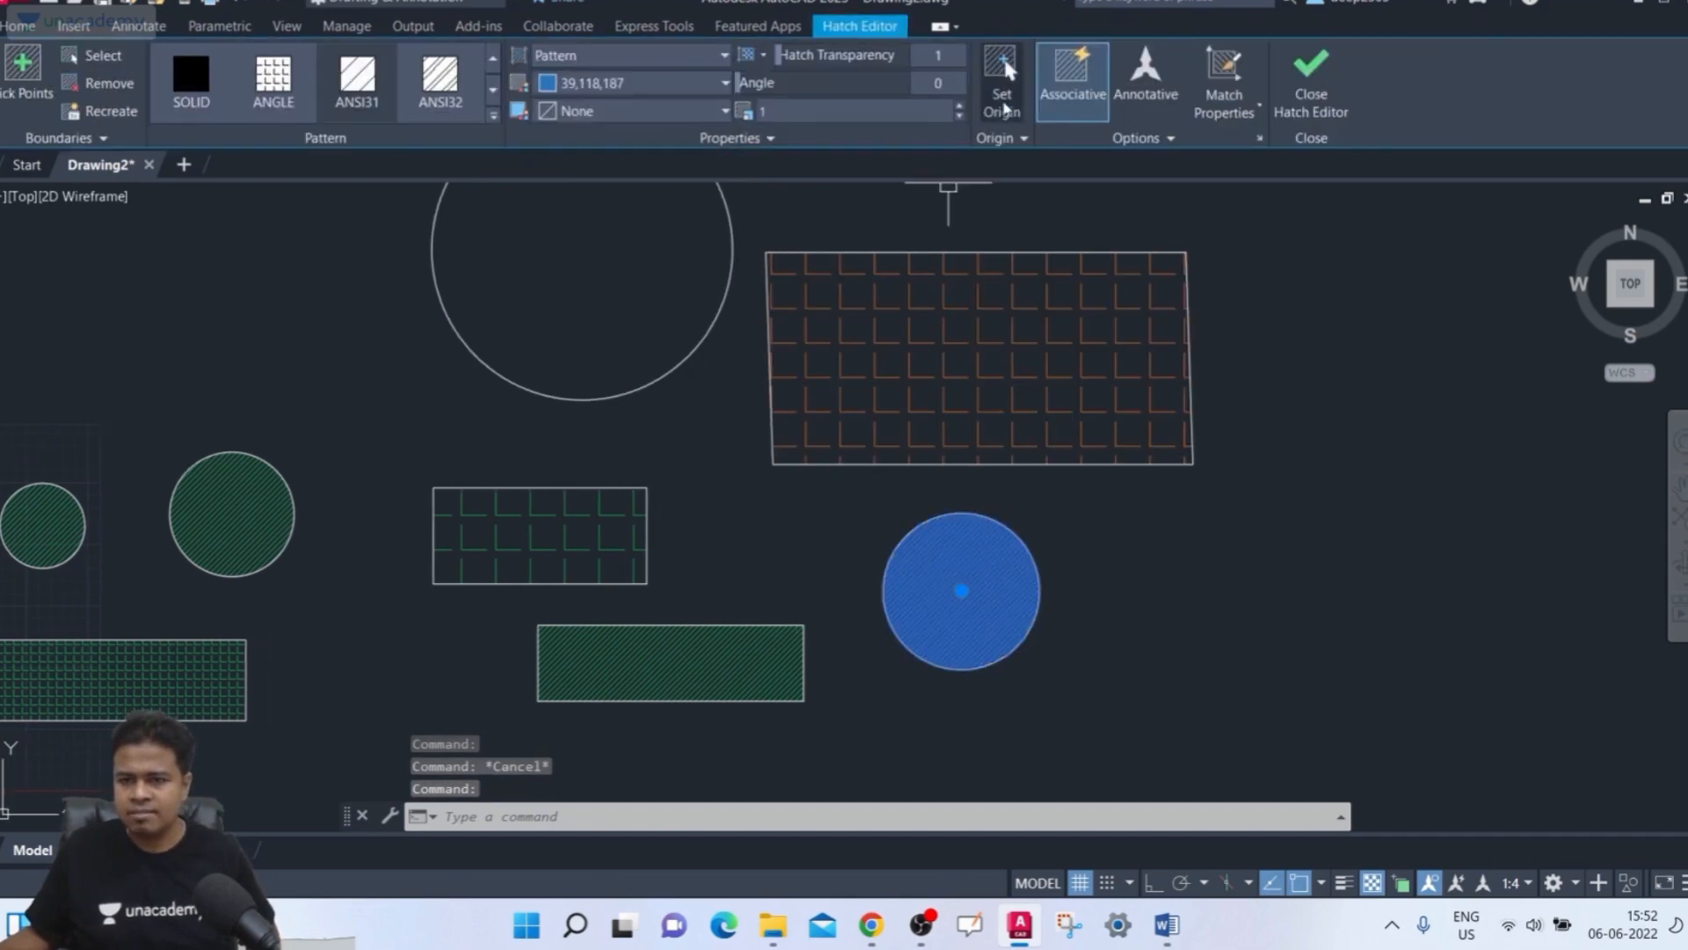
click(1142, 99)
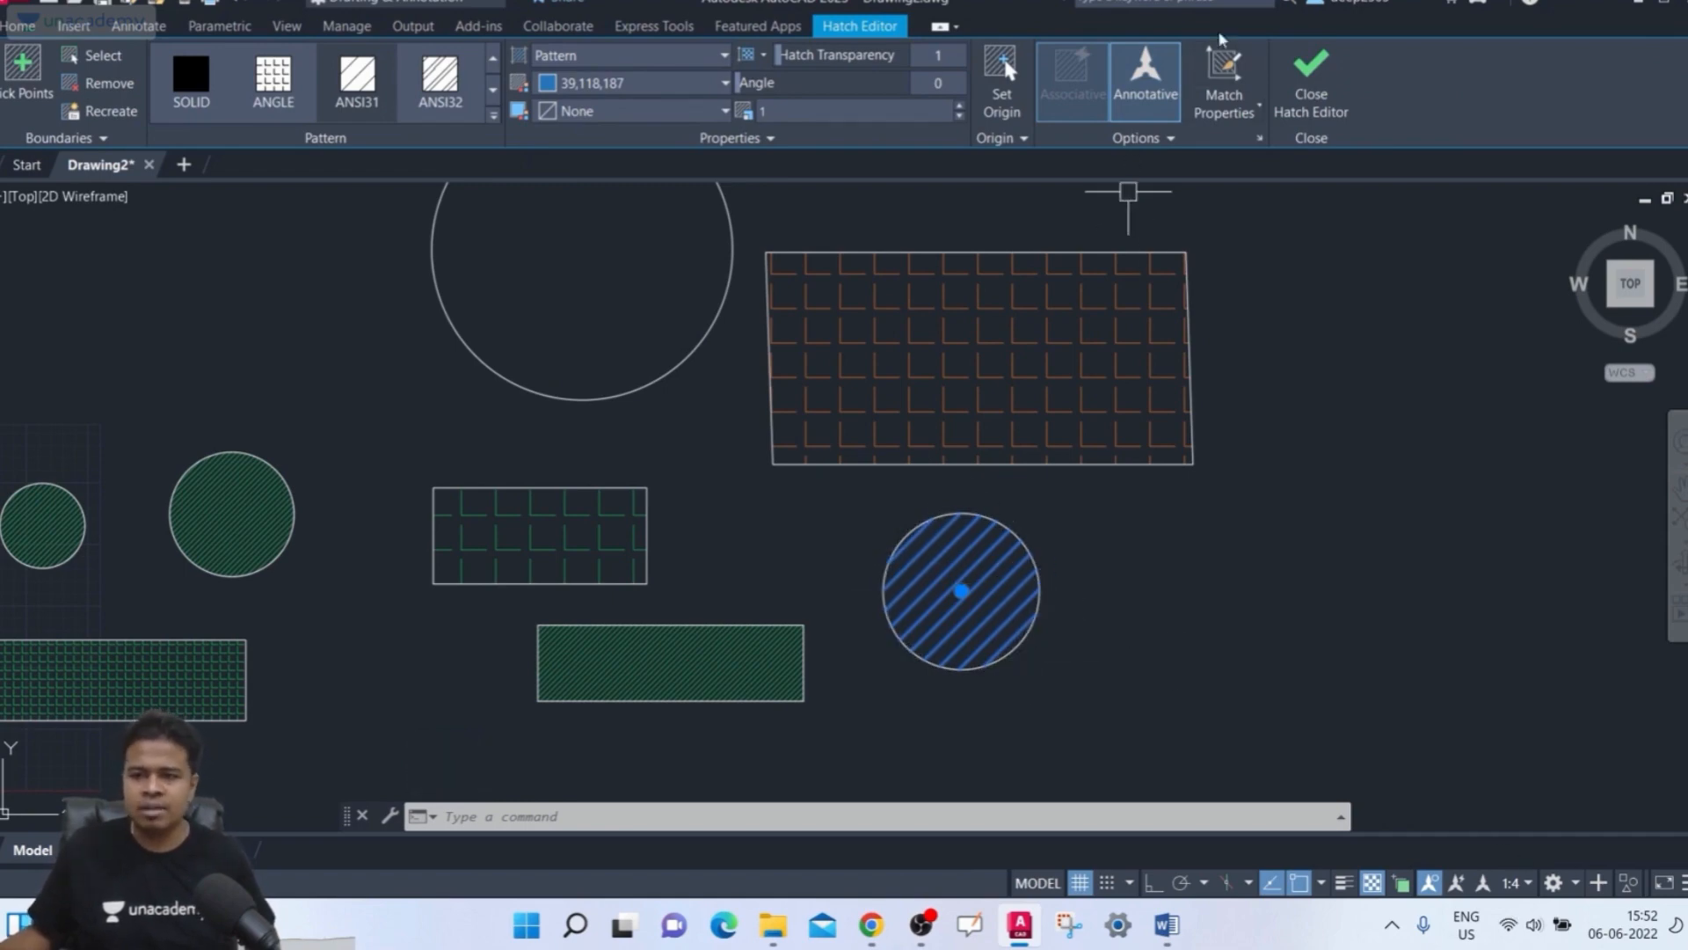
click(1318, 77)
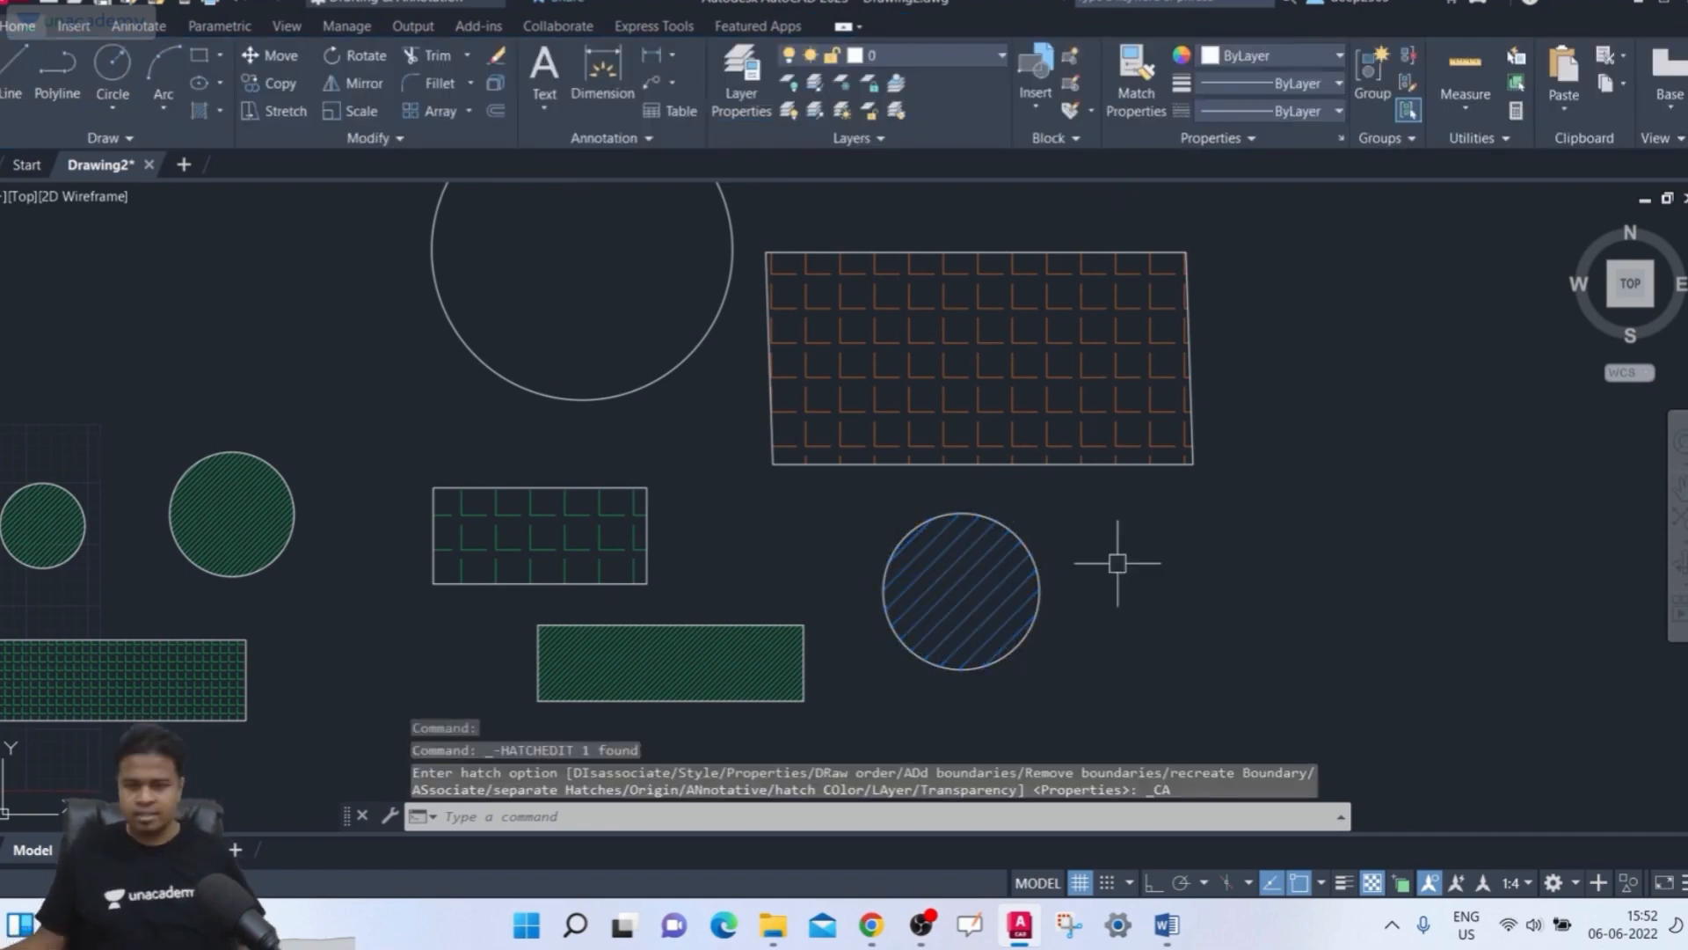
Use Match Properties to give the middle rectangle's hatch the right circle's hatch properties, then close the Hatch Editor
scroll(1073, 596, up, 2)
middle_drag(1121, 601, 1168, 622)
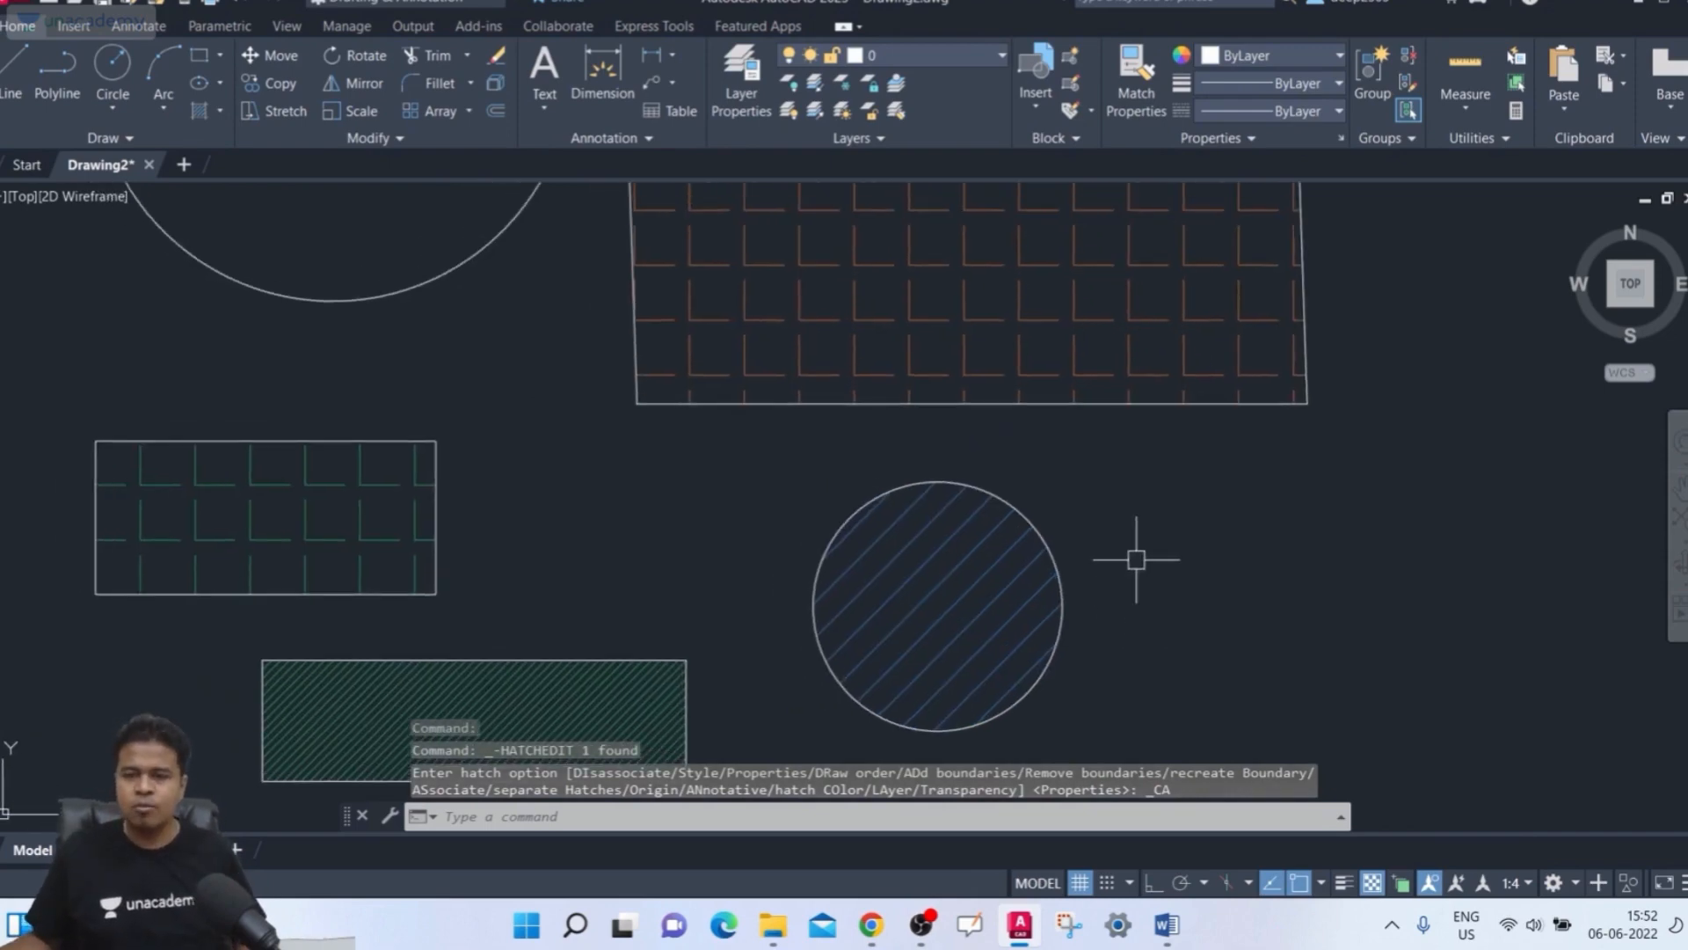
scroll(1136, 559, down, 3)
scroll(1090, 541, up, 1)
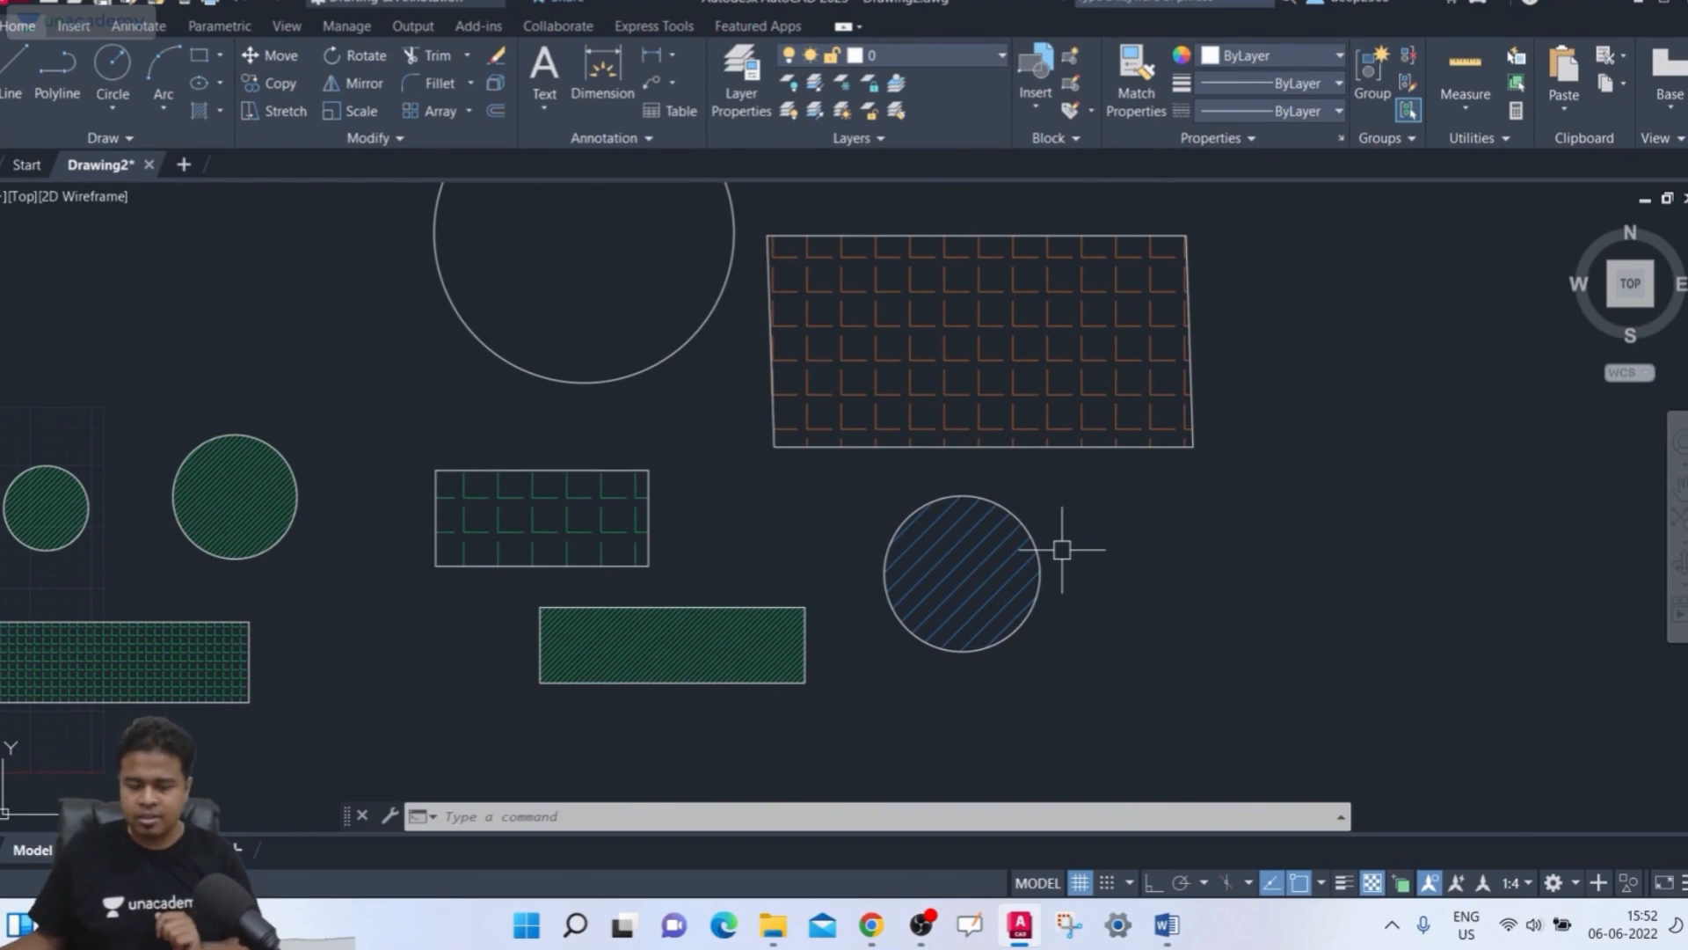
click(525, 513)
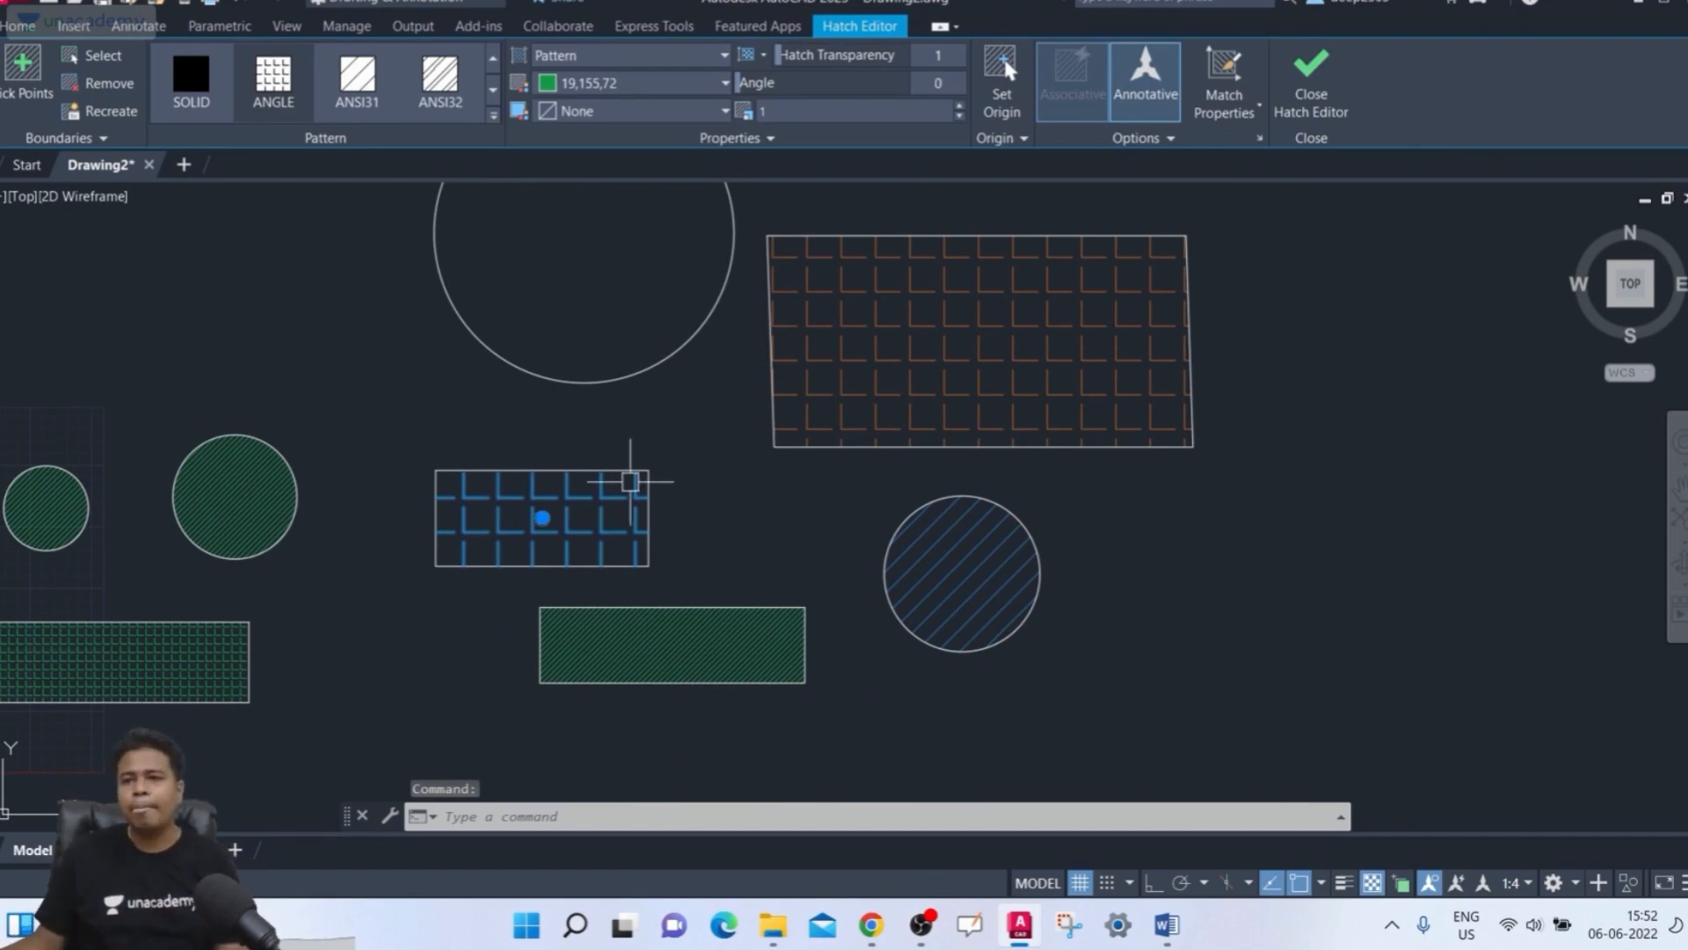
click(1230, 81)
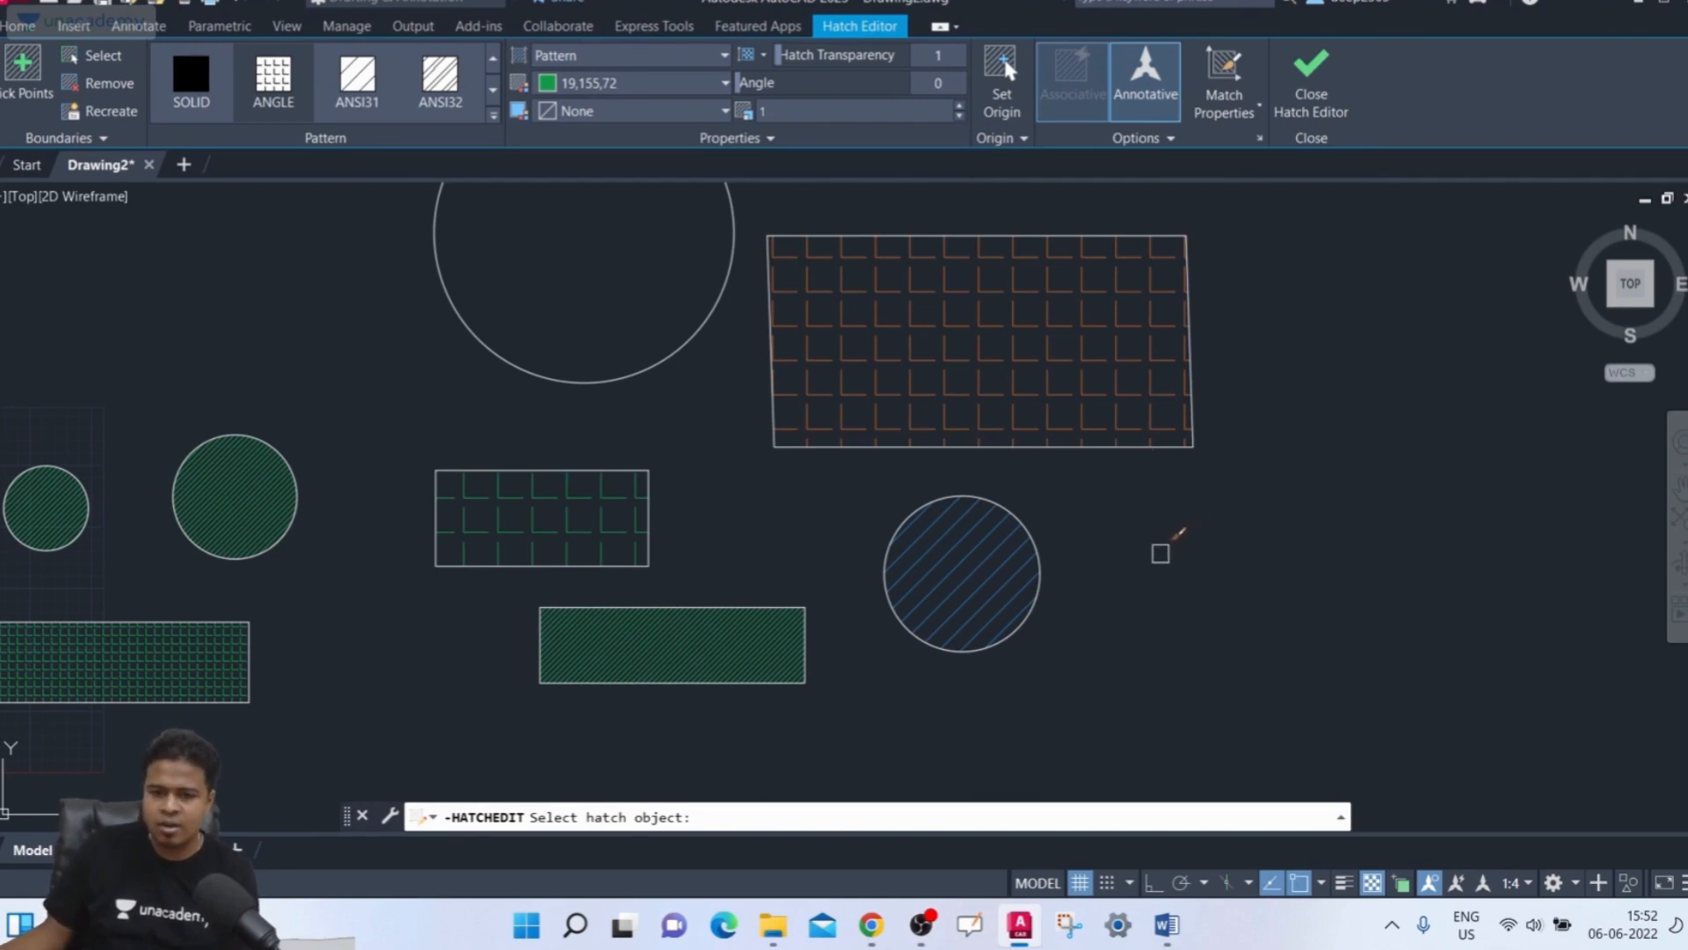
click(951, 559)
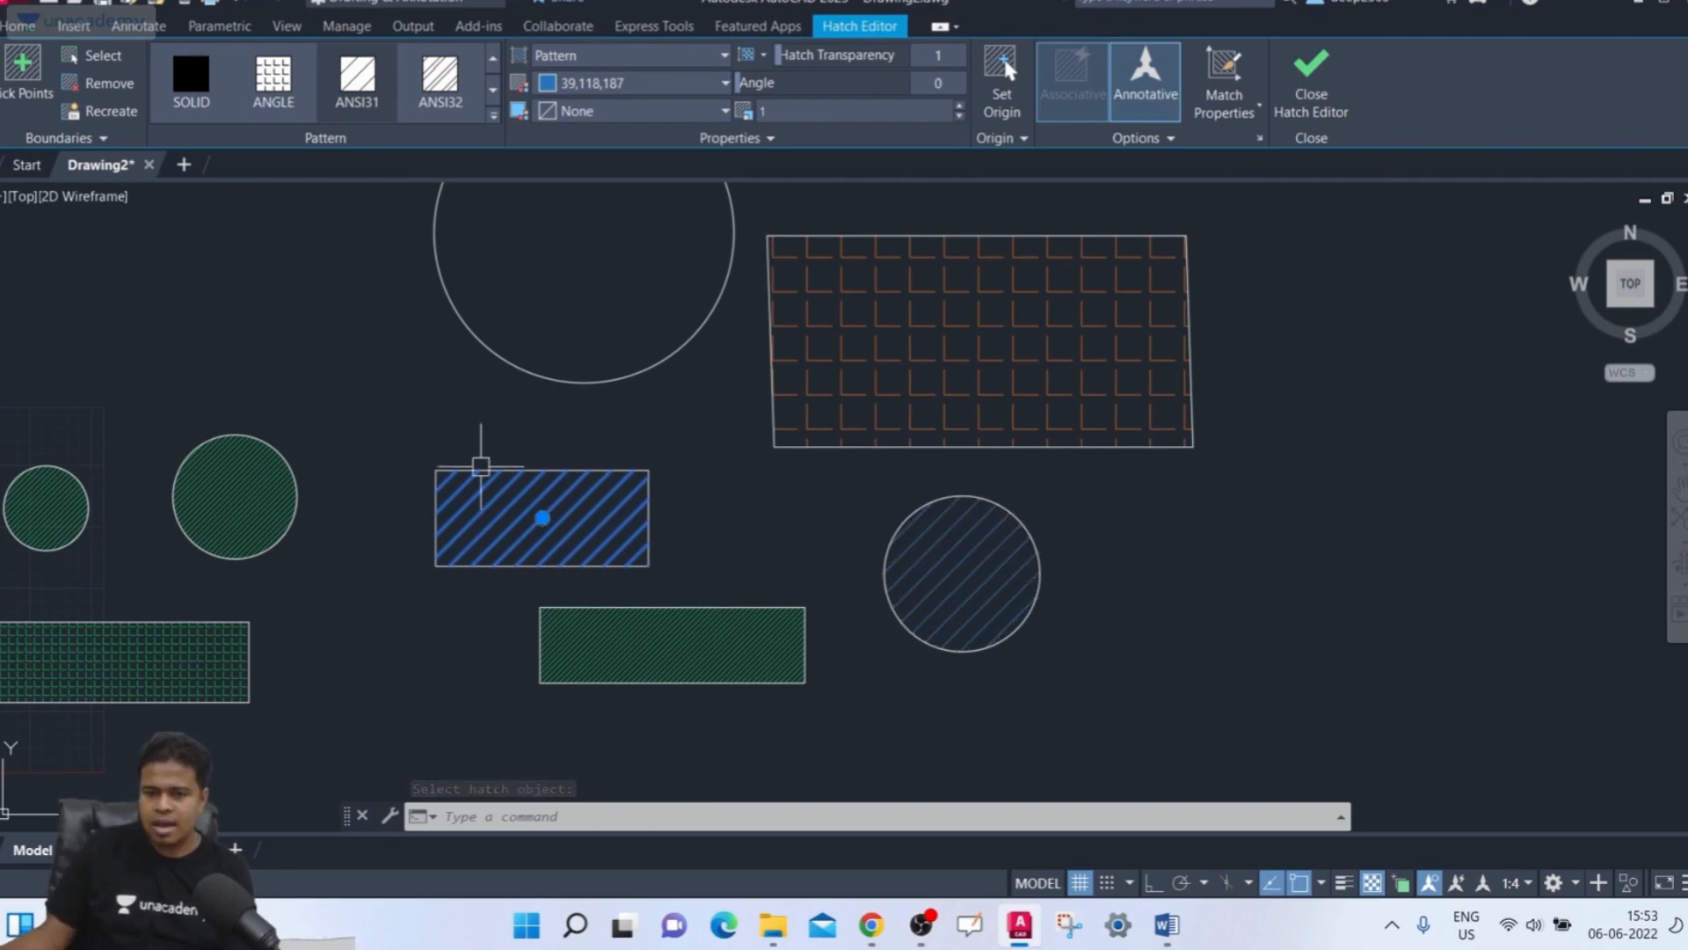
click(1296, 121)
middle_drag(1377, 549, 1270, 592)
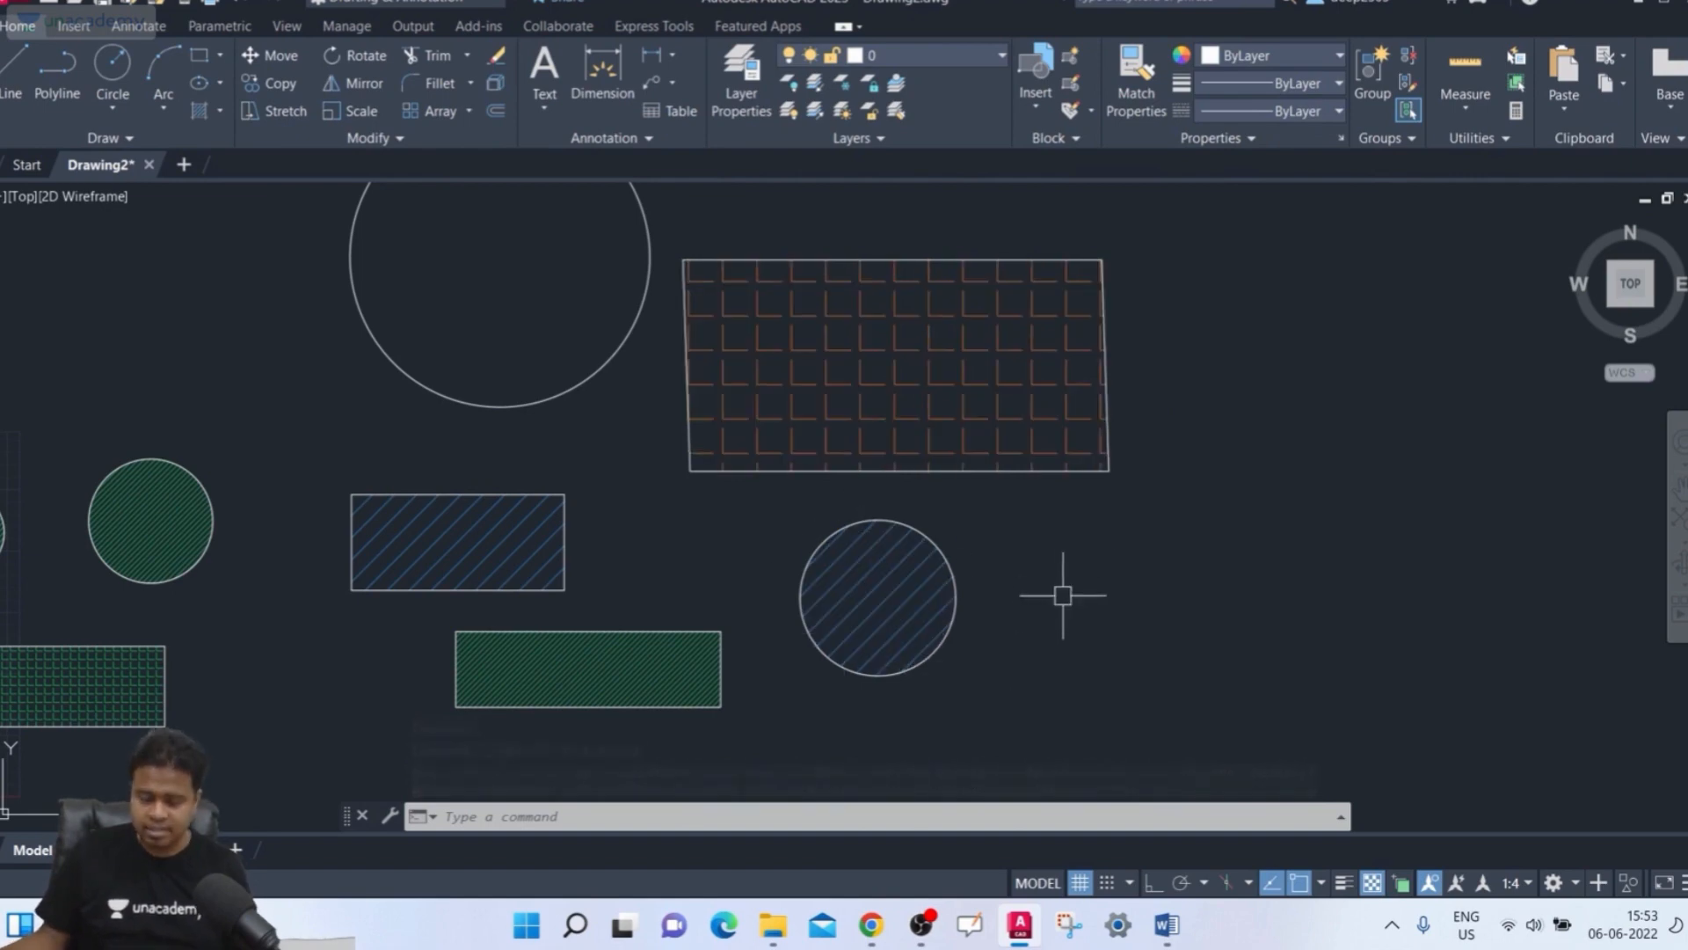
Use Match Properties to give the upper-right rectangle's hatch the bottom rectangle's green hatch properties
click(991, 400)
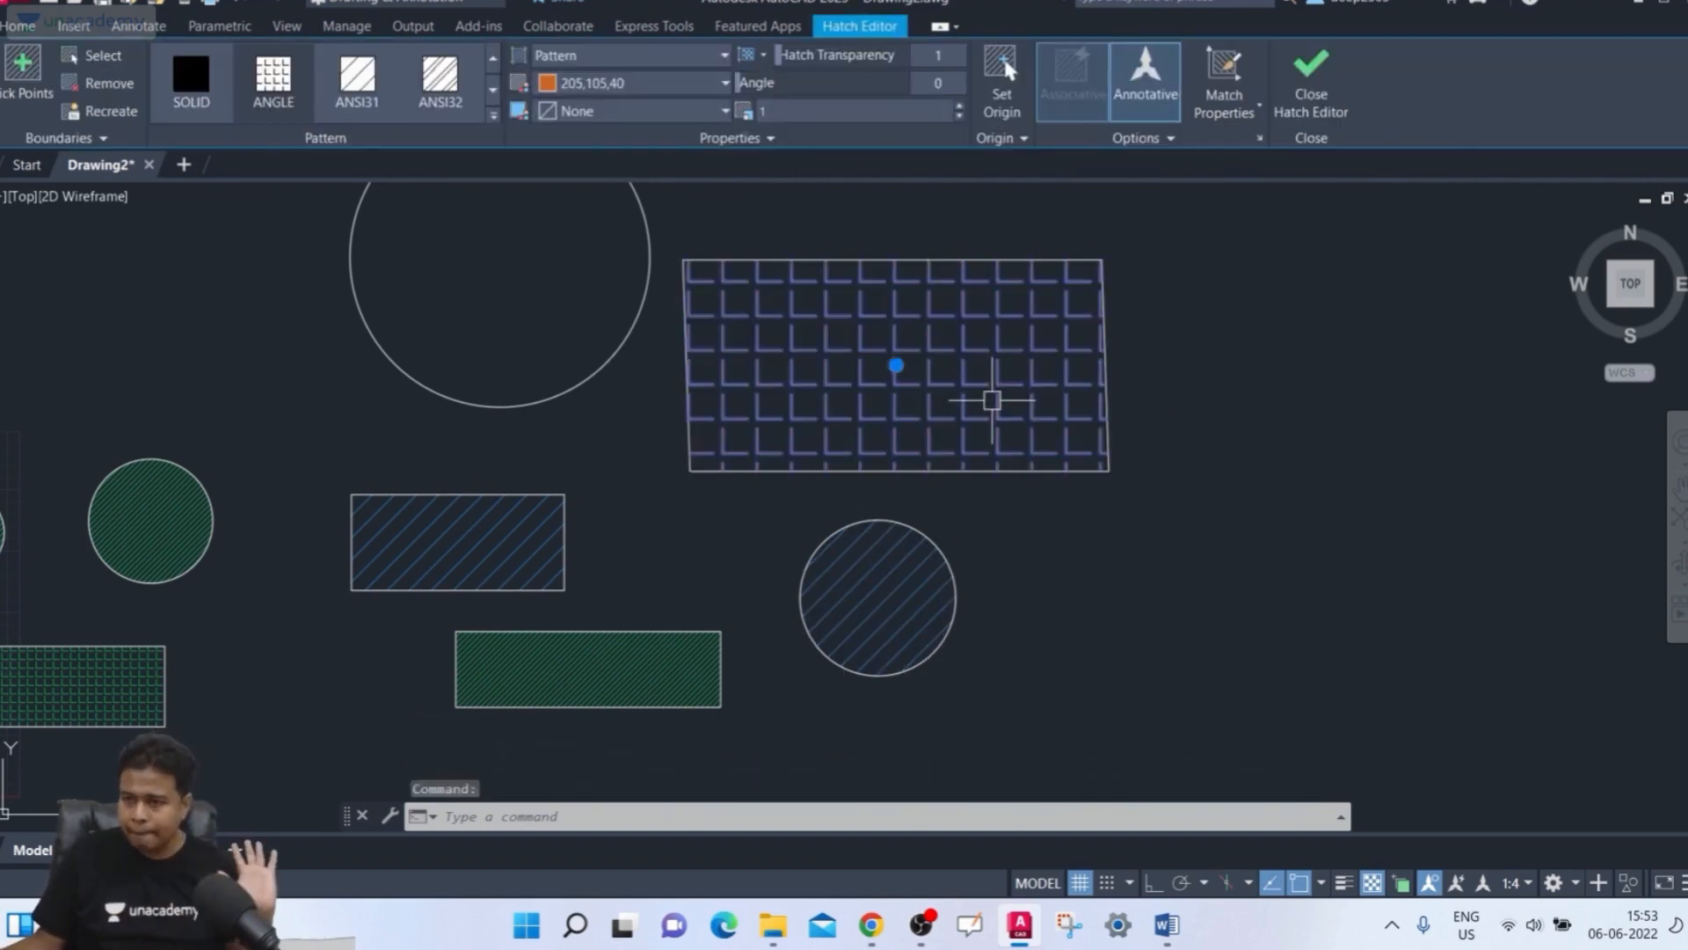
click(1246, 87)
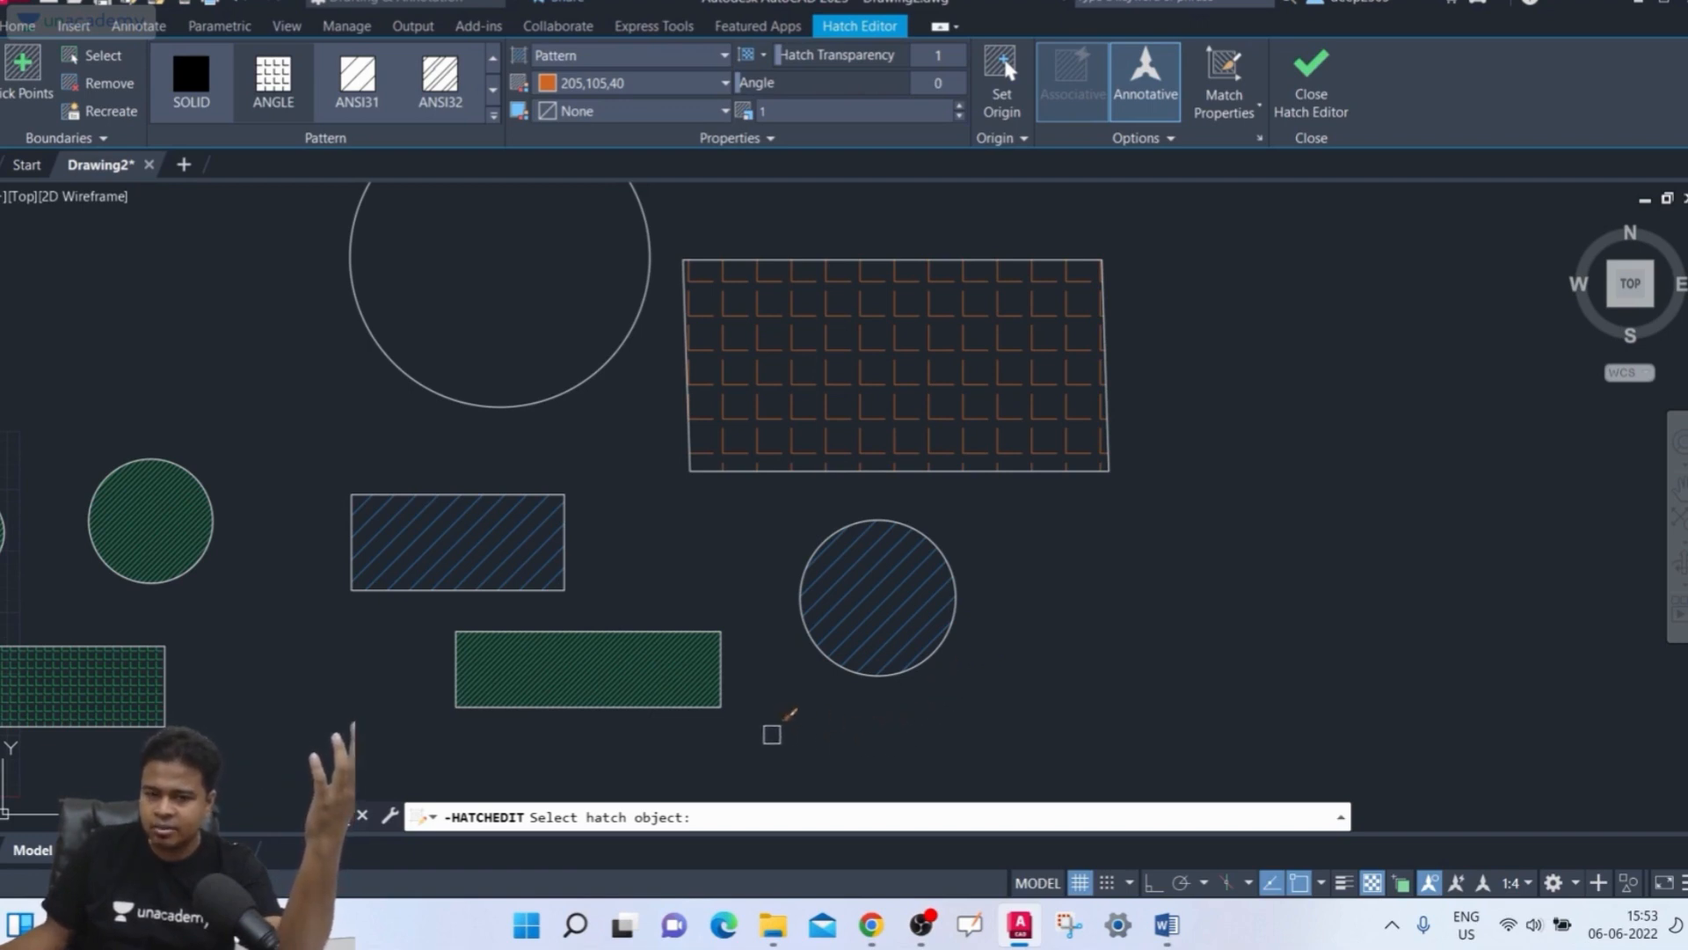
middle_drag(767, 732, 769, 729)
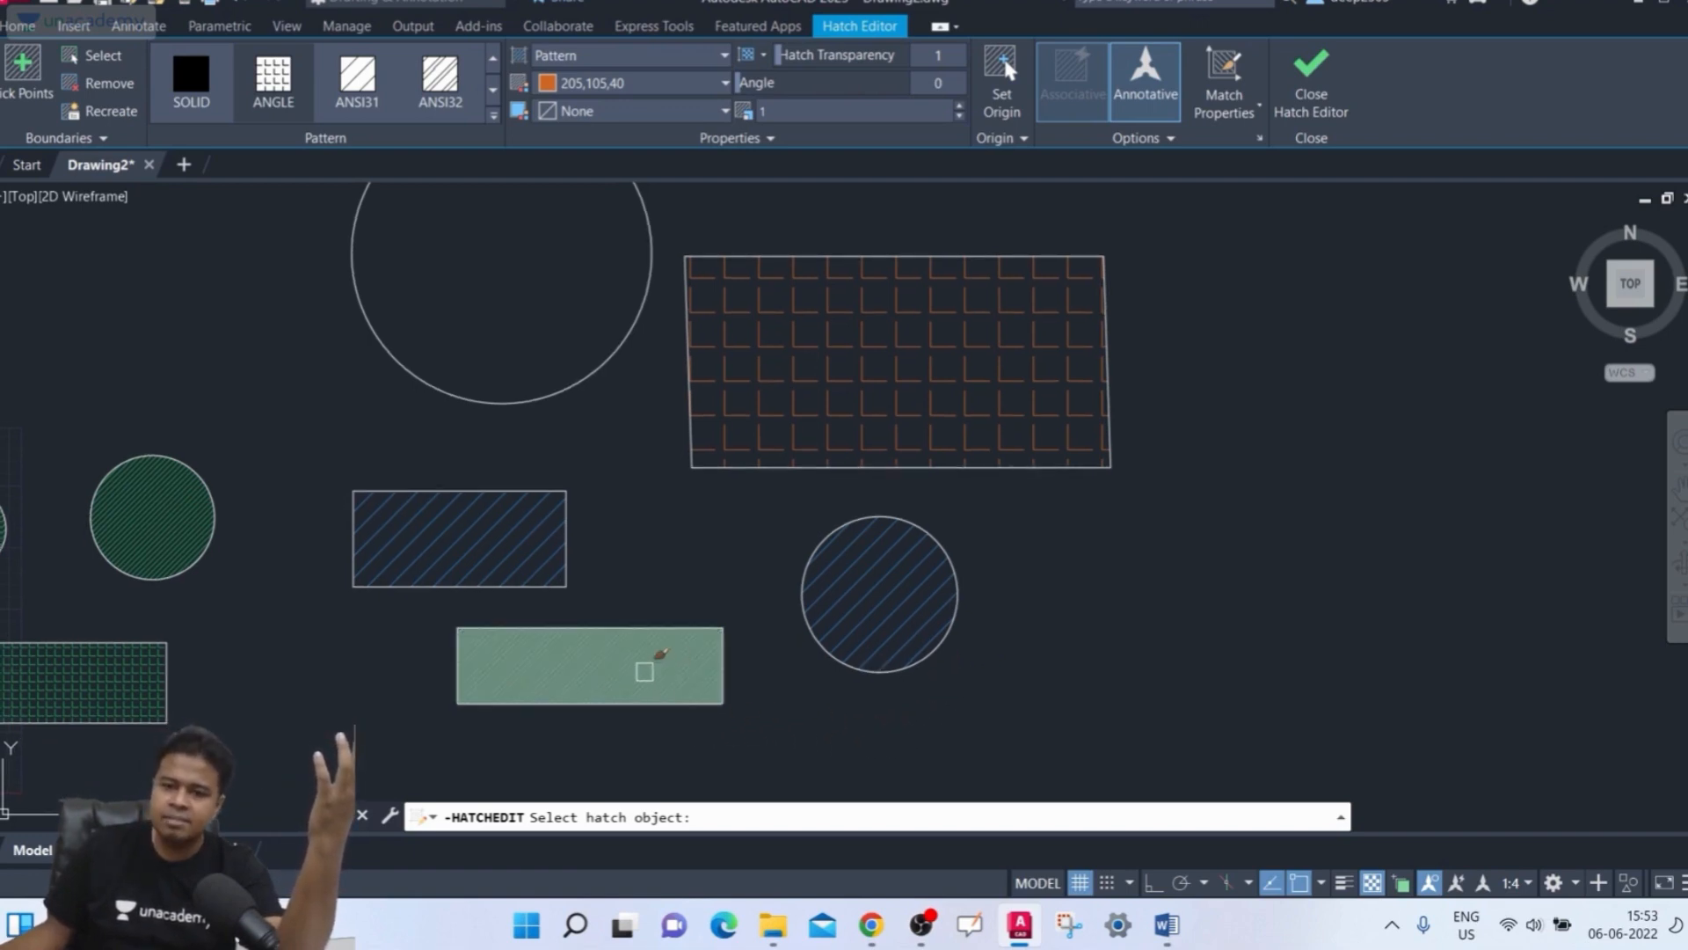
click(600, 662)
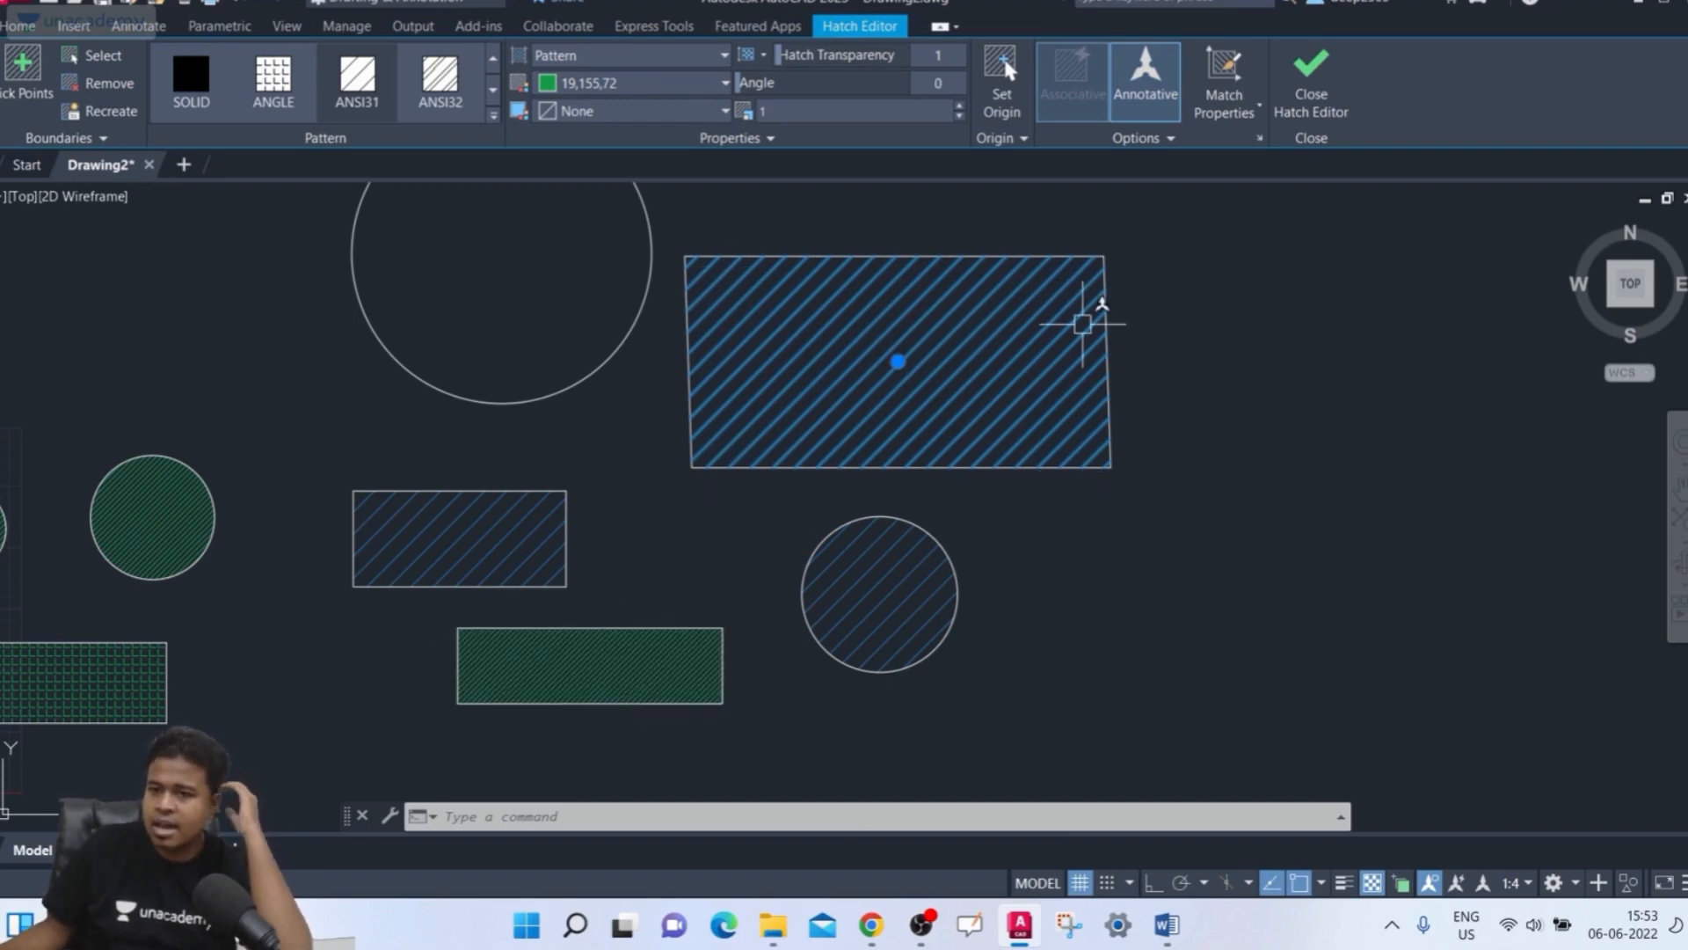
Toggle Annotative off and back on for the upper-right rectangle's hatch and close the Hatch Editor
click(1171, 102)
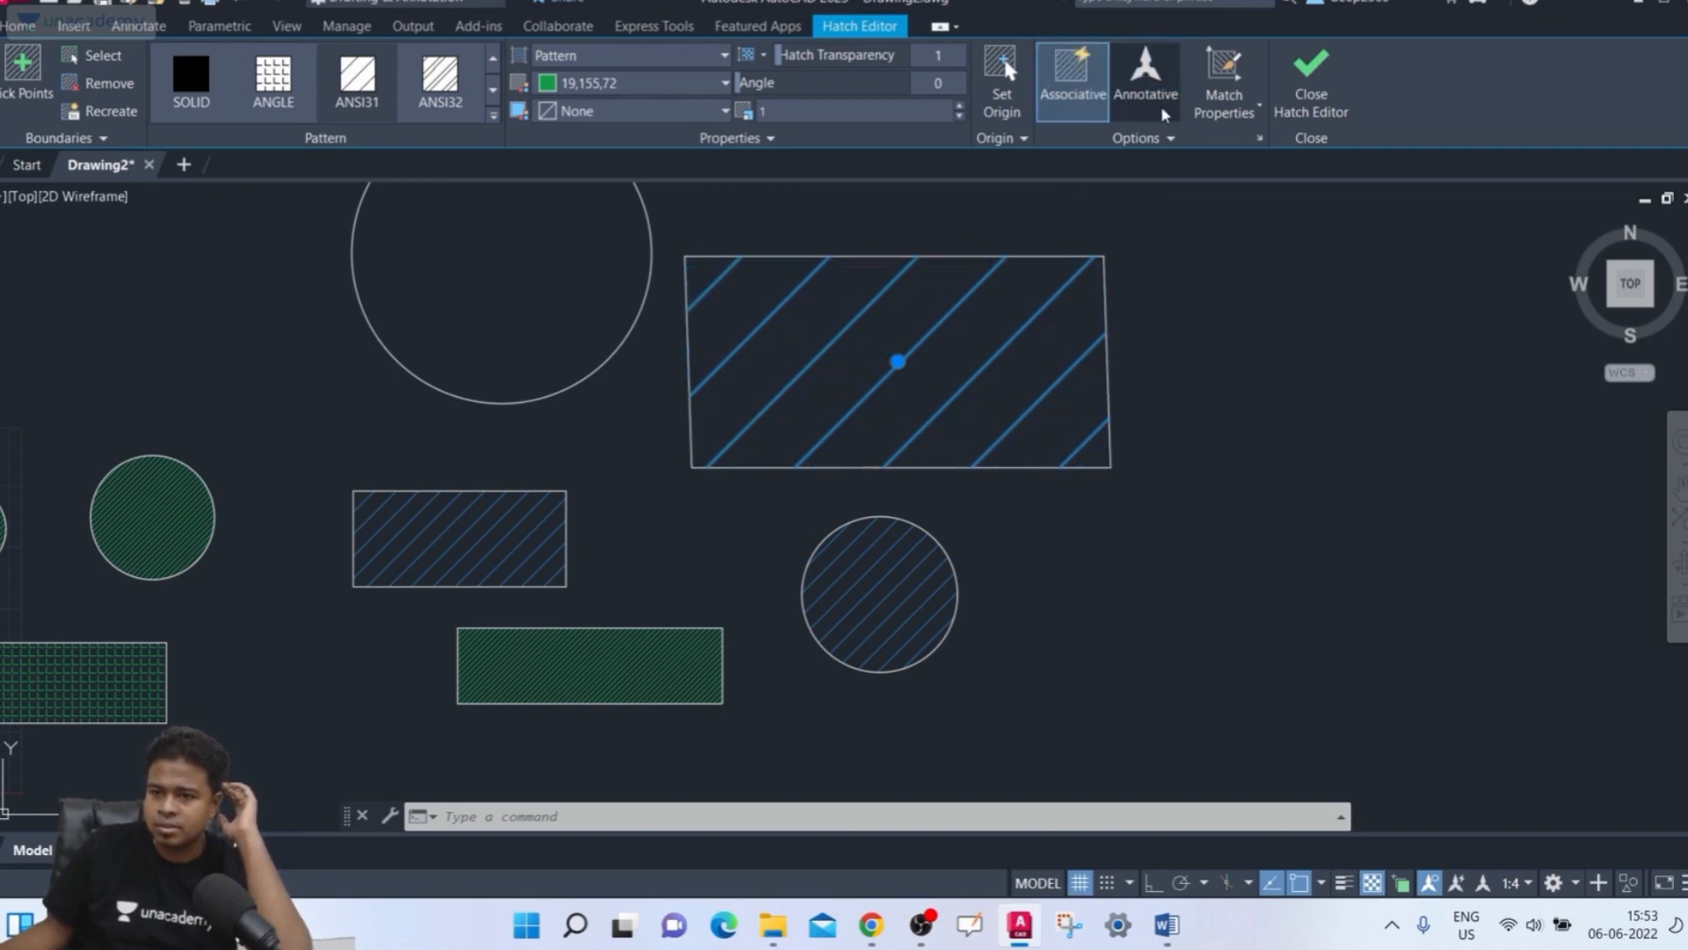
click(1160, 104)
click(1159, 104)
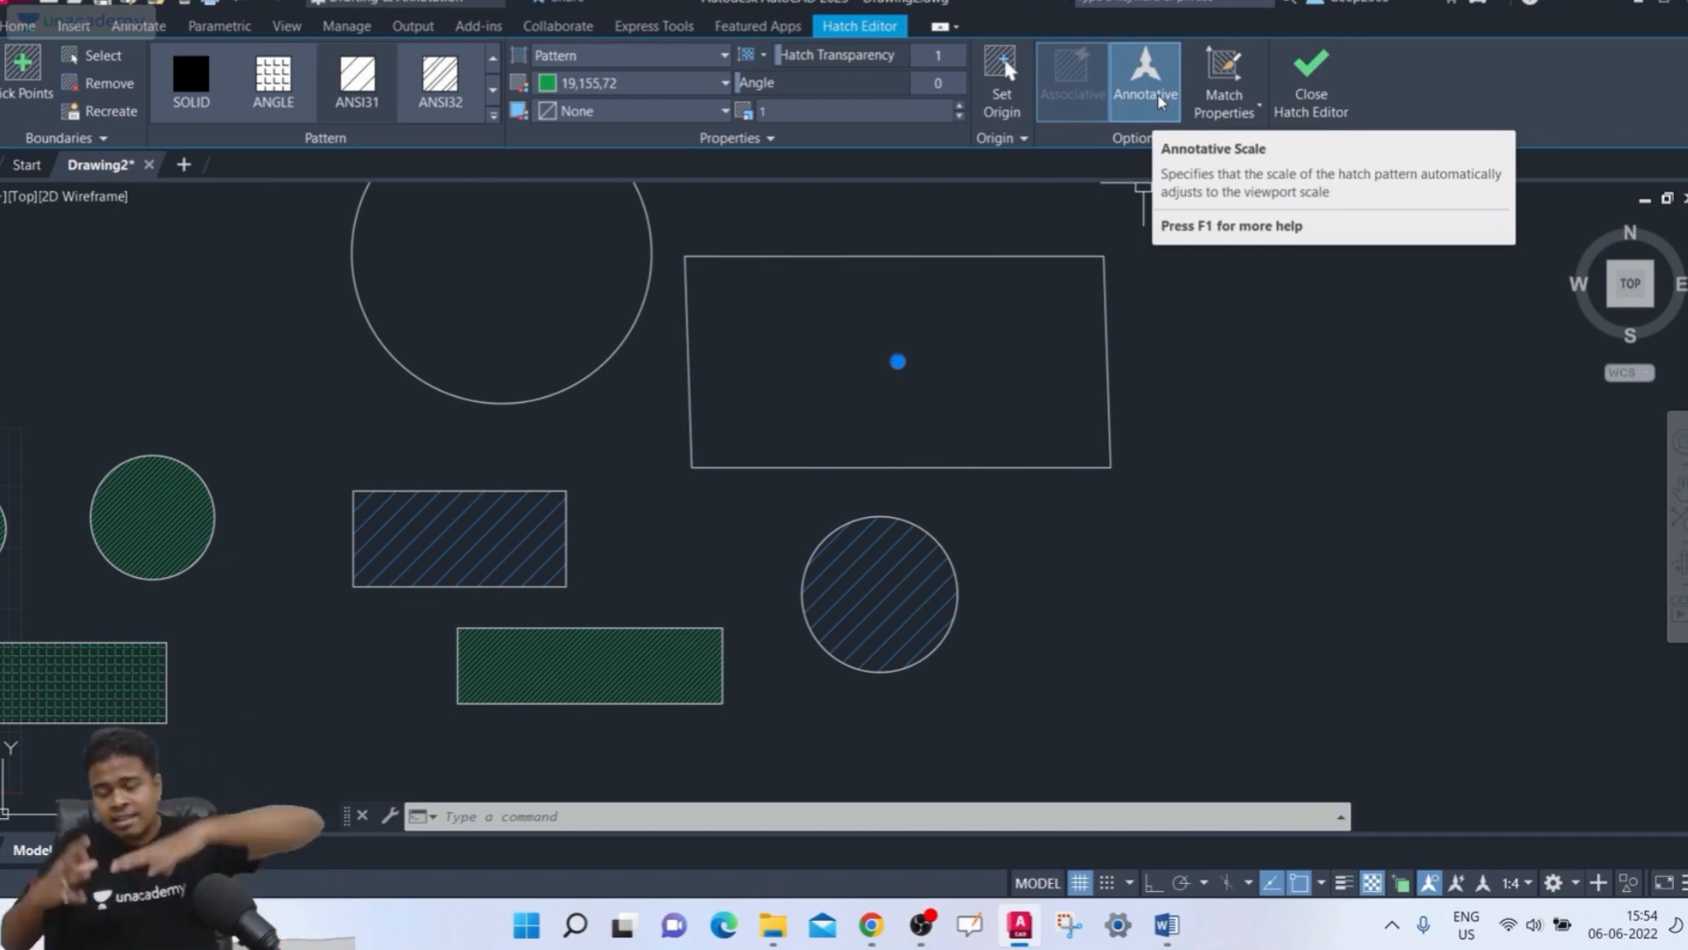
click(1279, 66)
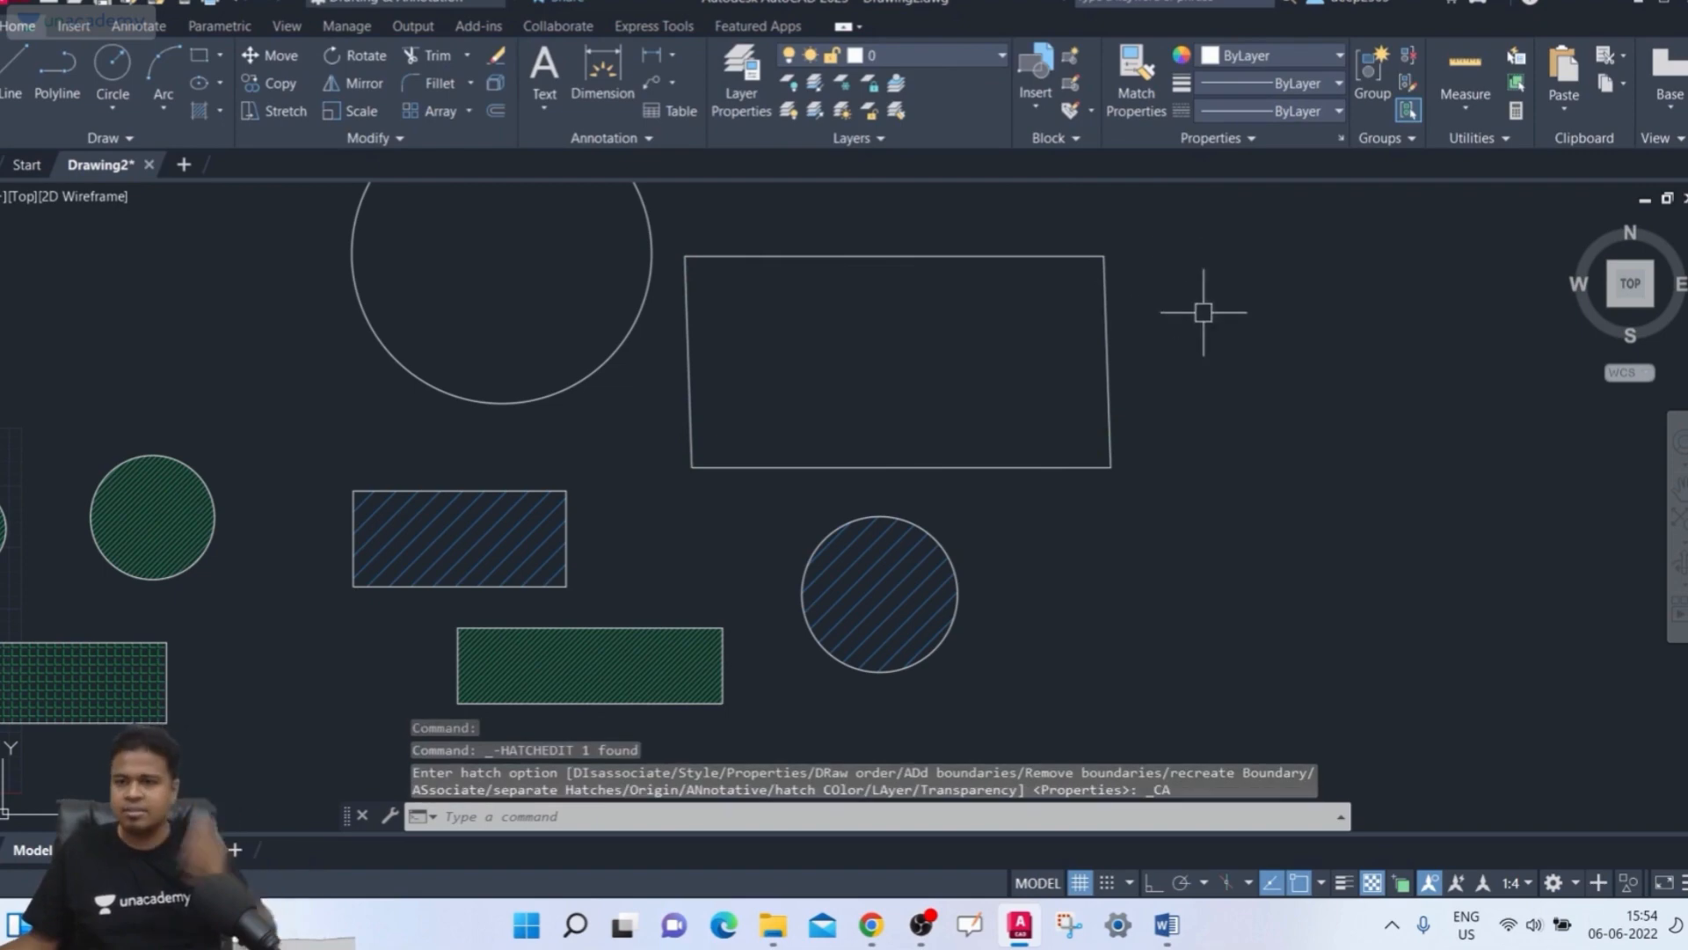
click(973, 415)
click(906, 354)
middle_drag(906, 353, 1157, 238)
middle_drag(864, 458, 901, 456)
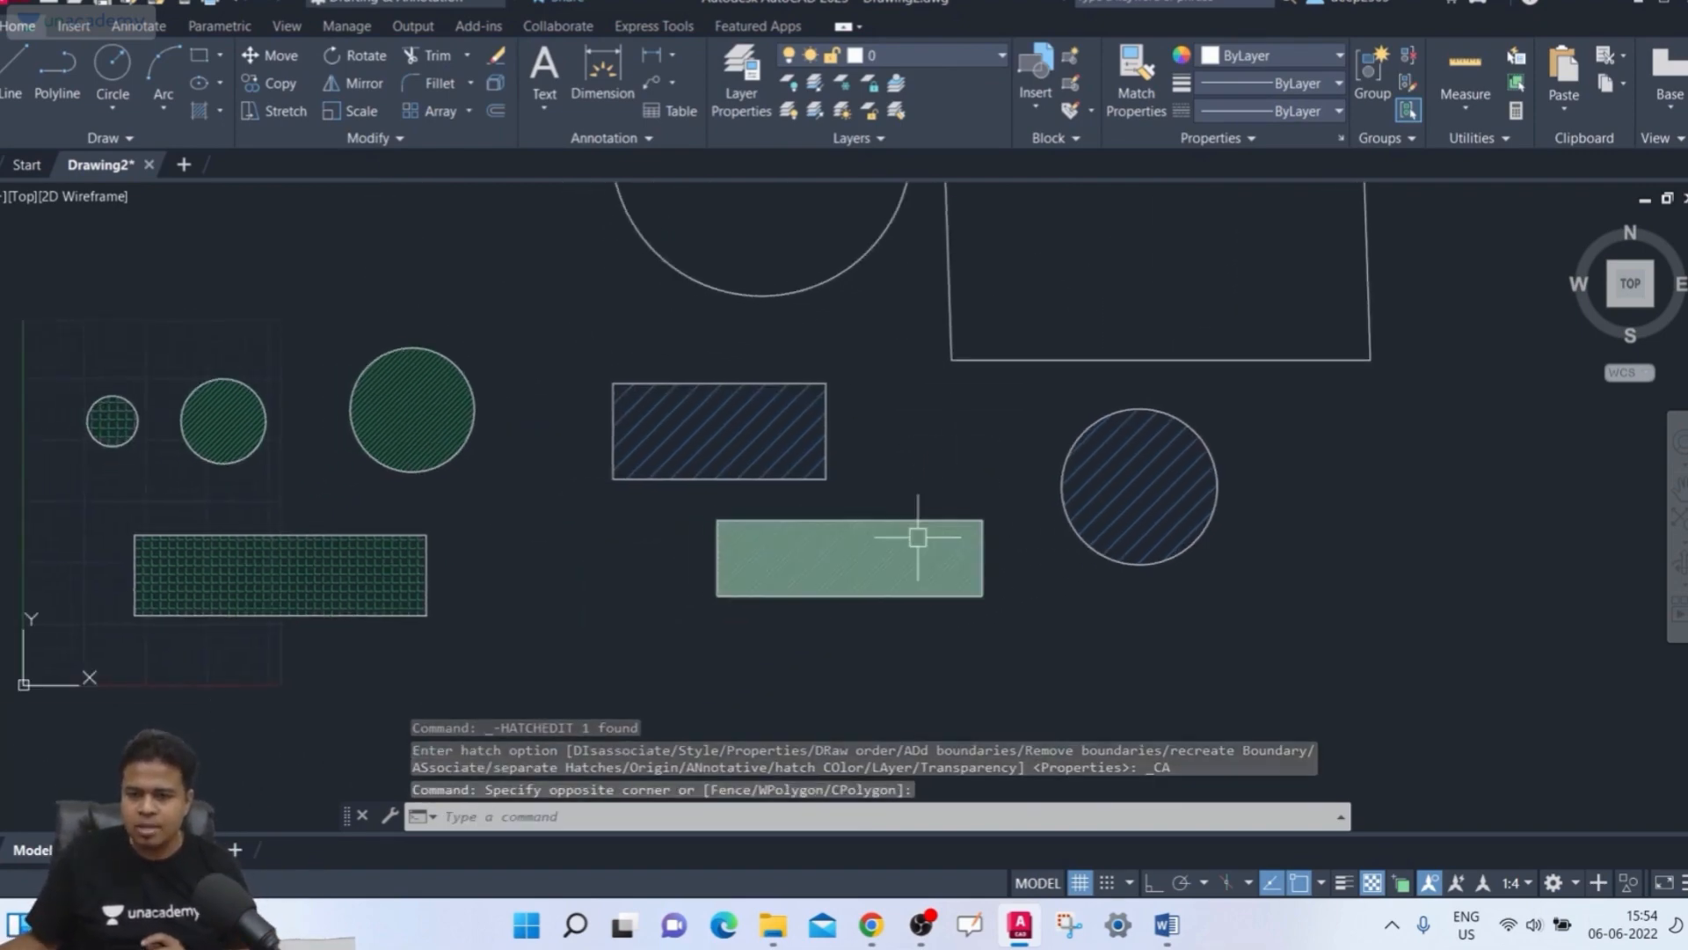
Use Match Properties to give the middle rectangle's hatch the bottom rectangle's green hatch properties, then close the Hatch Editor
scroll(915, 536, up, 2)
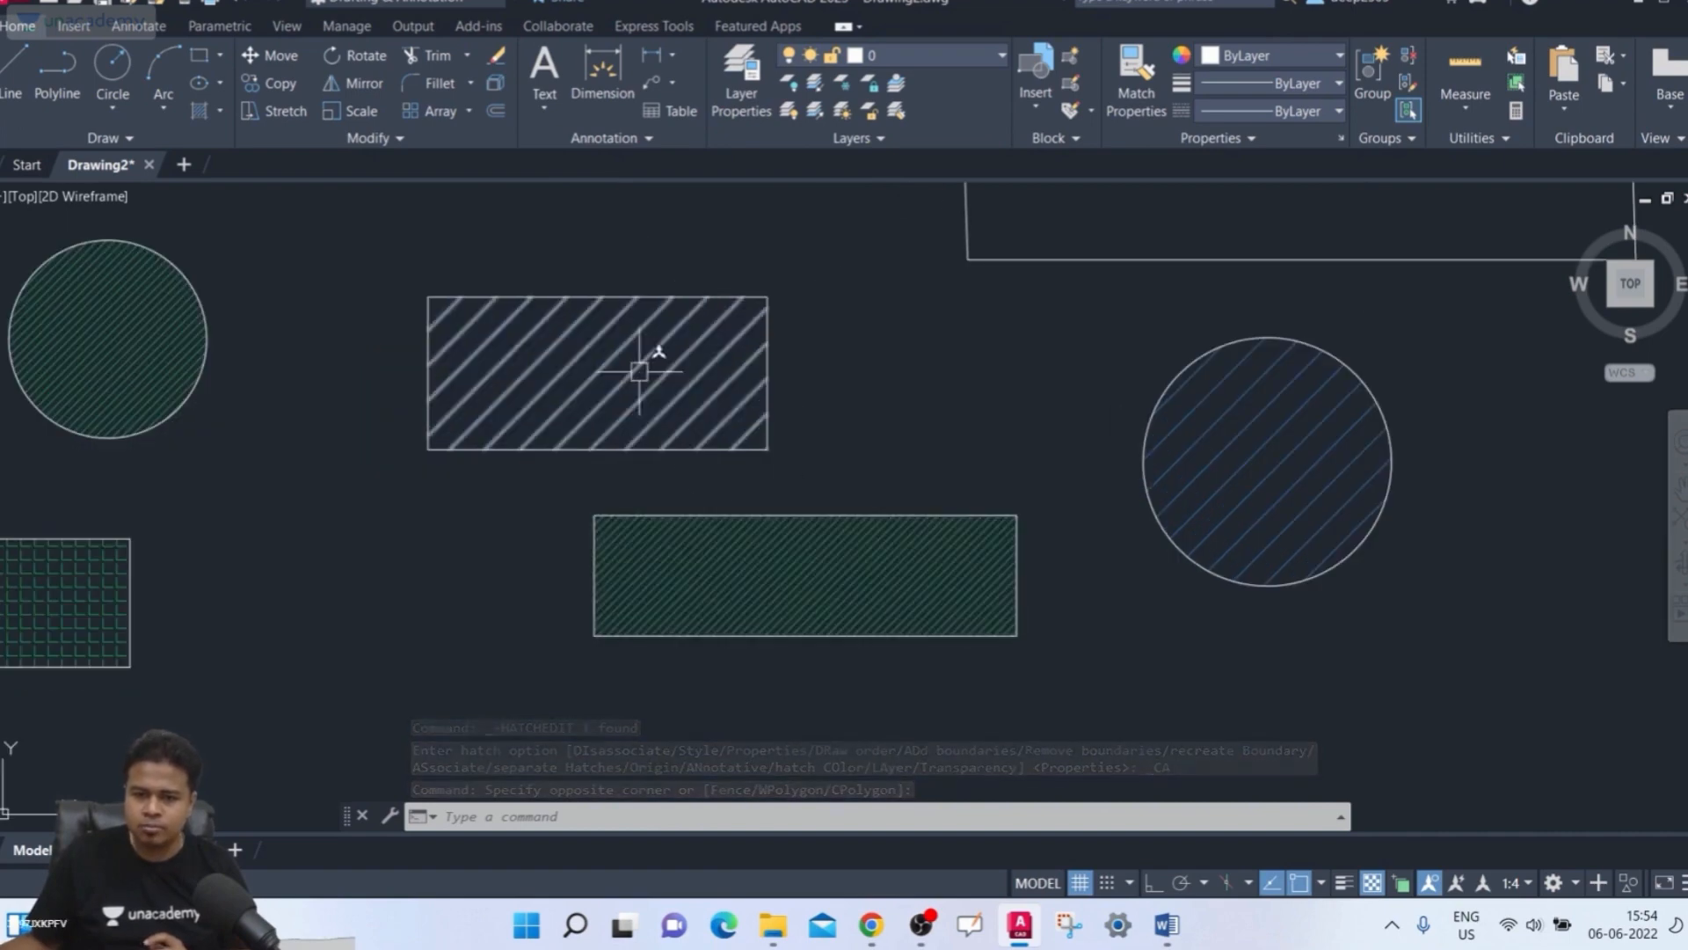
middle_drag(901, 466, 864, 478)
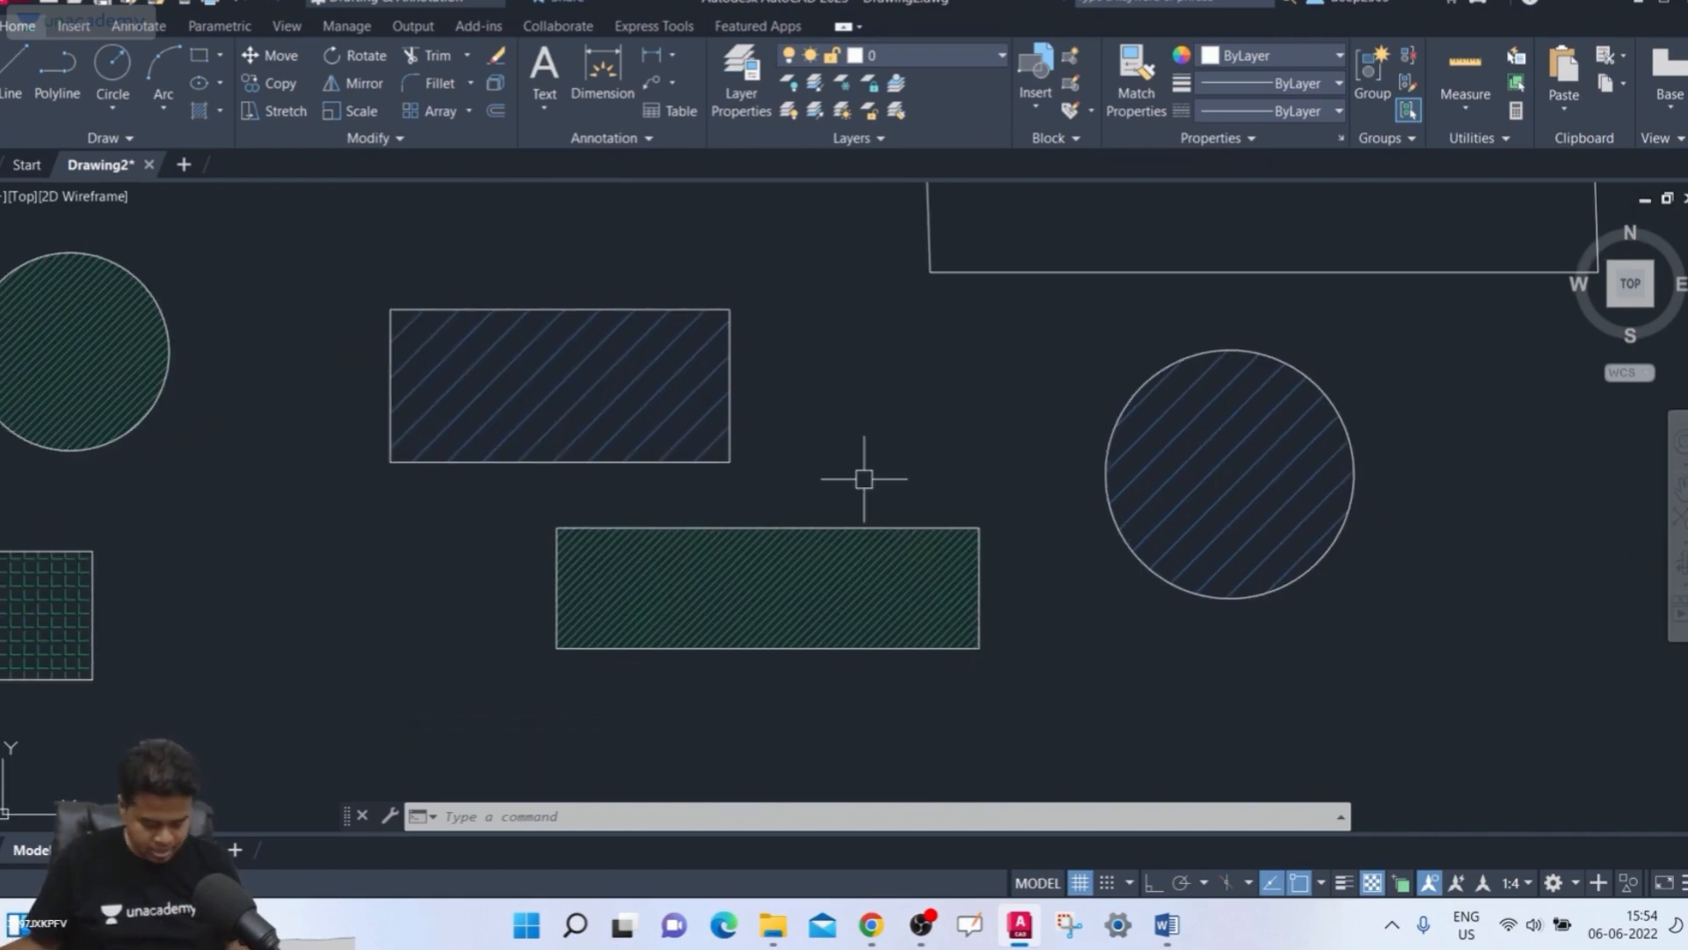
click(638, 387)
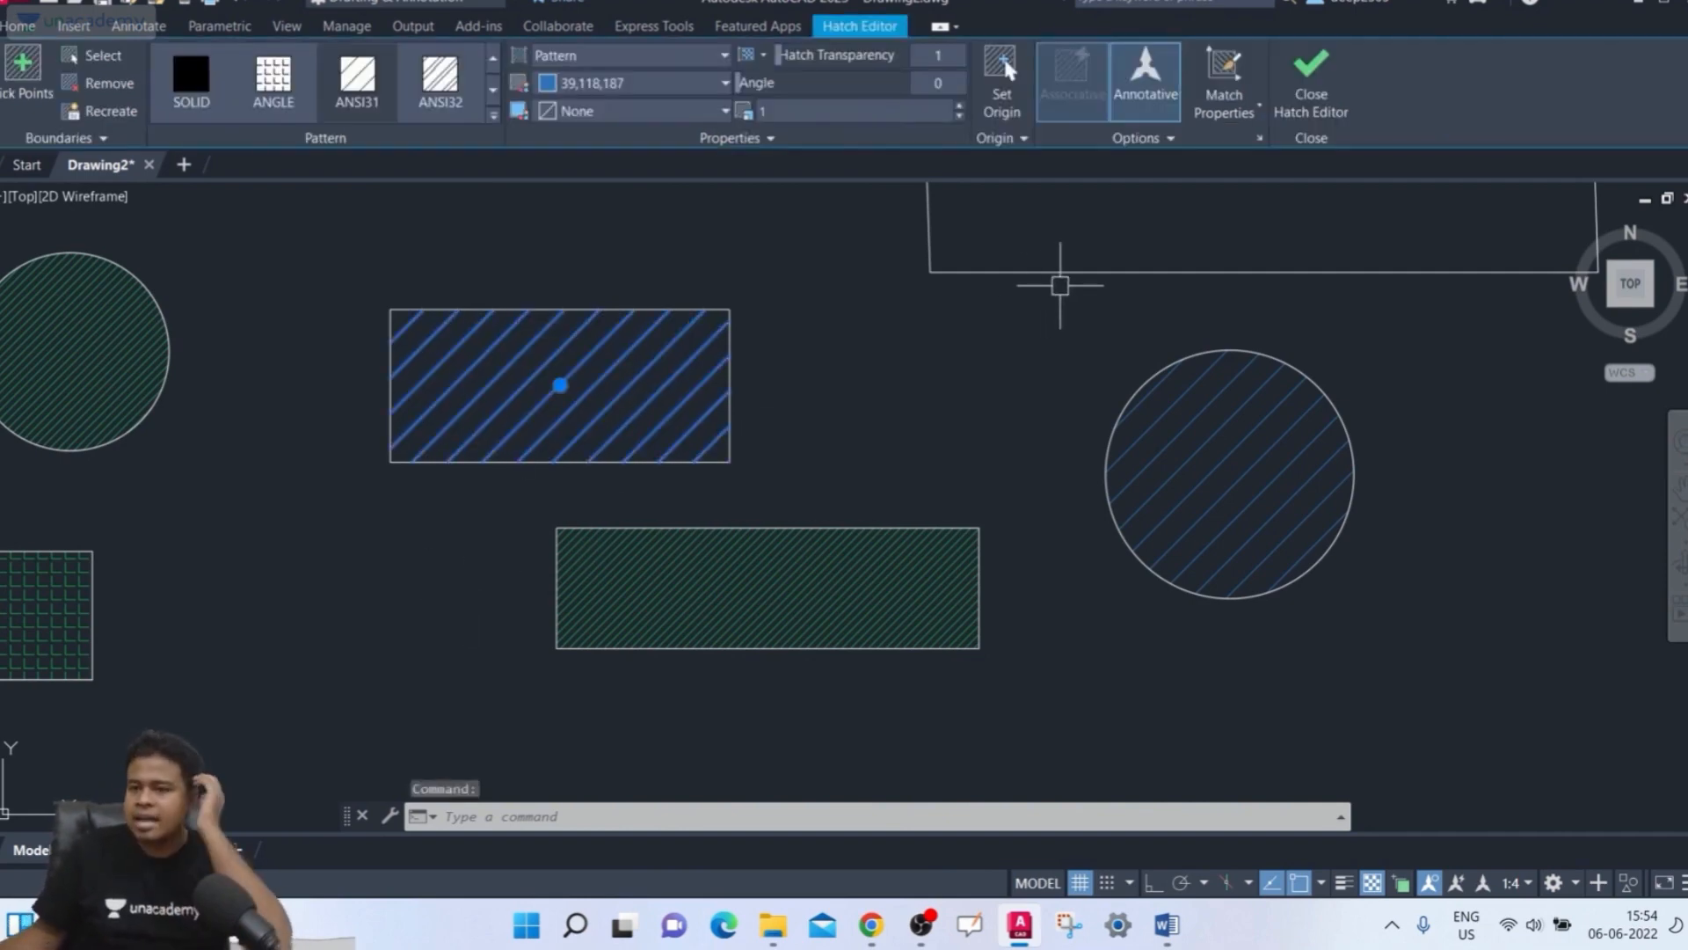
click(1231, 74)
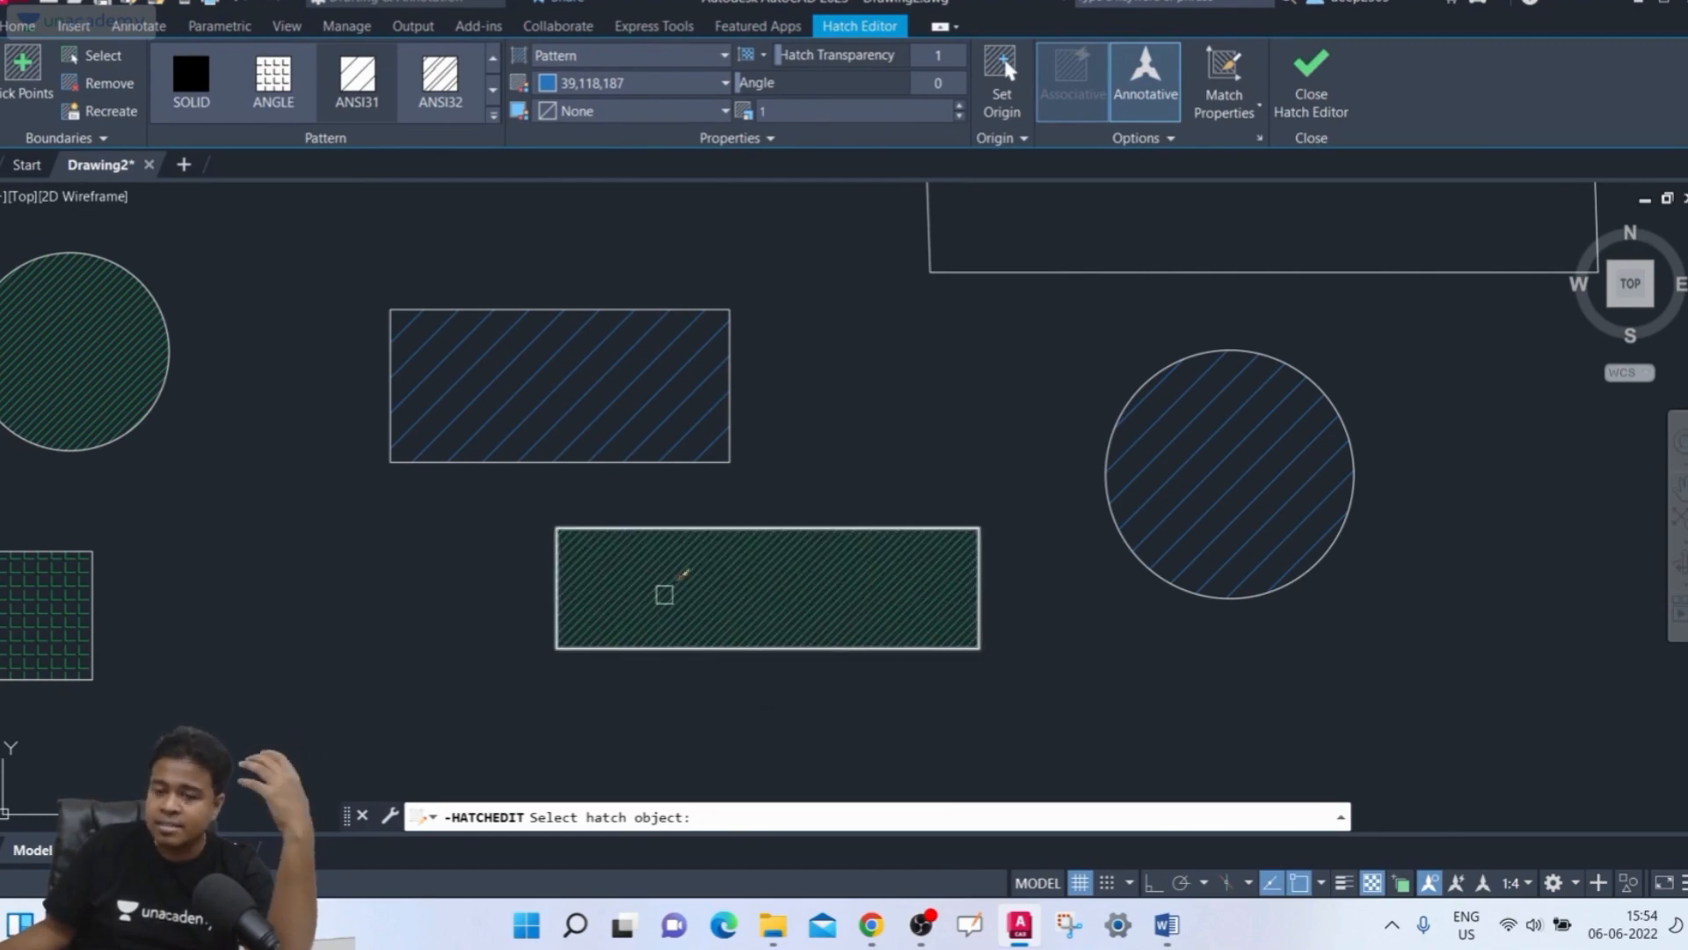
click(809, 586)
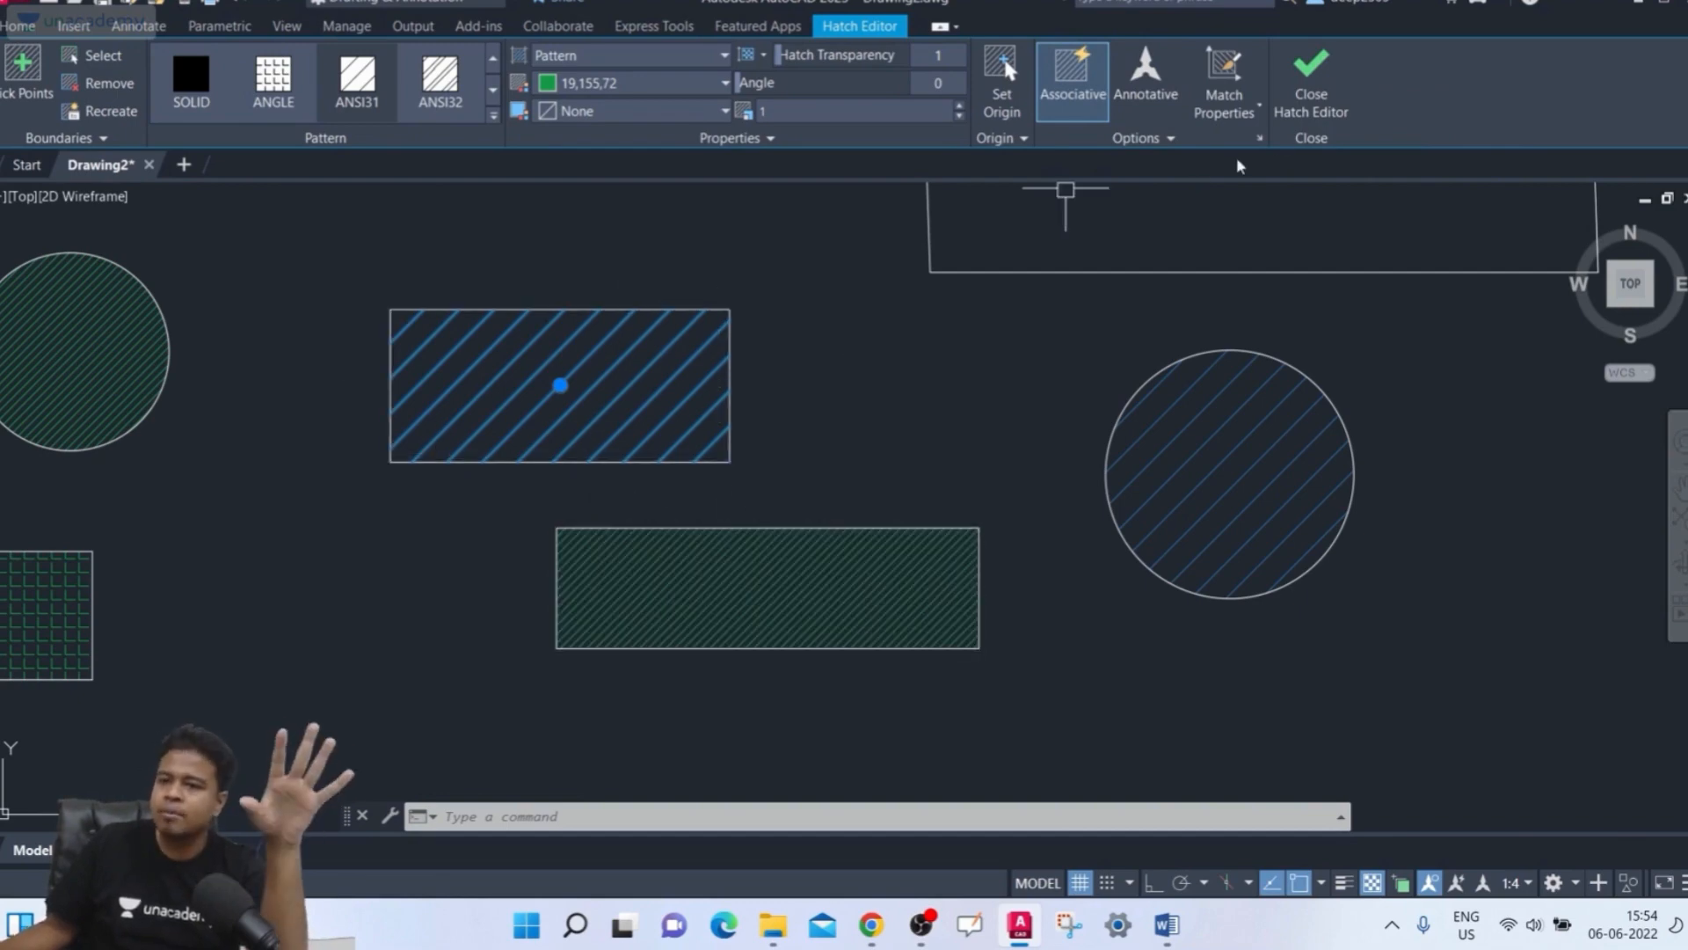
click(1289, 86)
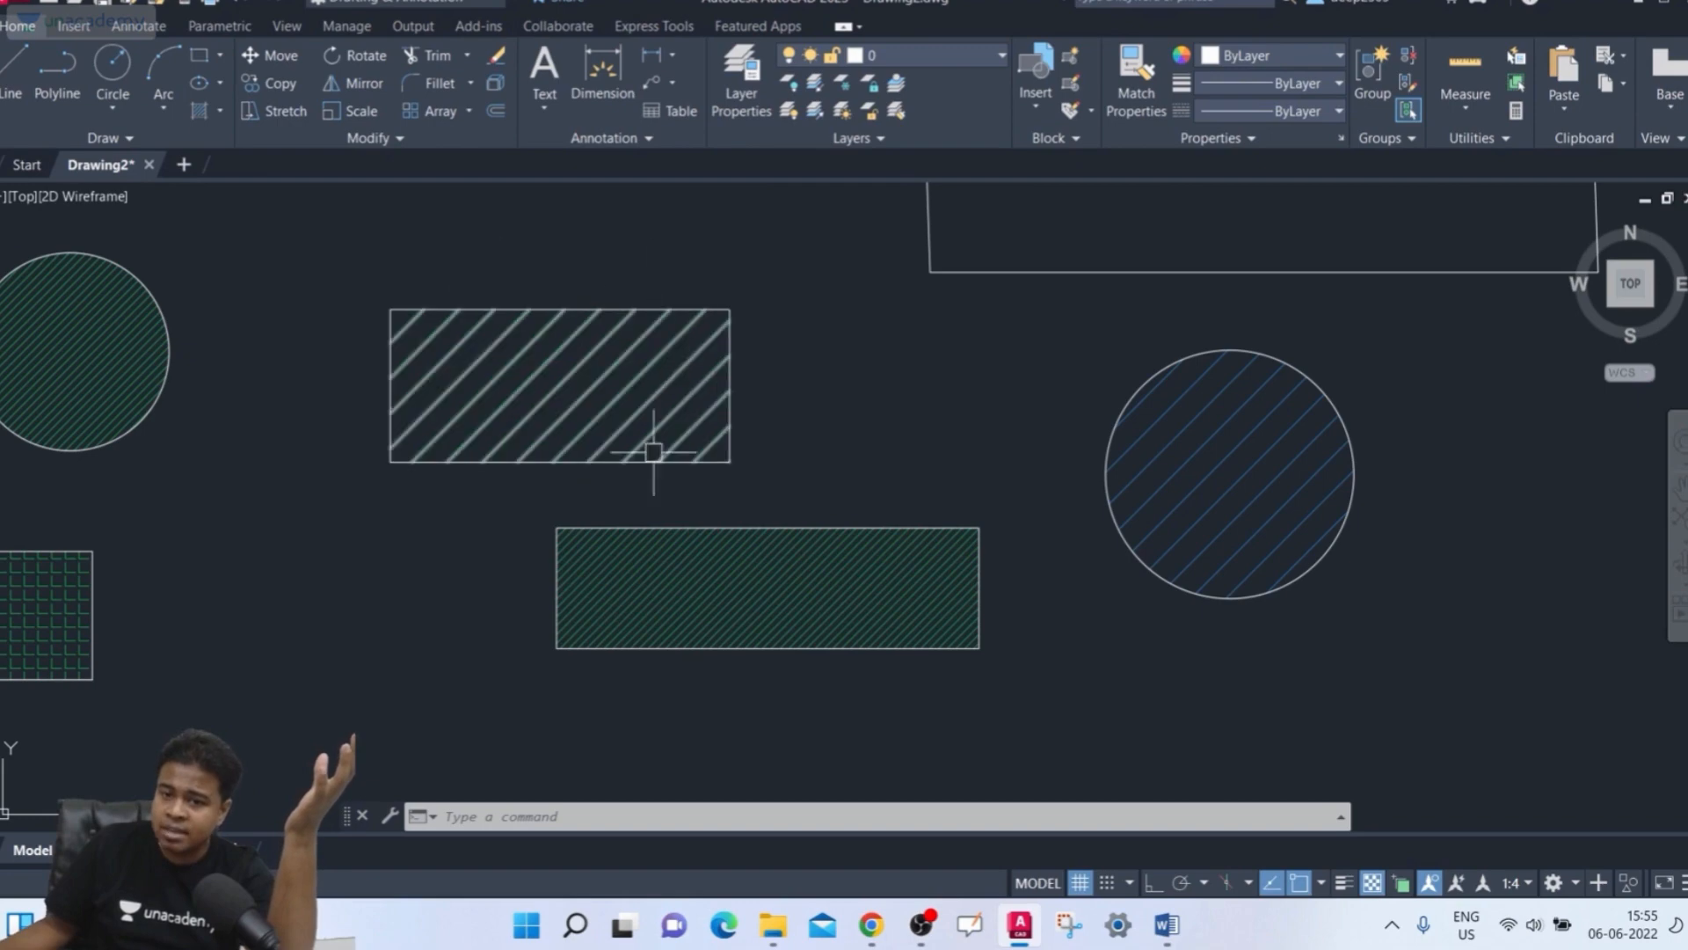
Select the bottom rectangle's hatch to check its options, then deselect it
click(800, 603)
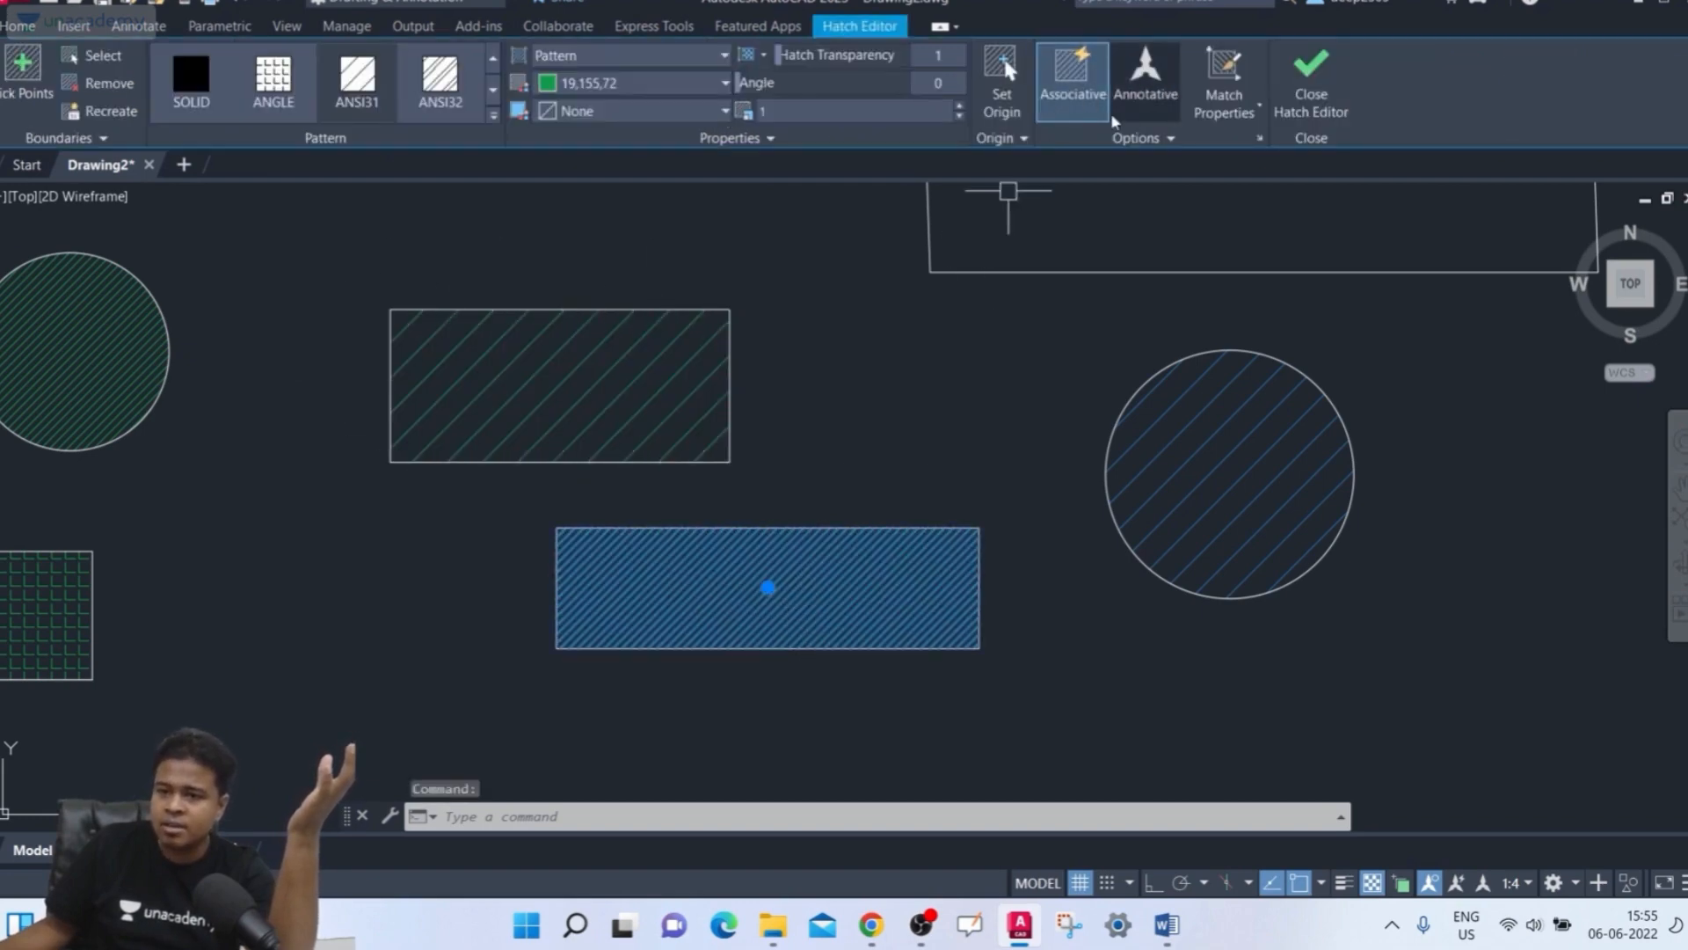
key(Escape)
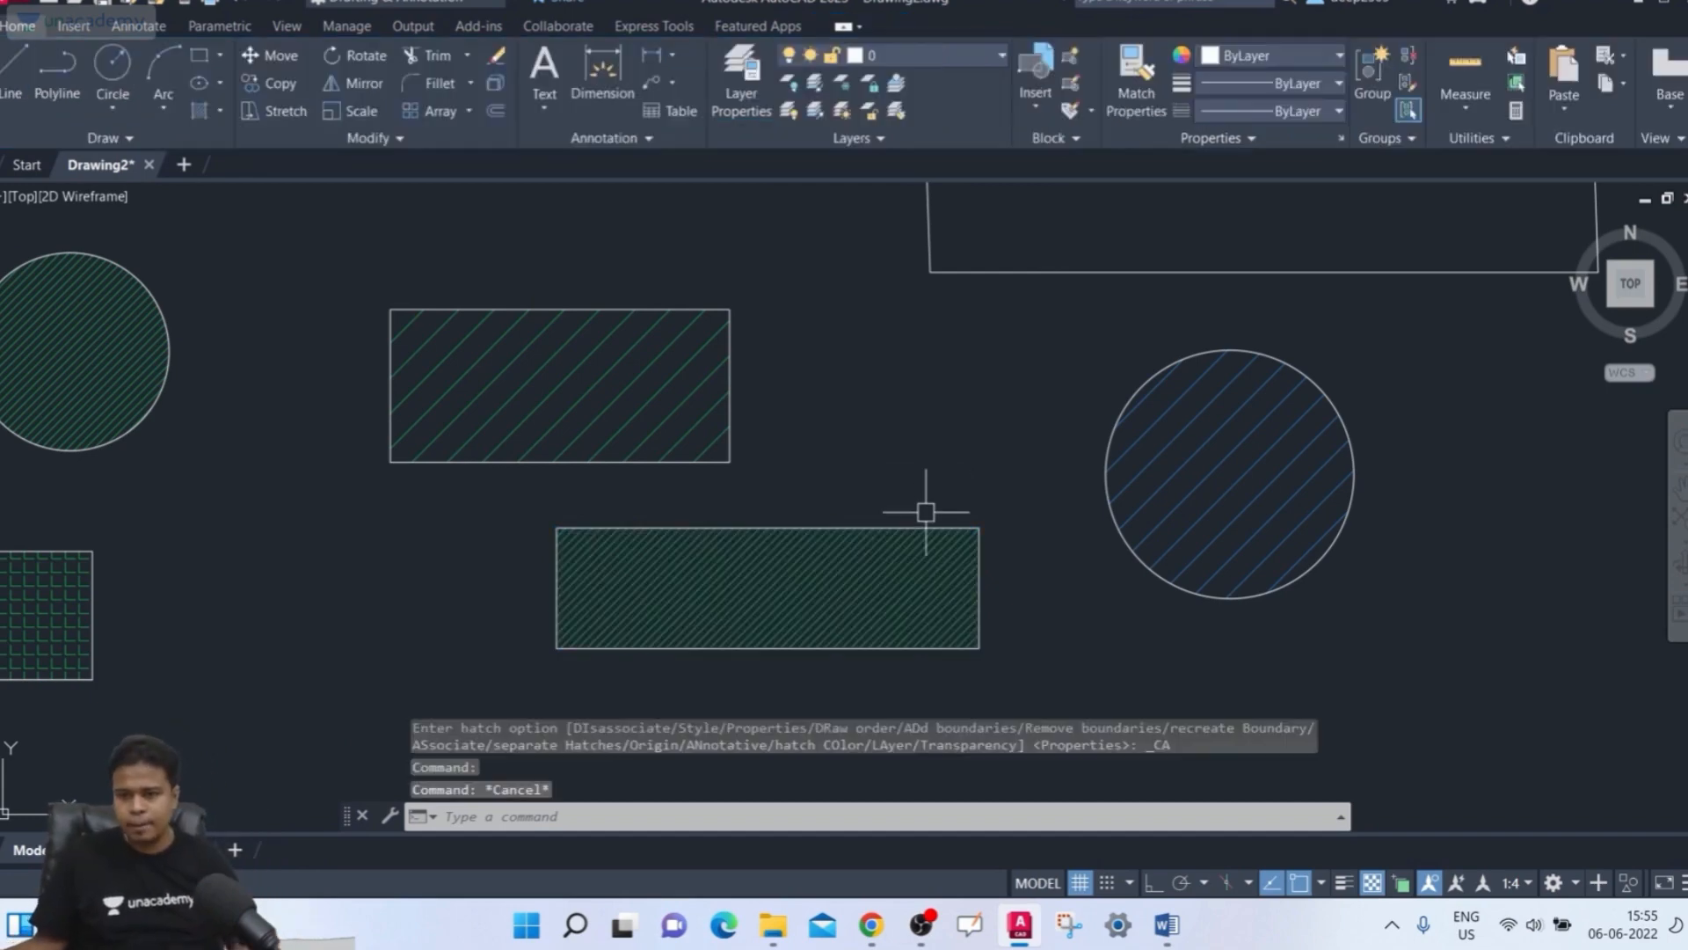
Turn Annotative on for the bottom rectangle's hatch and close the Hatch Editor
click(888, 599)
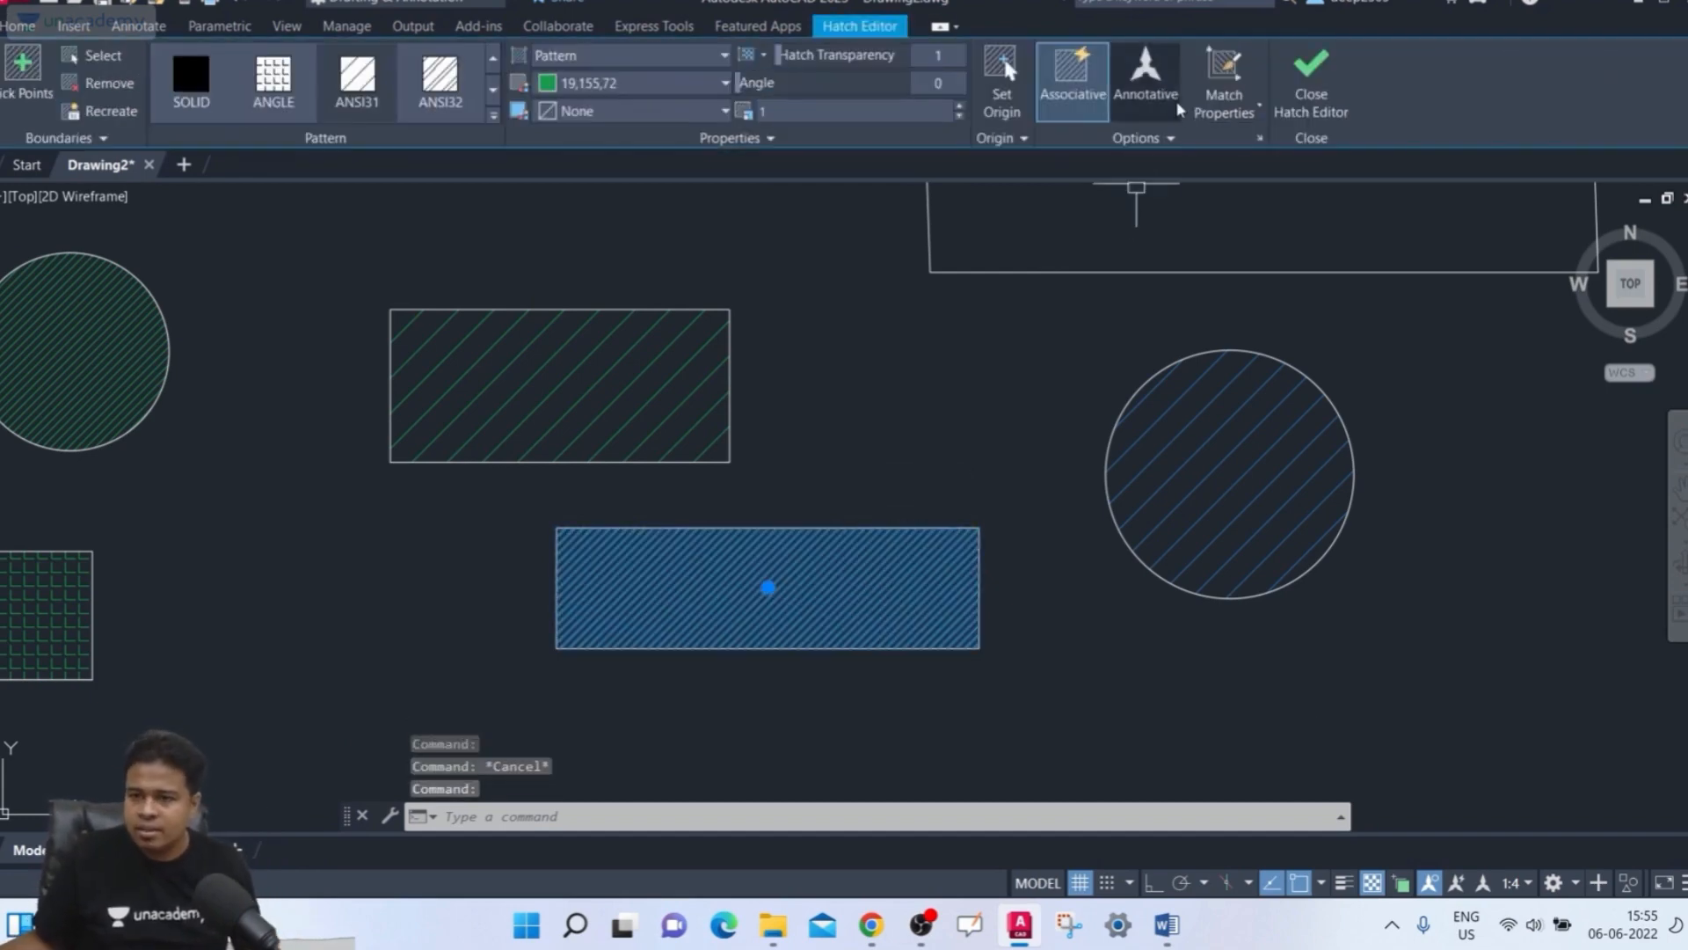
click(1177, 102)
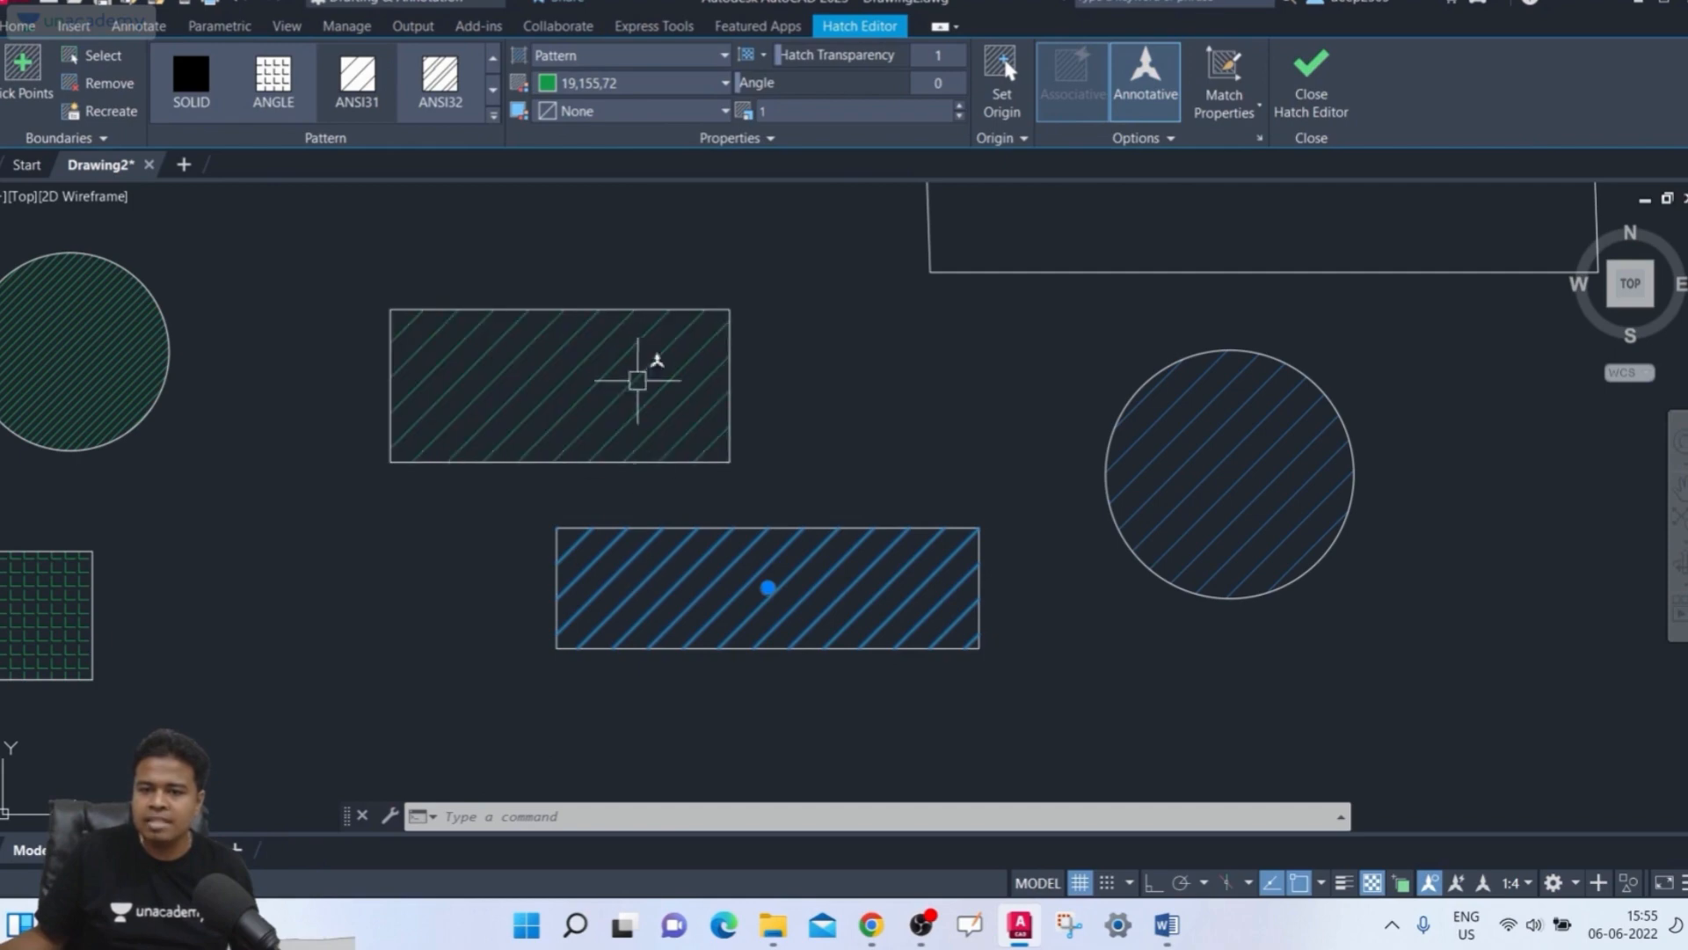
key(Escape)
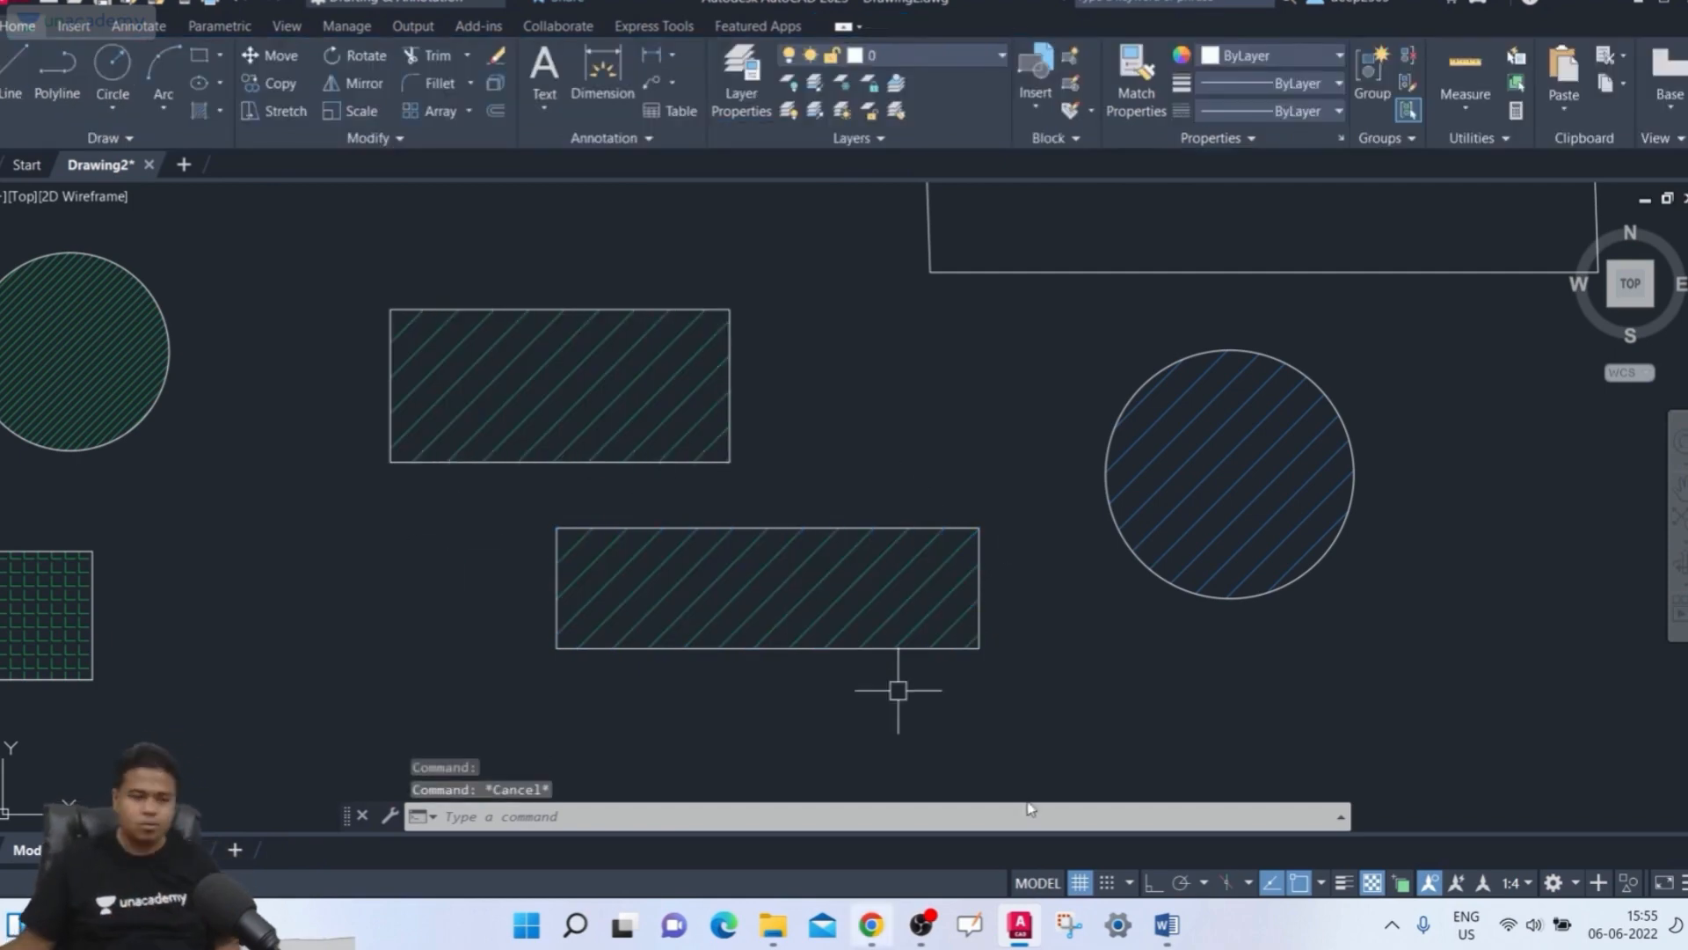
Give the right circle's hatch the bottom rectangle's green hatch properties, then close the Hatch Editor
click(1261, 503)
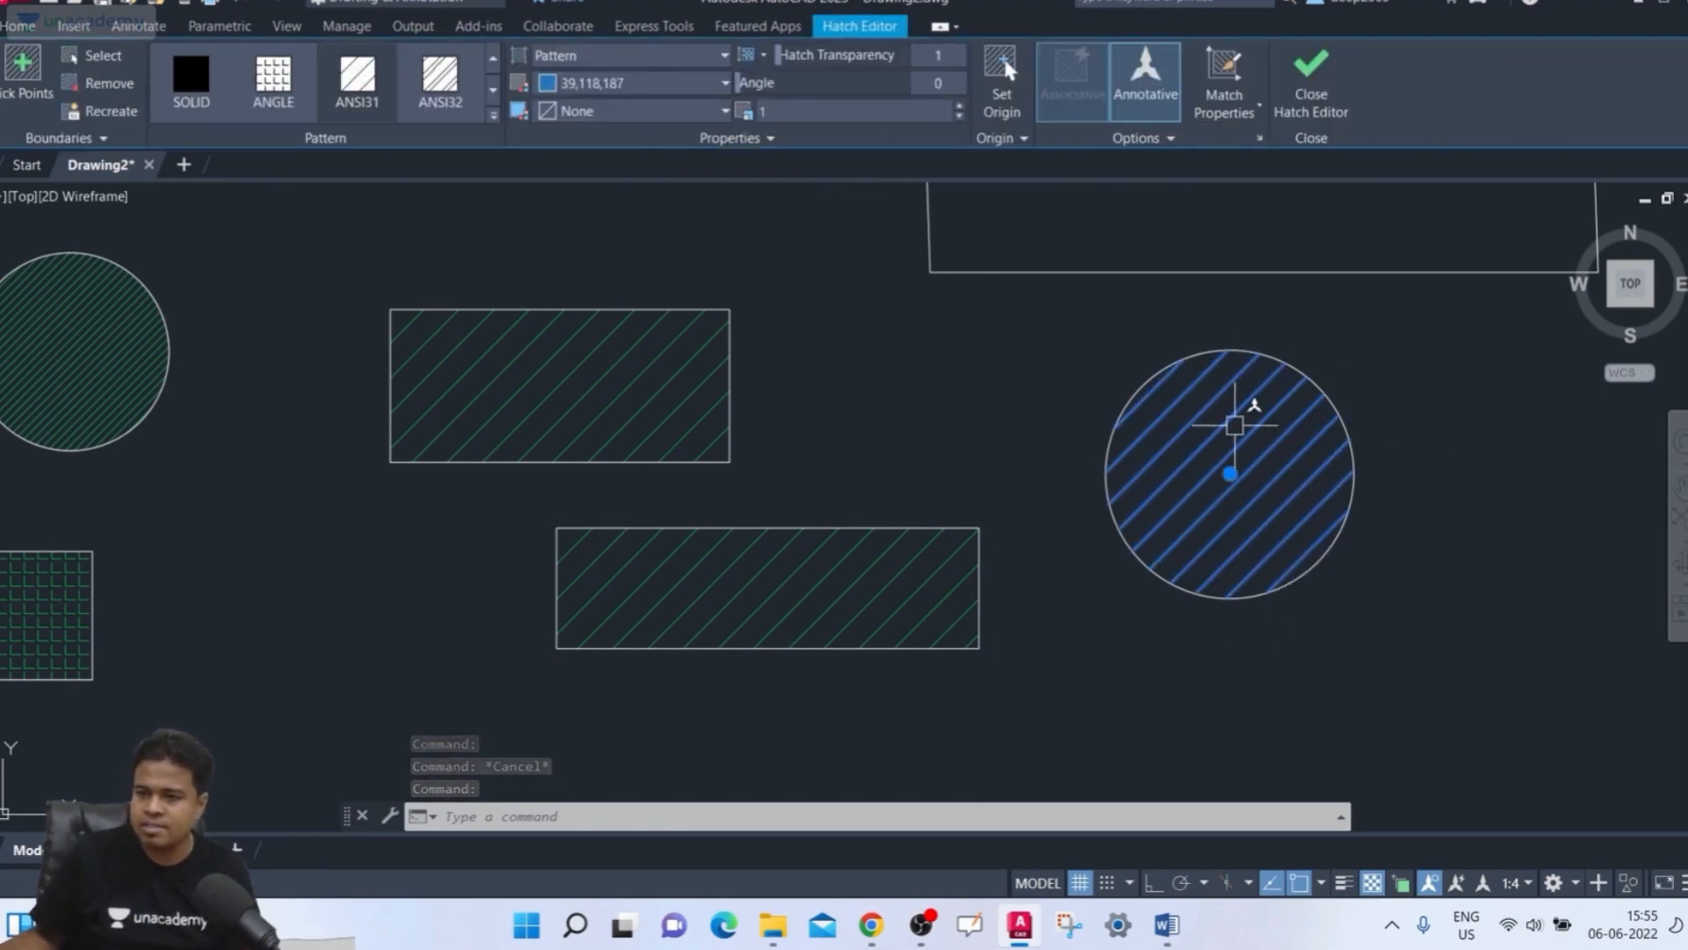
key(Escape)
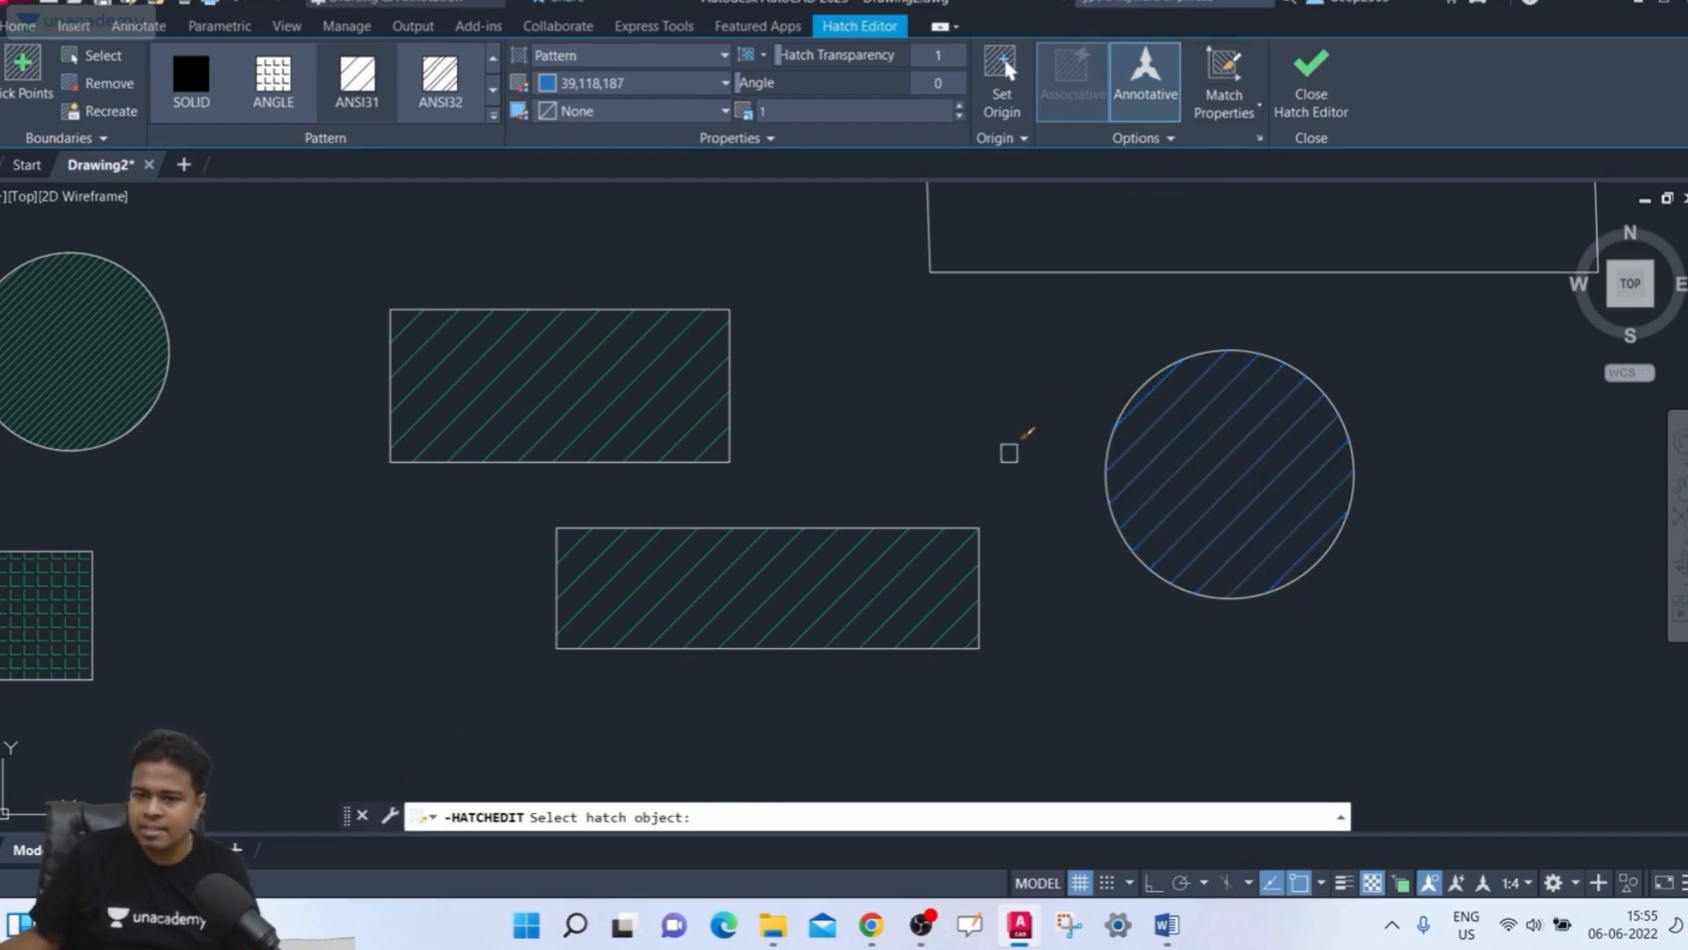
click(836, 567)
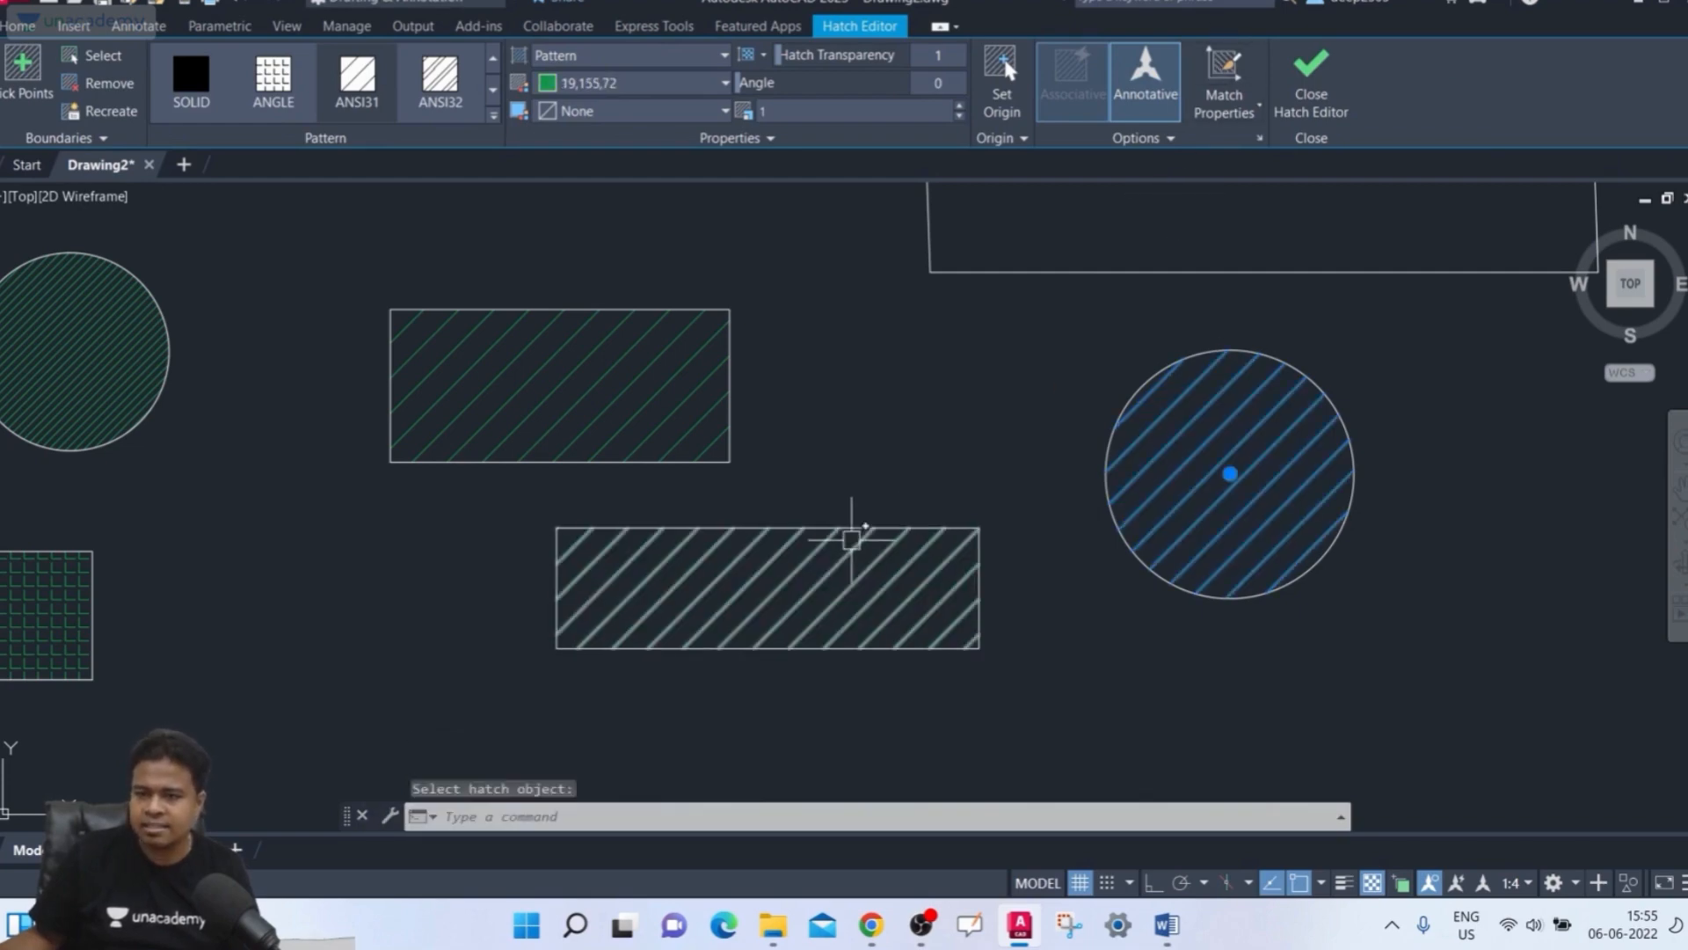
click(1338, 79)
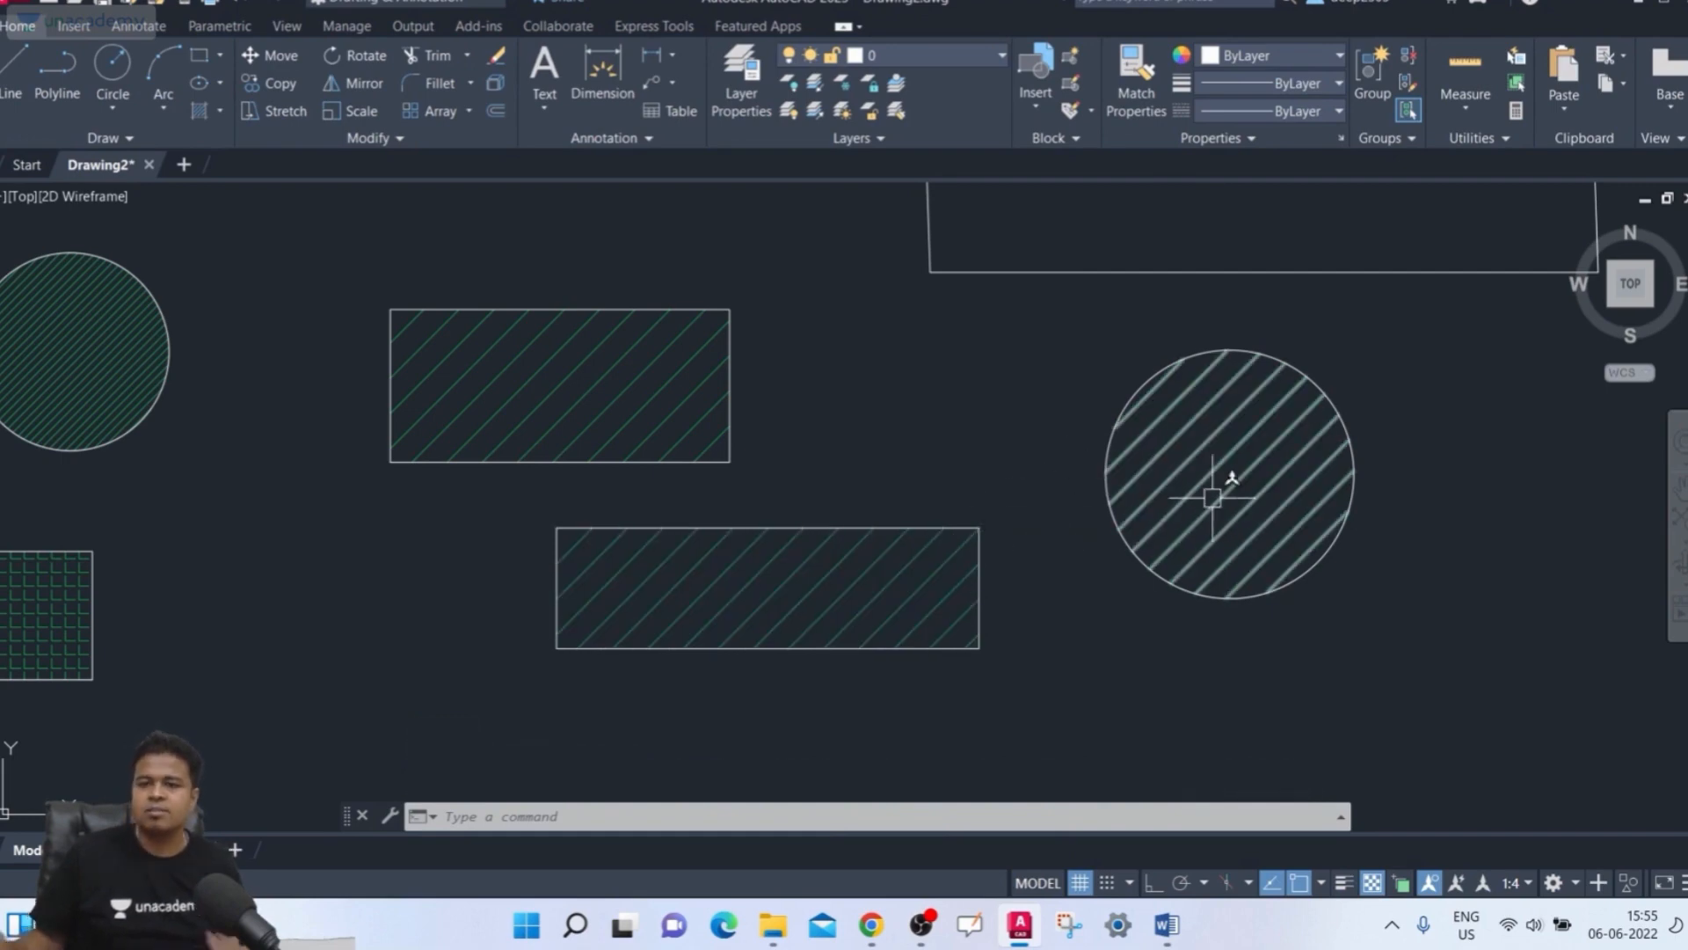
Delete all the circles, rectangles and hatches drawn so far with a window selection
mouse_move(1212, 497)
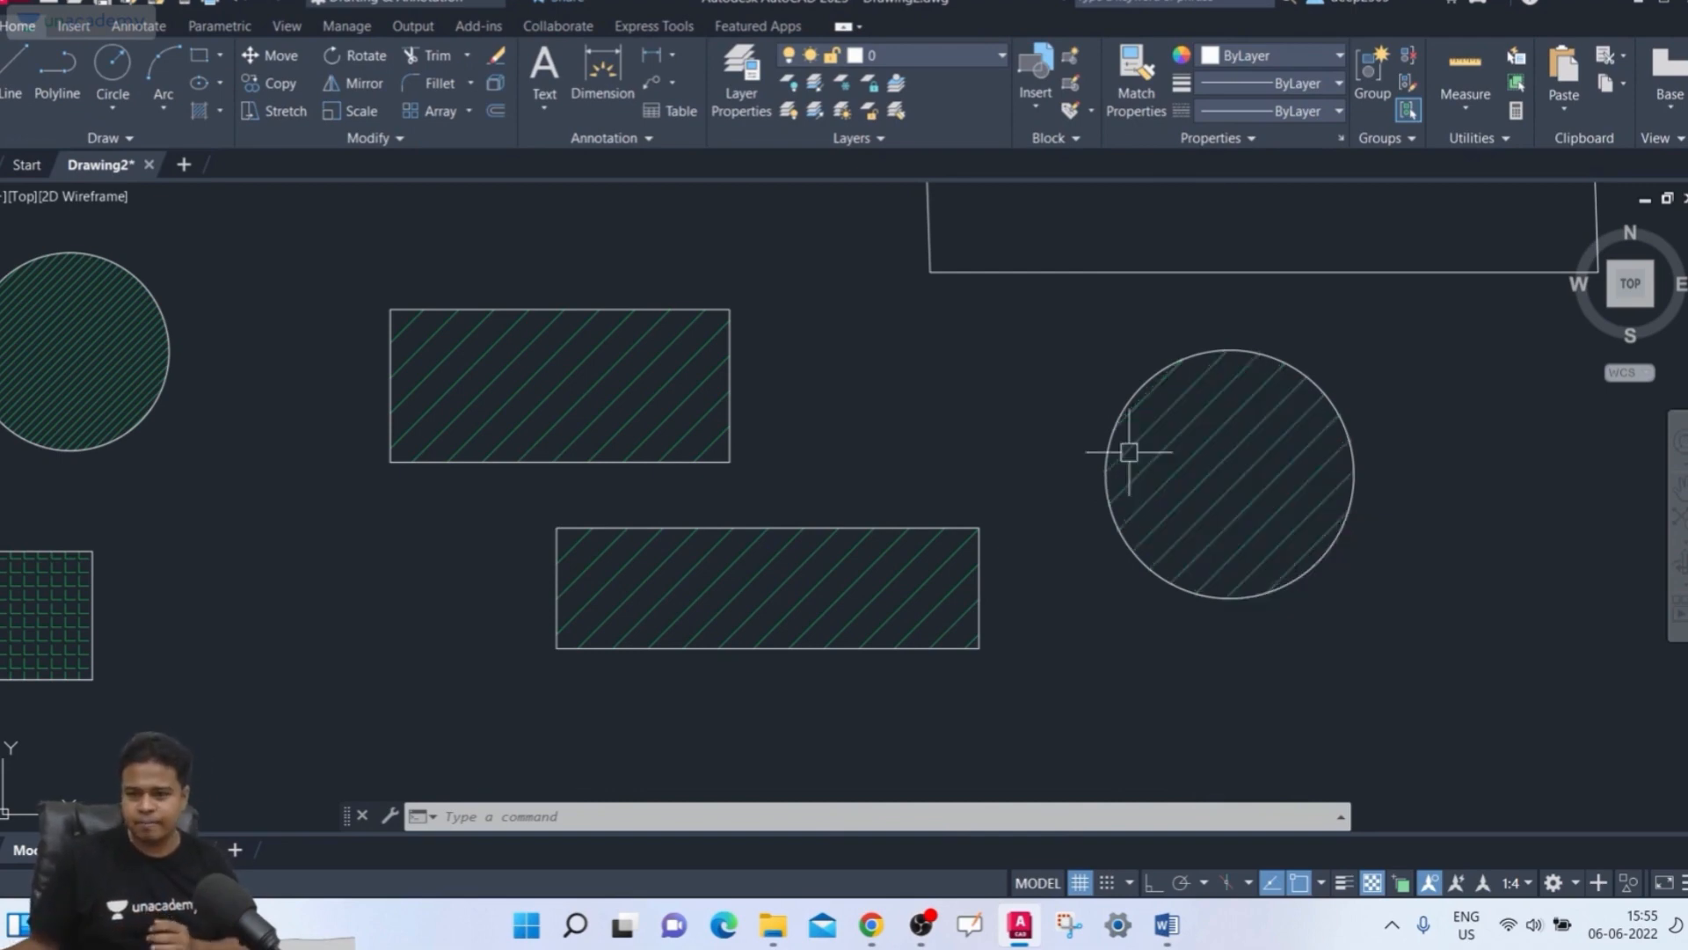
scroll(1122, 454, down, 4)
middle_drag(1061, 438, 964, 475)
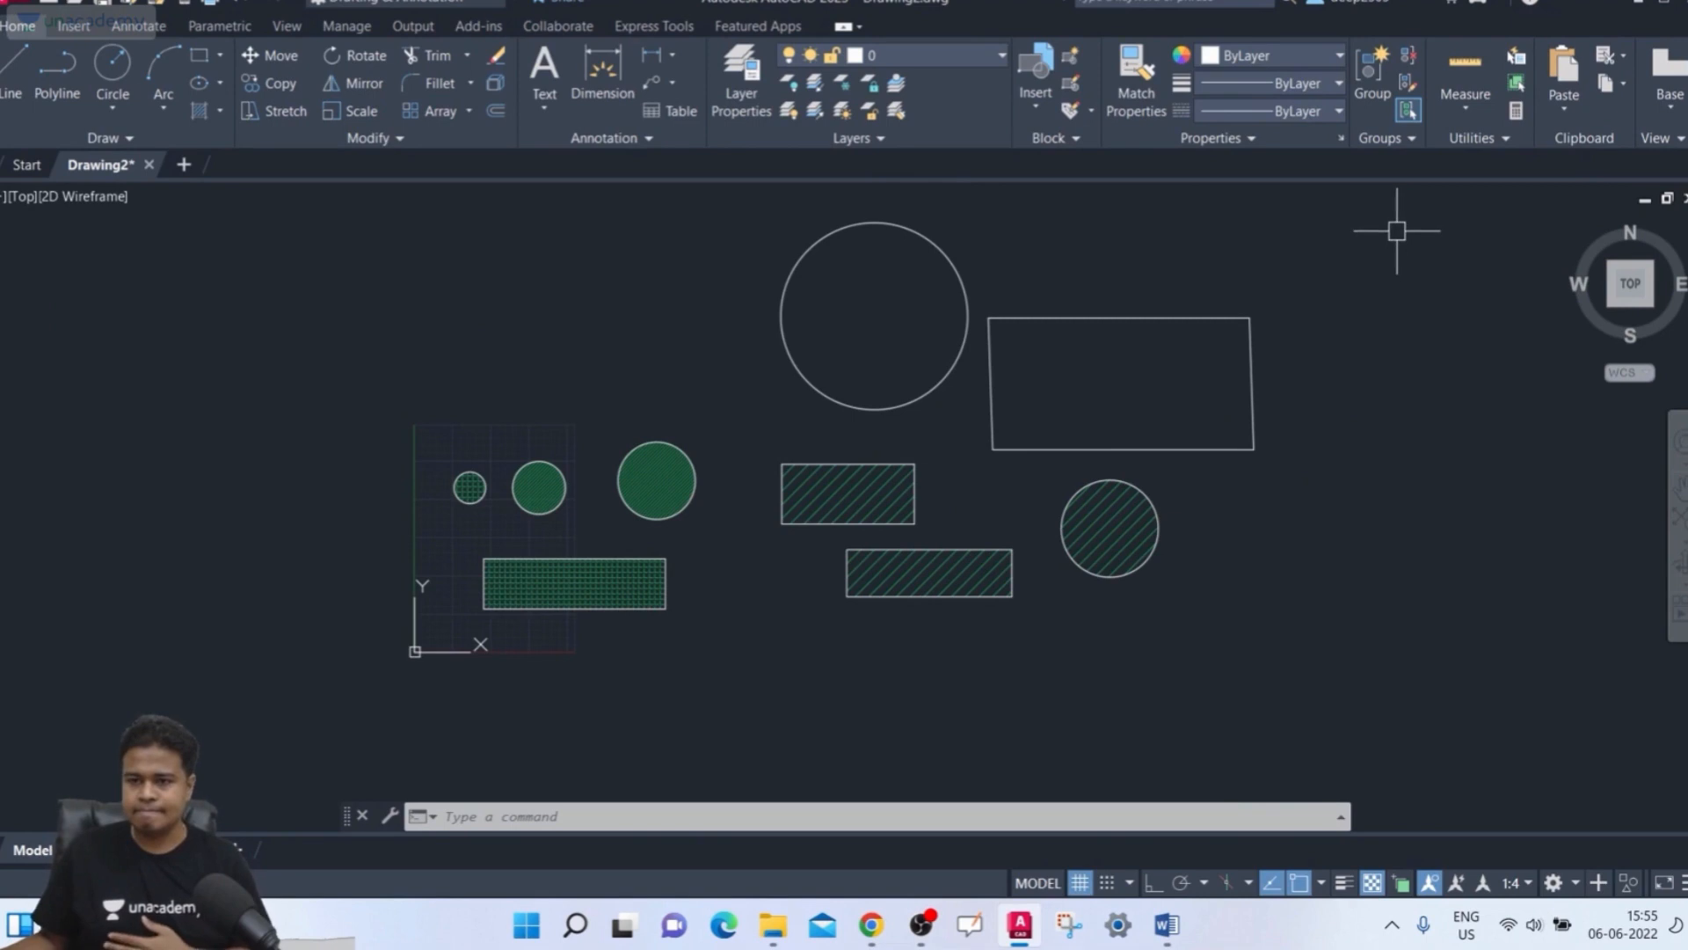
click(1427, 235)
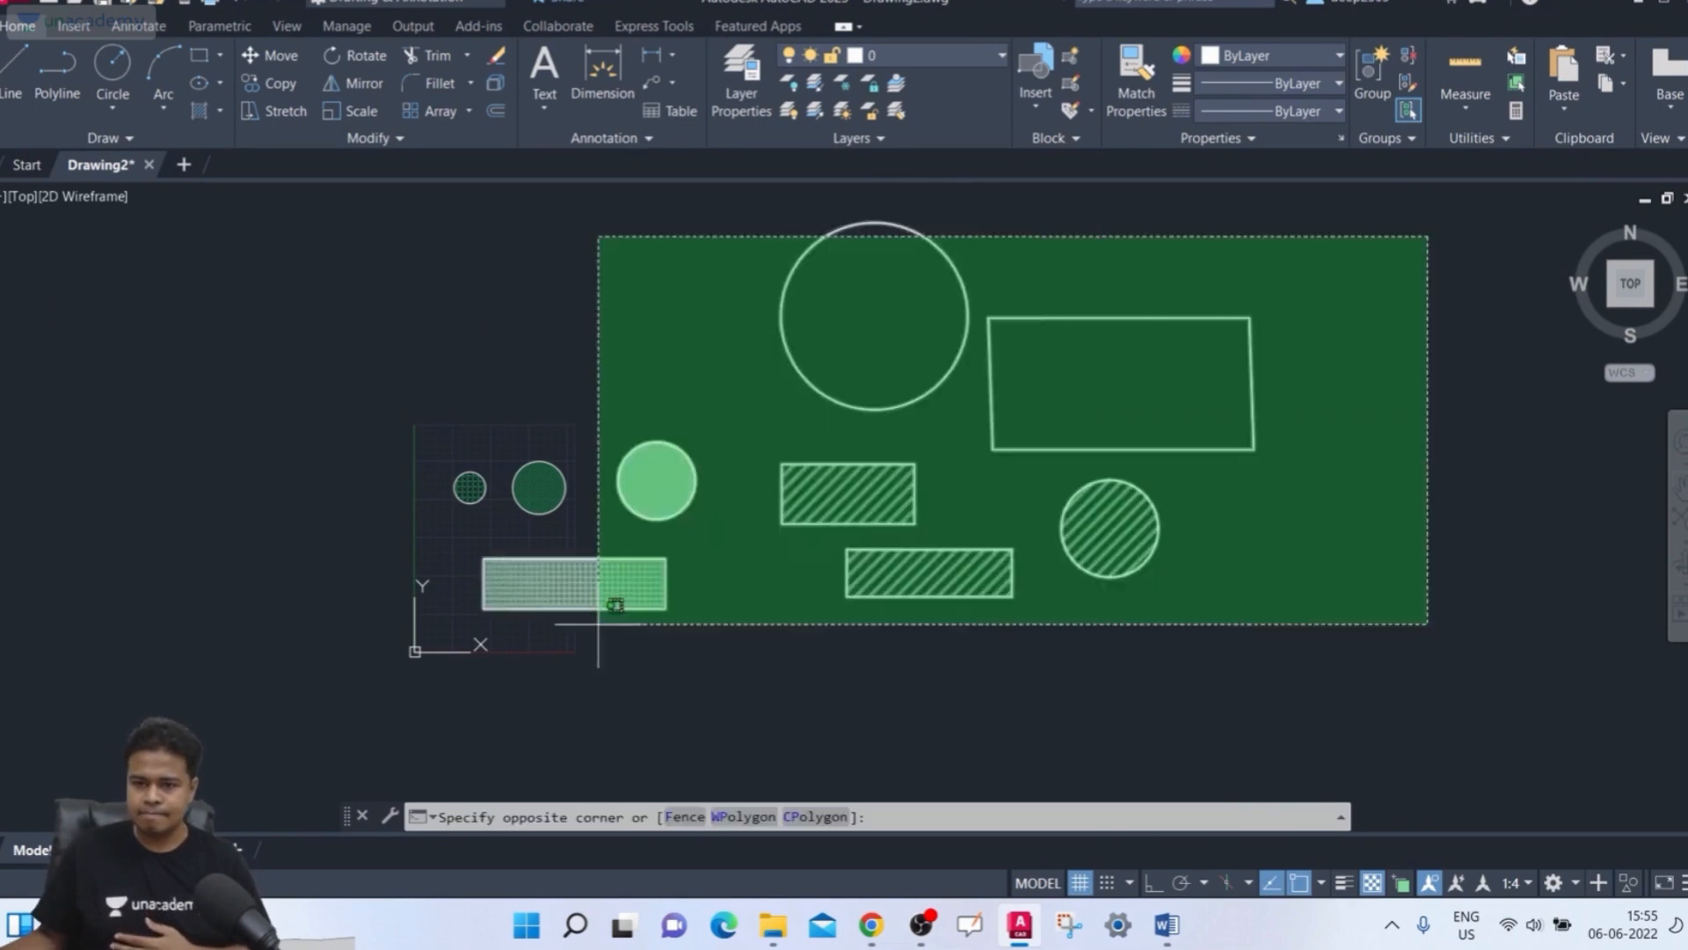
click(431, 655)
key(Delete)
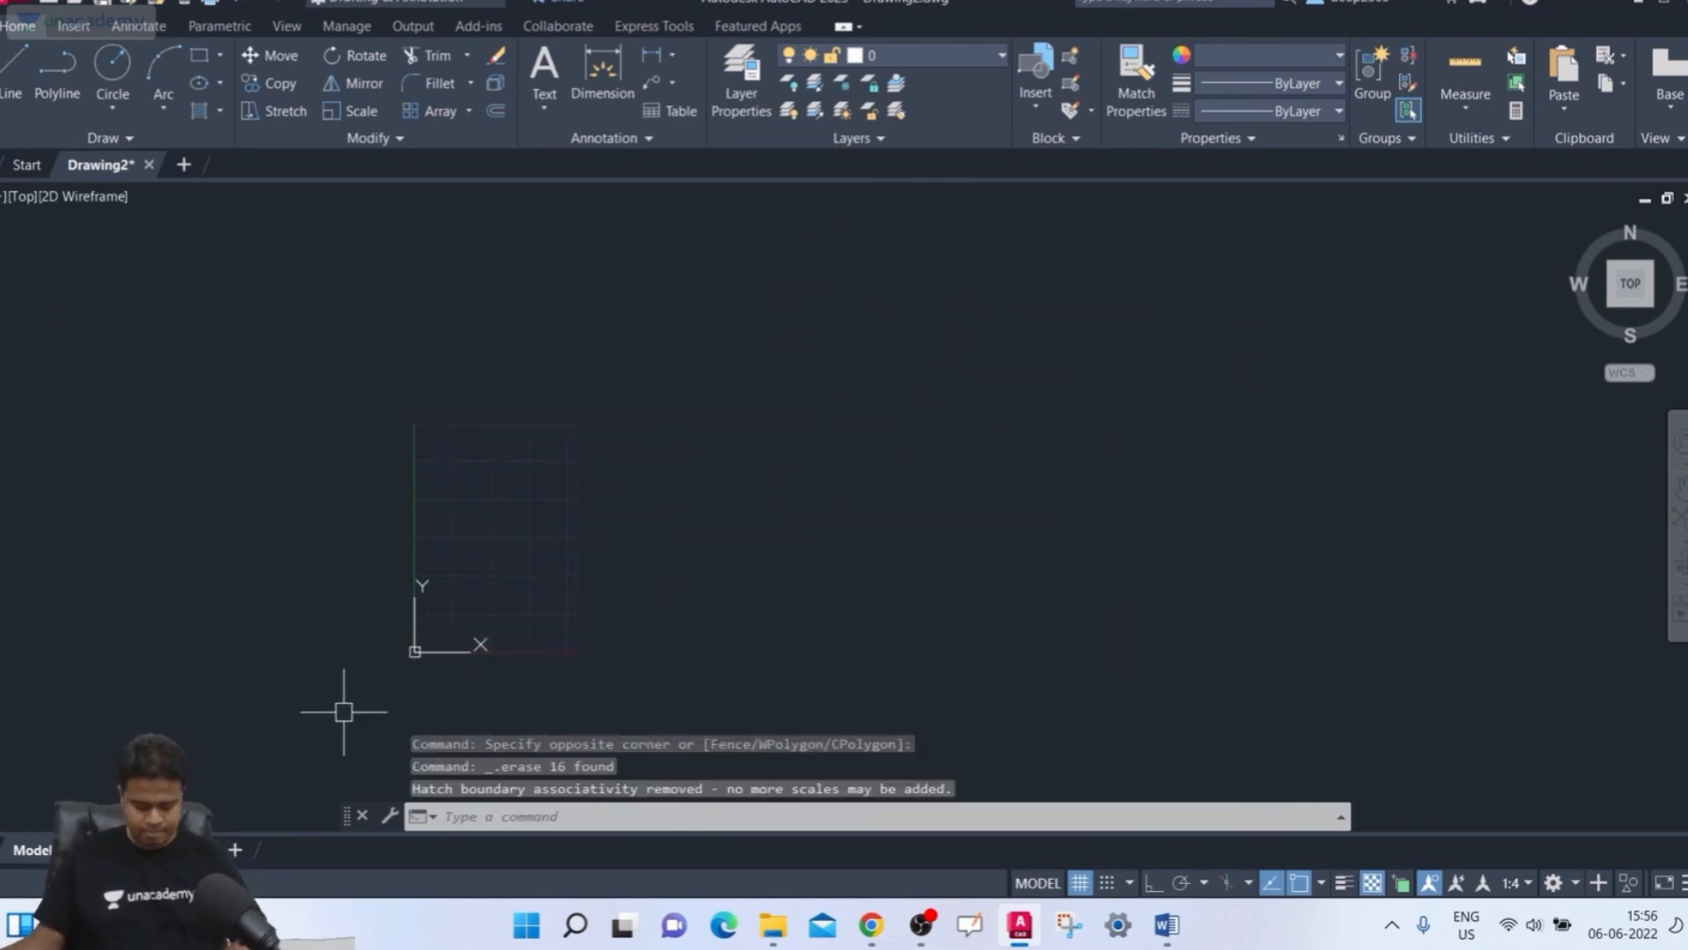
Draw a new rectangle with the RECTANG command
text(rec)
key(Return)
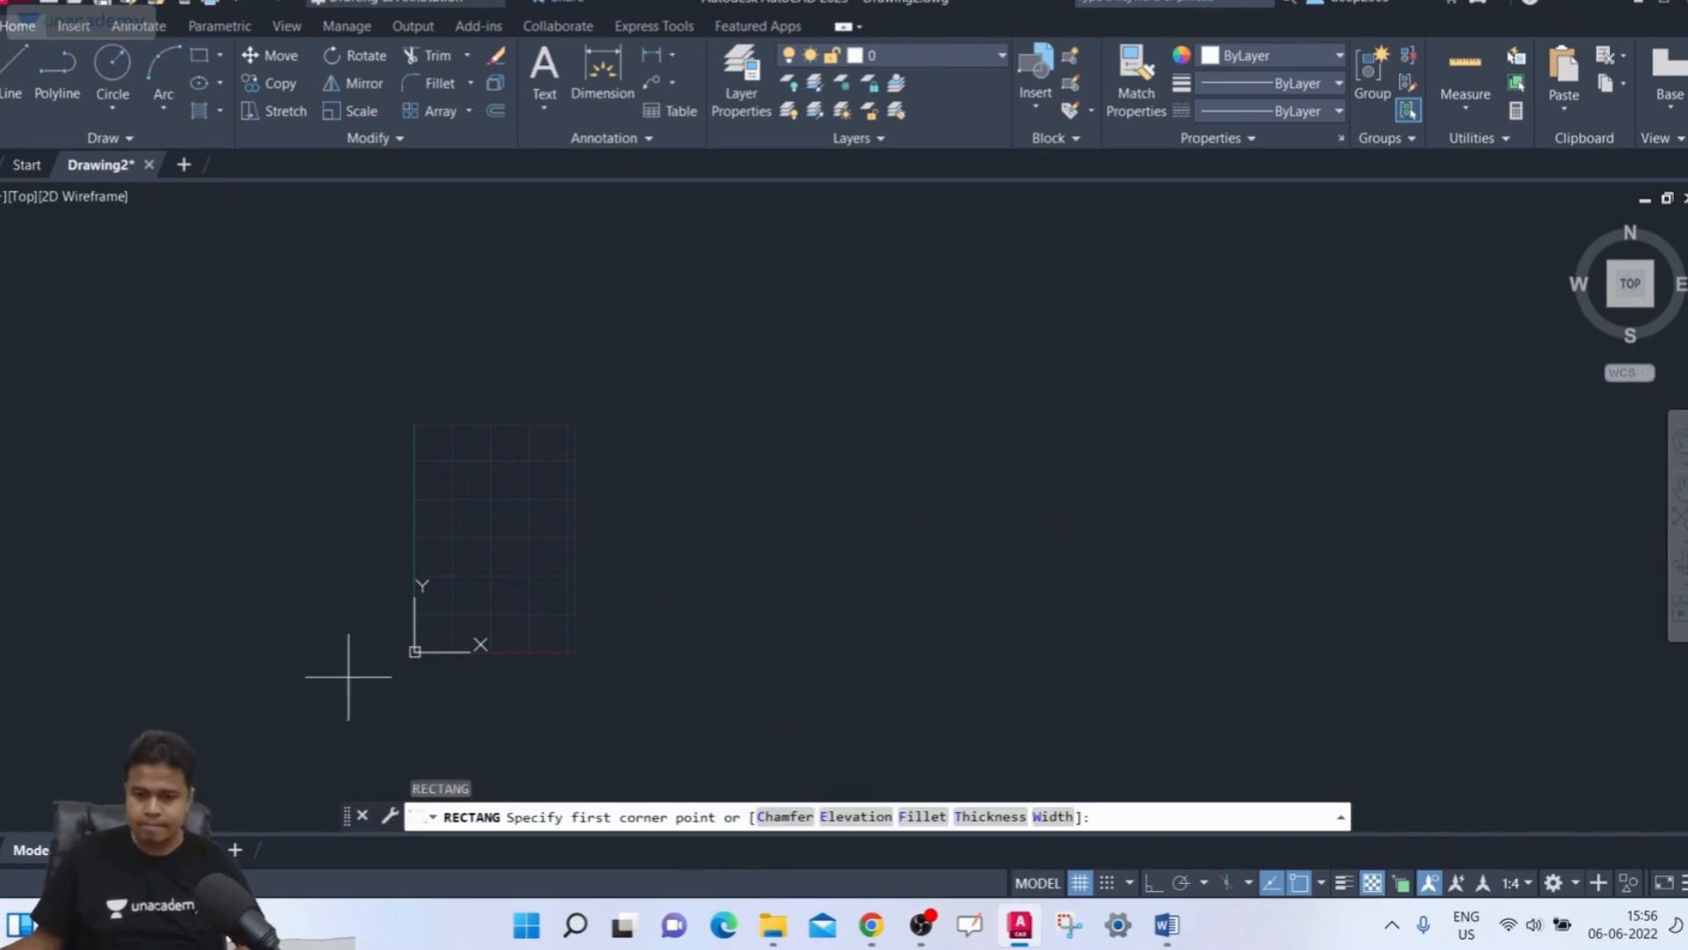
scroll(438, 516, up, 3)
click(430, 444)
click(827, 631)
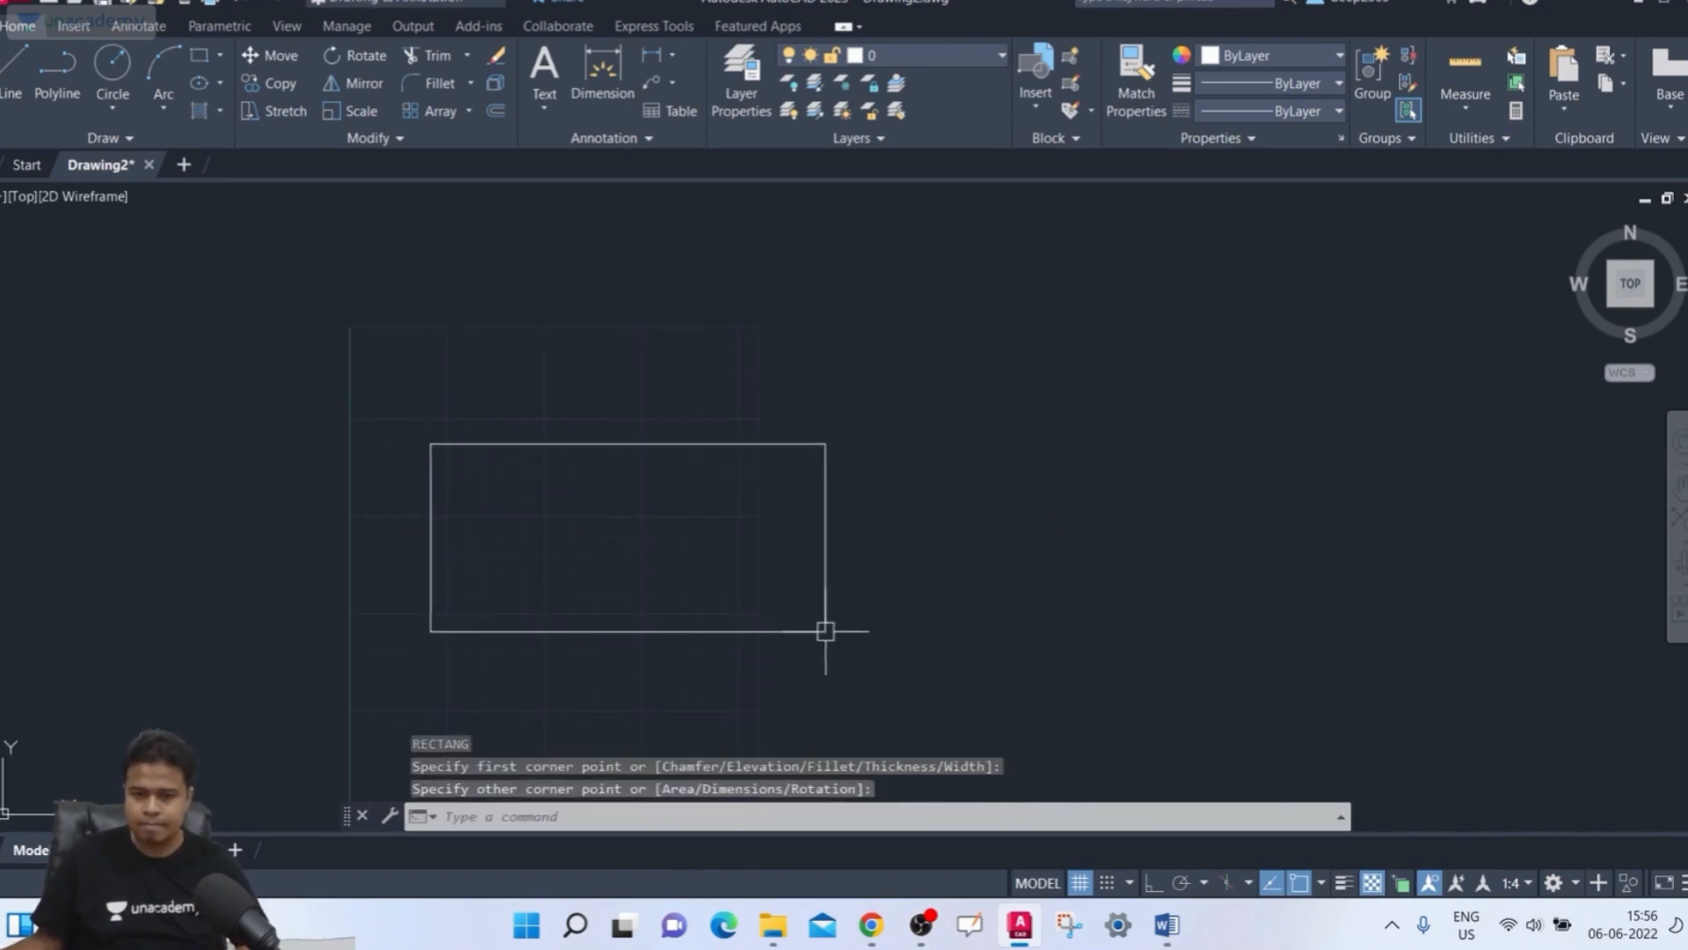
Draw a circle centered inside the rectangle
text(c)
key(Return)
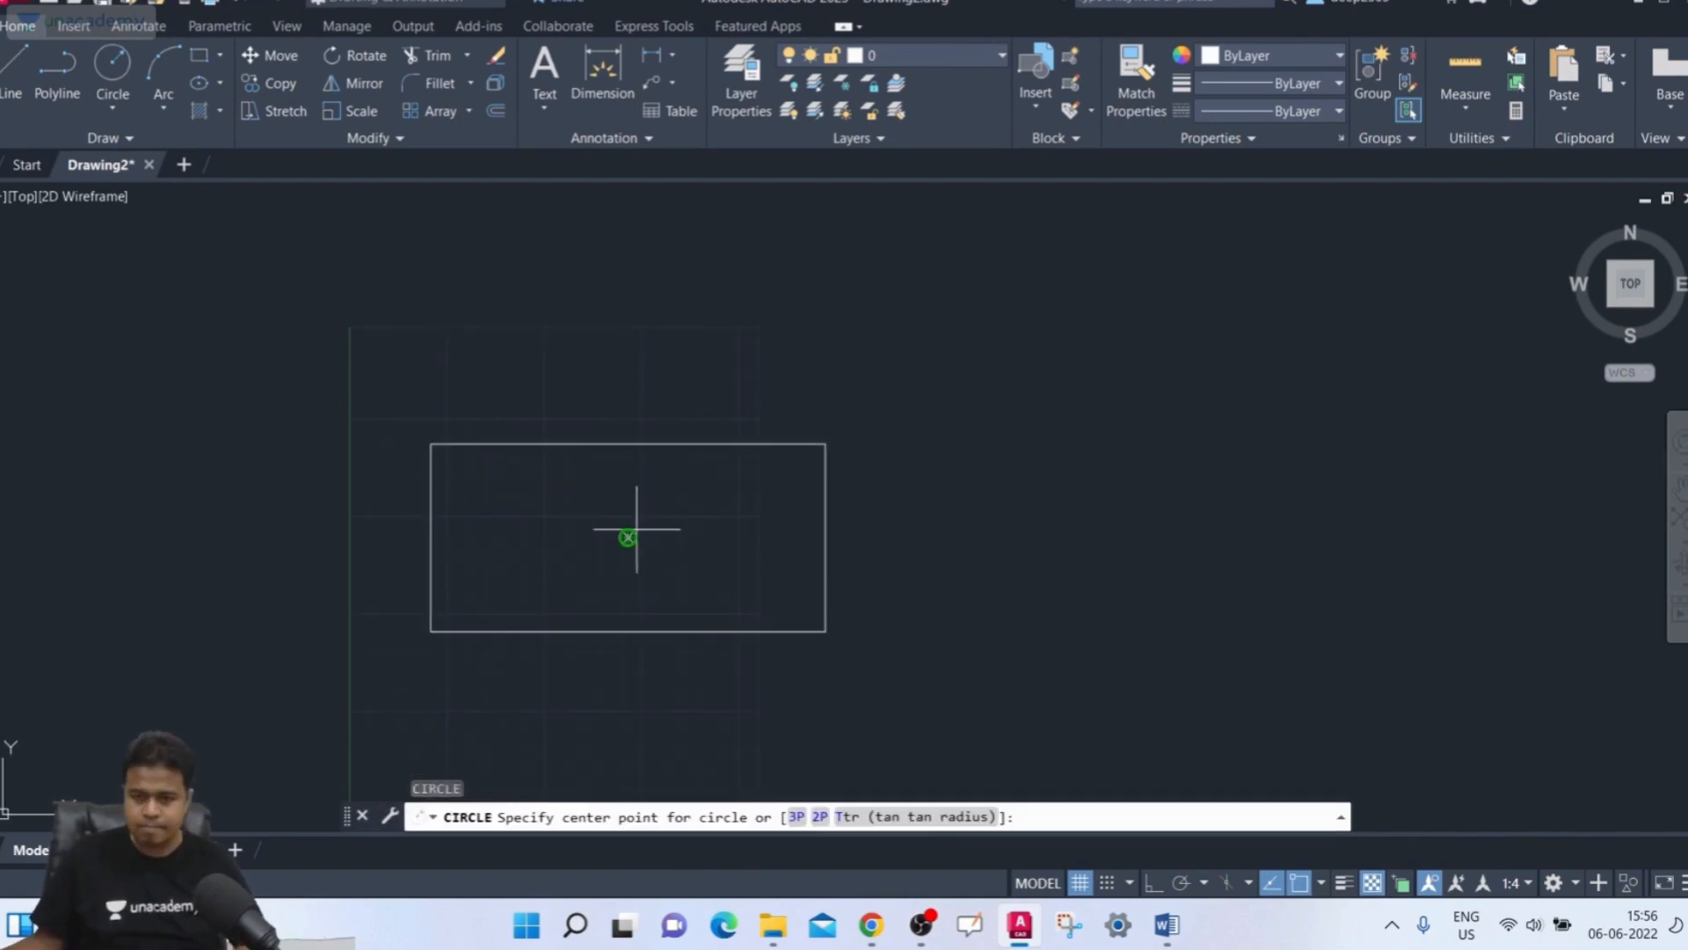
scroll(627, 538, up, 5)
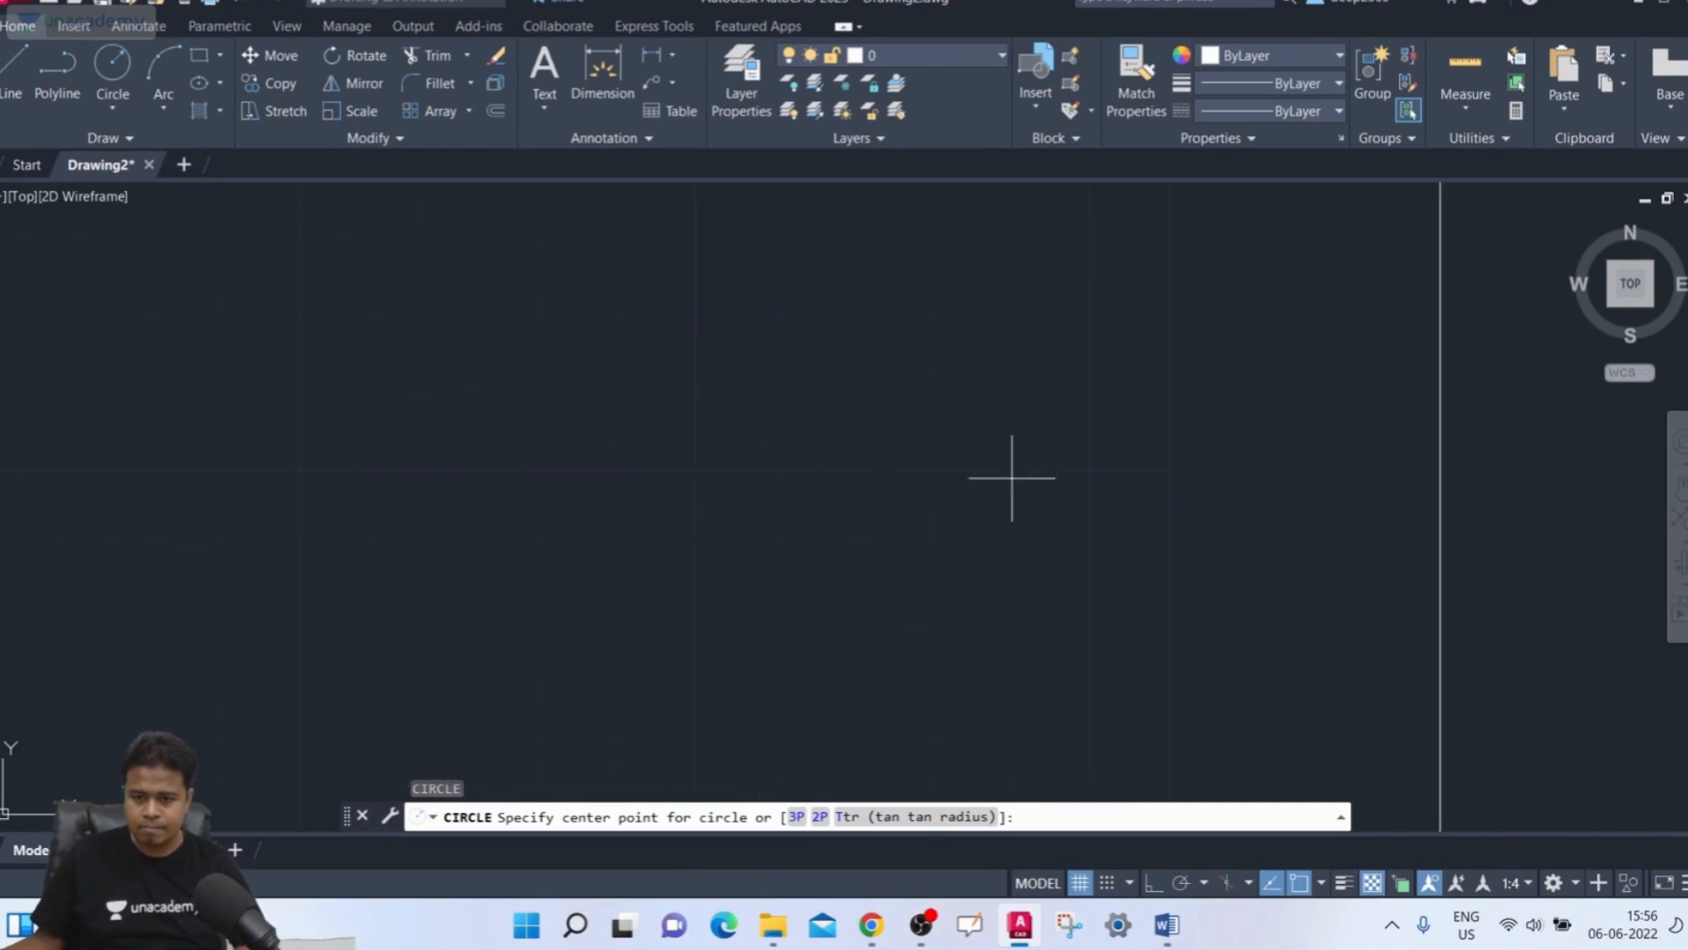
click(629, 561)
scroll(524, 603, up, 3)
scroll(516, 610, down, 5)
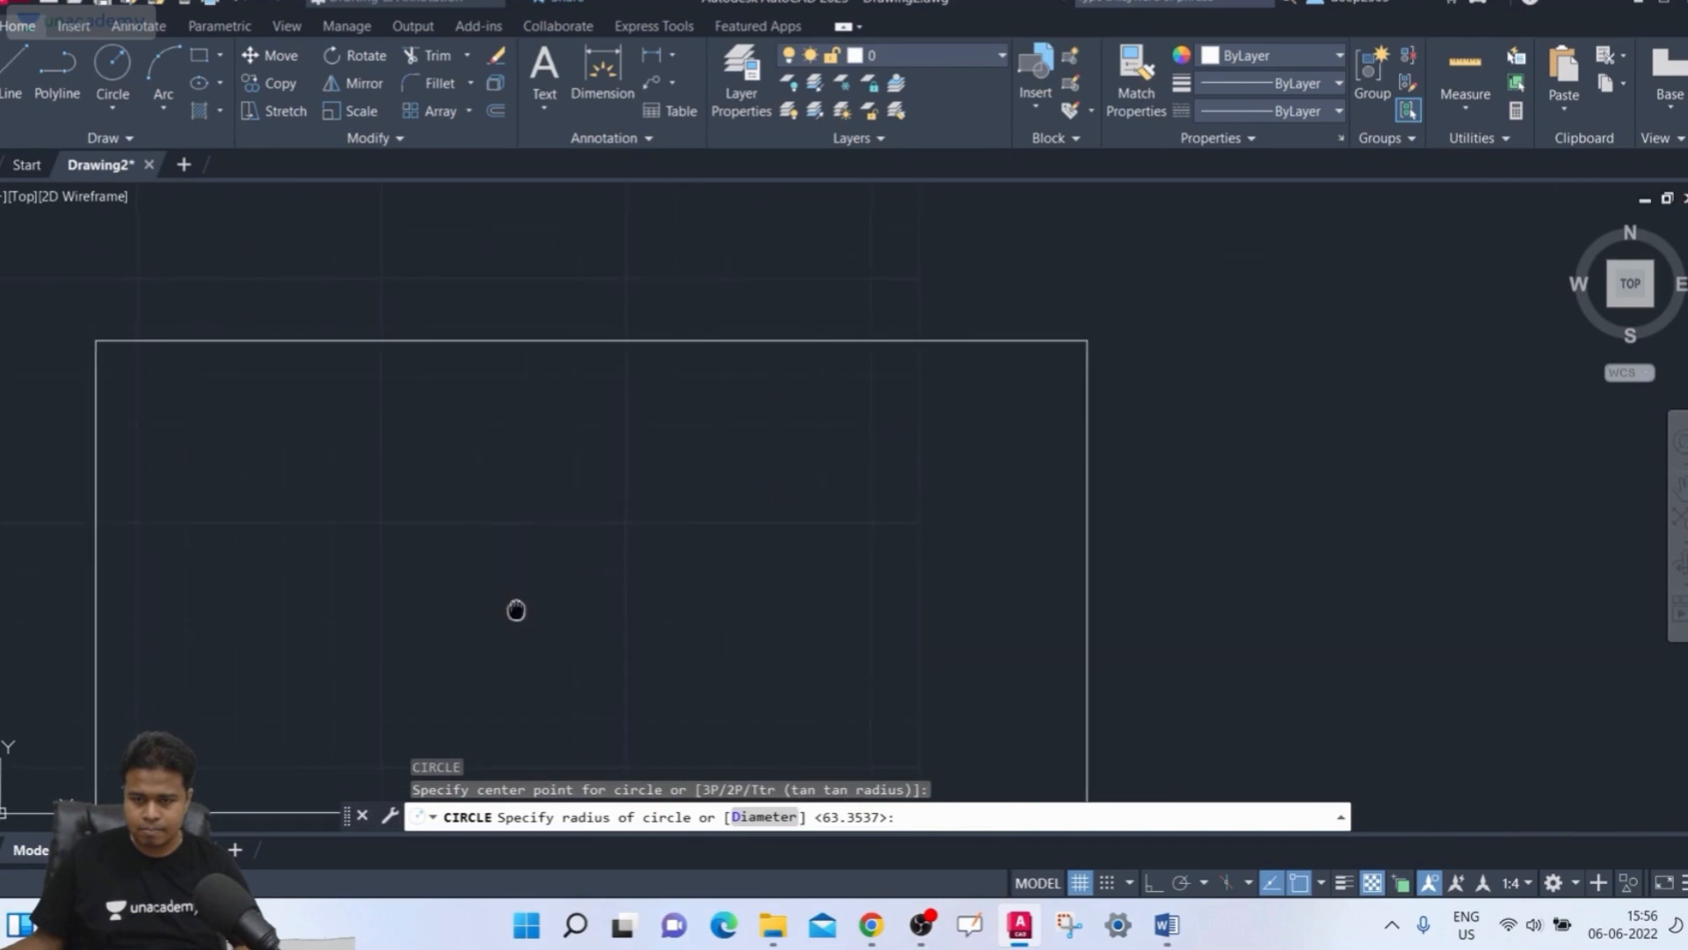
middle_drag(516, 610, 509, 415)
click(480, 500)
Draw two smaller circles concentric with the first circle
key(Return)
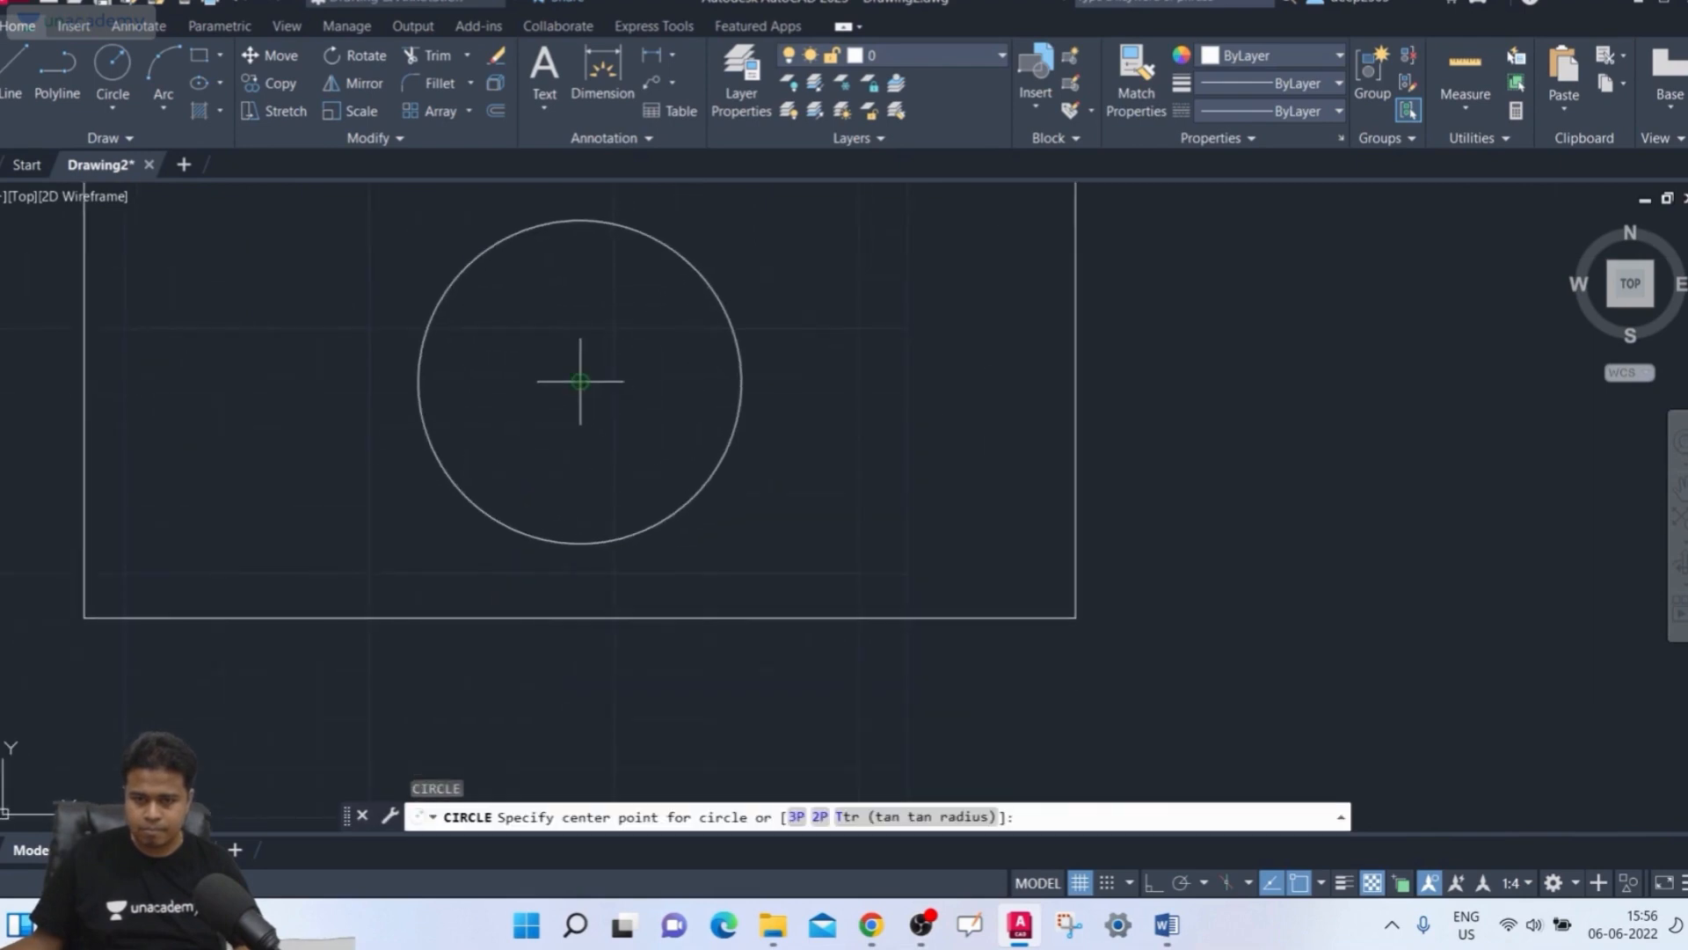
click(580, 380)
click(601, 485)
key(Return)
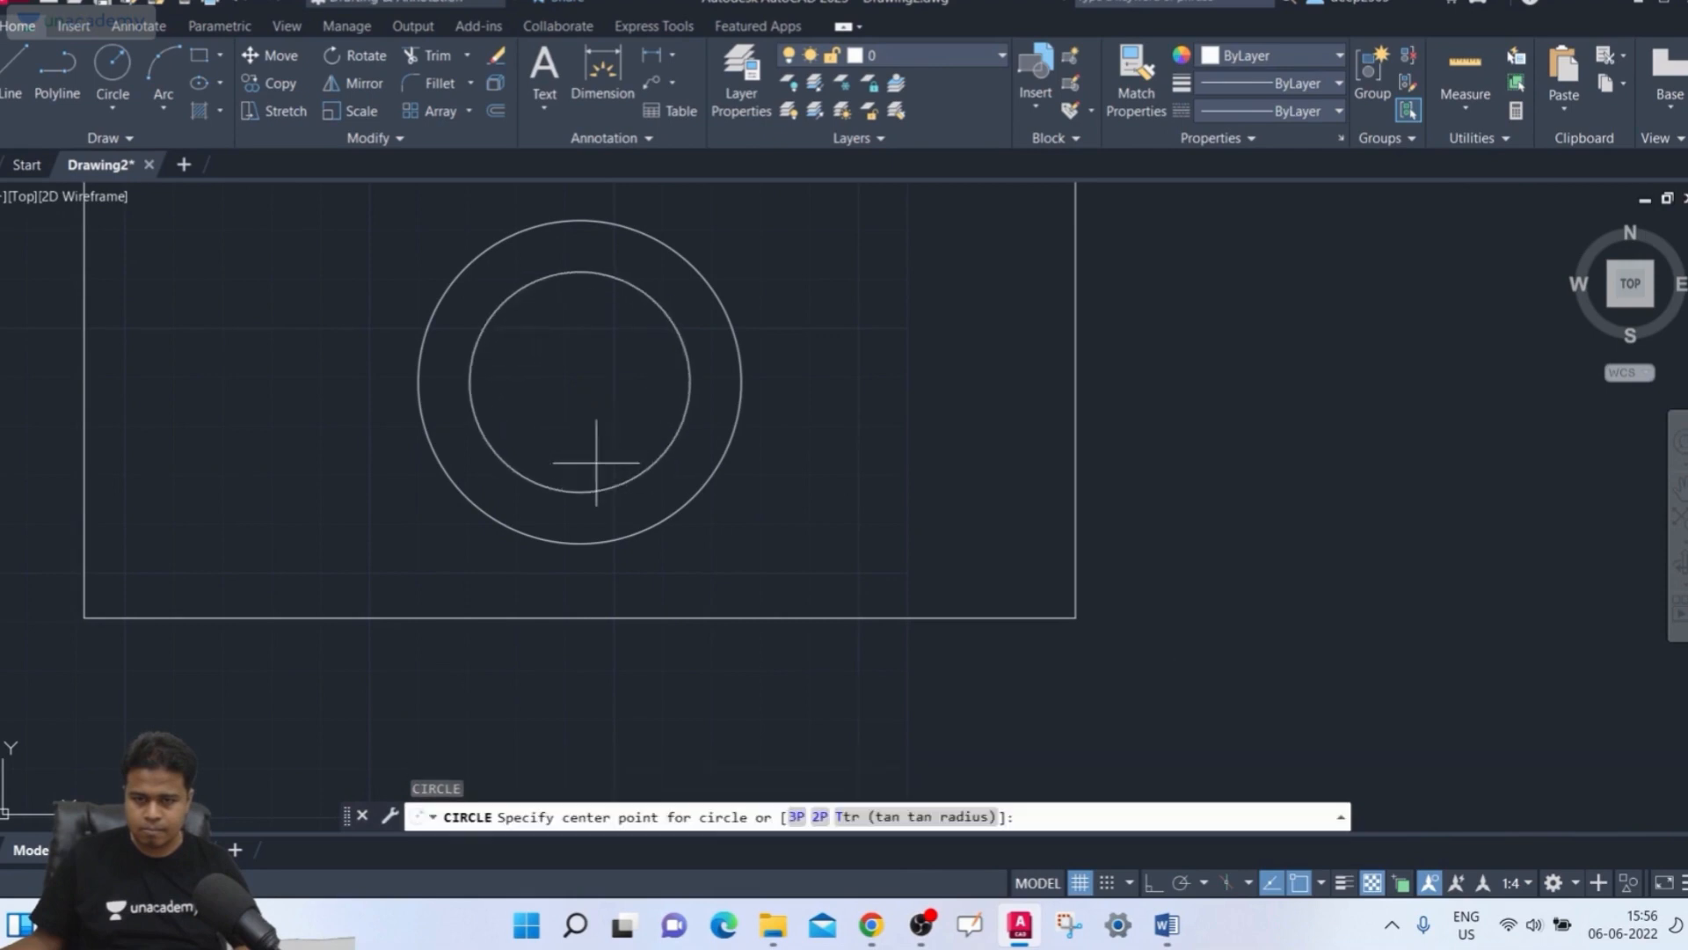
click(580, 381)
click(571, 438)
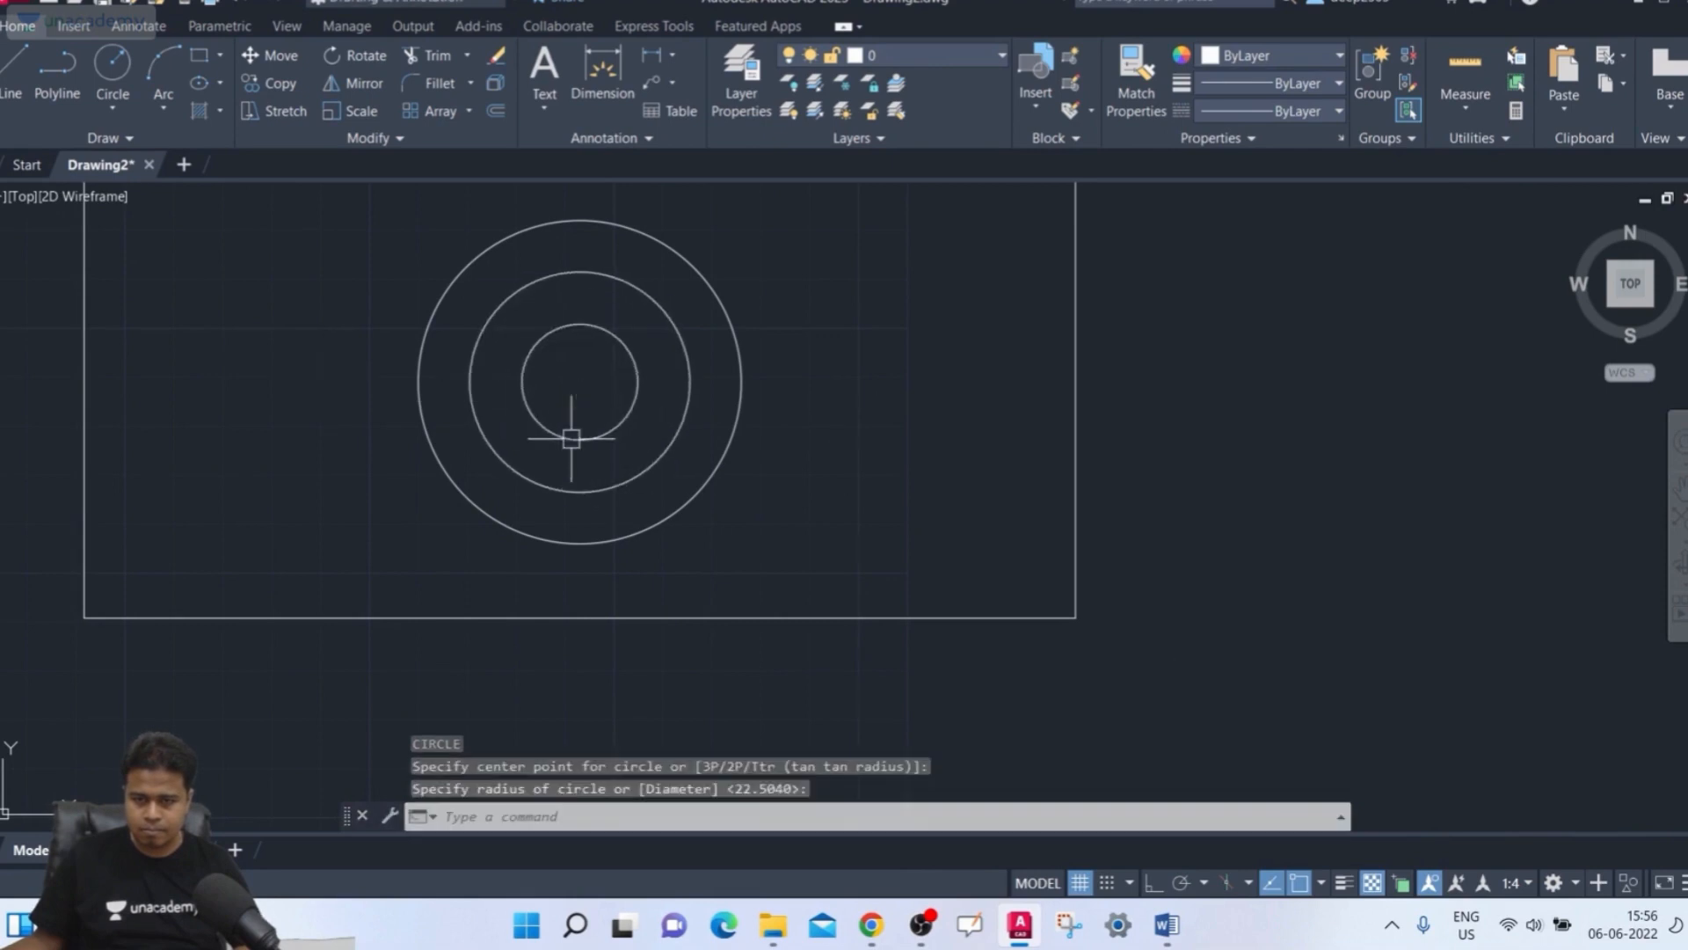
Hatch the rectangle with the ANGLE pattern by selecting its outline as the boundary object, then close hatch creation
middle_drag(903, 420, 891, 534)
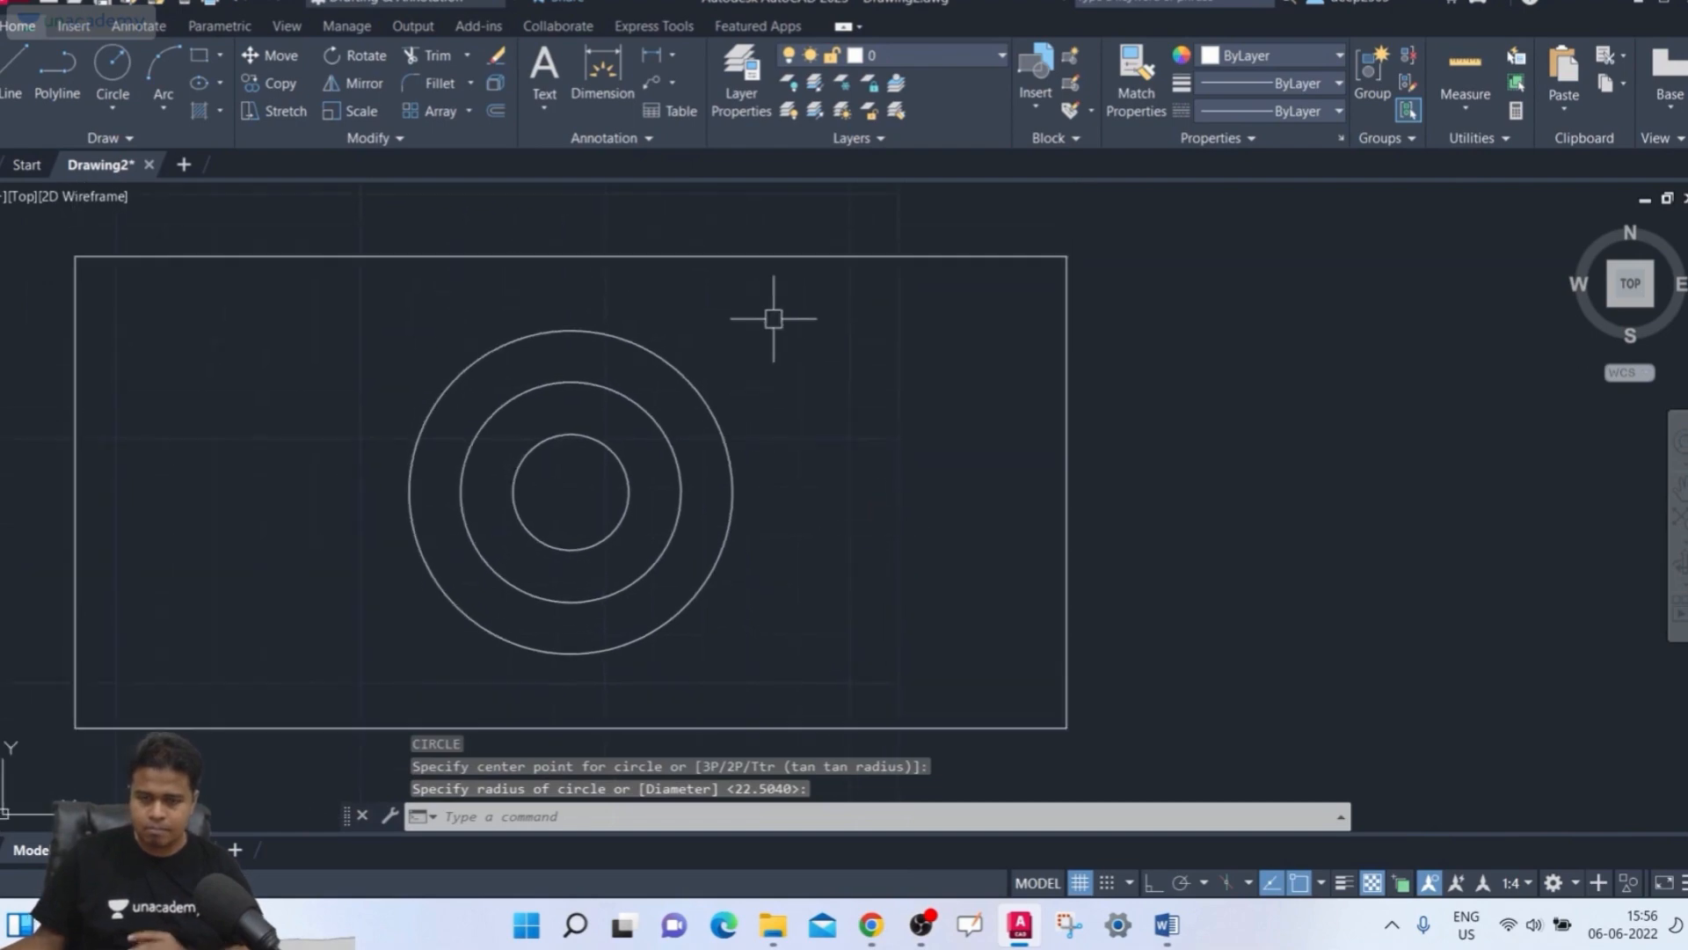
mouse_move(773, 313)
middle_down()
mouse_move(782, 375)
mouse_move(863, 316)
middle_up()
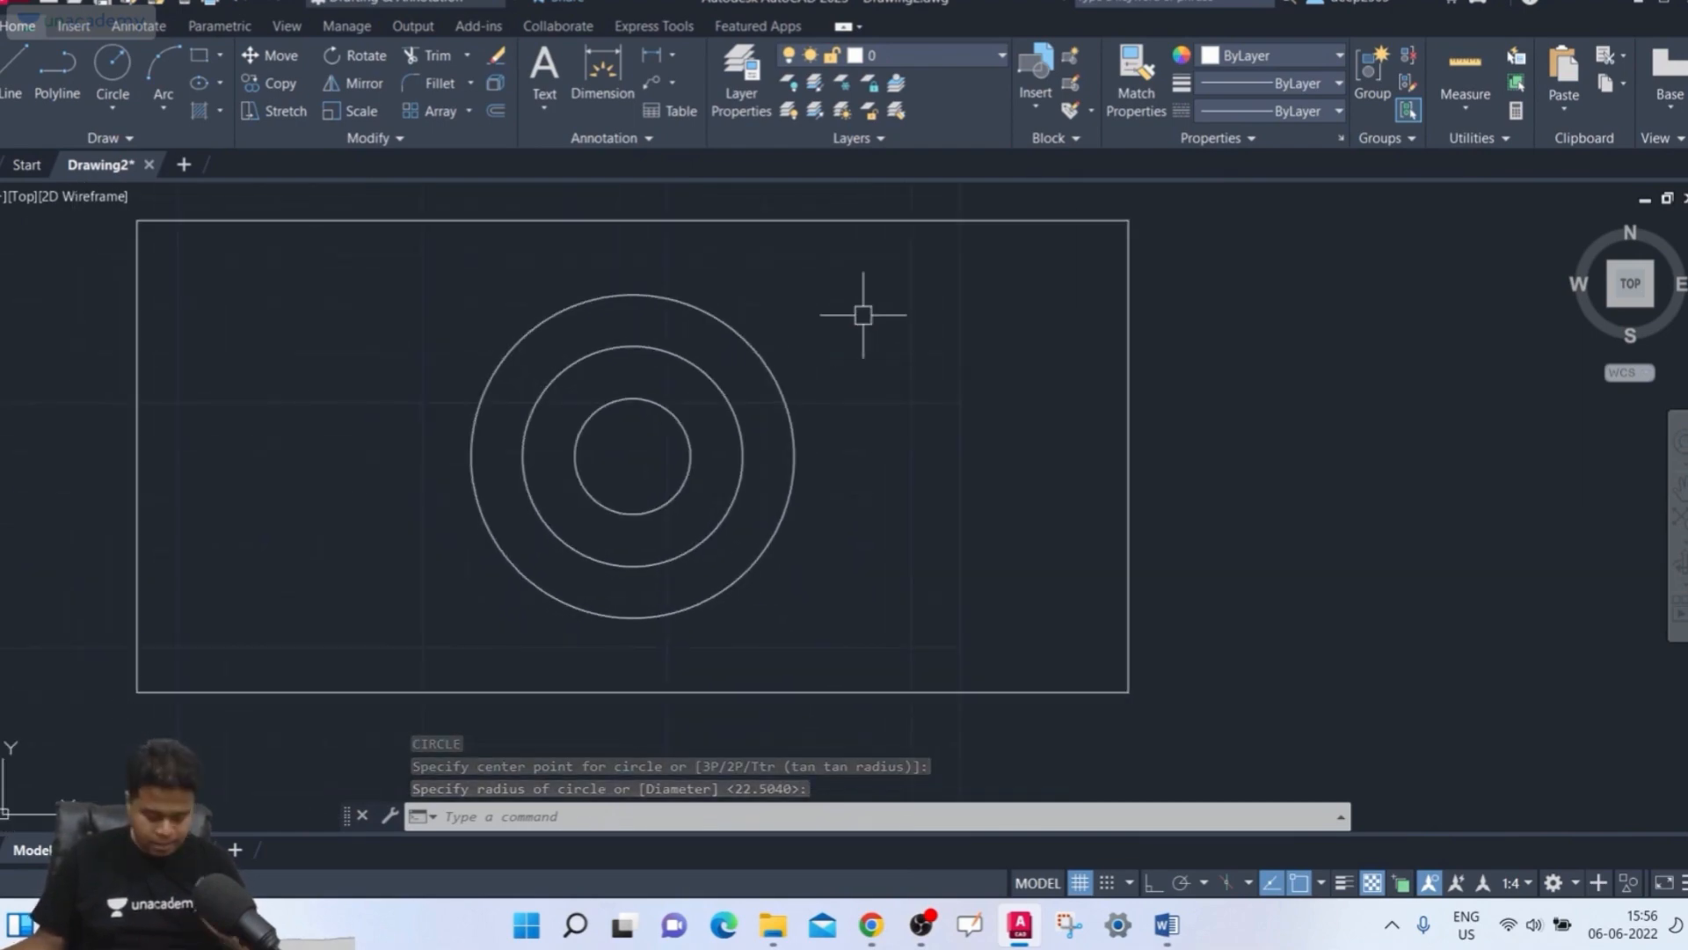
mouse_move(1130, 339)
middle_down()
mouse_move(1089, 391)
mouse_move(1024, 317)
middle_up()
scroll(1021, 316, up, 2)
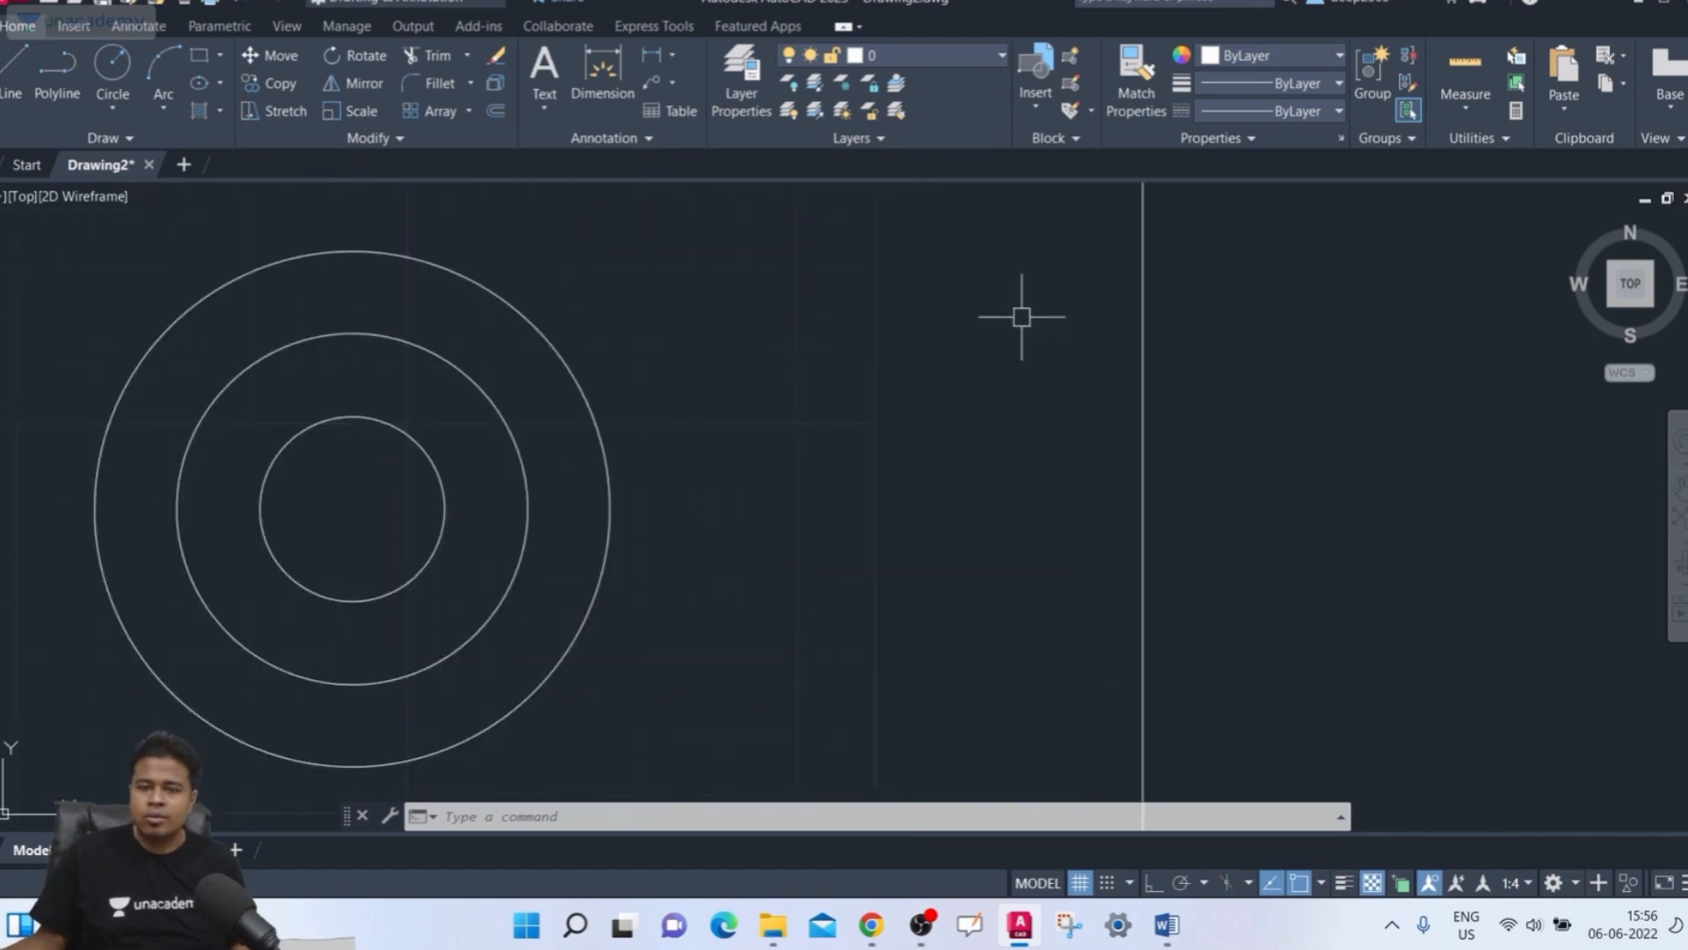
scroll(664, 279, down, 4)
middle_drag(677, 286, 763, 312)
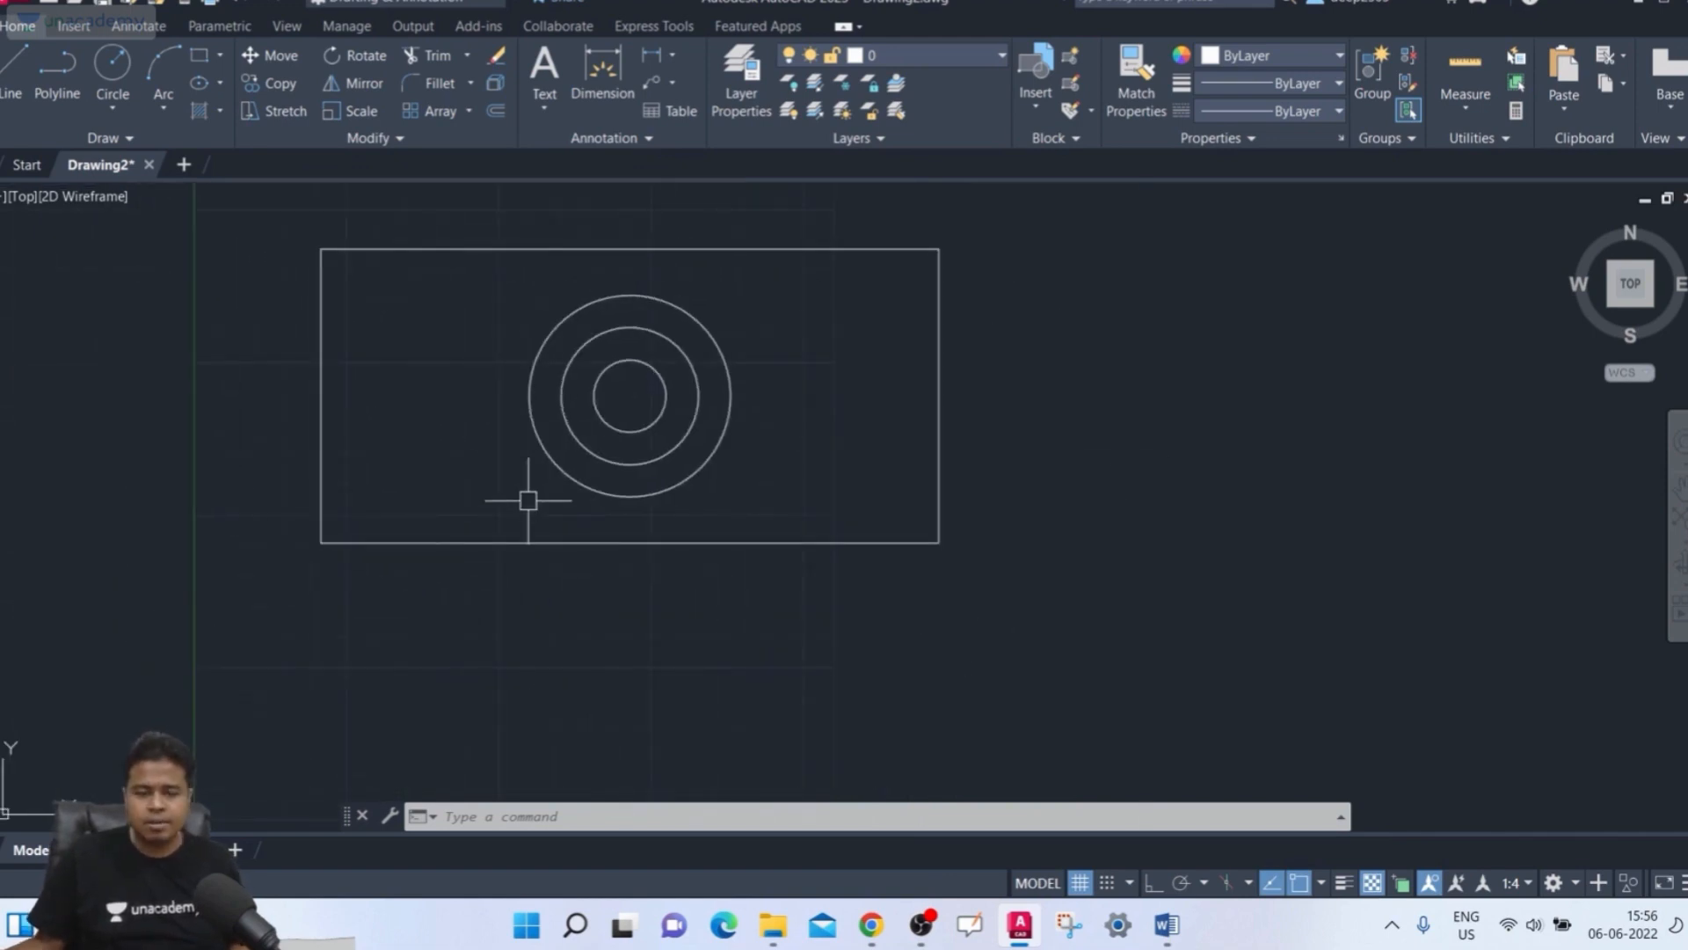
middle_drag(584, 463, 569, 554)
text(h)
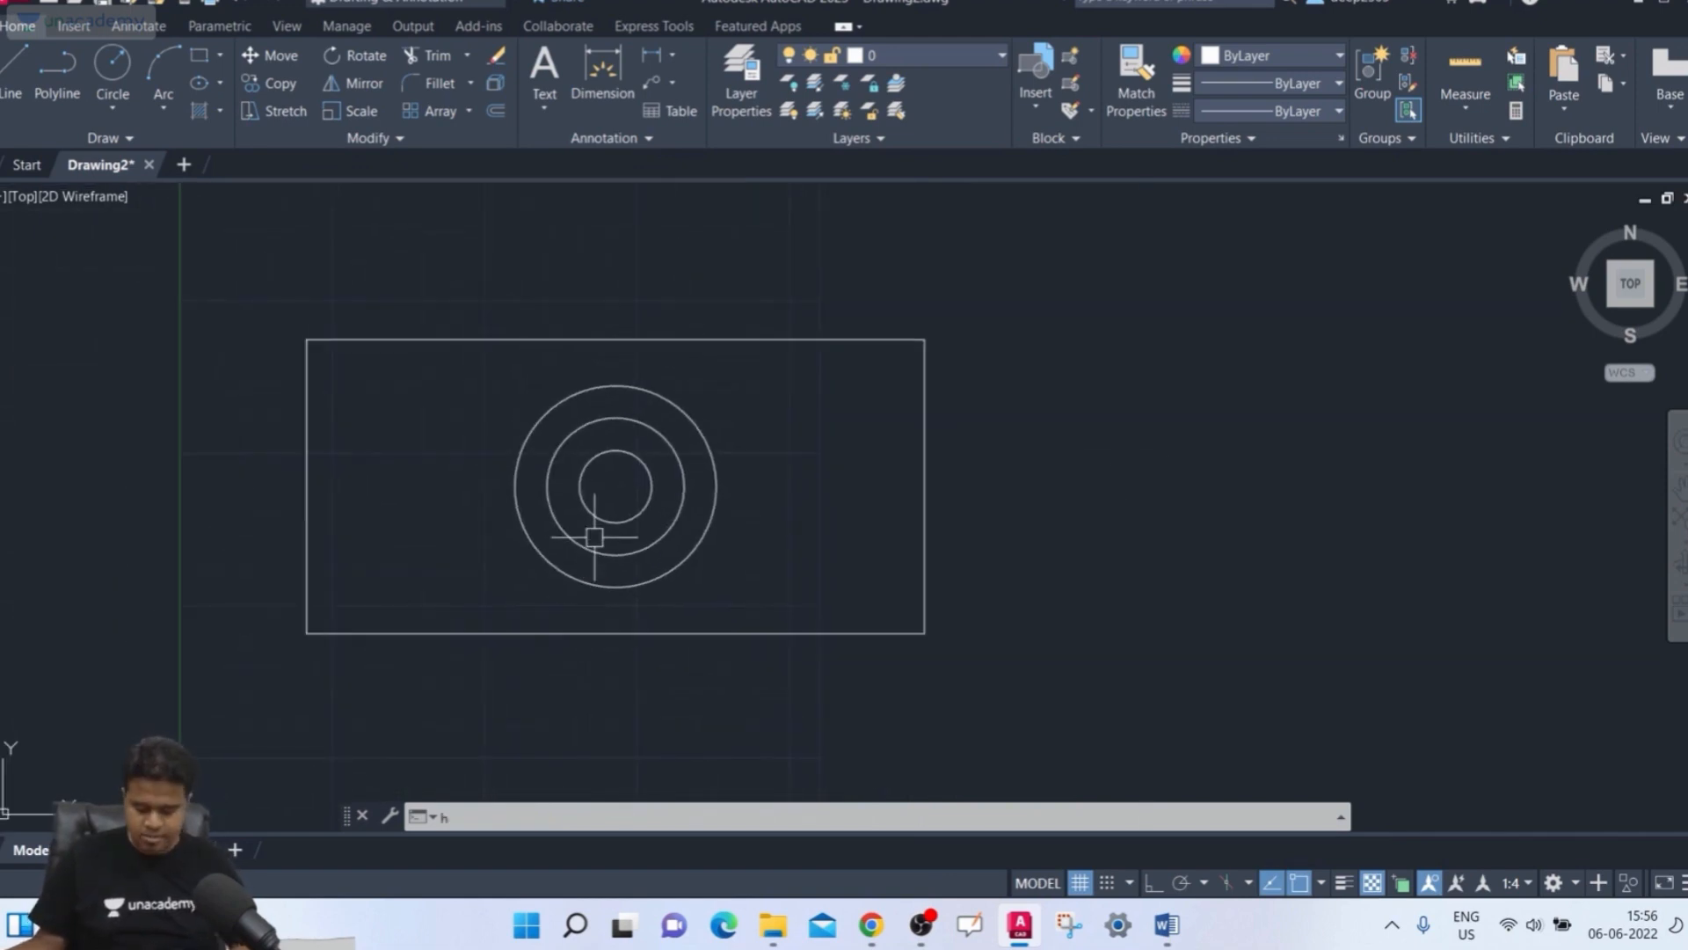
key(Return)
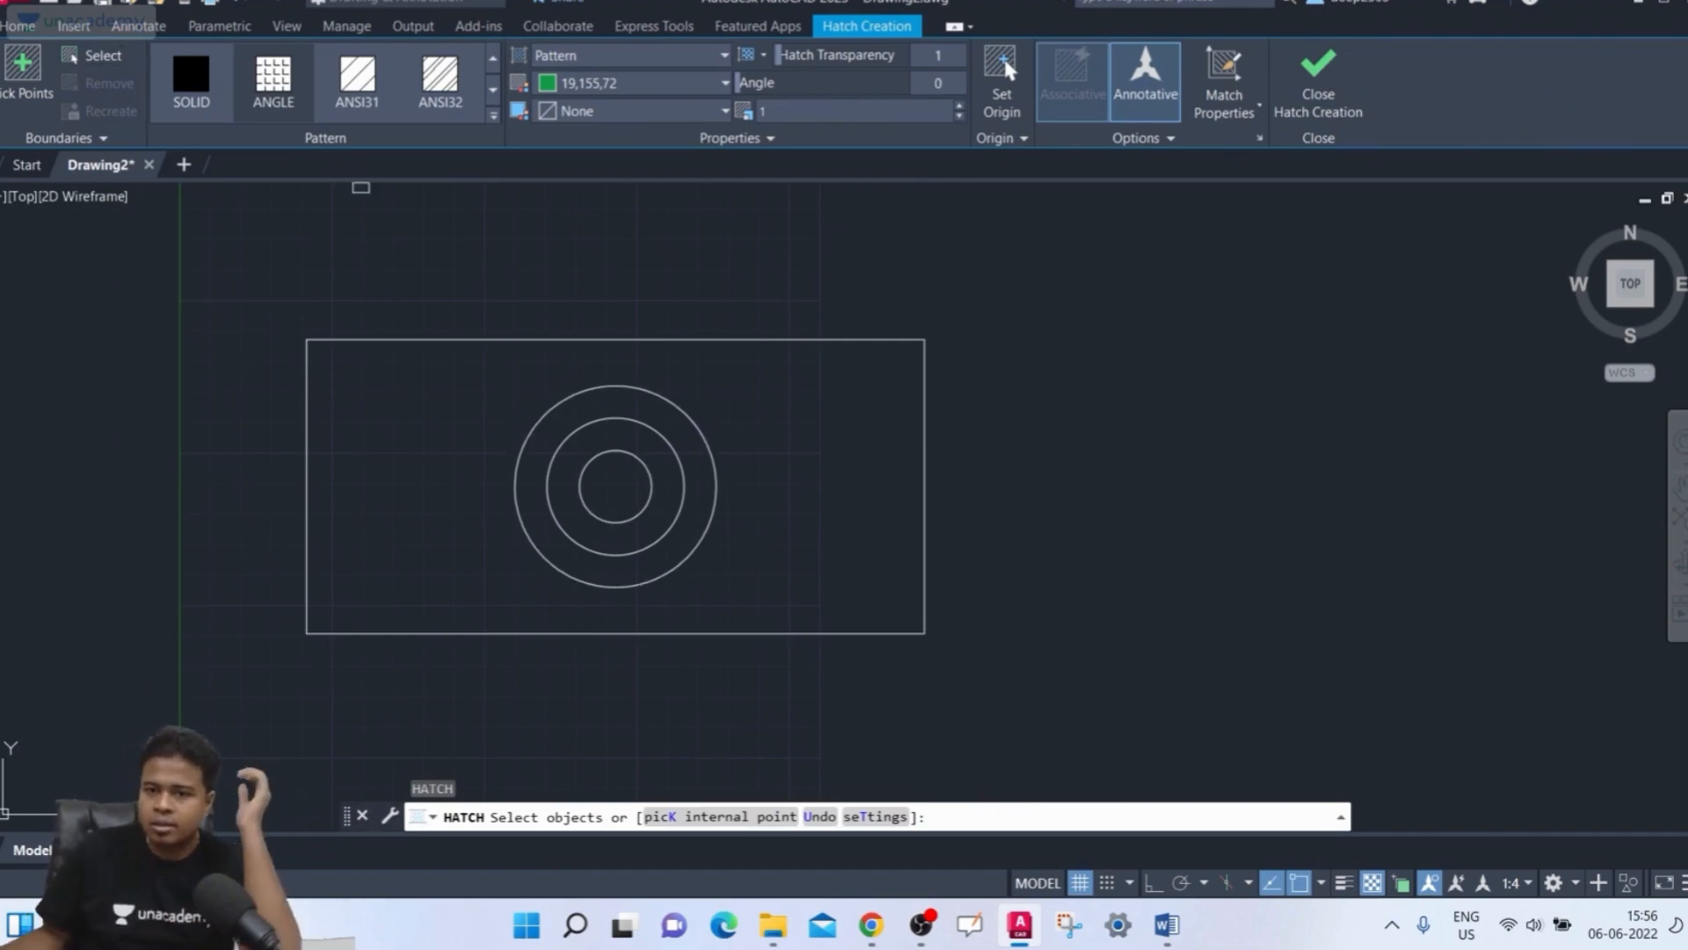
click(1164, 138)
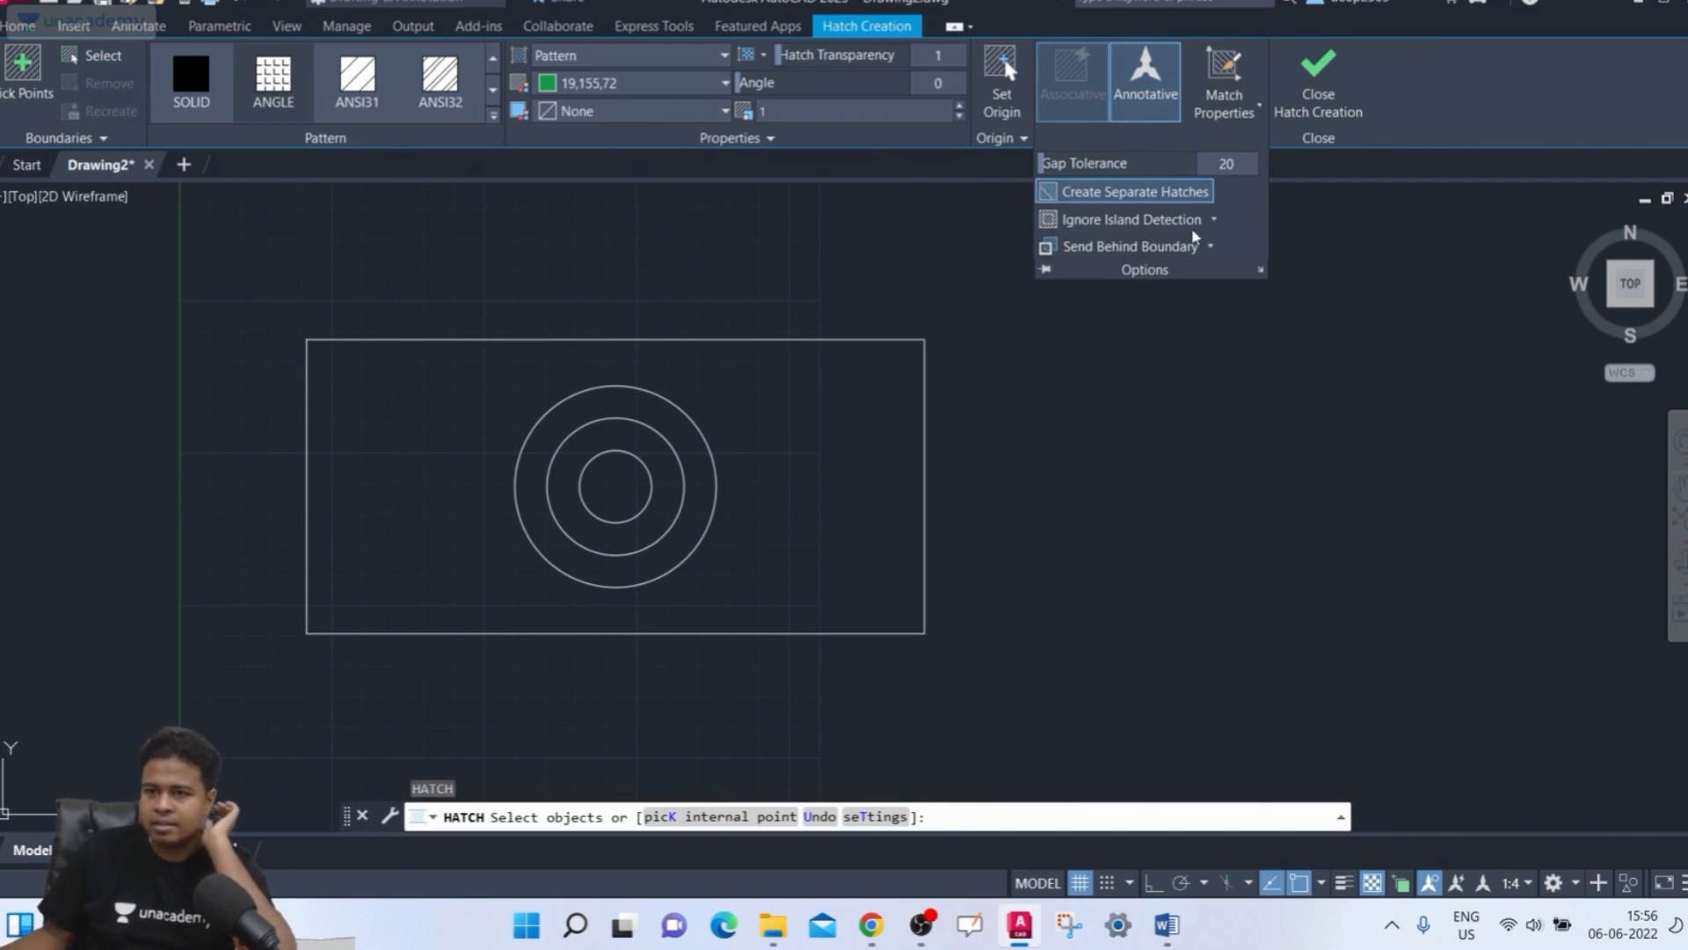
click(561, 238)
click(710, 254)
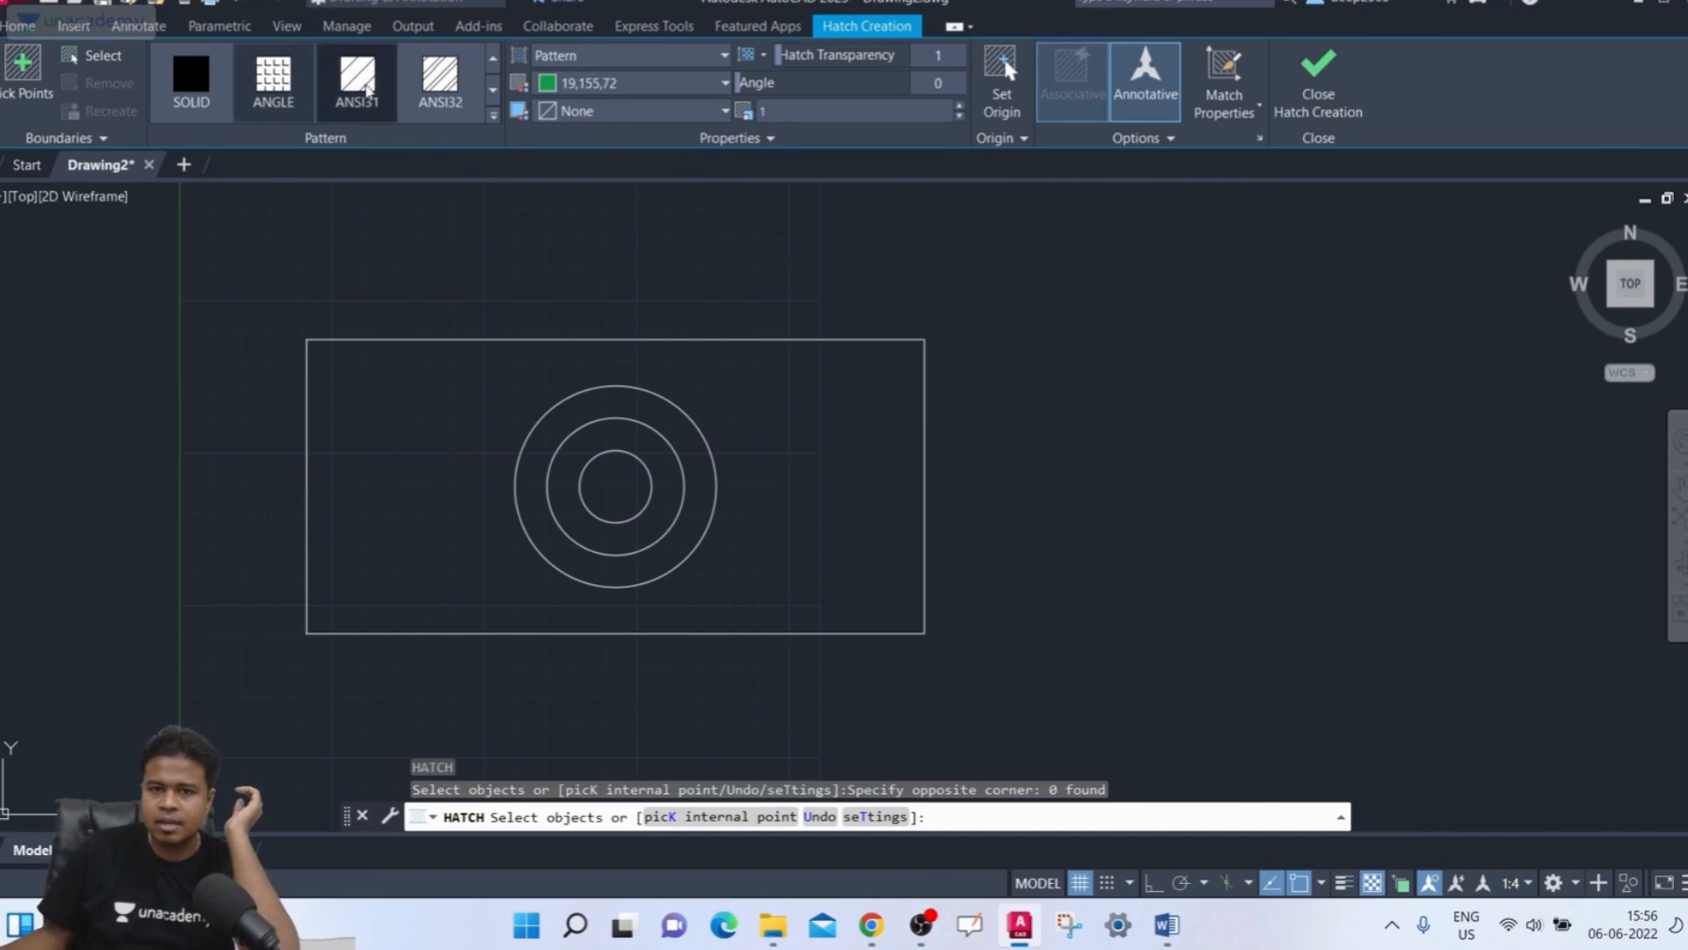
click(280, 87)
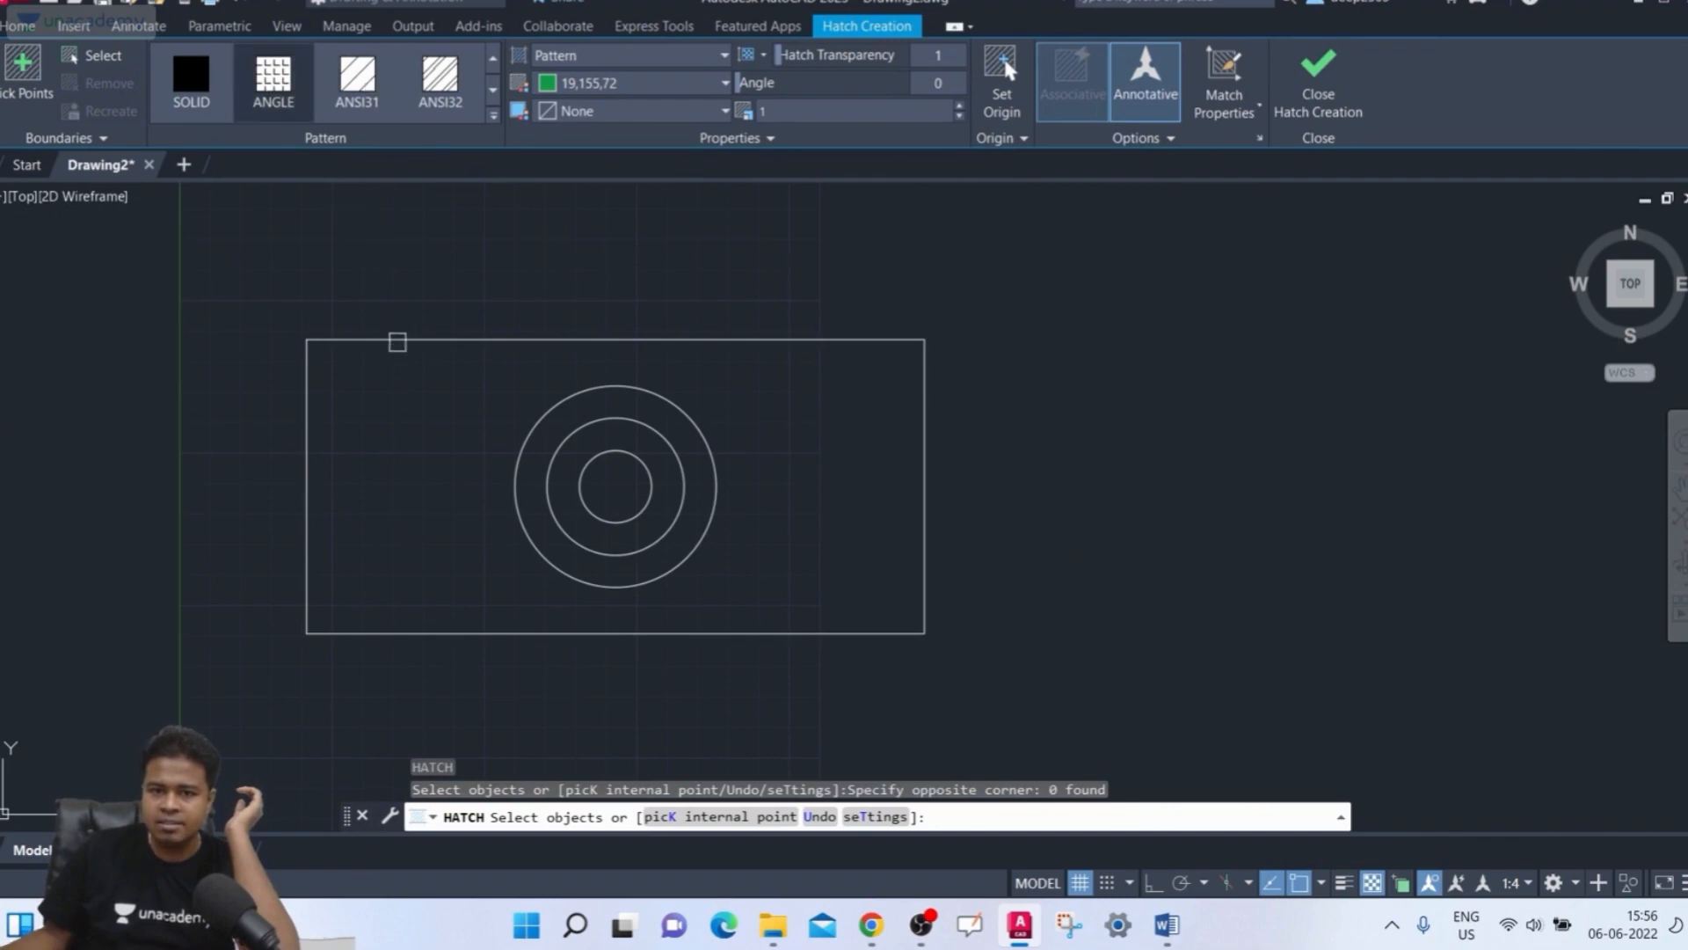
click(23, 70)
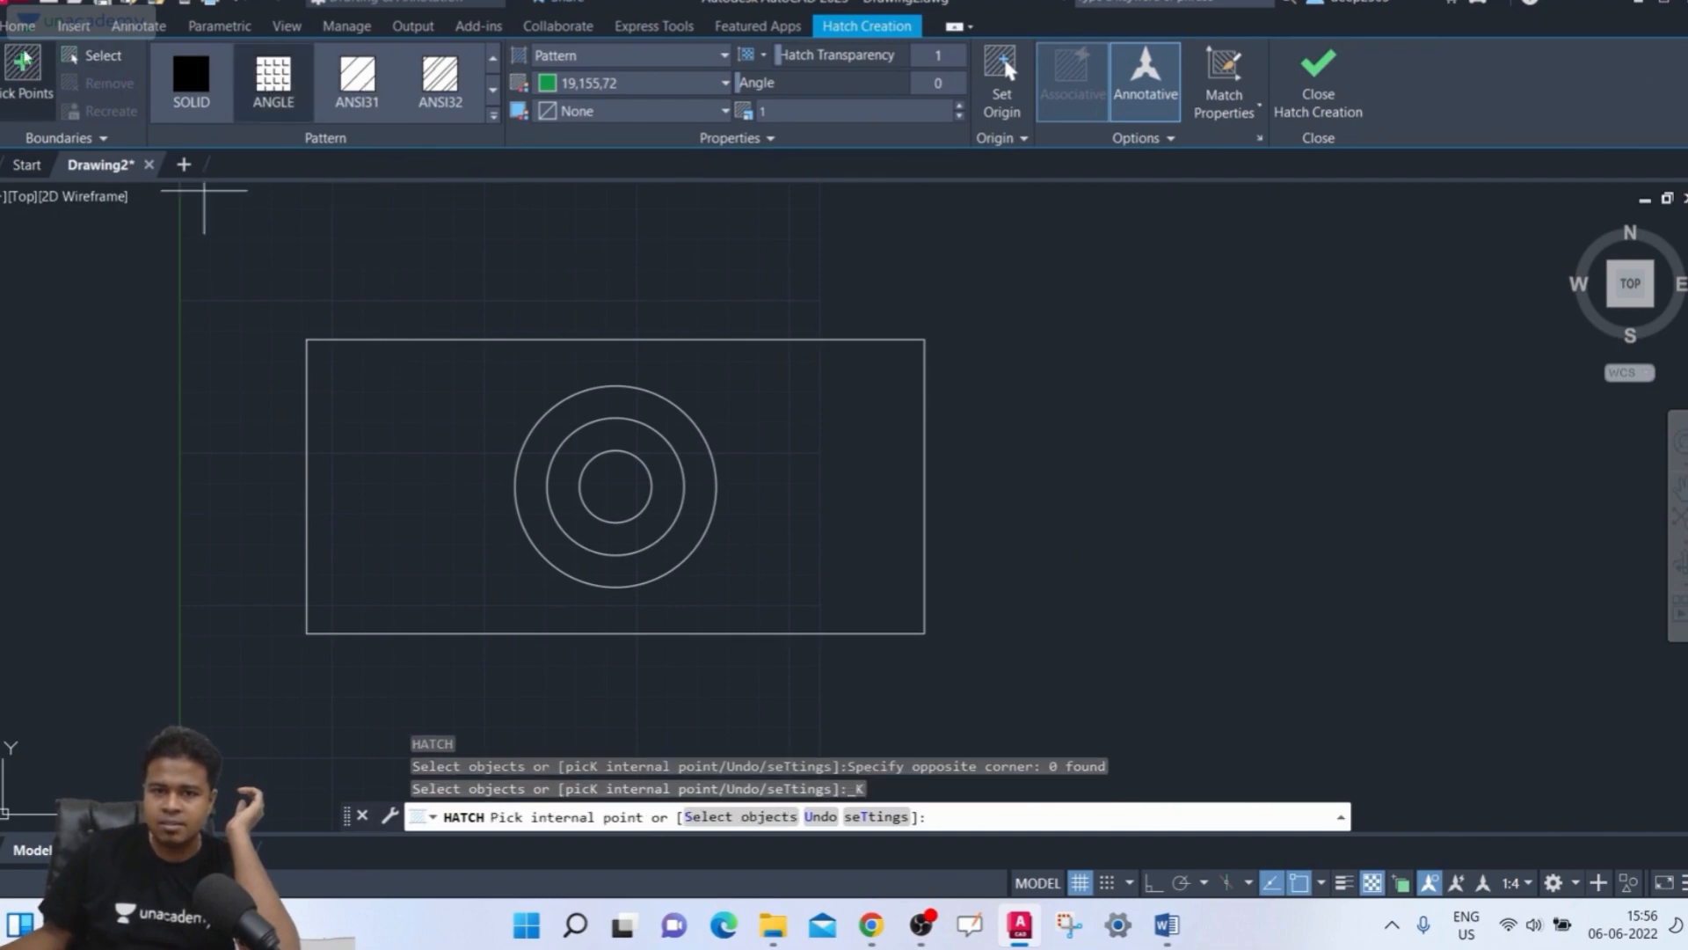
click(96, 56)
click(387, 338)
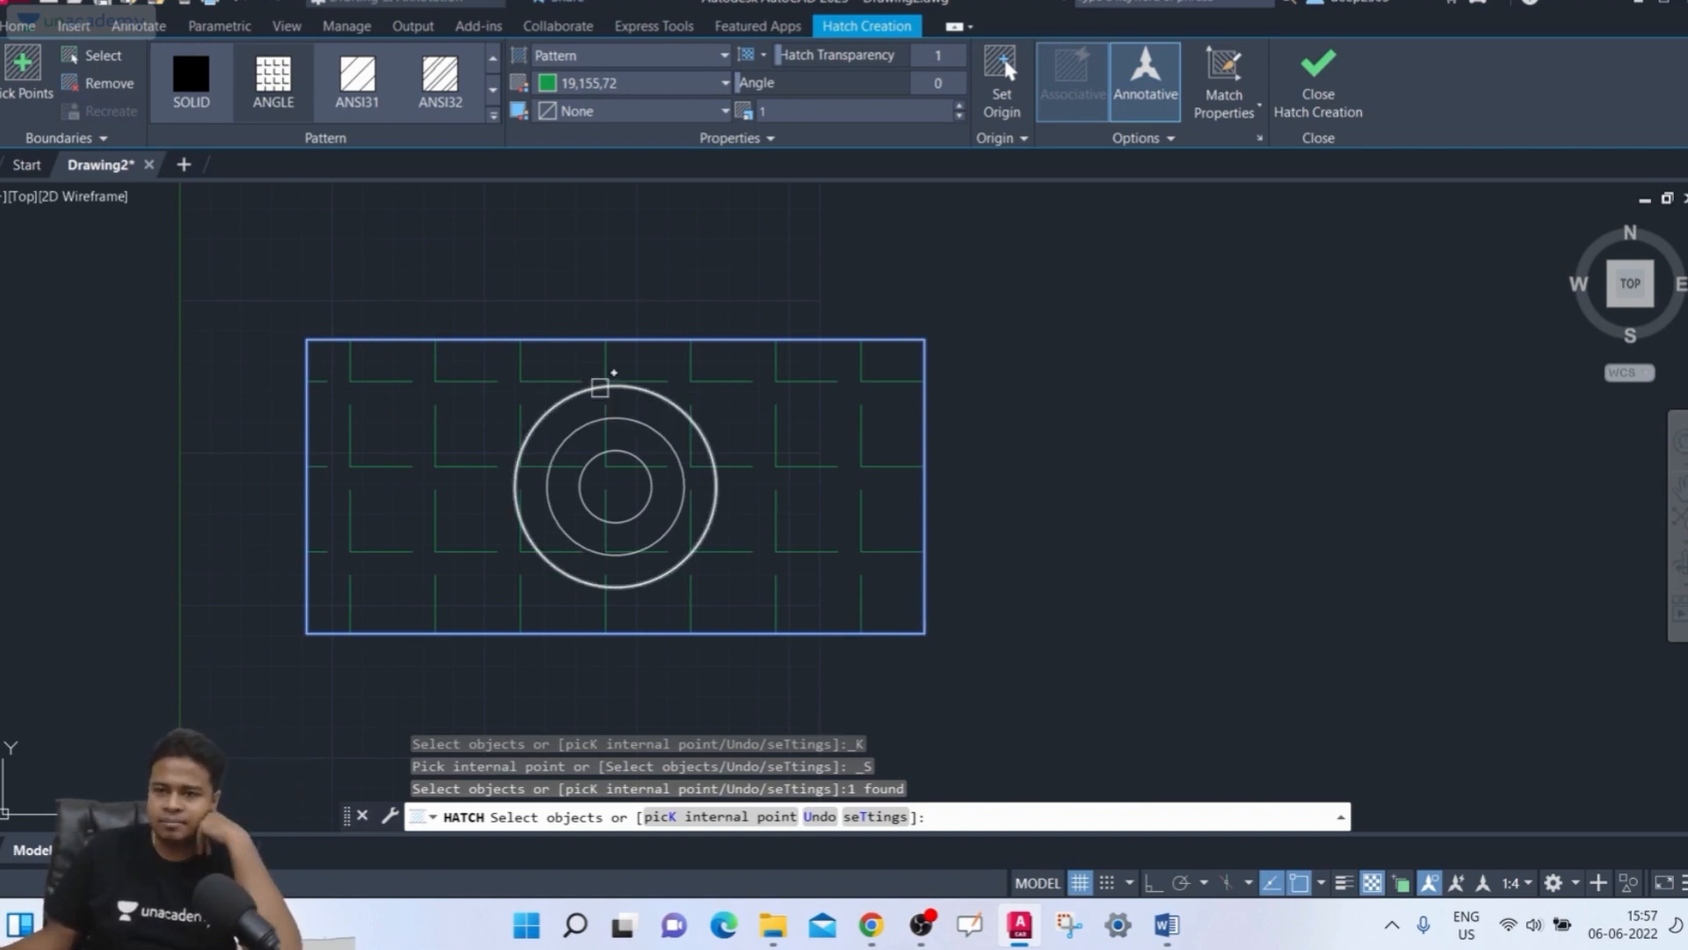
click(1318, 83)
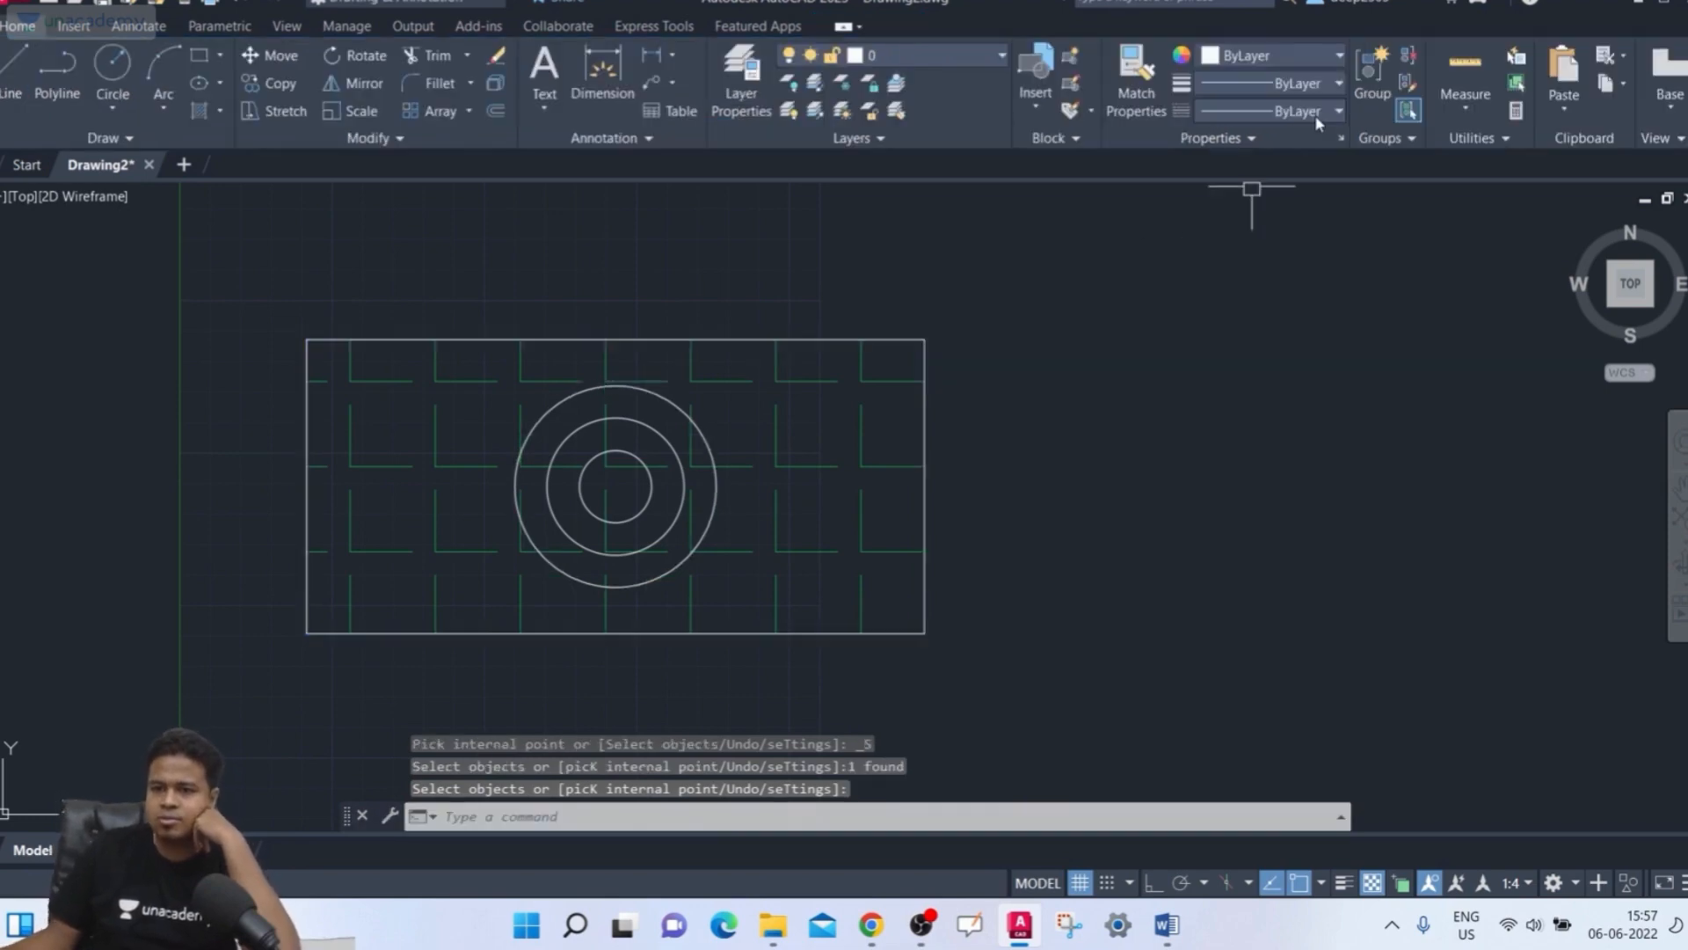
Set the annotation scale to 1:1 and select the rectangle's hatch to inspect it, then deselect it
click(1517, 883)
click(1486, 339)
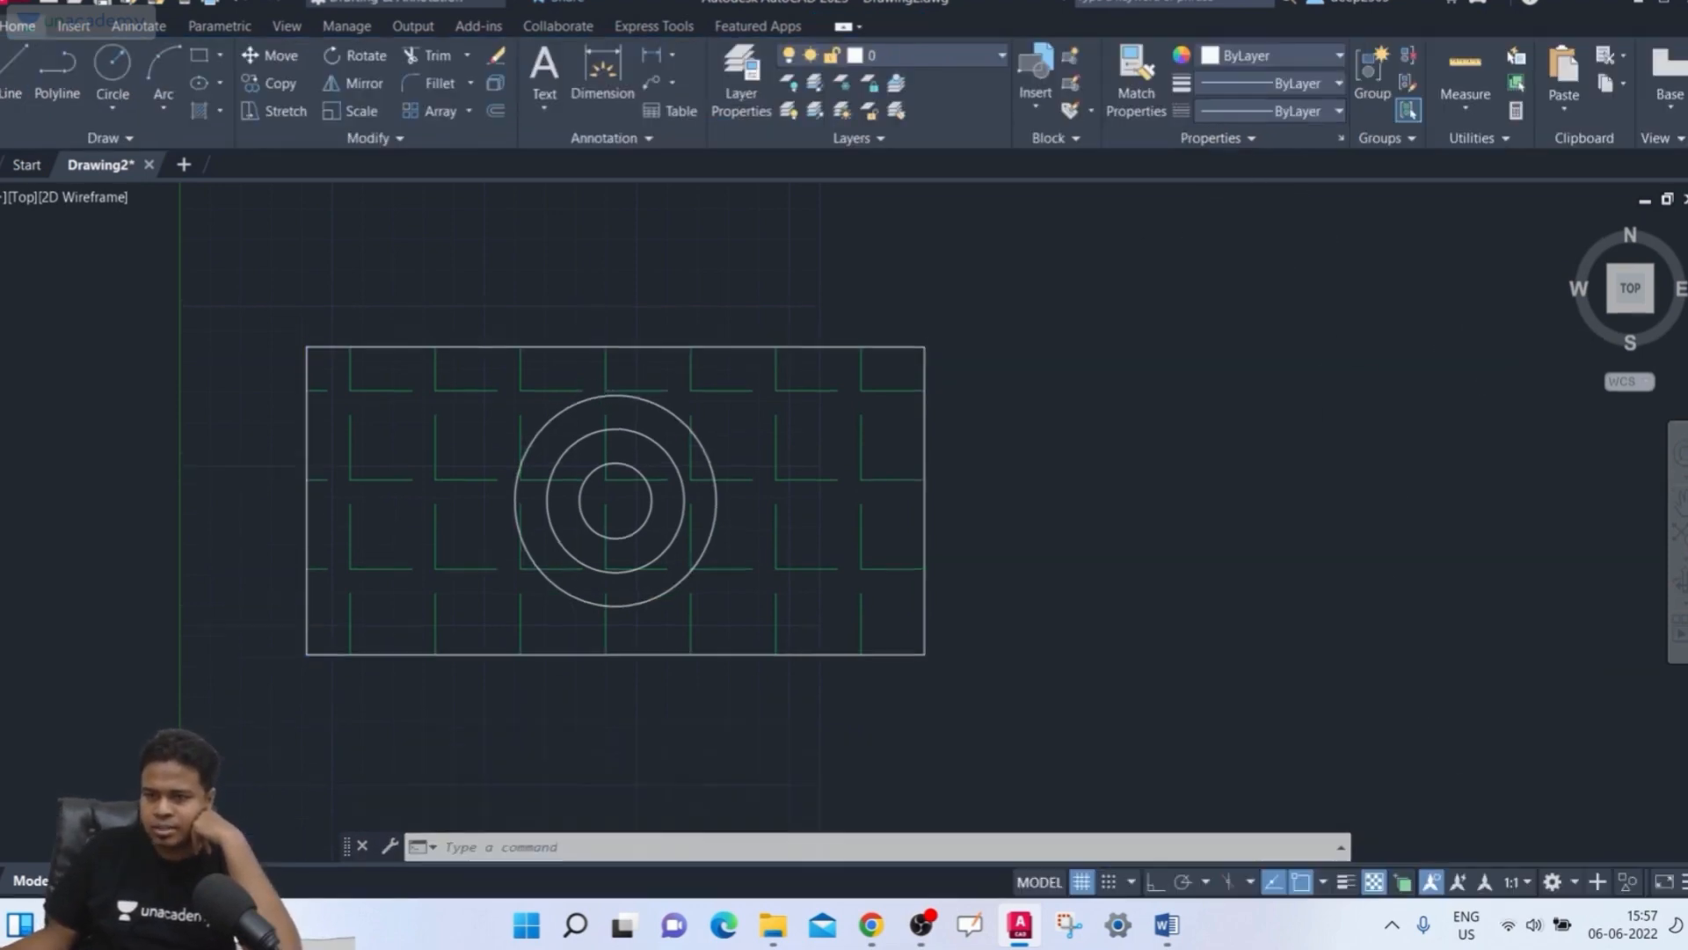
click(808, 496)
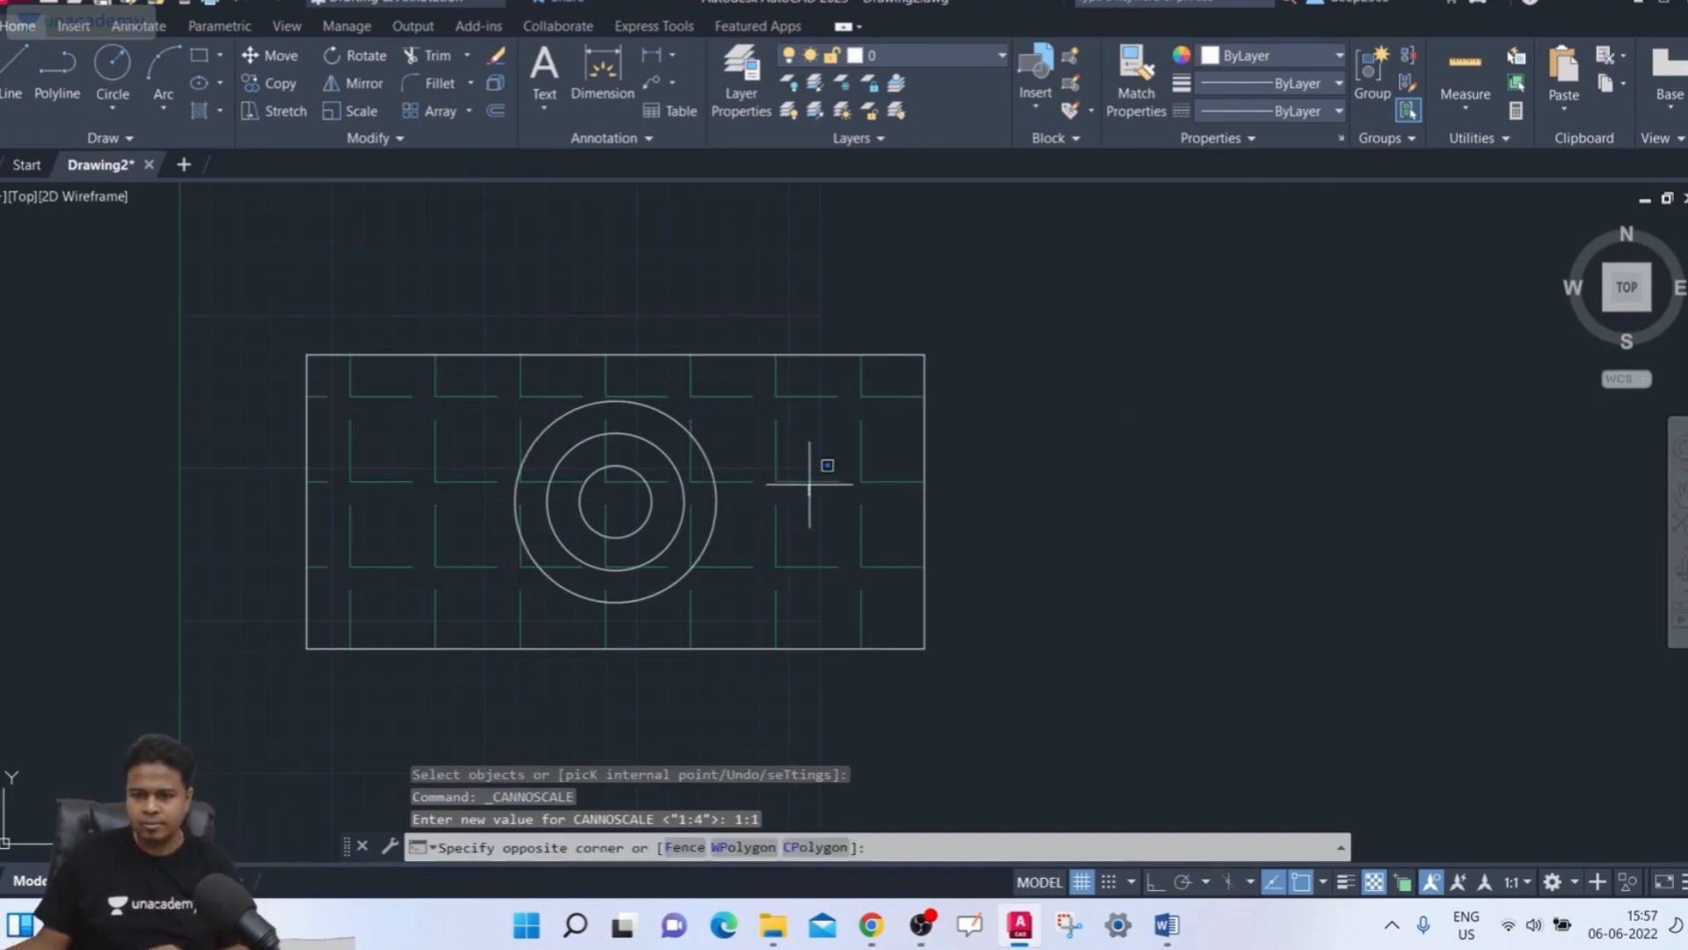
click(761, 440)
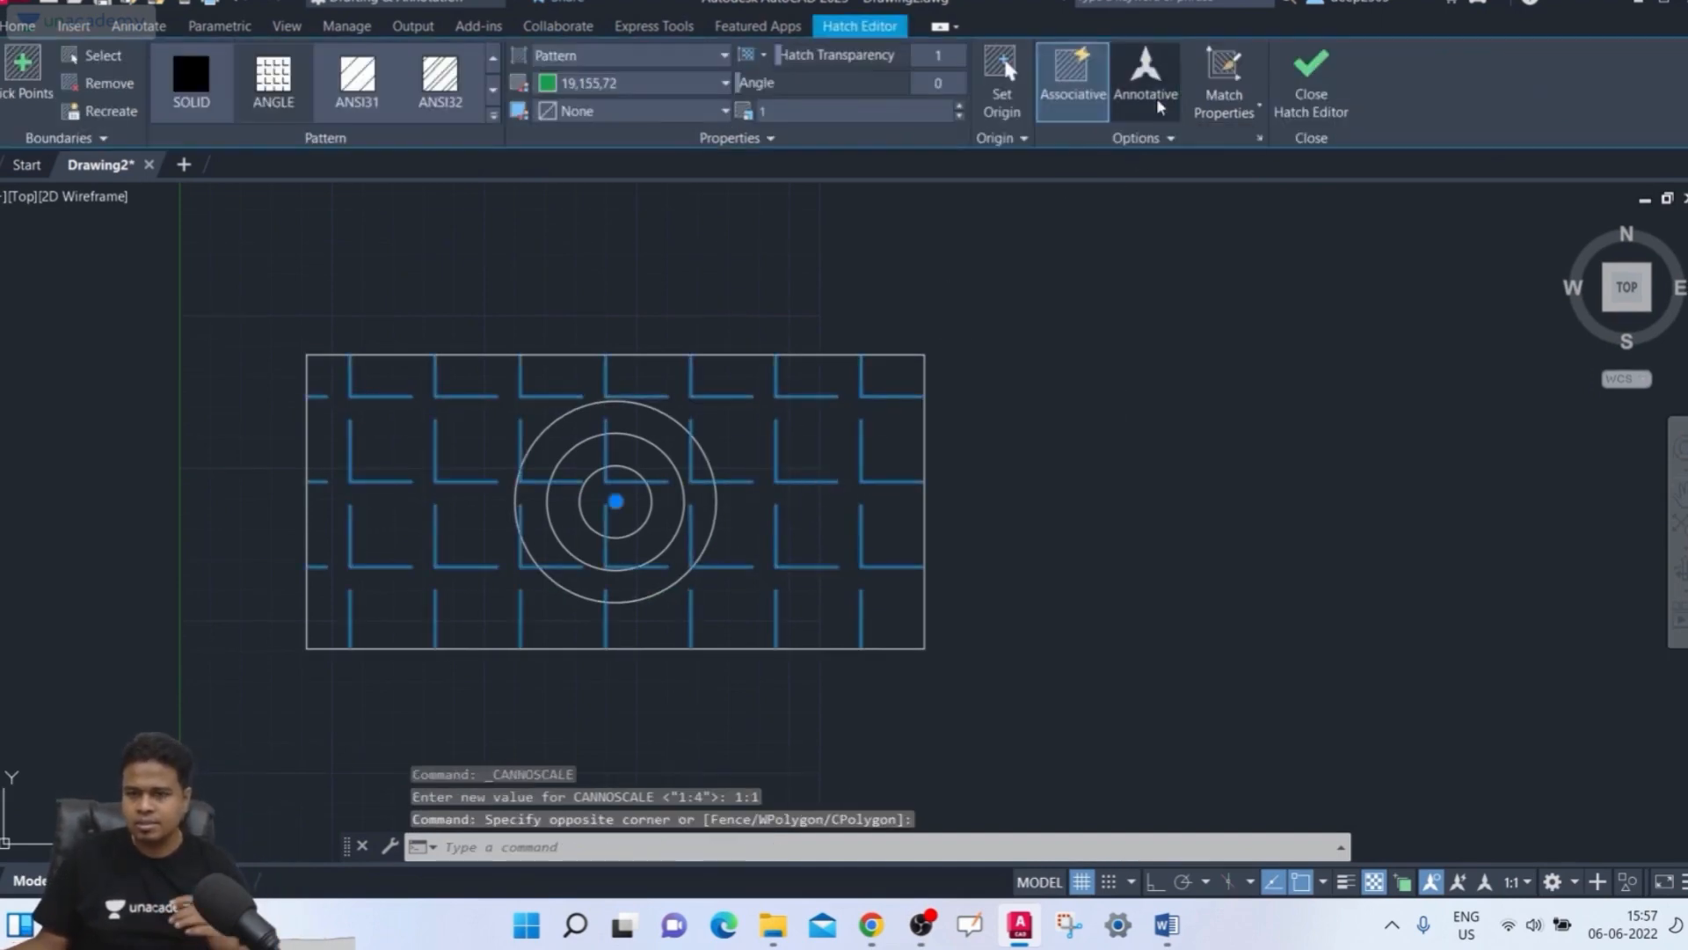
key(Escape)
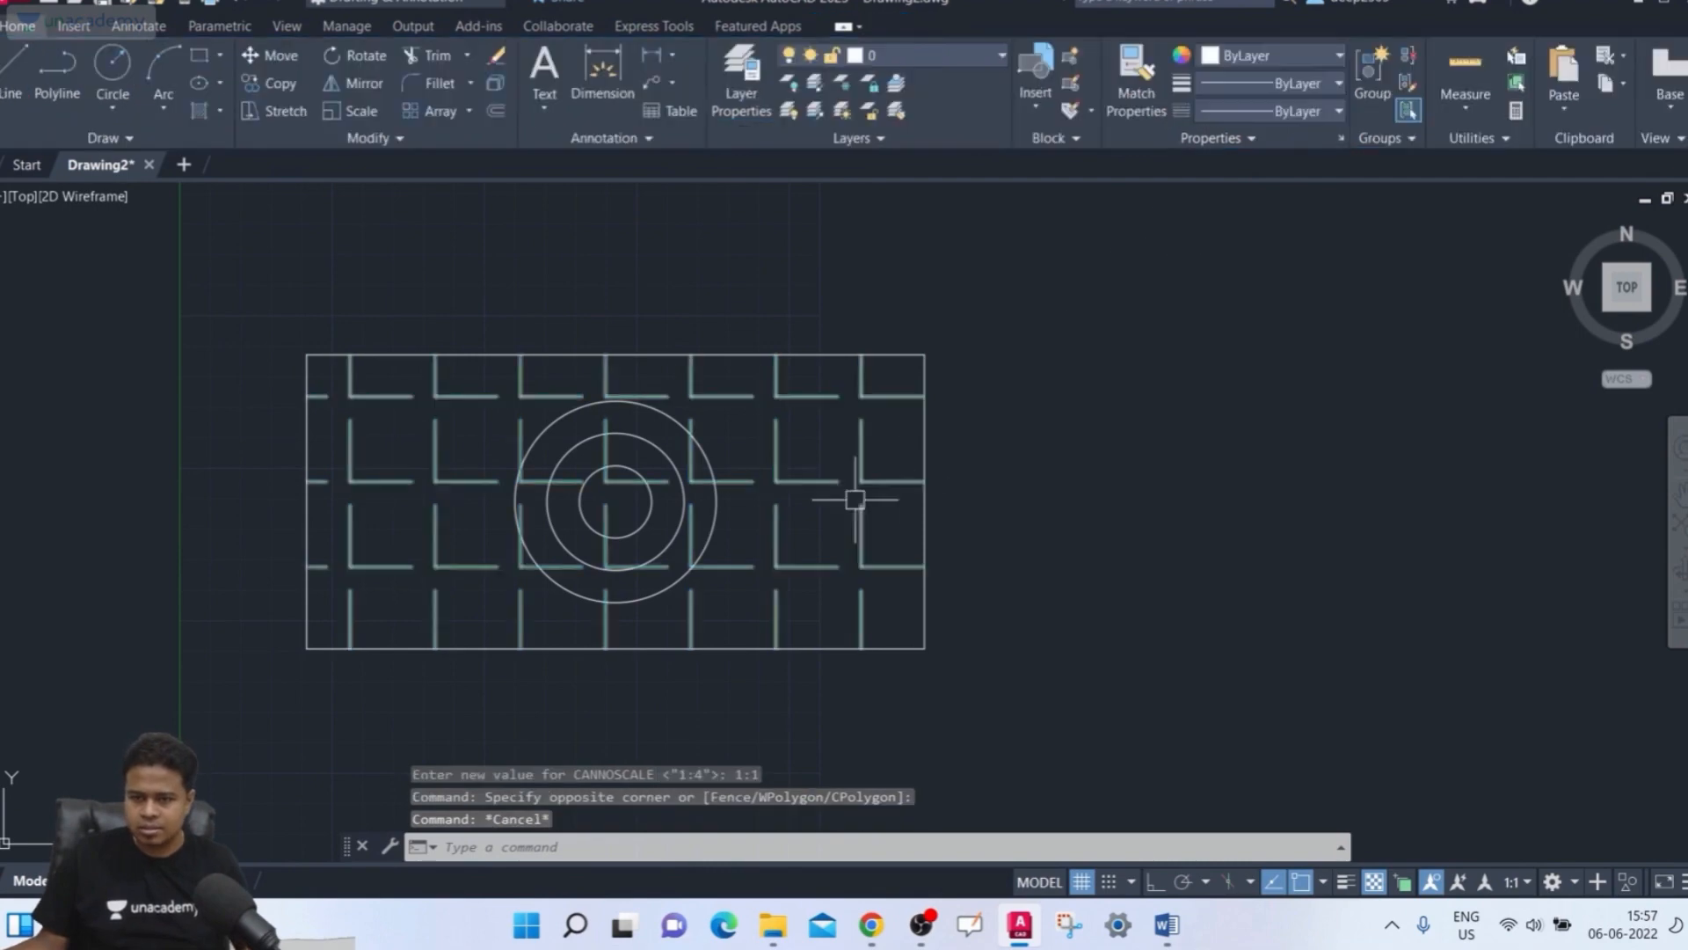
Delete the rectangle's ANGLE hatch
click(819, 499)
key(Delete)
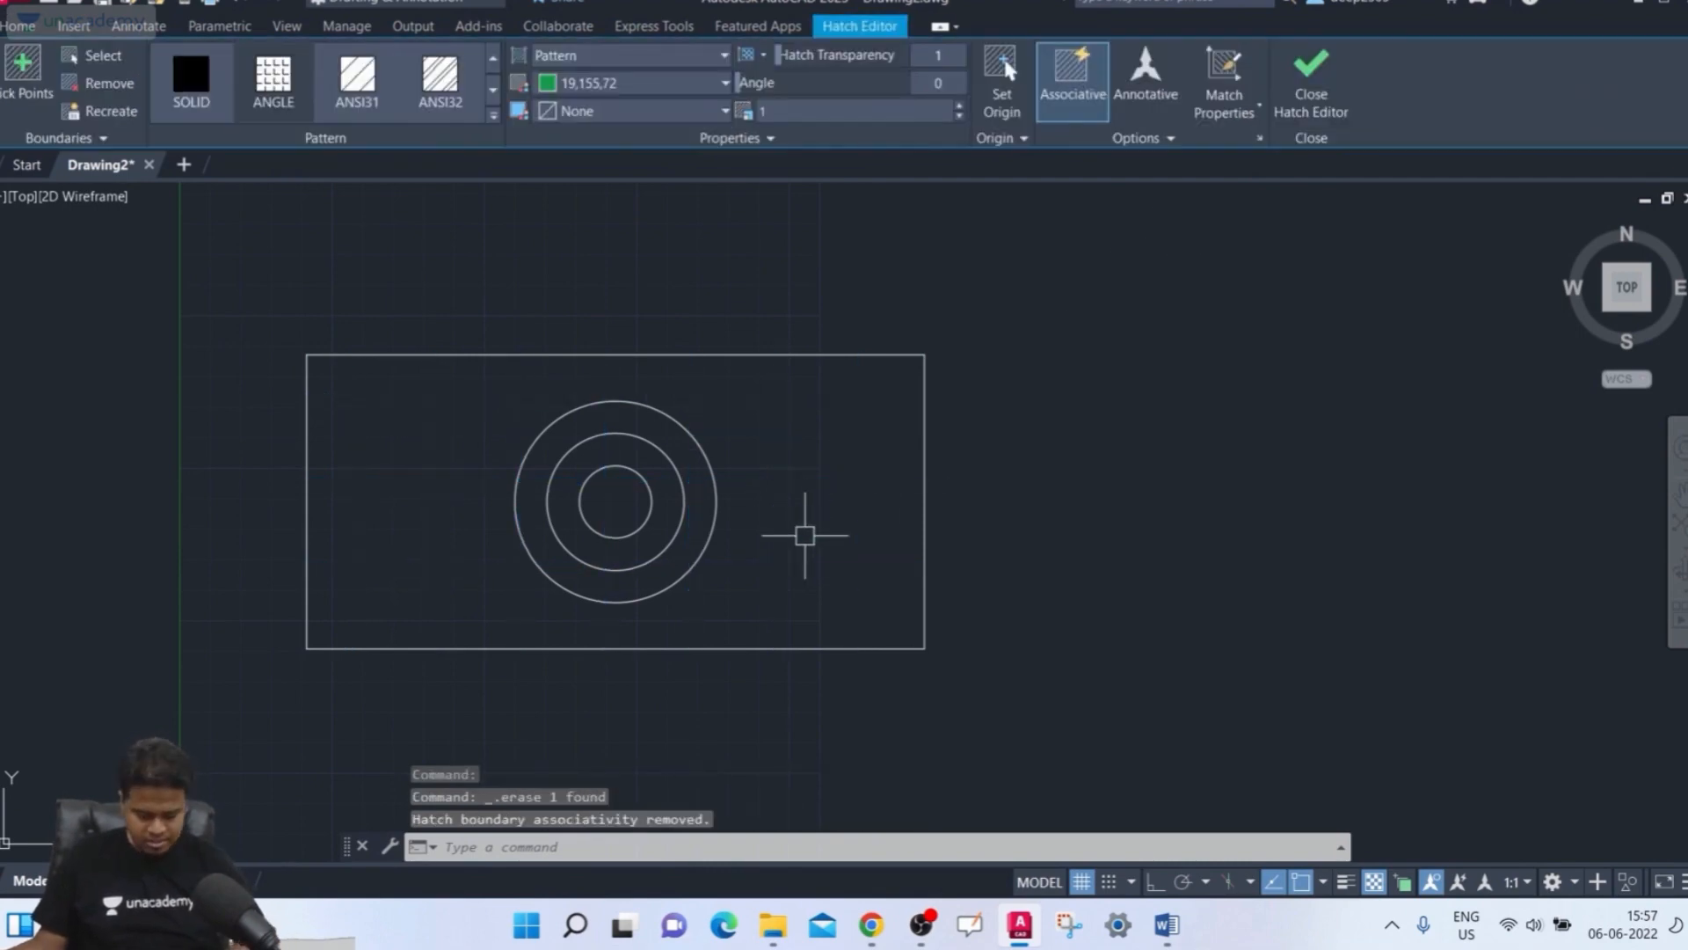
Hatch the rectangle with Normal Island Detection by selecting its outline as the boundary object, then close hatch creation
text(h)
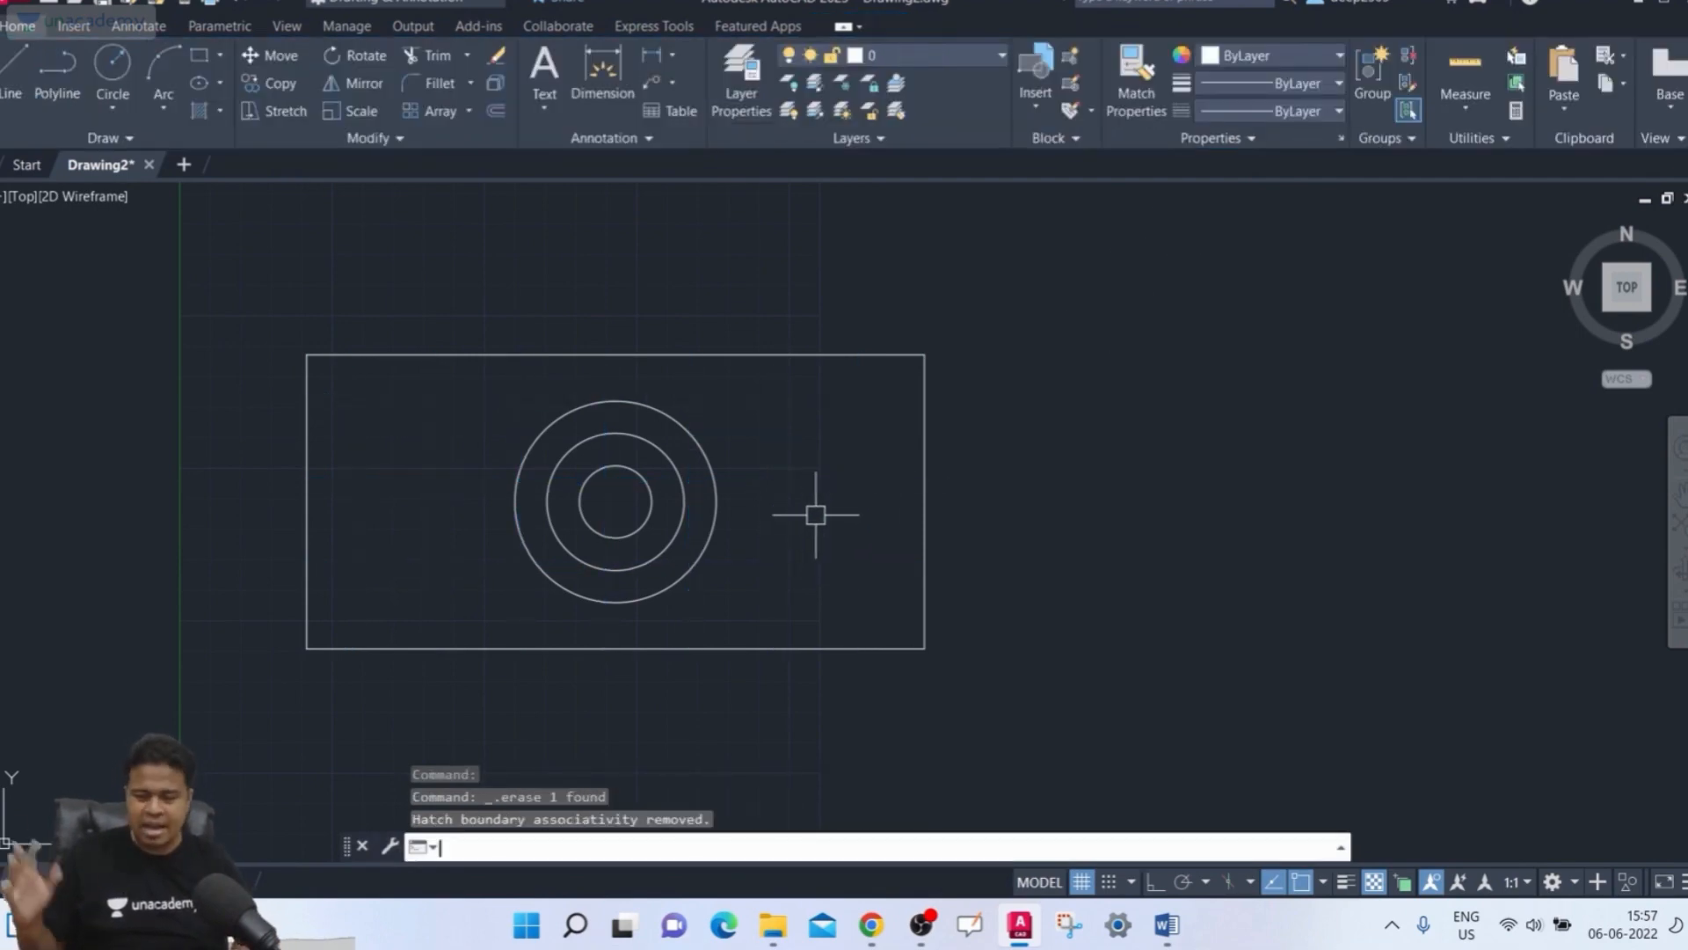
key(Return)
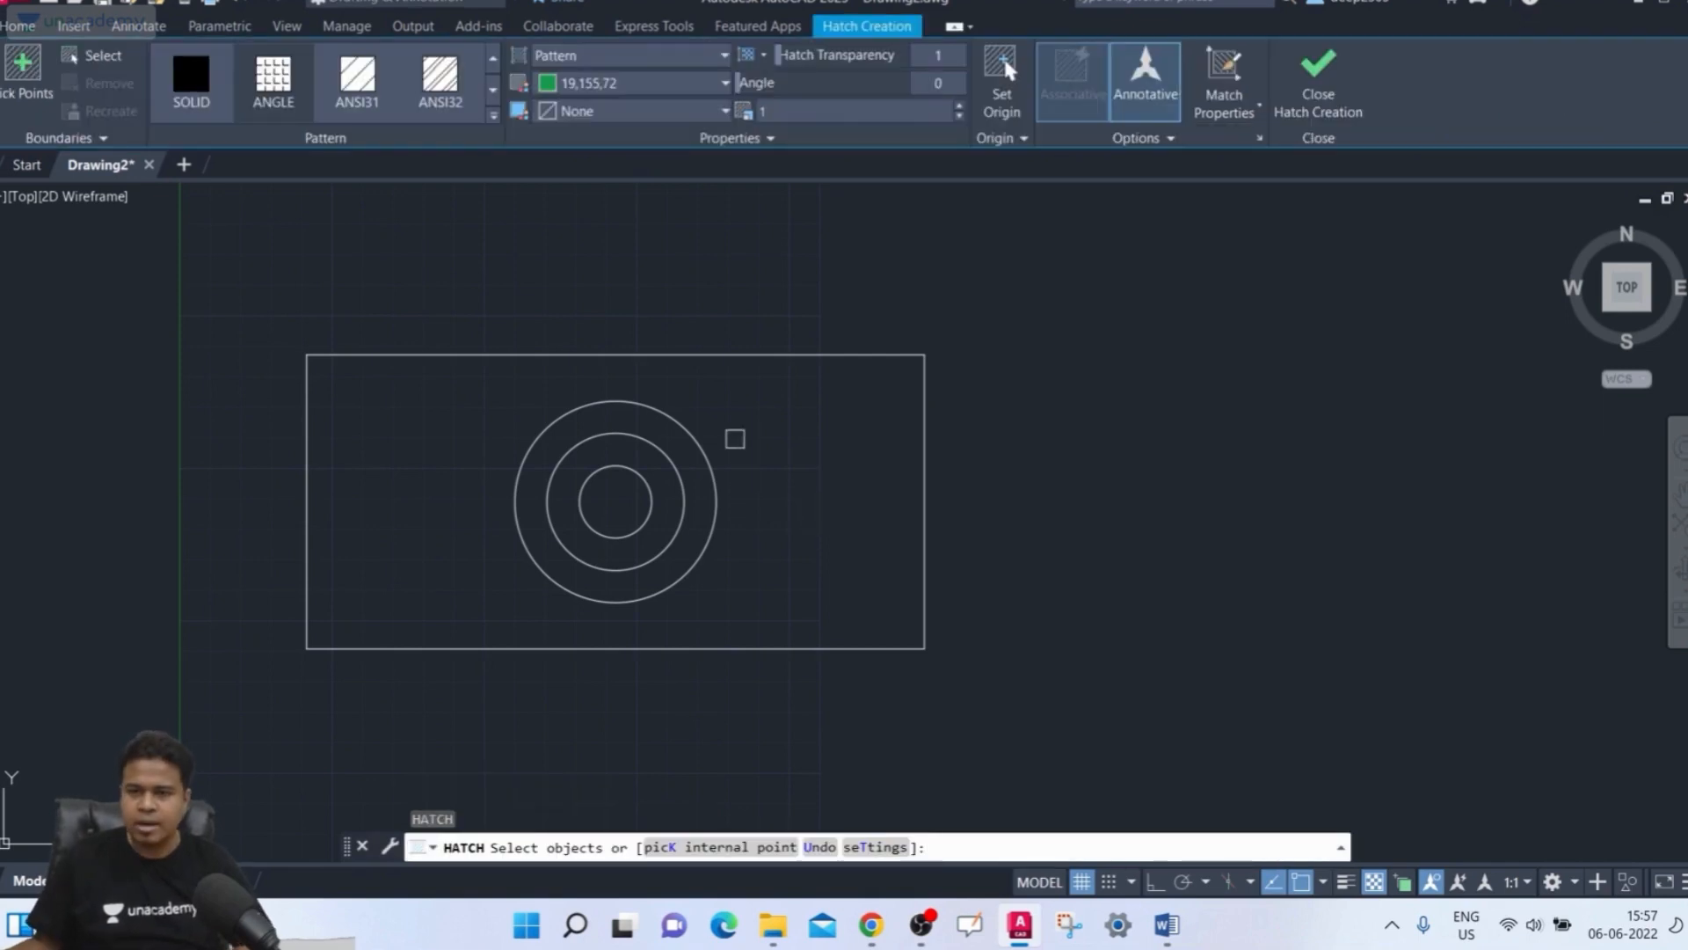
click(98, 55)
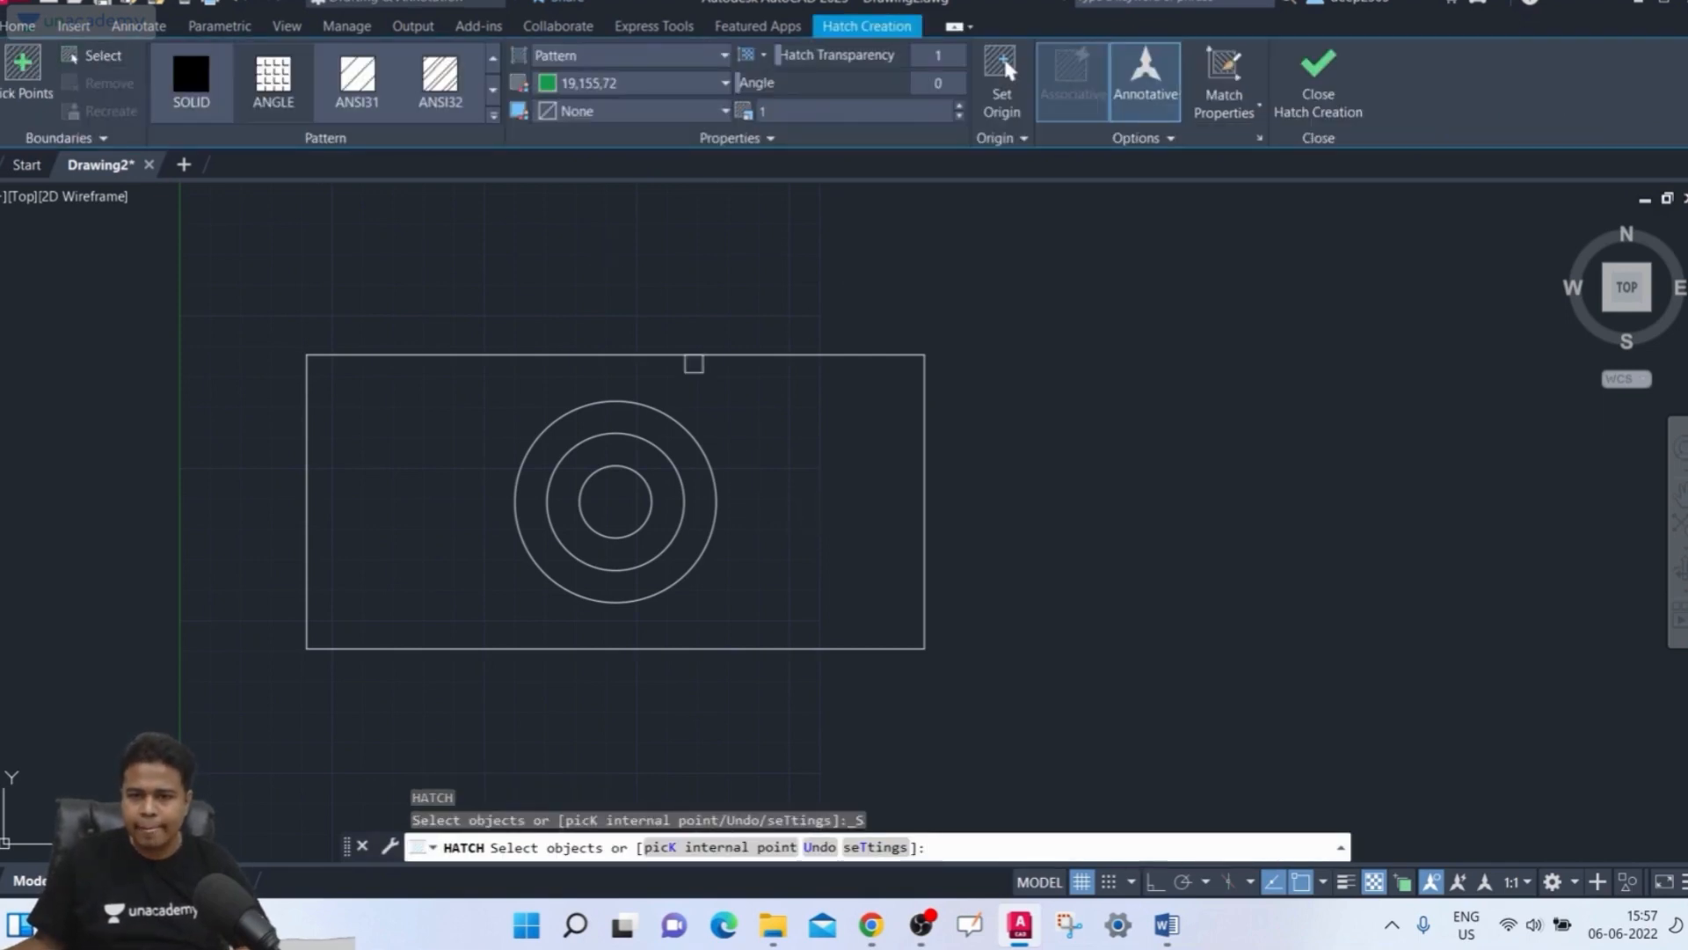
click(701, 359)
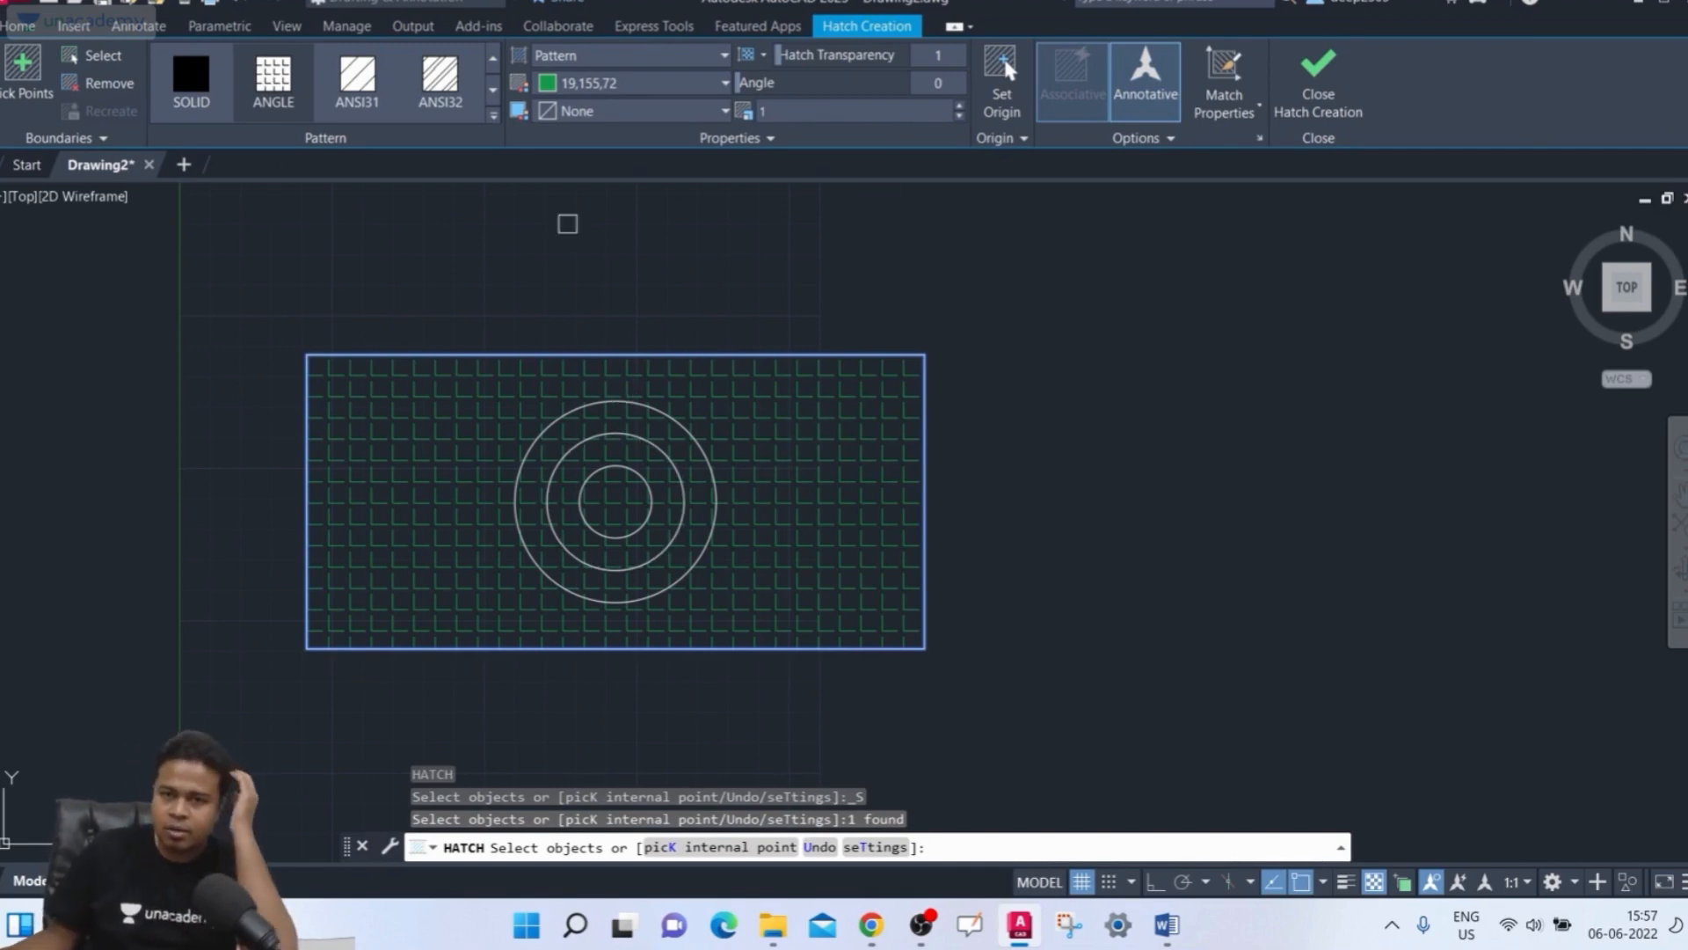
click(1169, 138)
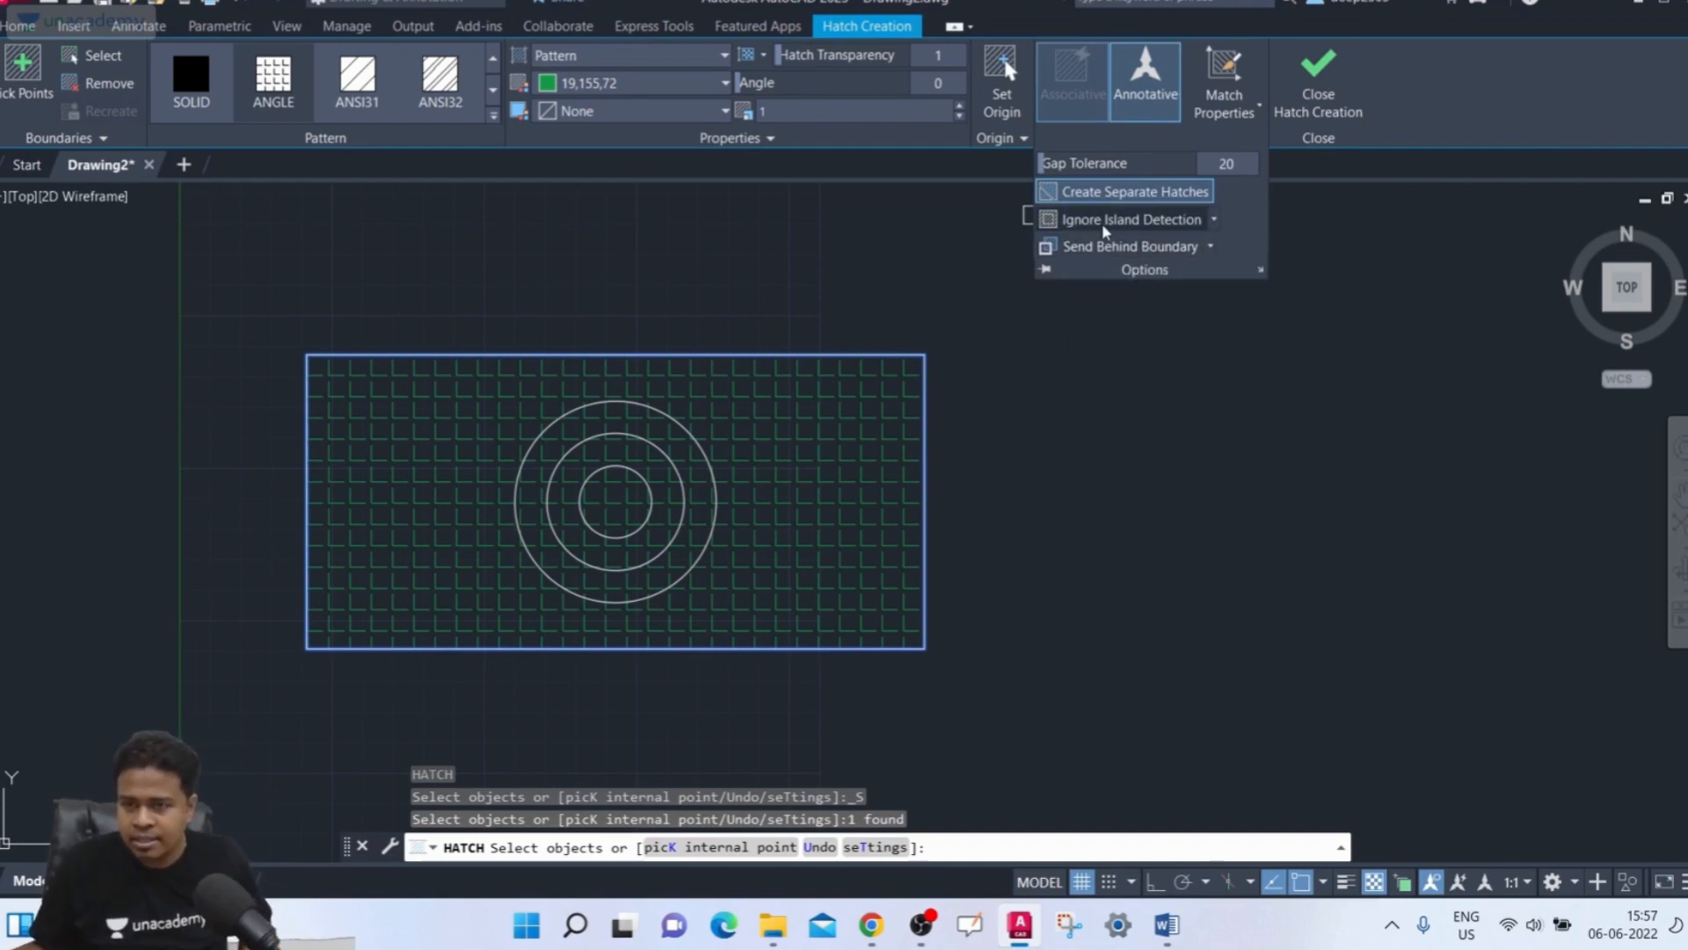
click(1213, 220)
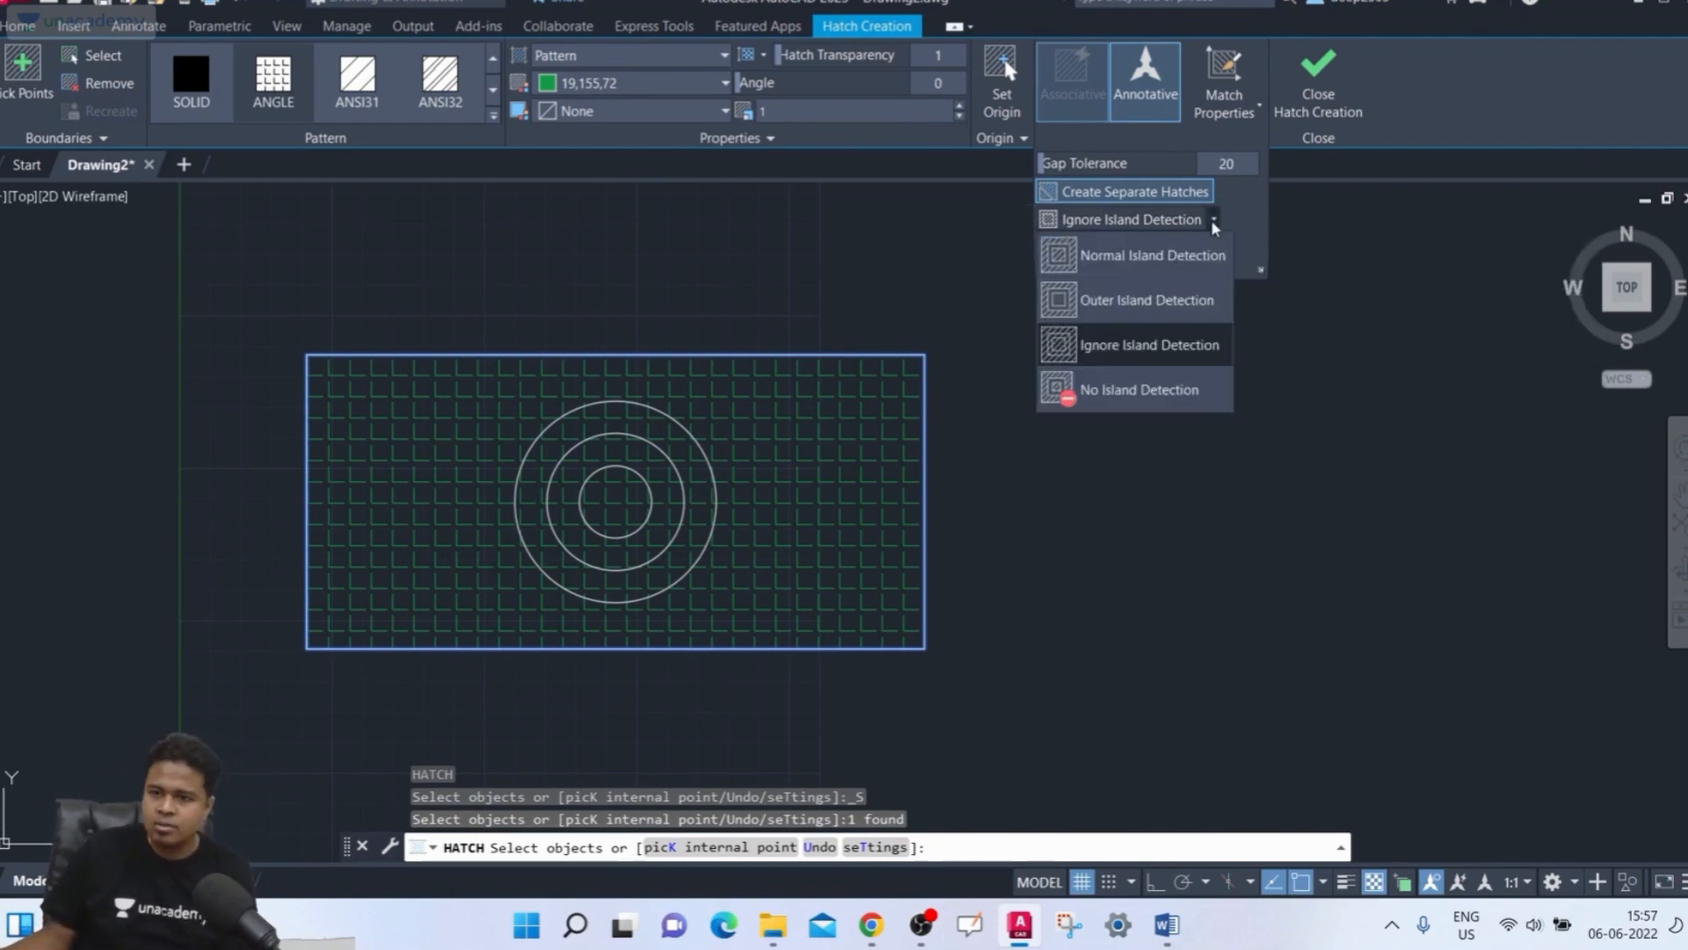
click(1179, 259)
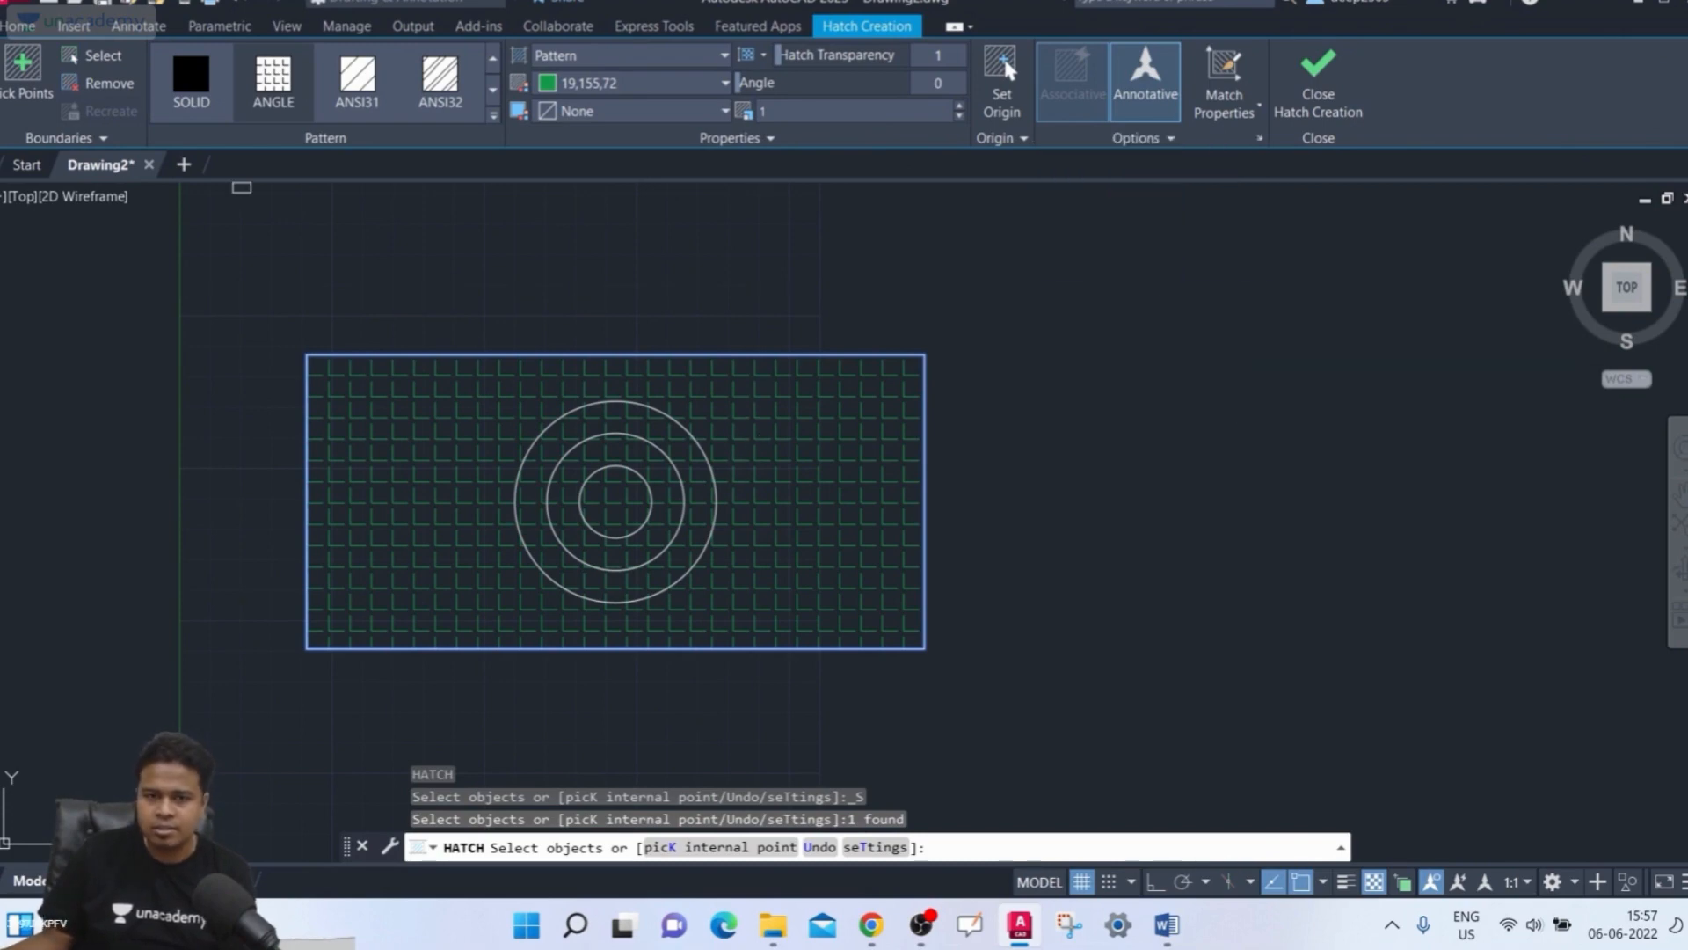
click(119, 60)
click(591, 353)
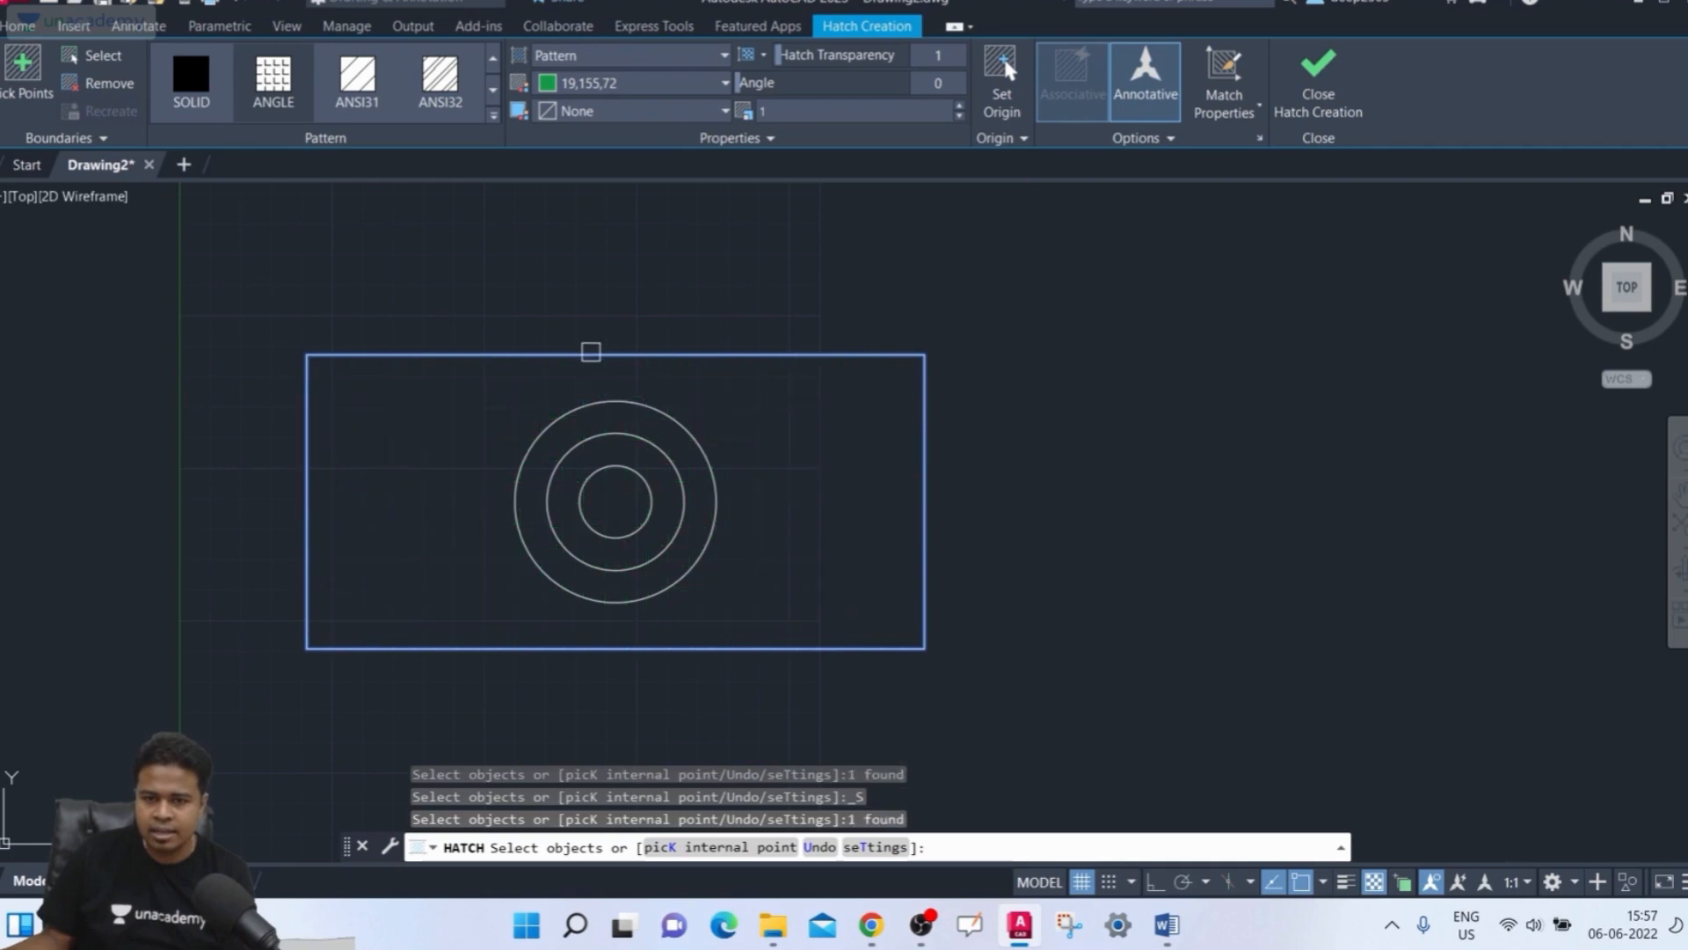
click(592, 352)
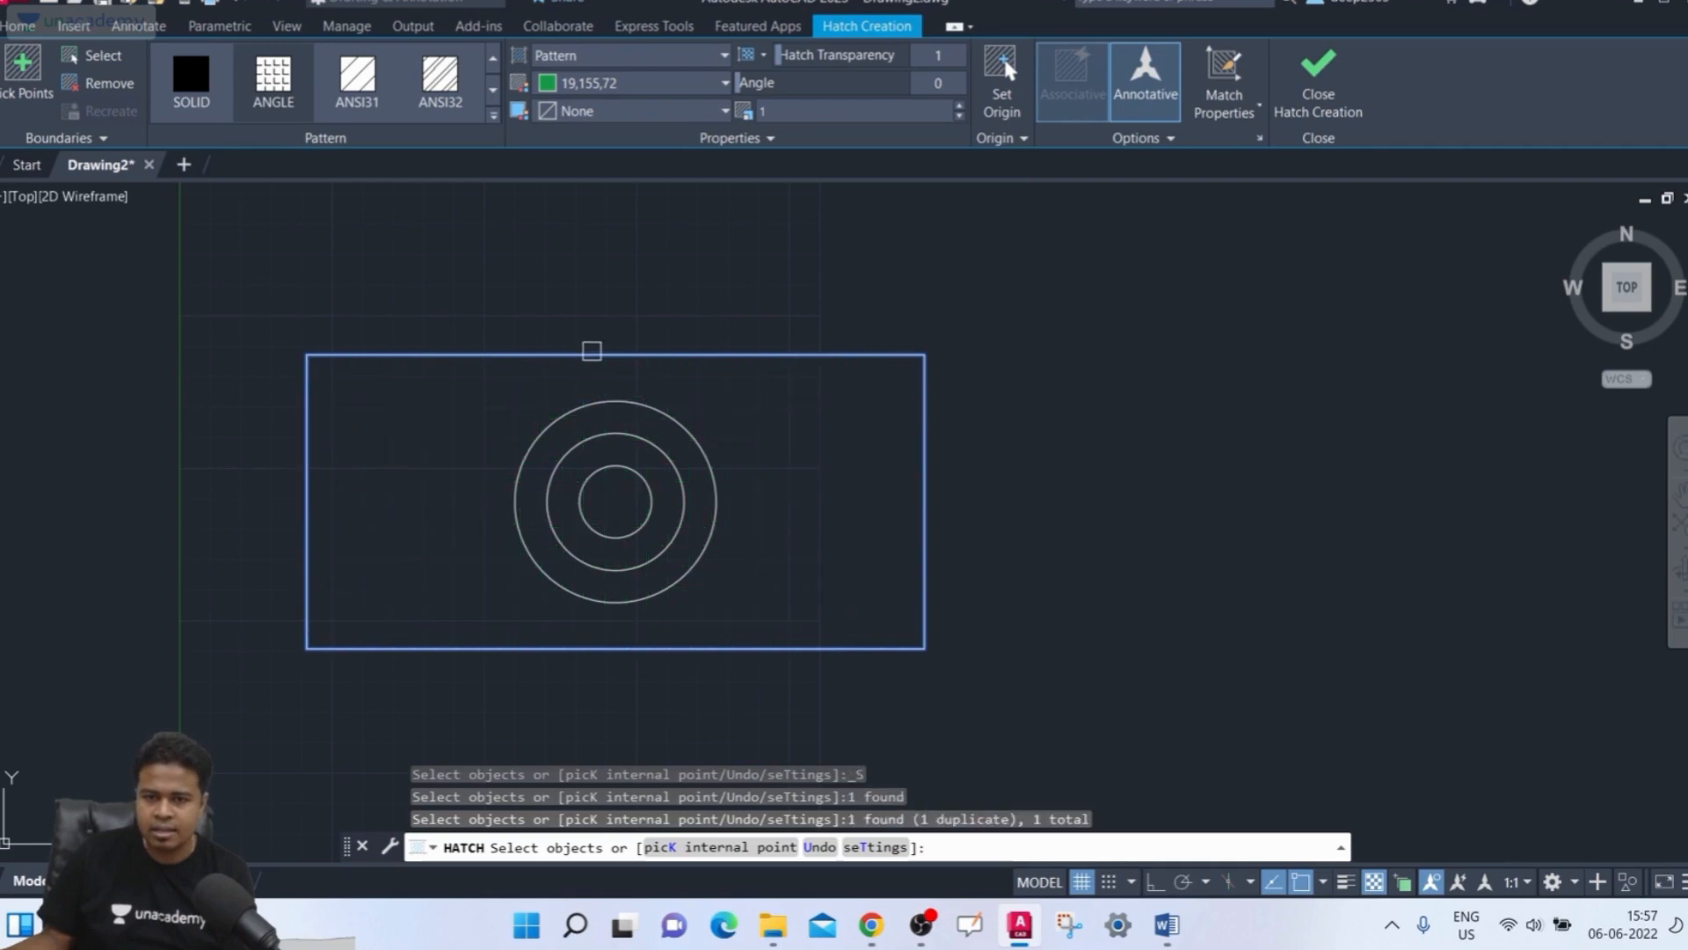
click(517, 355)
click(517, 355)
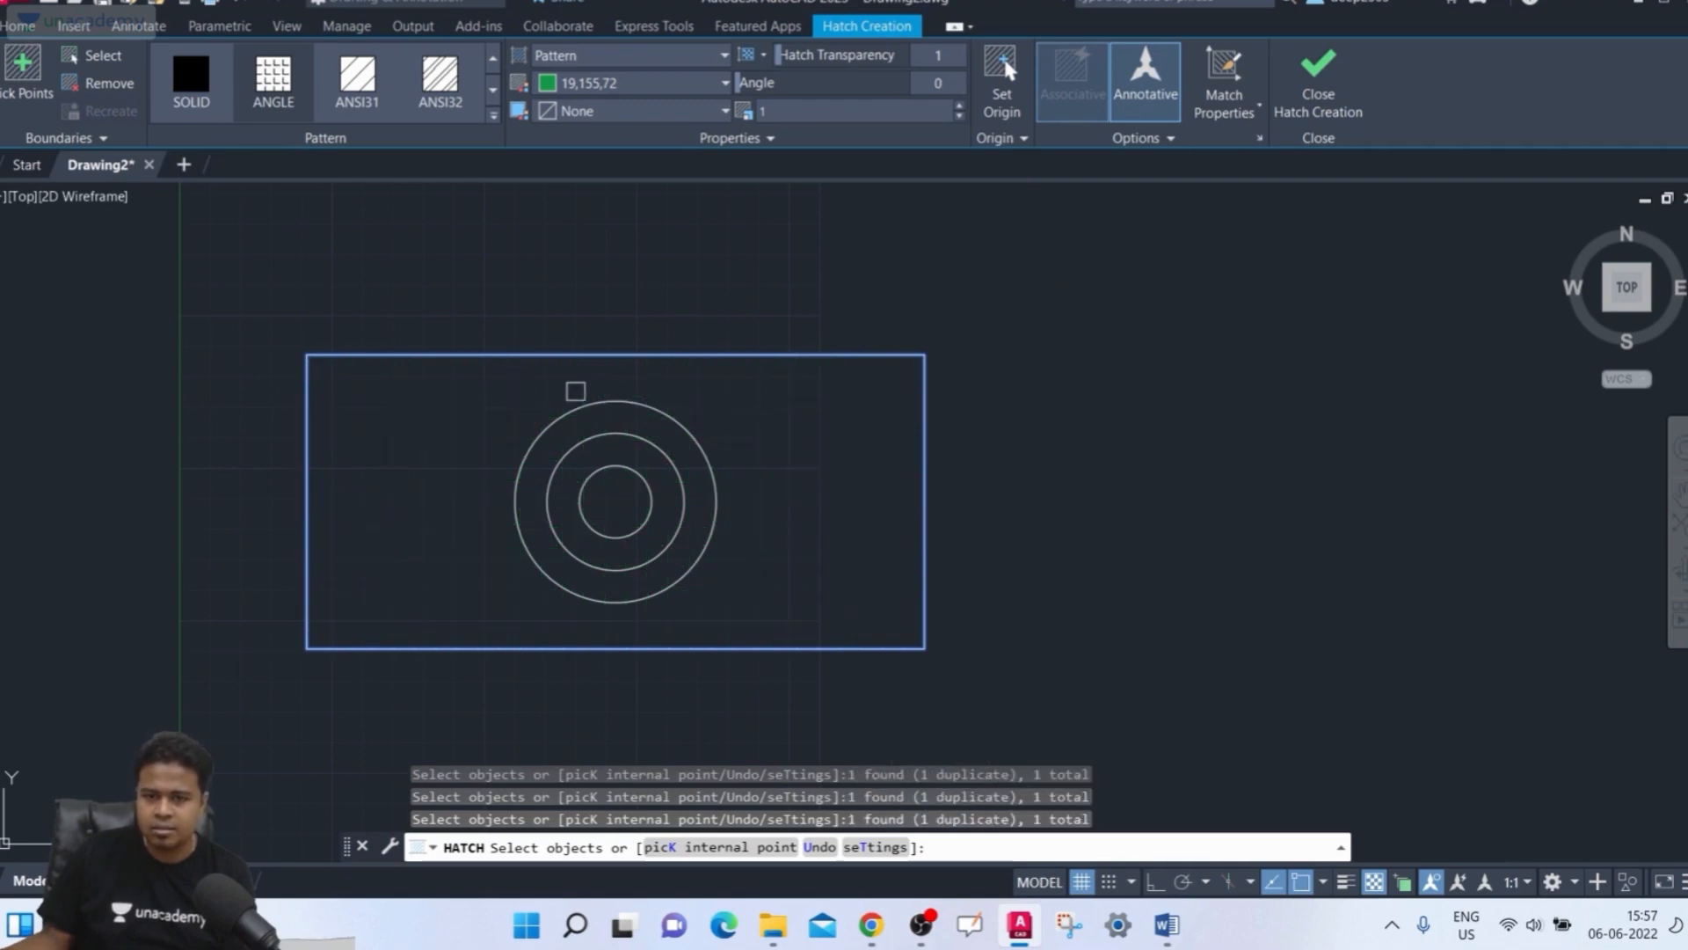
click(1301, 115)
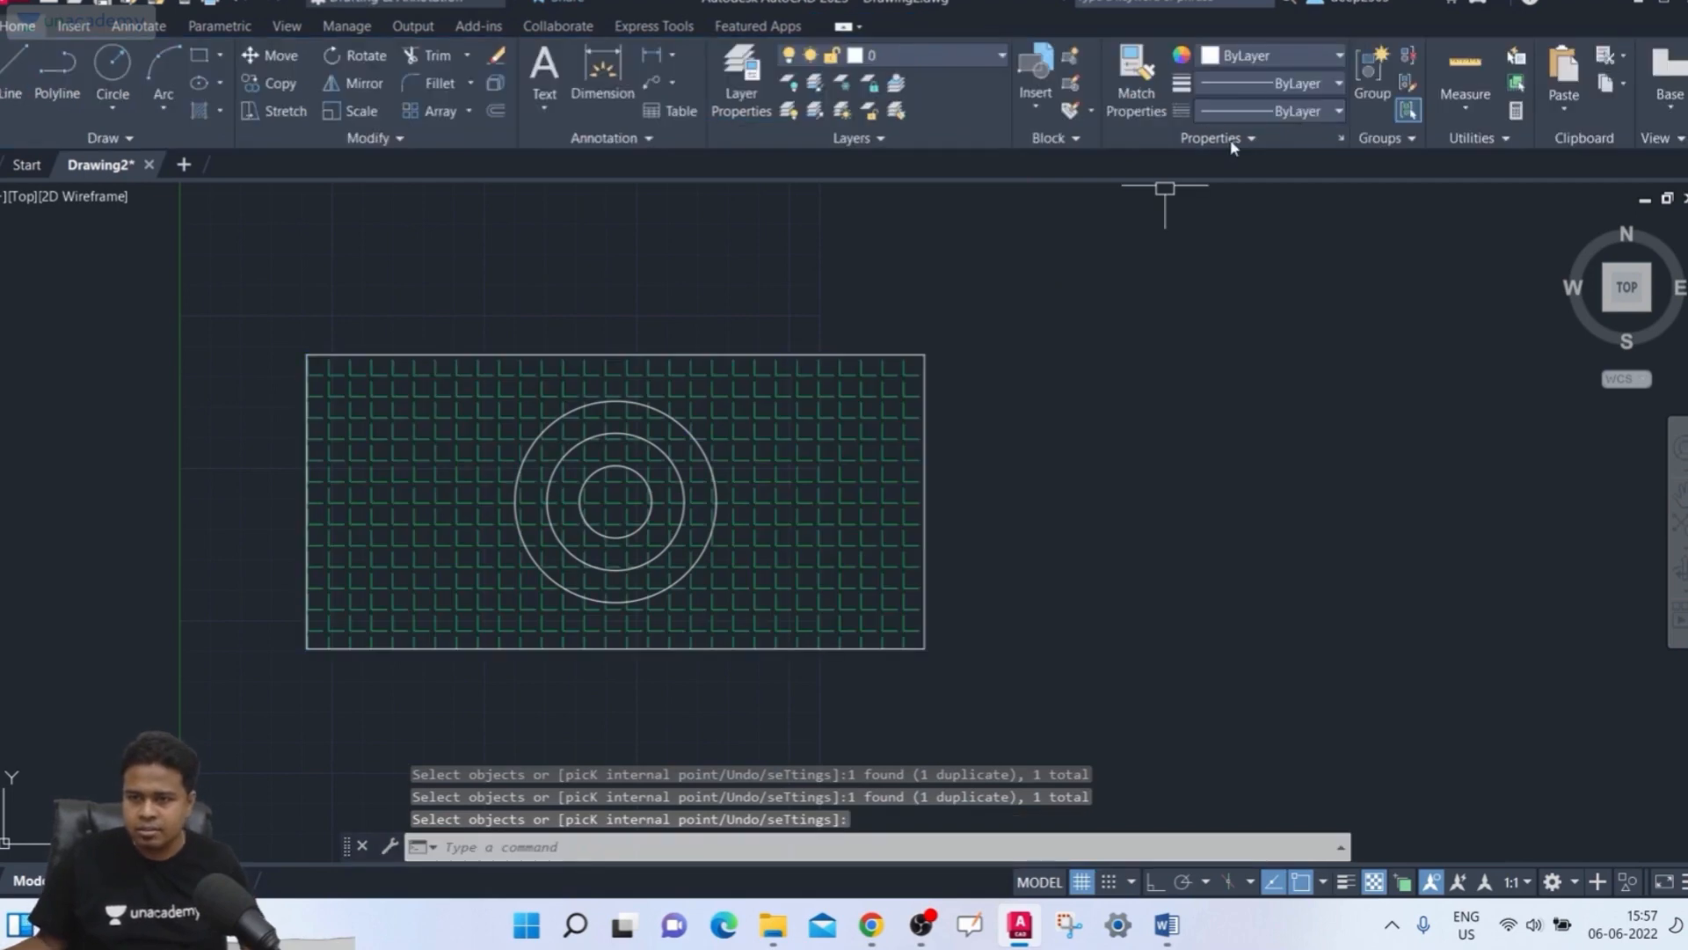
Select the new rectangle hatch and inspect its boundary and island detection options
key(Escape)
key(Escape)
click(441, 470)
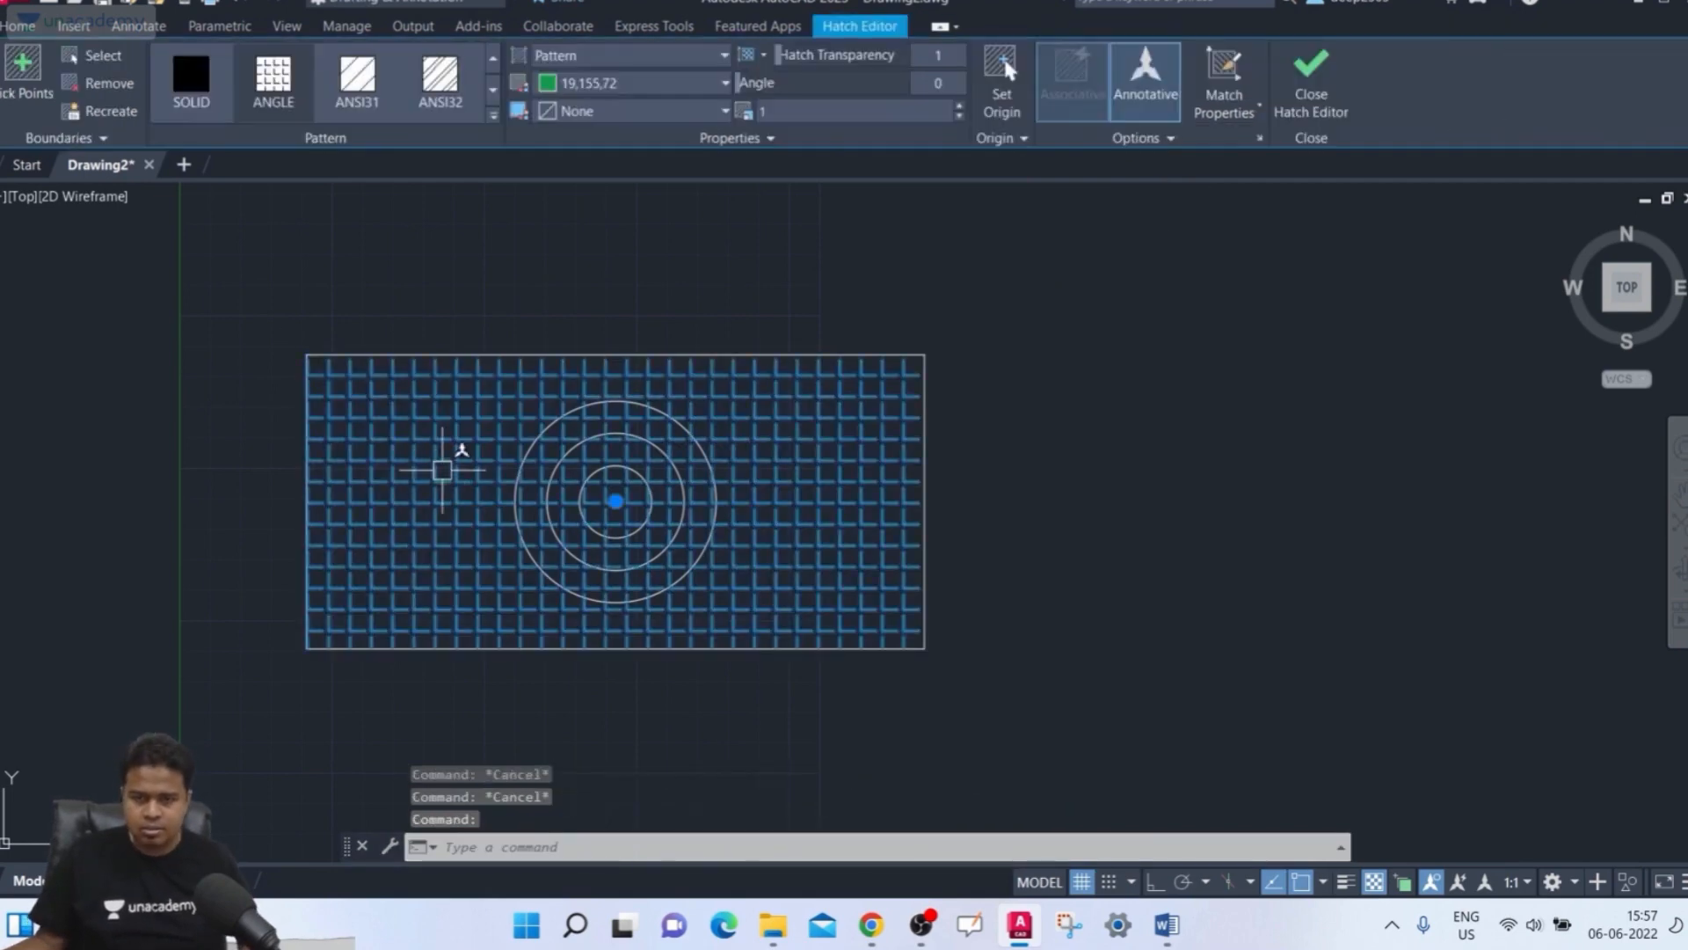
click(104, 83)
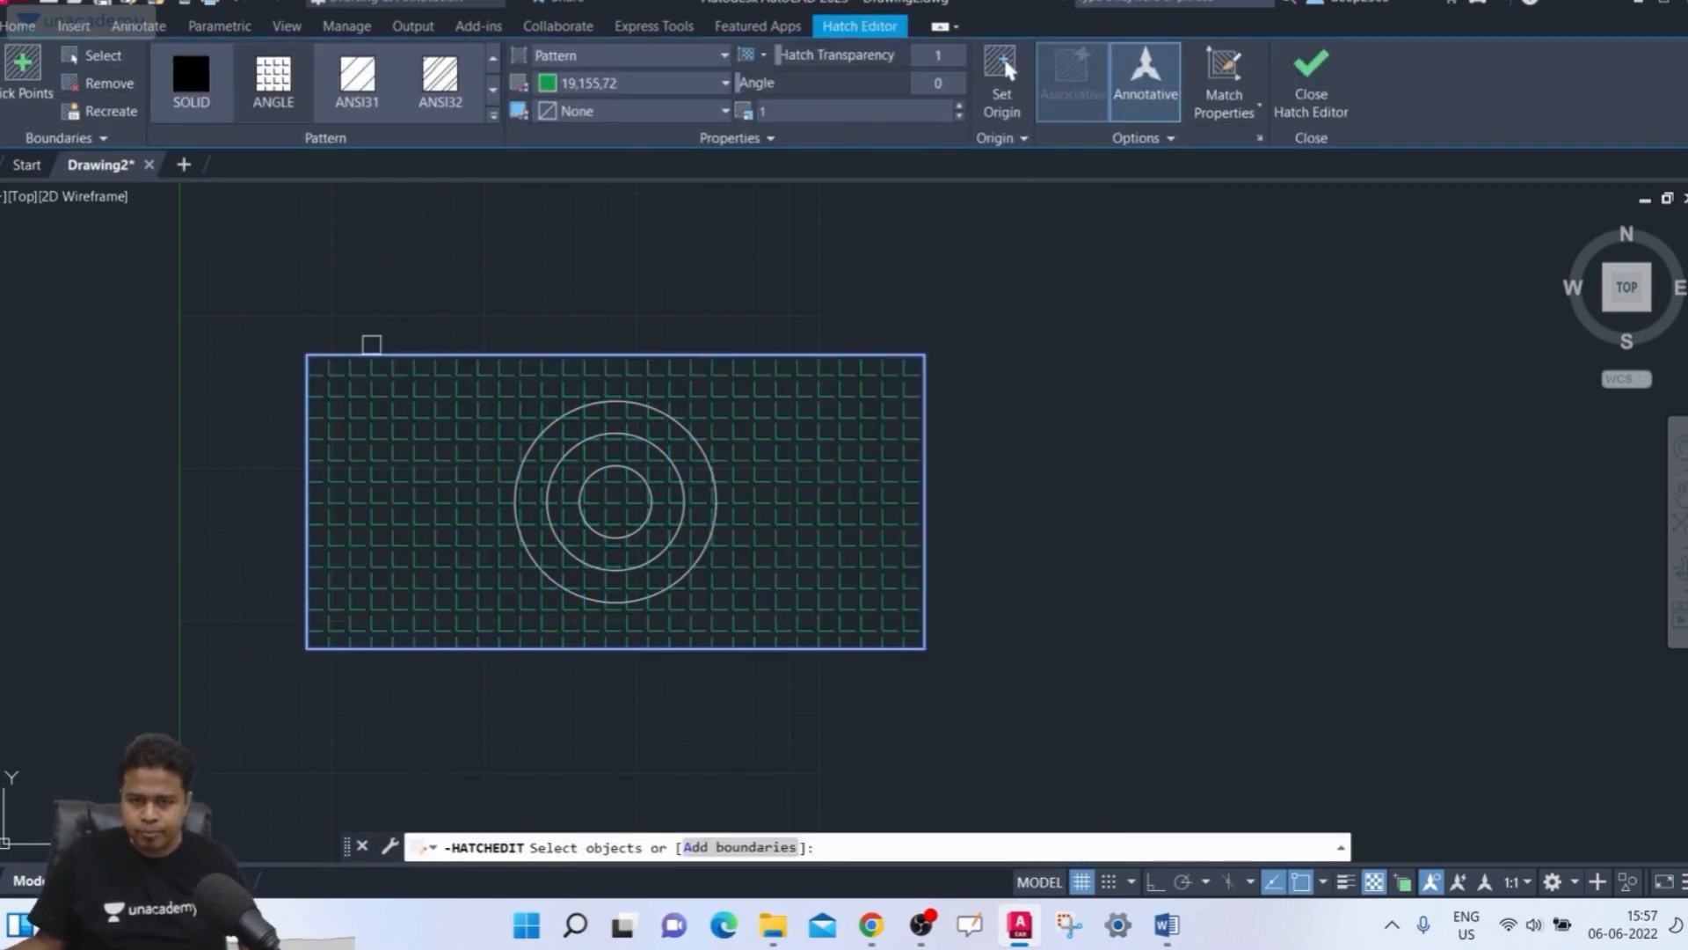
key(Escape)
key(Escape)
click(444, 432)
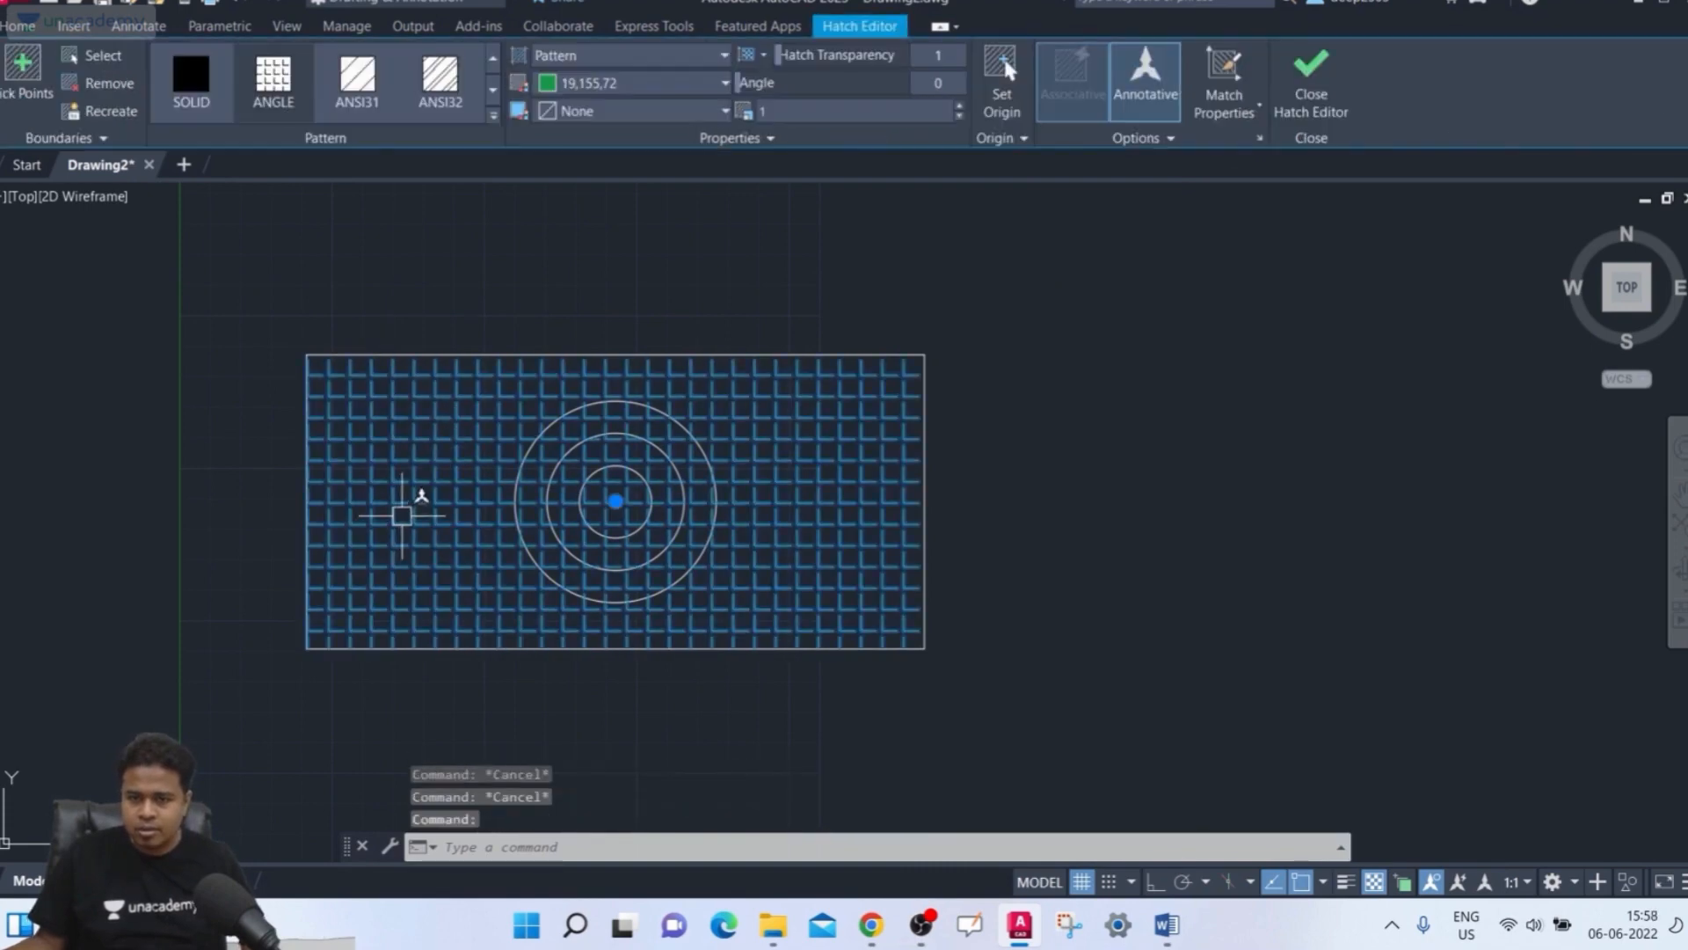
click(1202, 137)
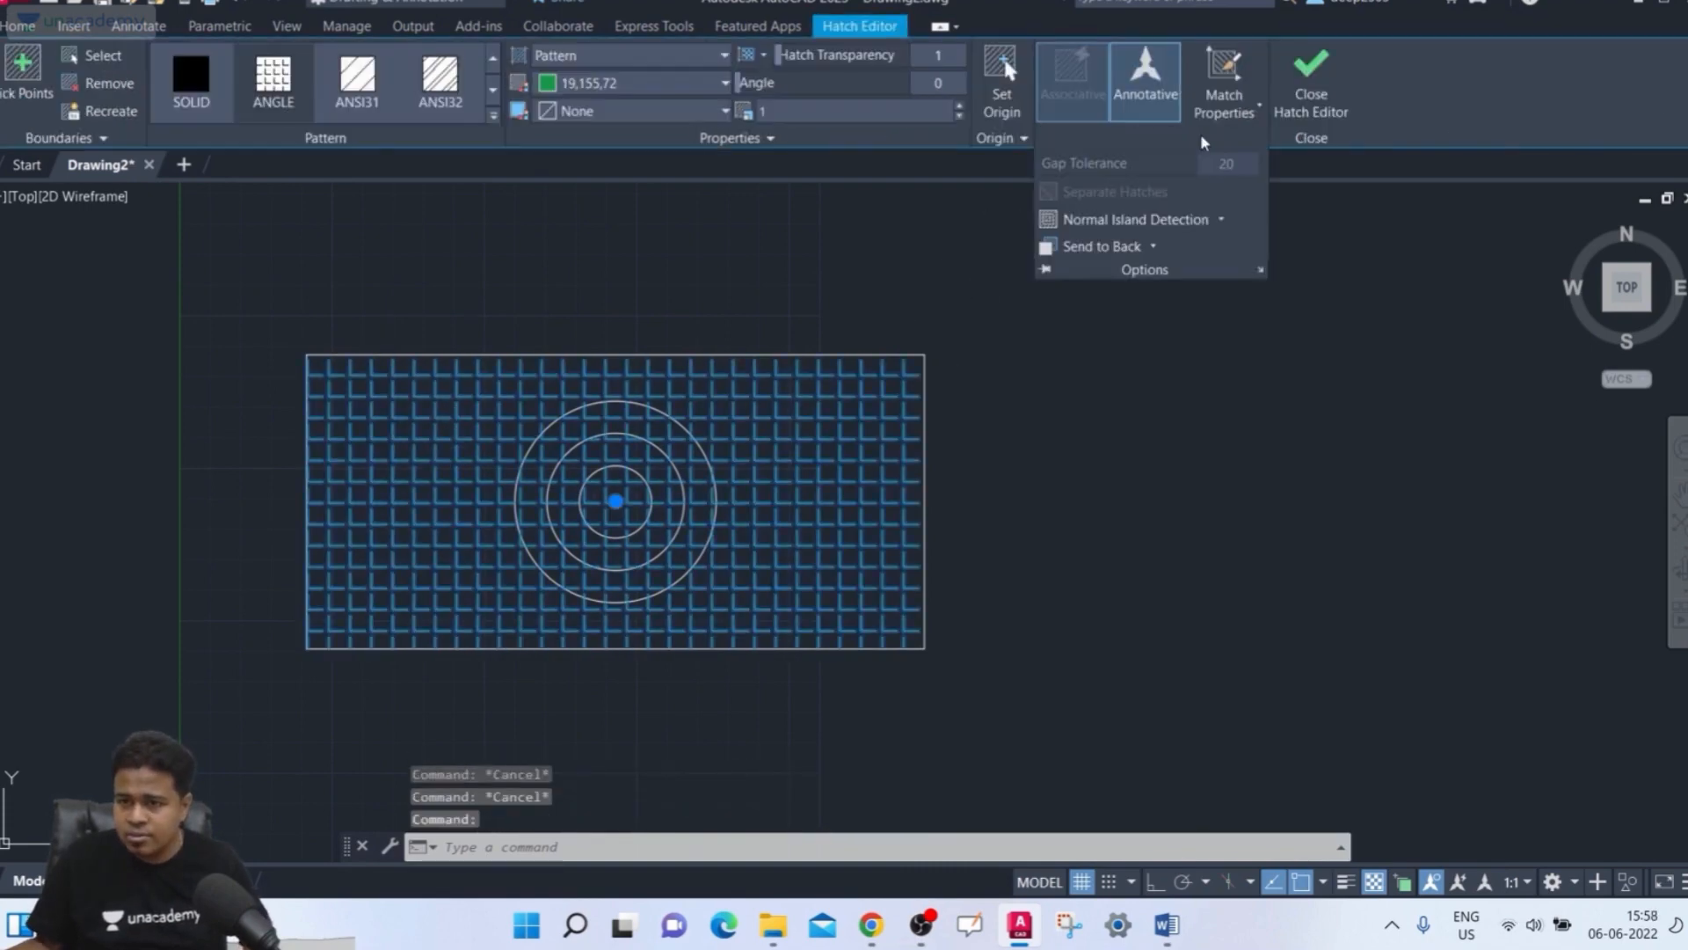
key(Escape)
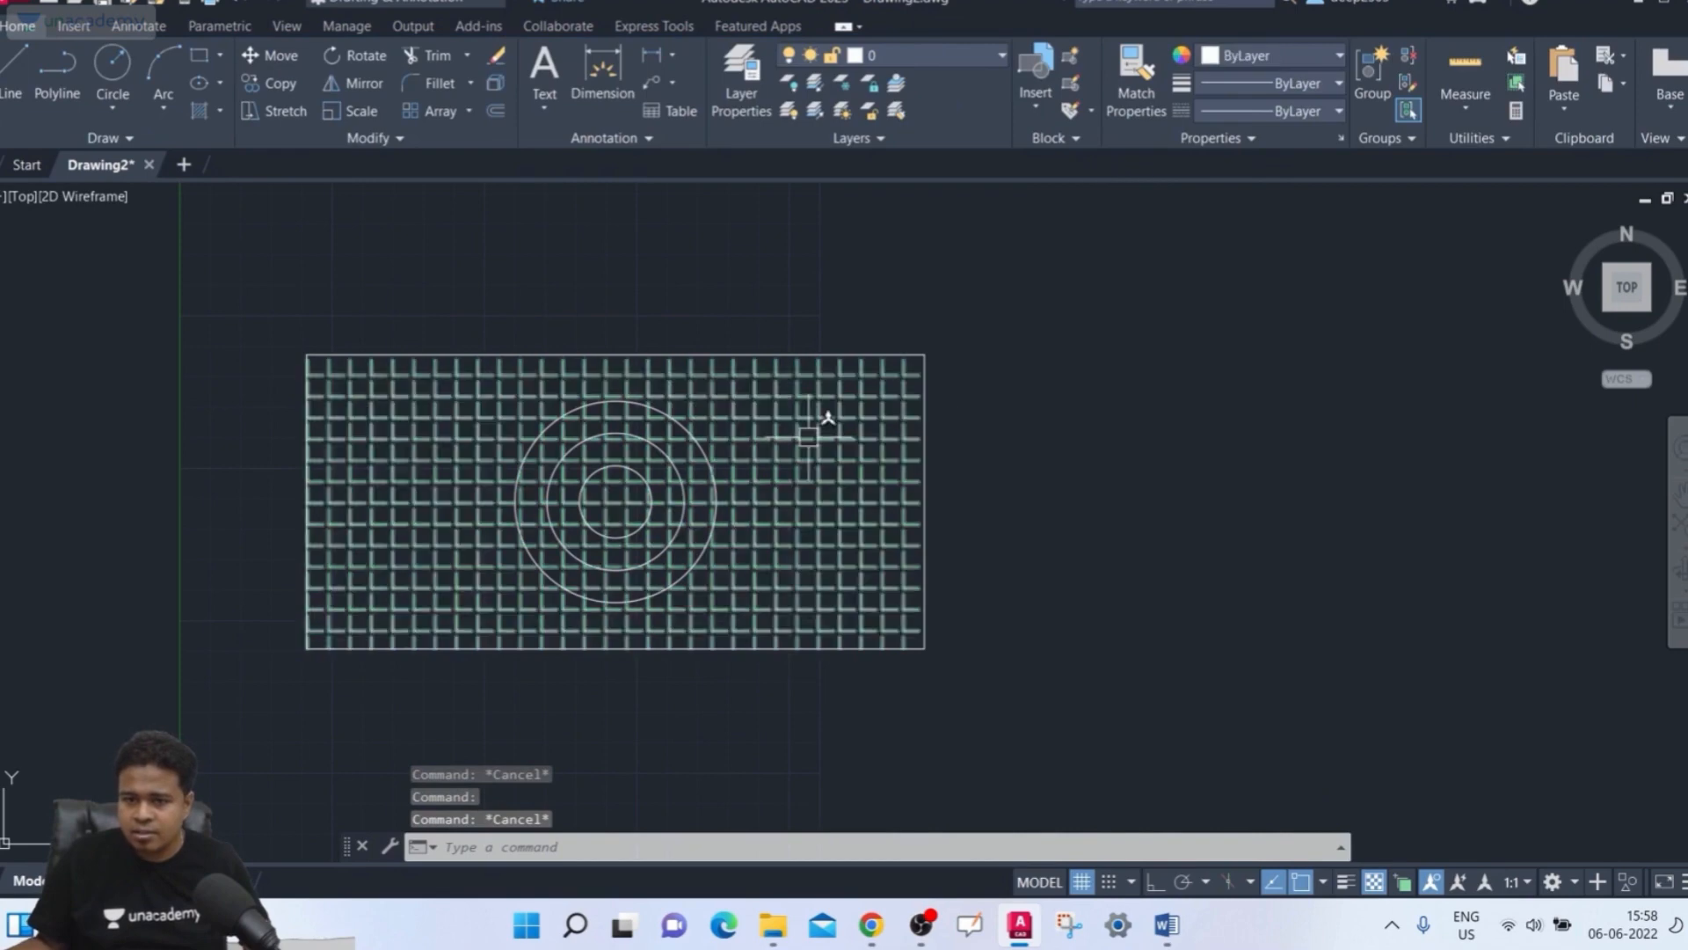
Delete the hatches filling the rectangle
click(808, 437)
key(Delete)
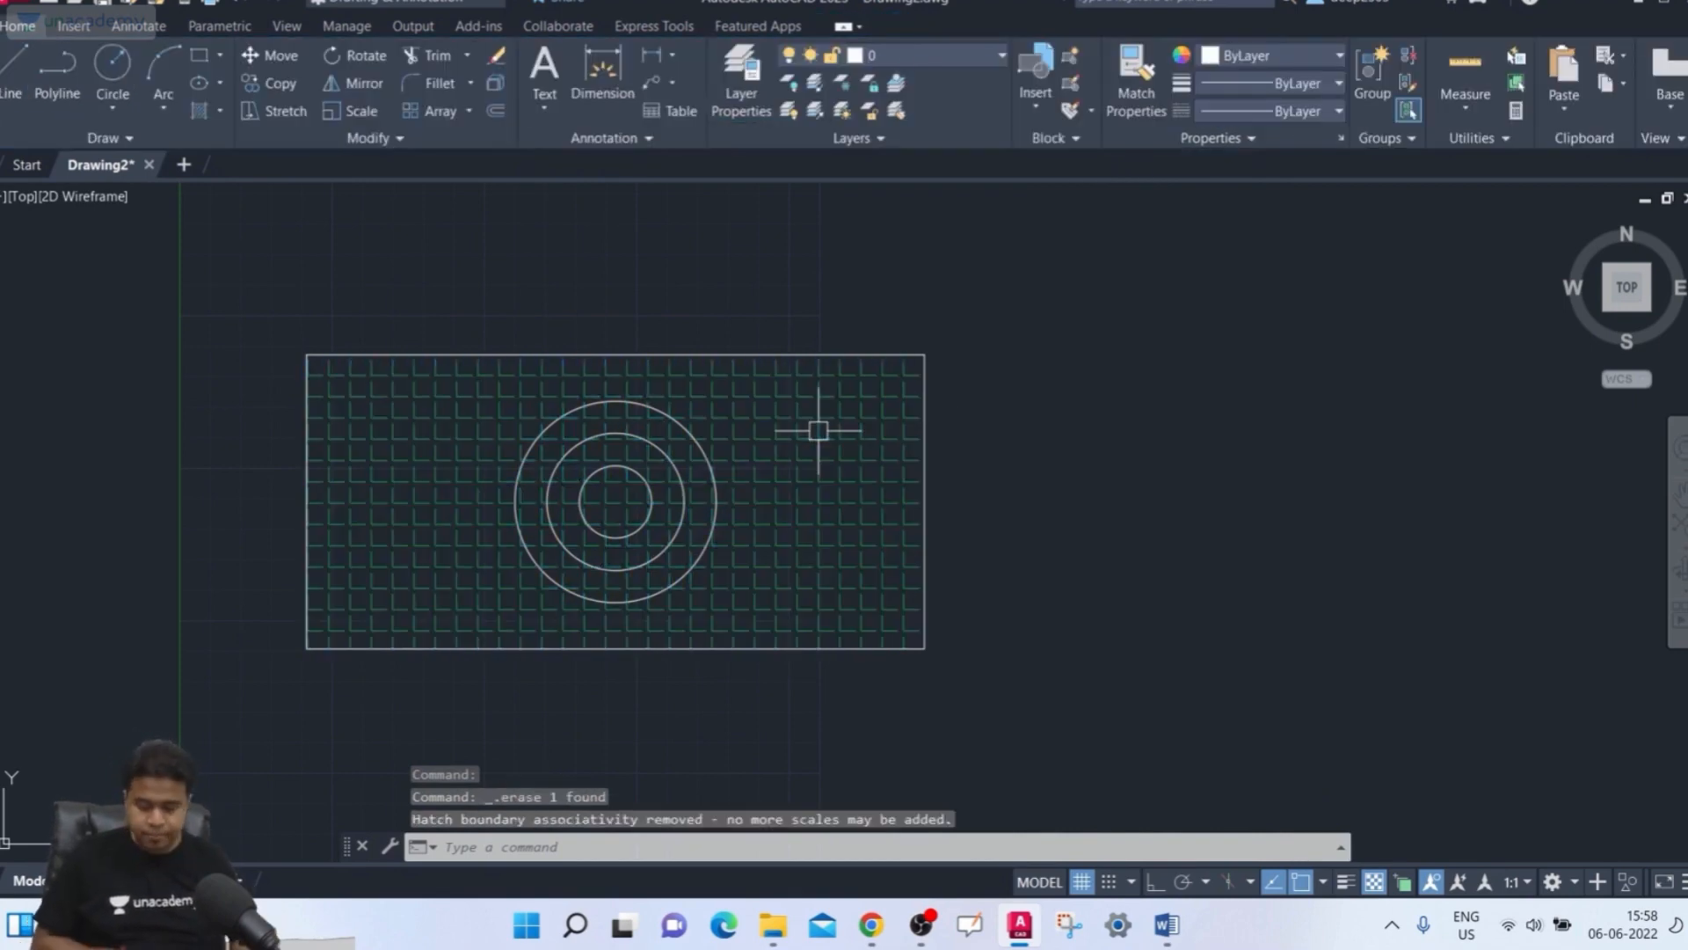
text(h)
key(Escape)
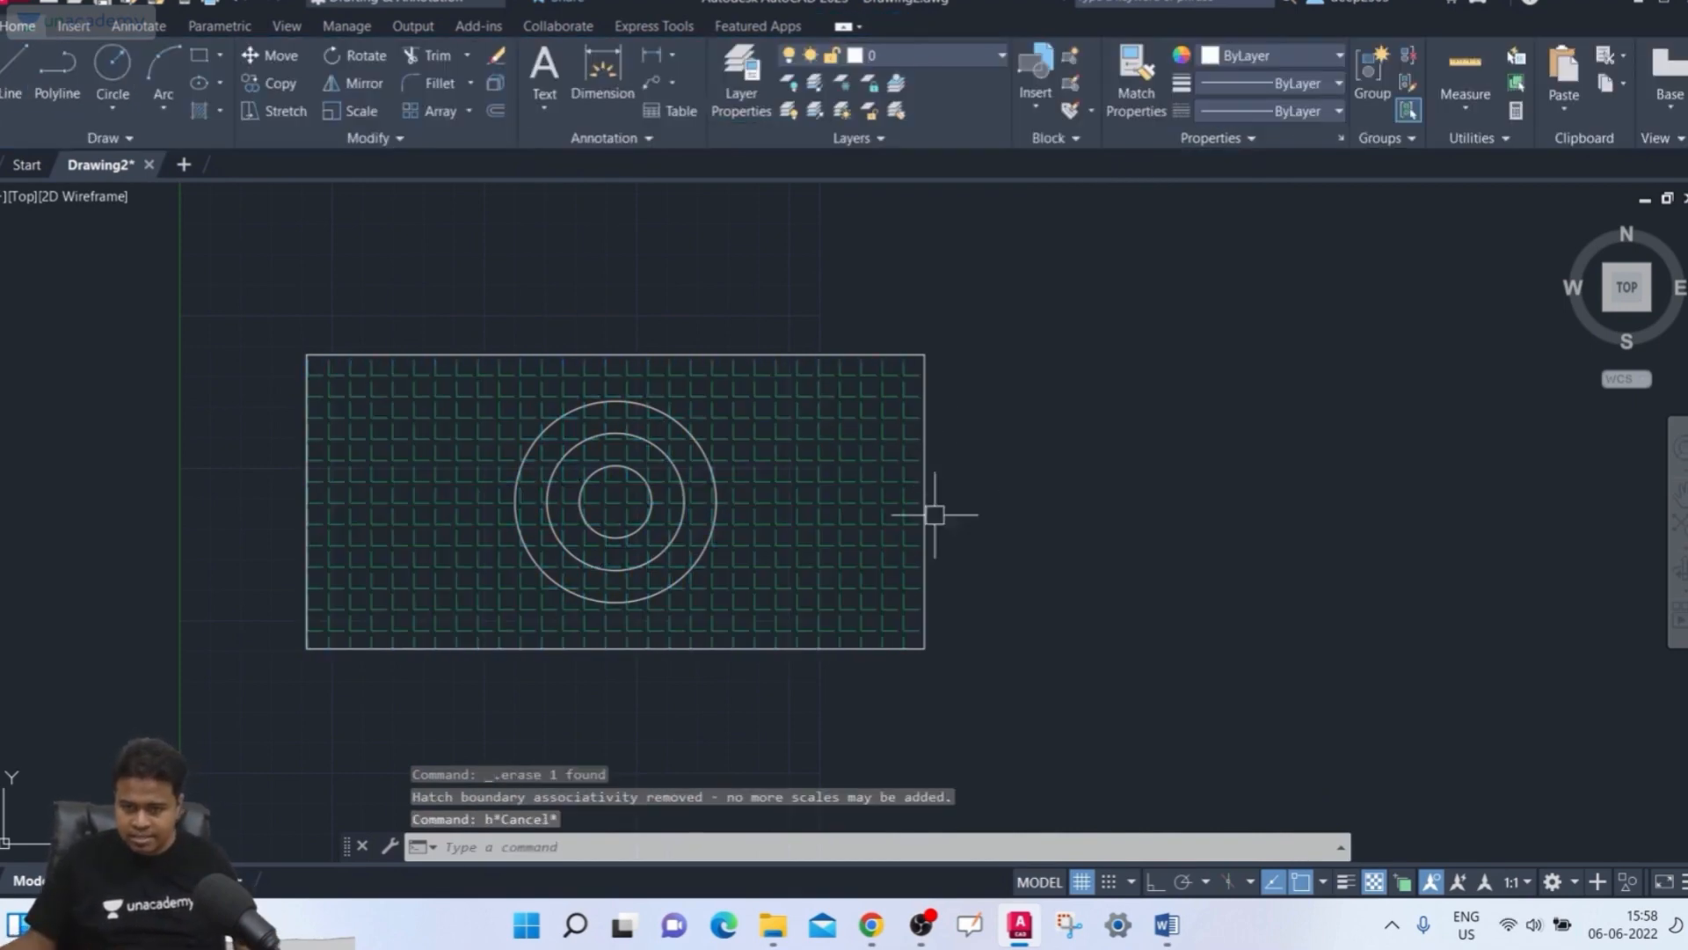
click(792, 509)
key(Delete)
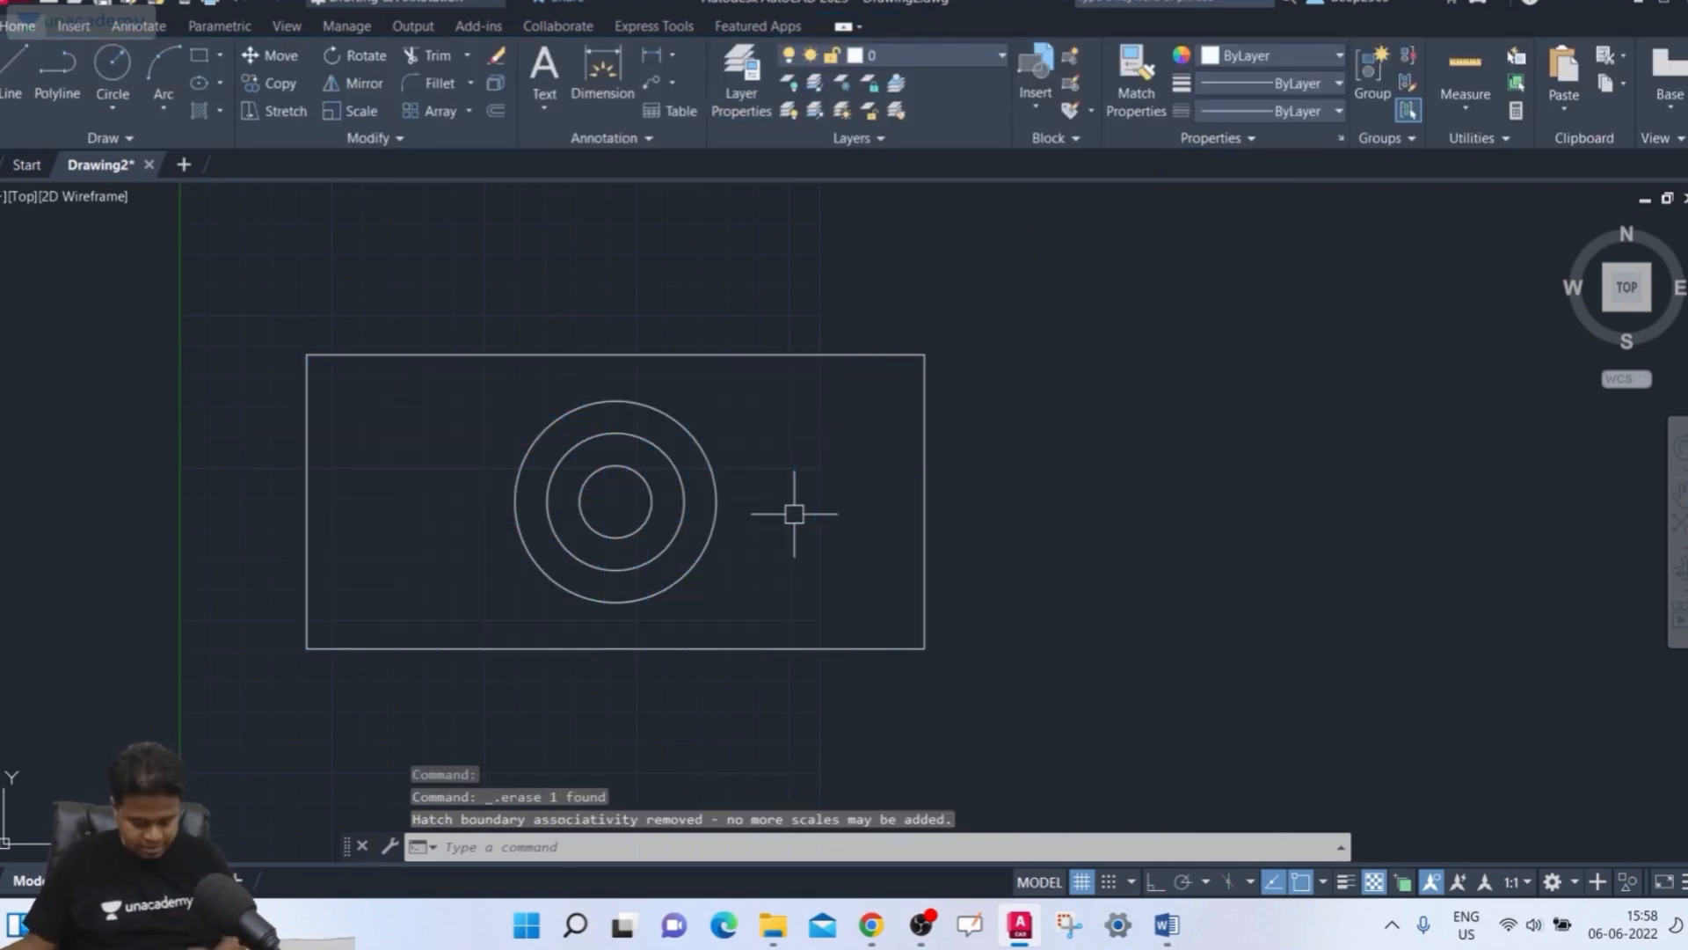
Hatch the rectangle again with Normal Island Detection by selecting its outline, then delete that hatch
text(h)
key(Return)
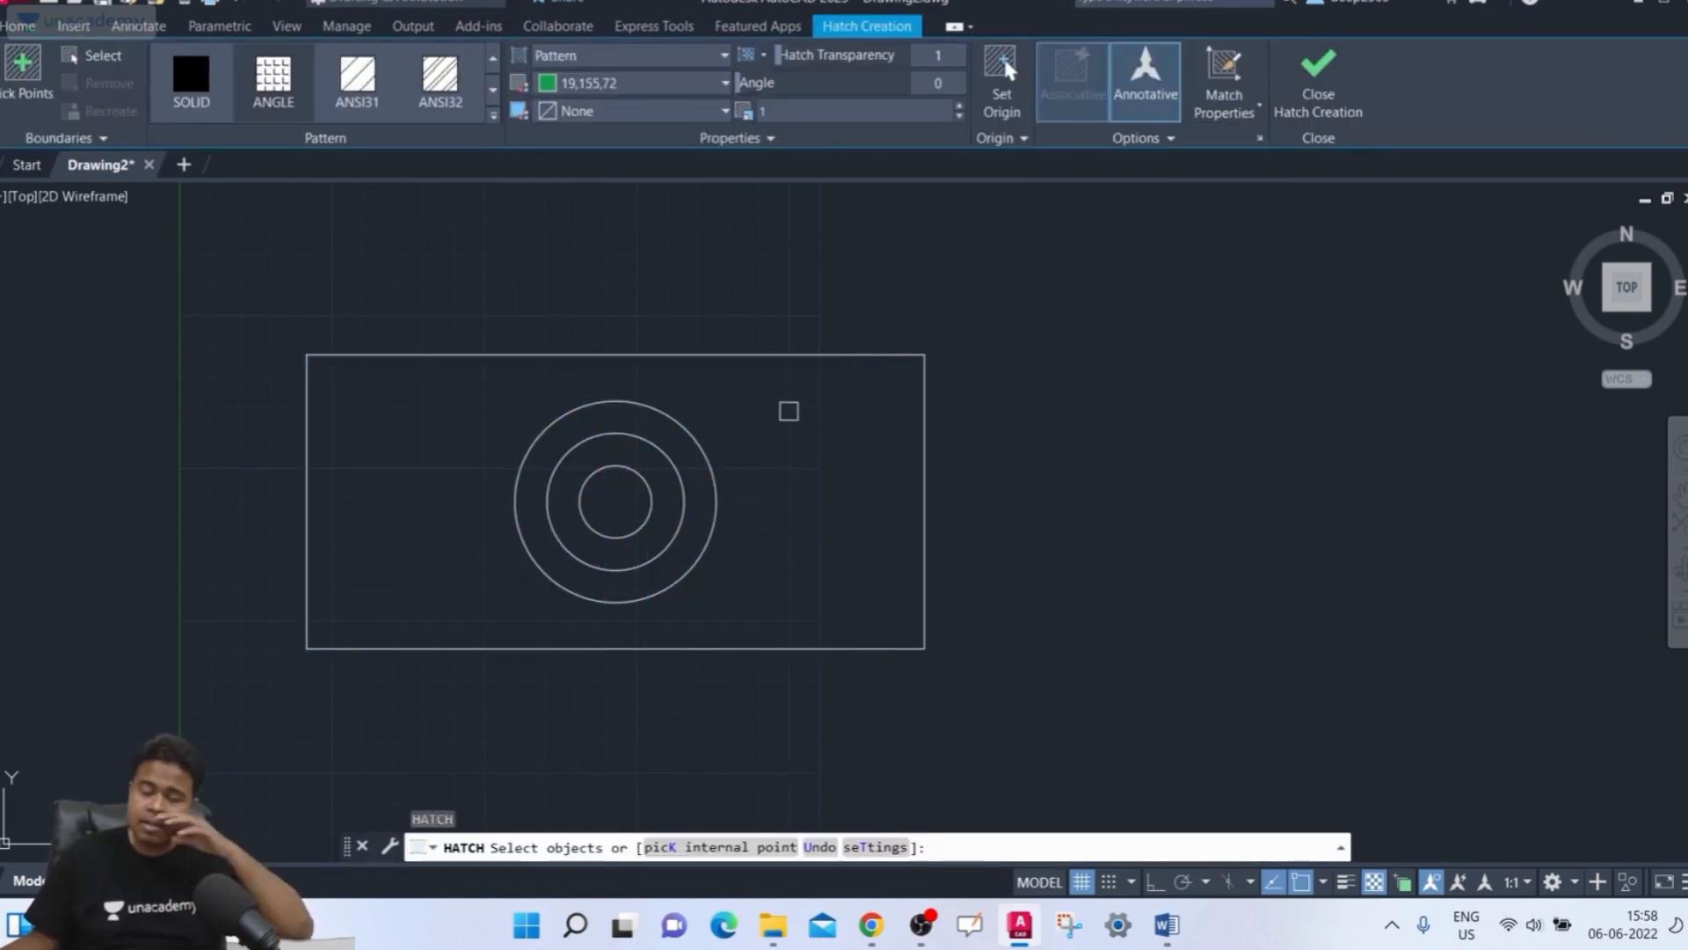
click(1142, 138)
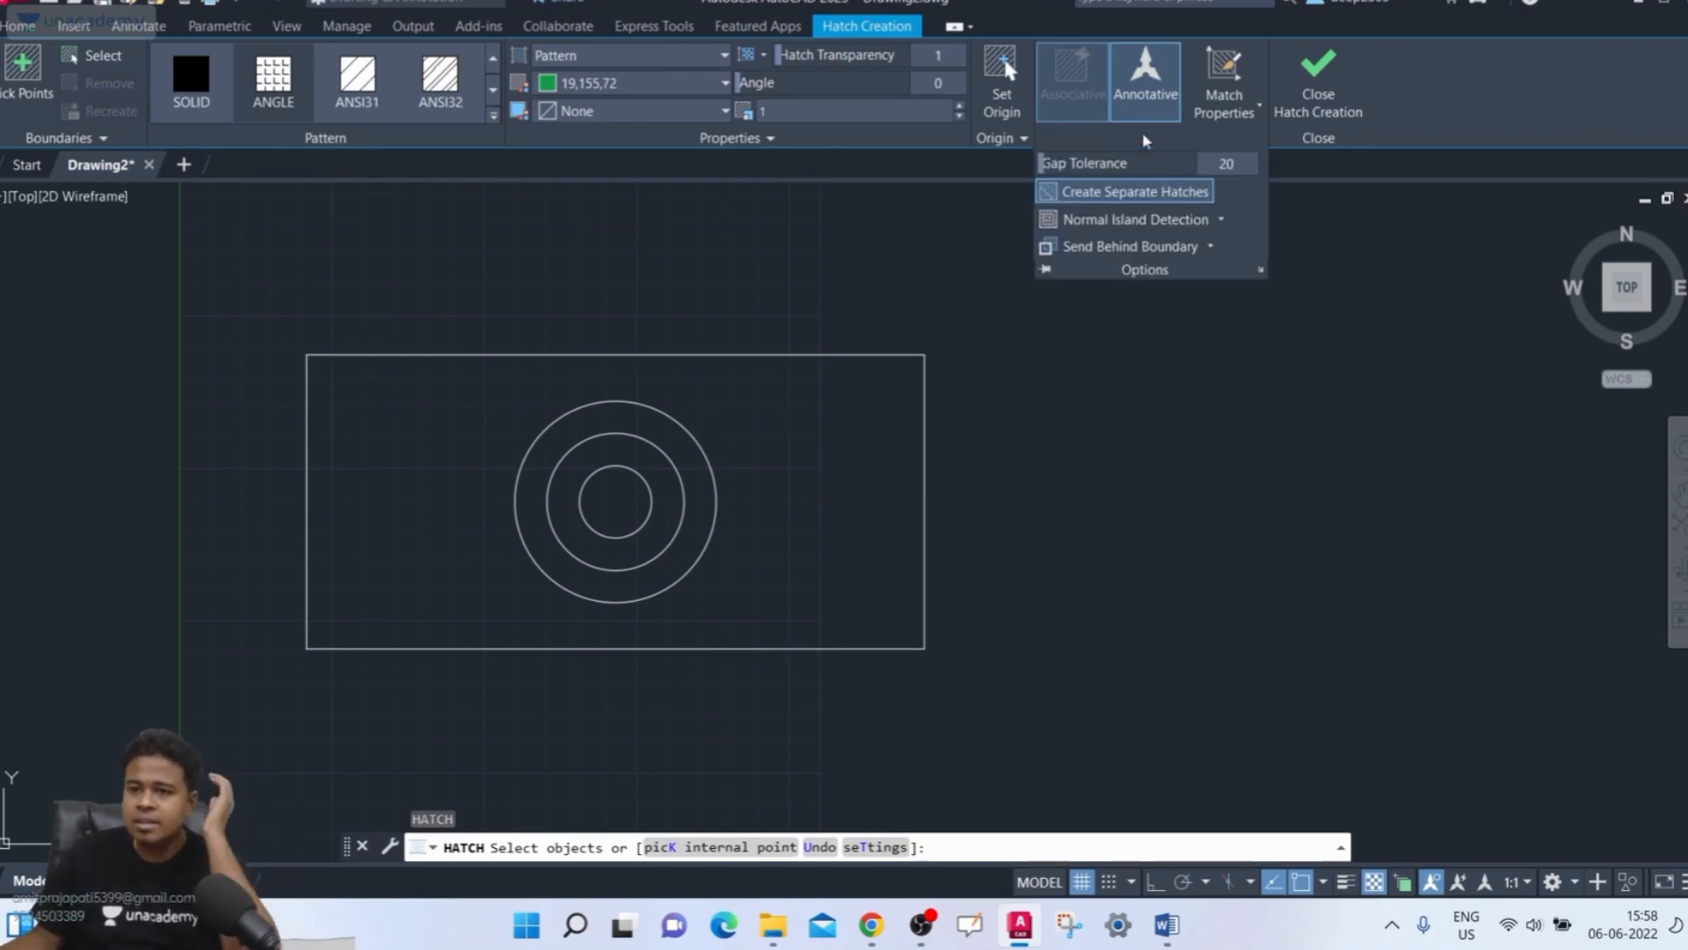
click(1220, 219)
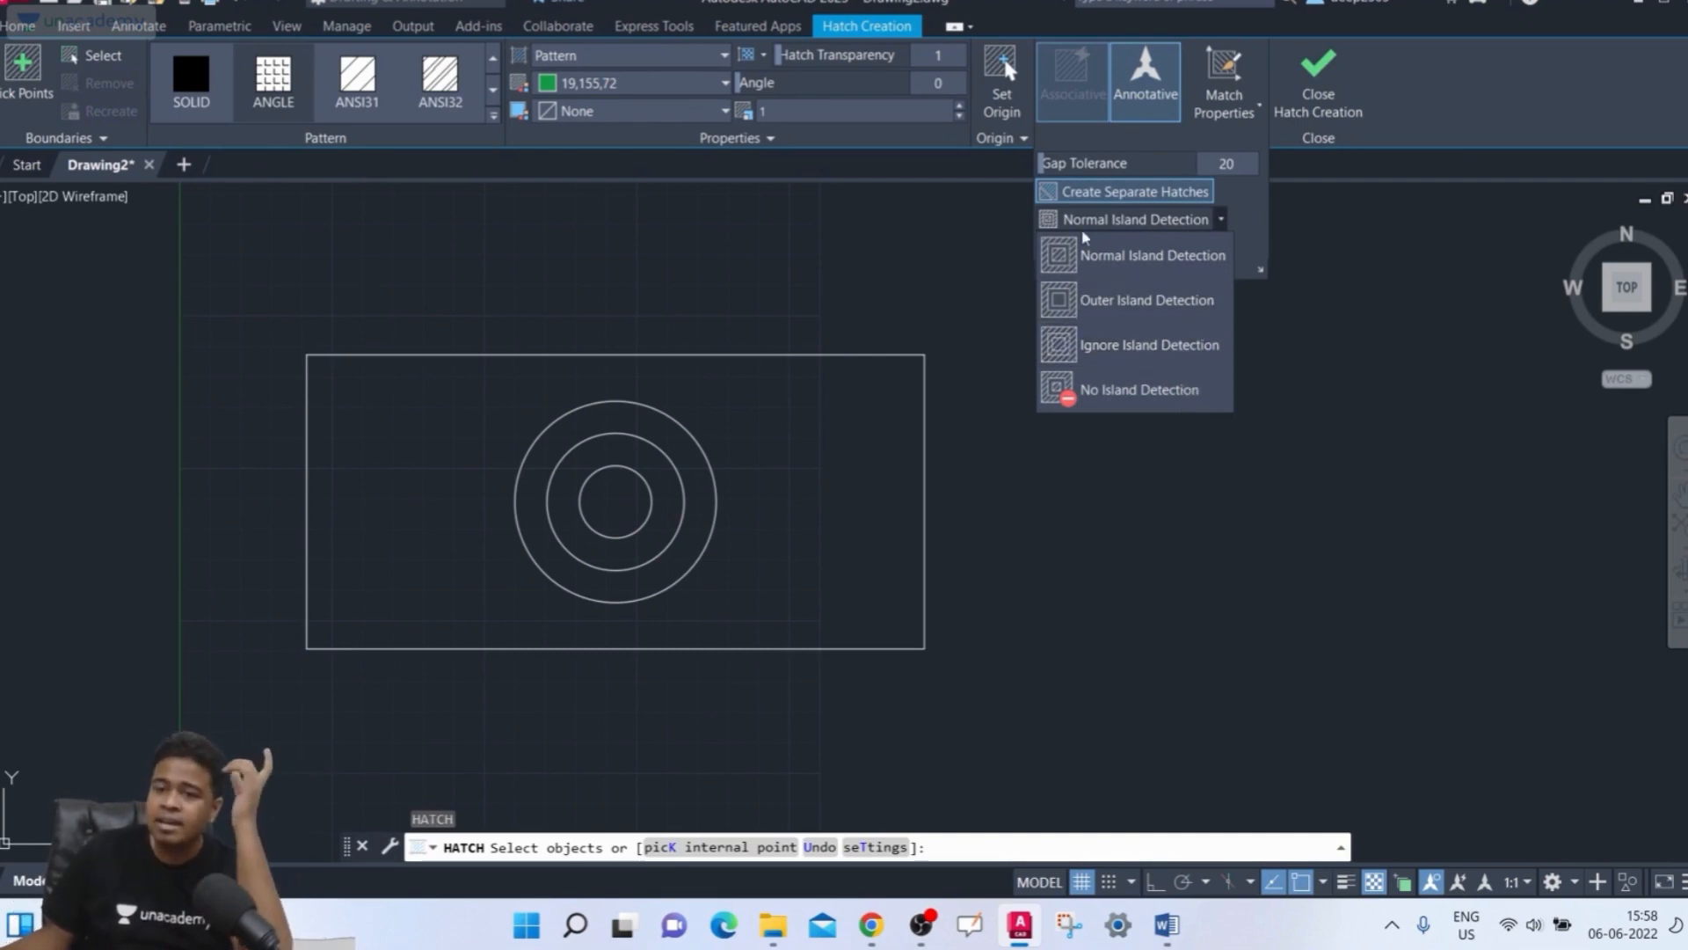
click(1135, 263)
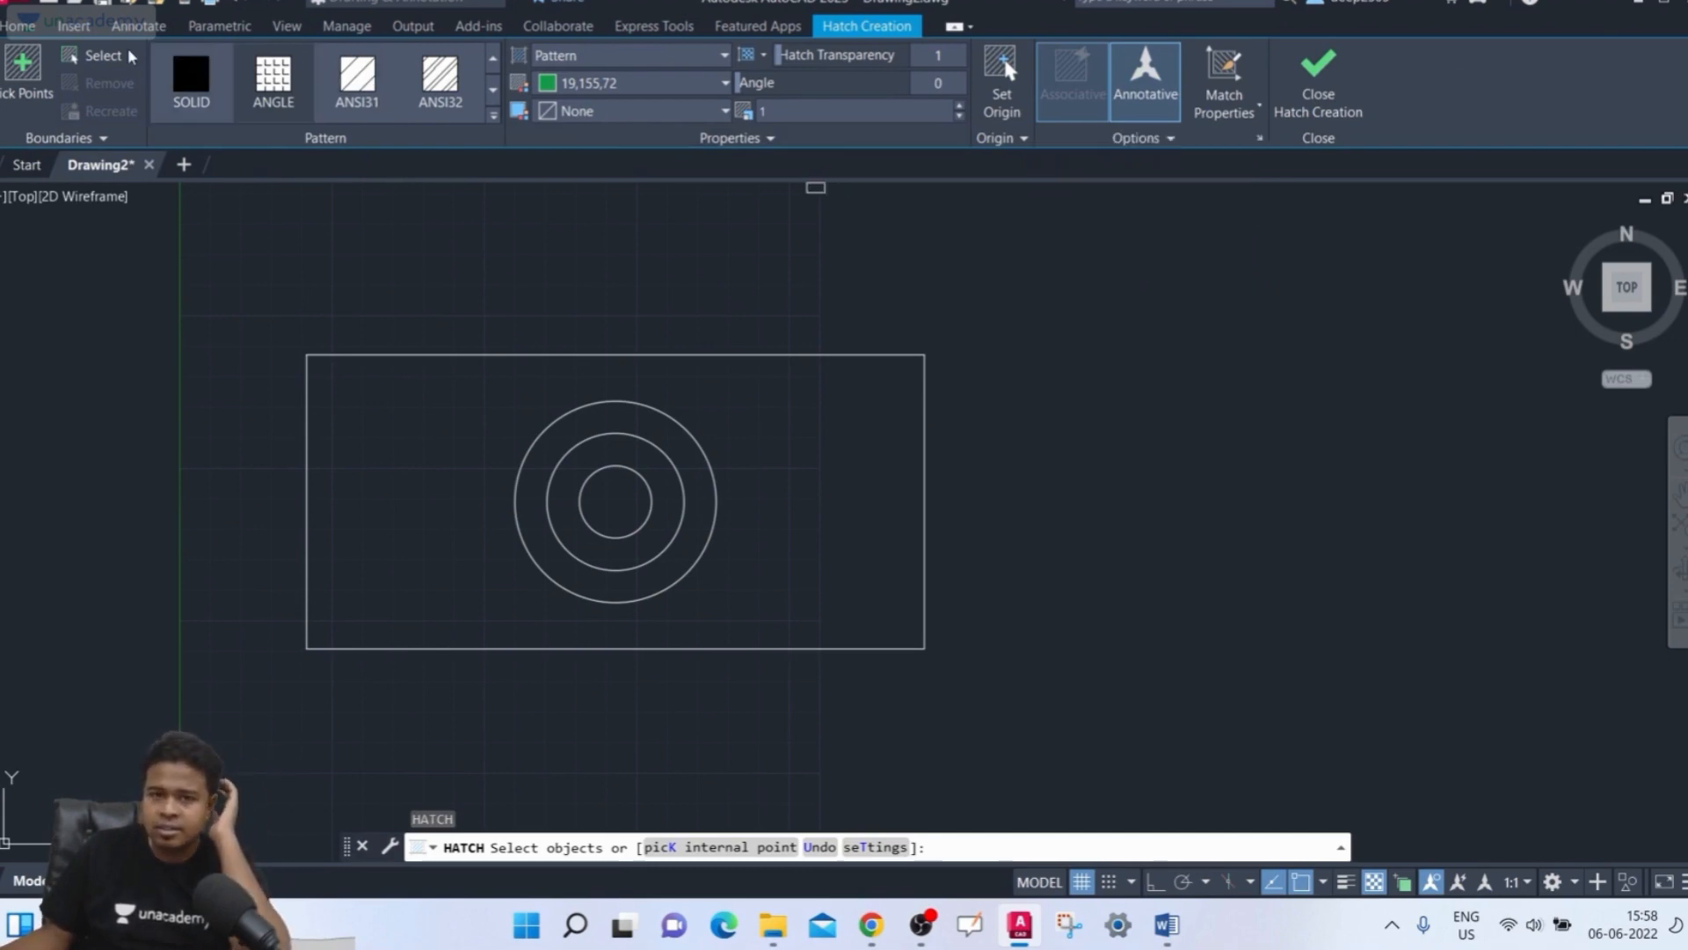
click(103, 55)
click(656, 355)
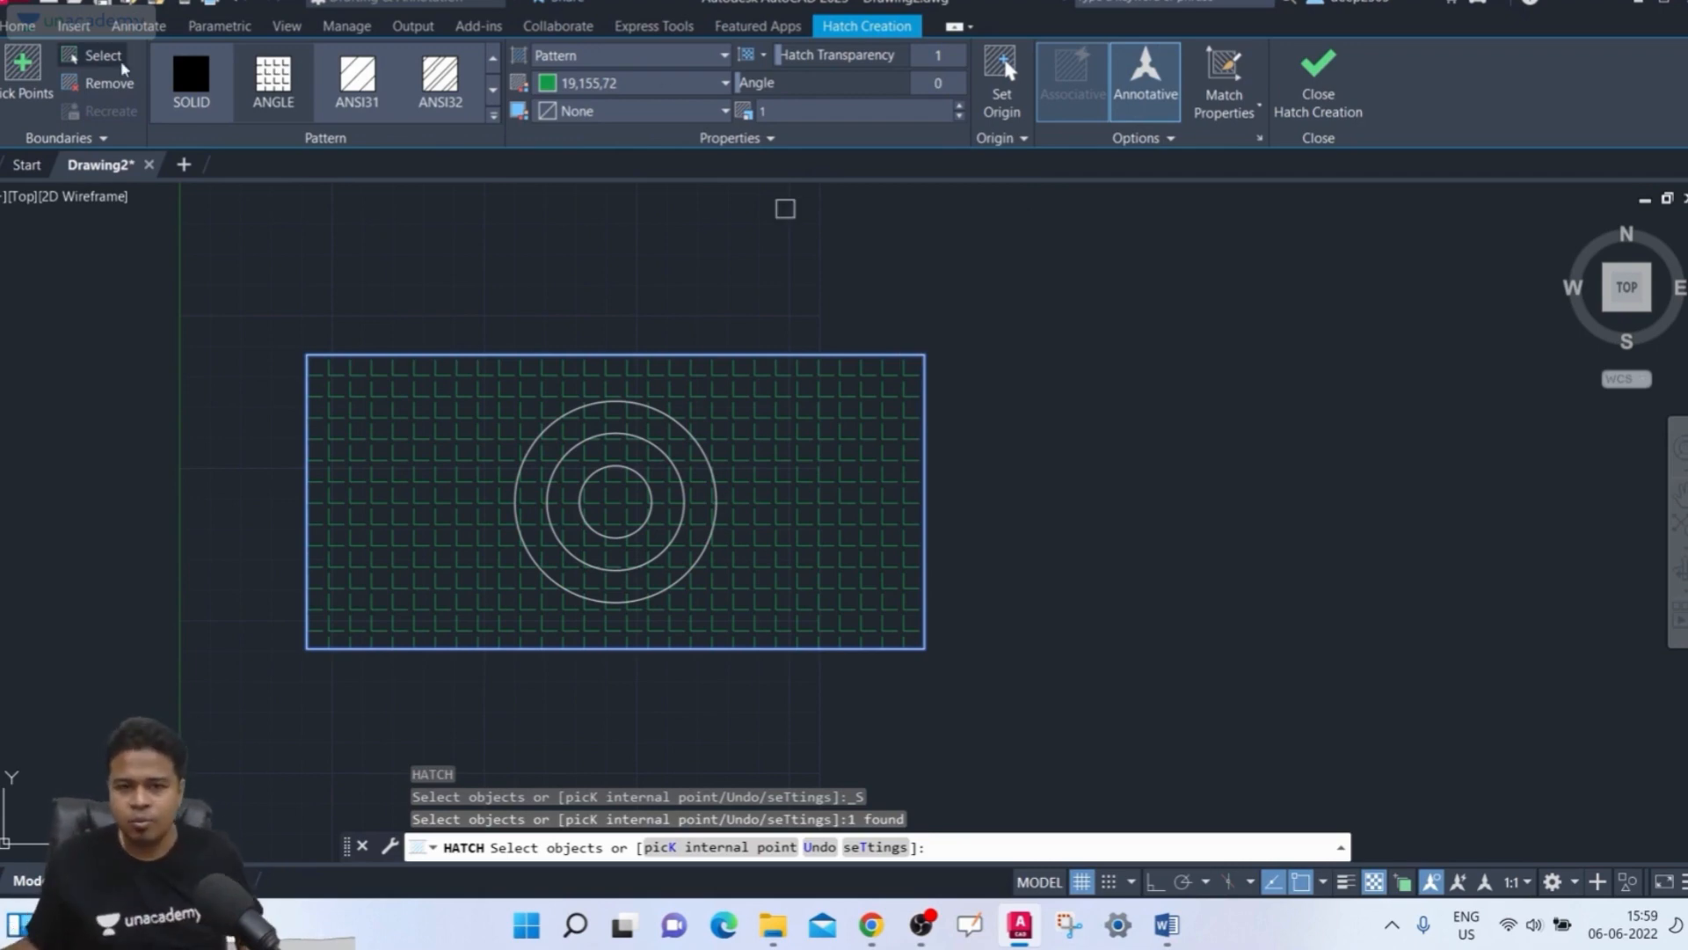
key(Escape)
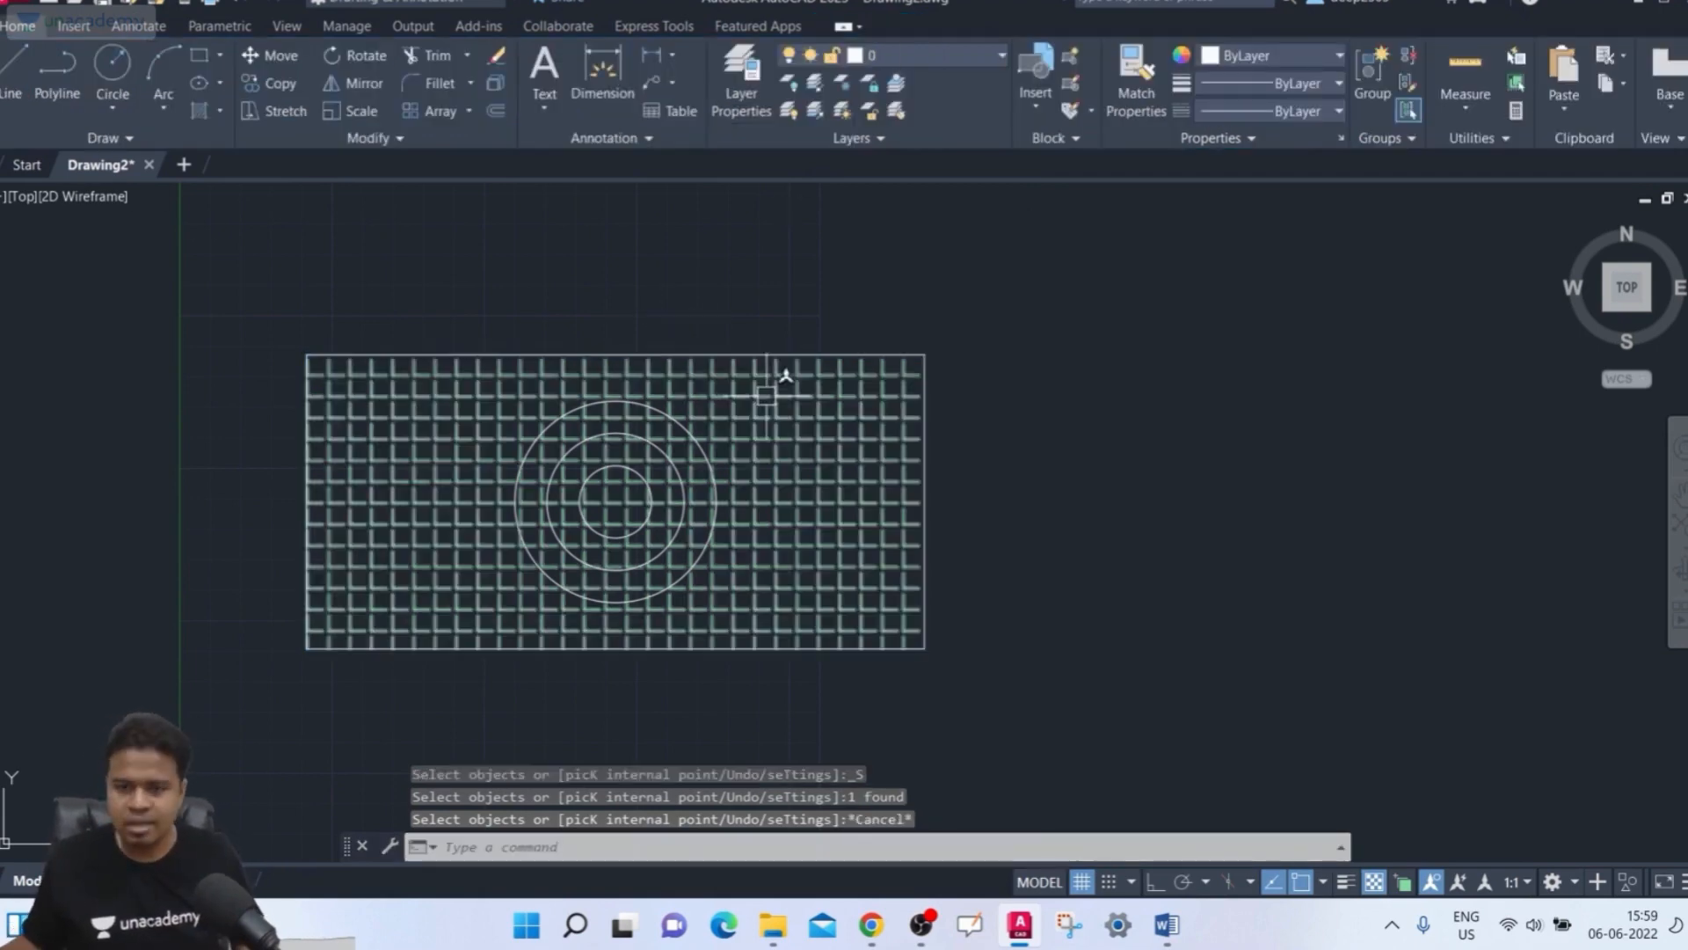
key(Escape)
click(774, 479)
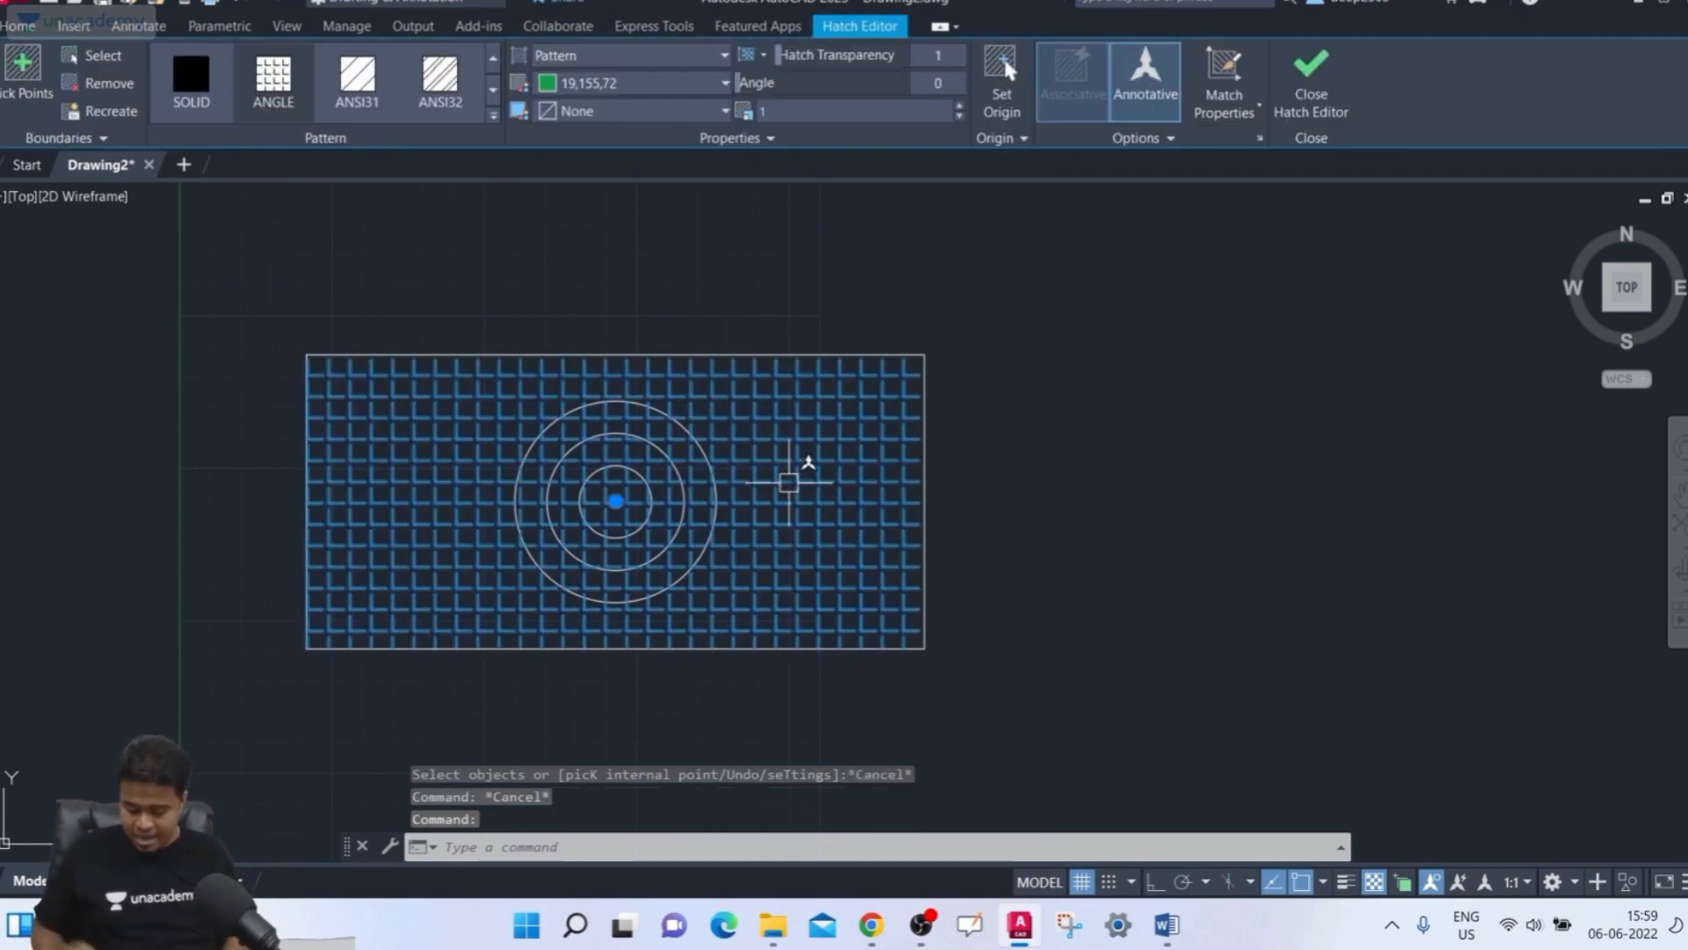
key(Delete)
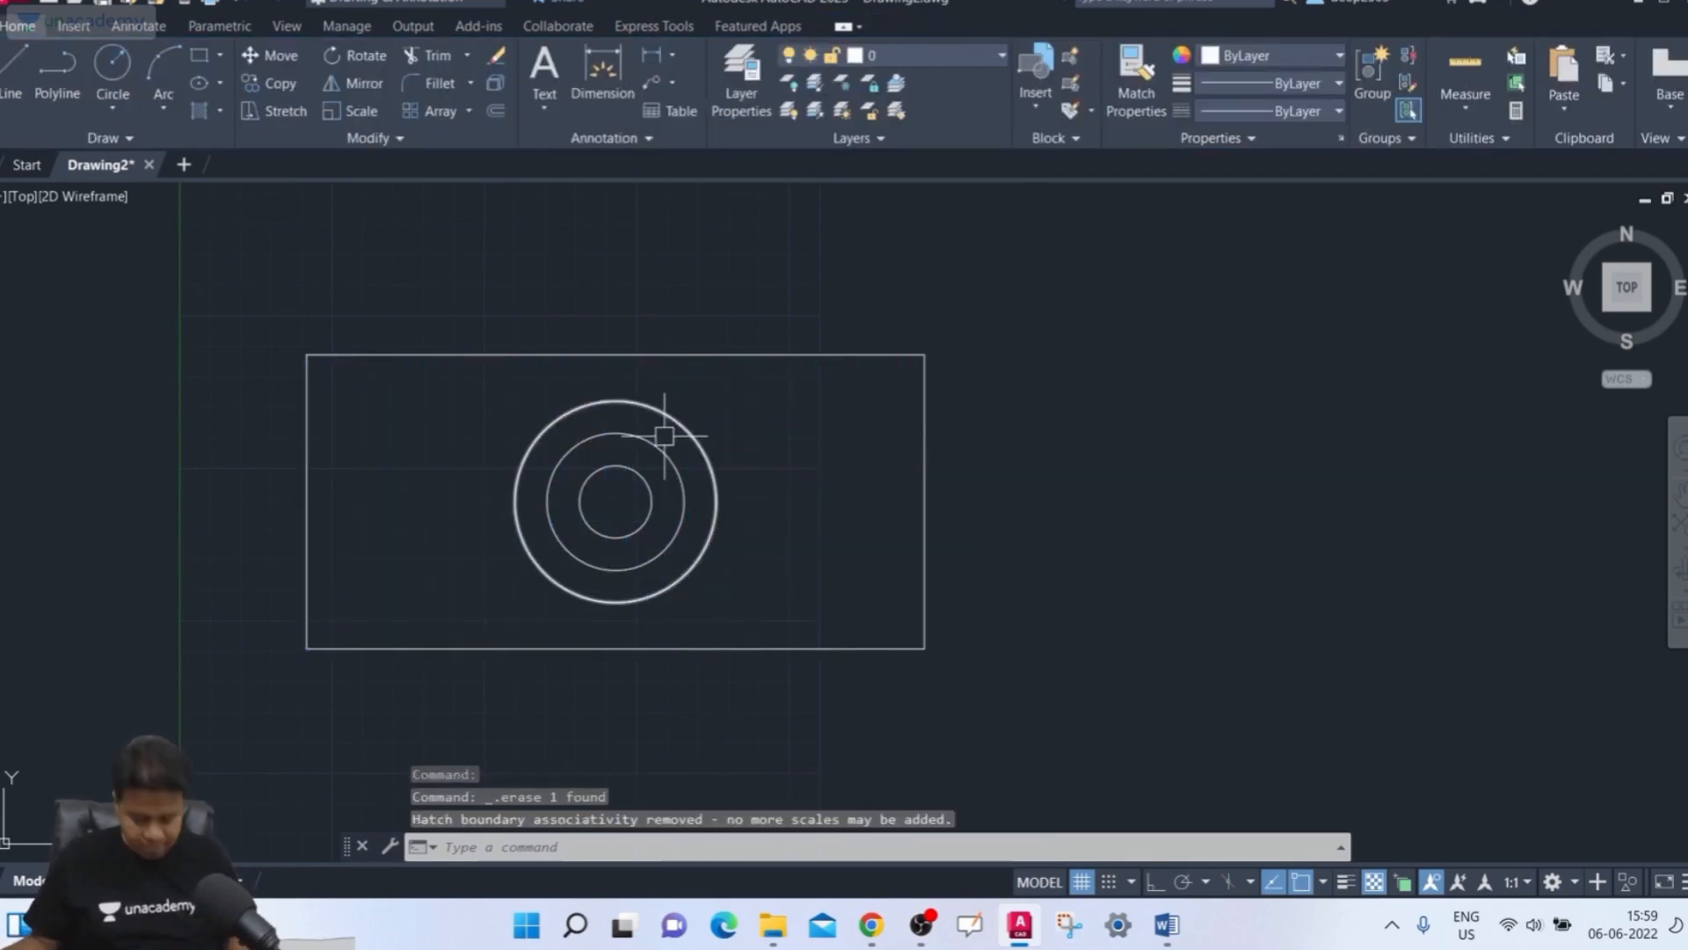
Hatch the rectangle once more by selecting its outline as the boundary, then delete that hatch
text(h)
key(Return)
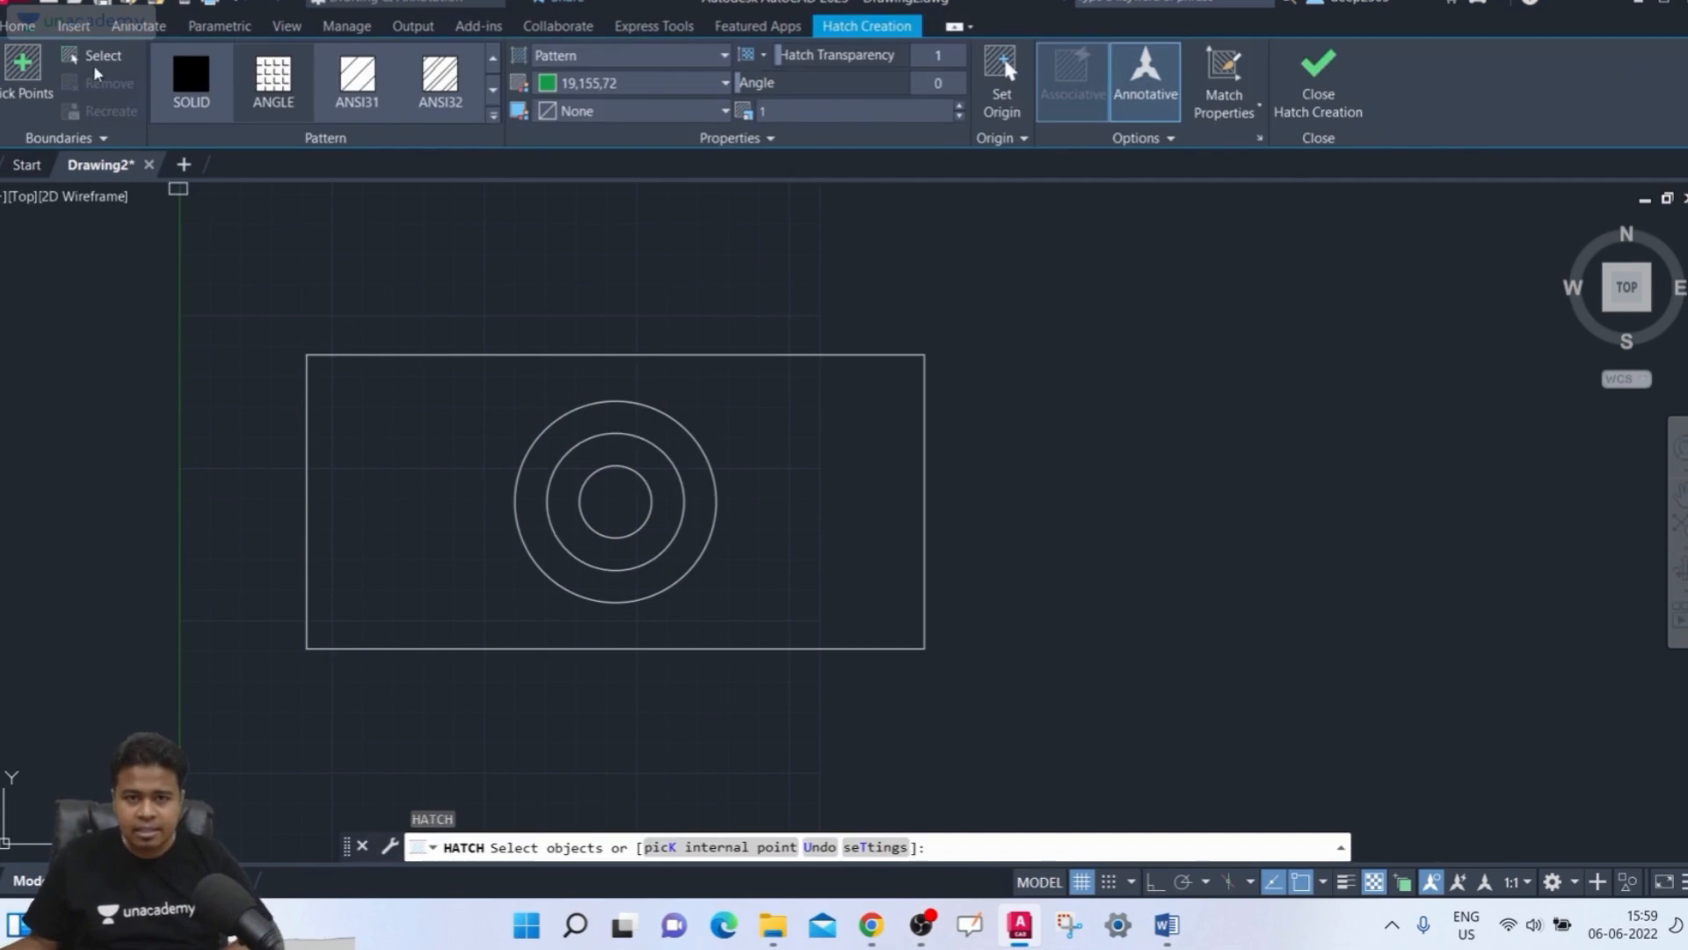
click(102, 60)
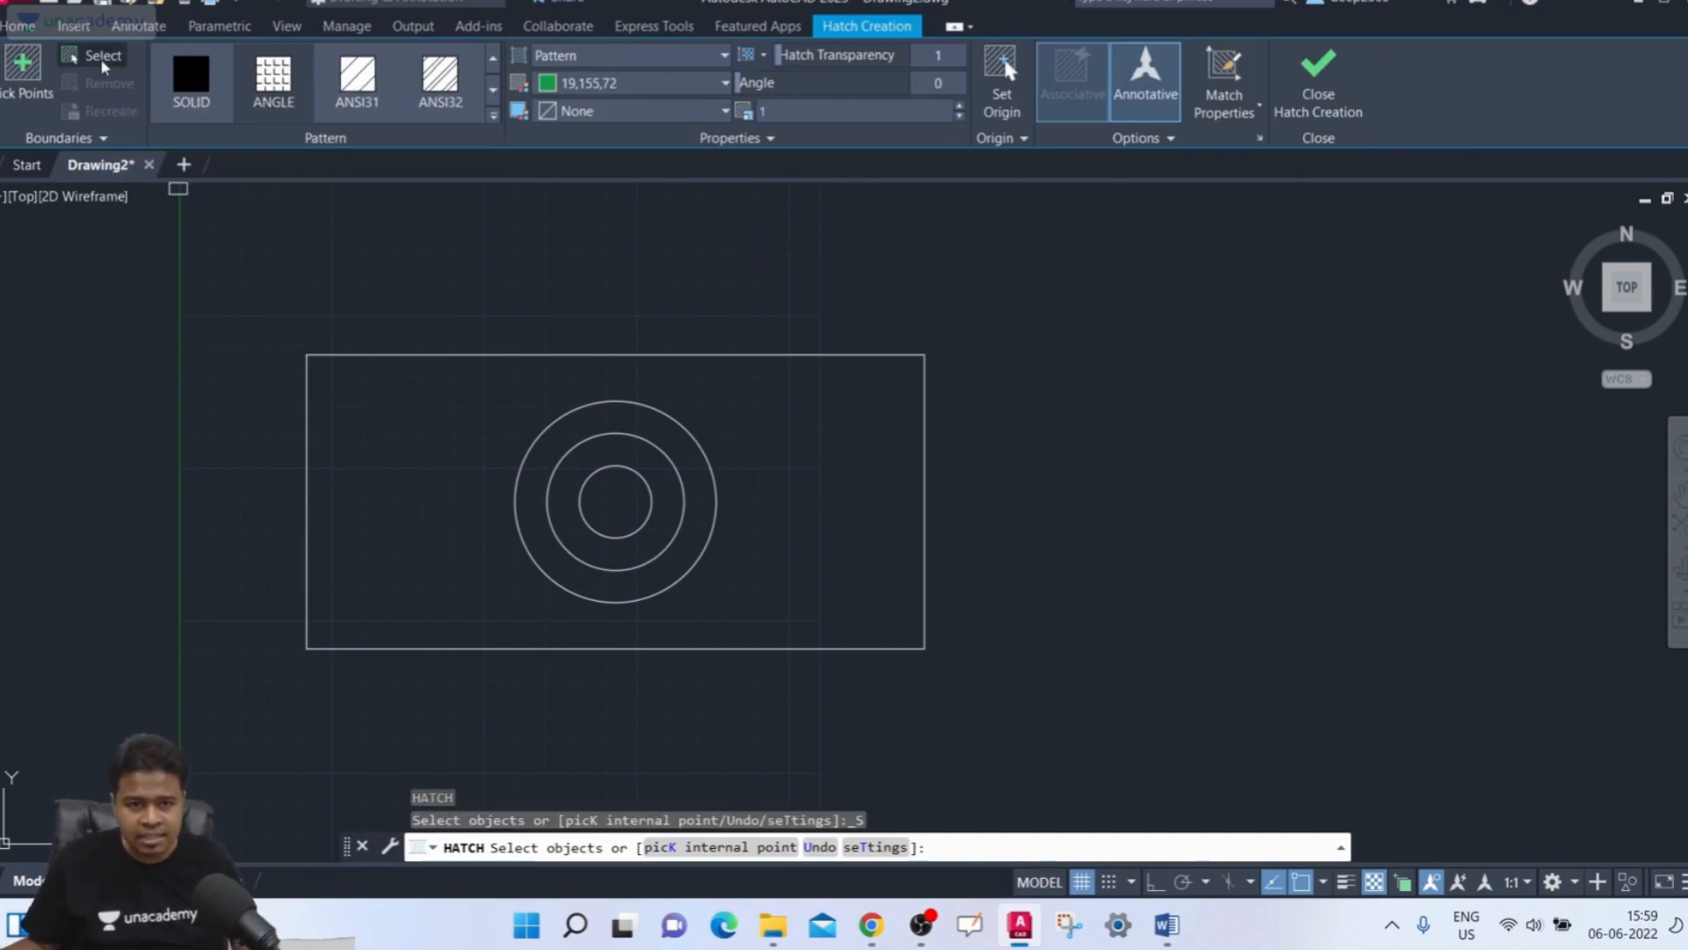
click(619, 347)
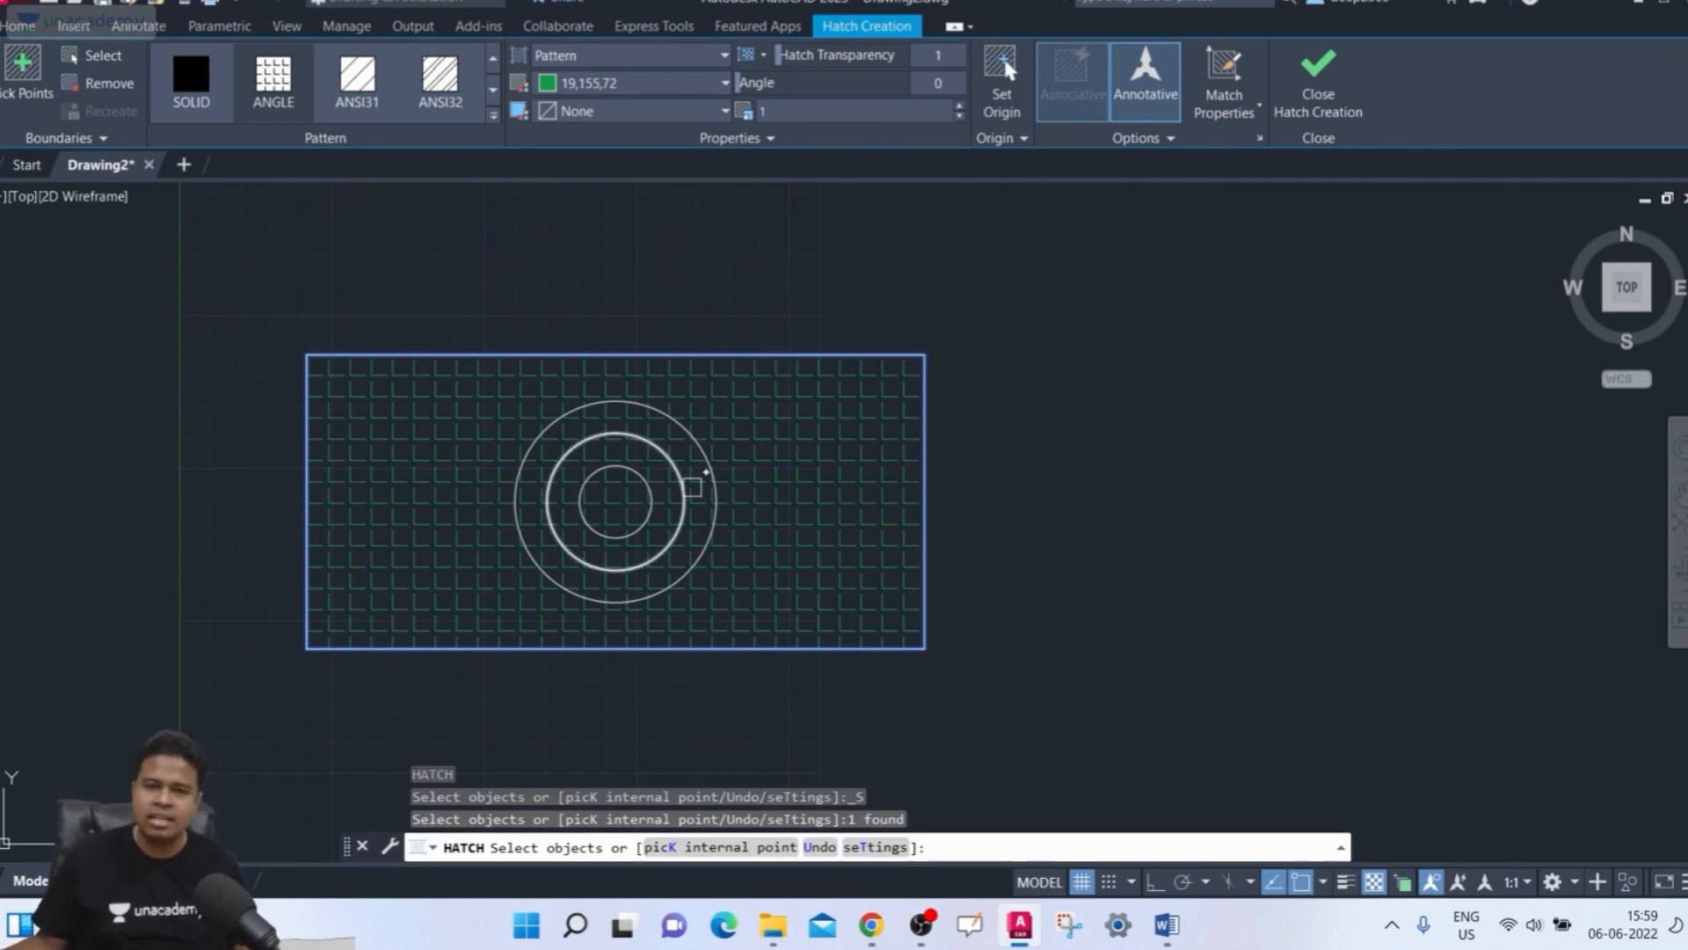
key(Escape)
click(850, 478)
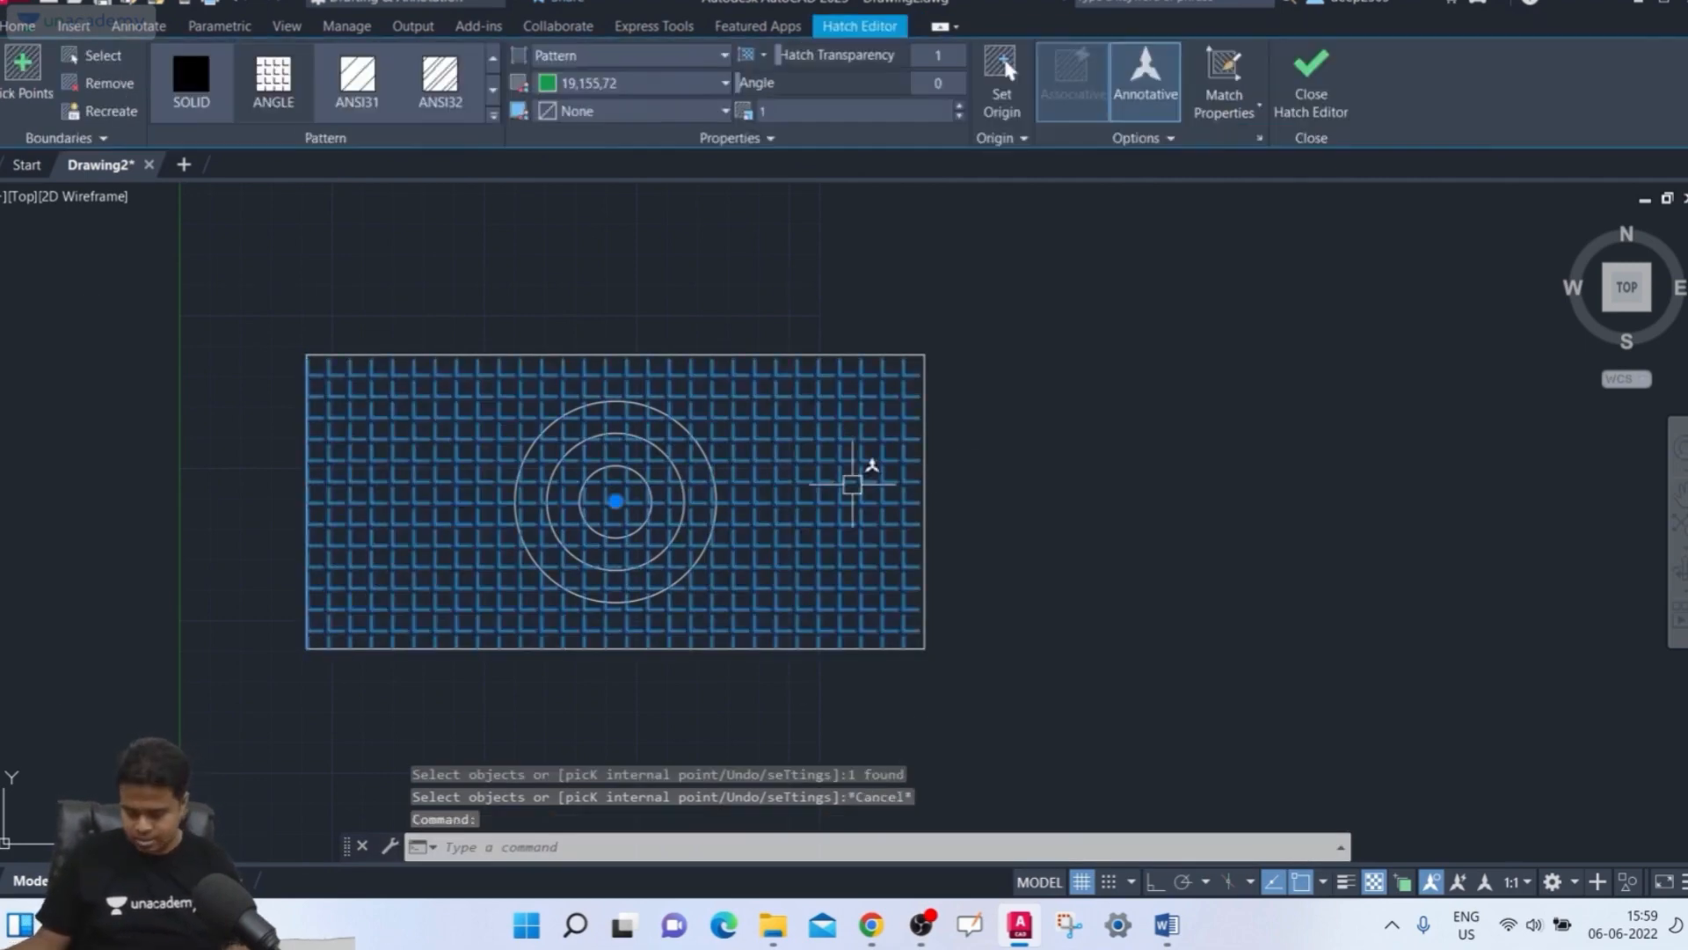
key(Delete)
Hatch the outer circle by selecting it as the boundary object, then delete that hatch
text(h)
key(Return)
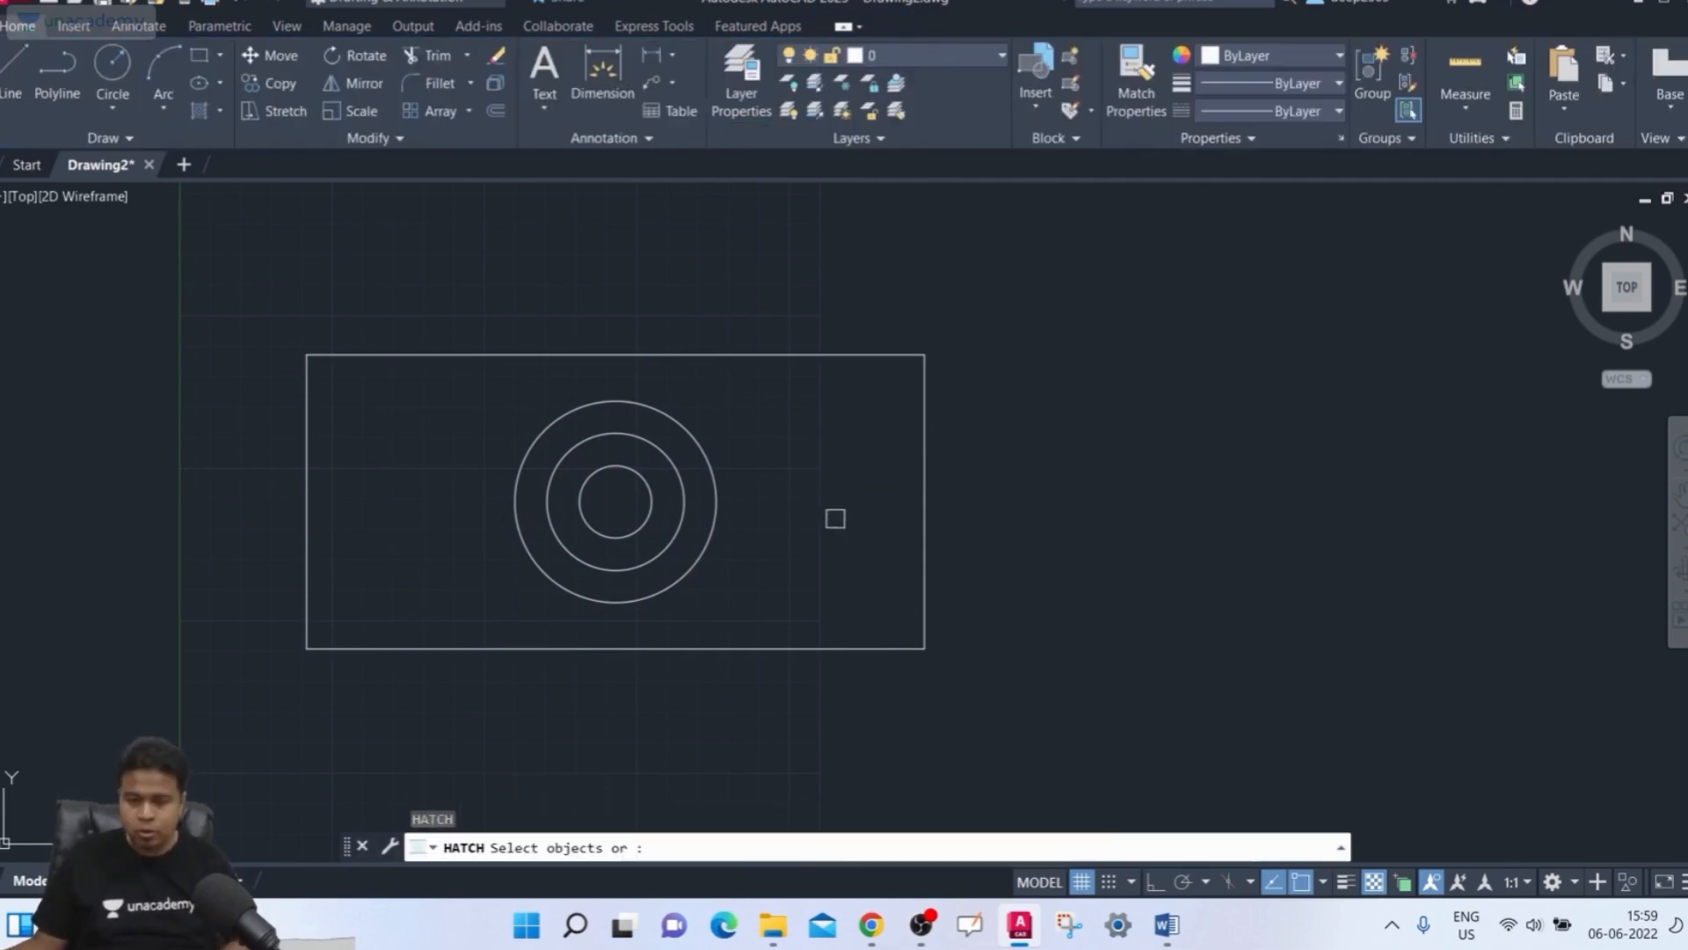
click(102, 60)
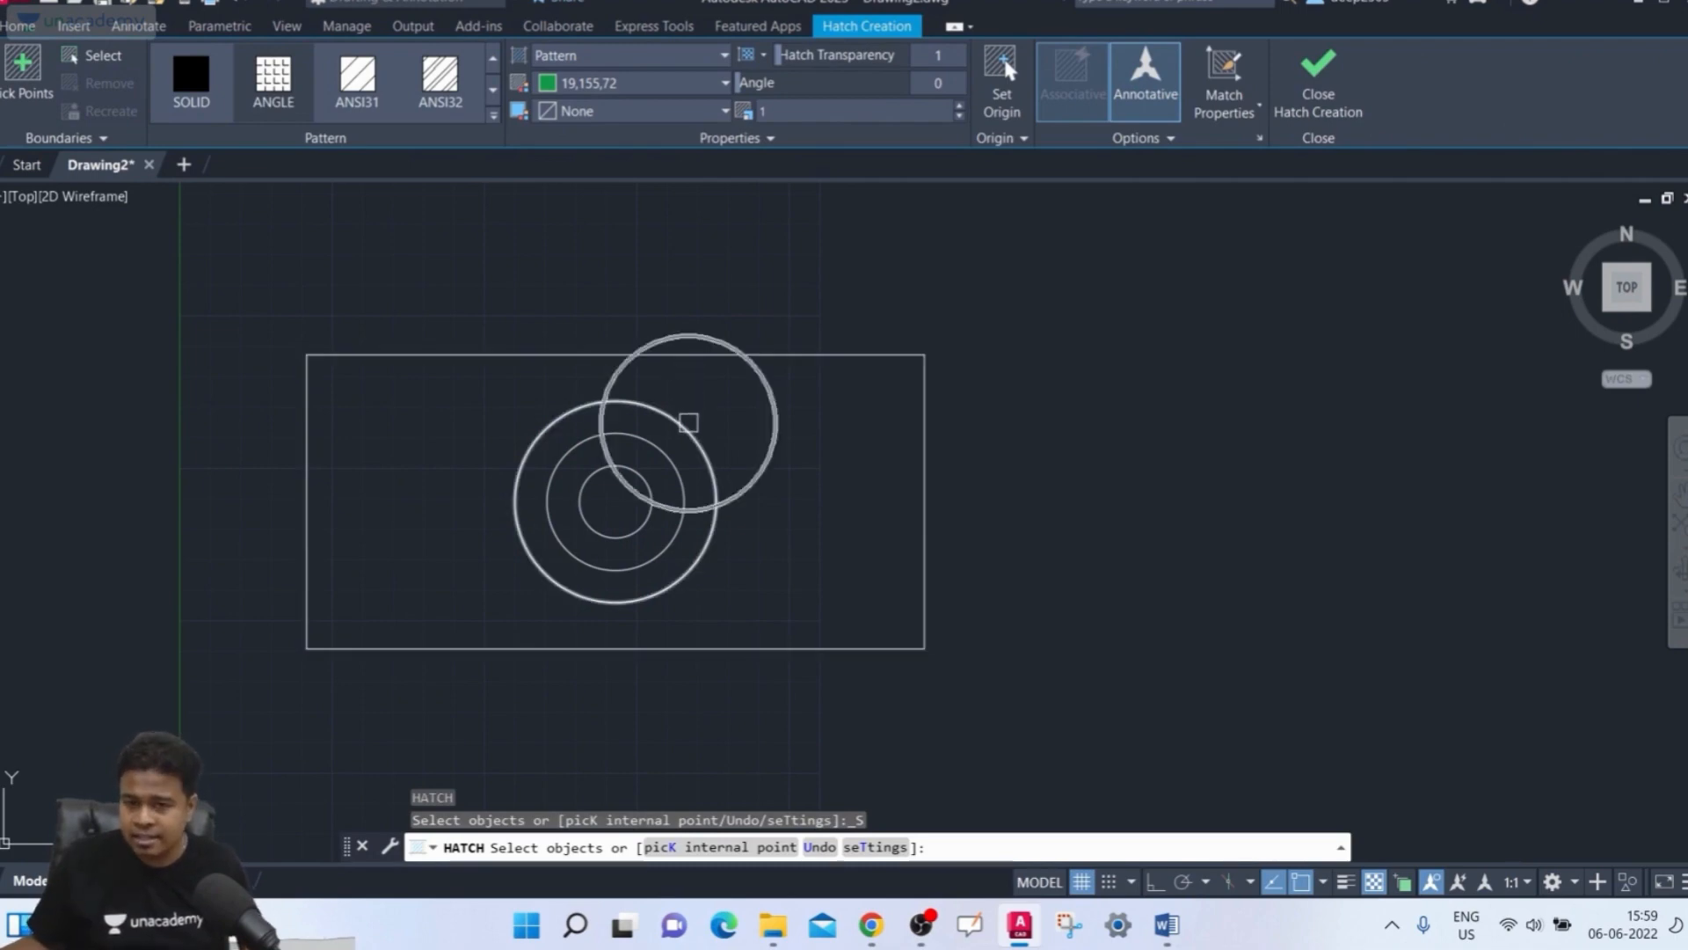
click(693, 430)
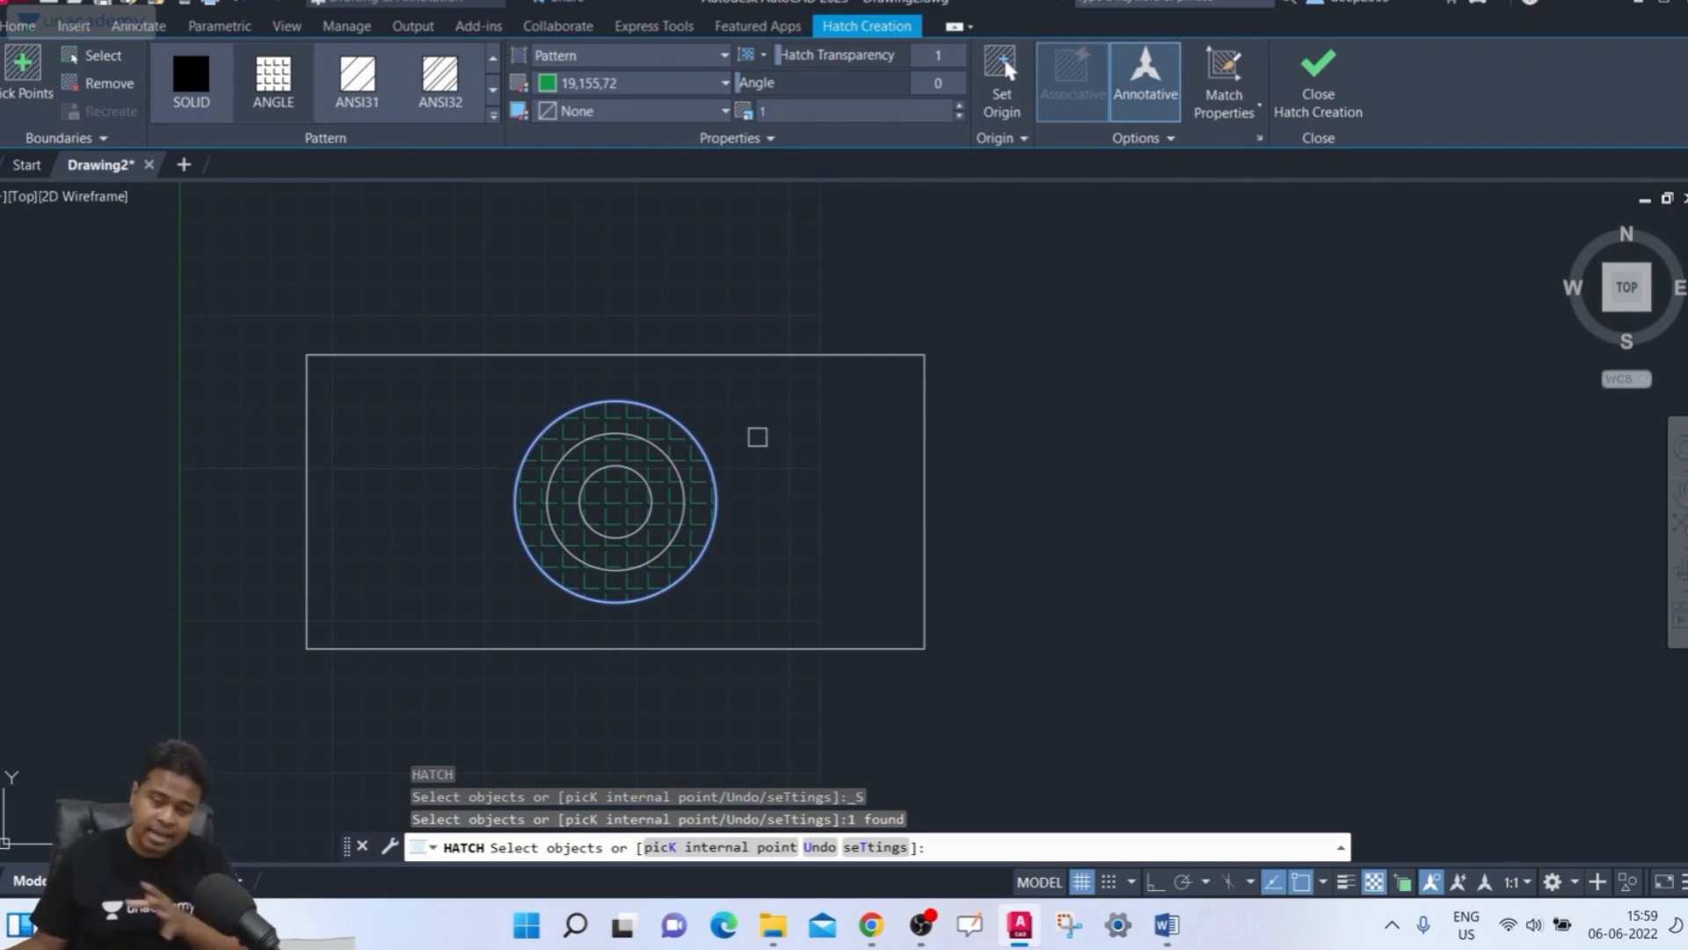
key(Escape)
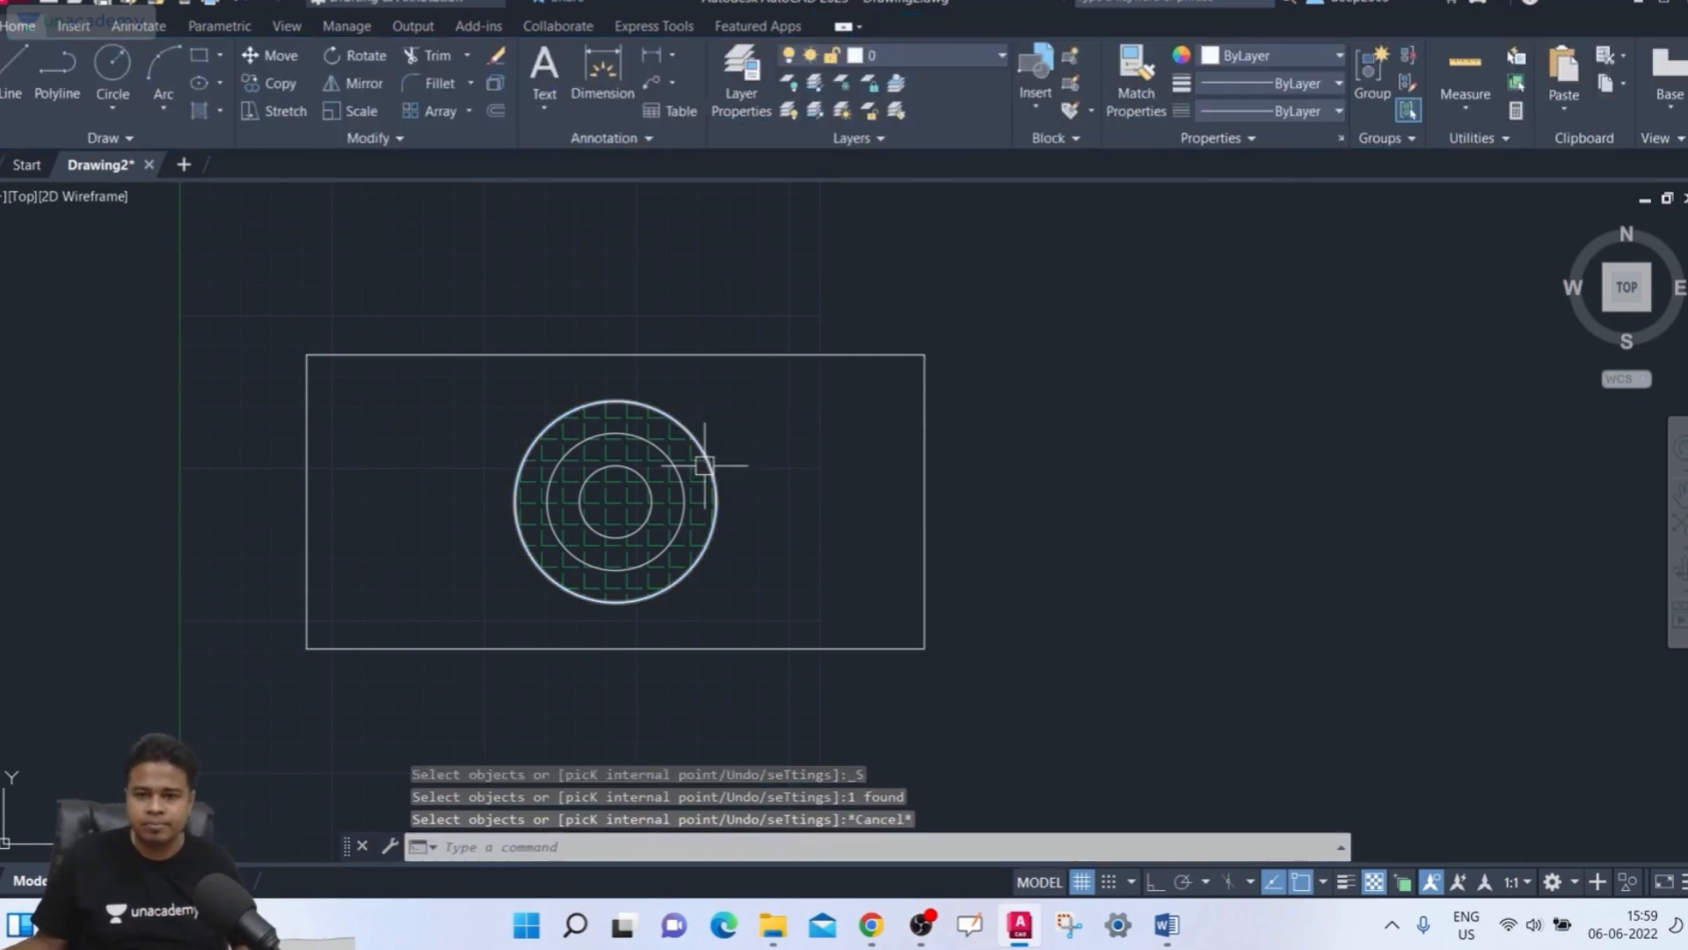
scroll(700, 459, up, 5)
click(698, 506)
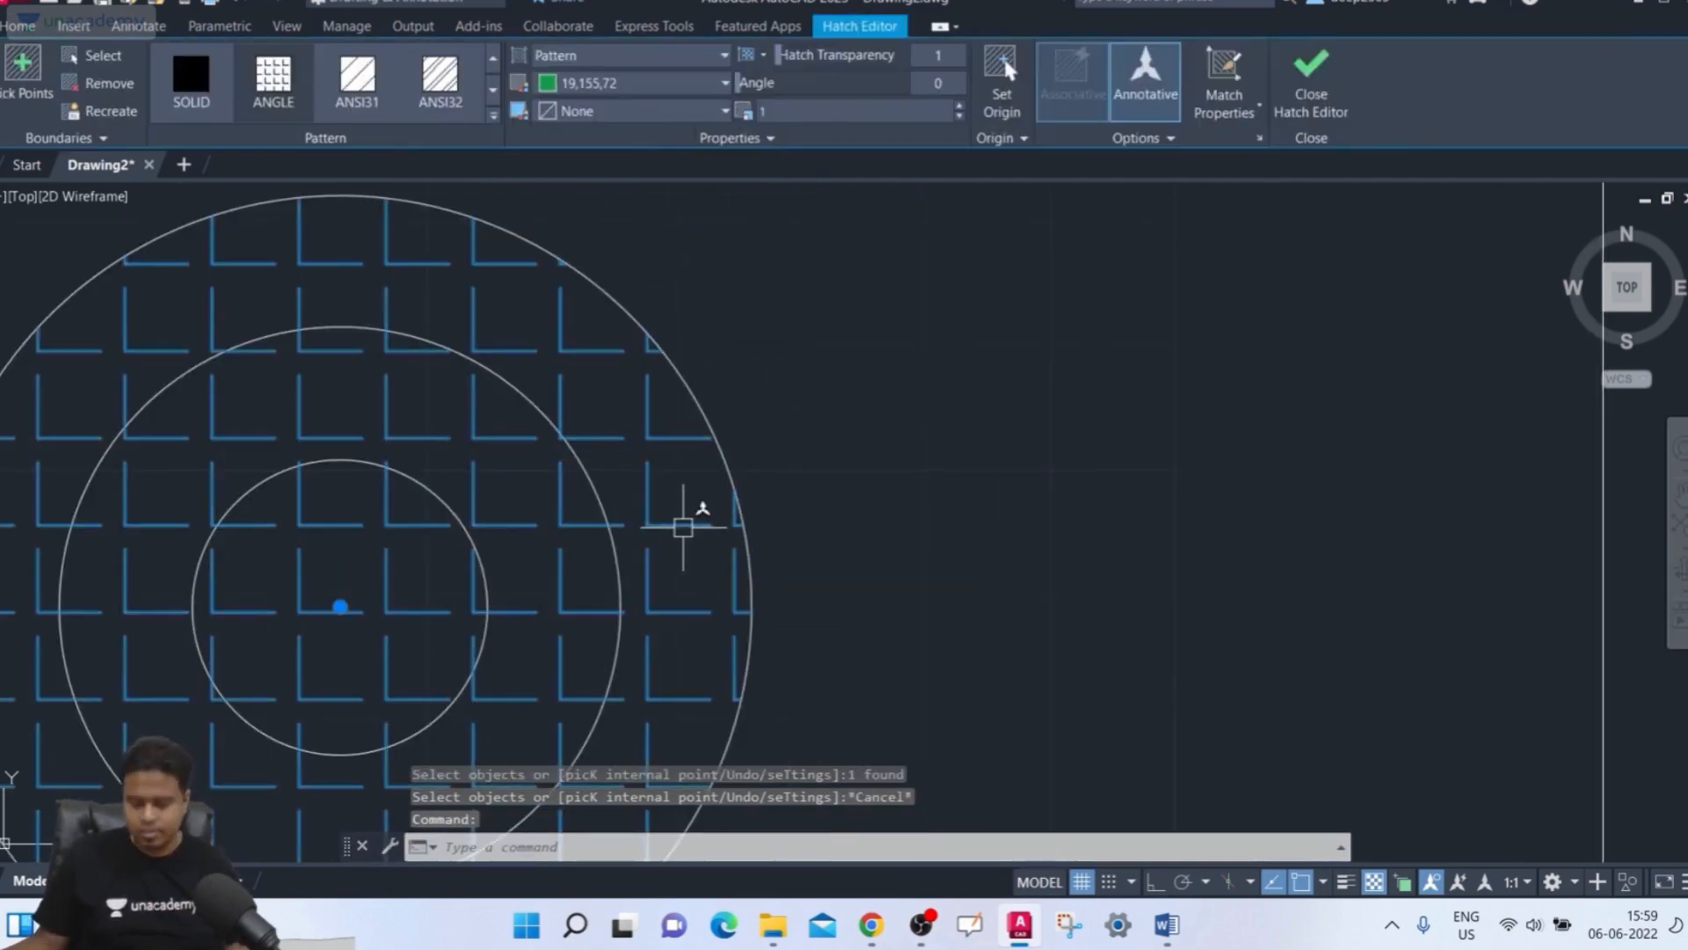
key(Delete)
Hatch the middle circle by selecting it as the boundary object, then delete that hatch
scroll(702, 483, down, 5)
middle_drag(689, 478, 667, 498)
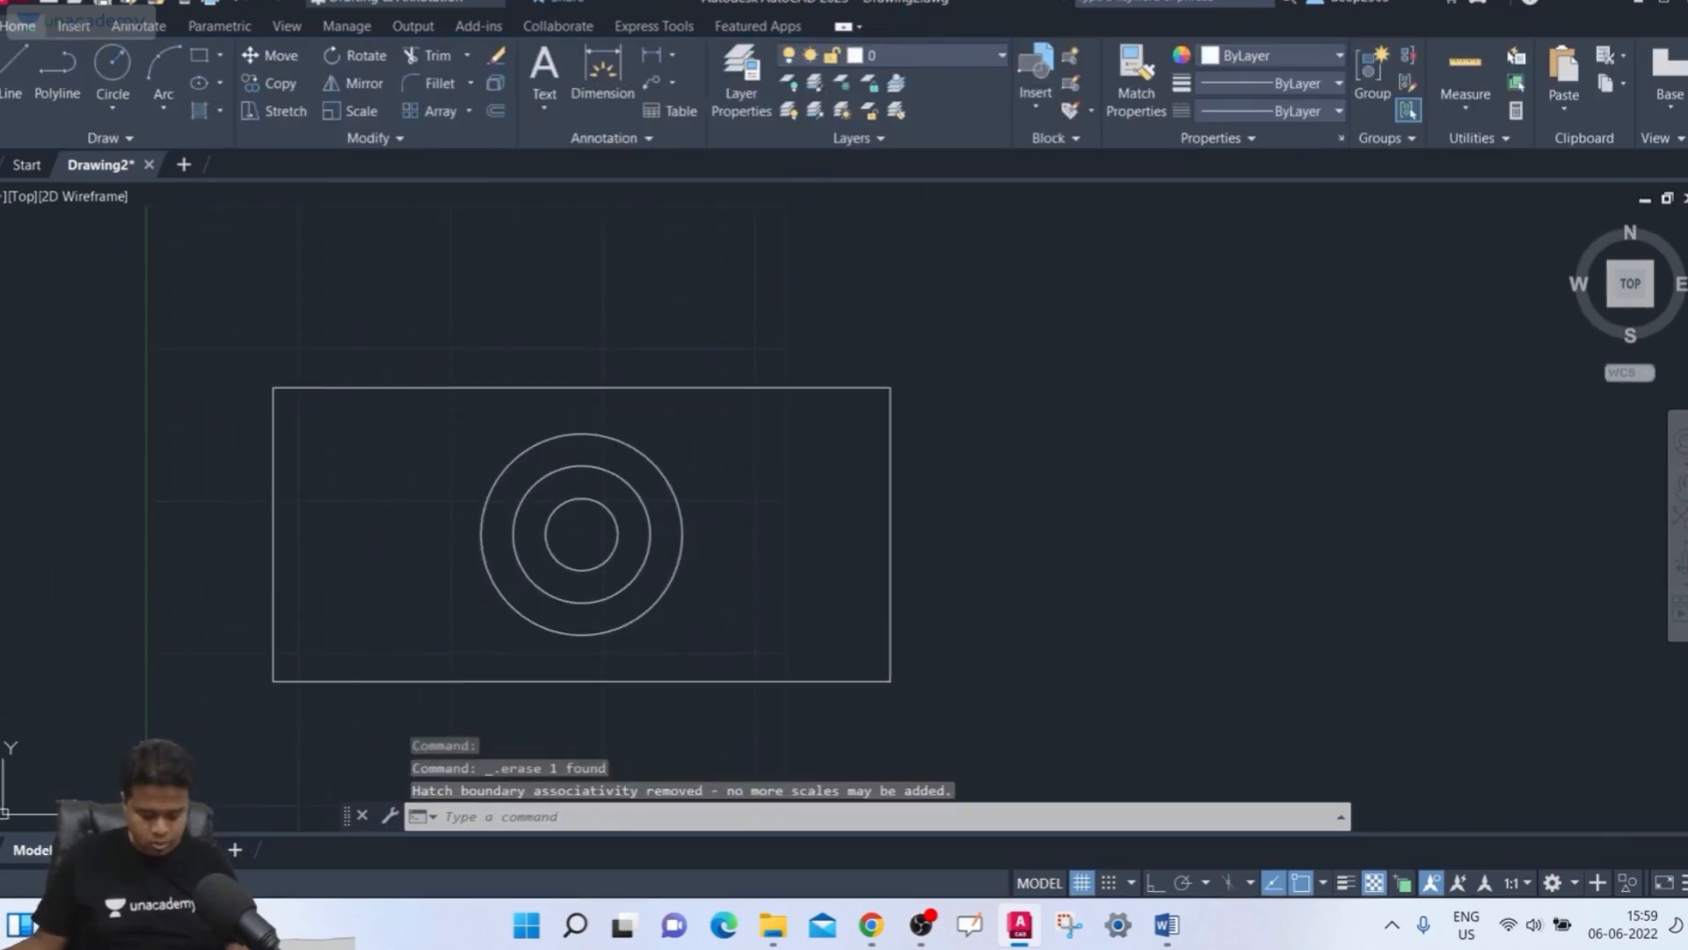
text(h)
key(Return)
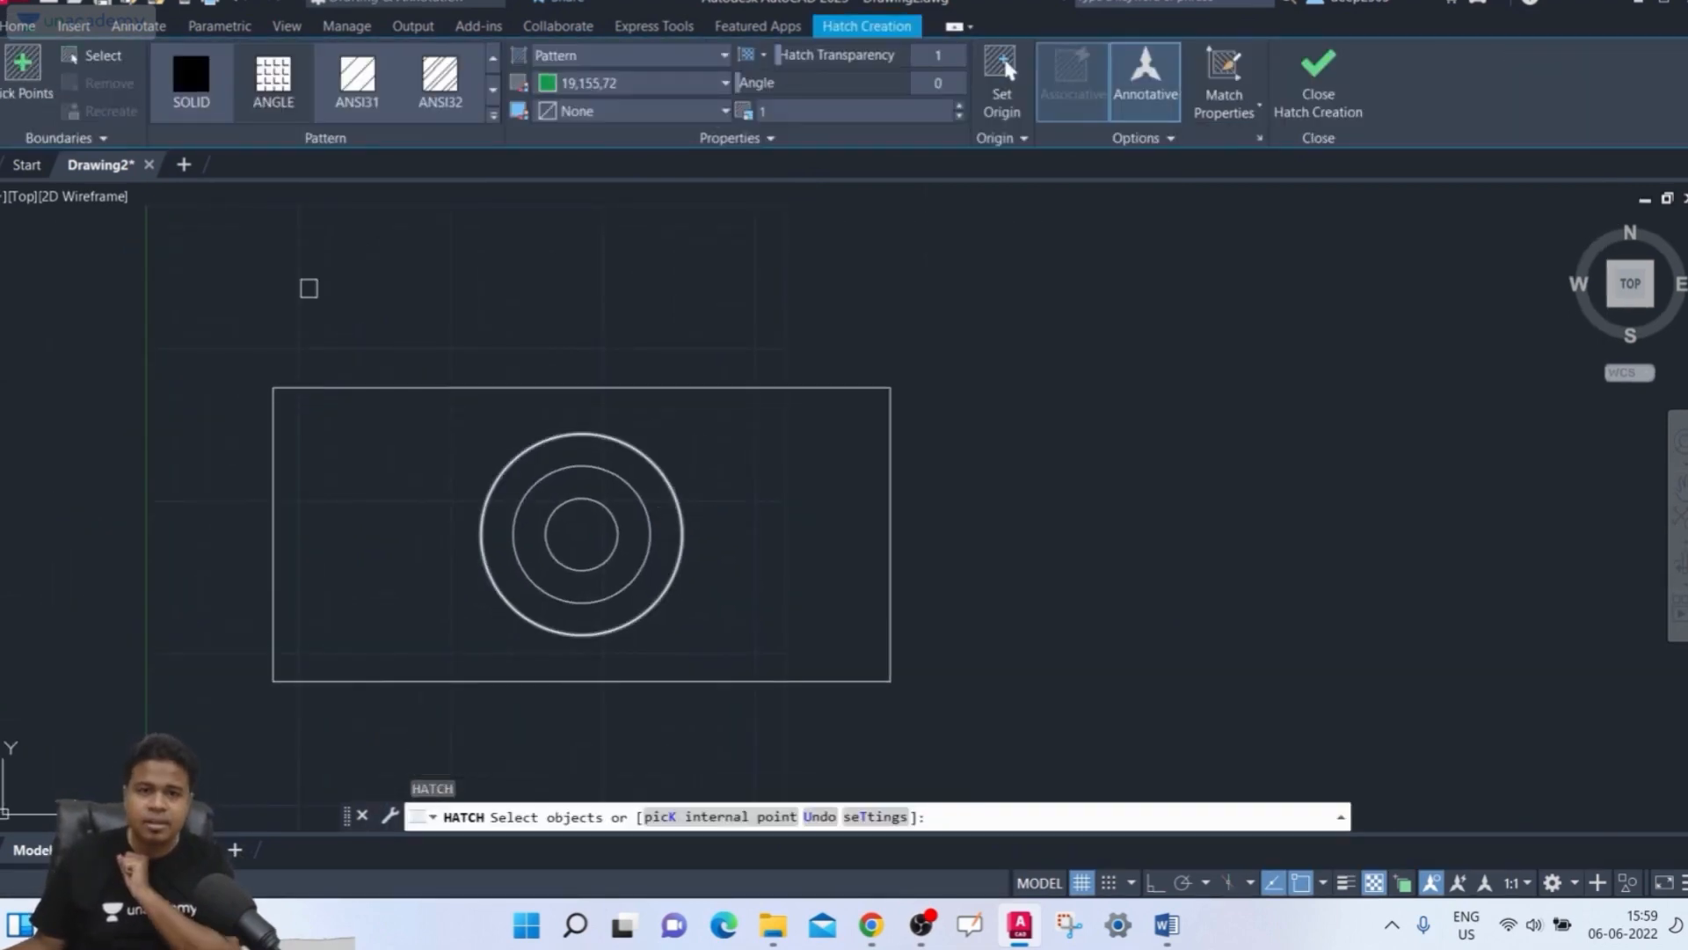
click(113, 64)
scroll(565, 395, up, 3)
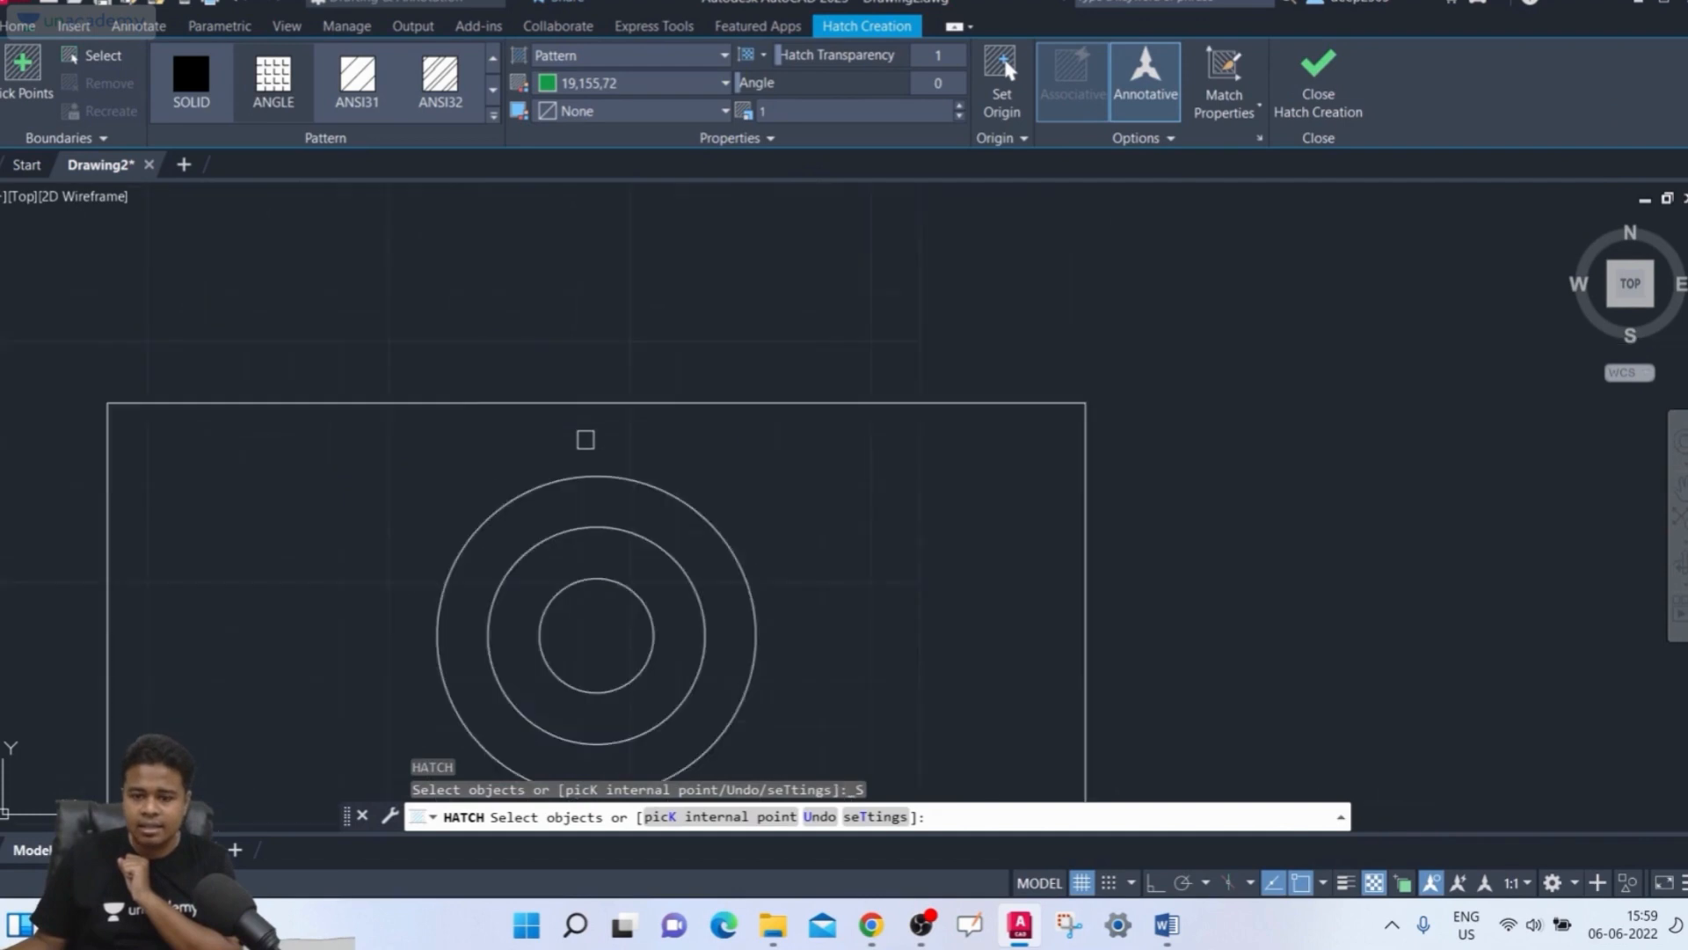
middle_drag(586, 440, 572, 313)
click(648, 428)
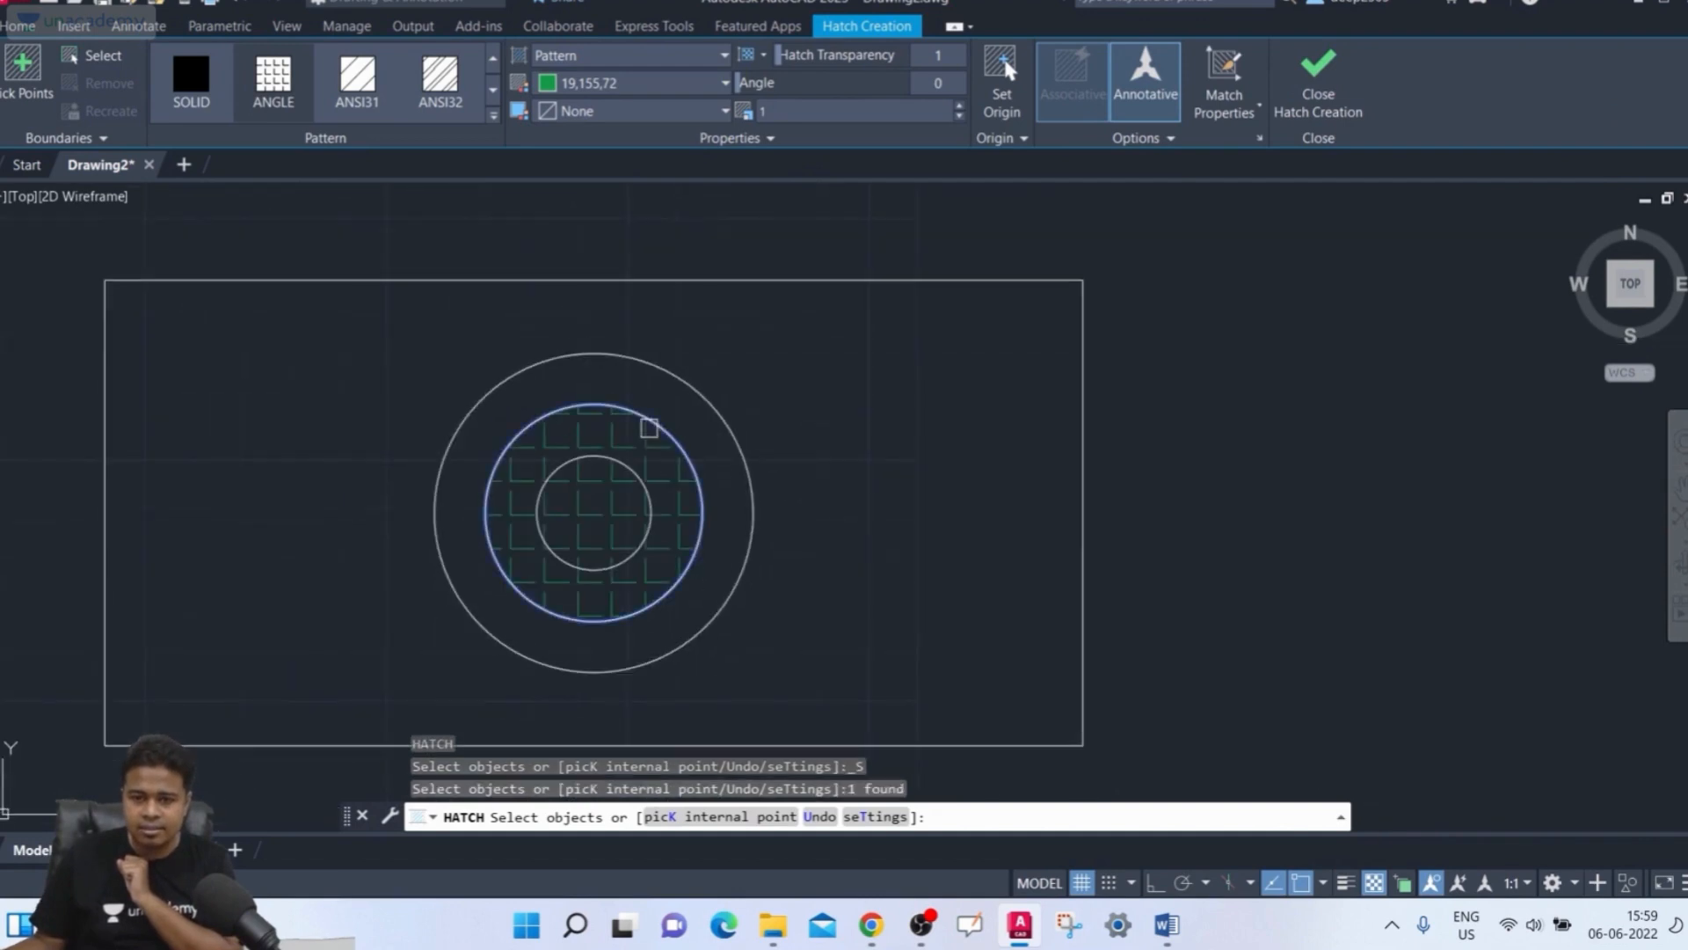
scroll(892, 428, up, 2)
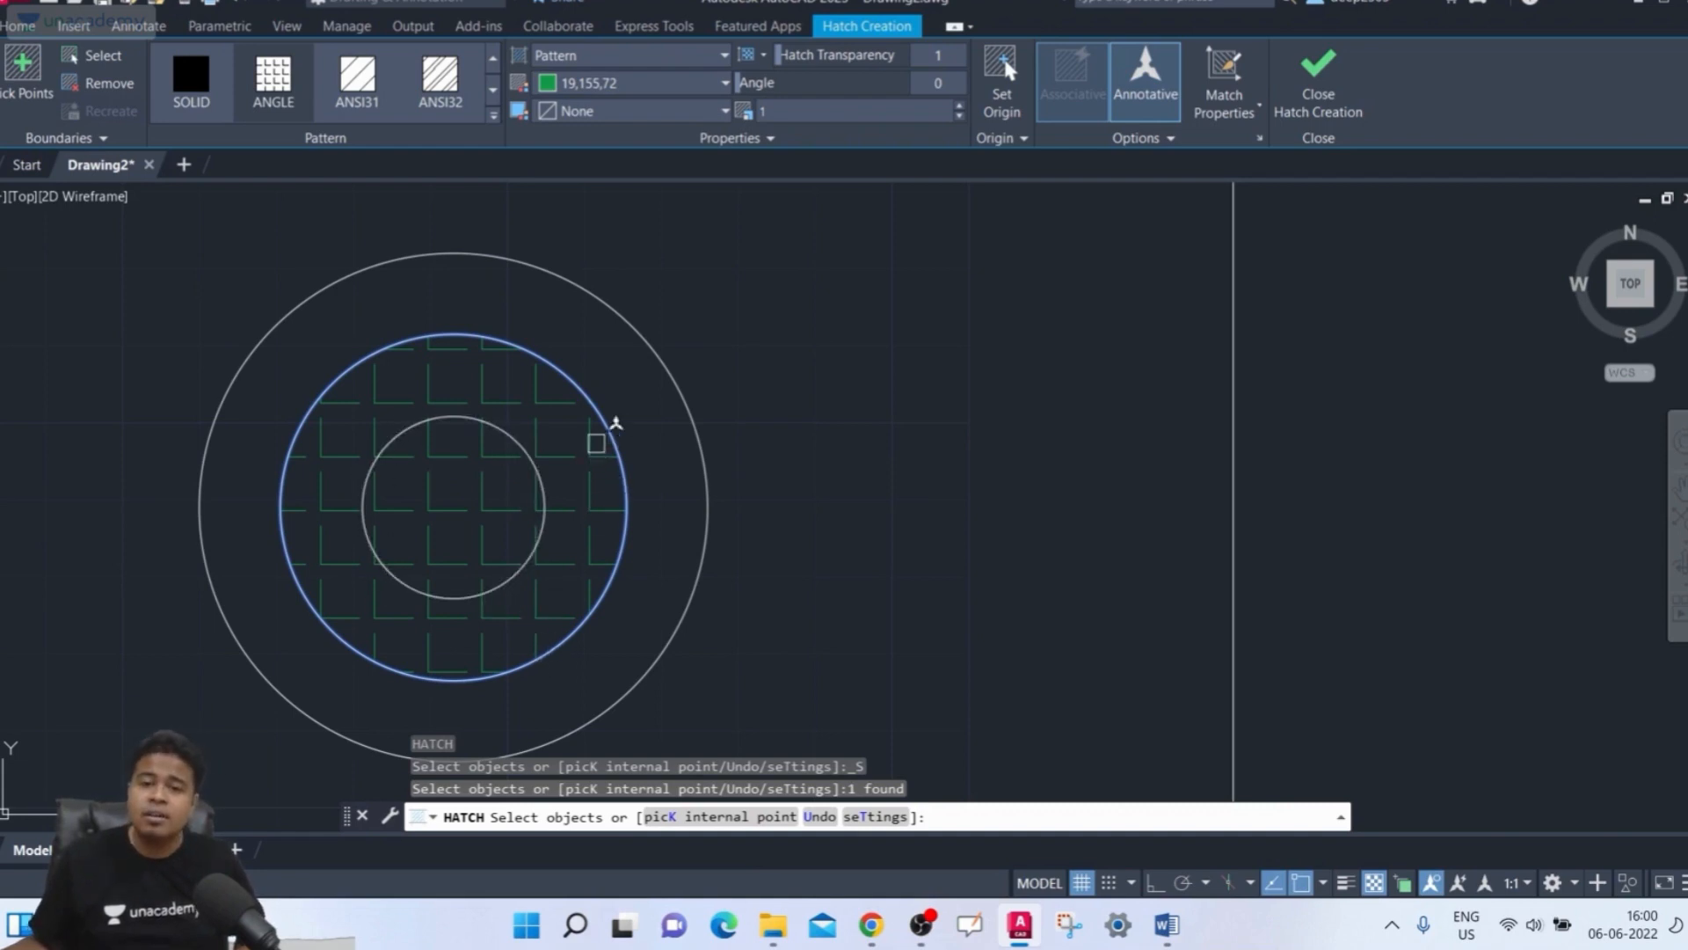
click(95, 65)
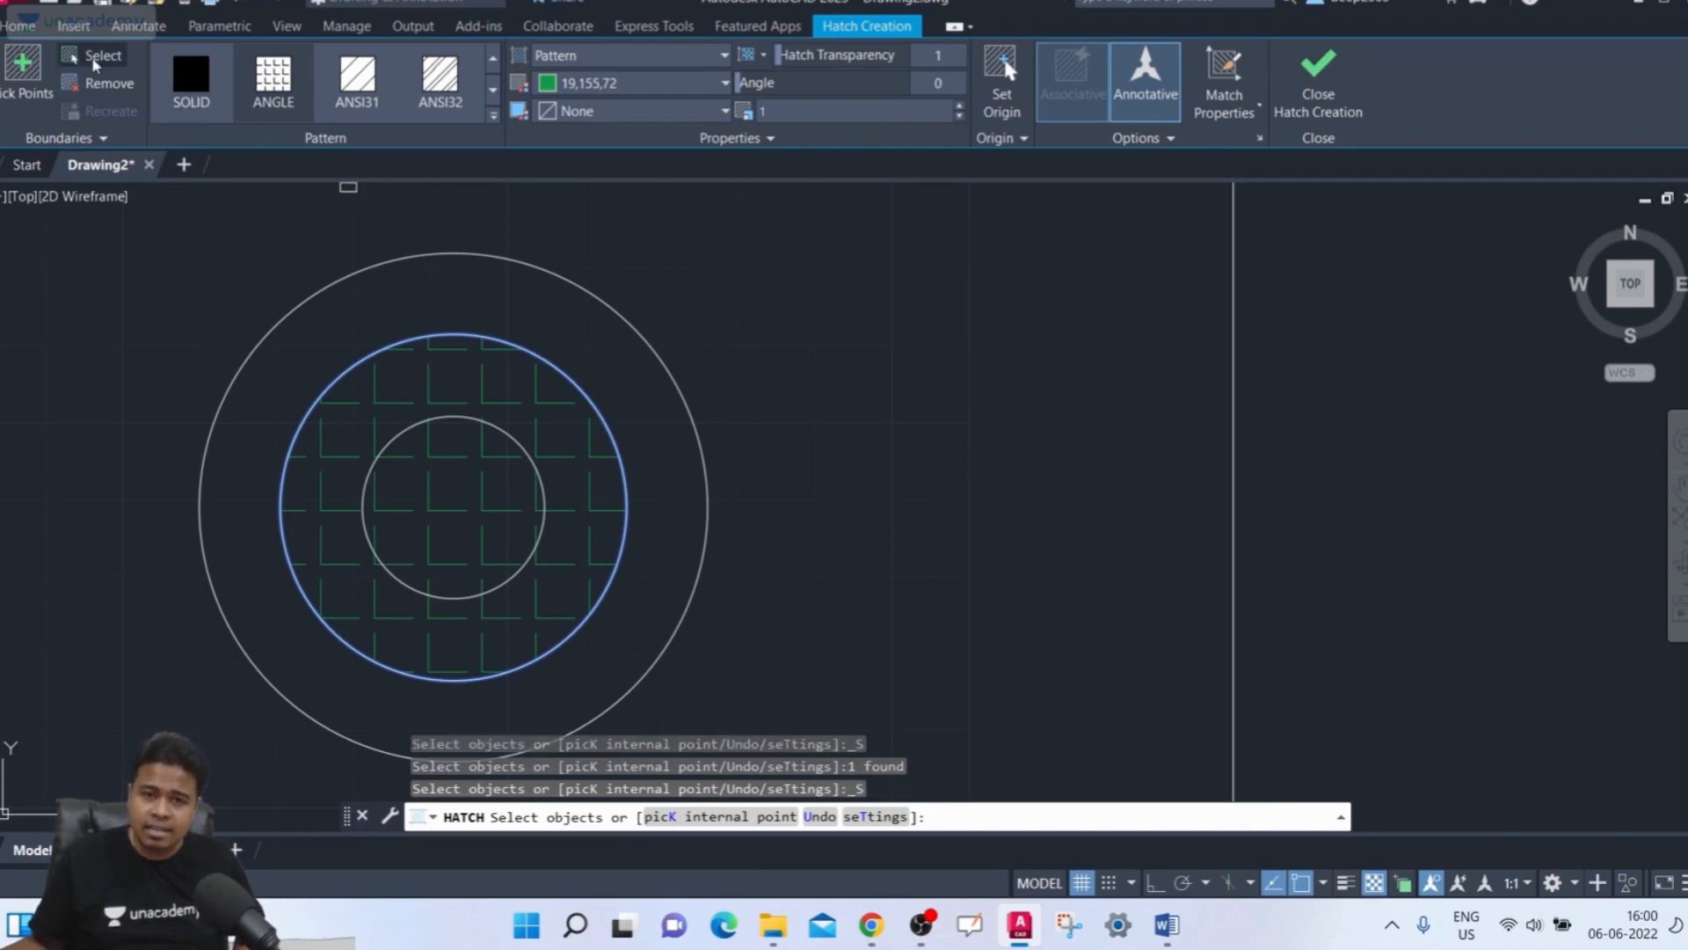
key(Escape)
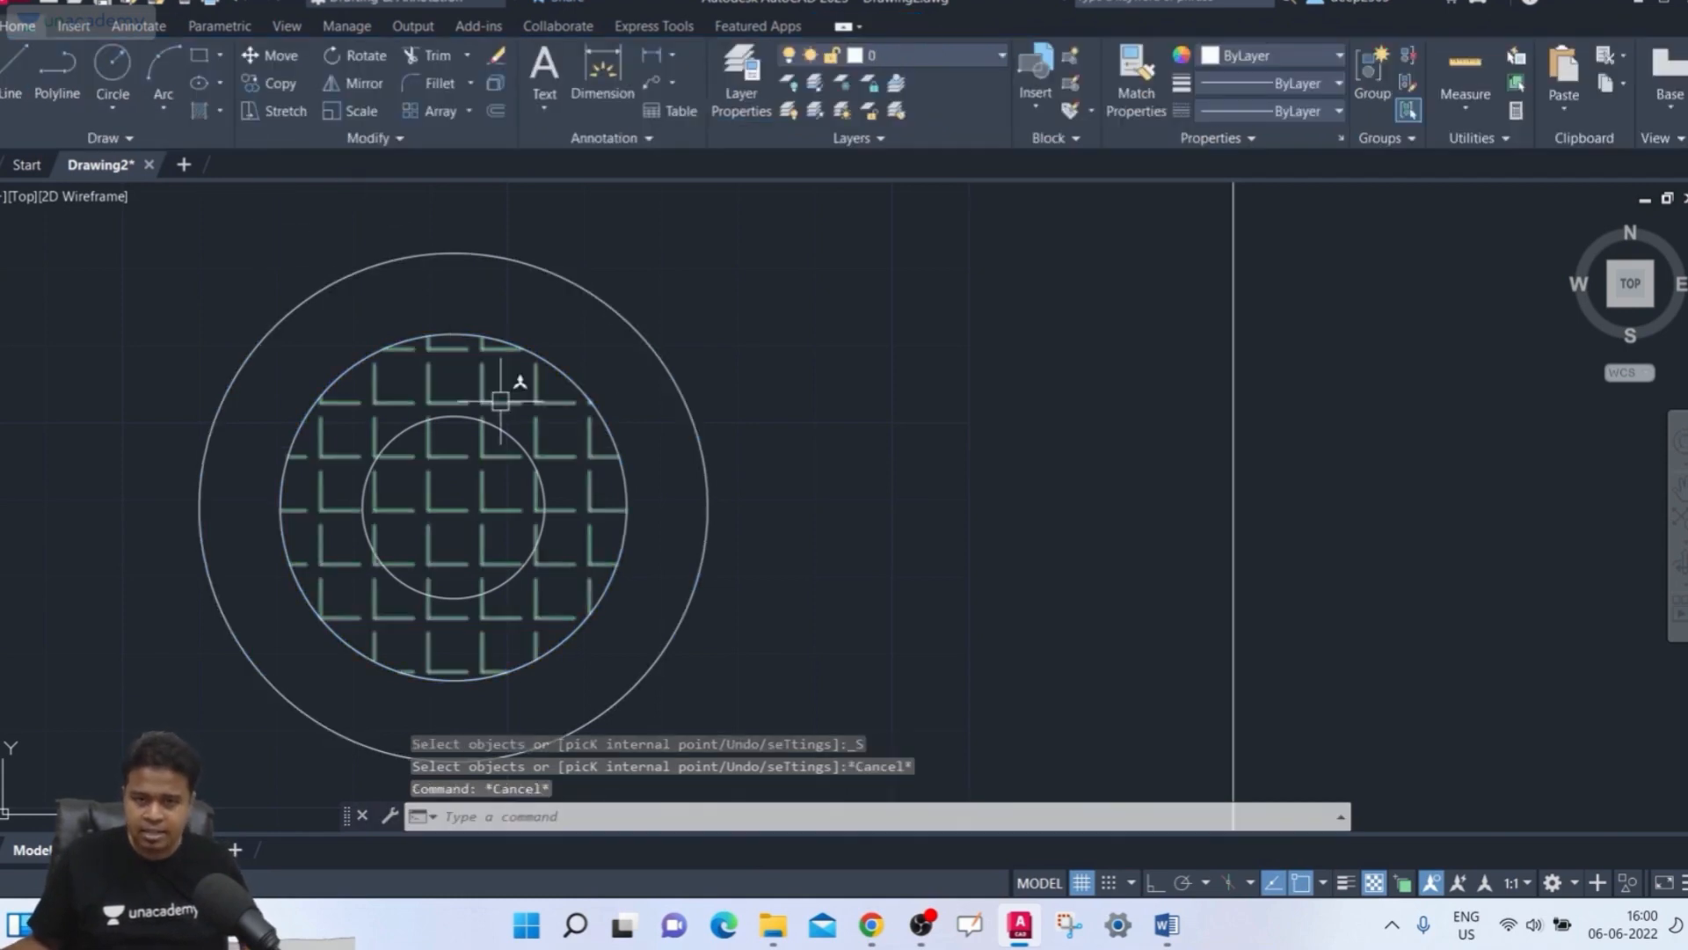
click(529, 403)
key(Delete)
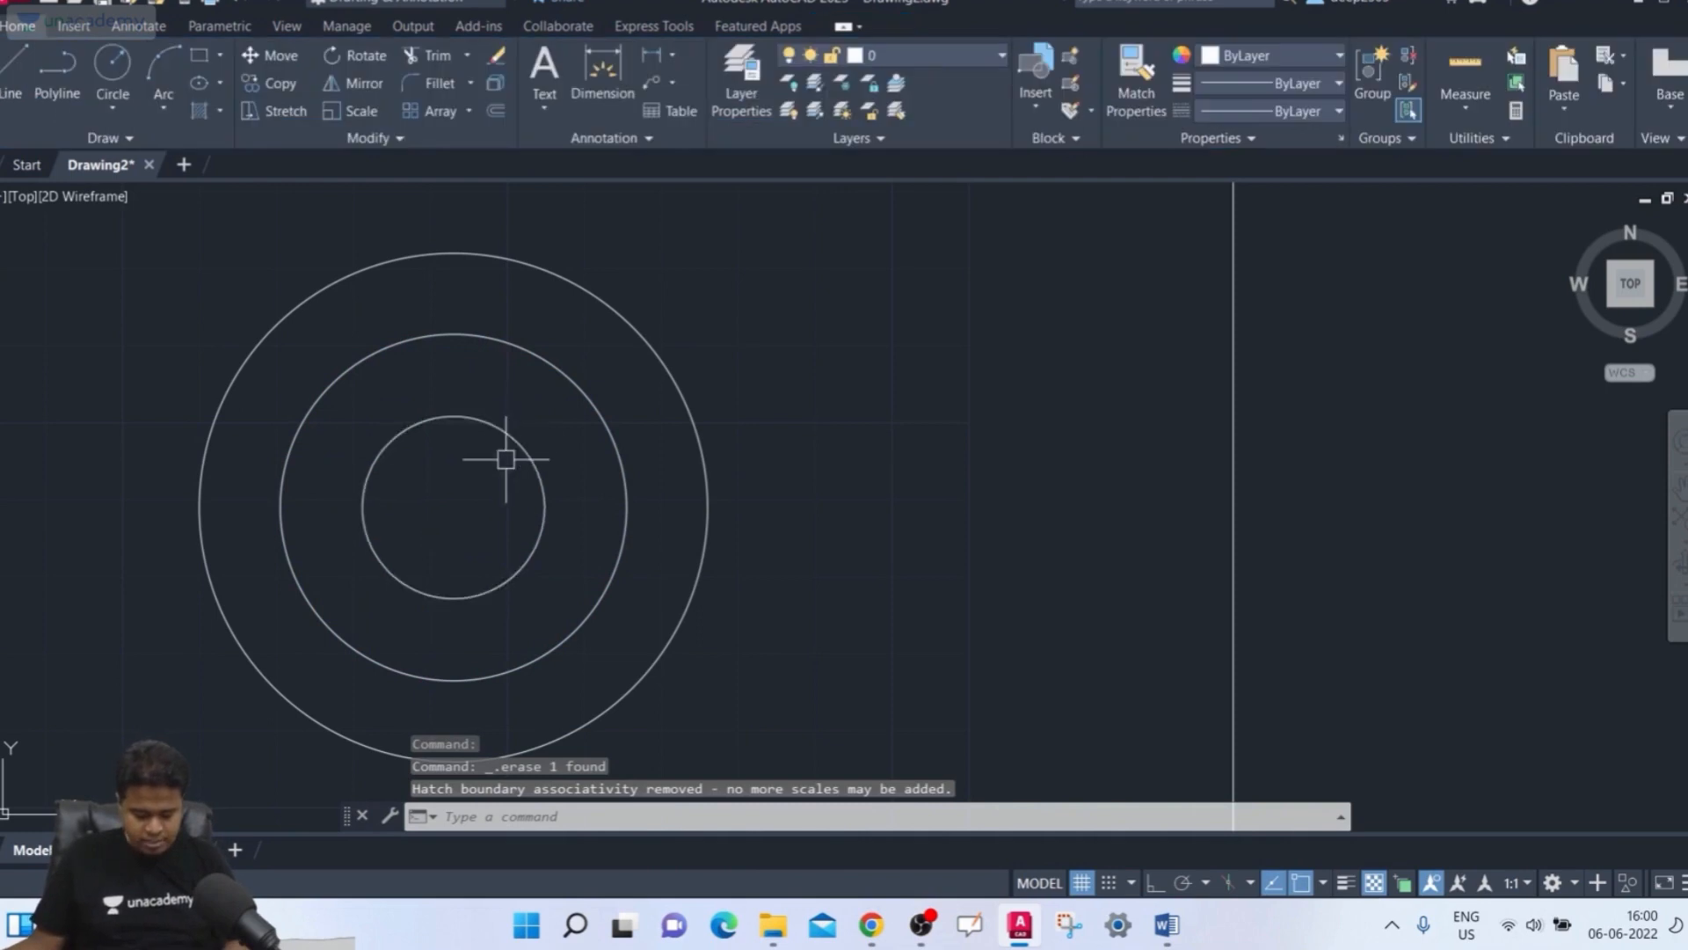
Start a new hatch by picking a point inside the rectangle outside the circles, continuing hatching despite the open boundary
text(h)
key(Return)
click(109, 60)
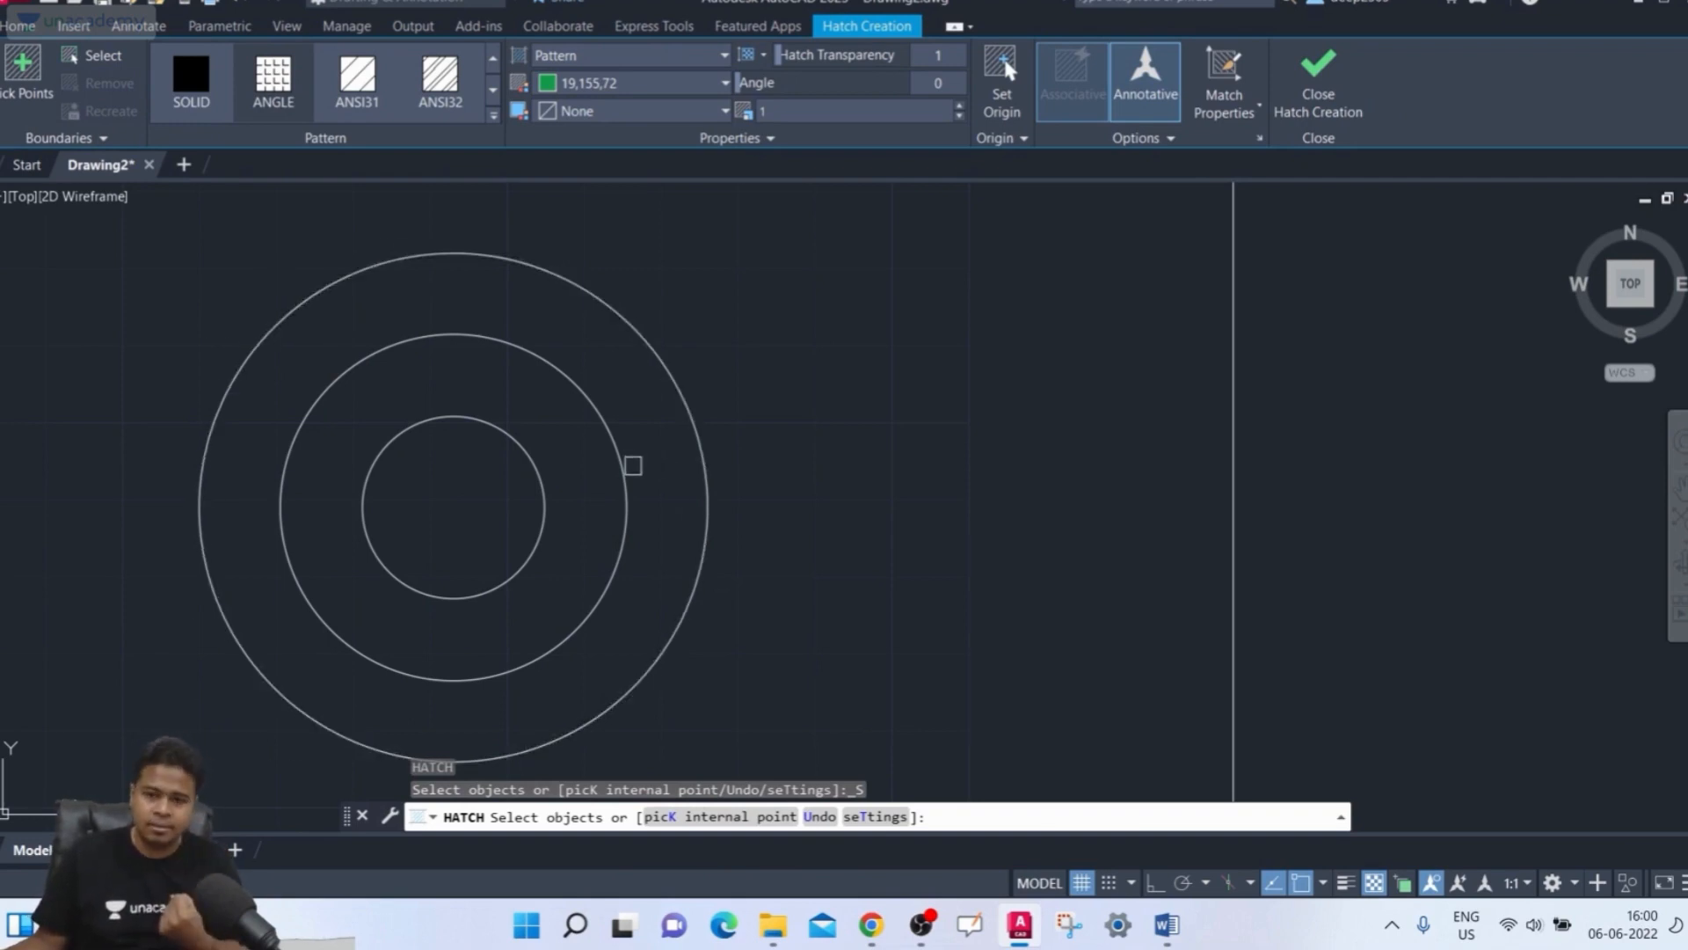
scroll(633, 465, down, 4)
middle_drag(645, 460, 673, 416)
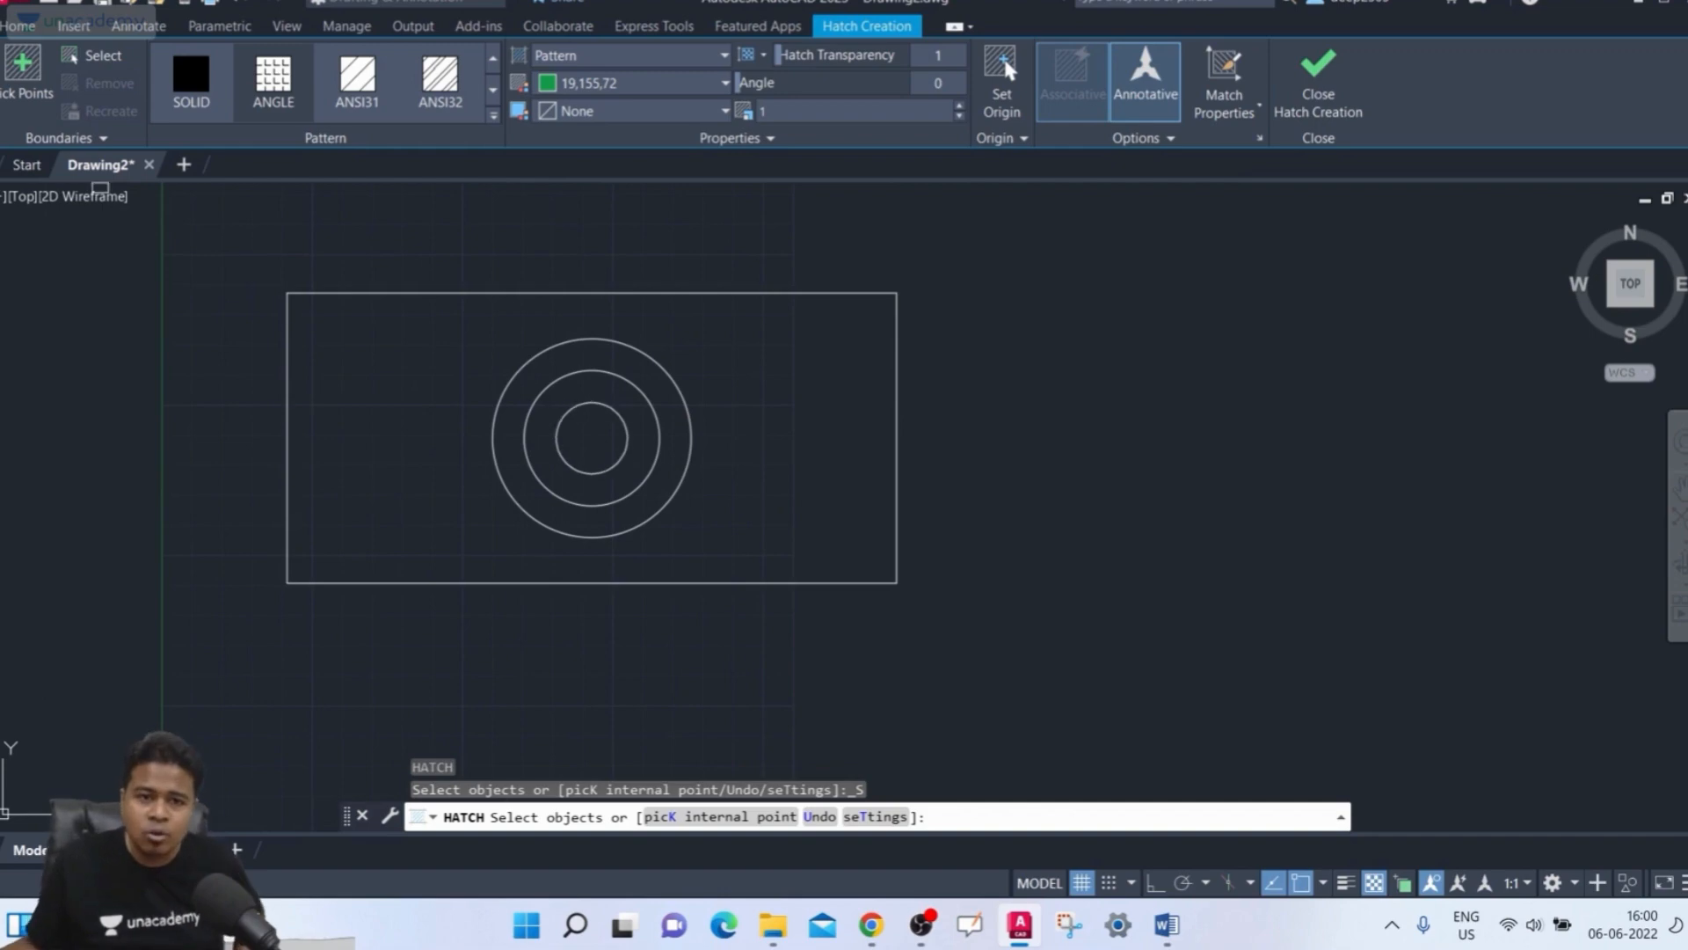
click(4, 67)
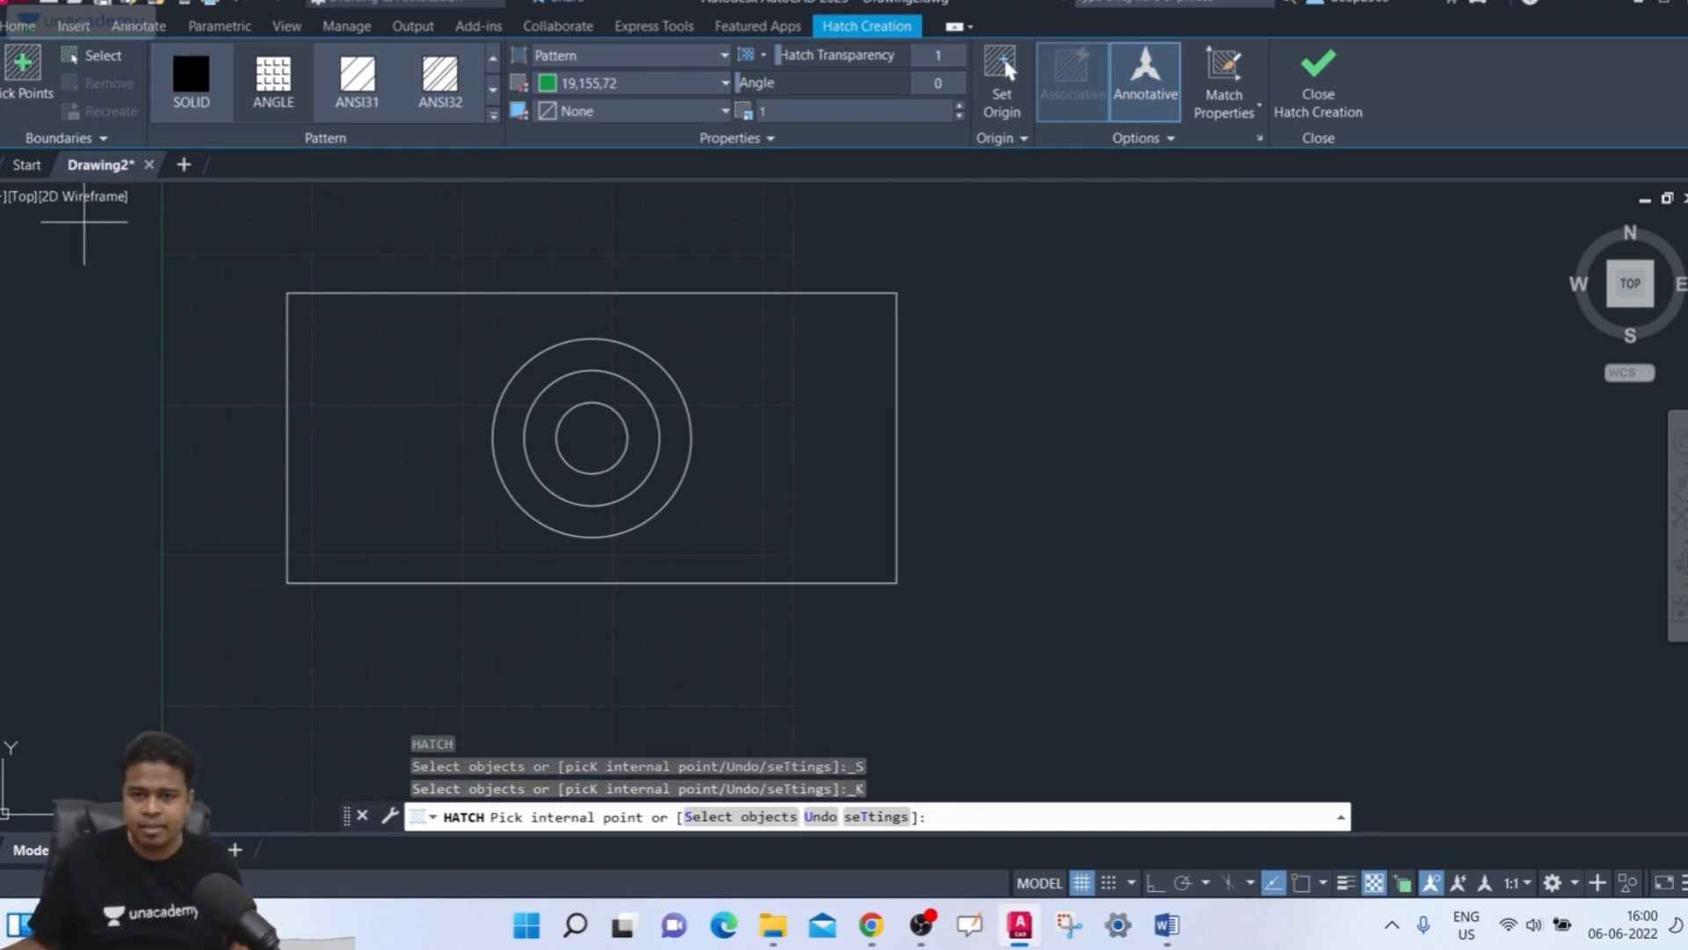
click(1221, 138)
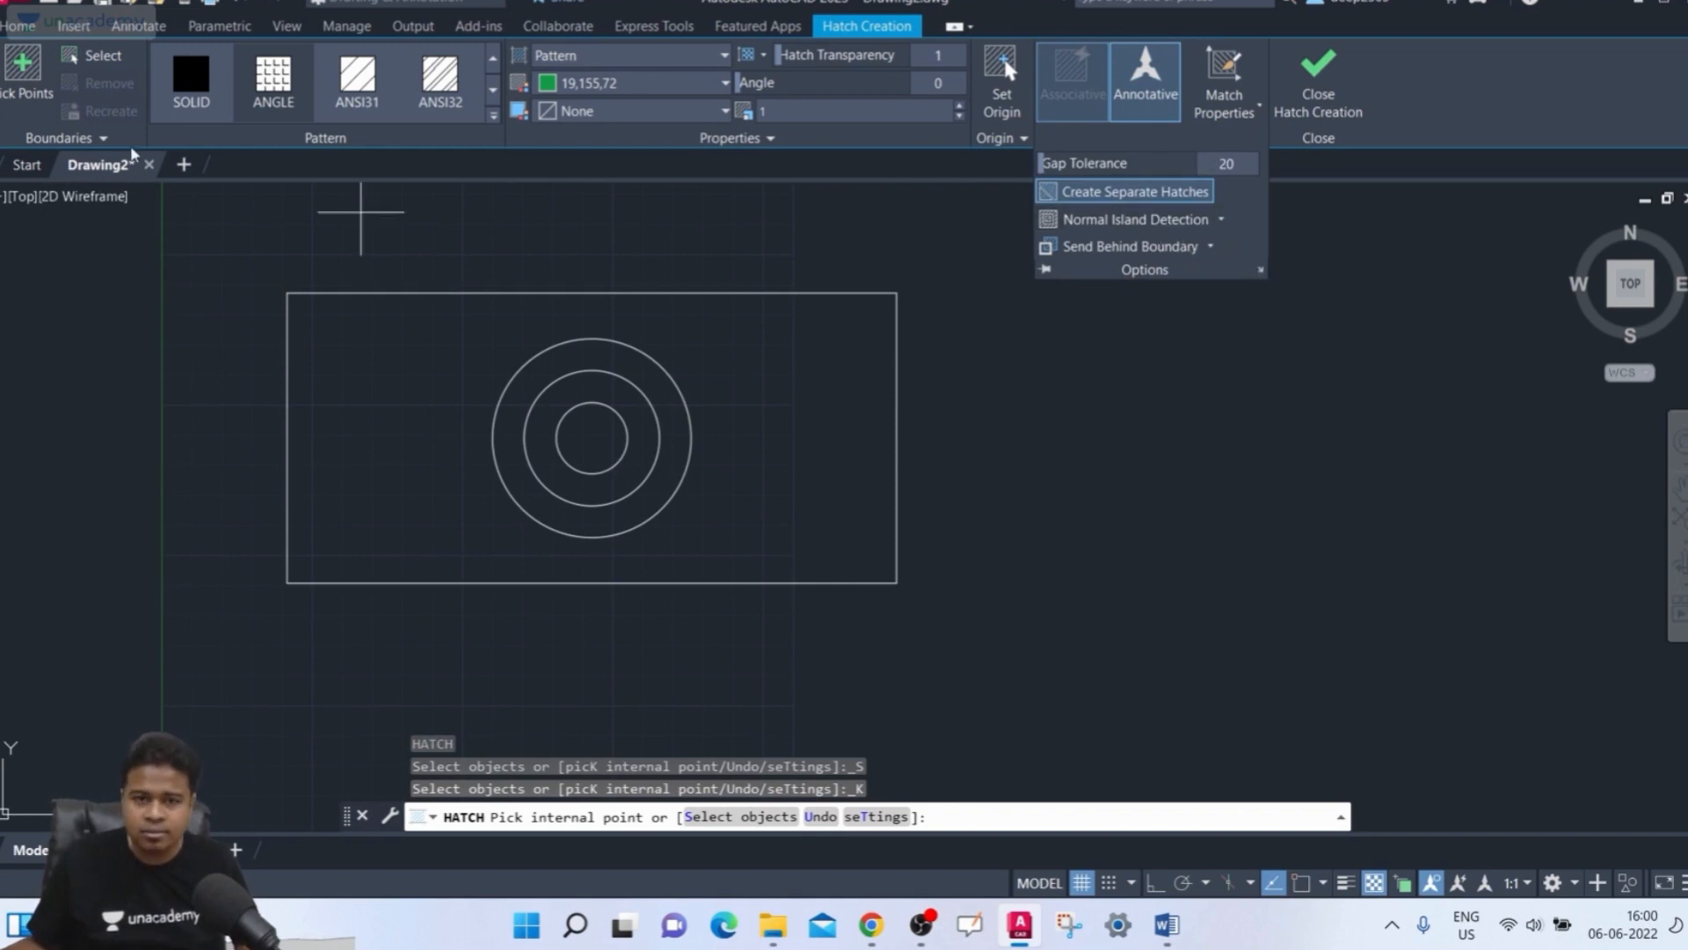
click(24, 74)
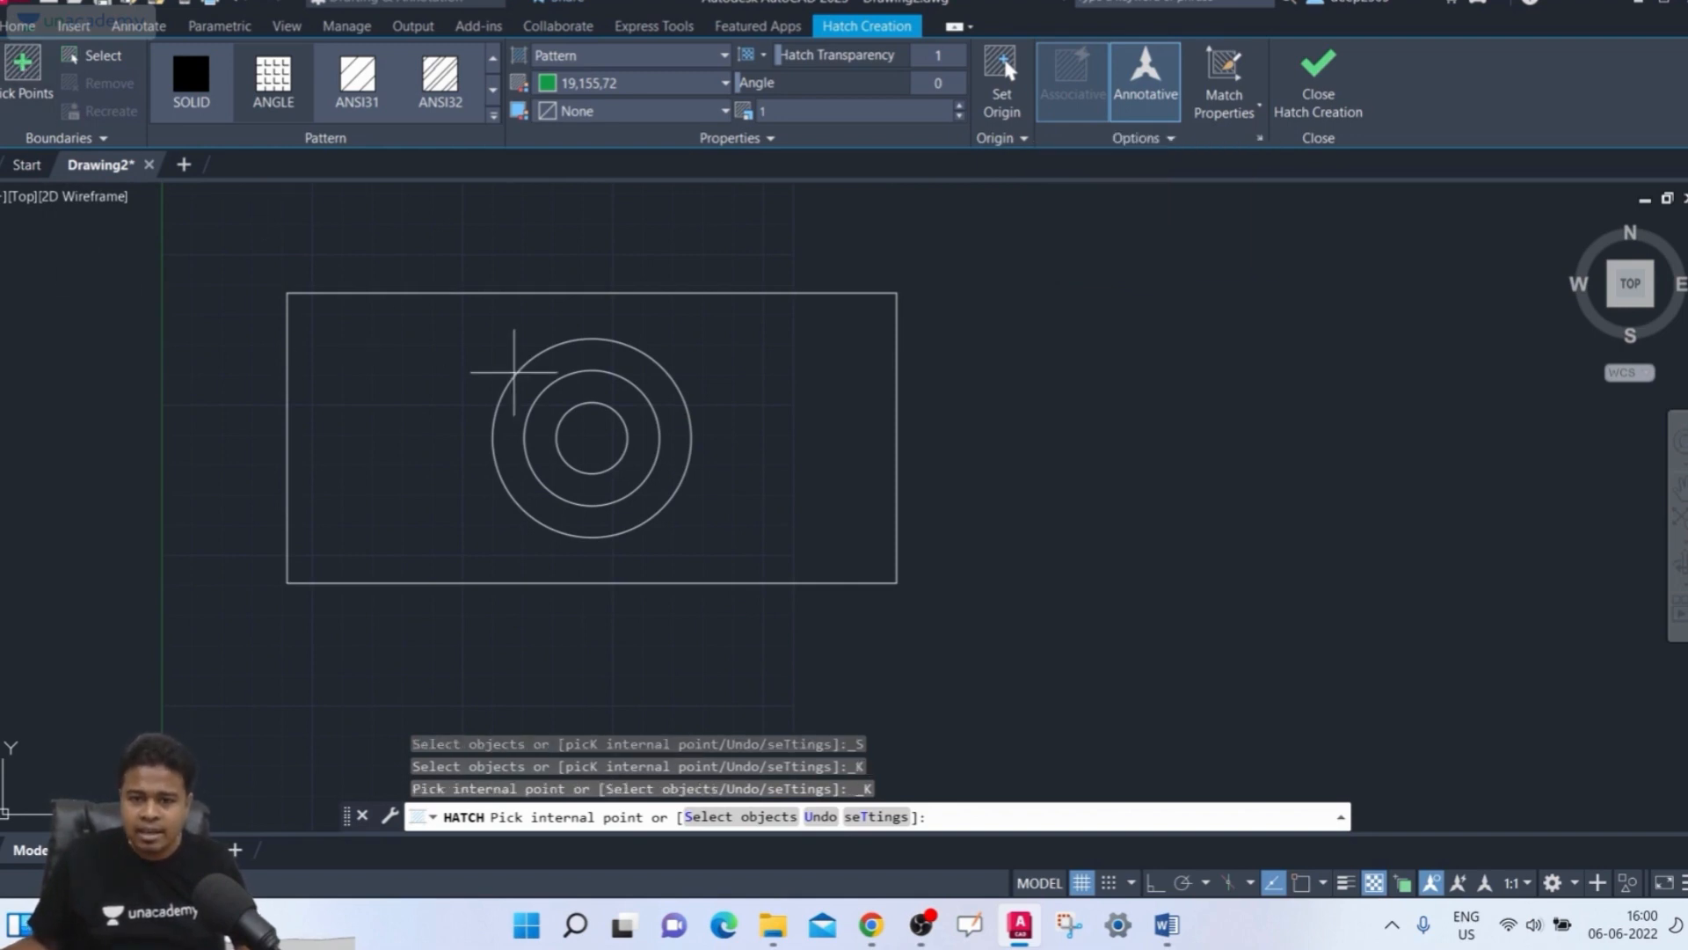
click(422, 377)
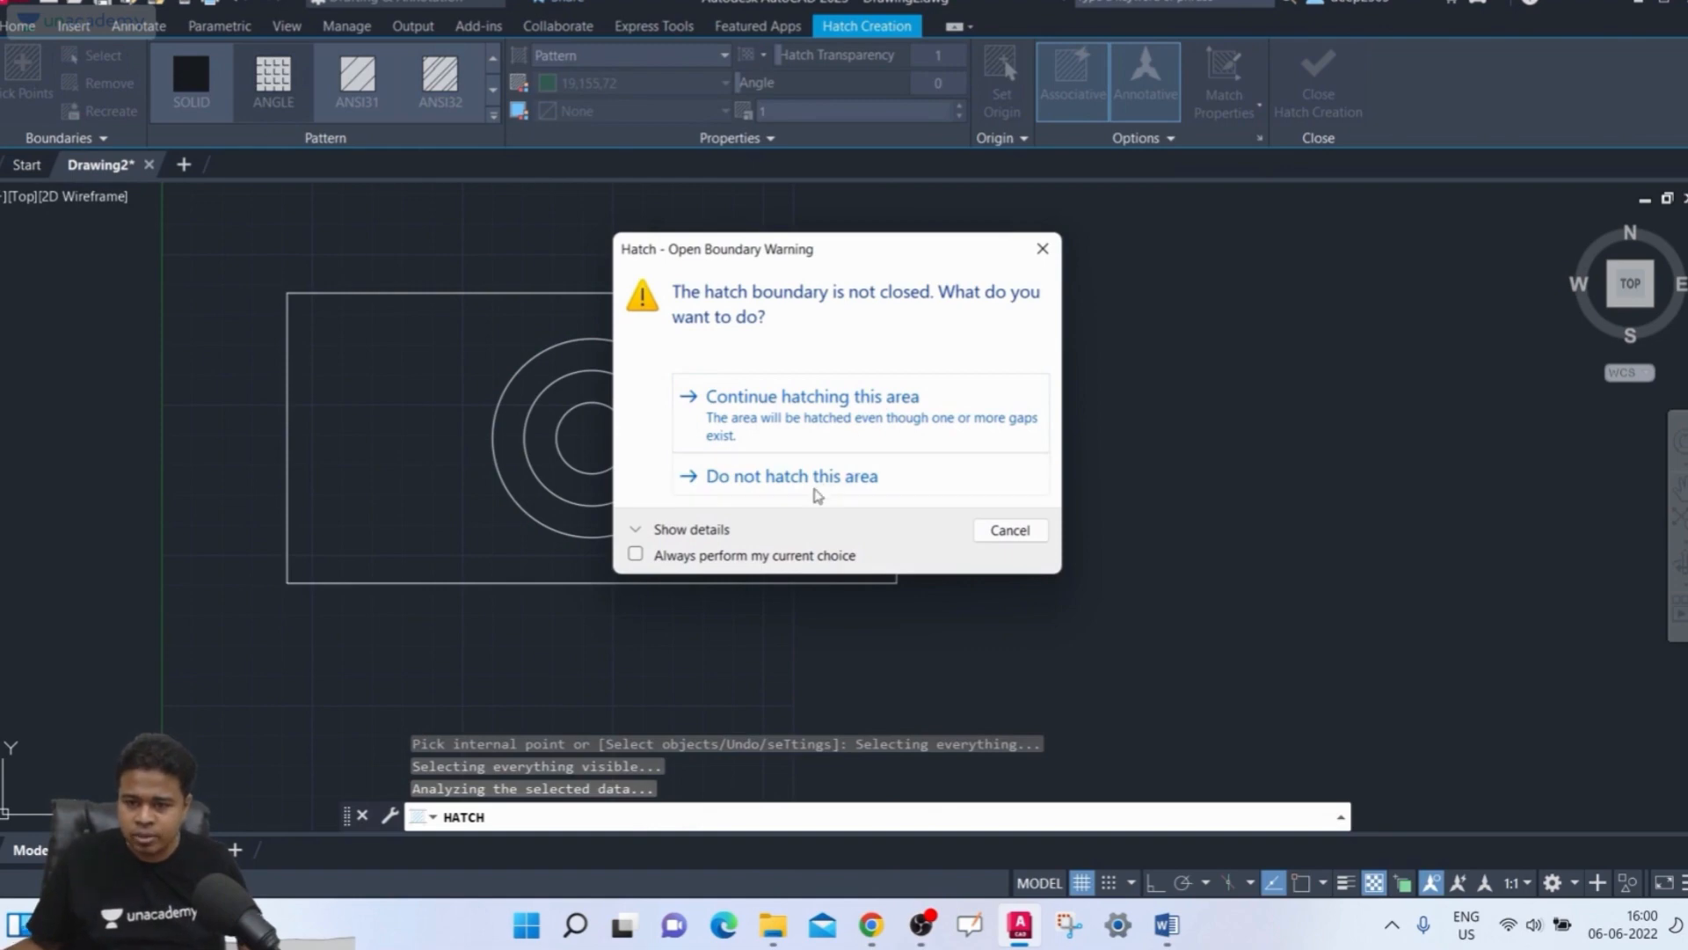
click(864, 406)
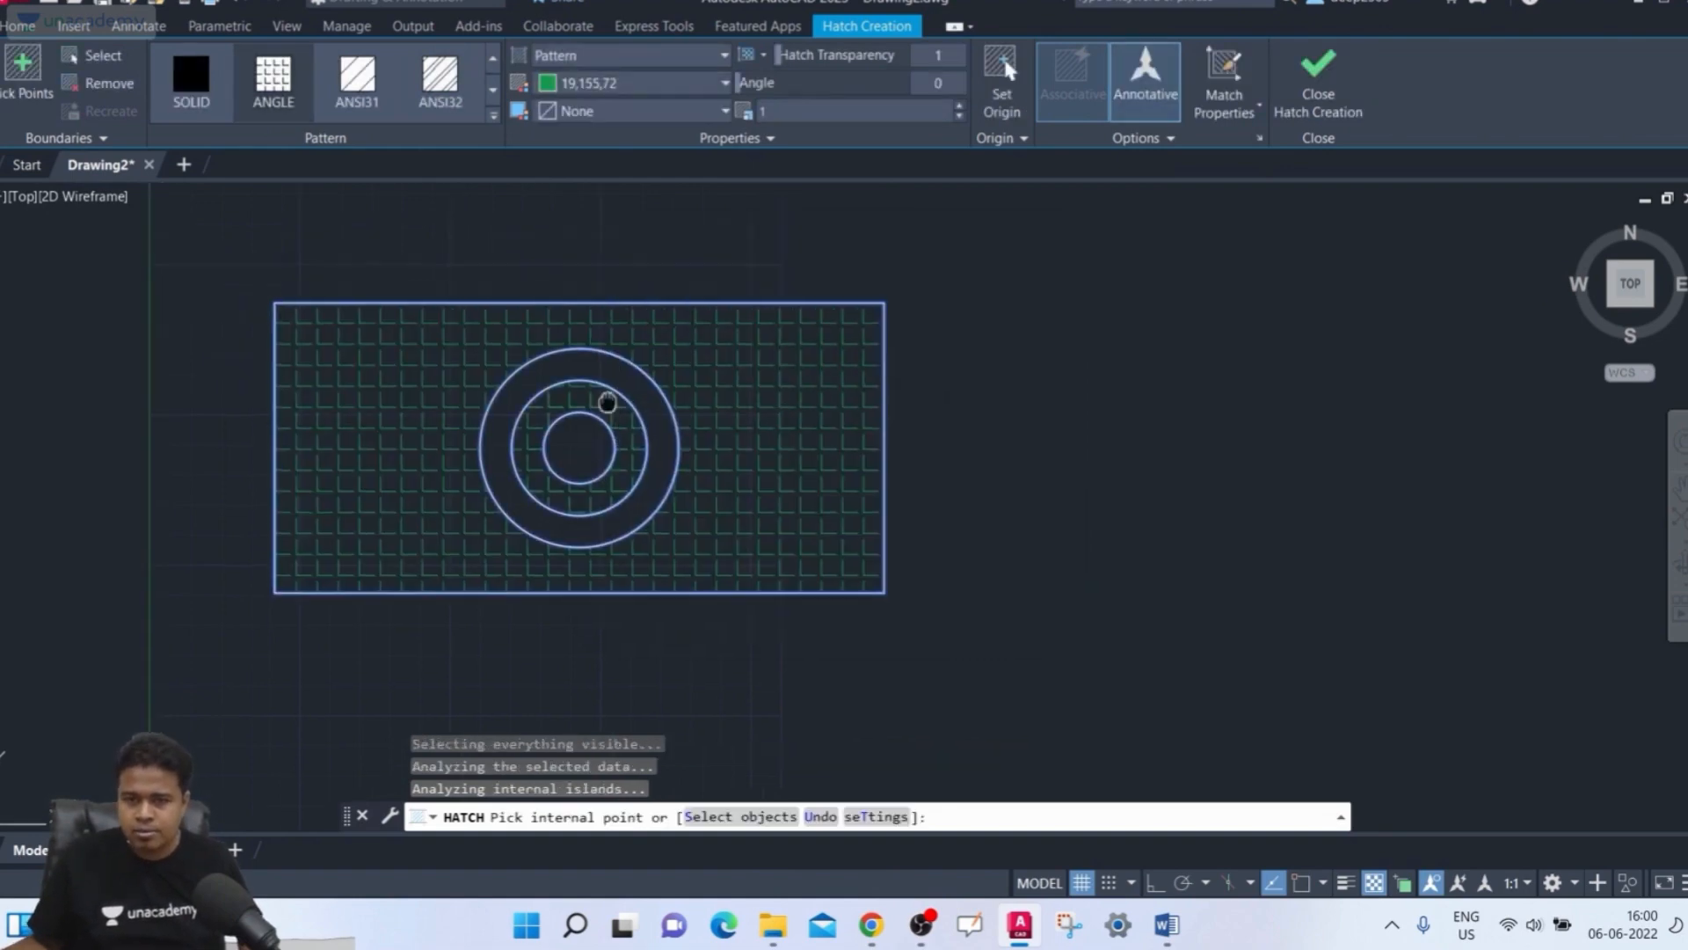
Review the hatch options, finish the rectangle hatch, and delete it
scroll(602, 405, up, 2)
scroll(597, 412, down, 2)
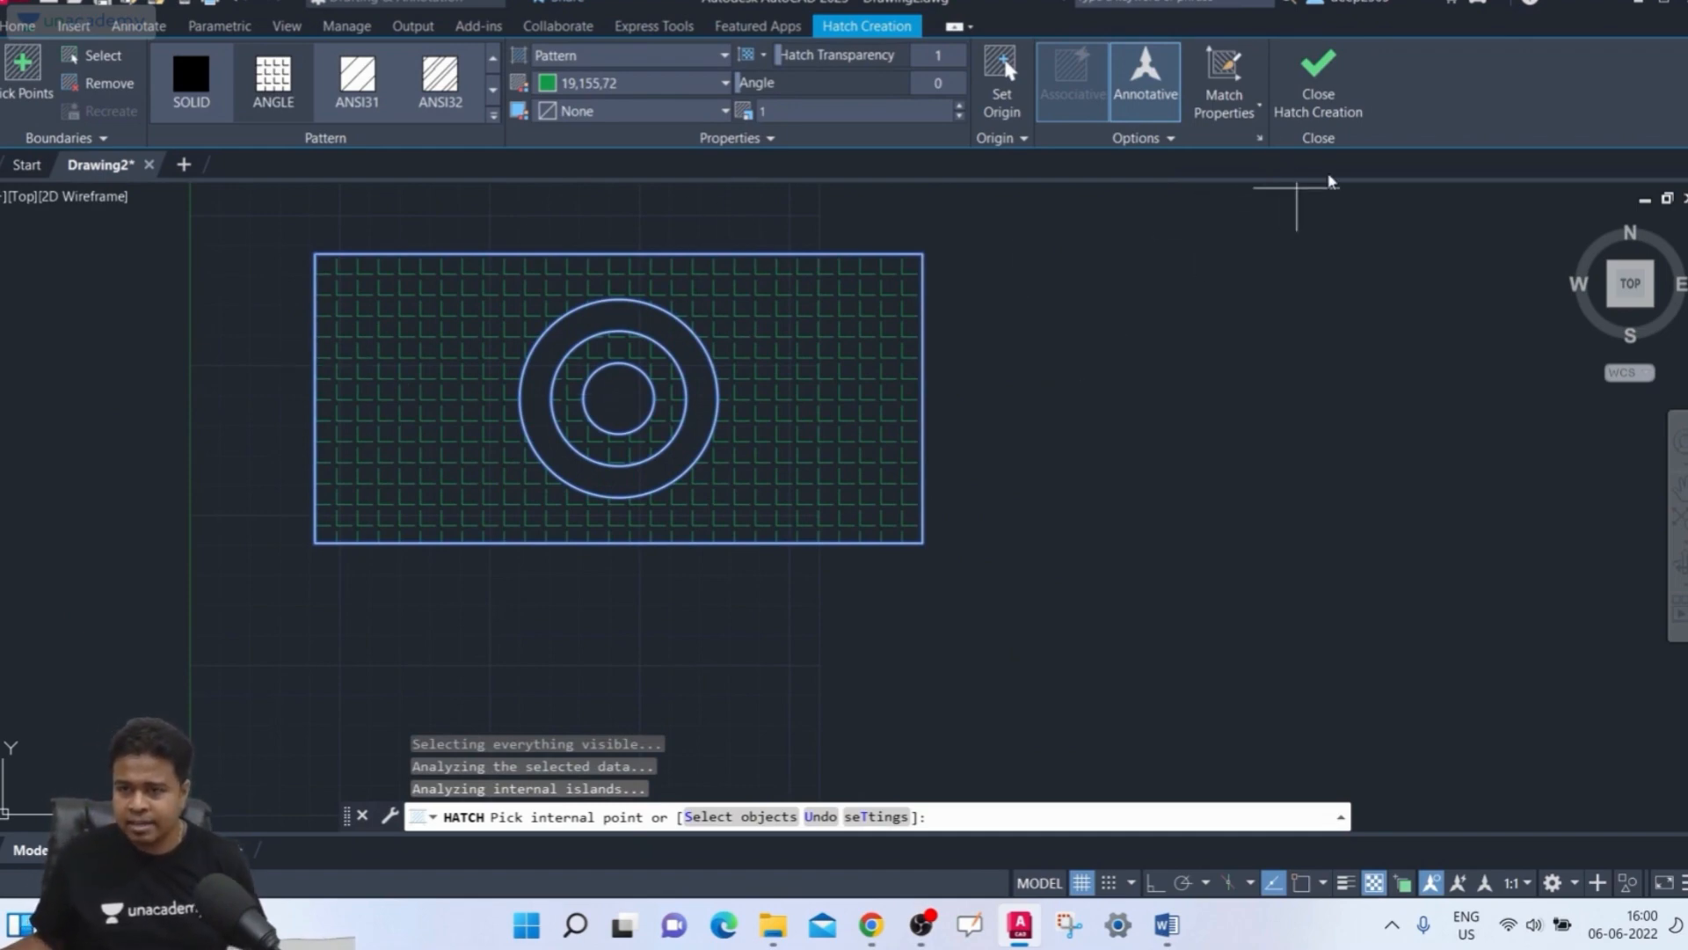
click(1170, 138)
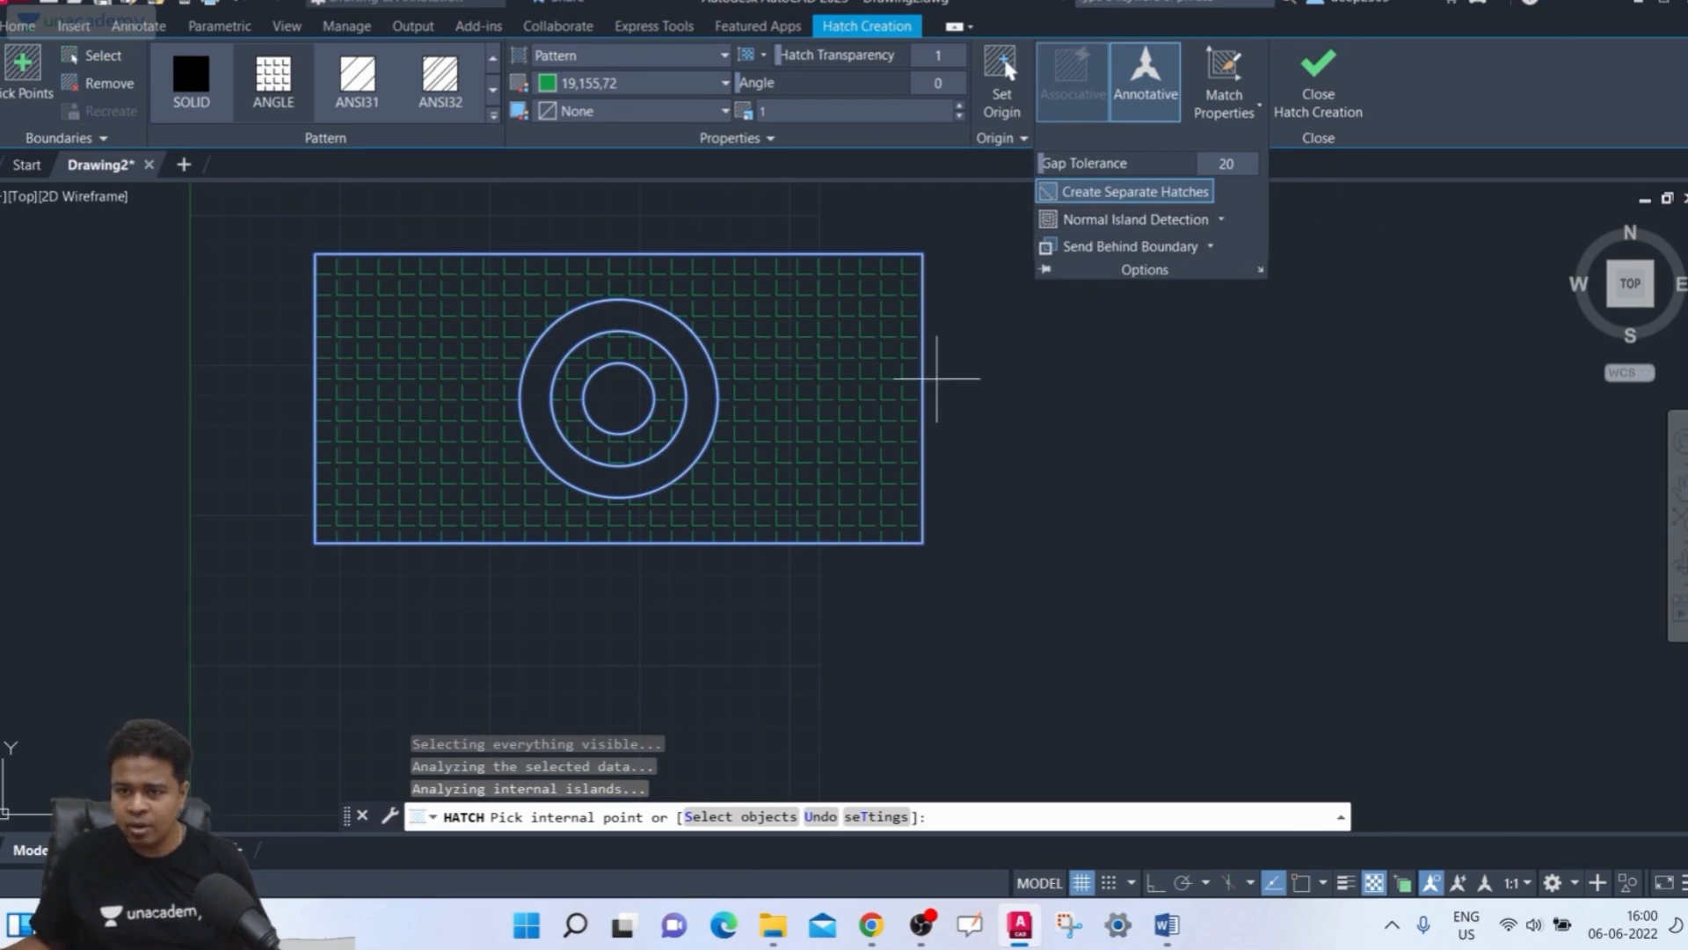
click(973, 445)
click(1042, 478)
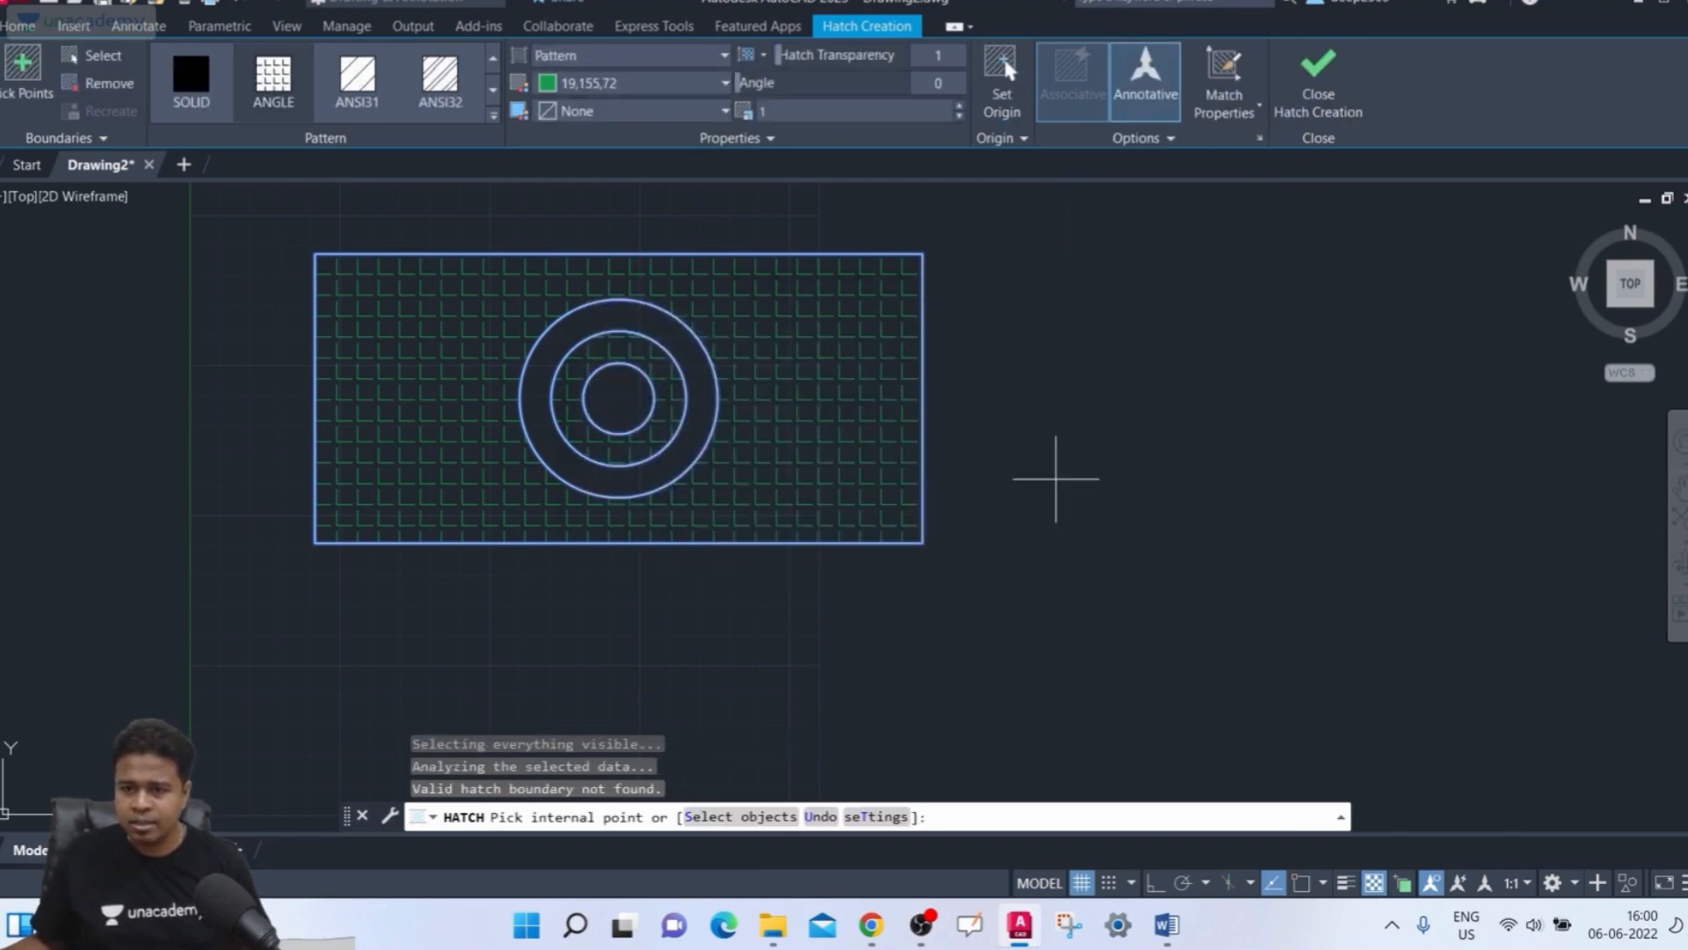
scroll(623, 396, up, 4)
scroll(623, 396, down, 4)
middle_drag(626, 396, 662, 446)
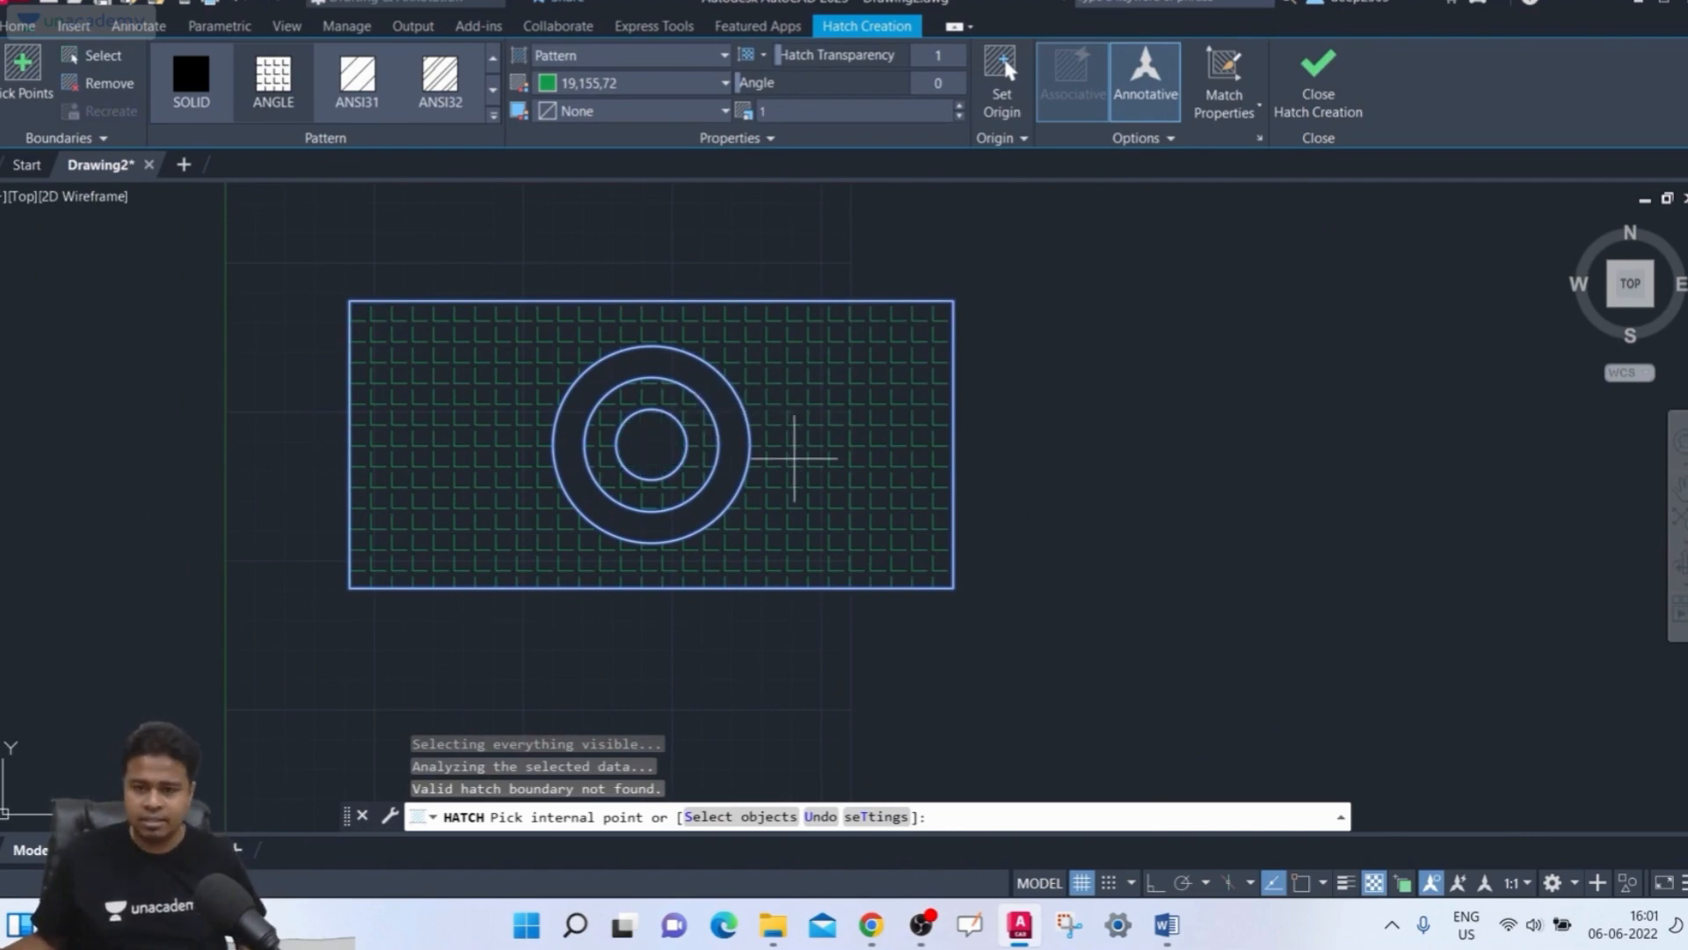
scroll(703, 419, up, 2)
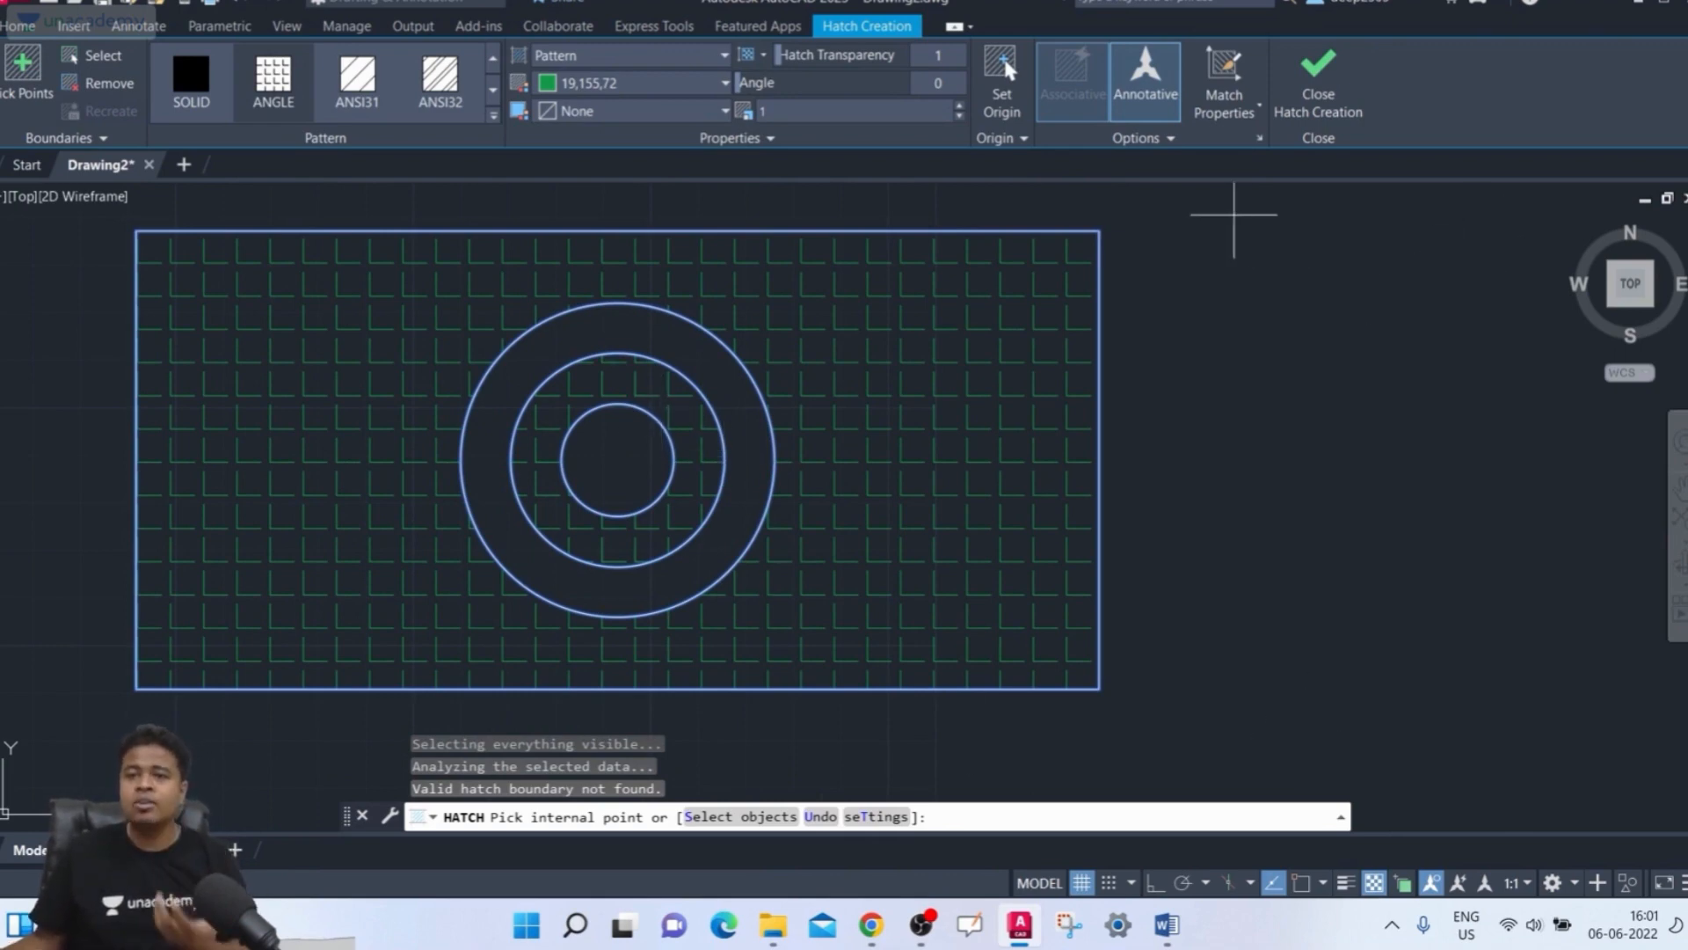
key(Return)
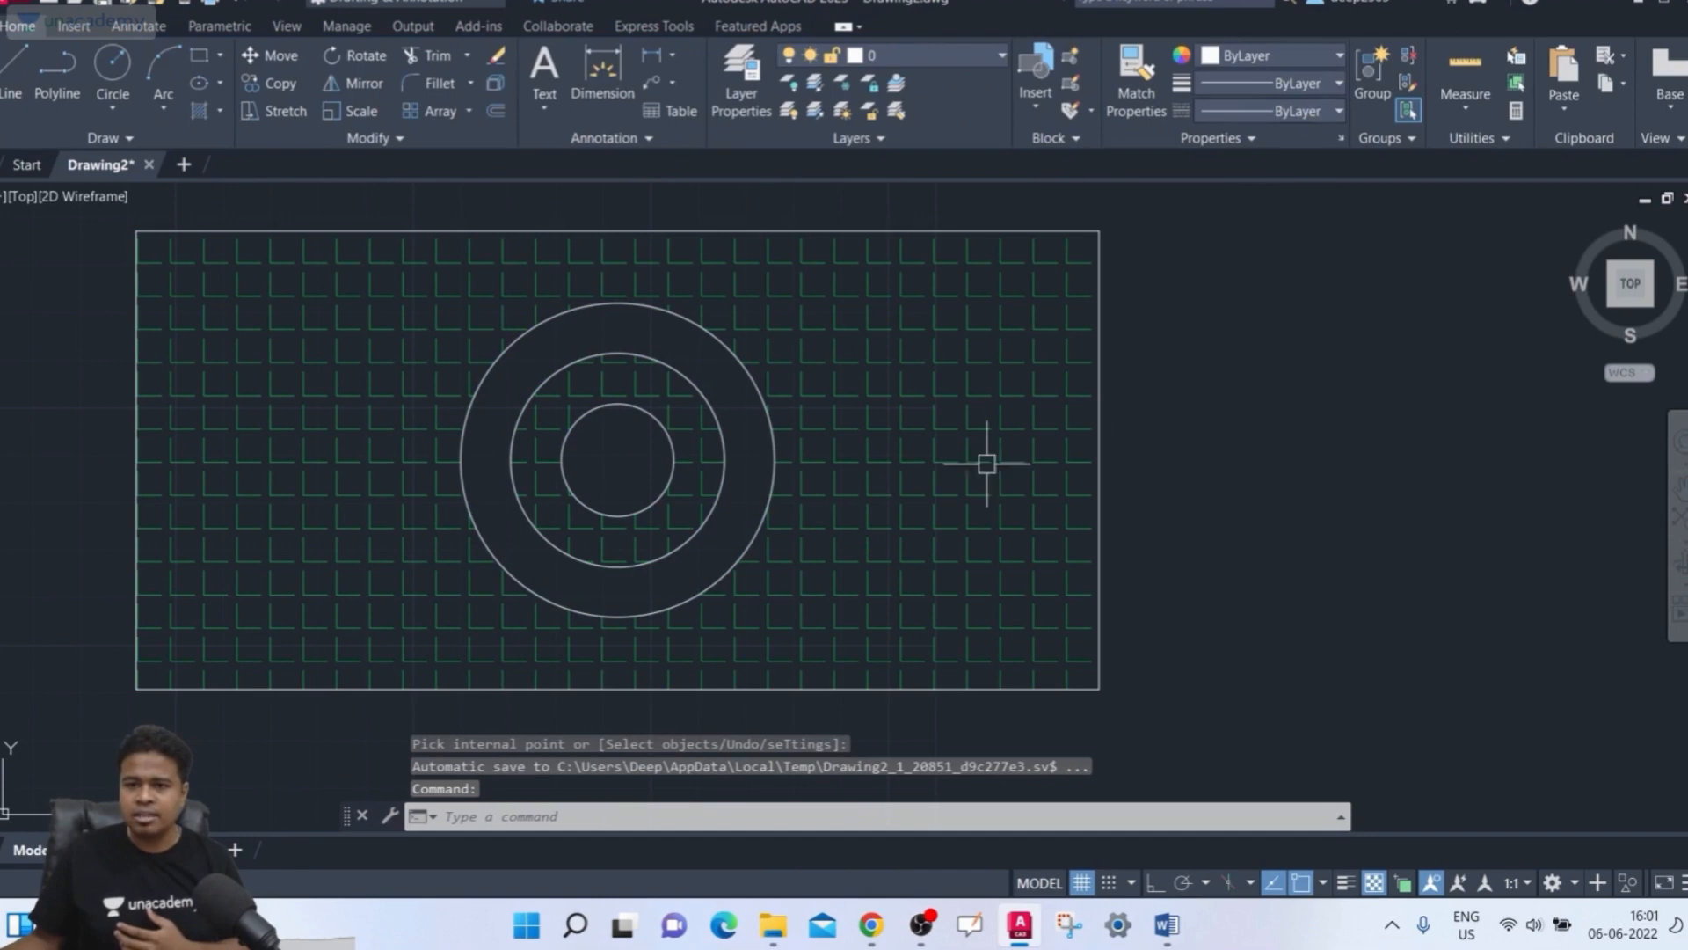
click(961, 448)
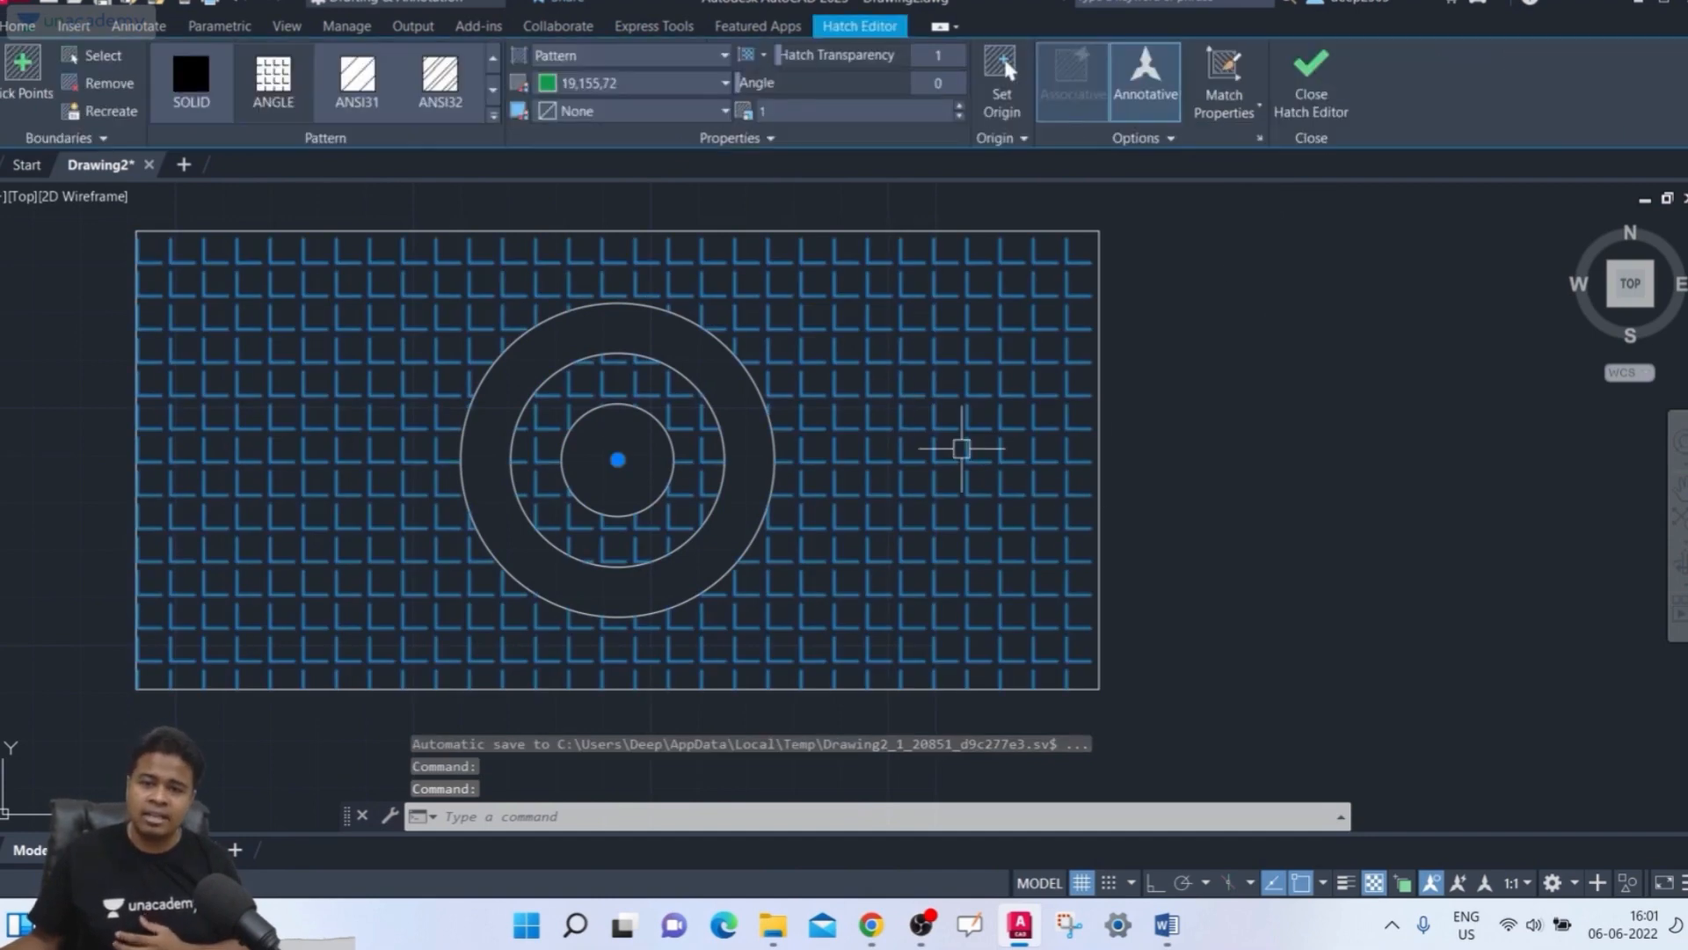
key(Delete)
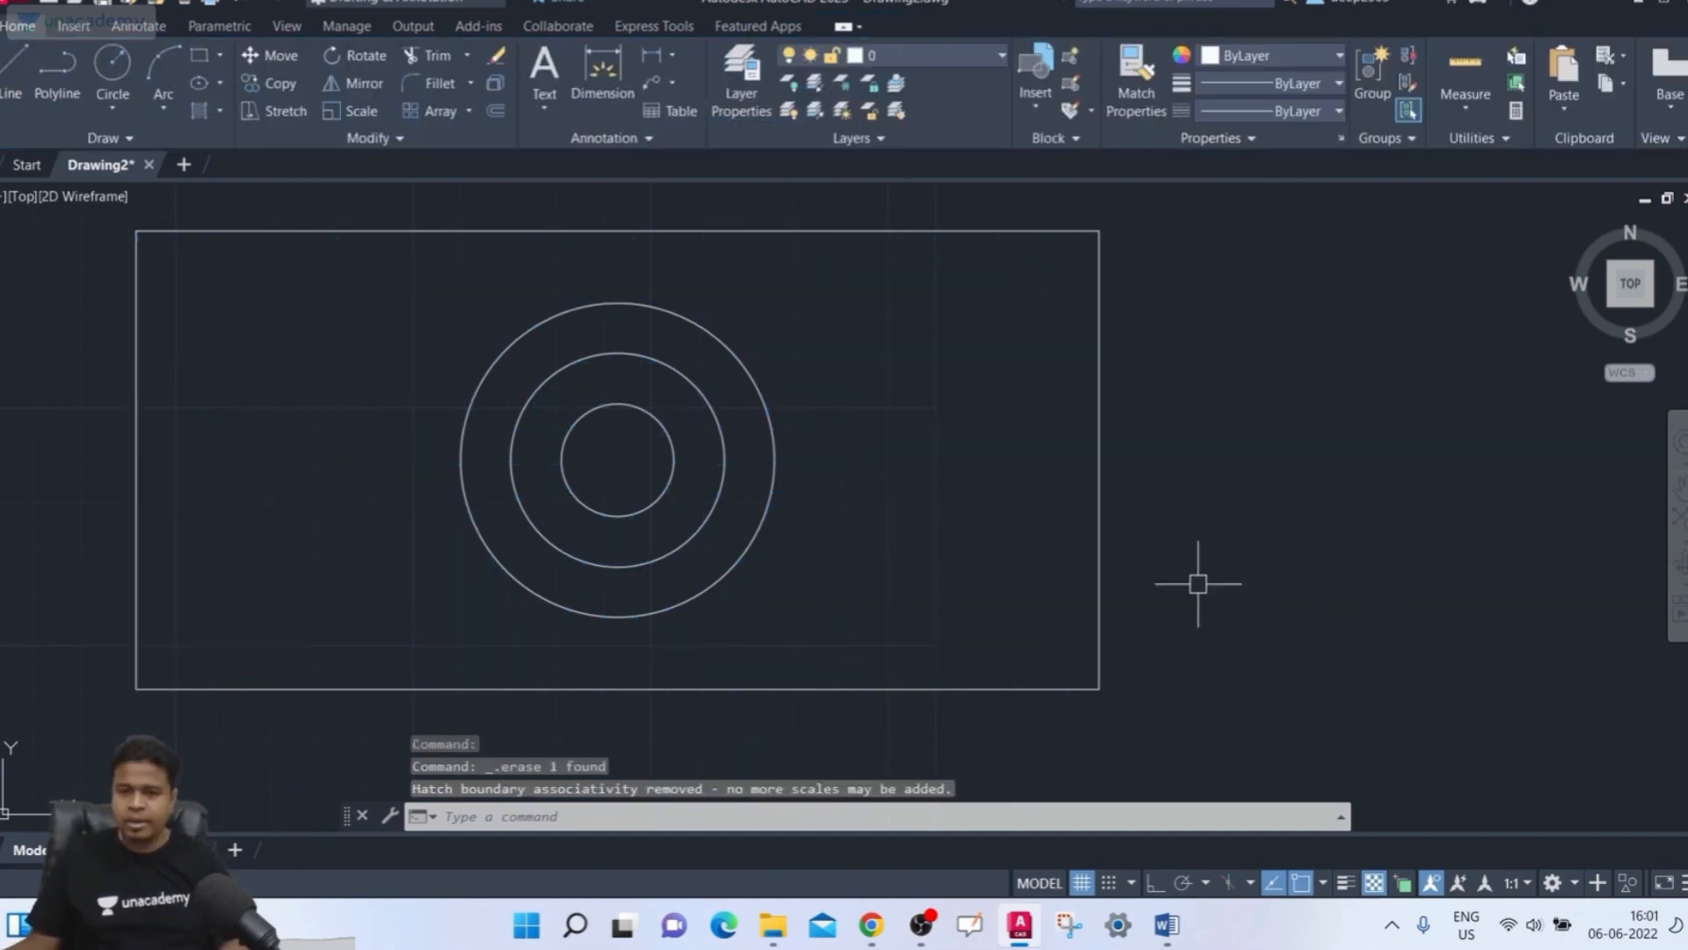
Hatch the rectangle by picking an internal point between its edge and the outer circle
middle_drag(1186, 509, 1135, 531)
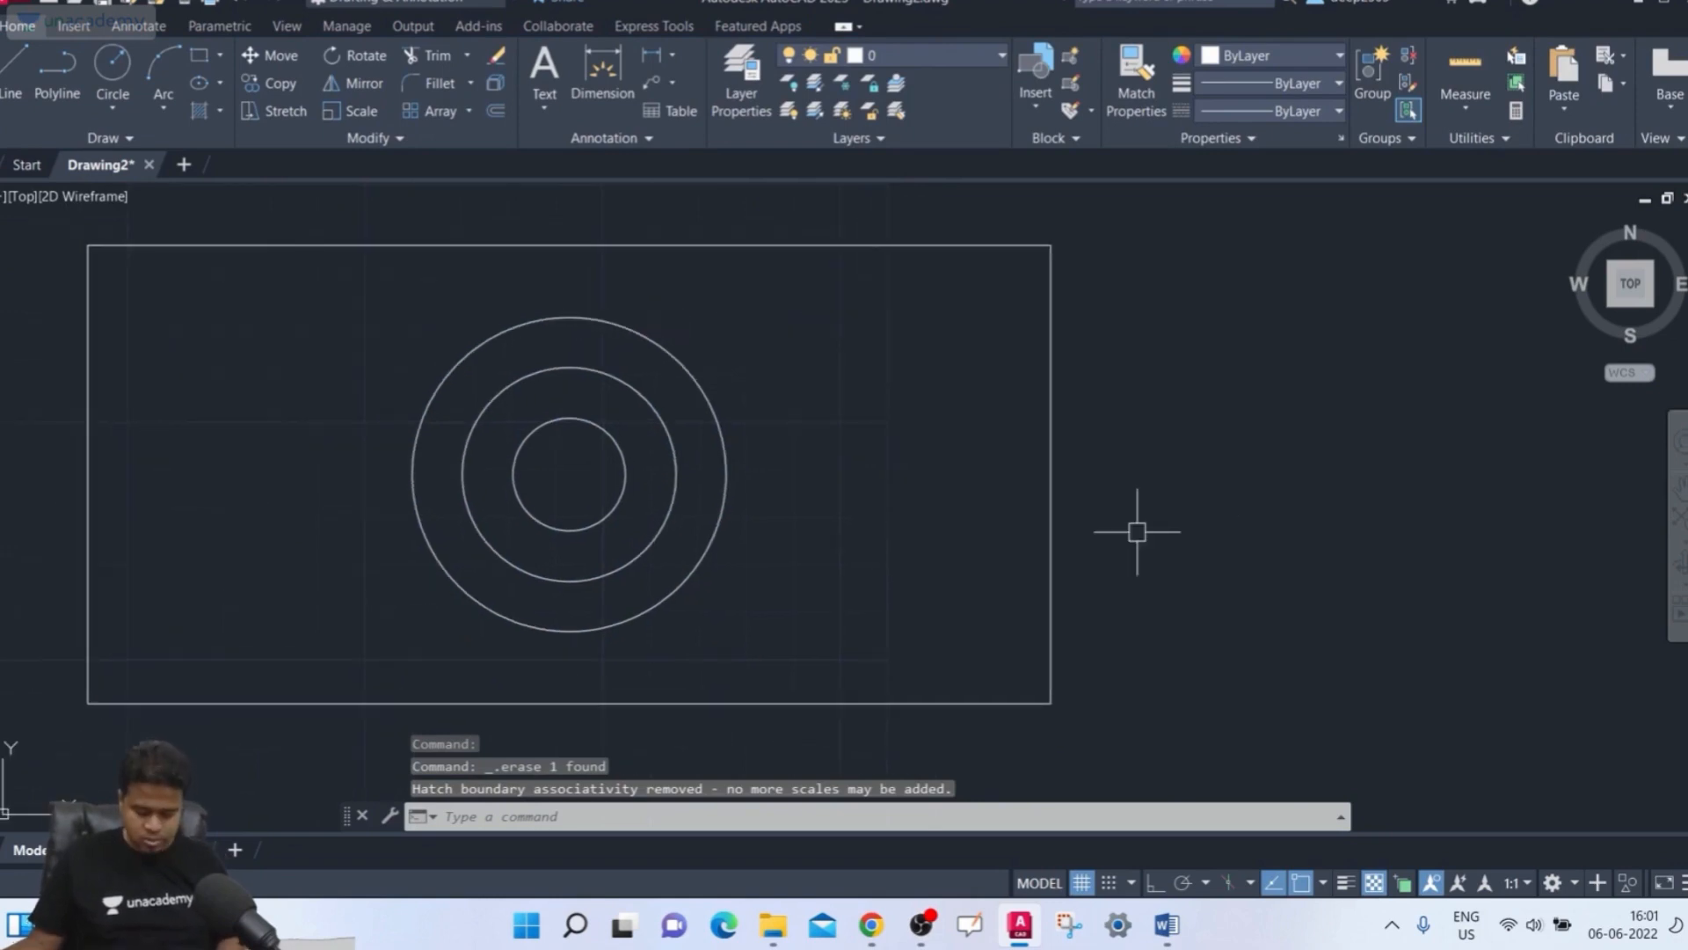
text(h)
key(Return)
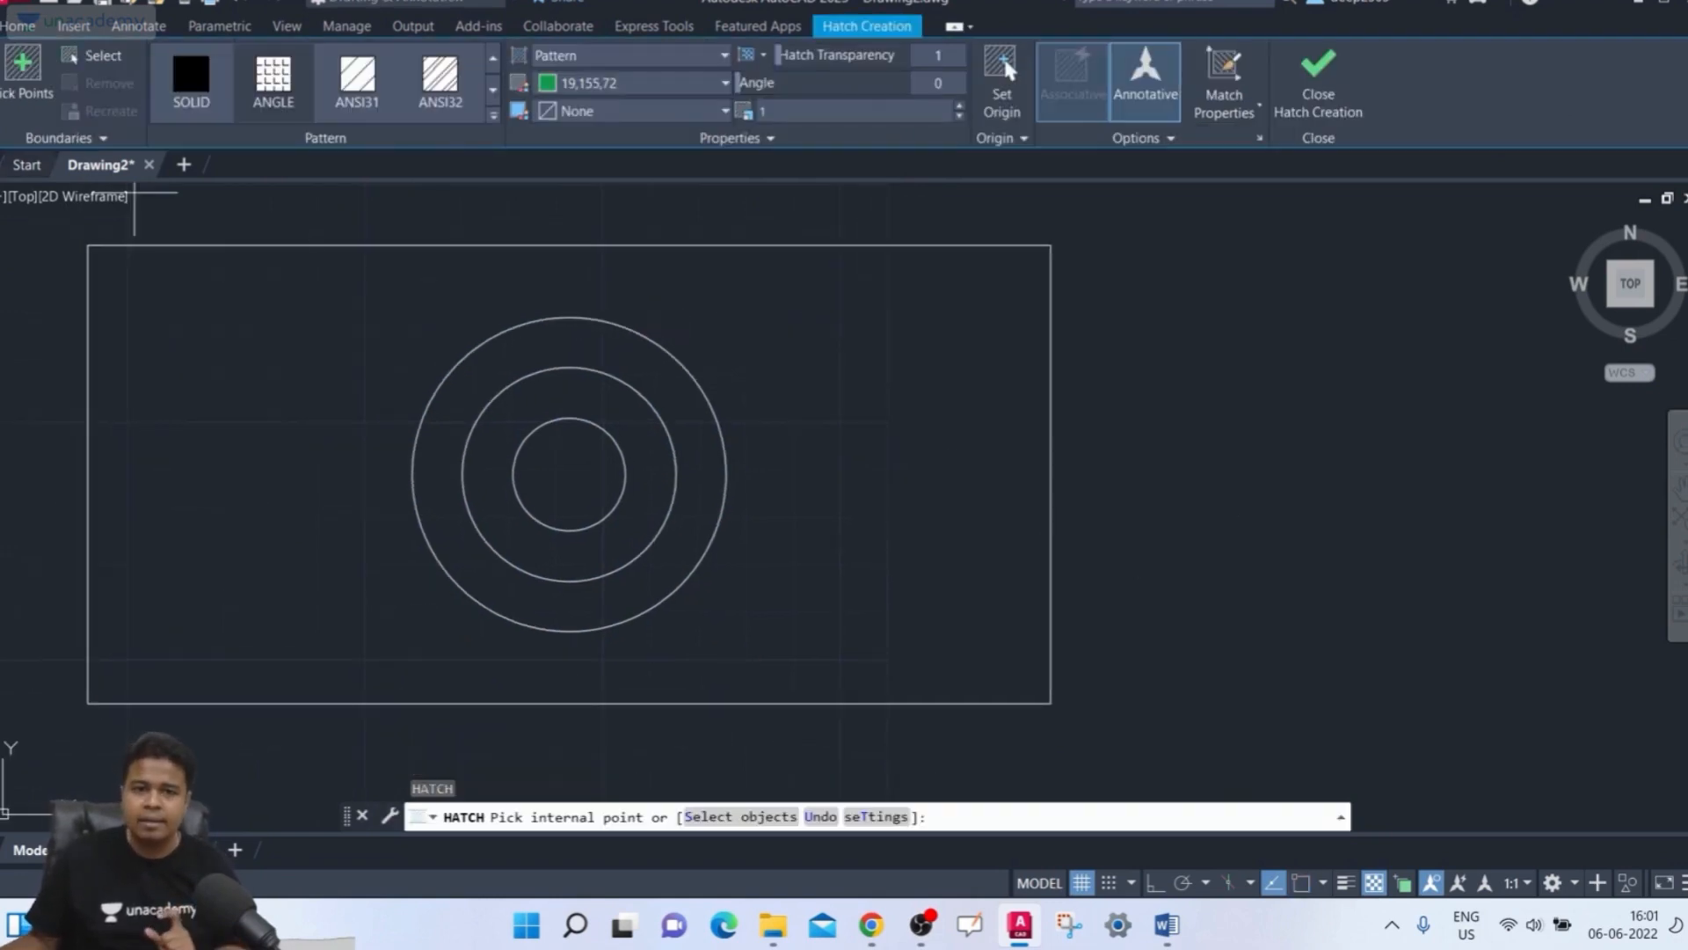
click(23, 75)
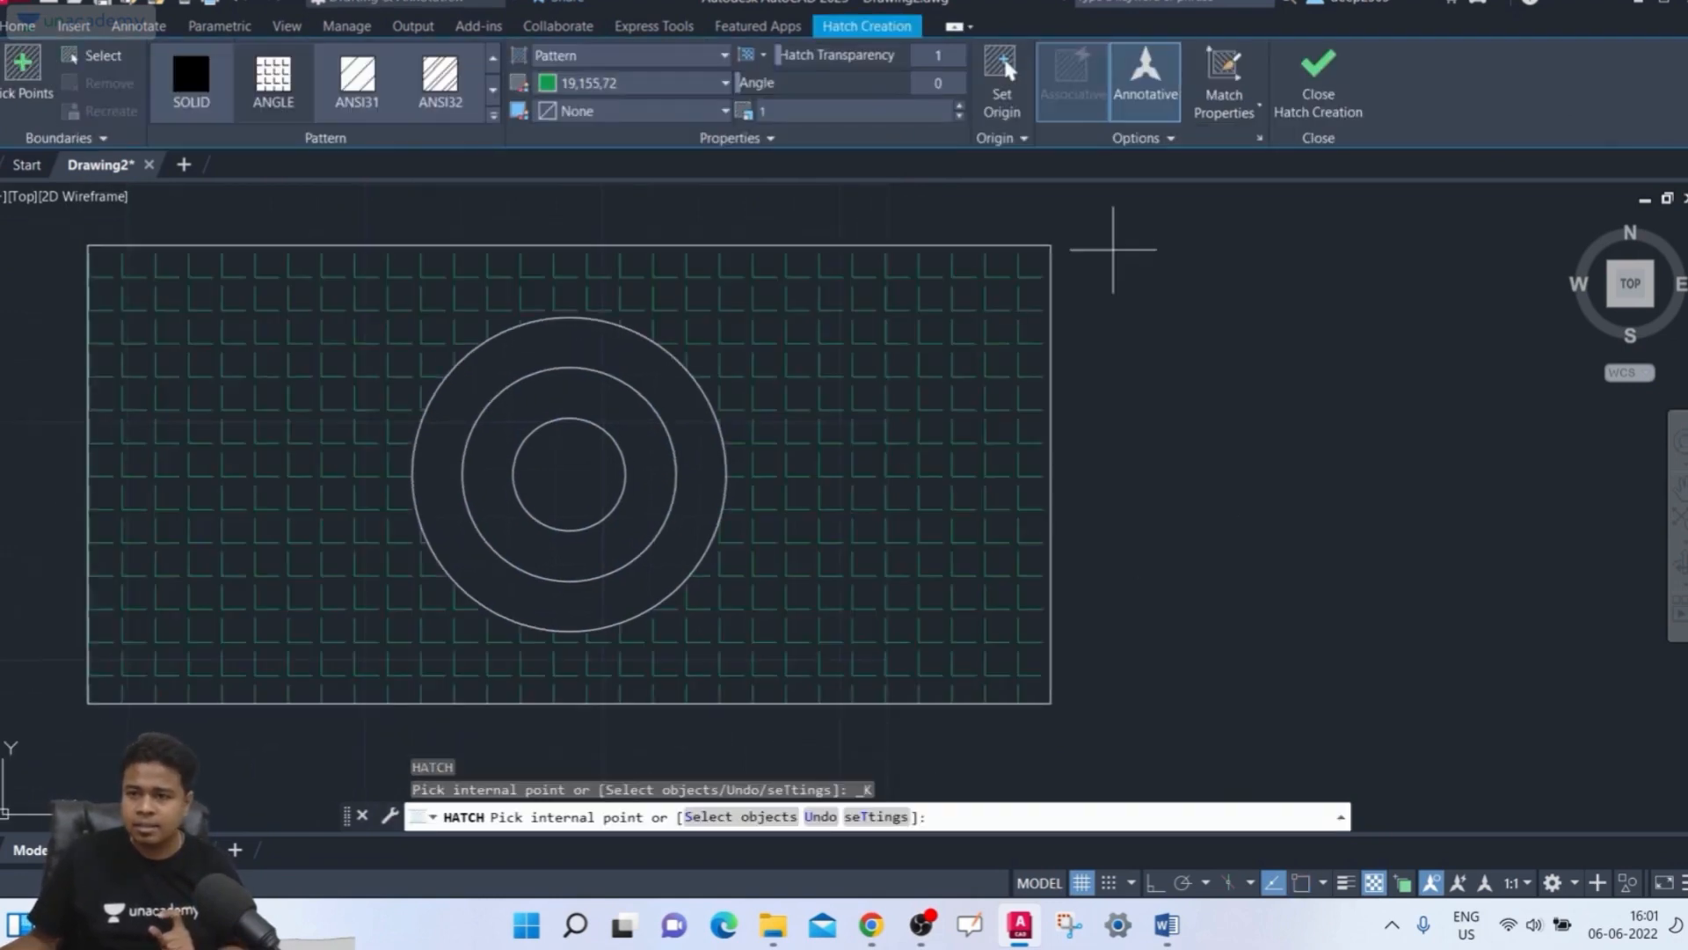
click(818, 317)
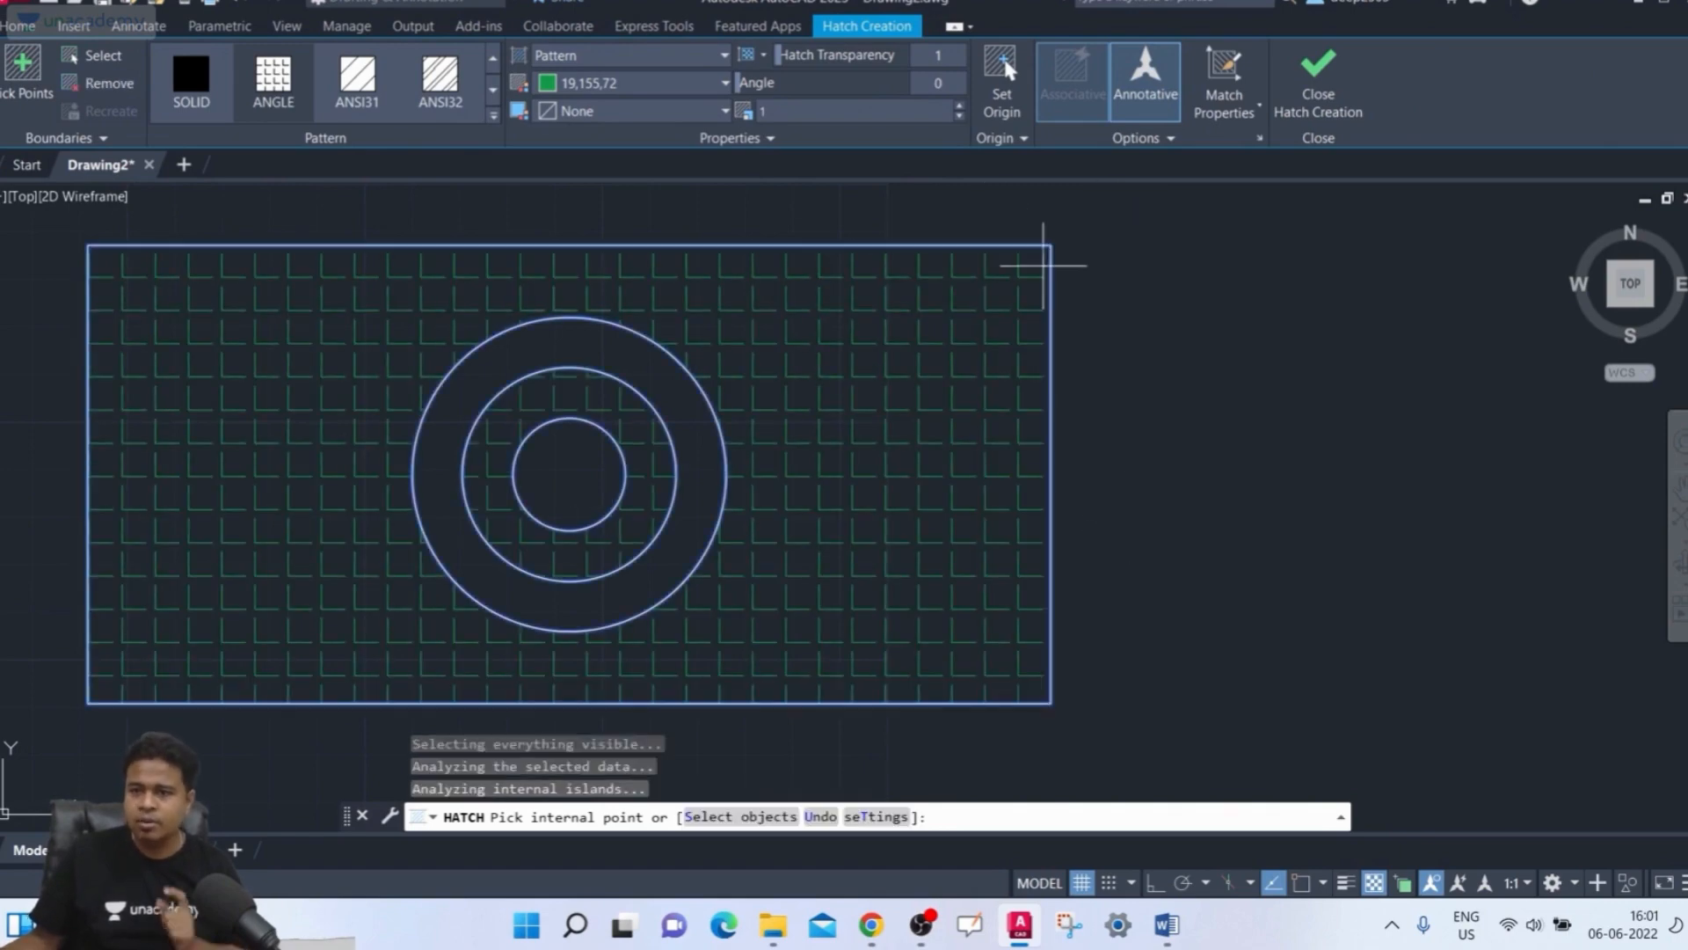
Change the hatch's island detection to Outer Island Detection
click(1132, 132)
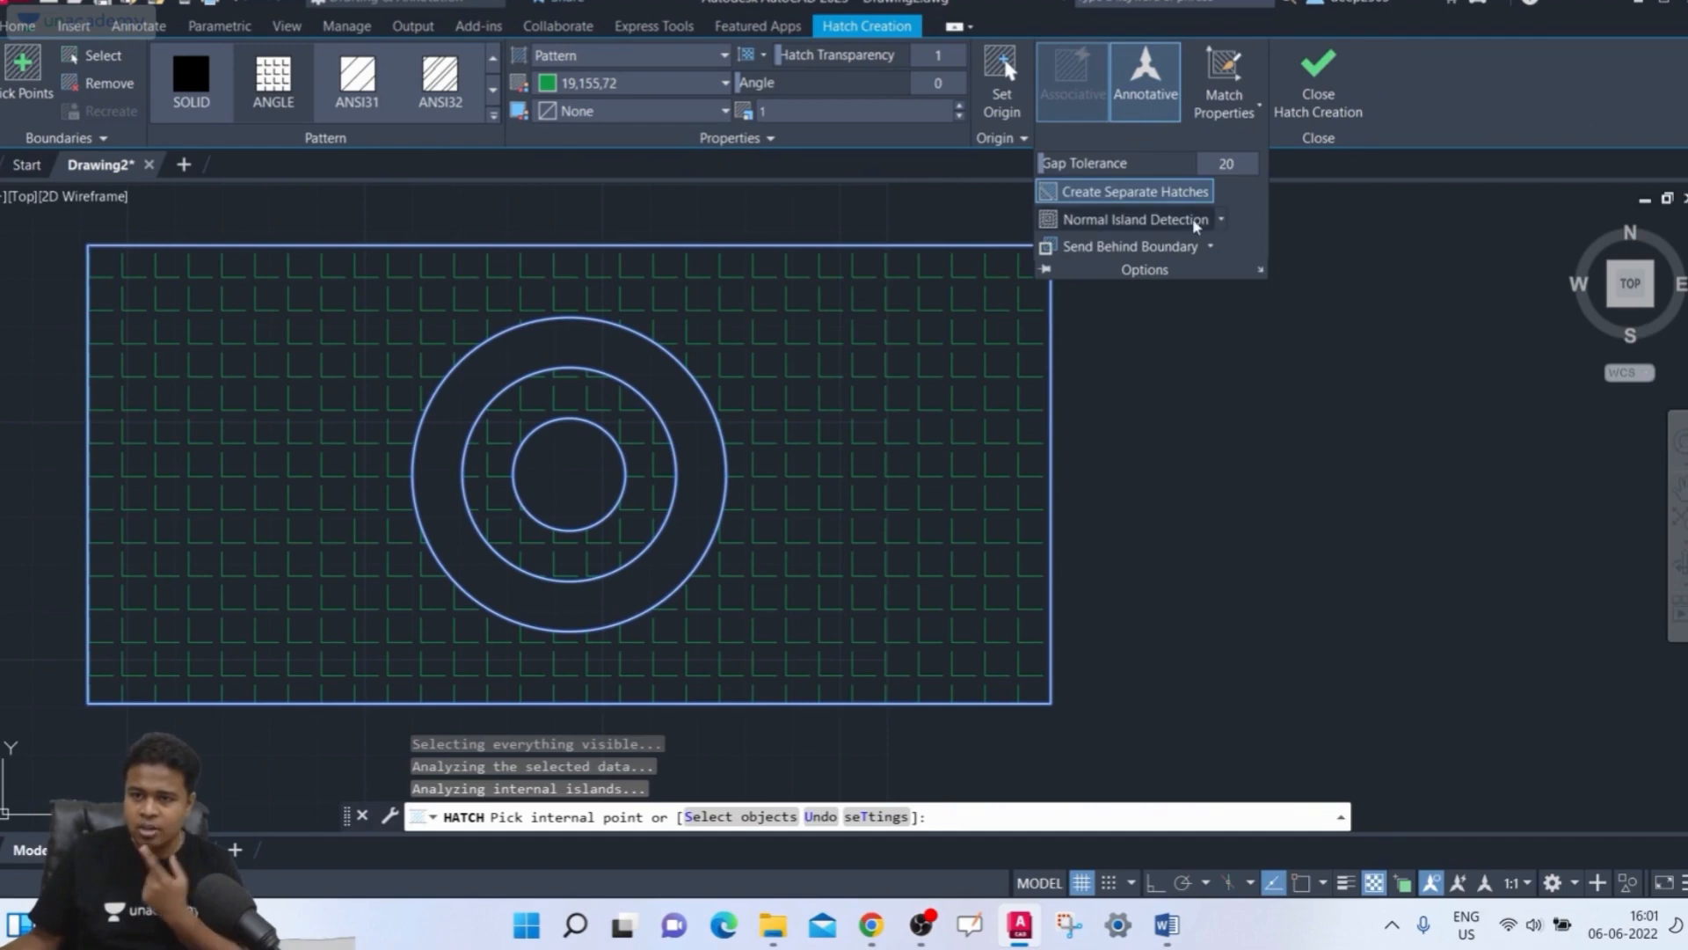
click(1222, 222)
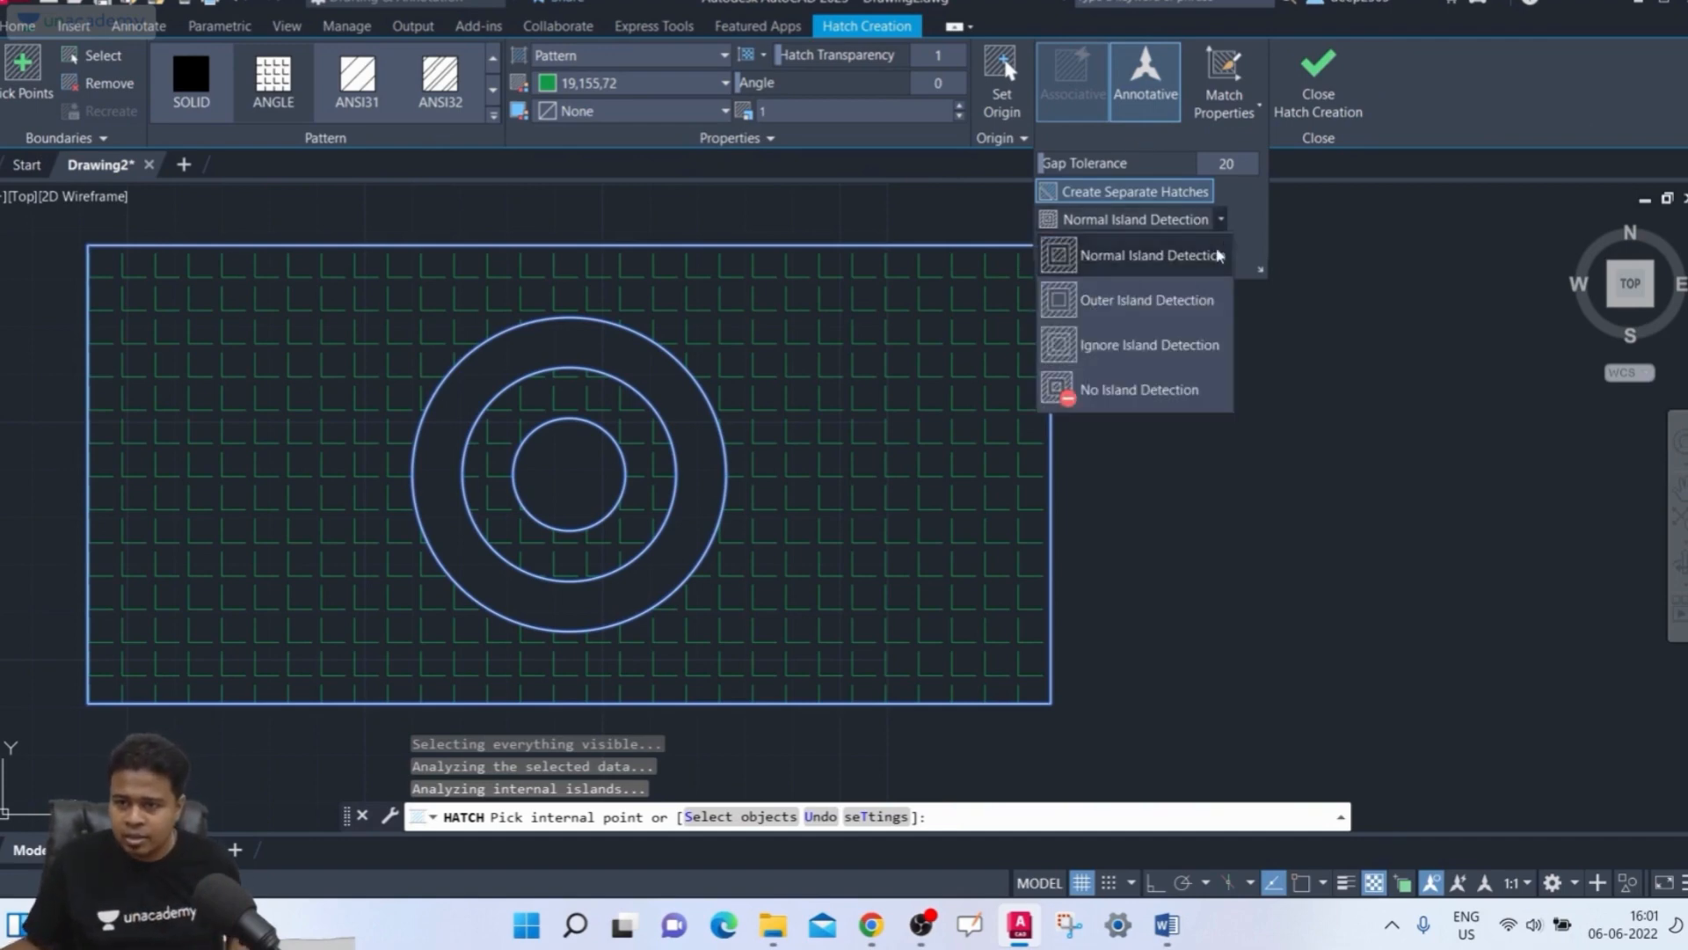
click(1205, 303)
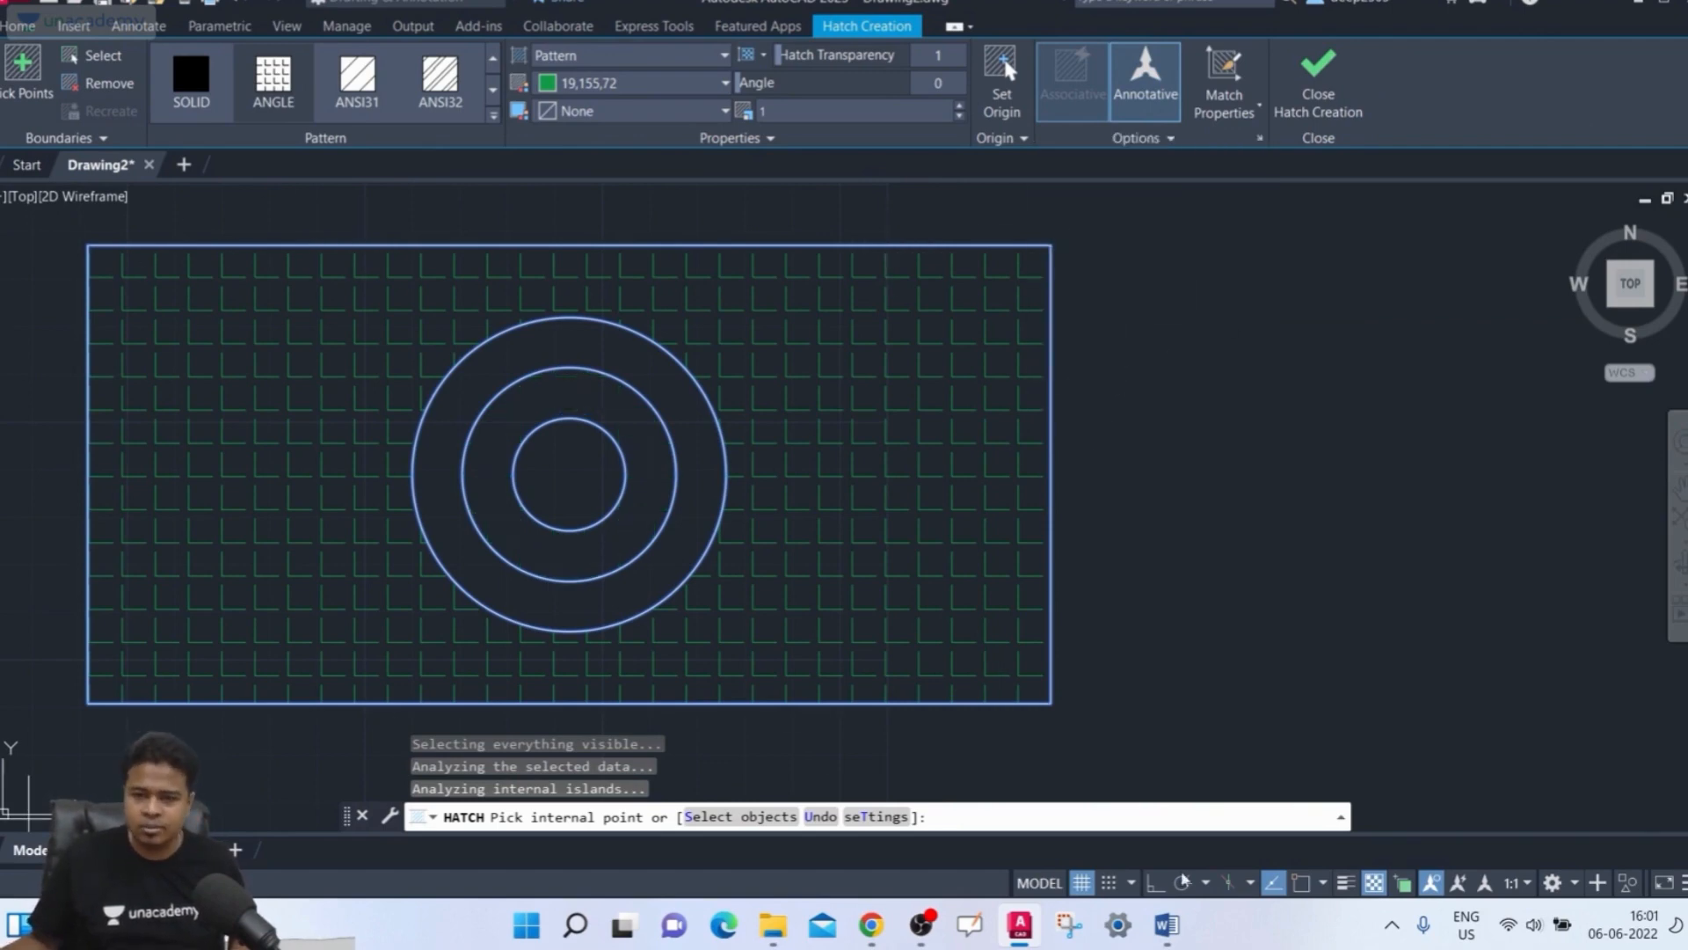
Switch the rectangle hatch to Ignore Island Detection, finish it, and delete that hatch
click(1148, 141)
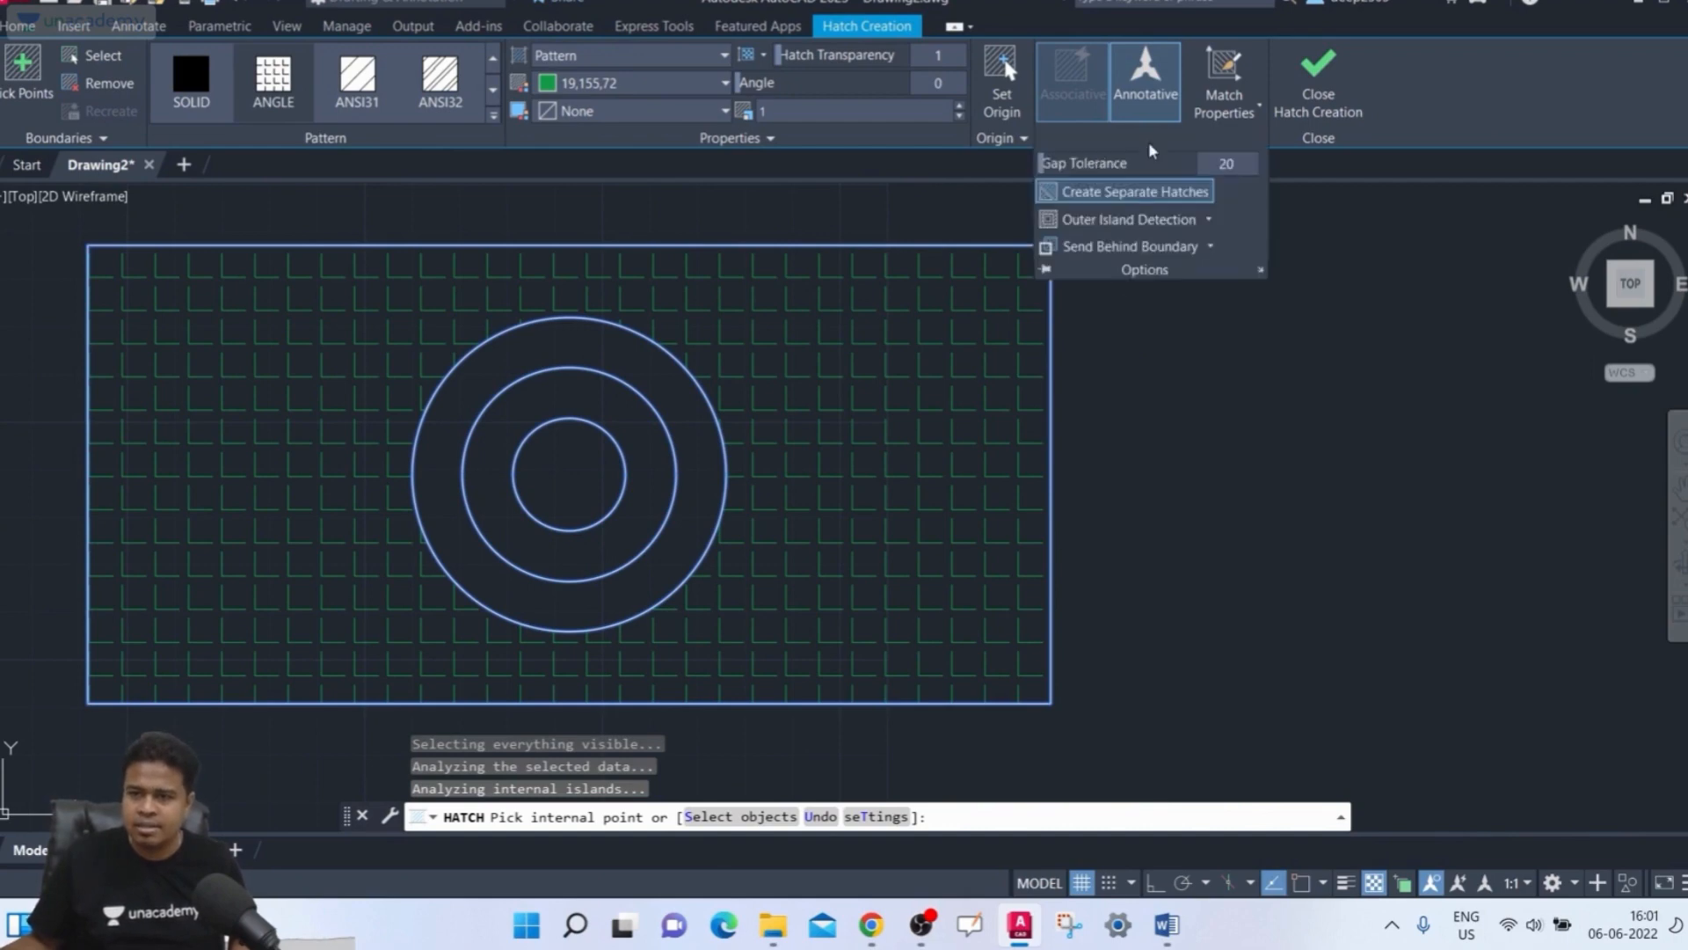
click(1210, 219)
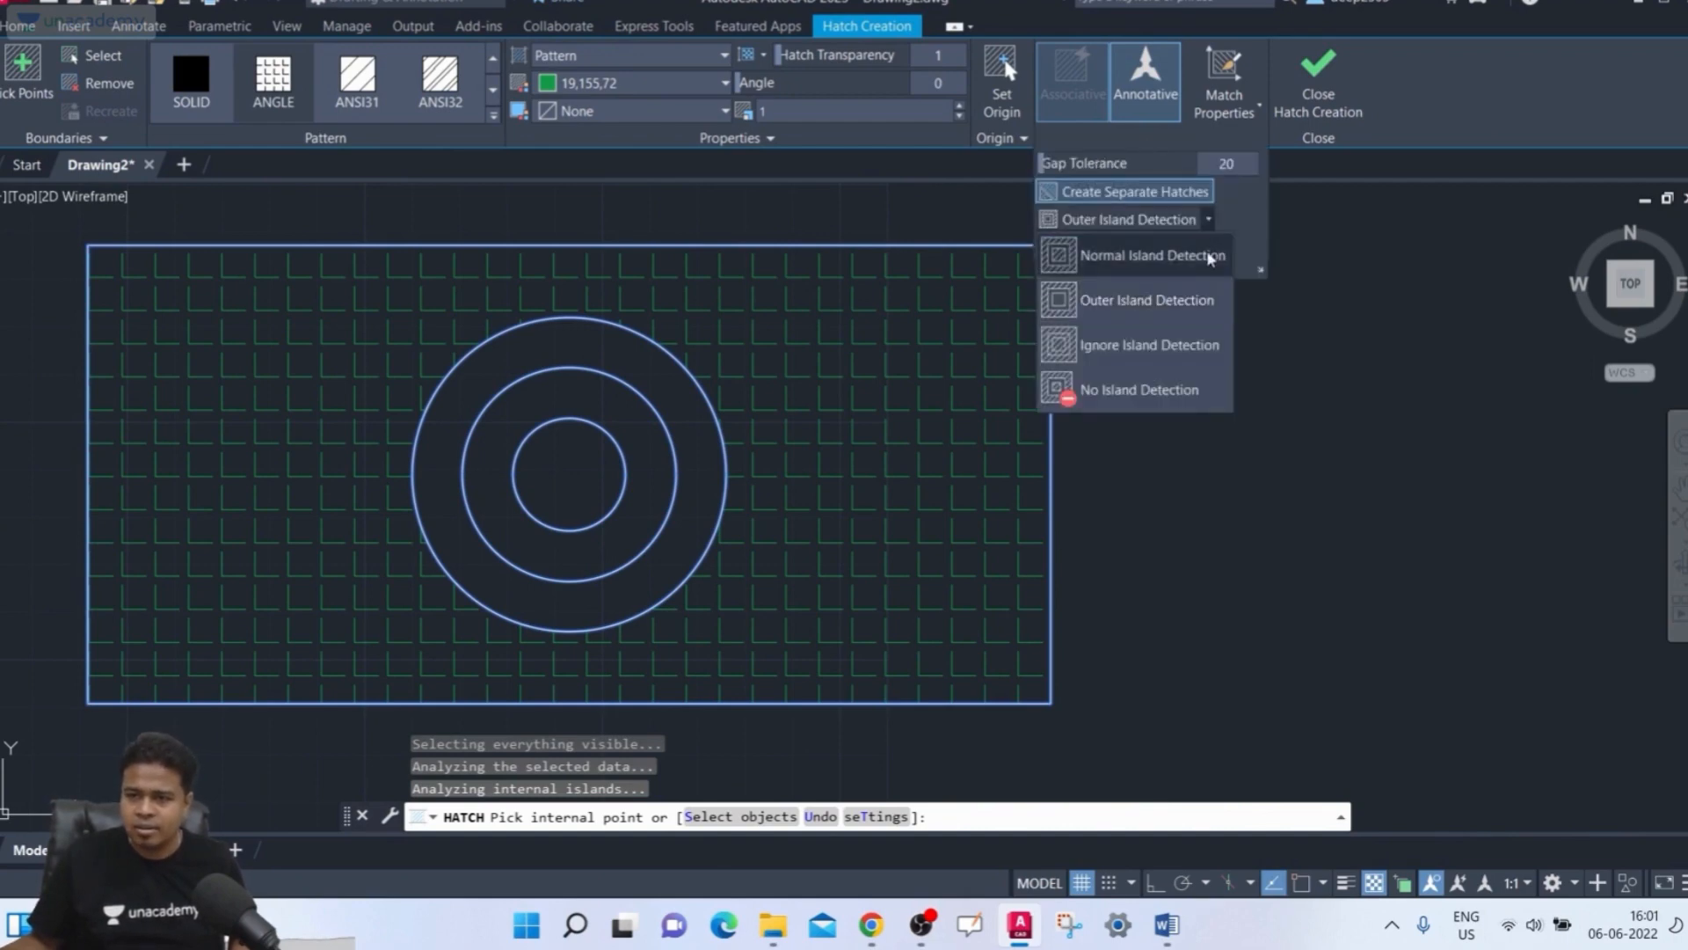
click(1190, 352)
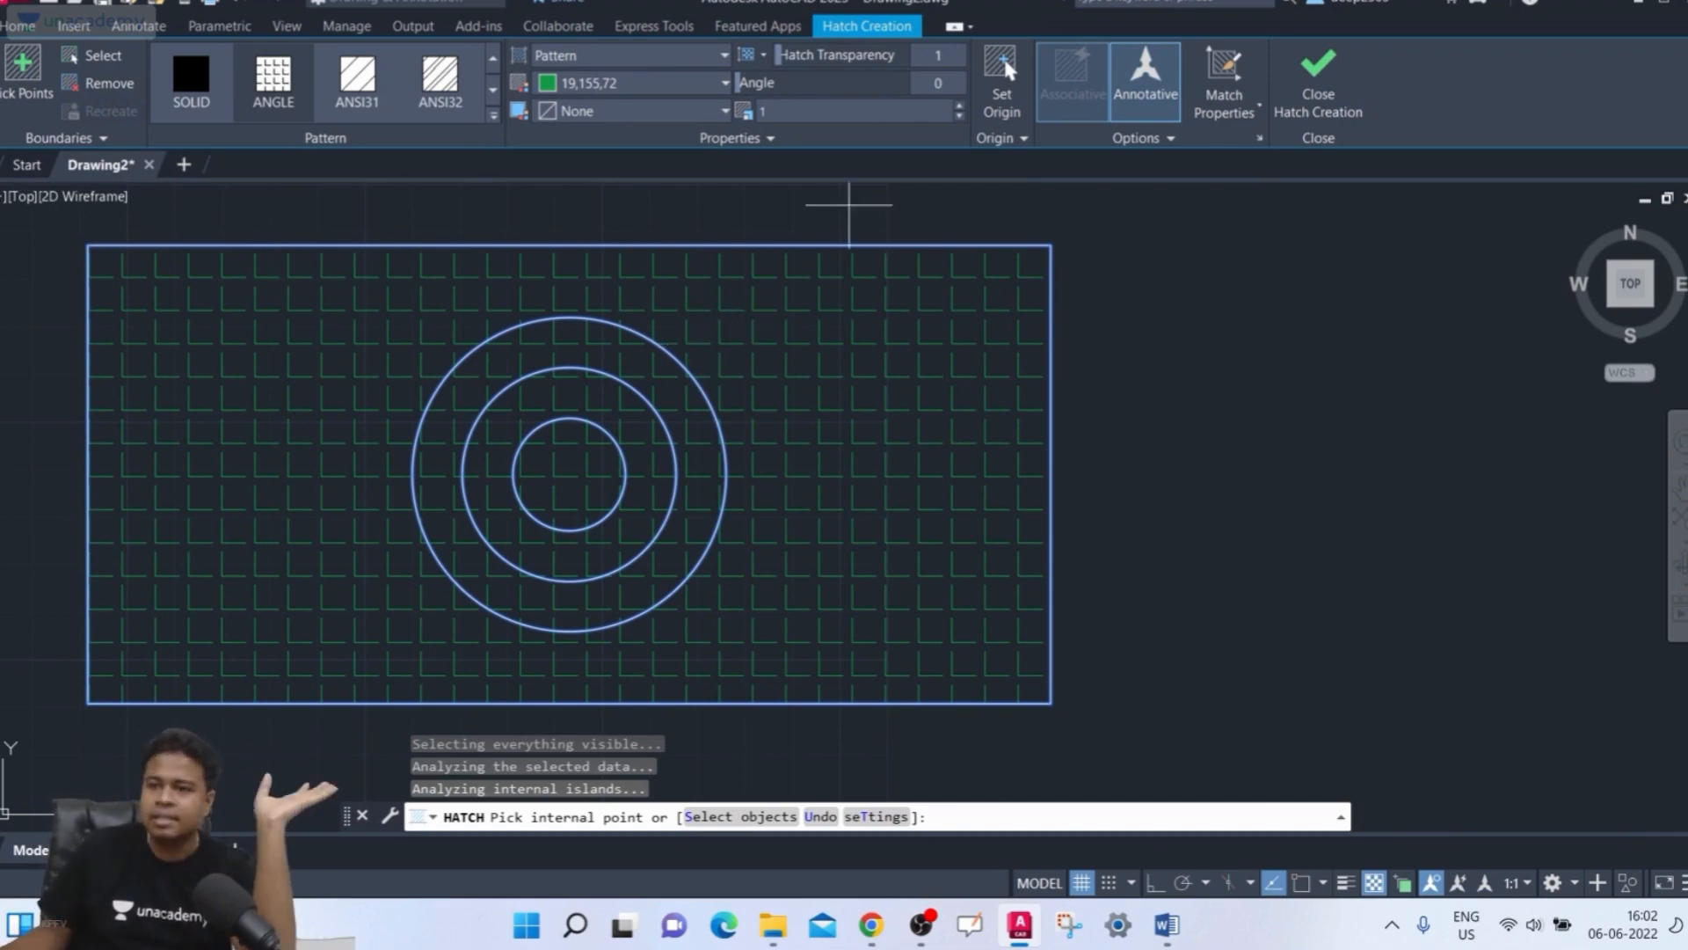
click(1280, 88)
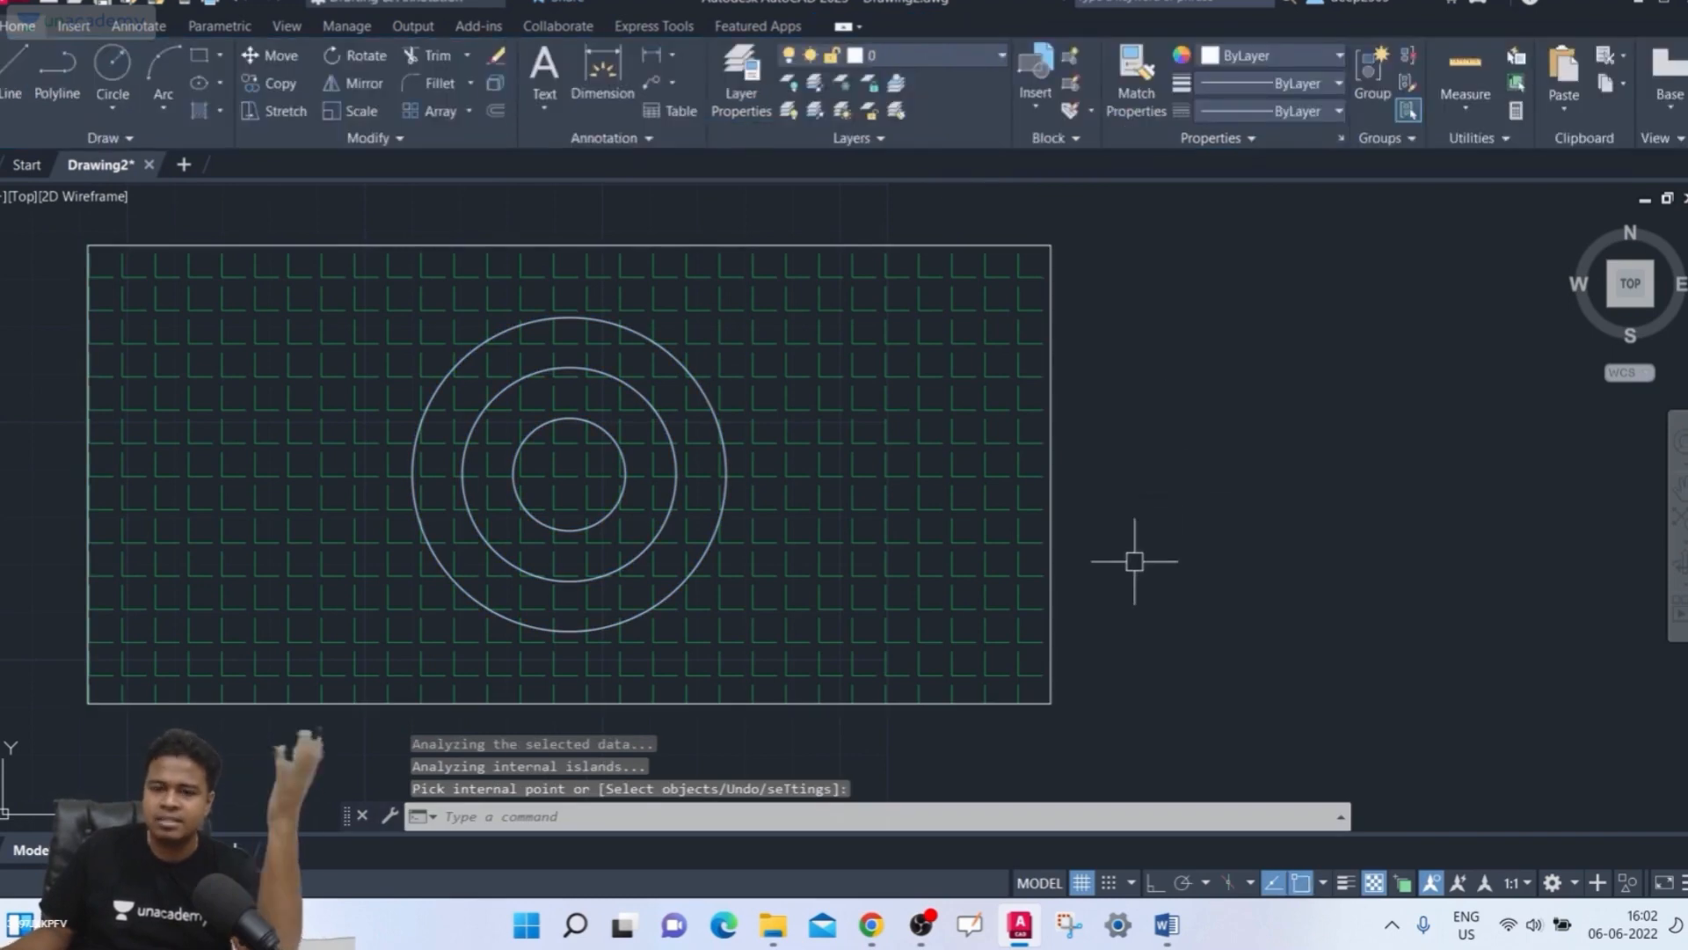
click(960, 521)
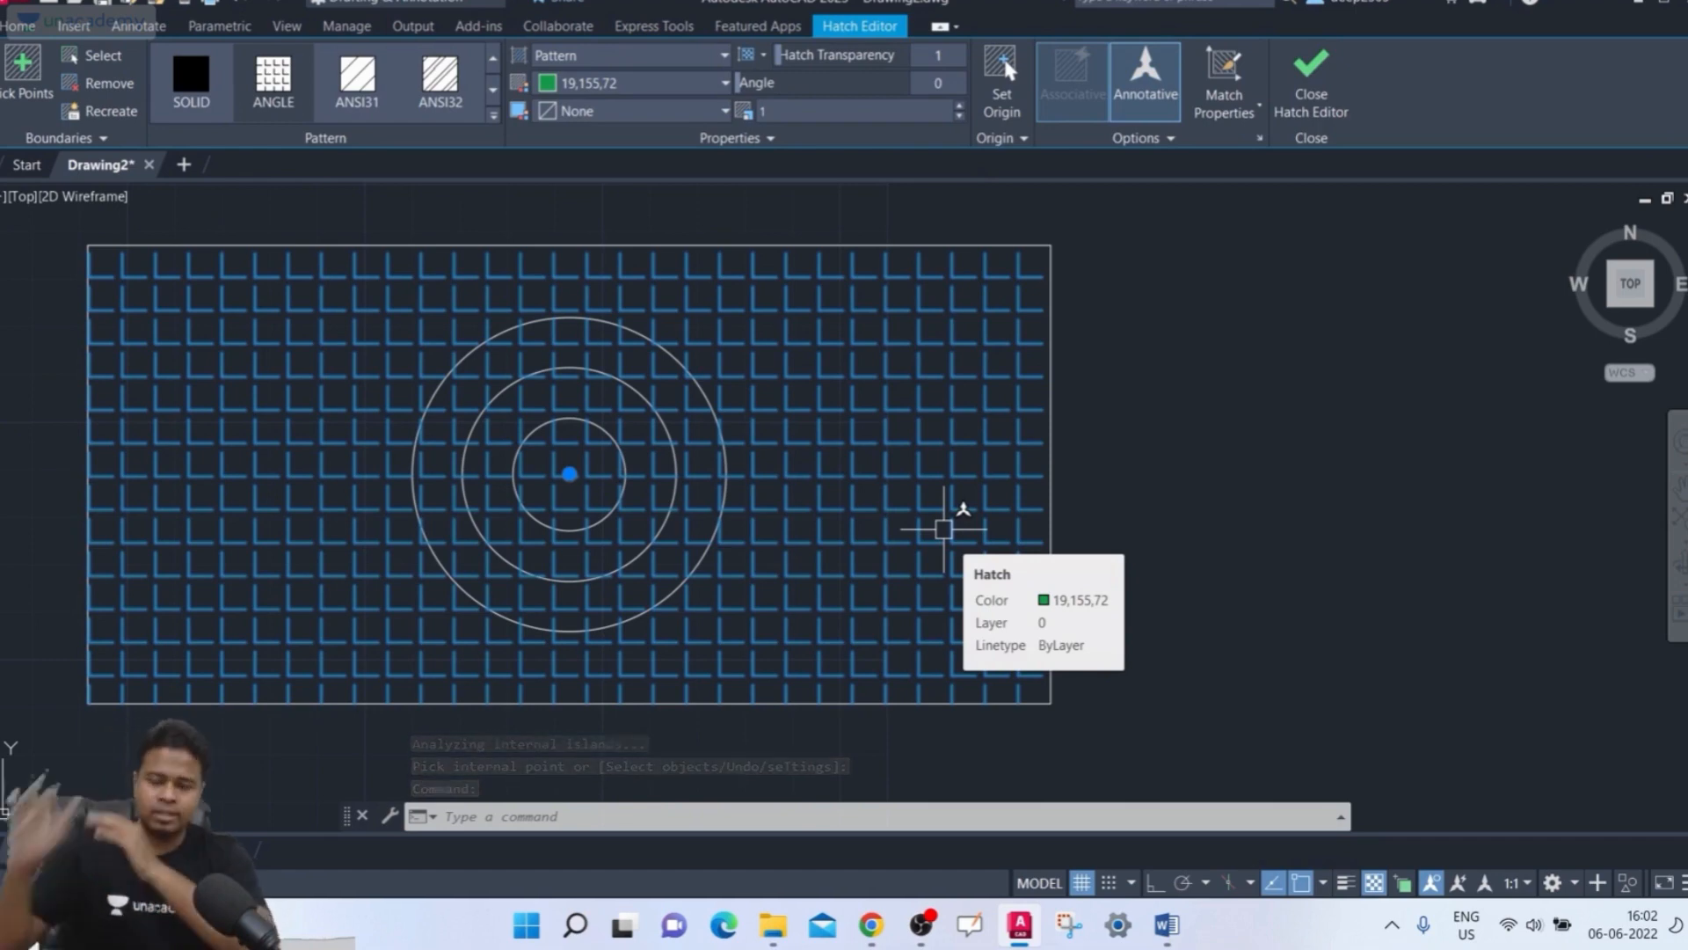
key(Delete)
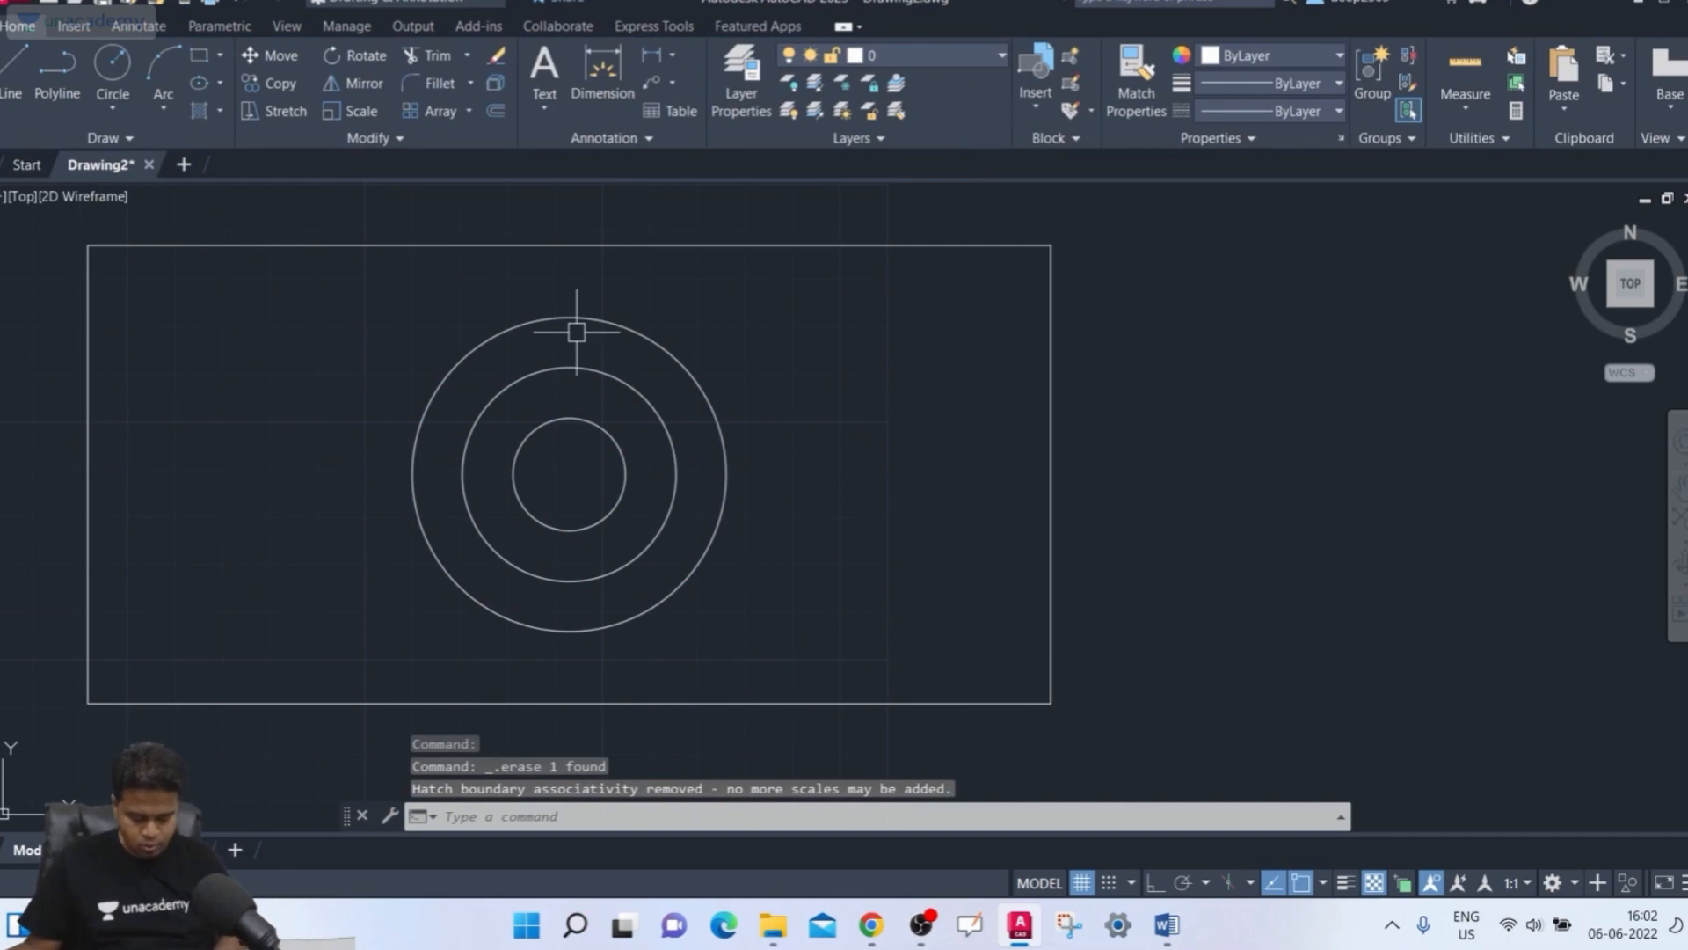
Start a new hatch, select the rectangle as the boundary object, and set Normal Island Detection
text(h)
key(Return)
click(87, 56)
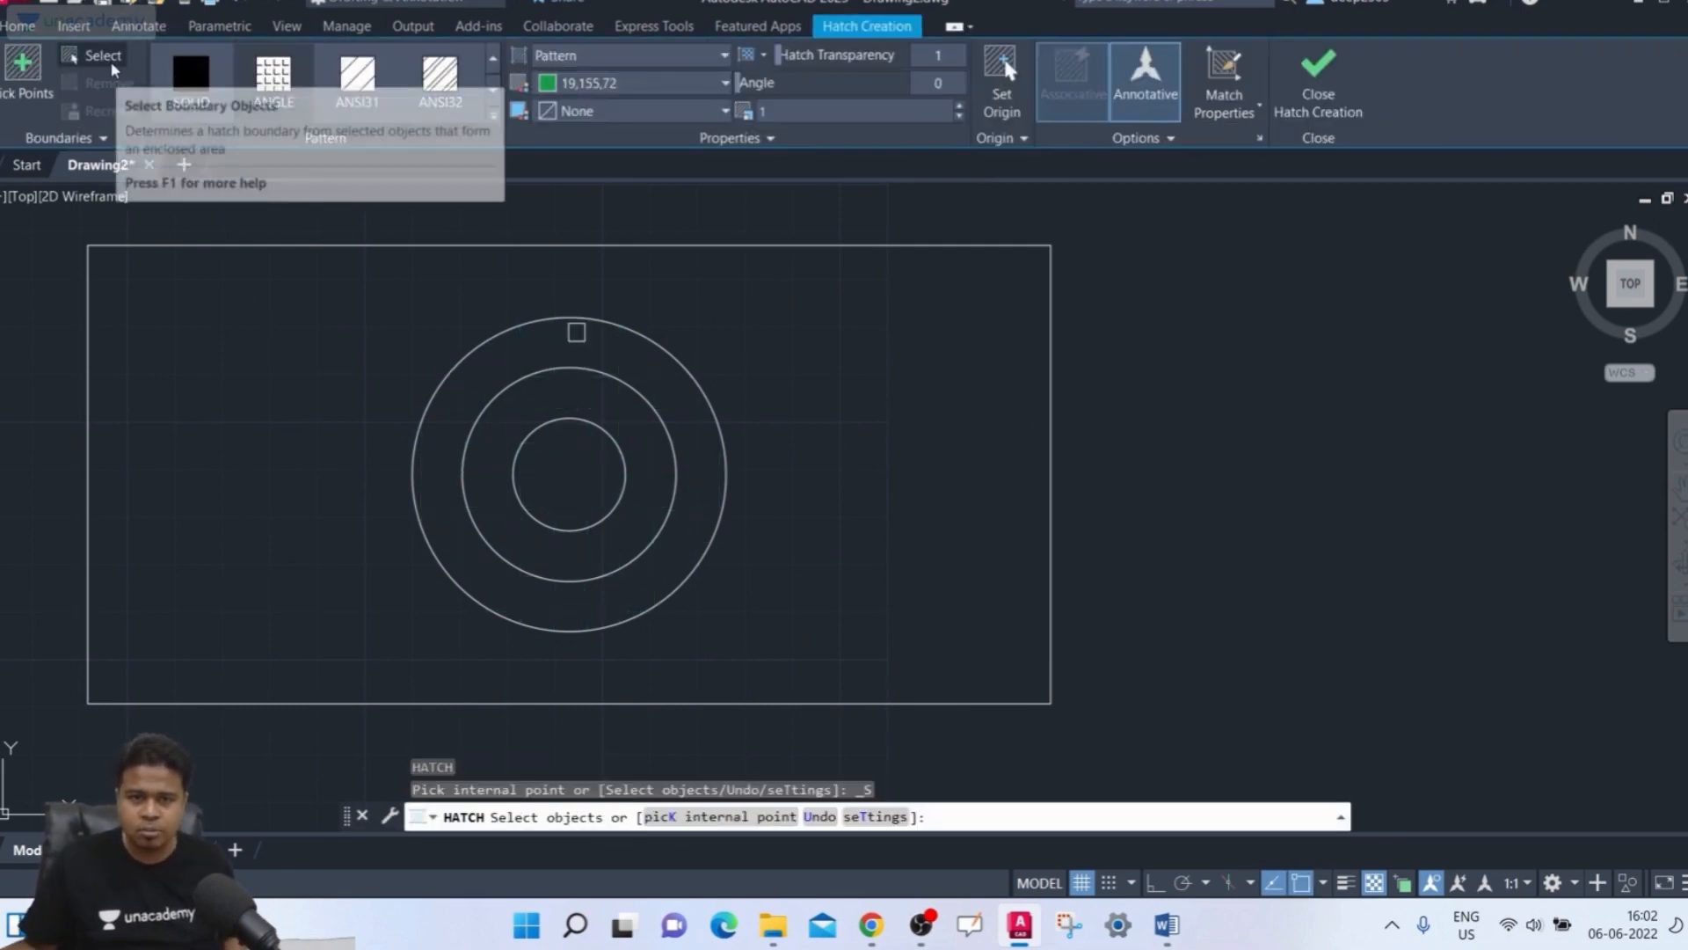
click(667, 244)
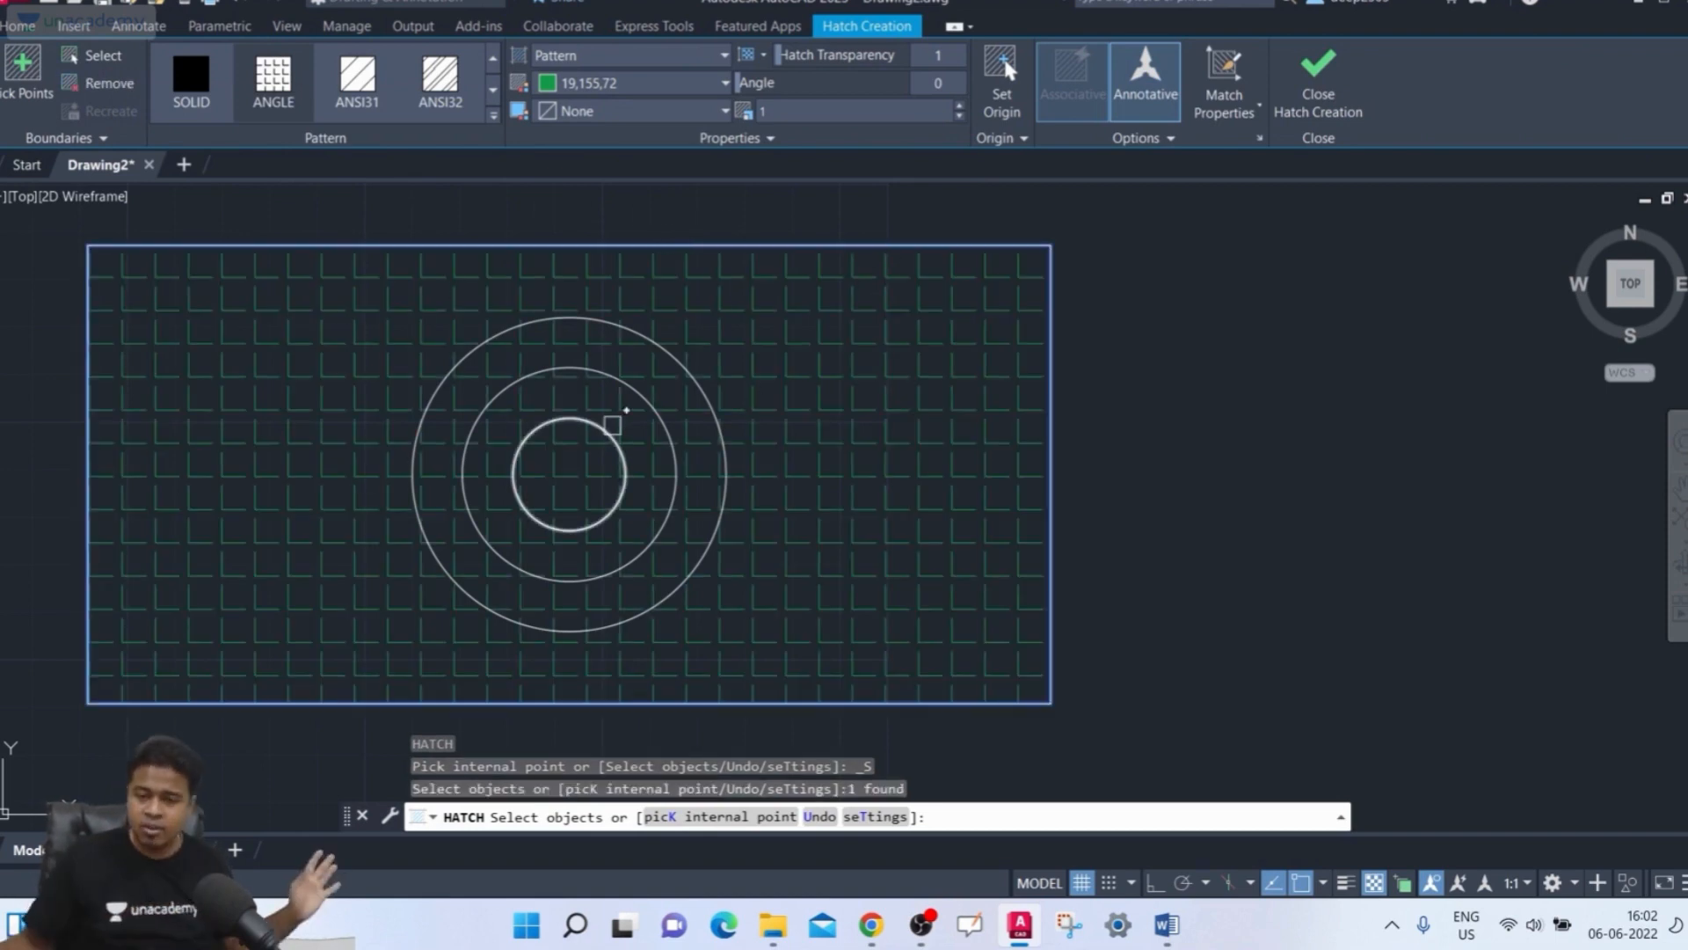
click(1159, 139)
click(1219, 220)
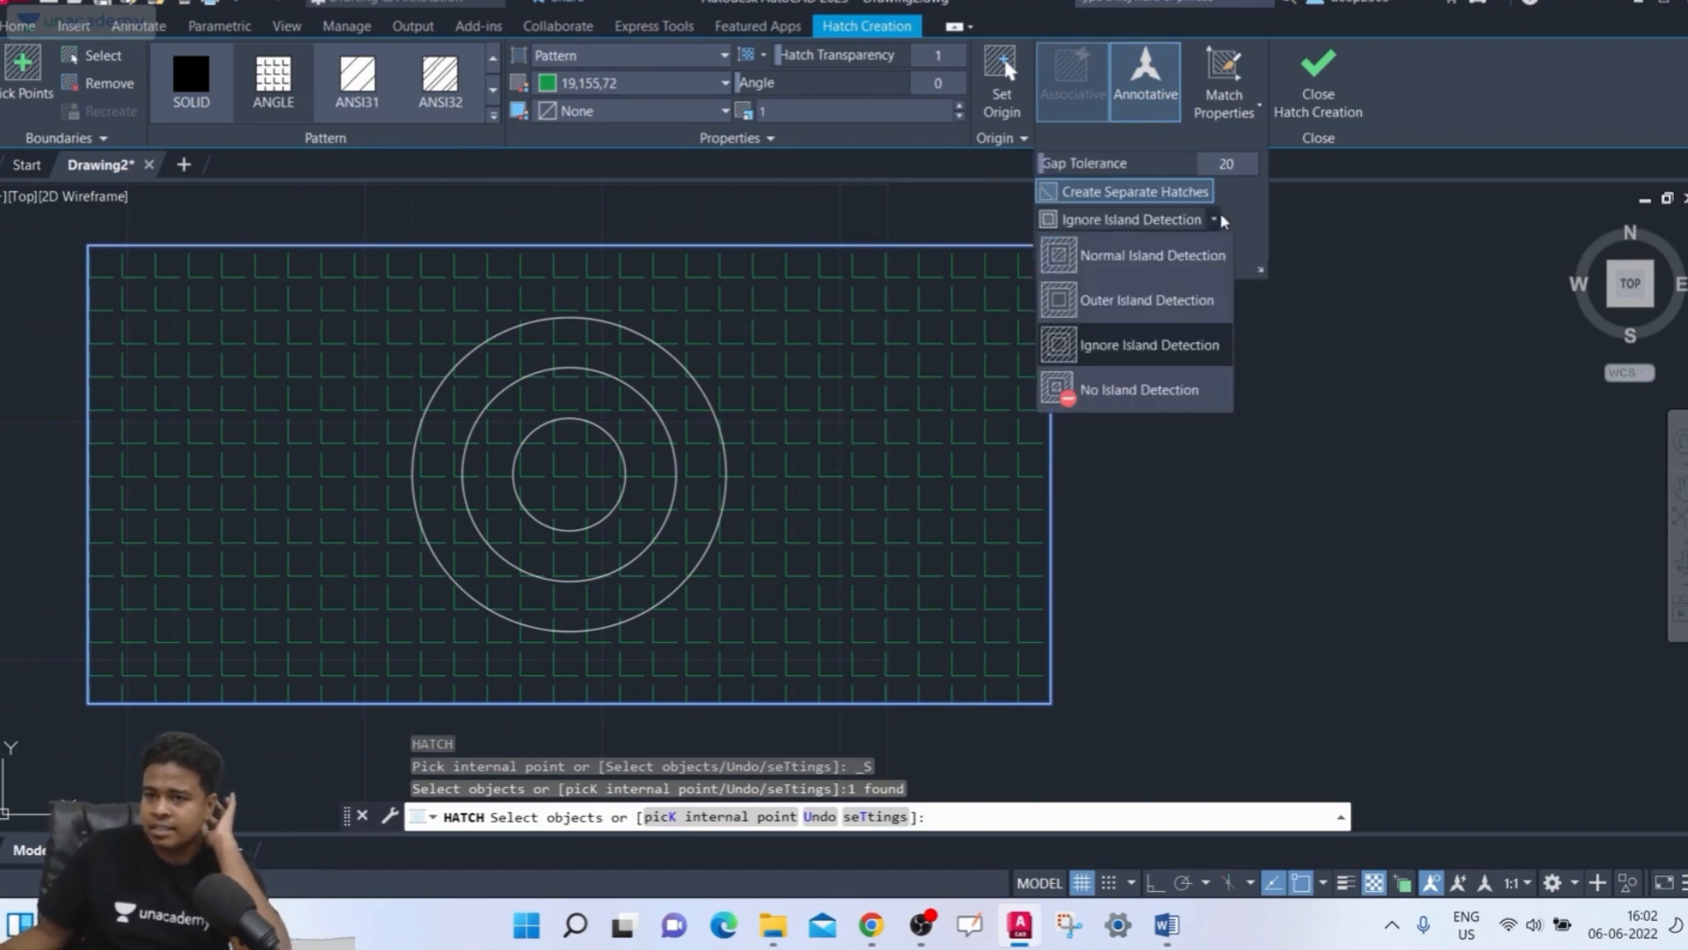
click(1176, 262)
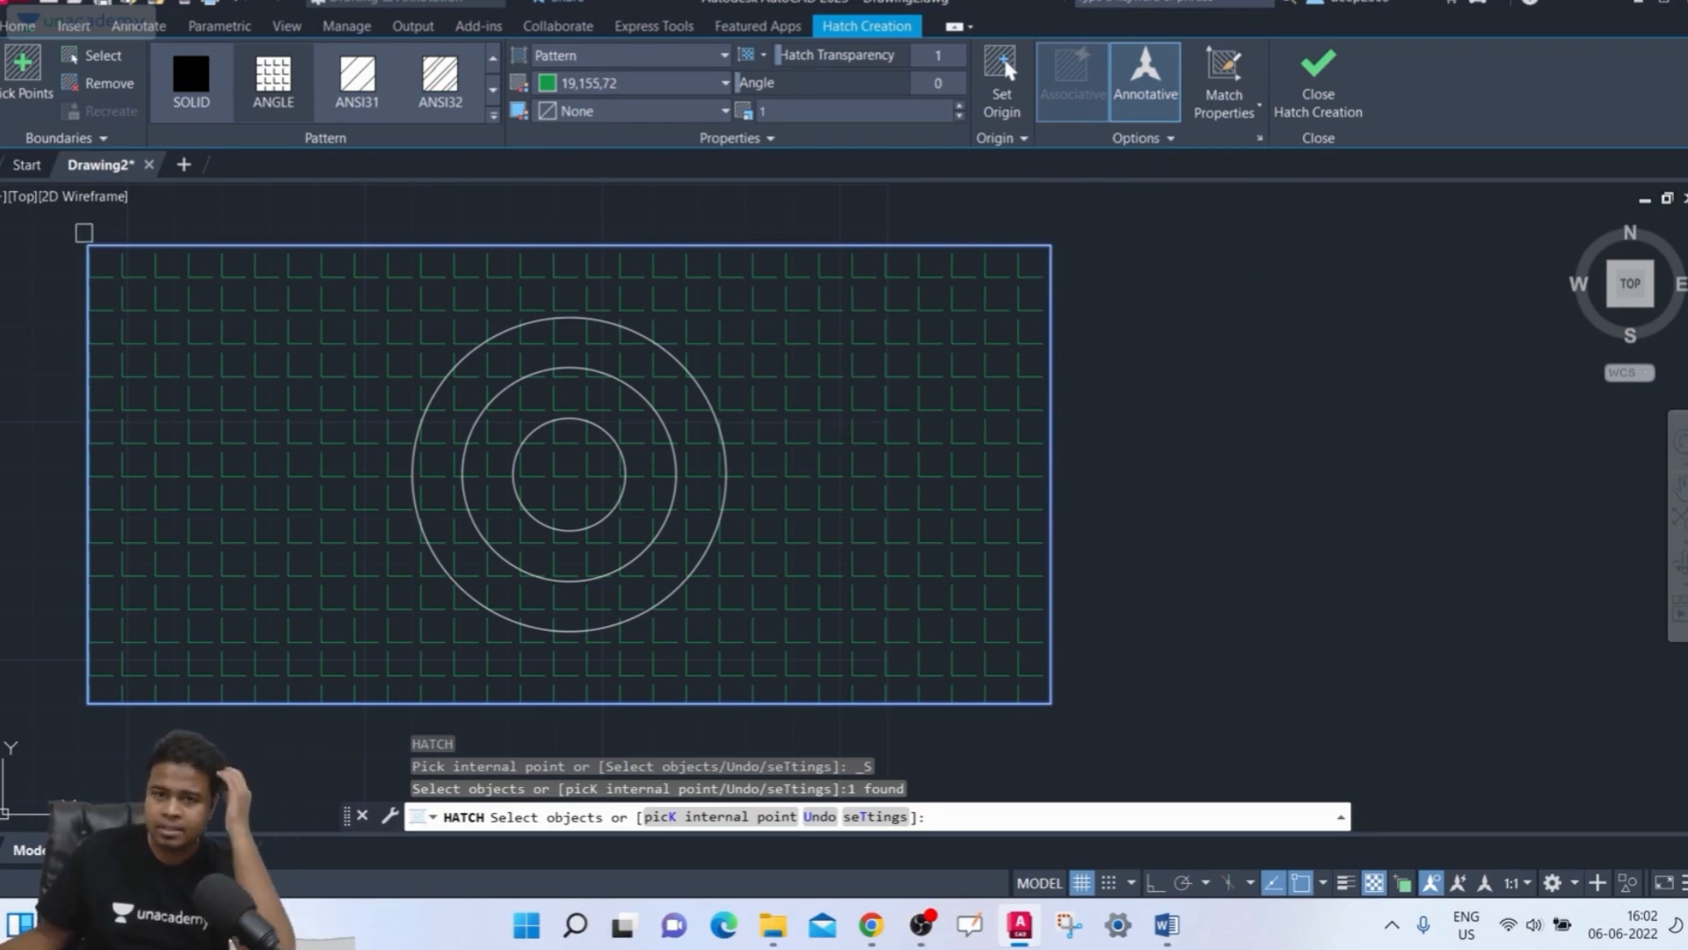
Try adding an internal point inside the rectangle, close the open boundary warning, and delete the hatch
click(3, 77)
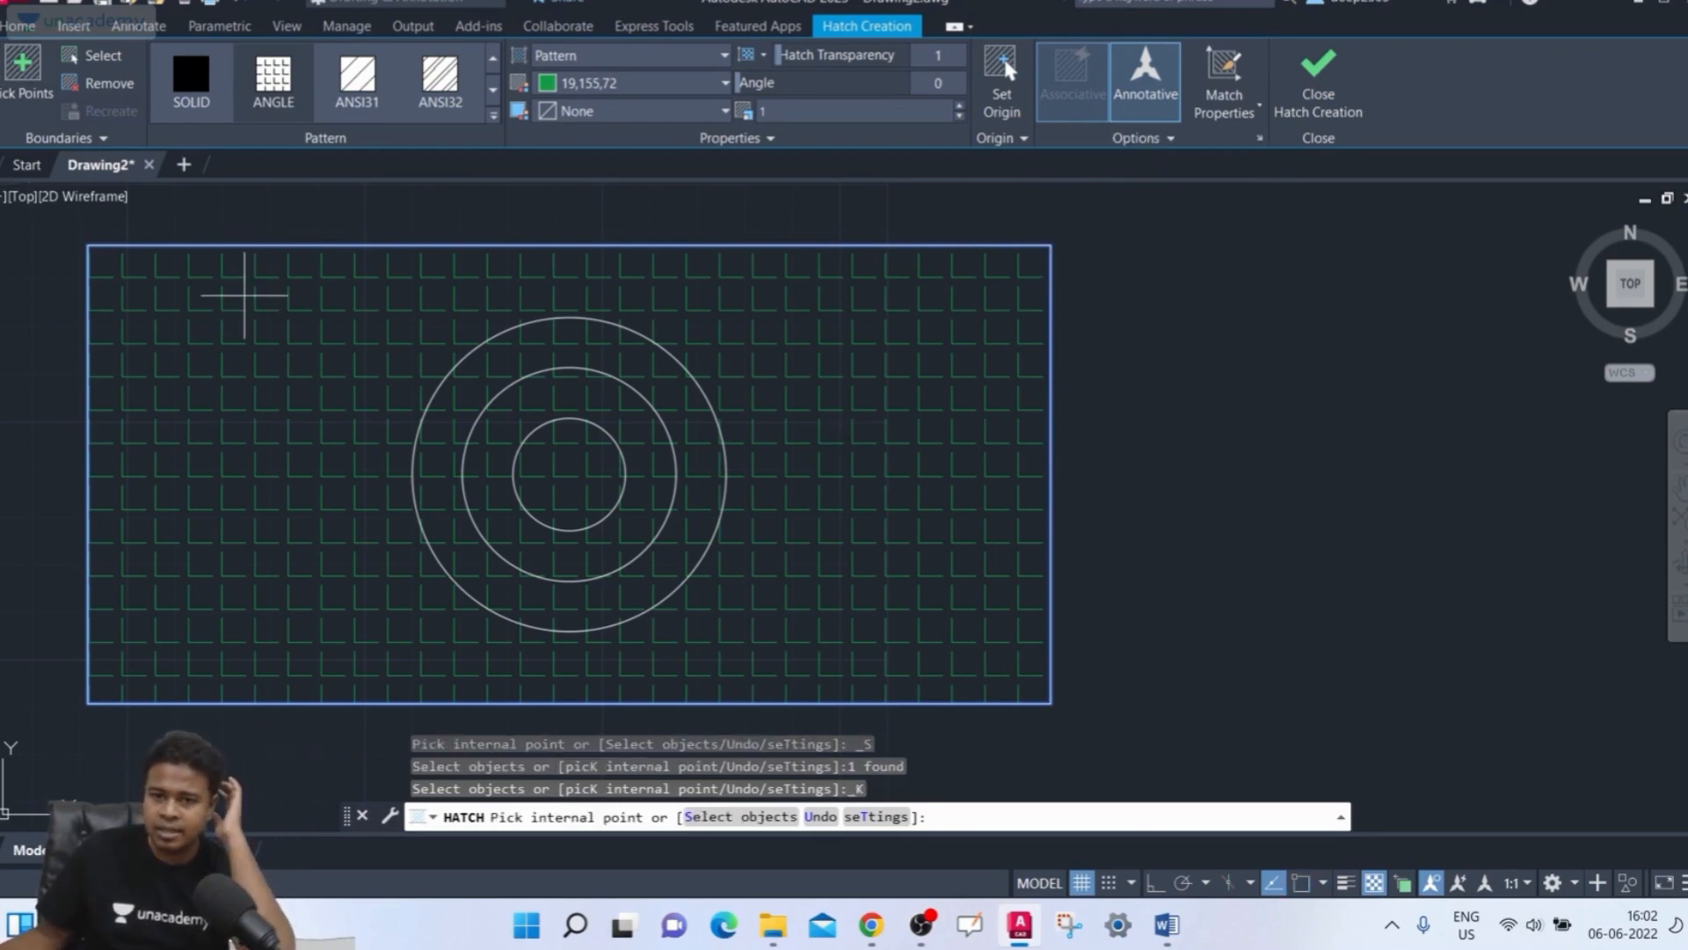
click(237, 331)
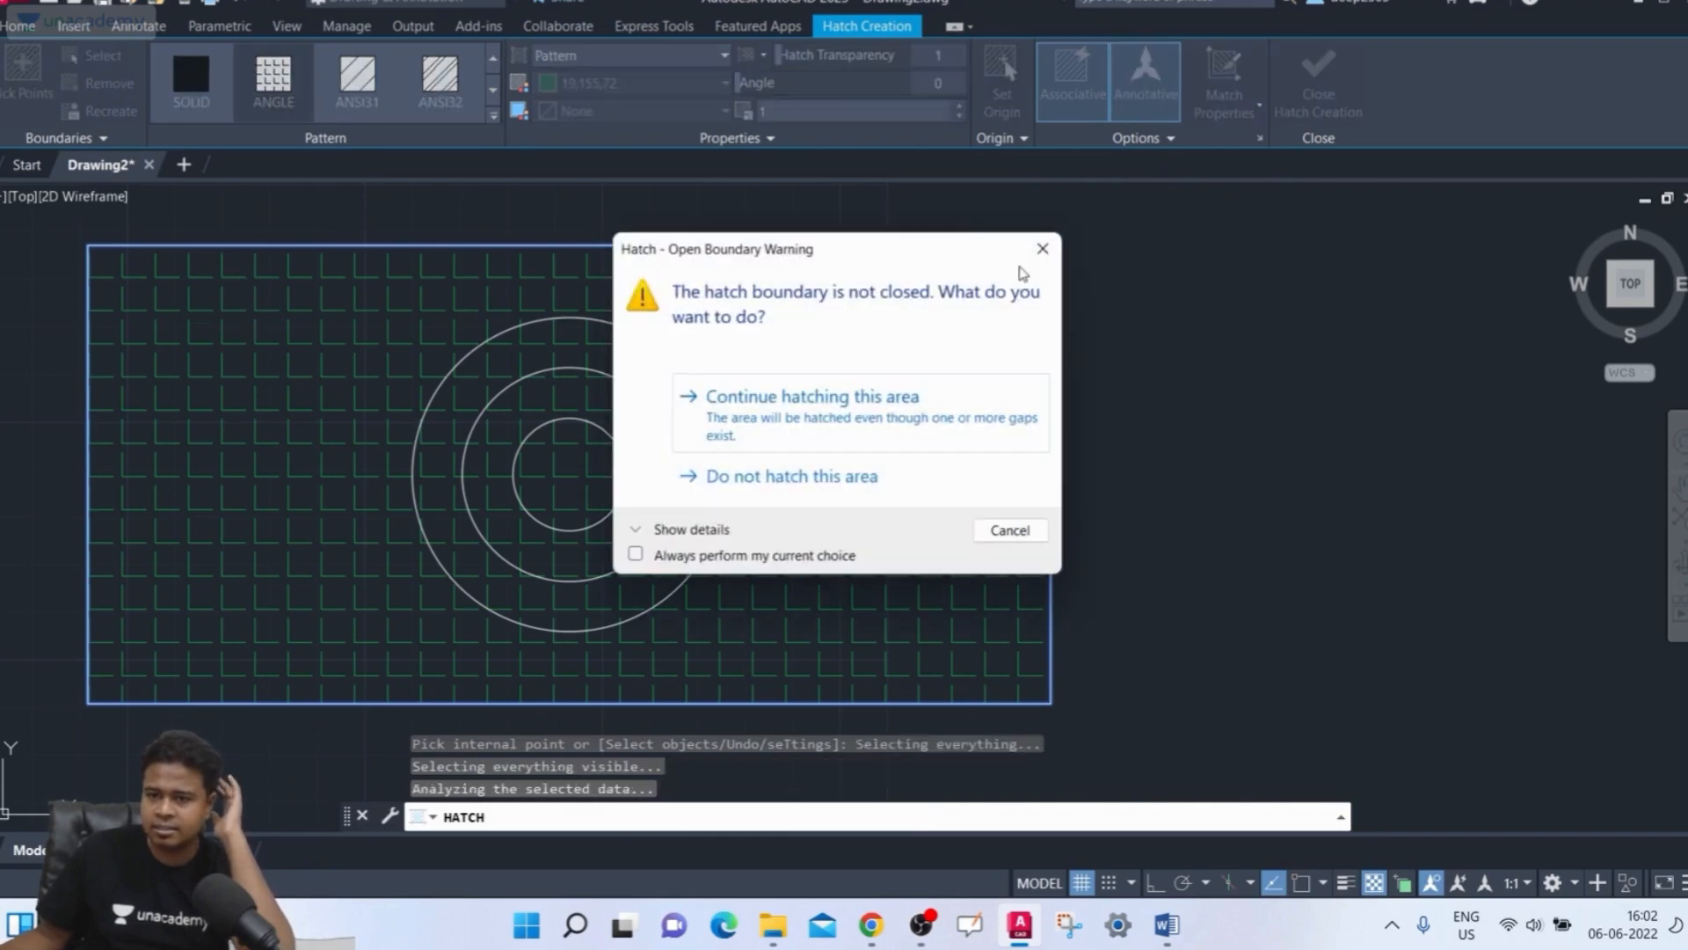
click(1055, 254)
click(906, 452)
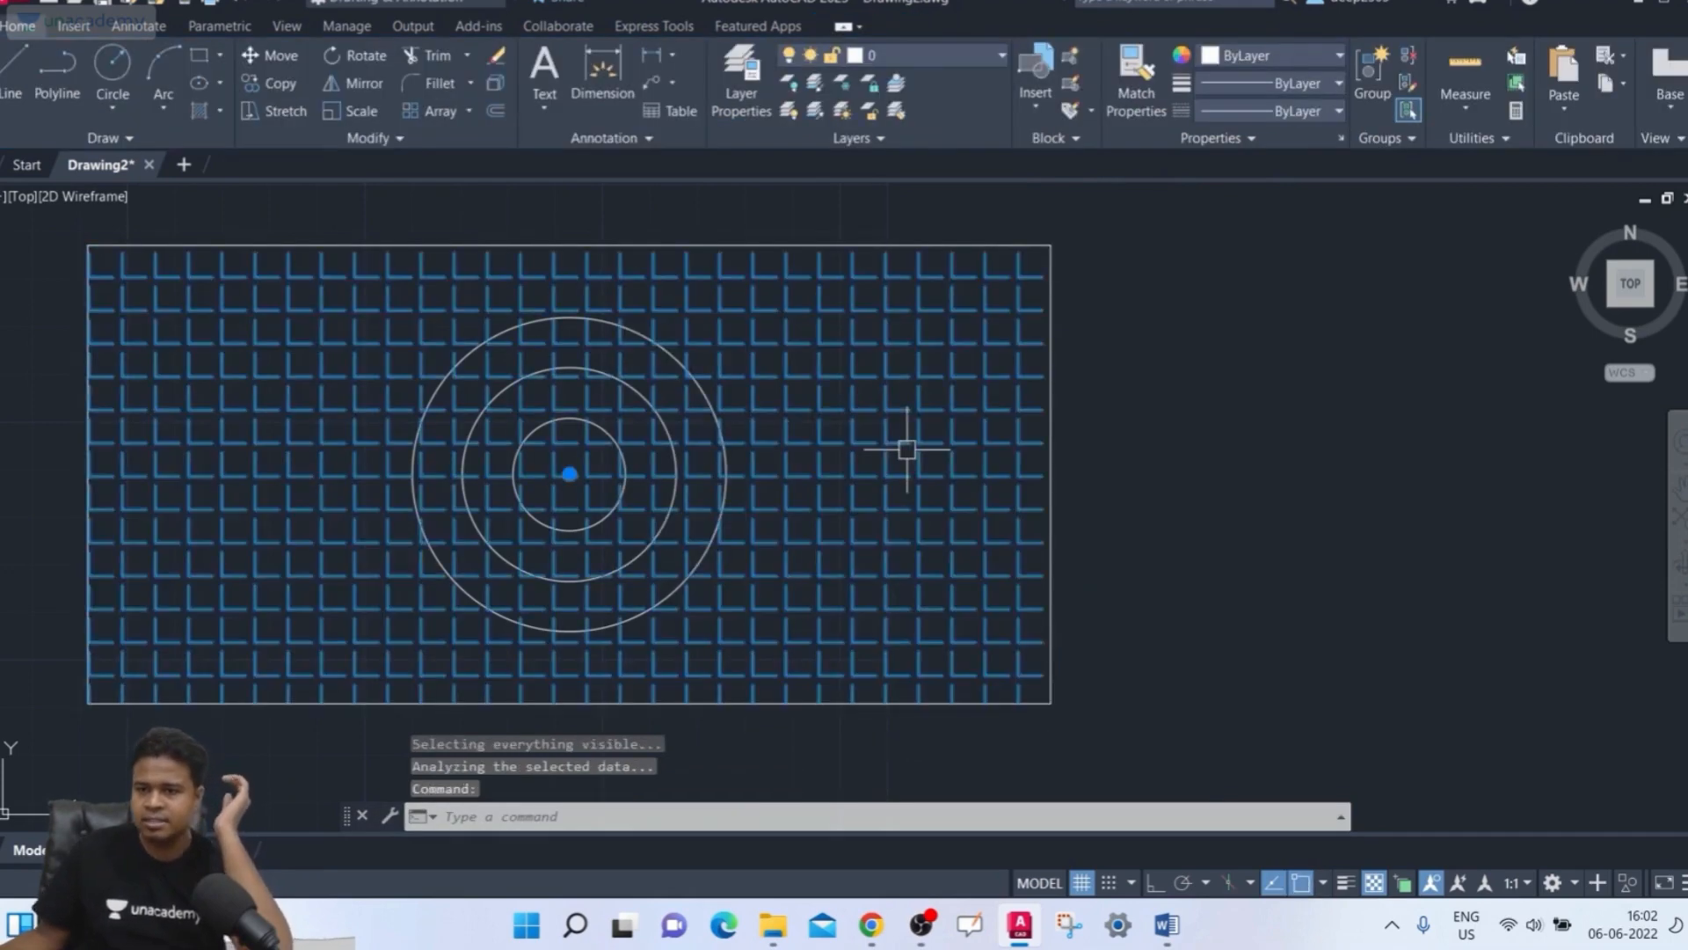
key(Delete)
Hatch the rectangle with Normal Island Detection by picking an internal point outside the circles
text(h)
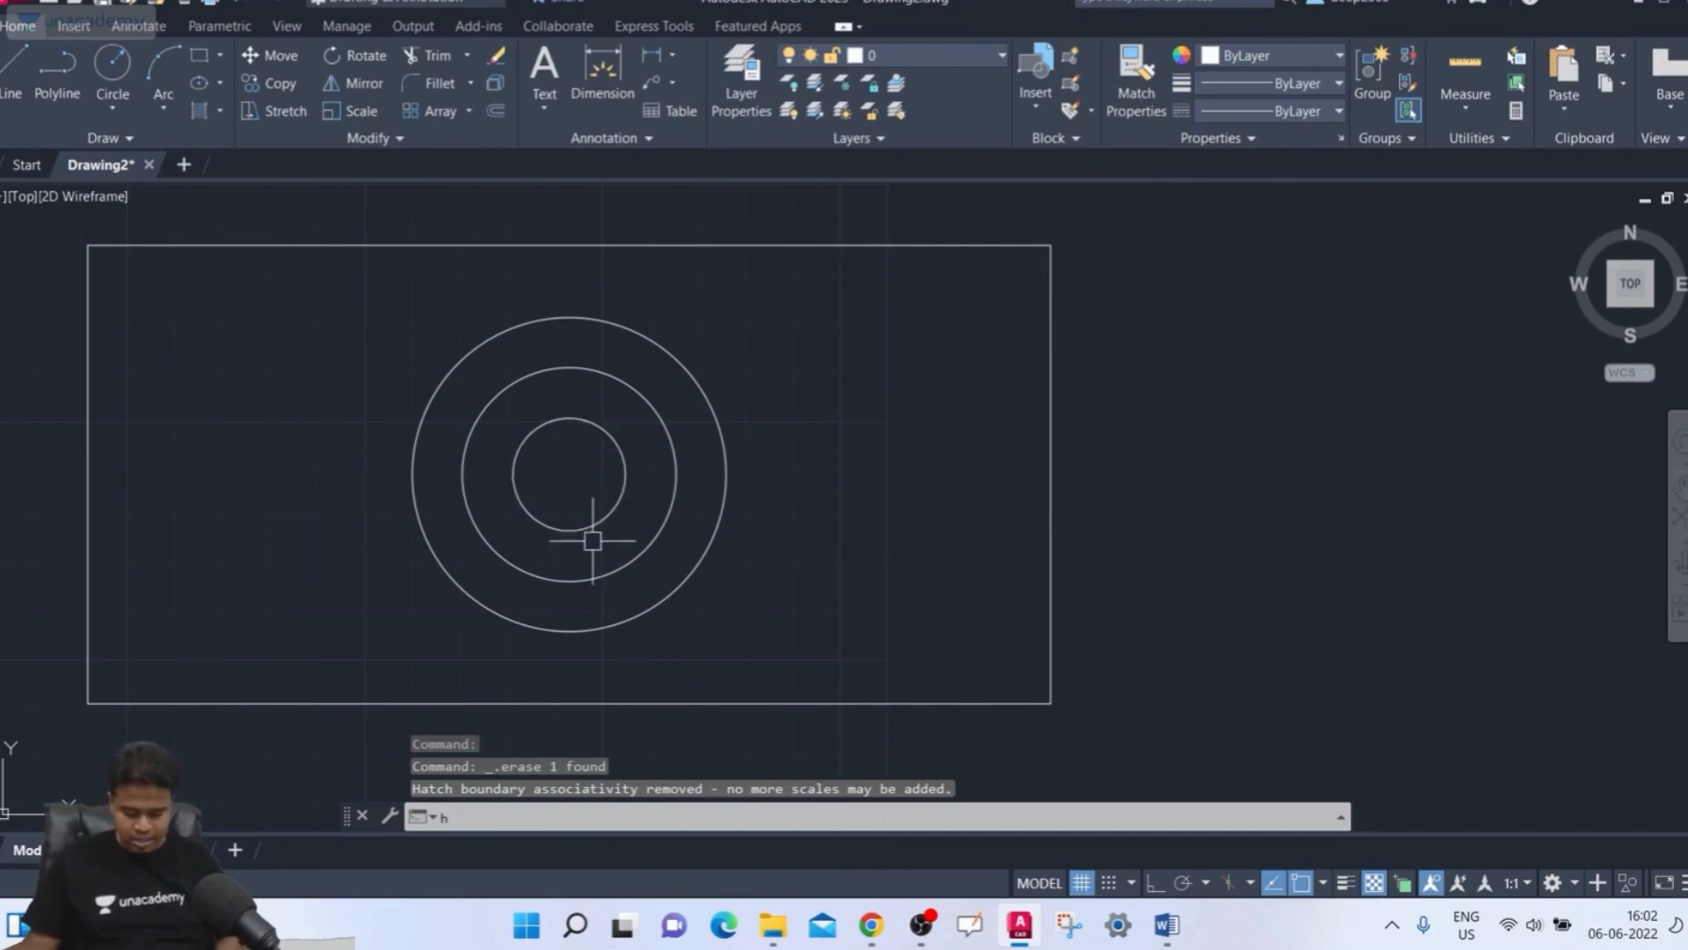
key(Return)
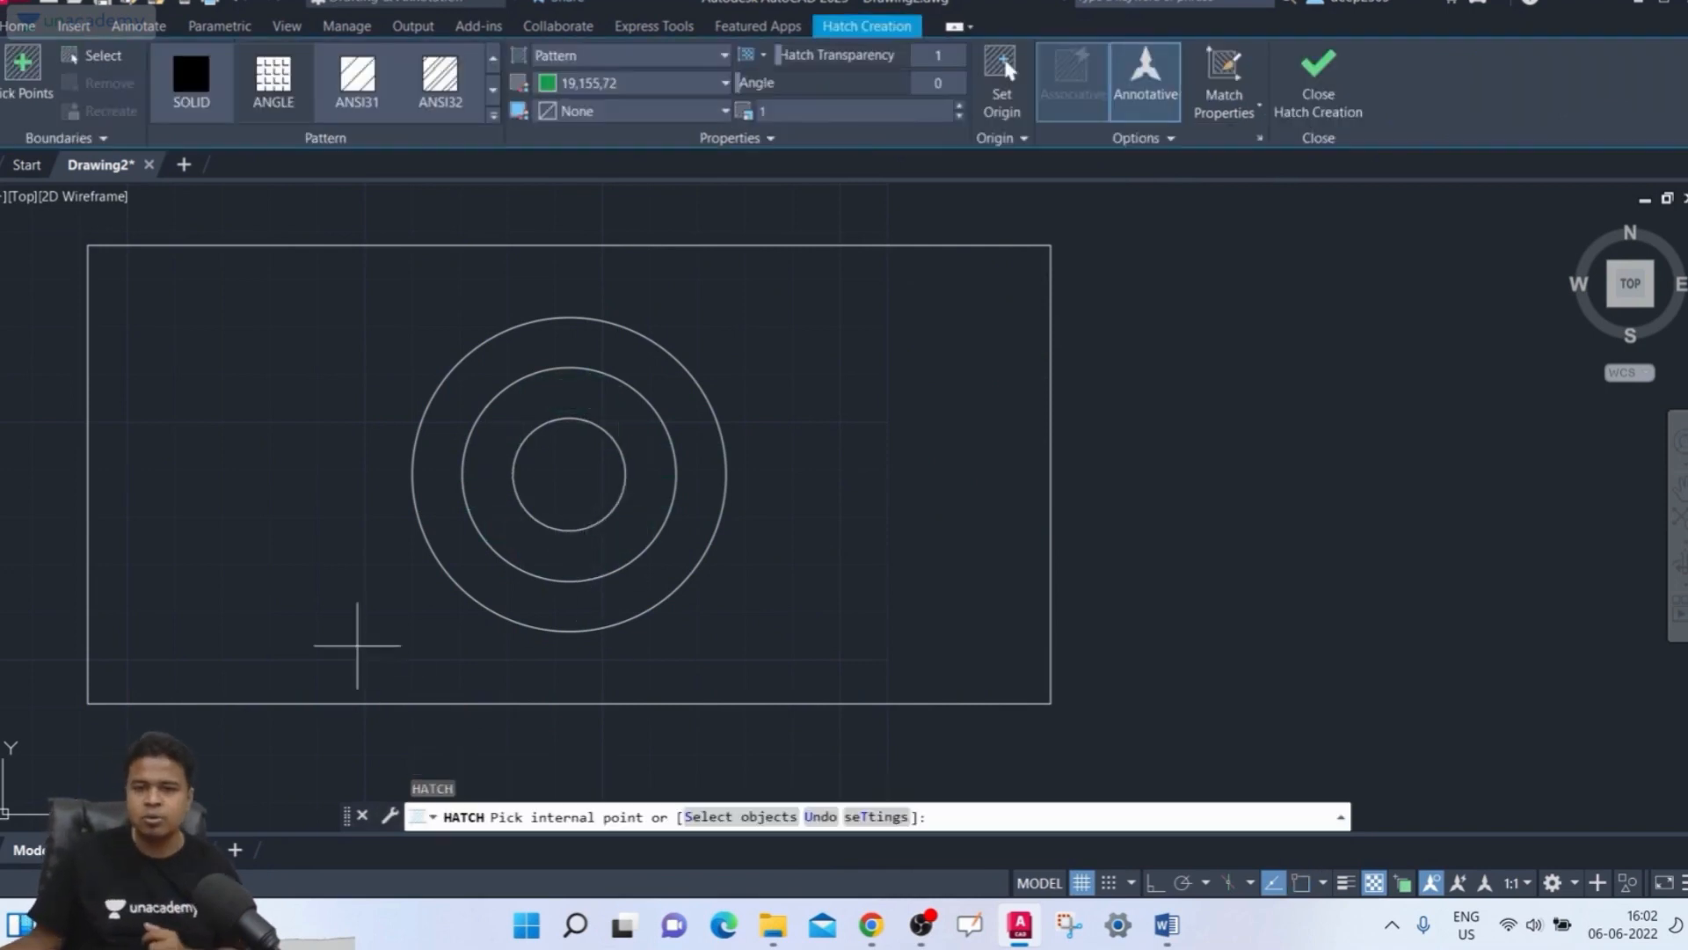
click(23, 70)
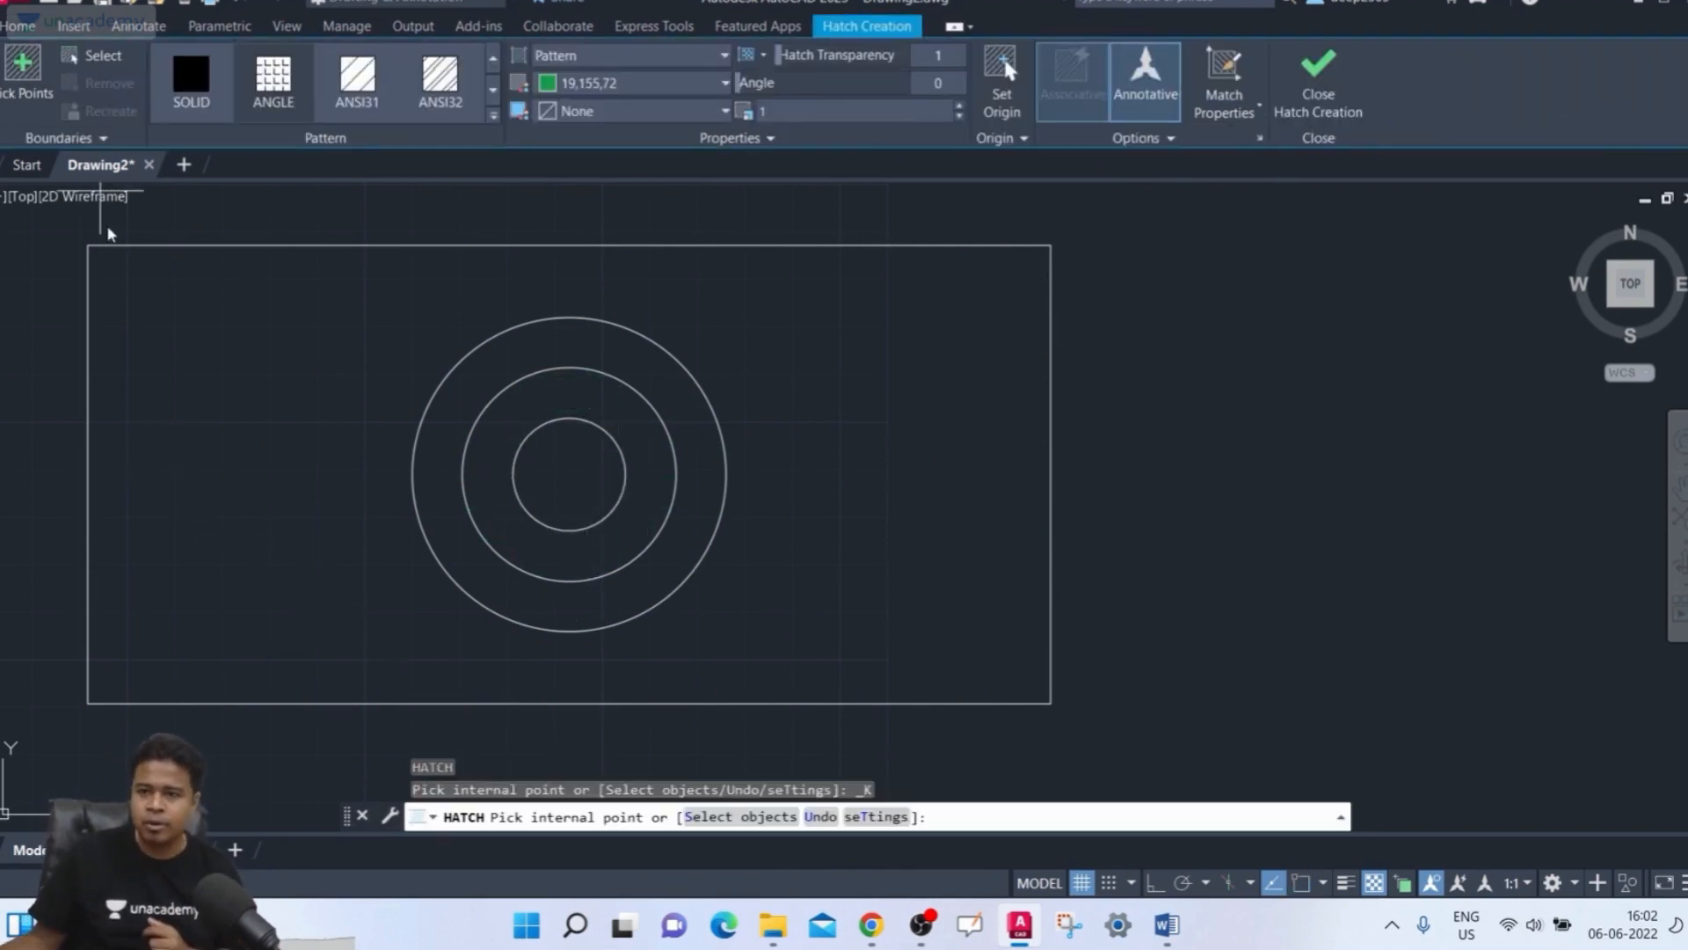
click(1143, 138)
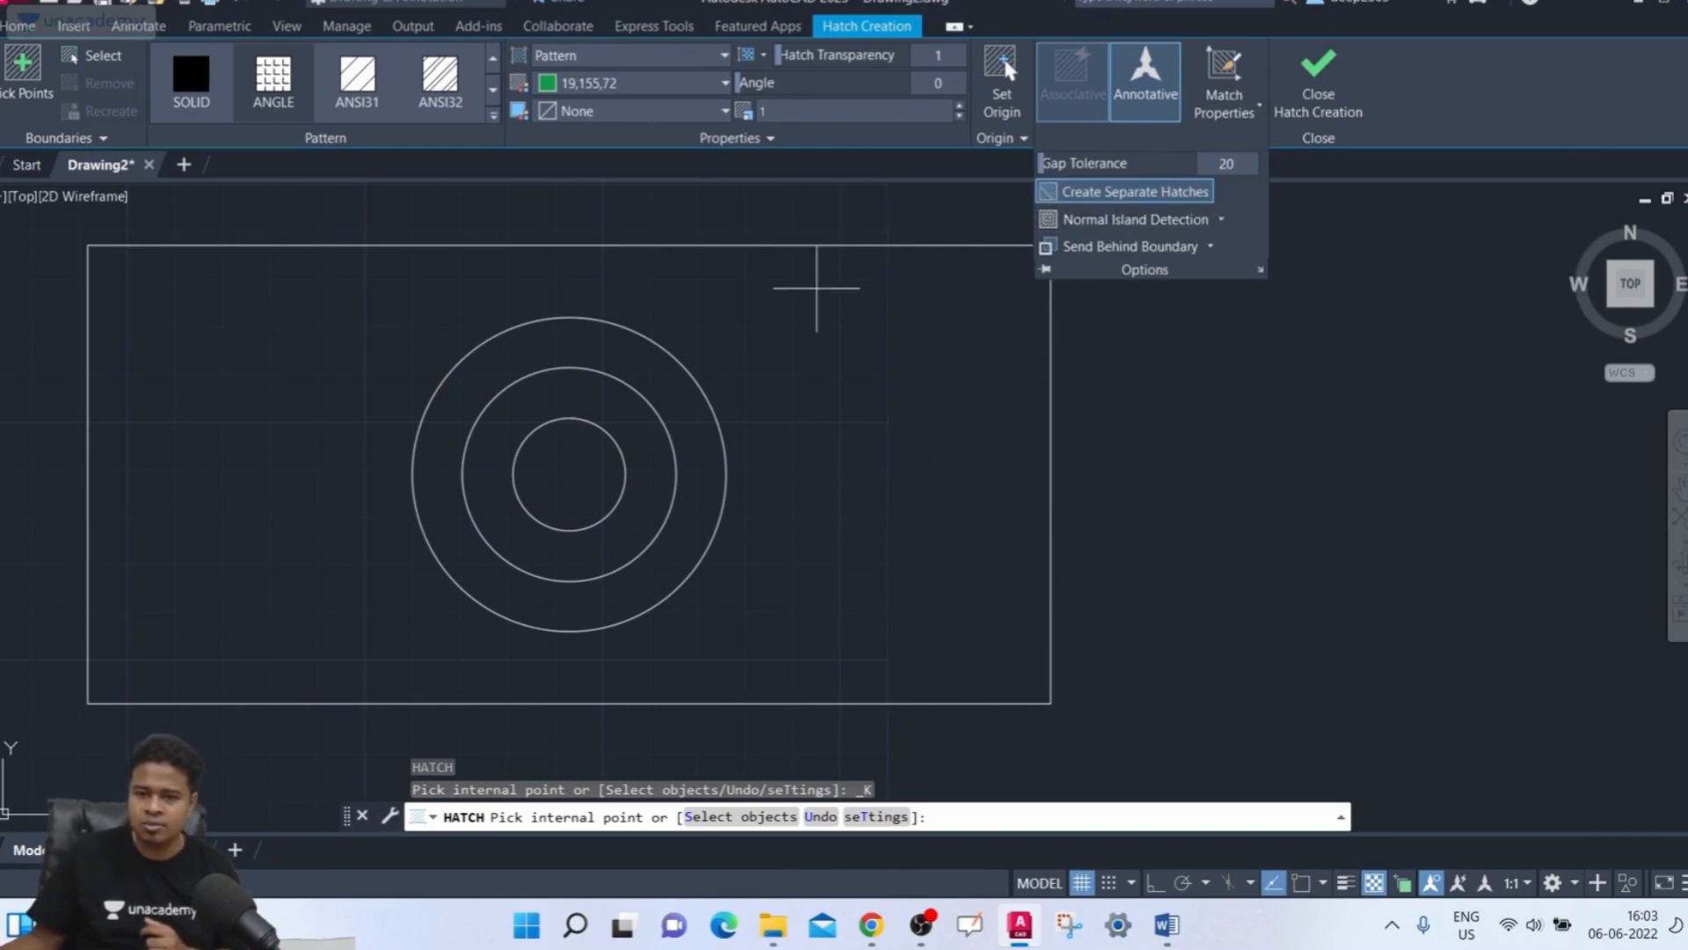
click(791, 313)
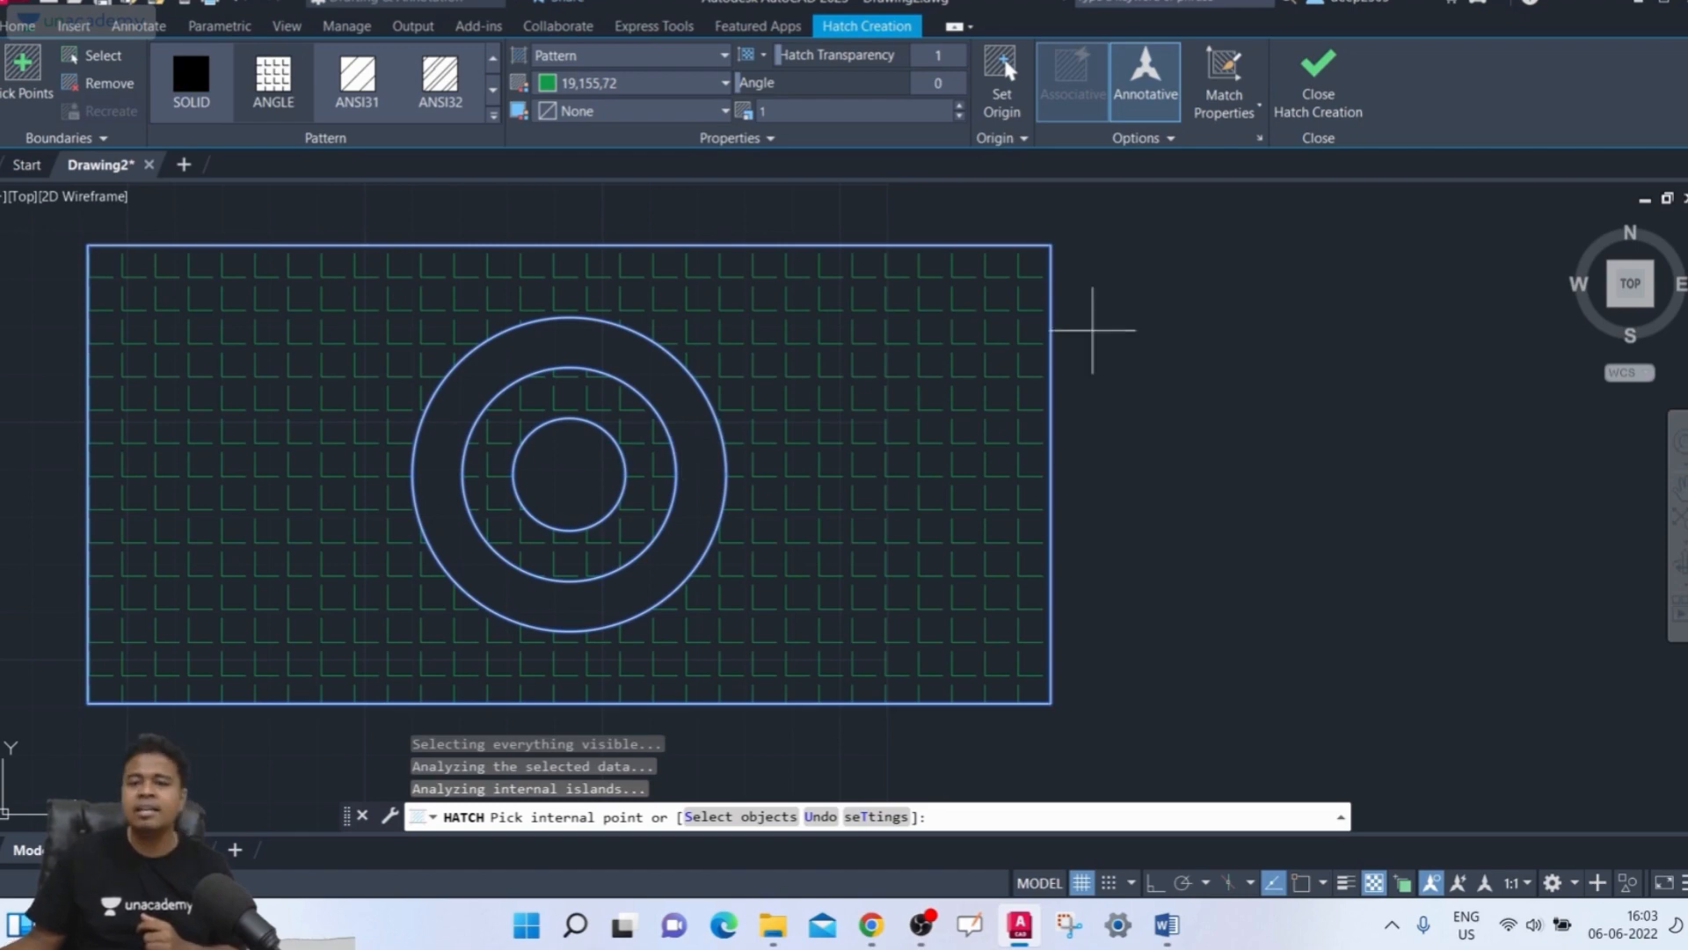
key(Return)
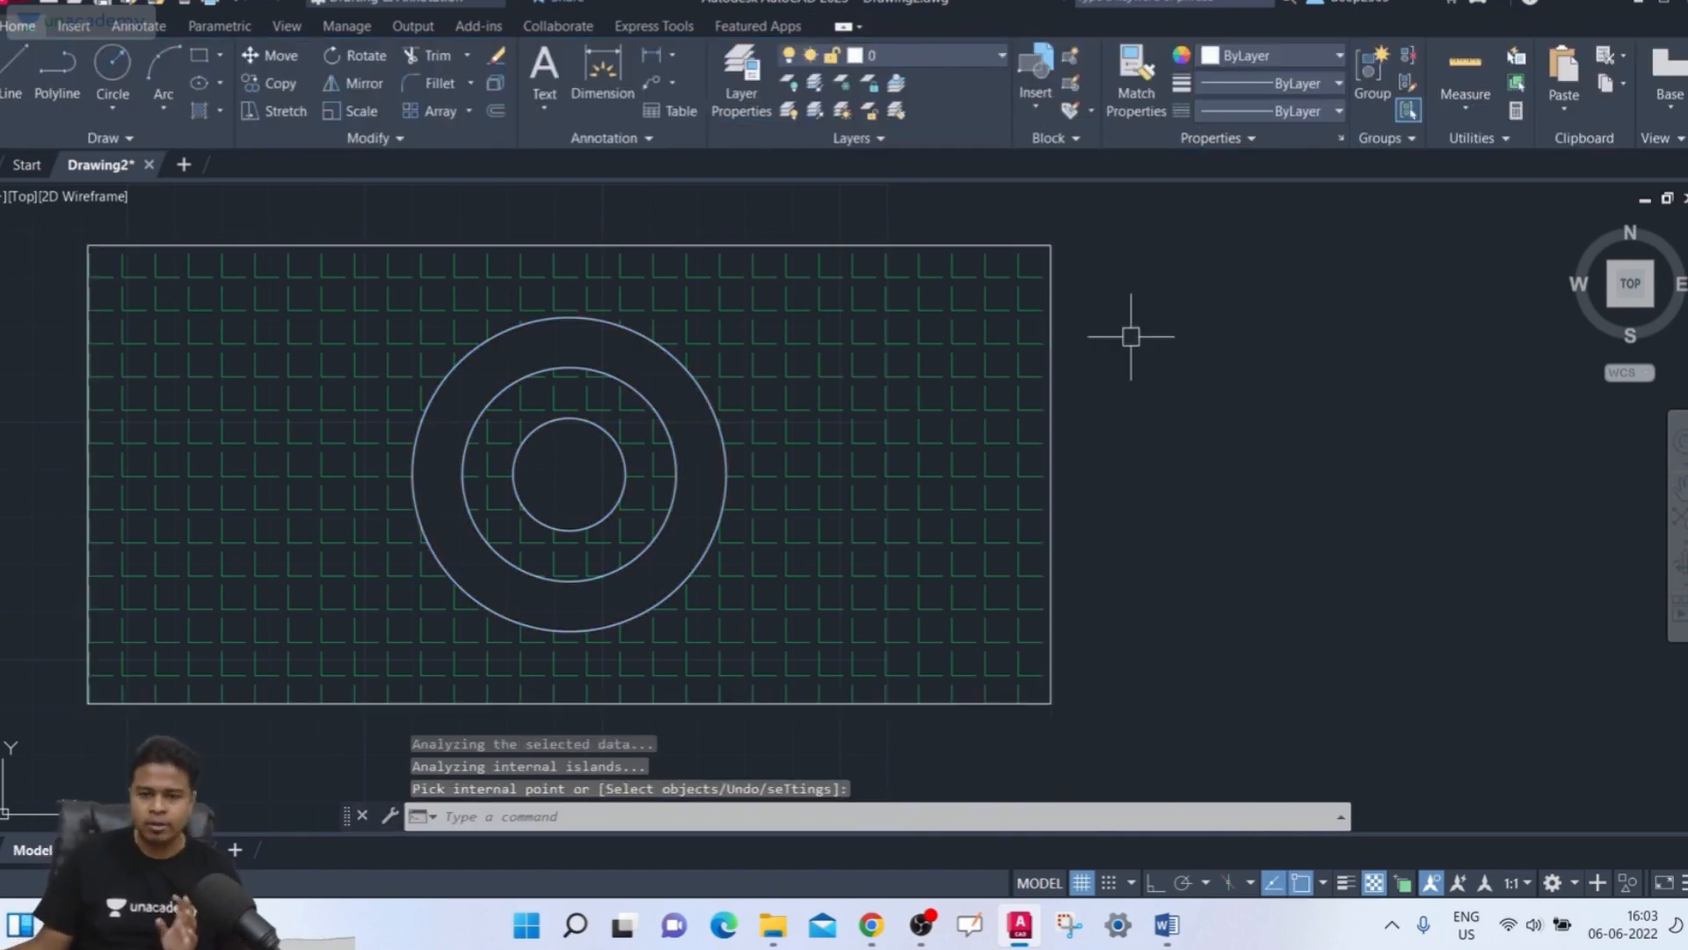
middle_drag(1123, 332, 1114, 342)
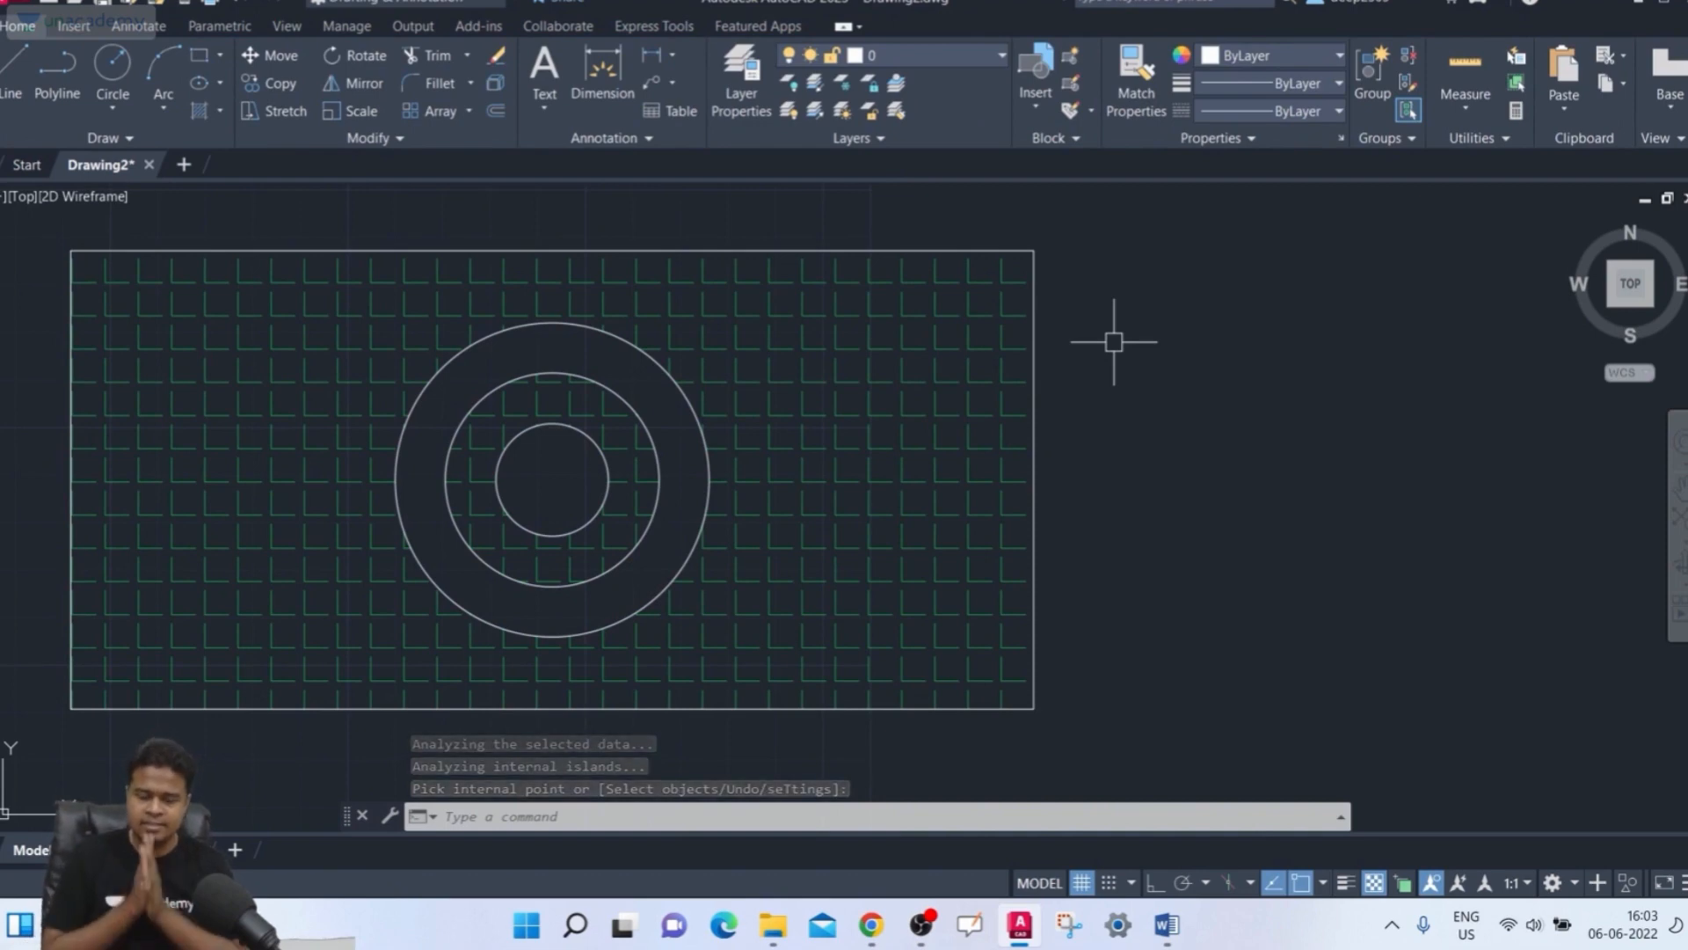